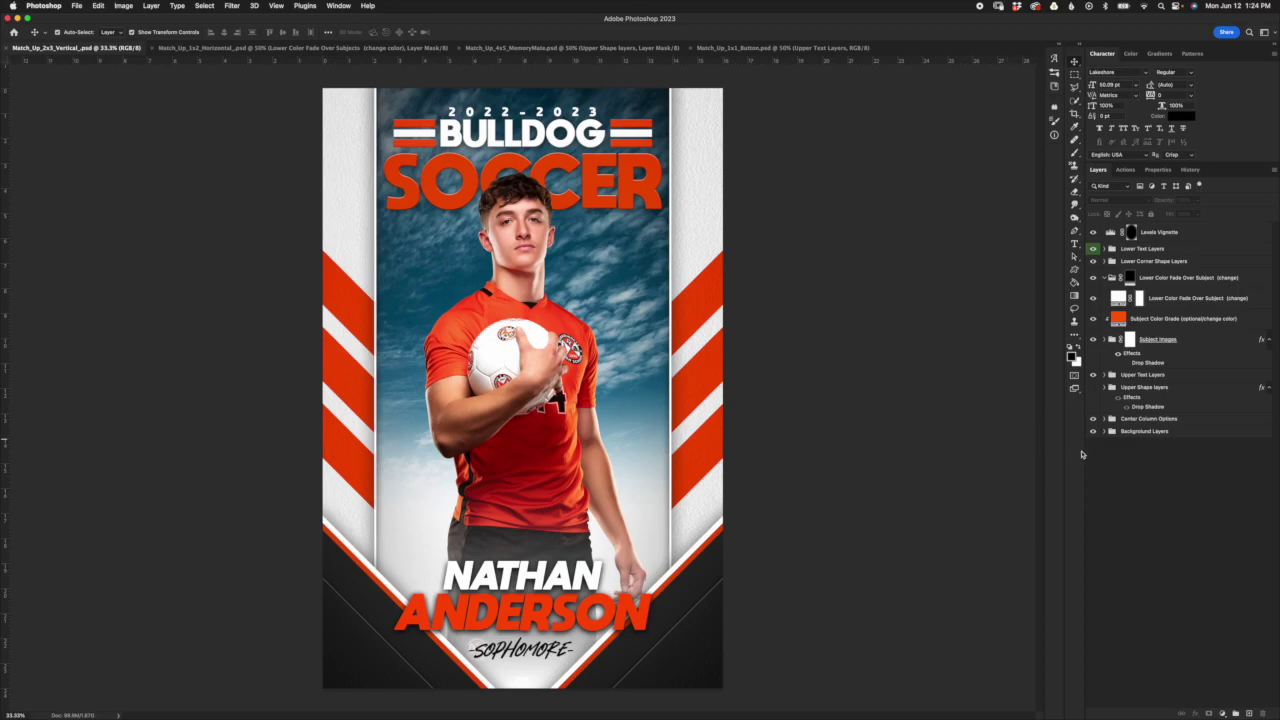
Step: Expand Background Layers, collapse the Left and Right Stripes groups, and select the Background Color layer
click(1129, 434)
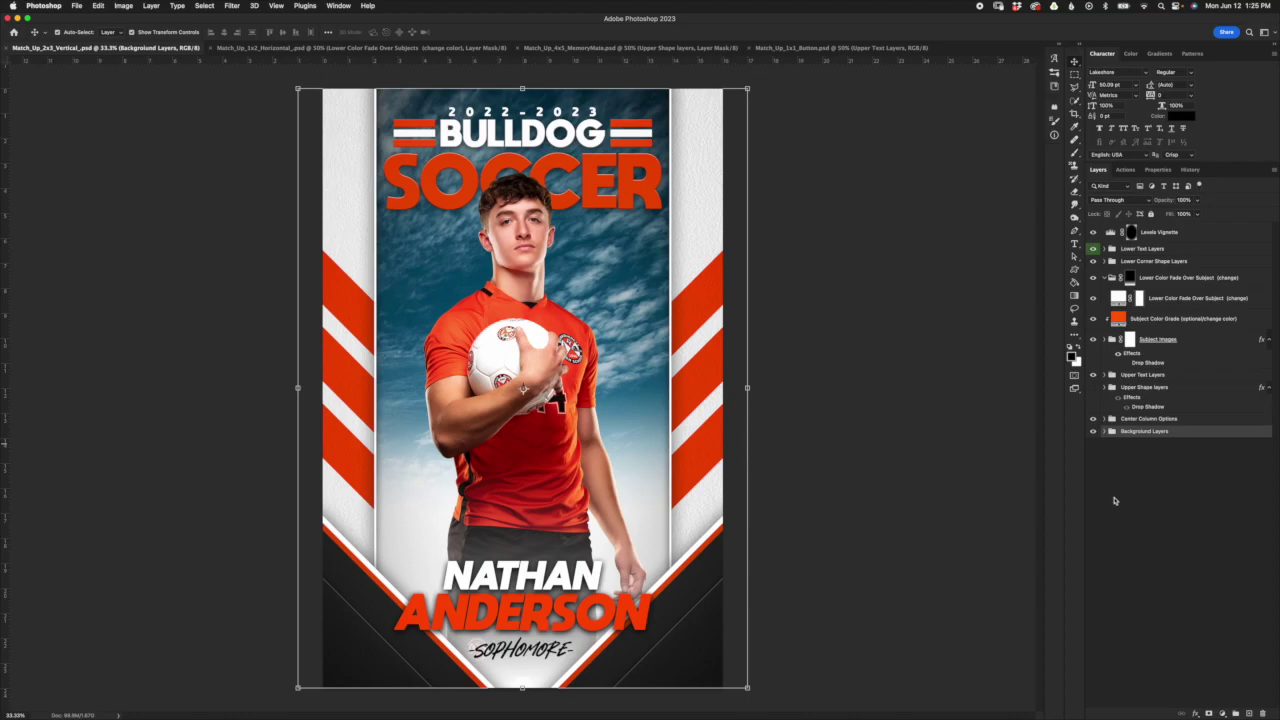
click(1105, 432)
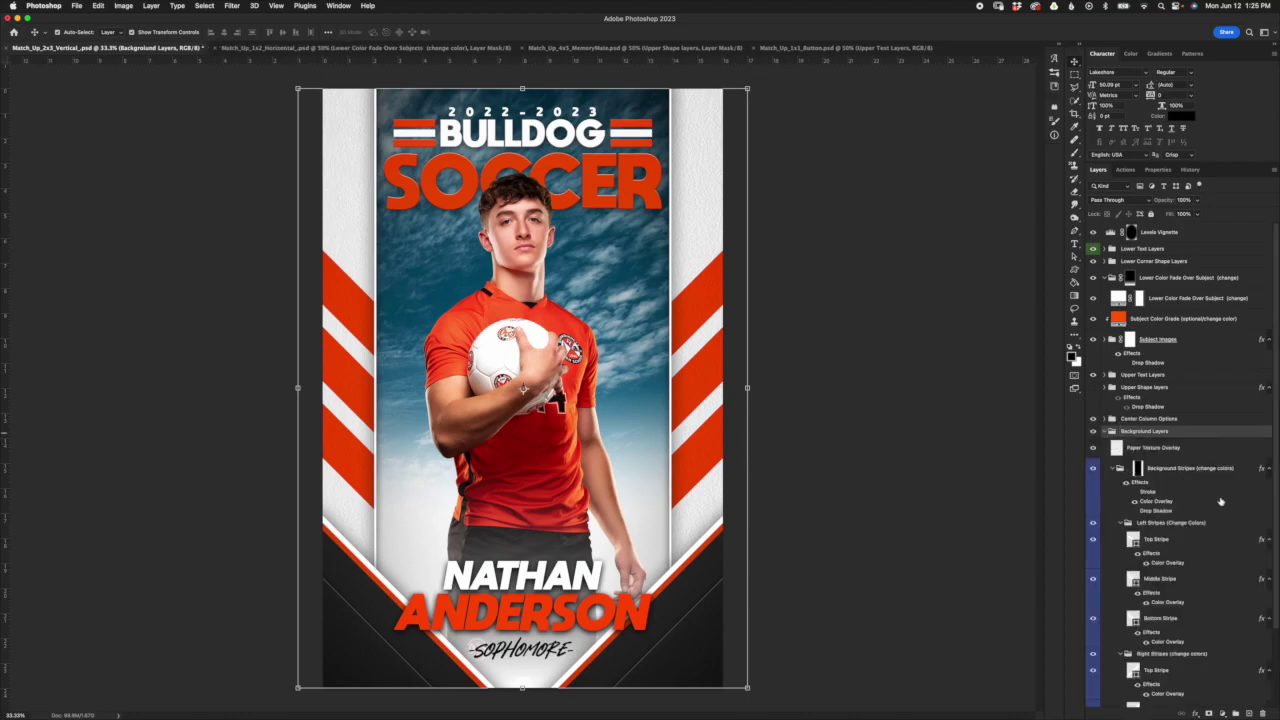
click(1120, 523)
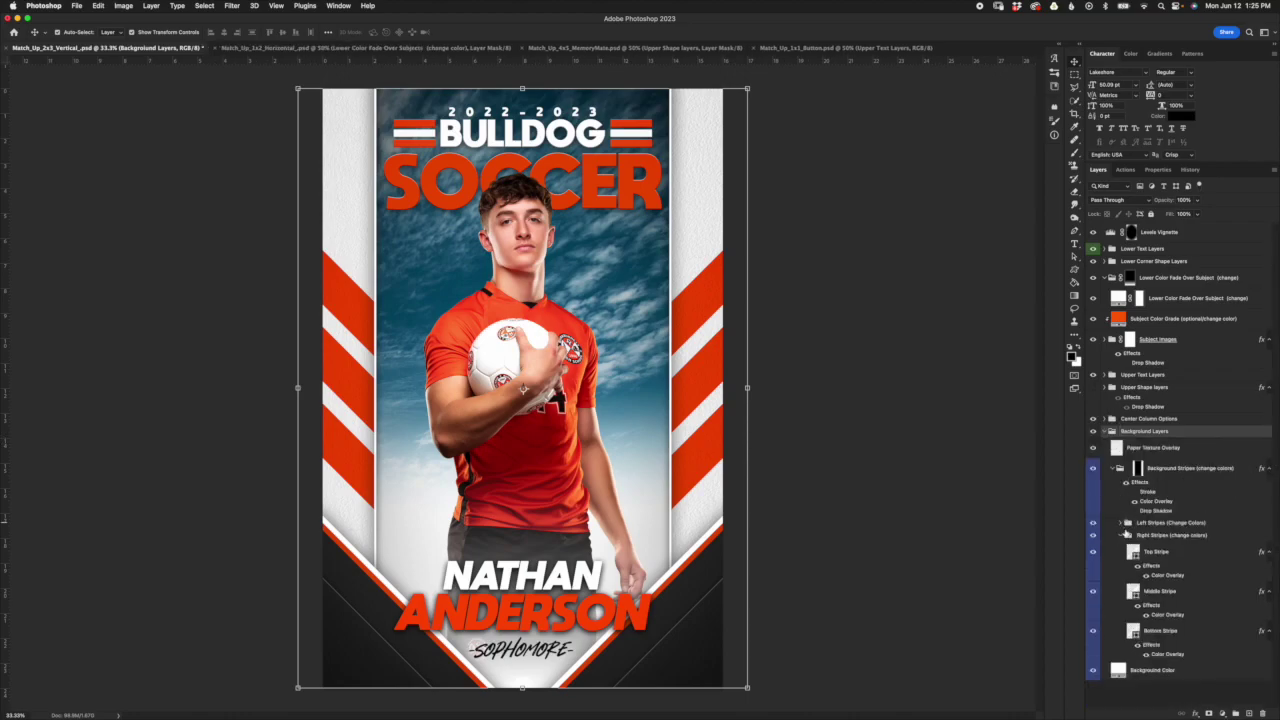
click(1121, 536)
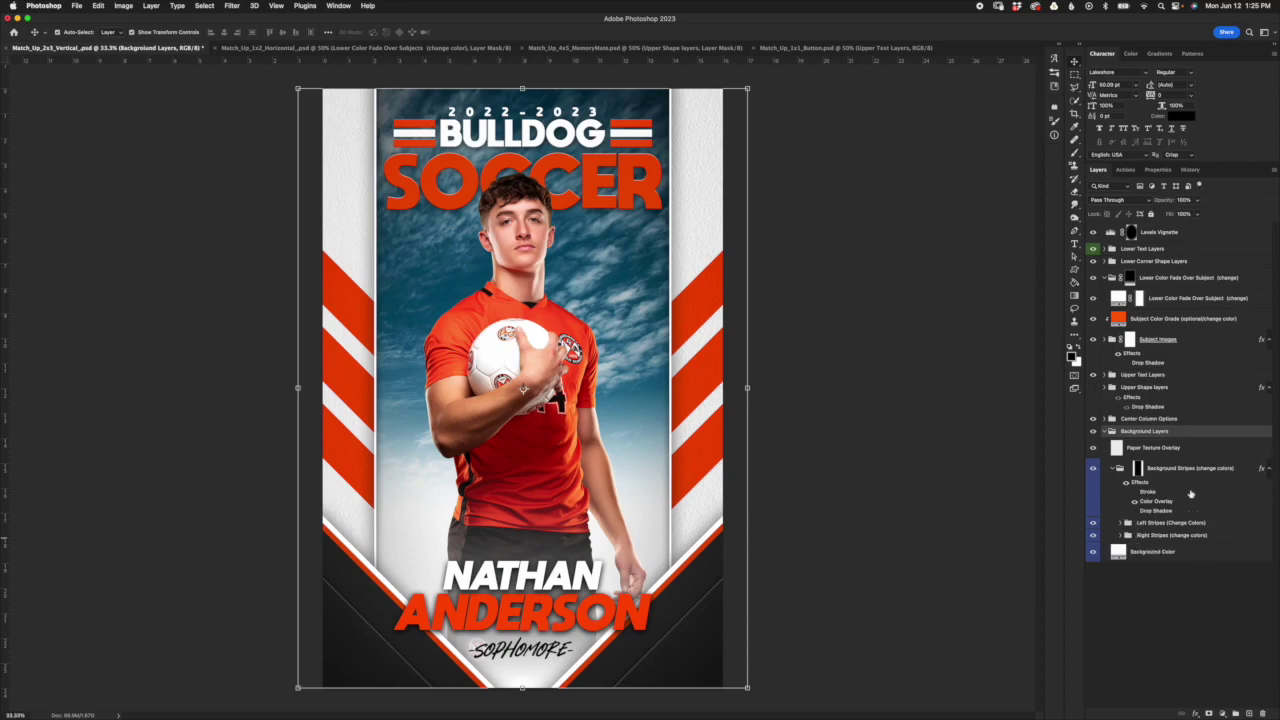
click(1184, 545)
drag(1221, 557, 1226, 570)
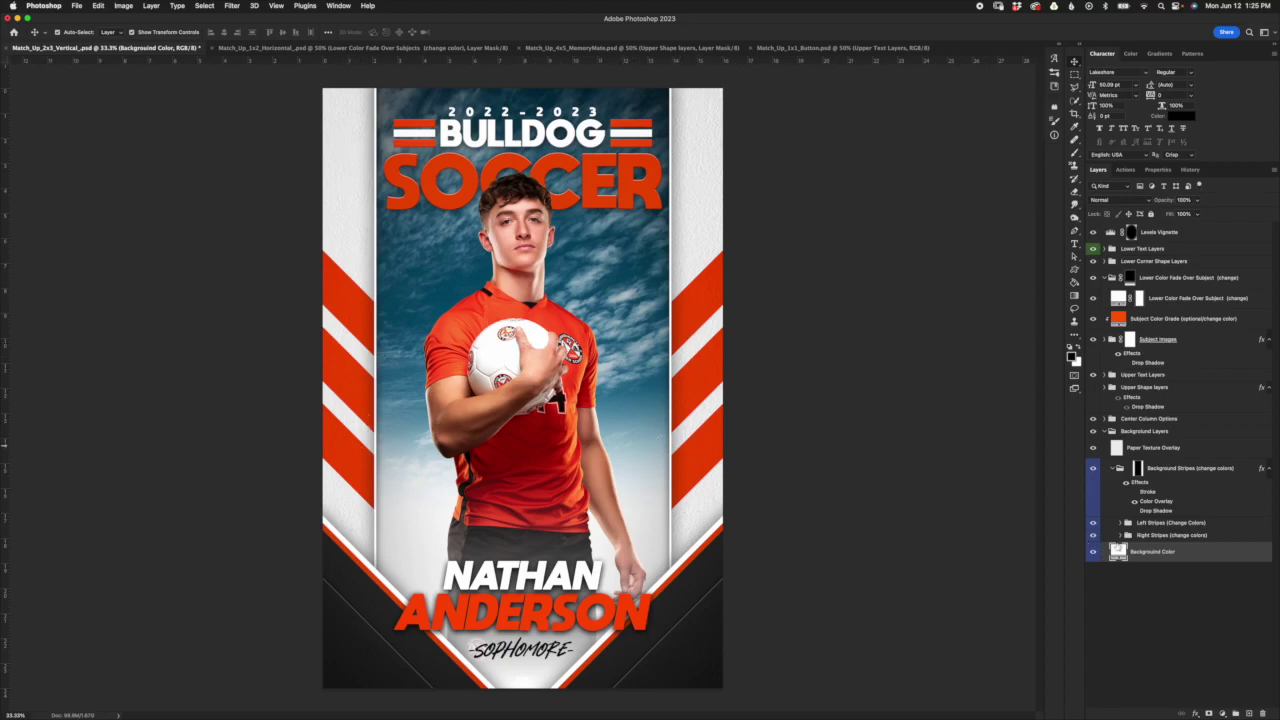
double_click(1120, 555)
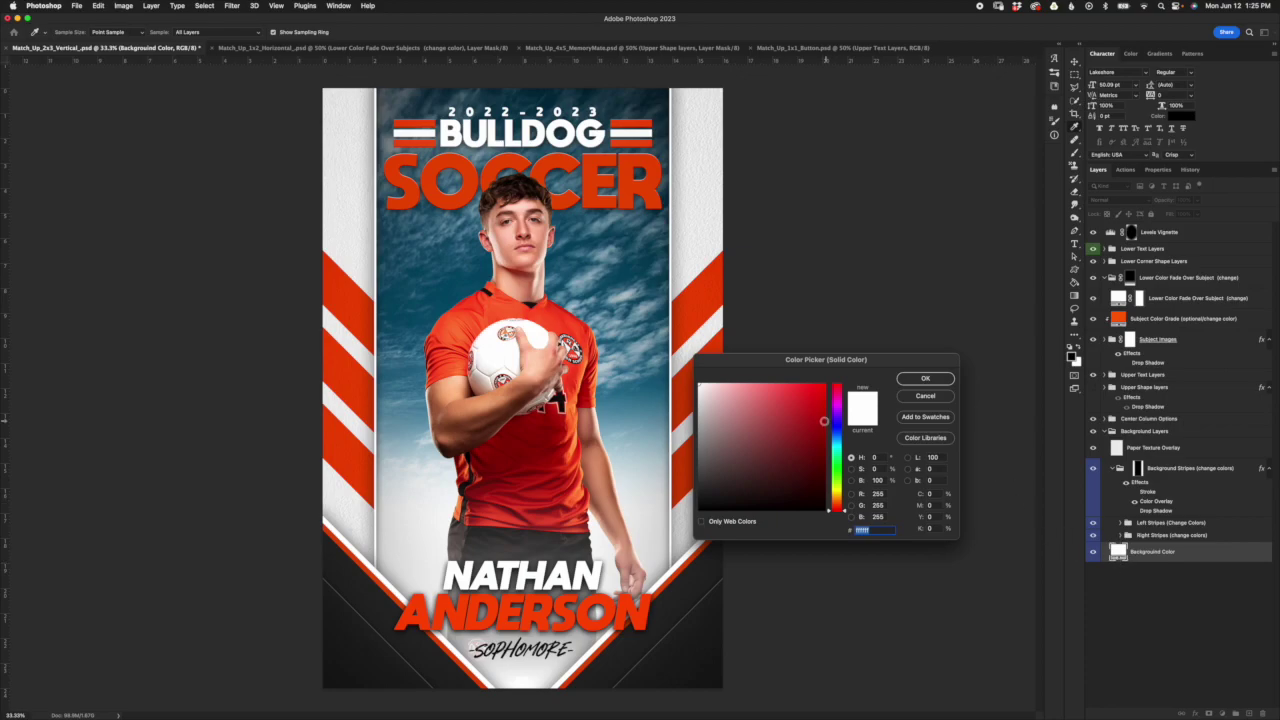
click(836, 479)
click(823, 456)
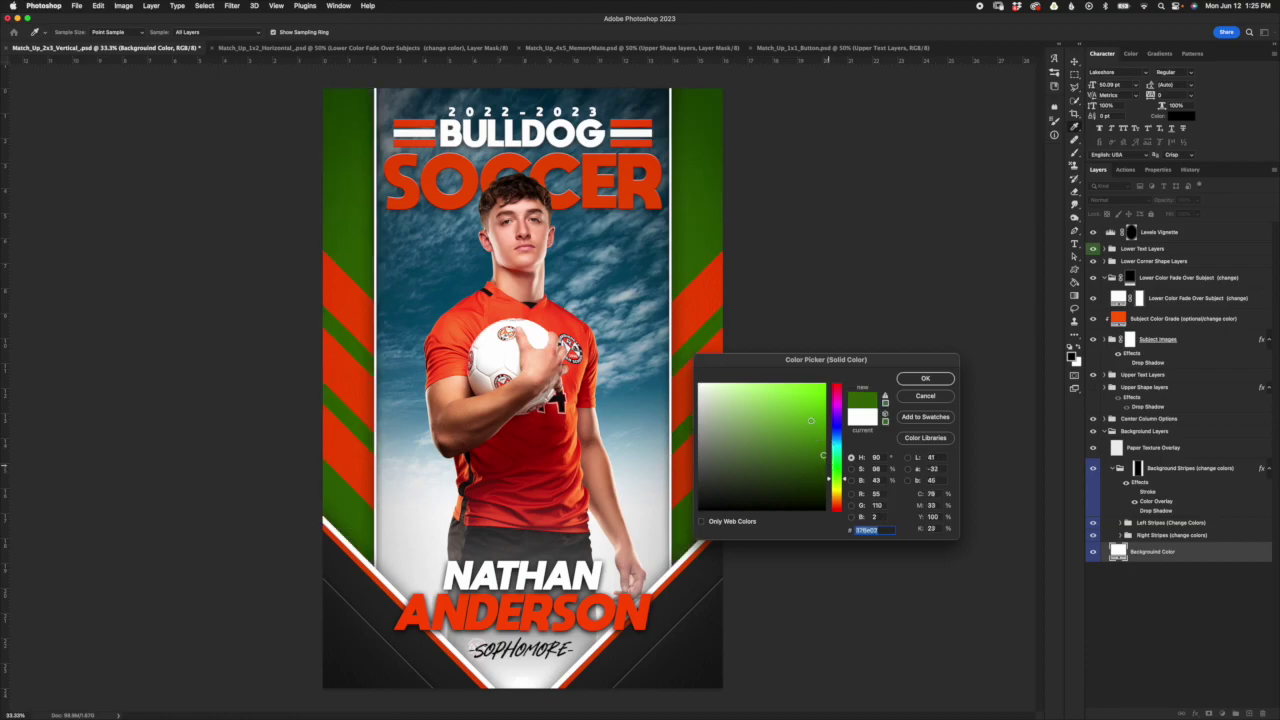
drag(824, 456, 846, 441)
click(940, 398)
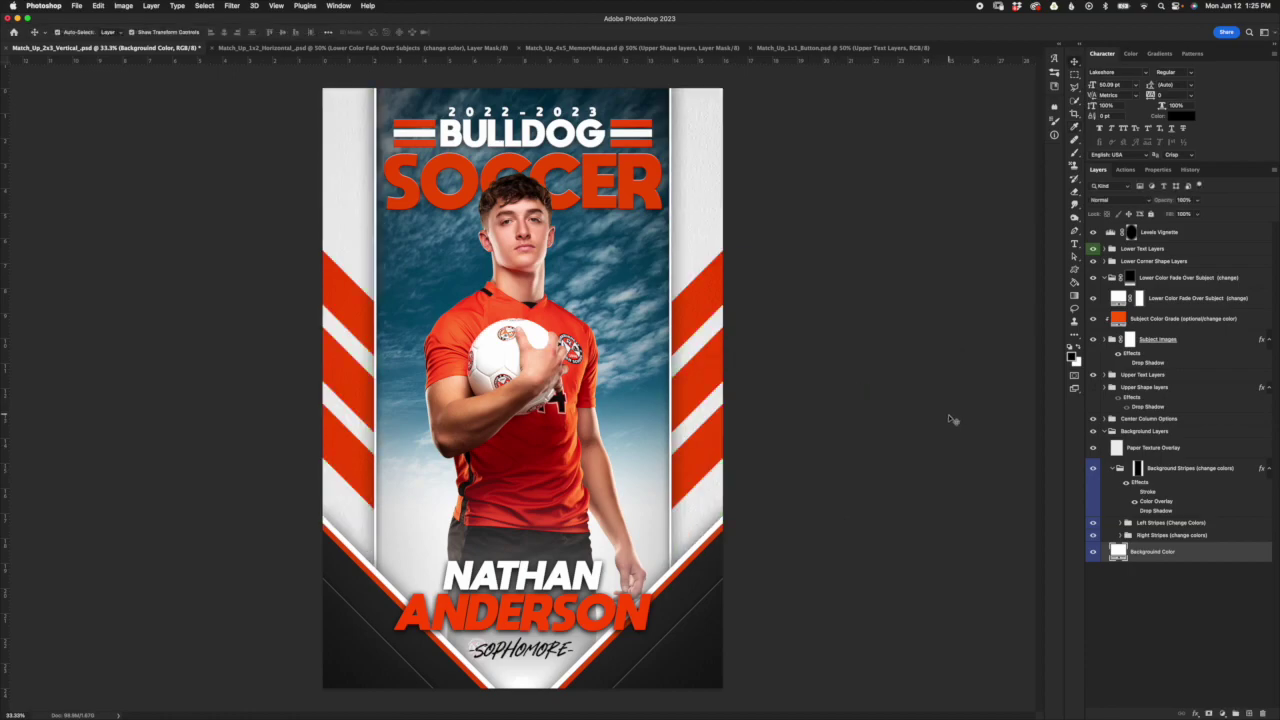
Step: Toggle the Left Stripes and Right Stripes groups off and on to identify each set of stripes
click(1186, 537)
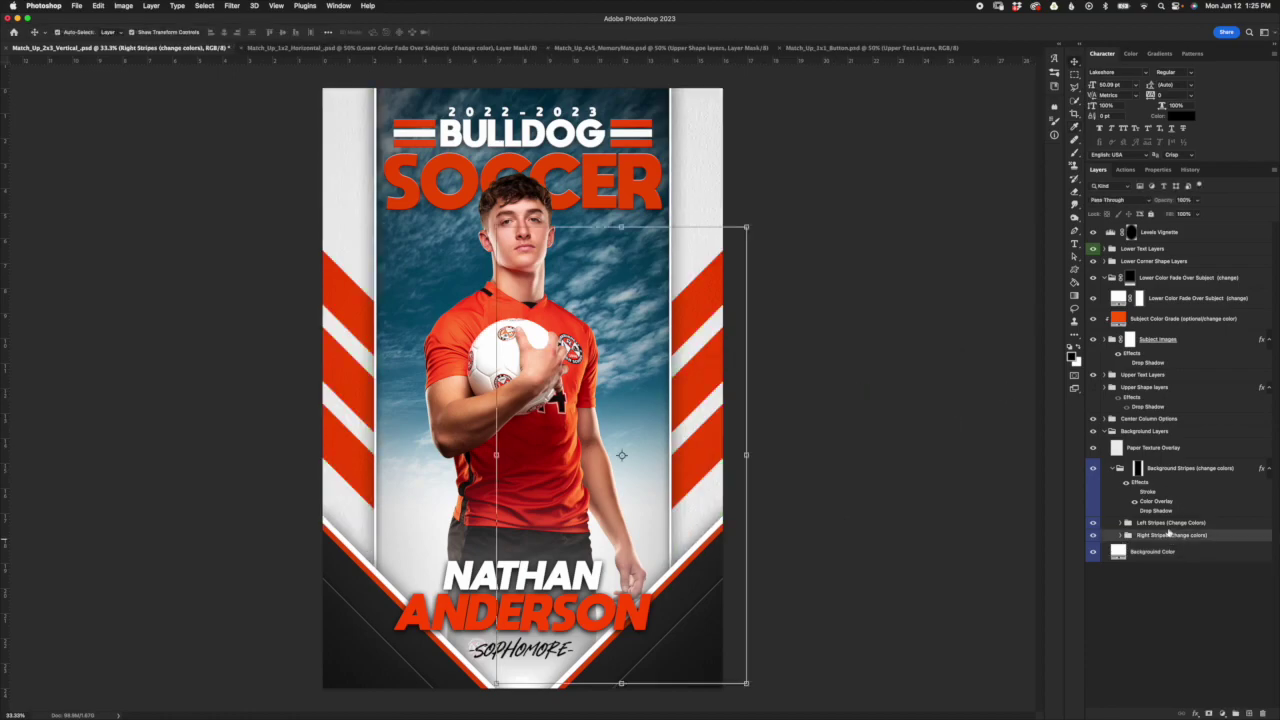
click(1178, 523)
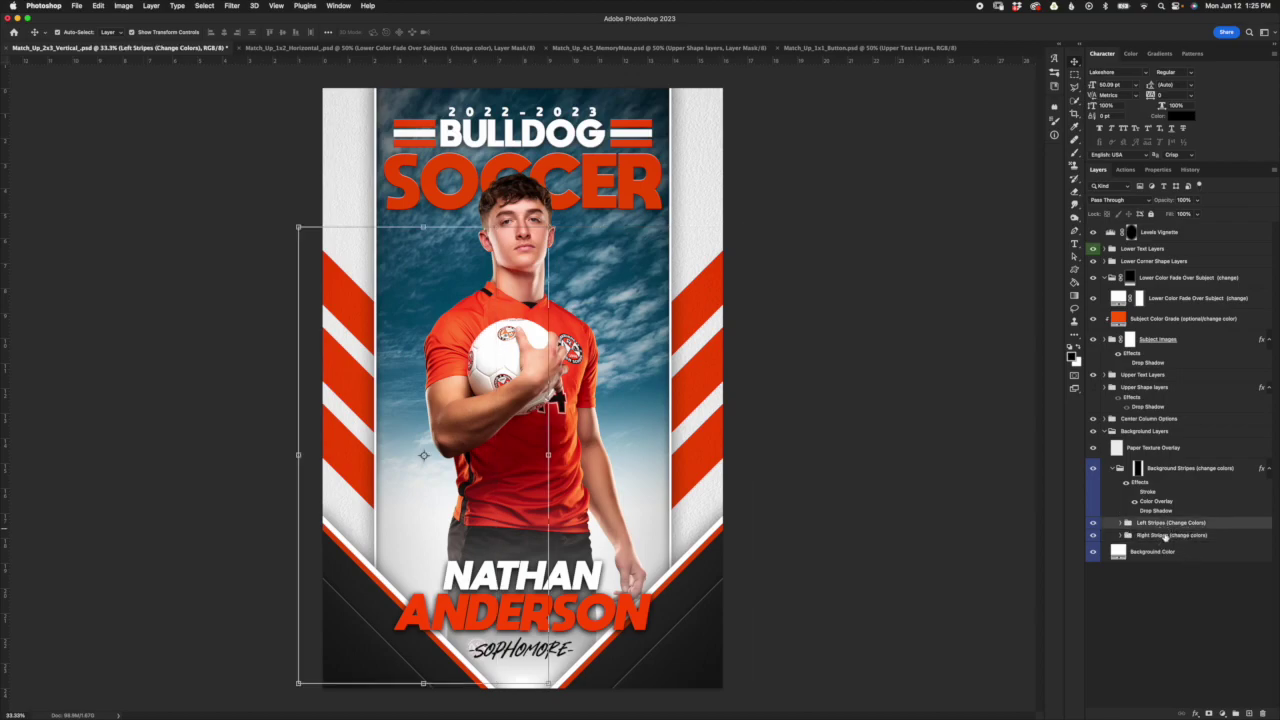
click(1165, 538)
click(1093, 524)
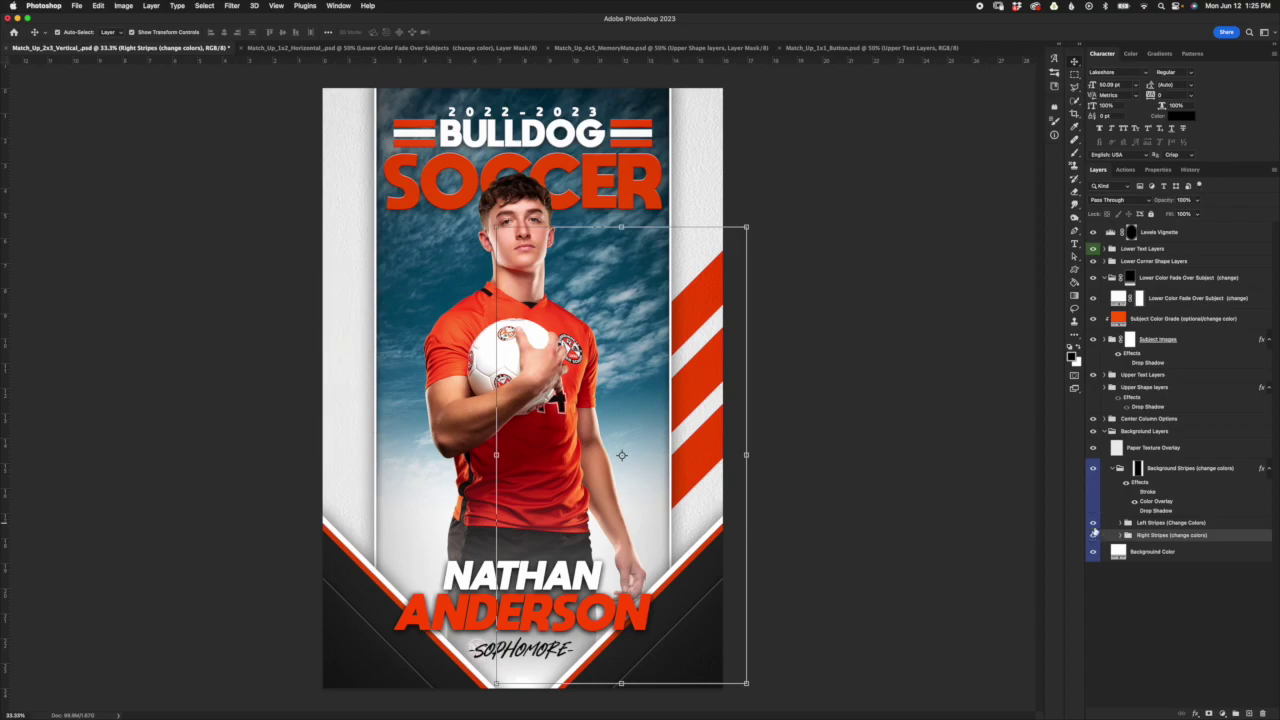
click(1093, 523)
click(1093, 535)
click(1093, 536)
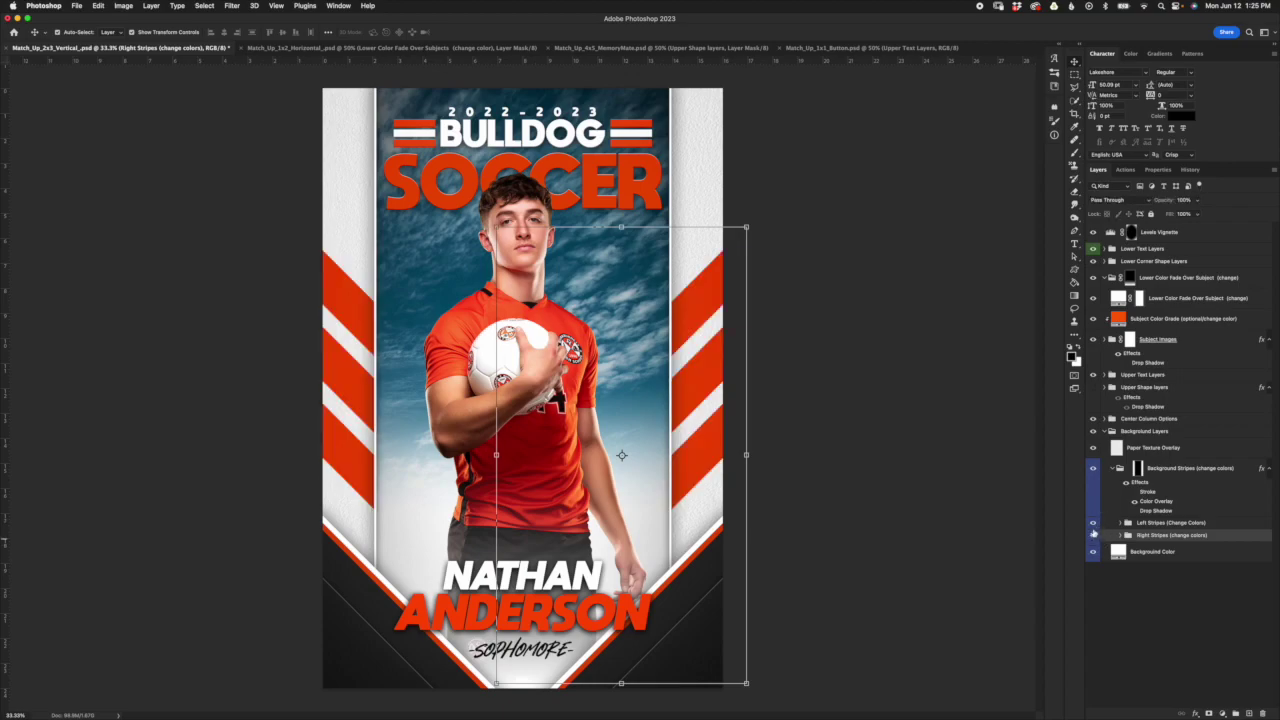
click(1136, 525)
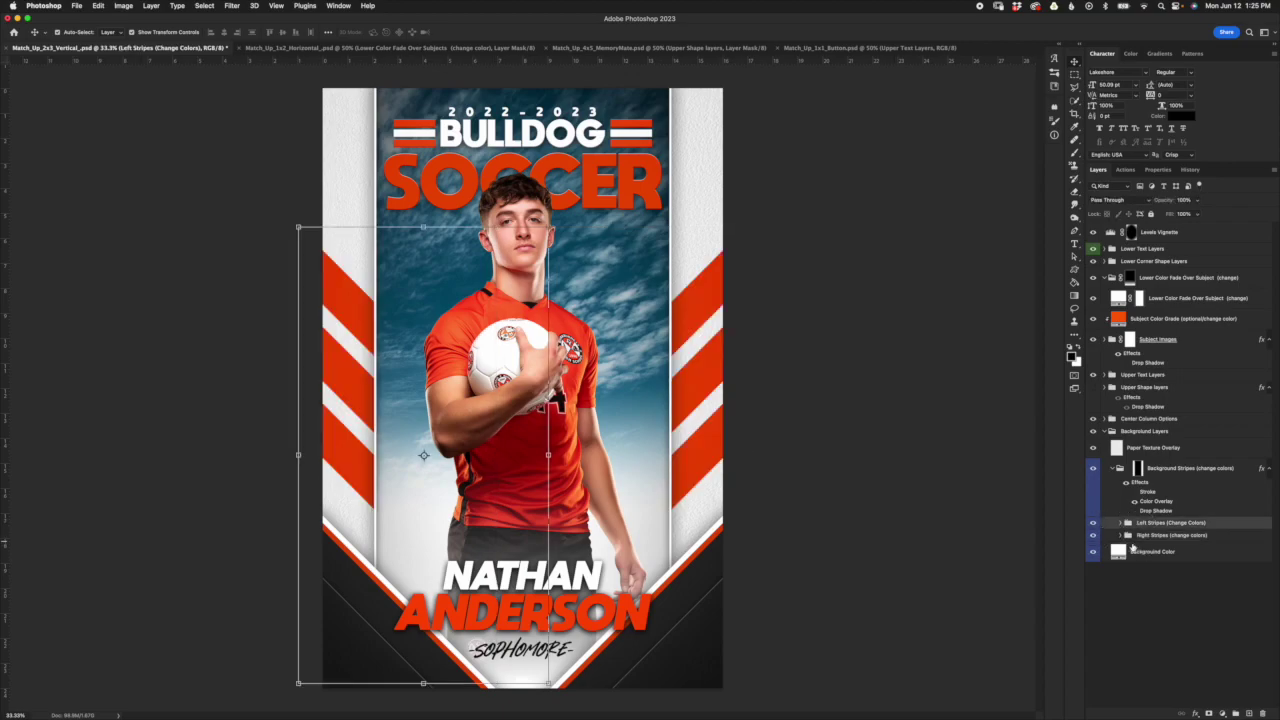
Step: Select the Background Stripes layer and make its Stroke effect visible
click(1192, 477)
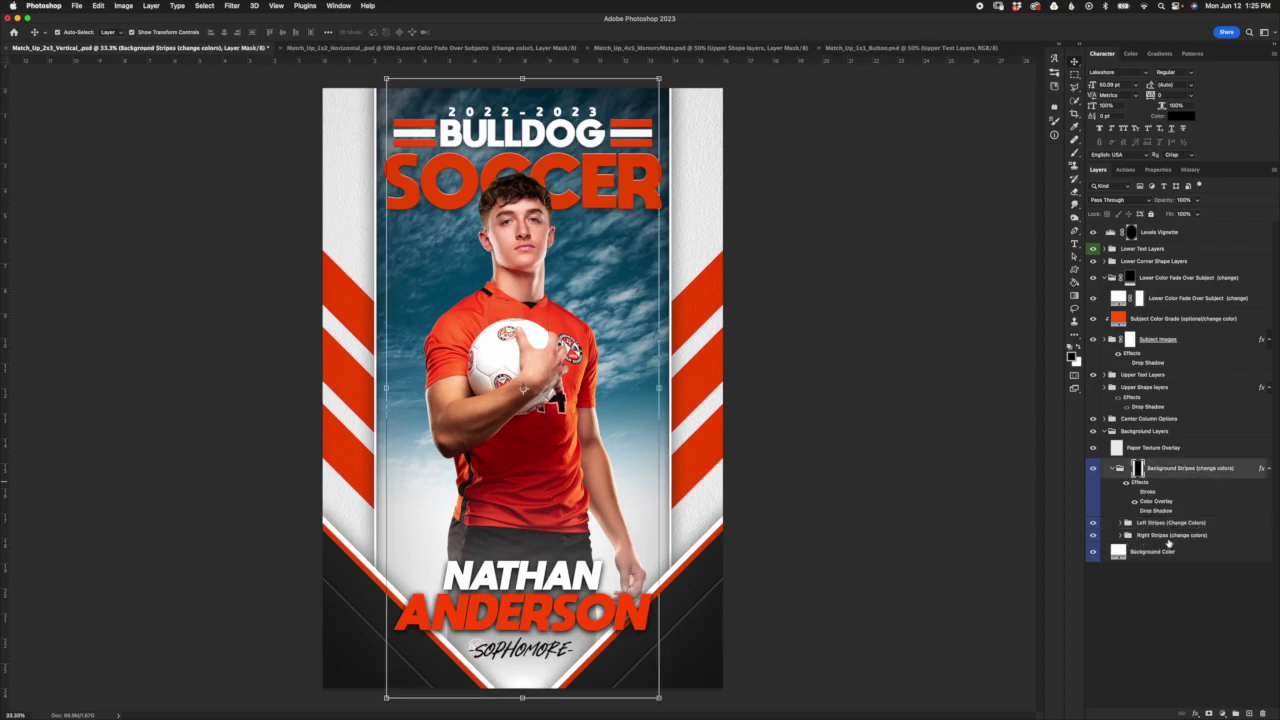
click(1138, 476)
click(1135, 493)
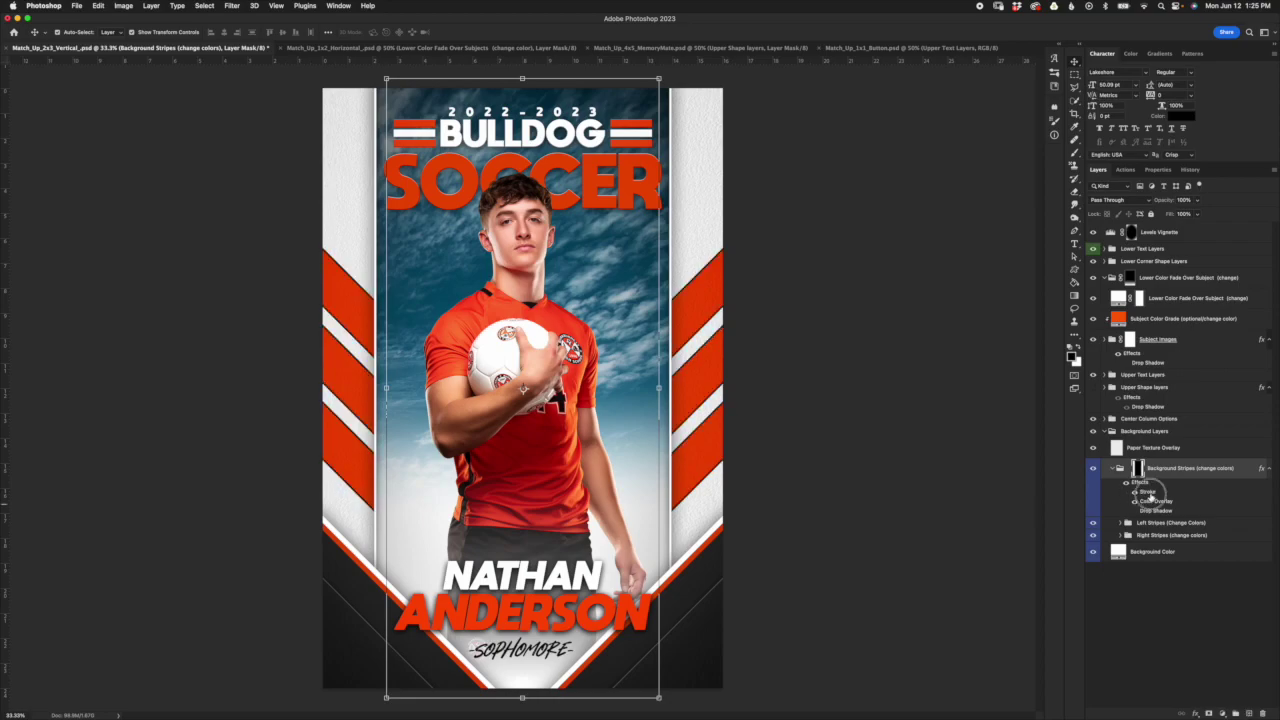
double_click(1152, 506)
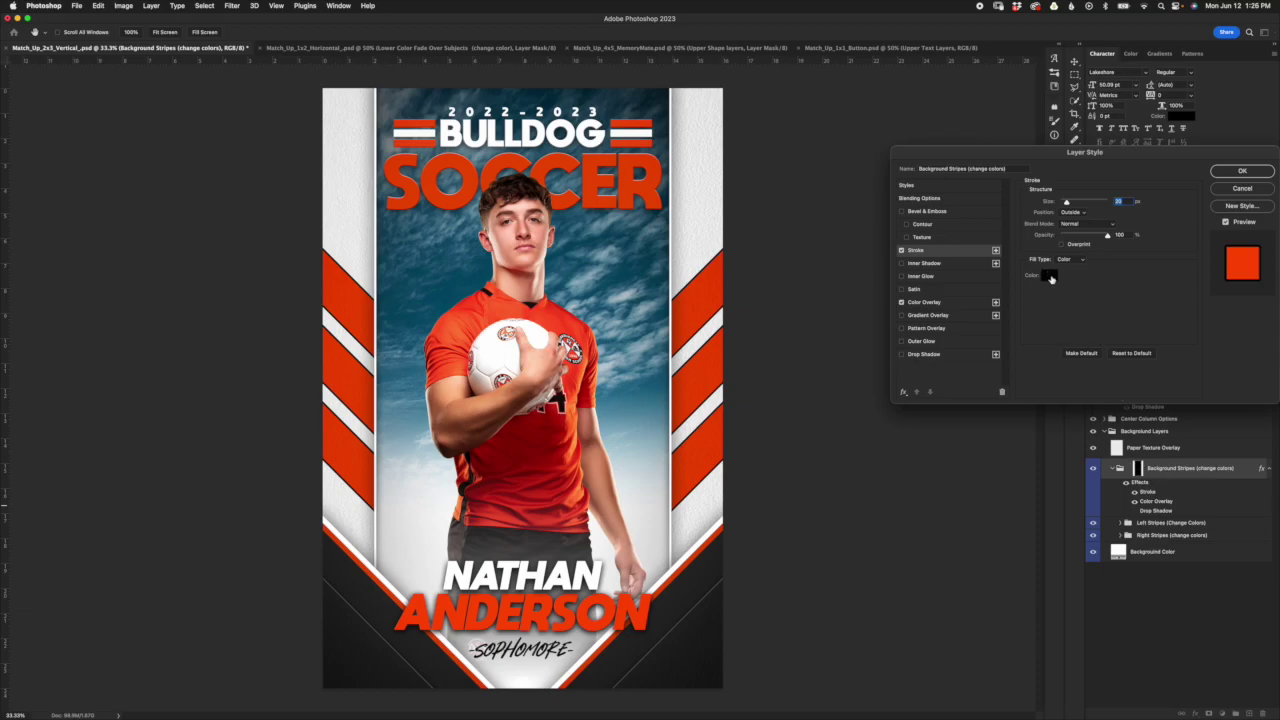
click(1048, 275)
click(815, 403)
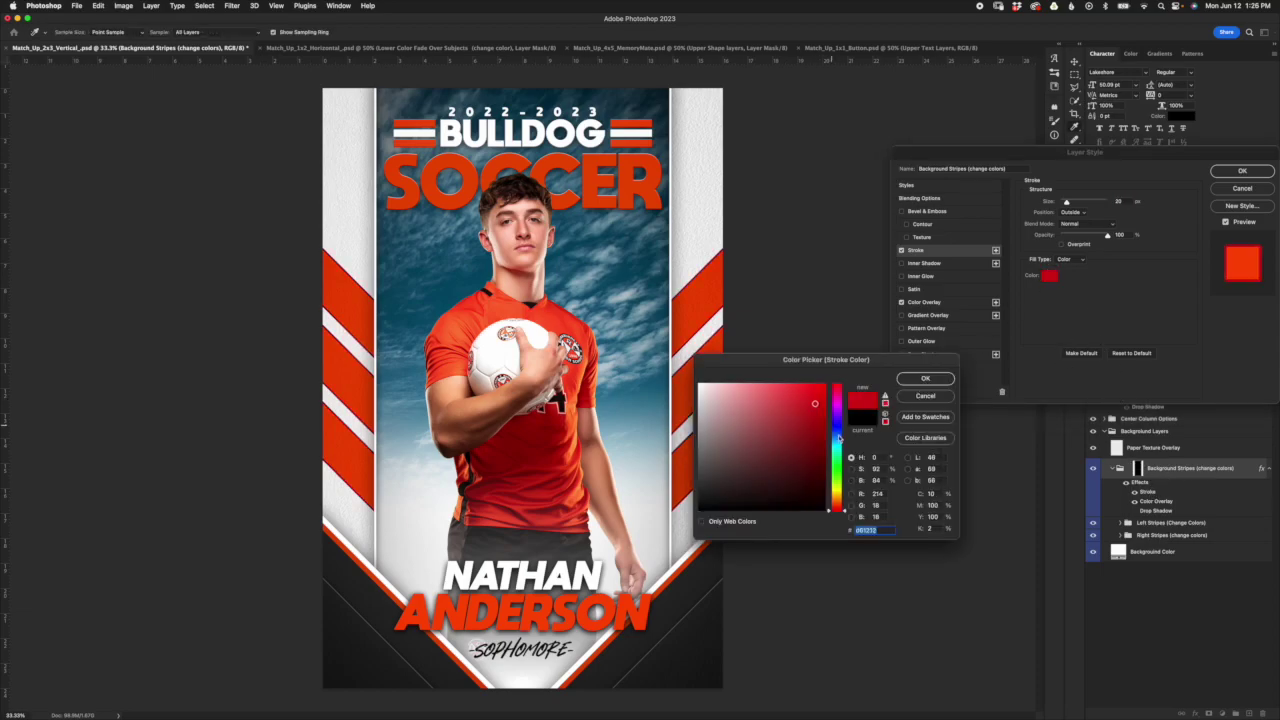
click(735, 457)
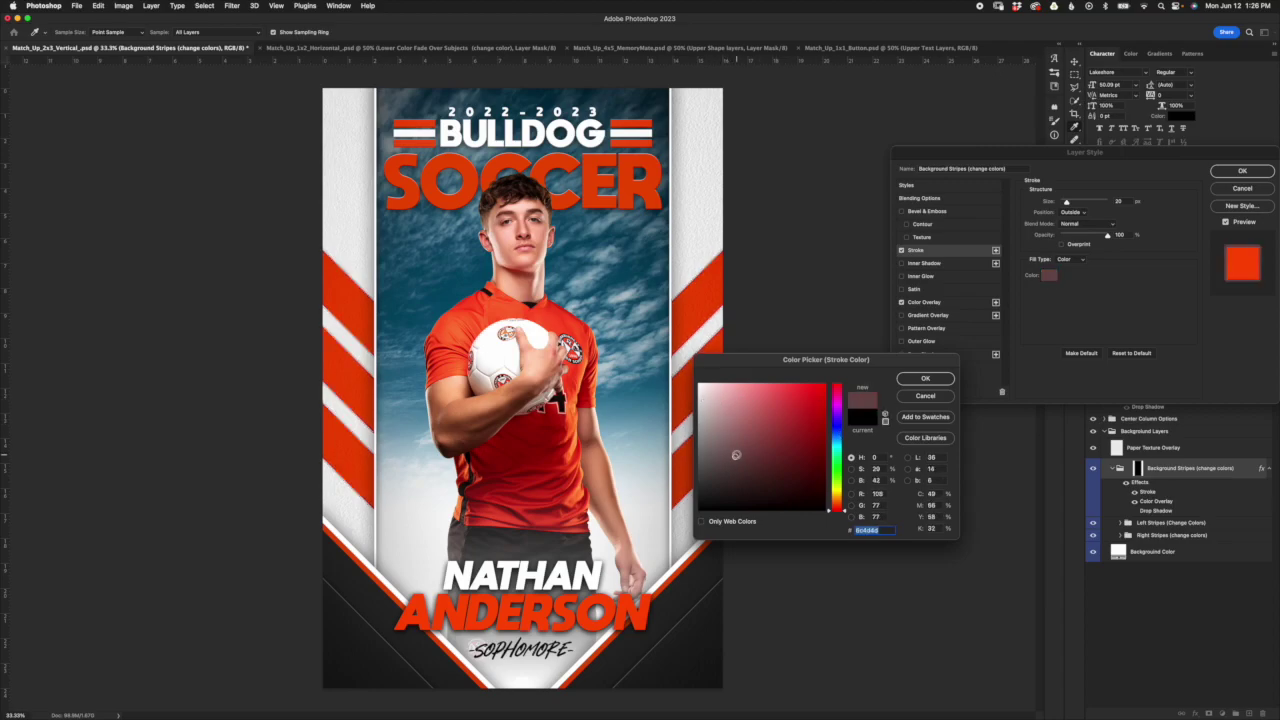
click(946, 398)
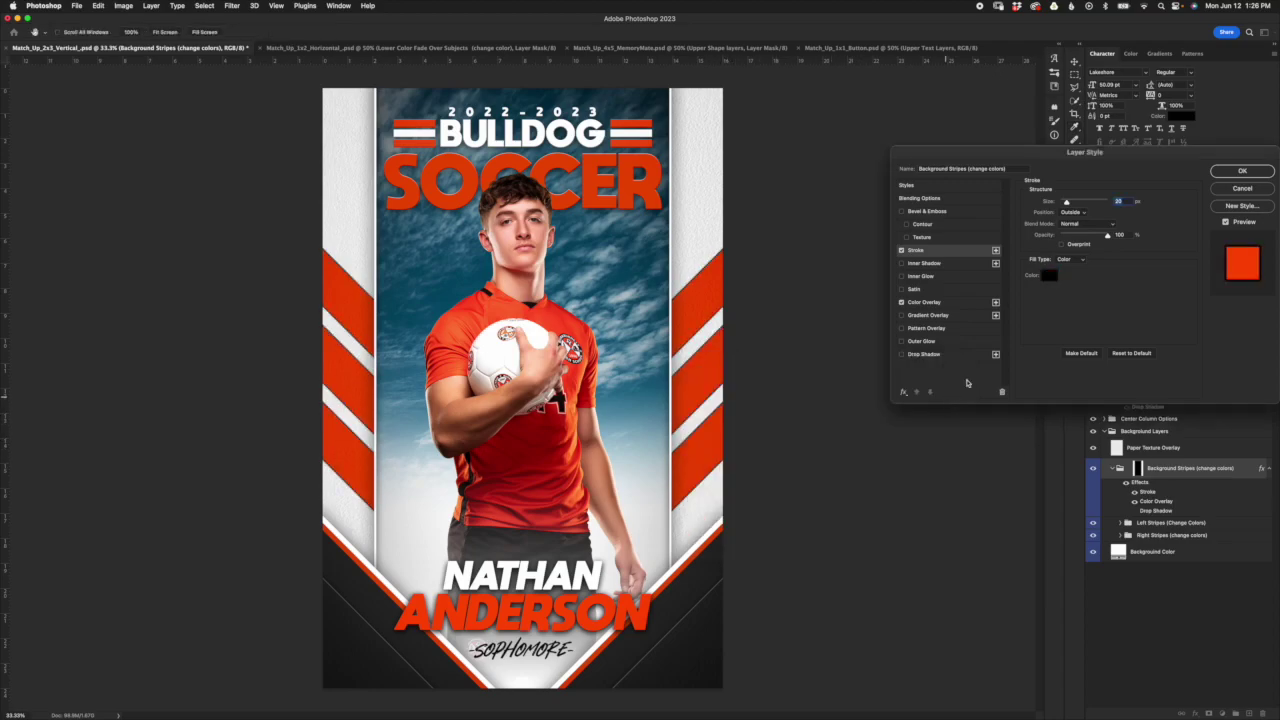
click(1242, 189)
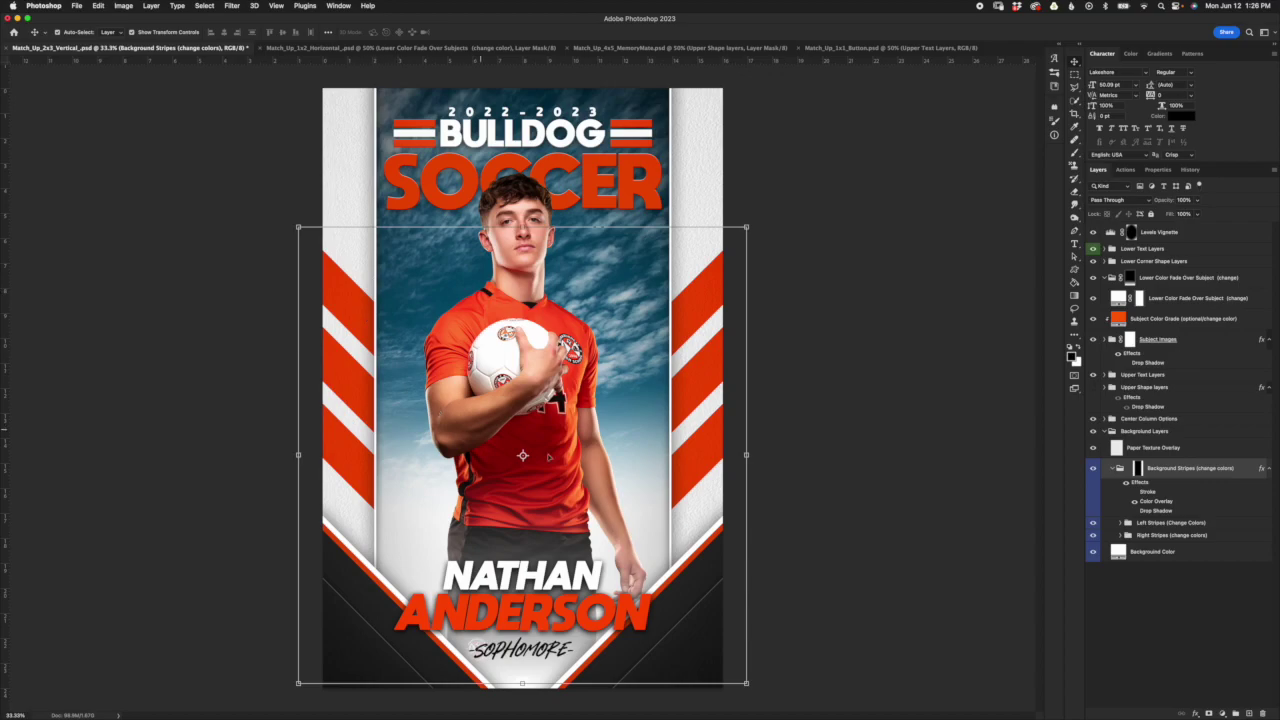
click(1164, 505)
double_click(1157, 502)
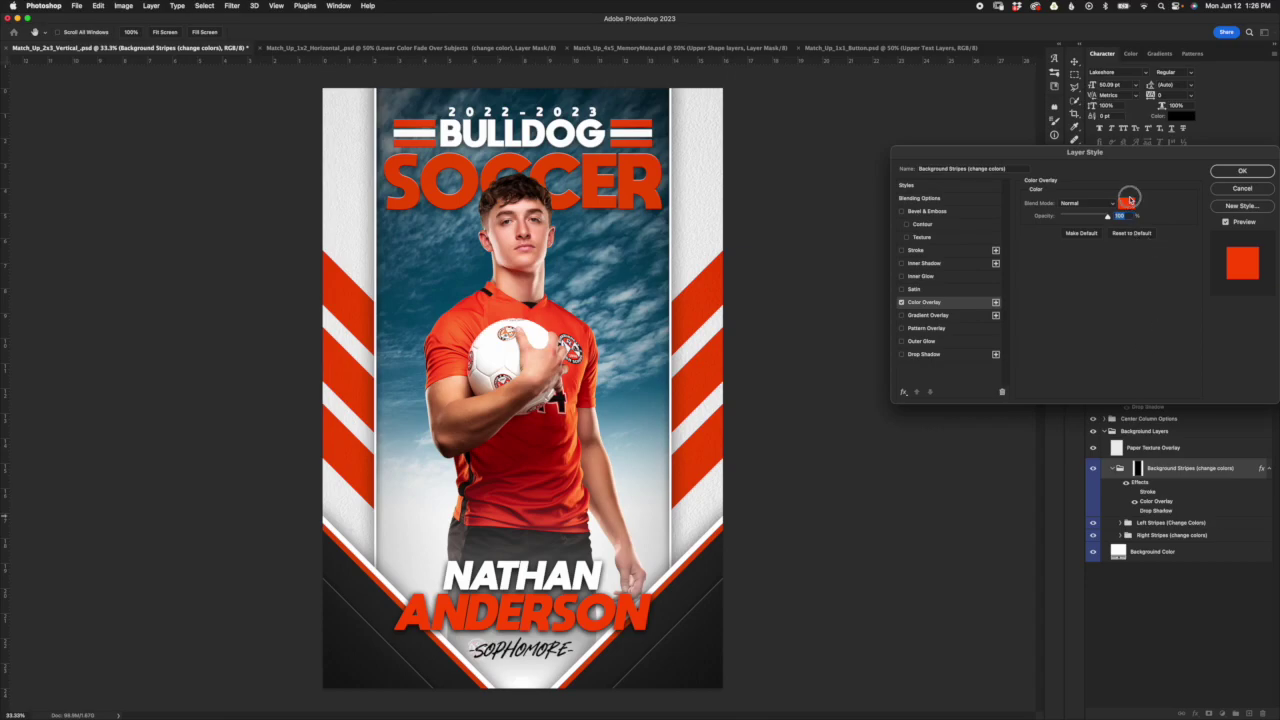
click(1126, 204)
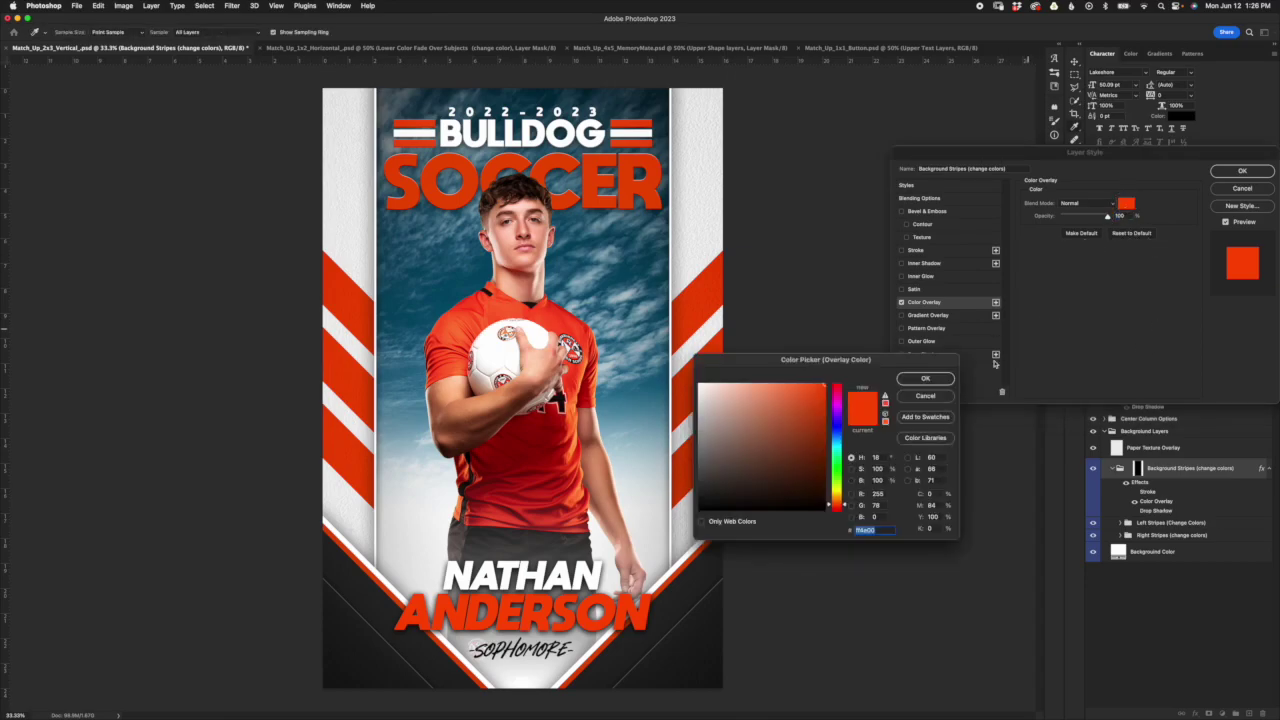
click(763, 430)
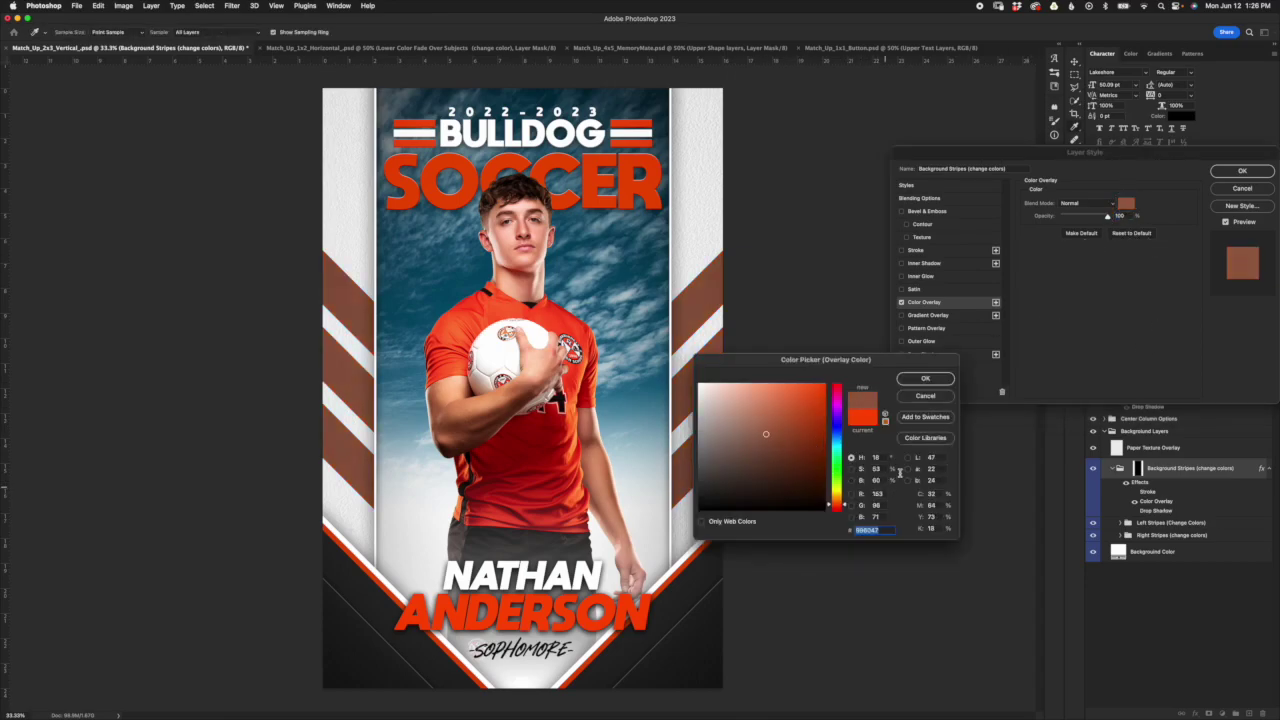
click(925, 395)
click(1242, 188)
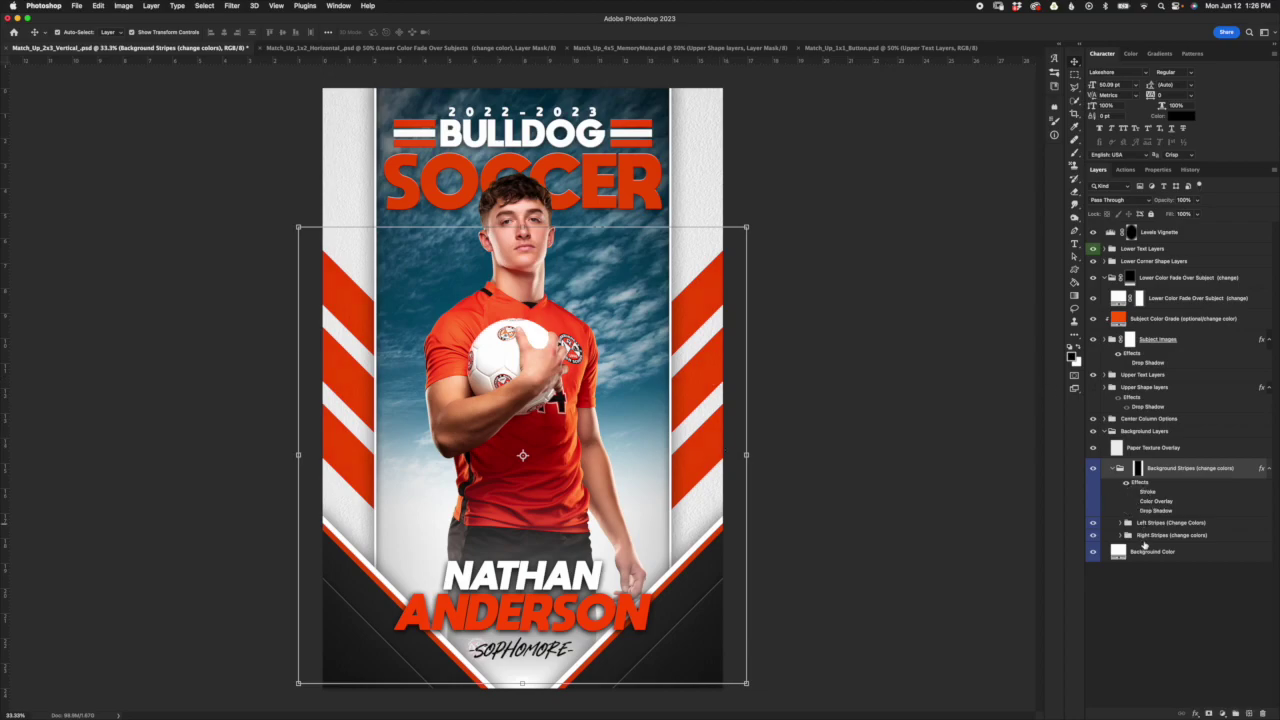
click(1121, 523)
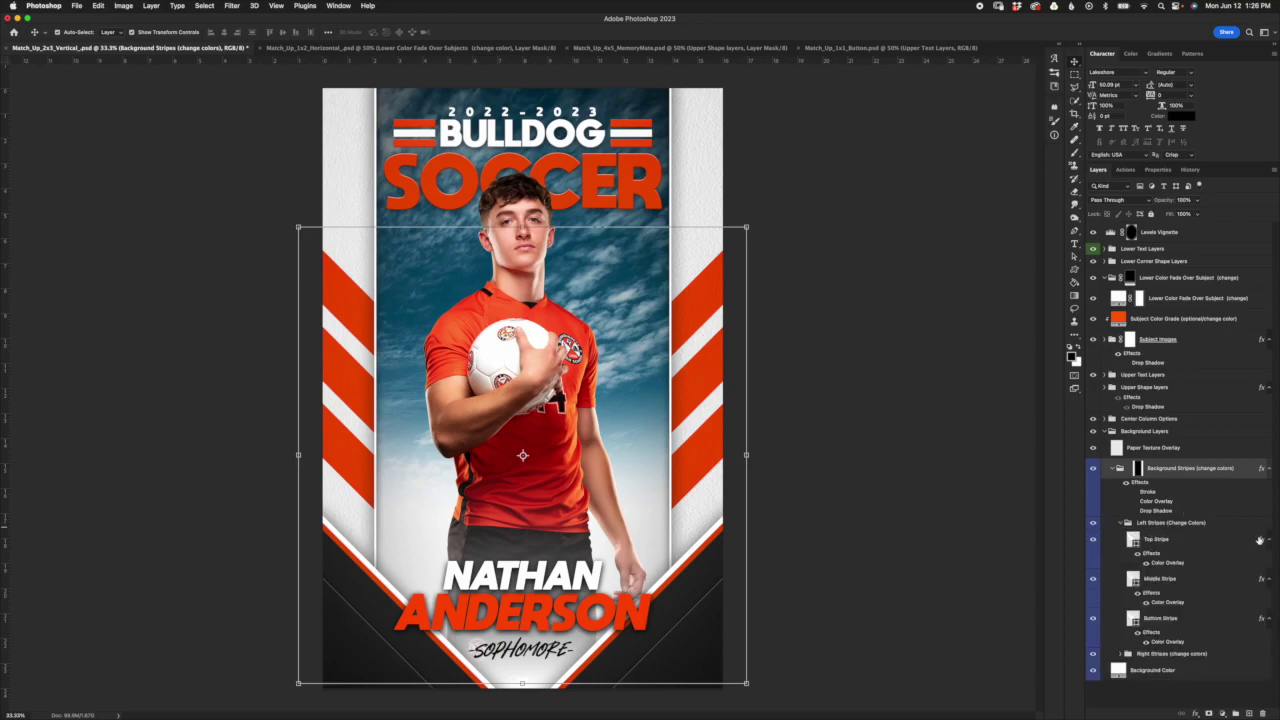
click(1121, 653)
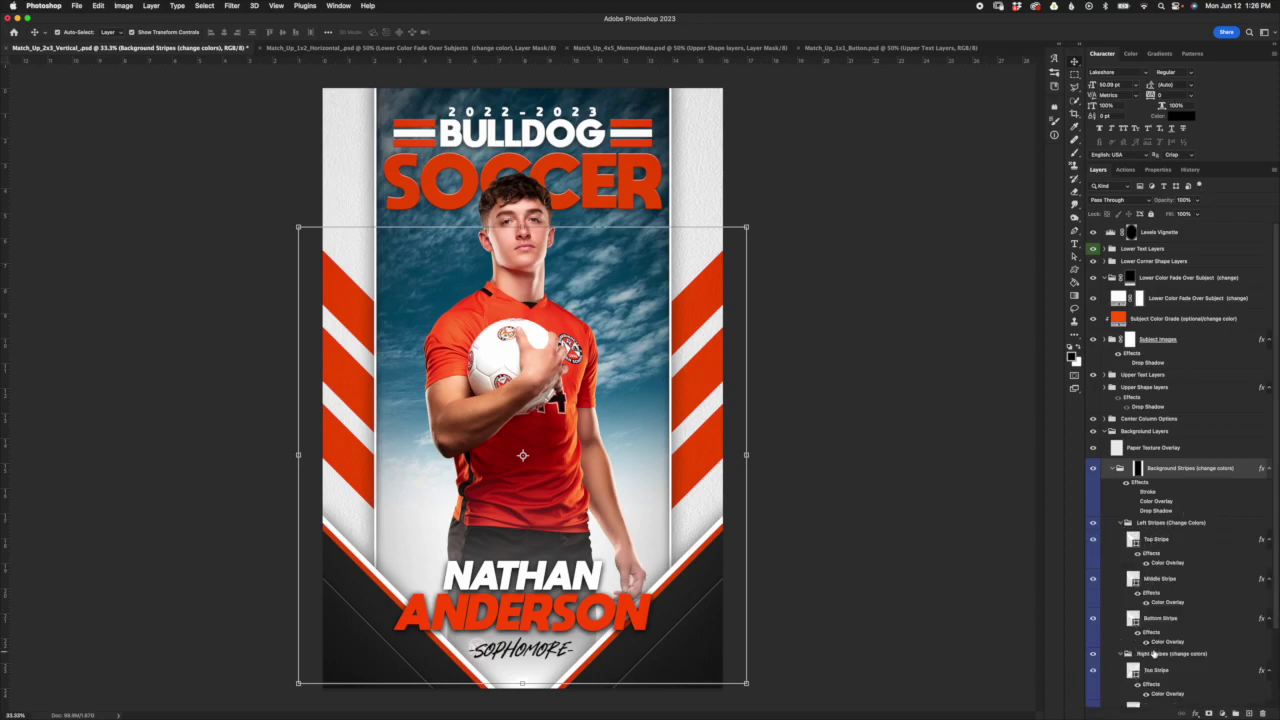
click(1184, 547)
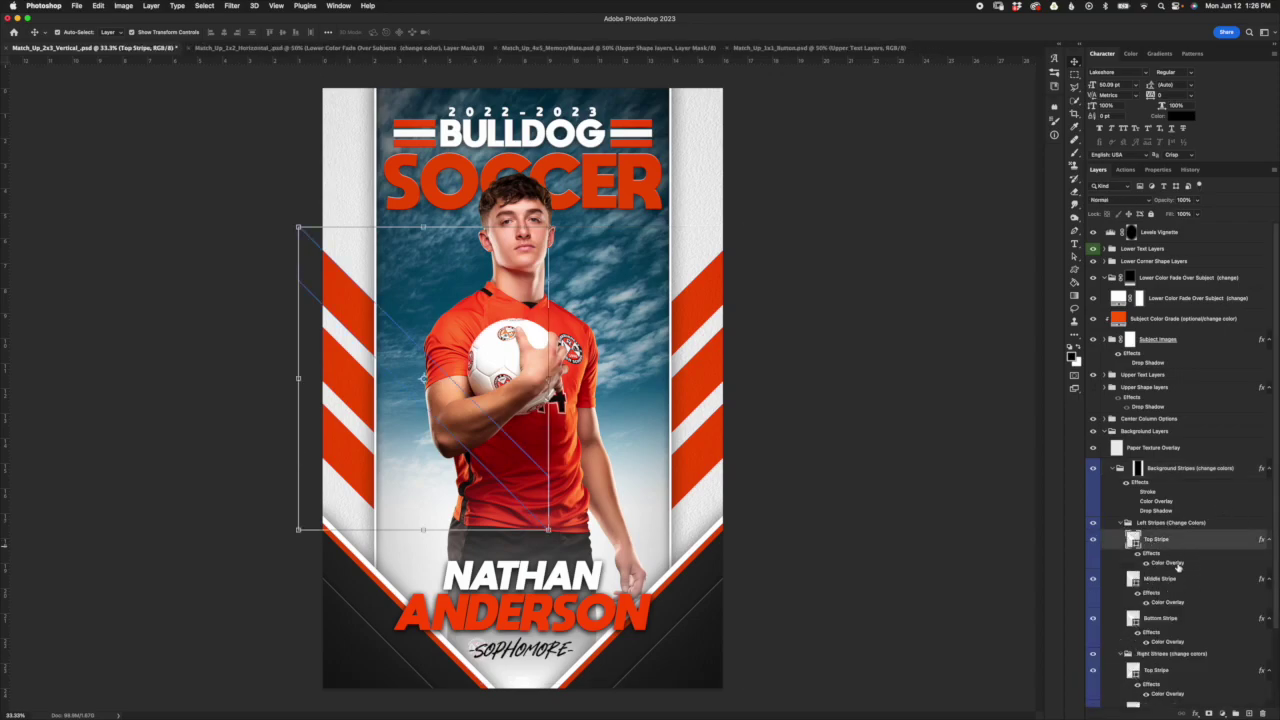
click(1187, 594)
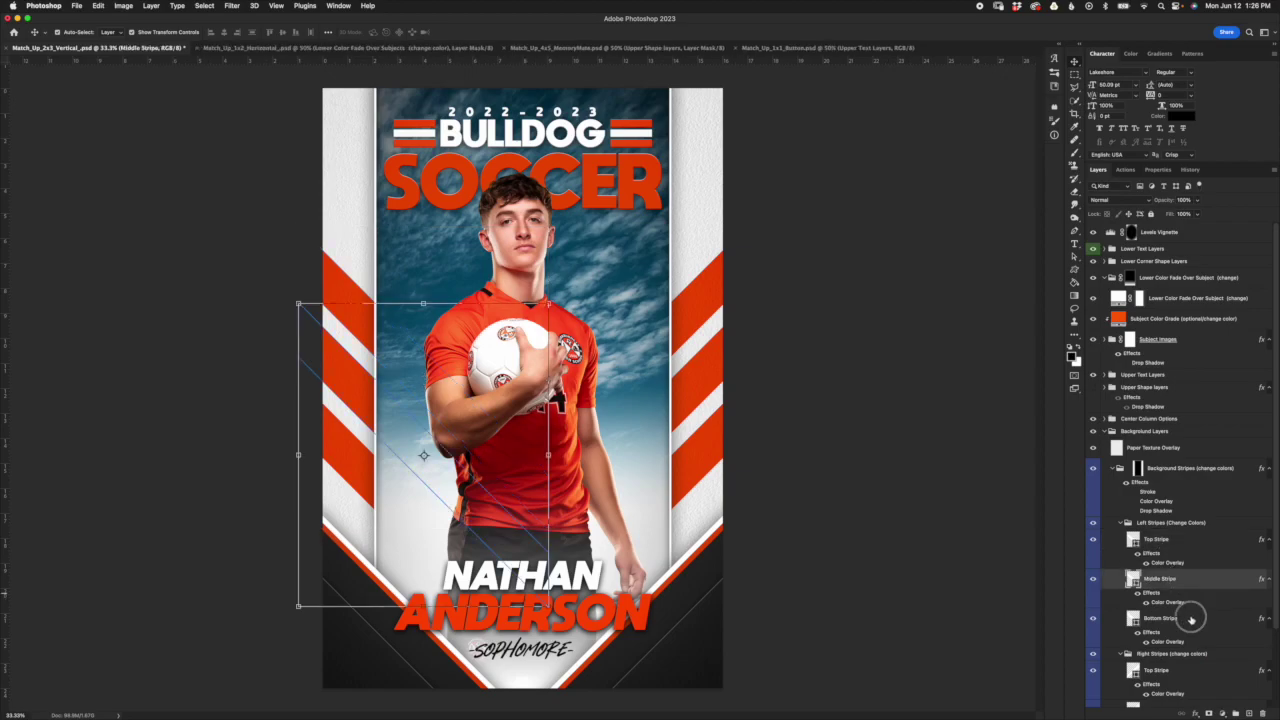
click(1182, 622)
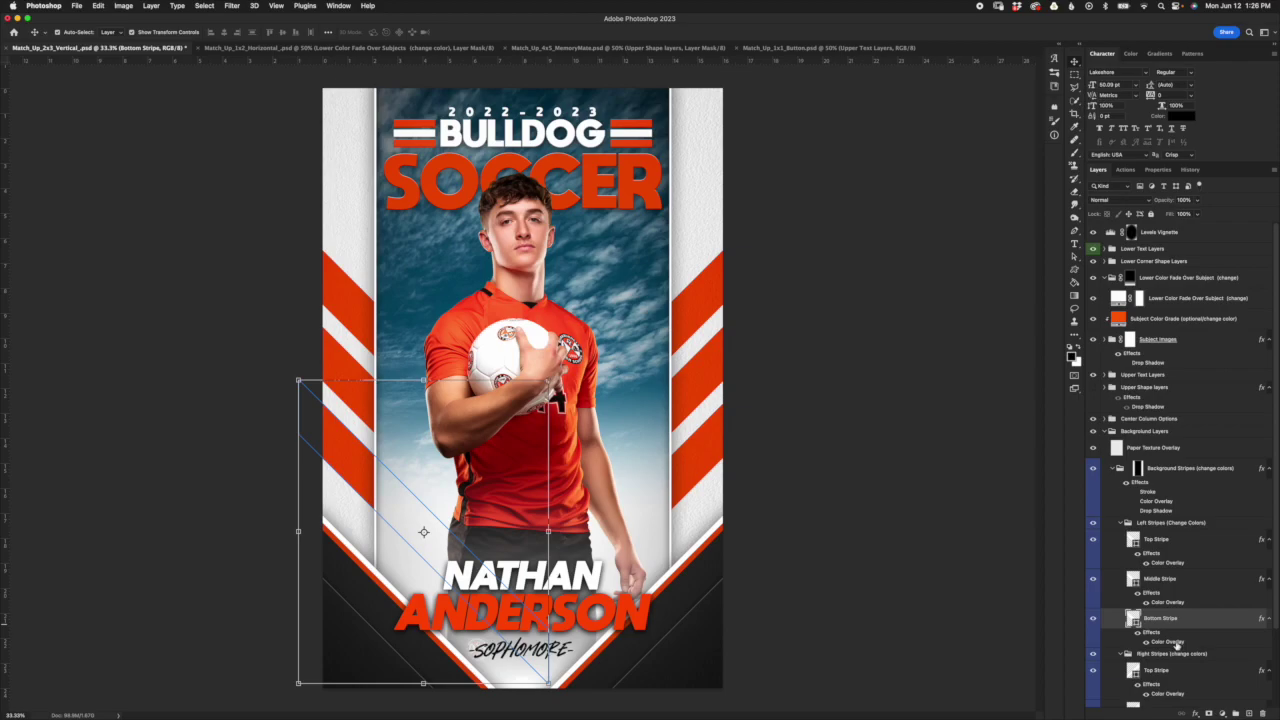
double_click(1168, 641)
click(1125, 204)
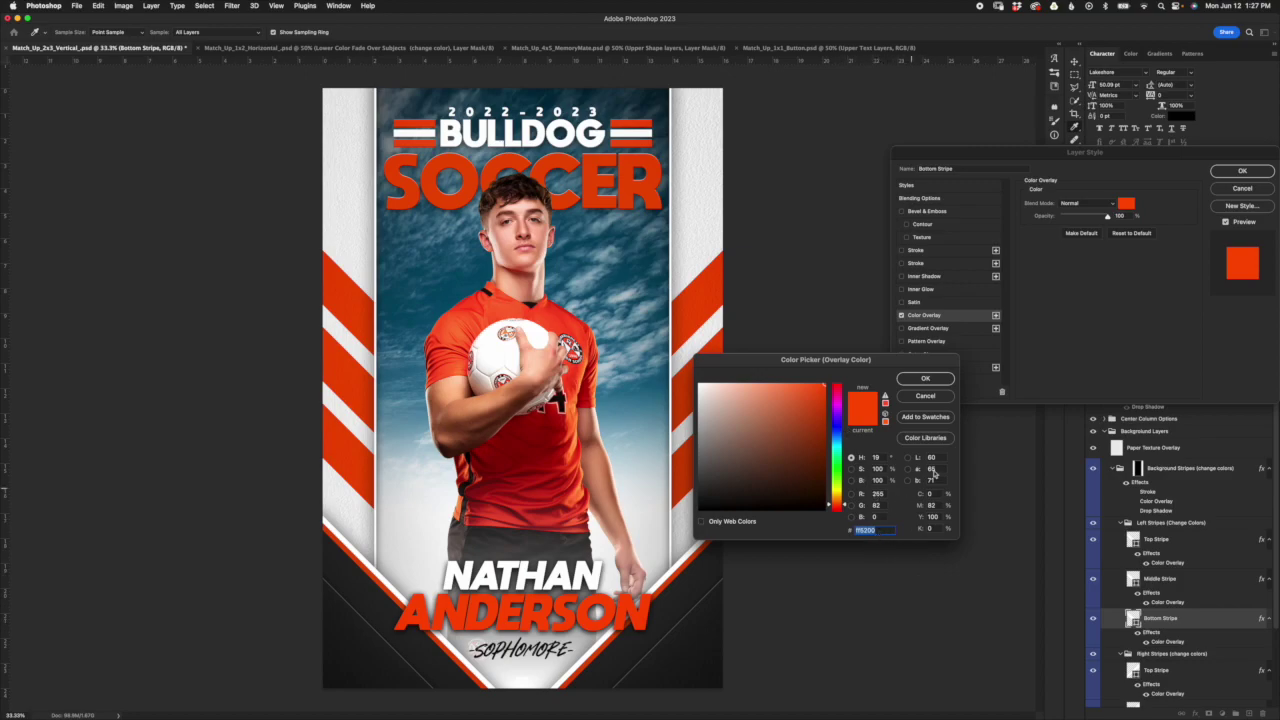
click(925, 398)
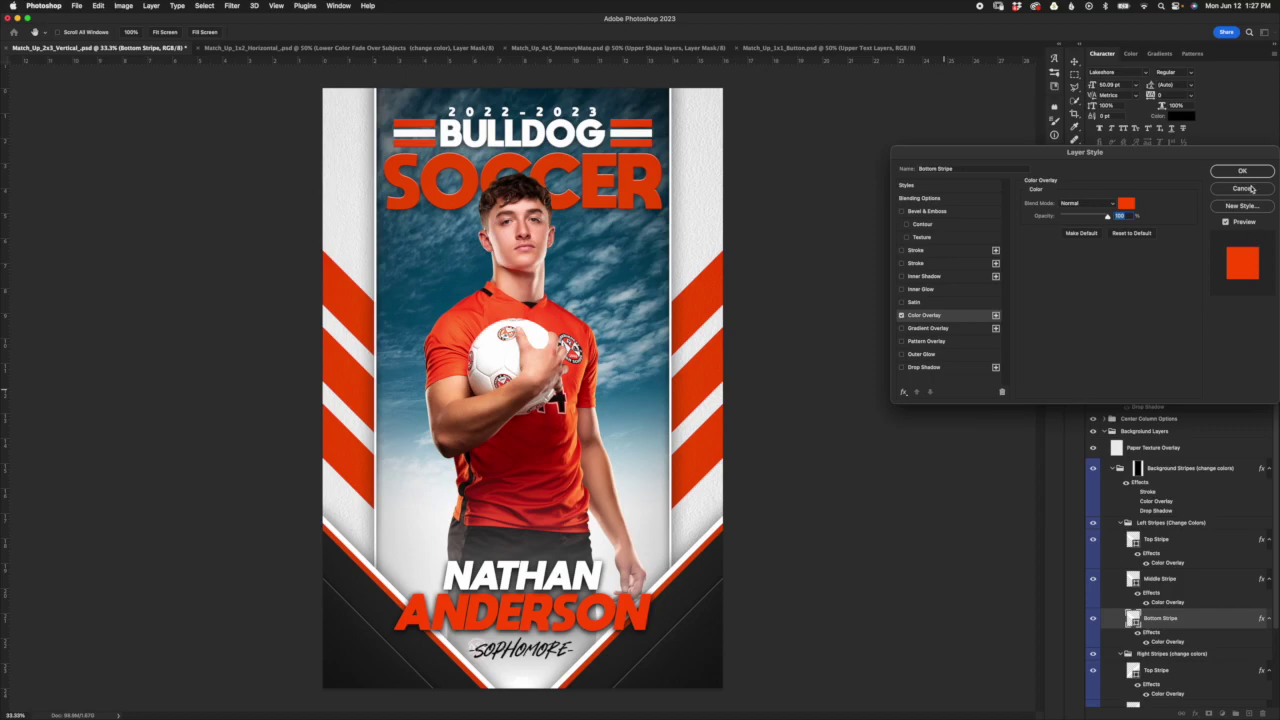
click(1250, 190)
click(1180, 588)
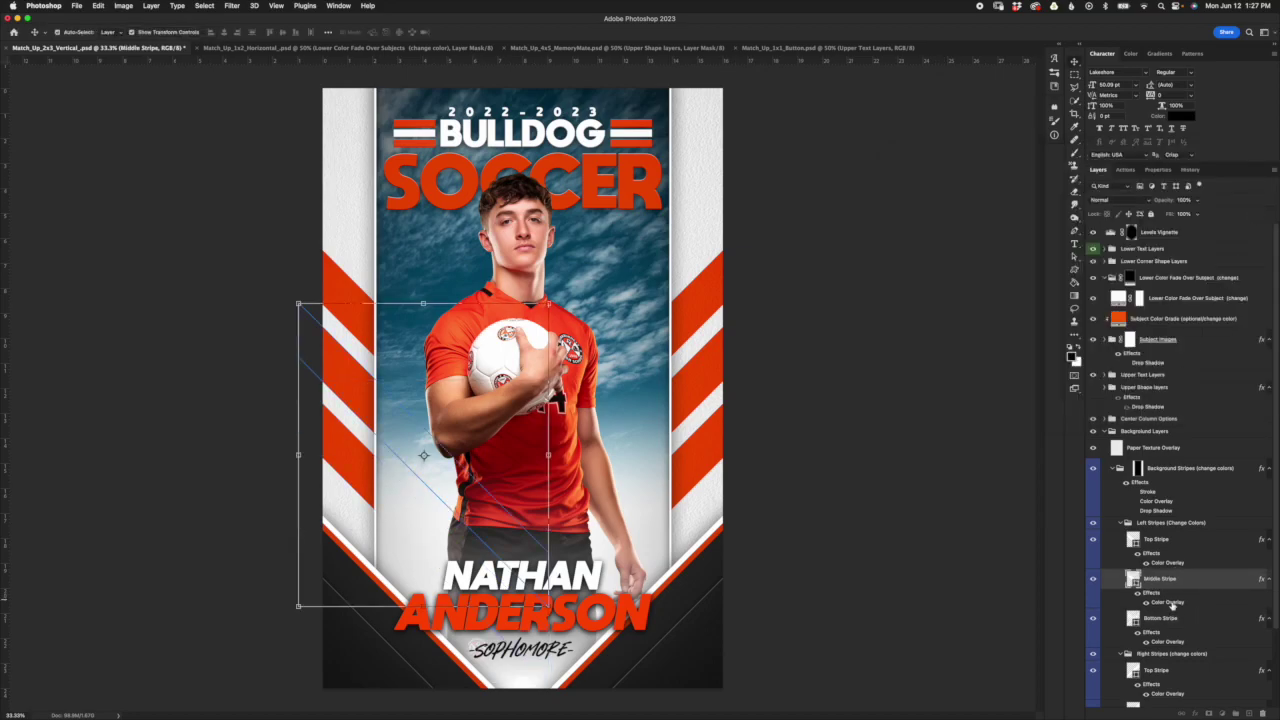
double_click(1168, 602)
click(1126, 203)
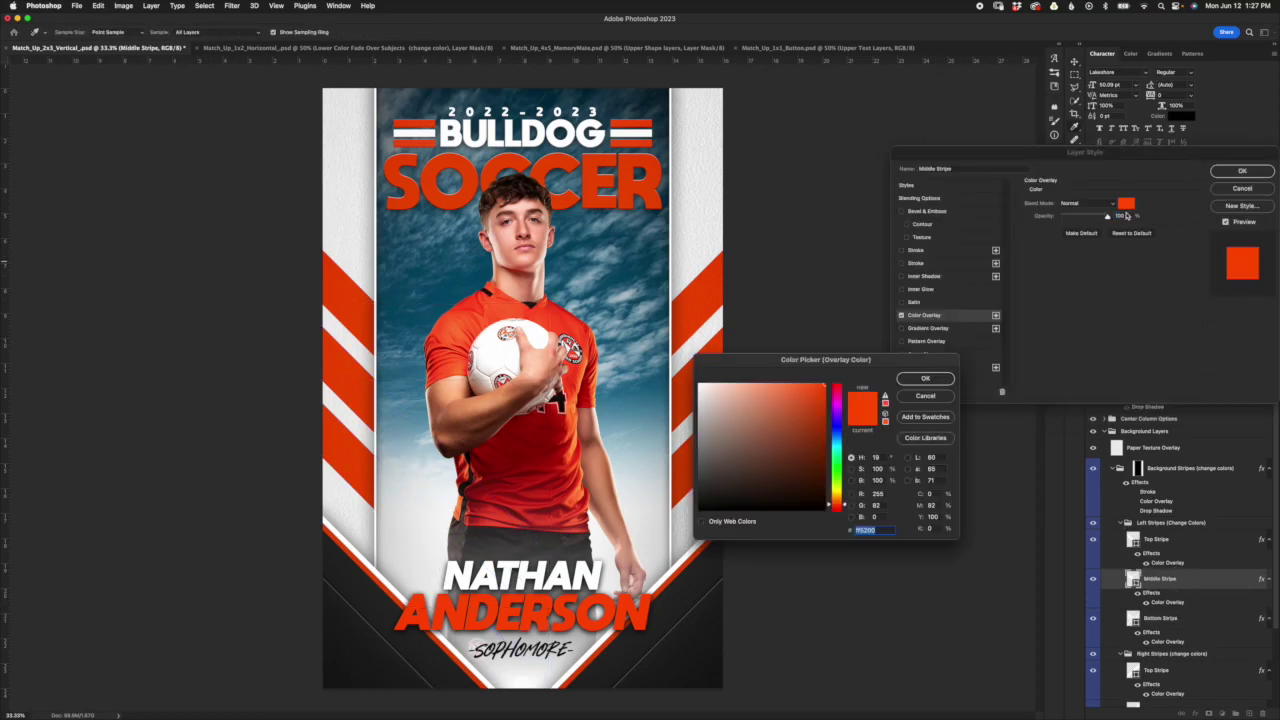
click(700, 508)
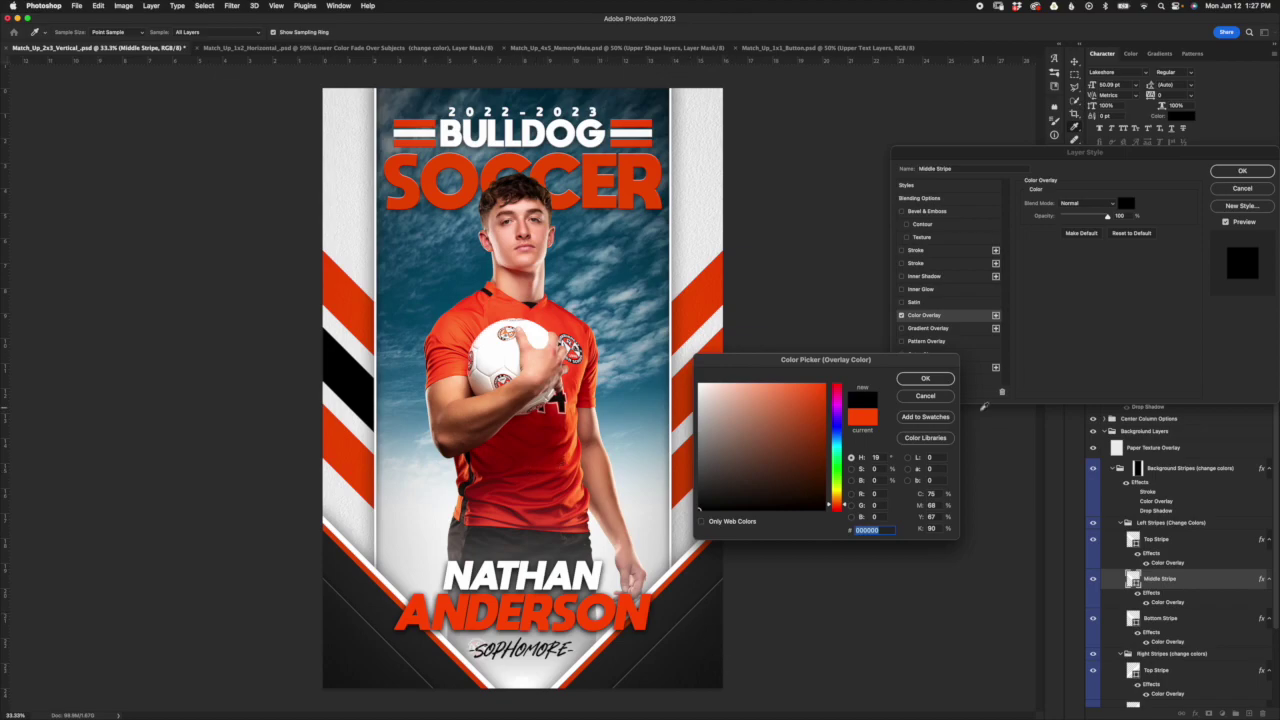
click(925, 395)
click(1242, 188)
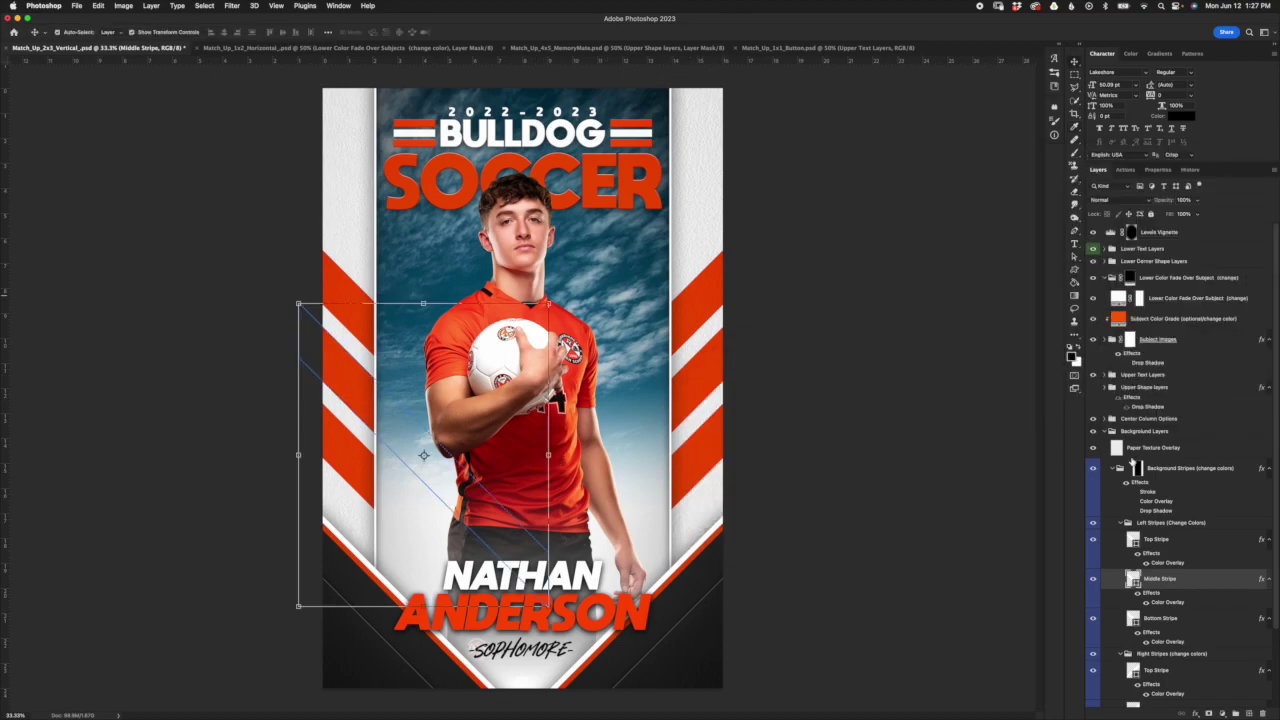
click(1123, 530)
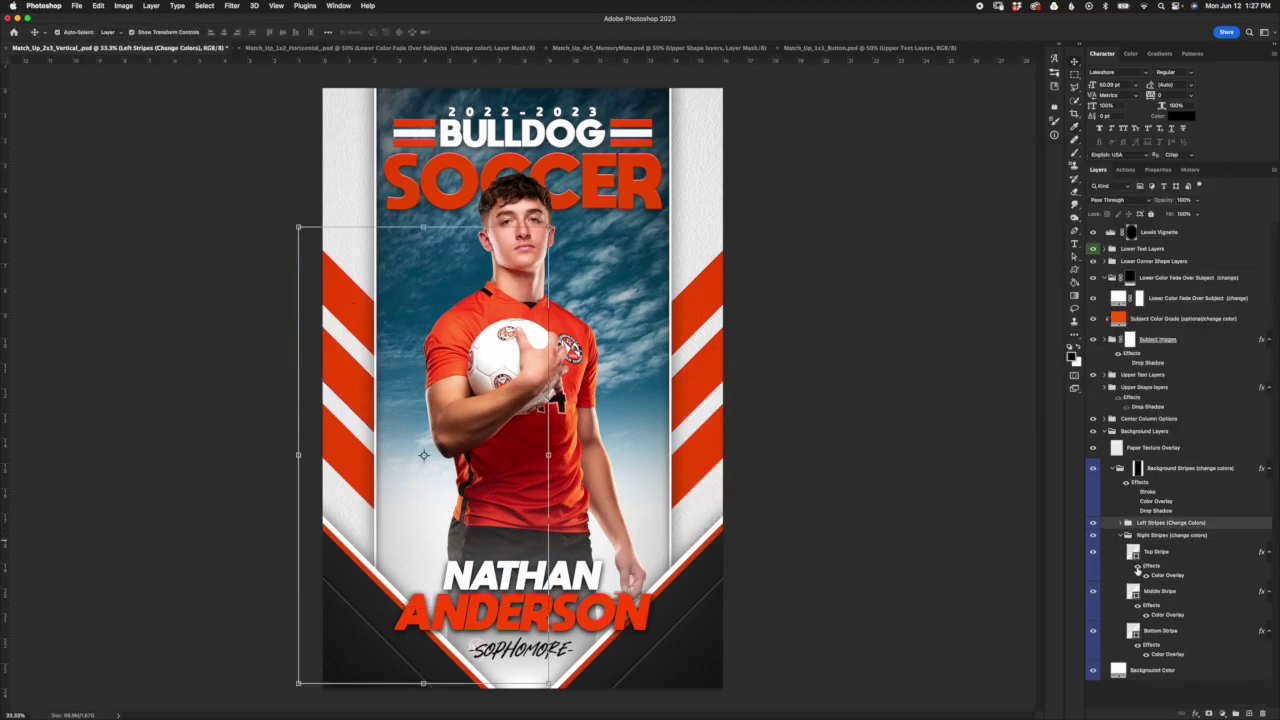
click(1120, 523)
click(1168, 450)
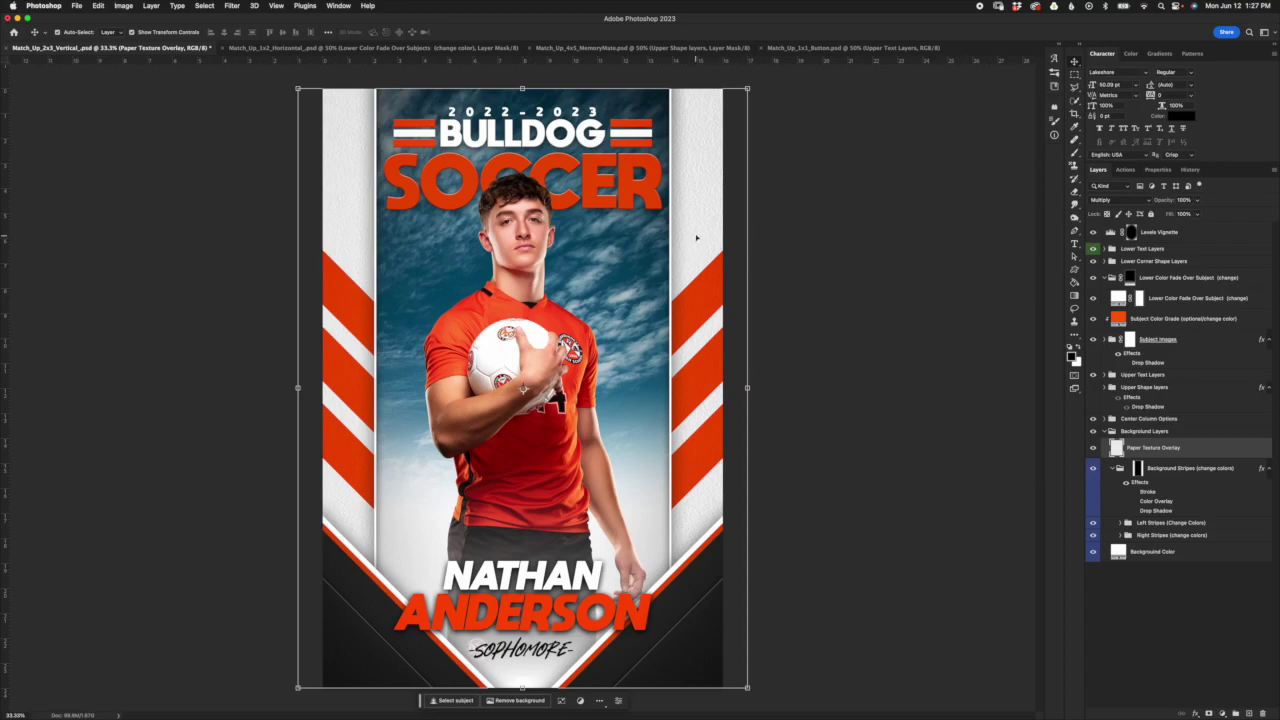
key(ctrl+plus)
key(ctrl+plus)
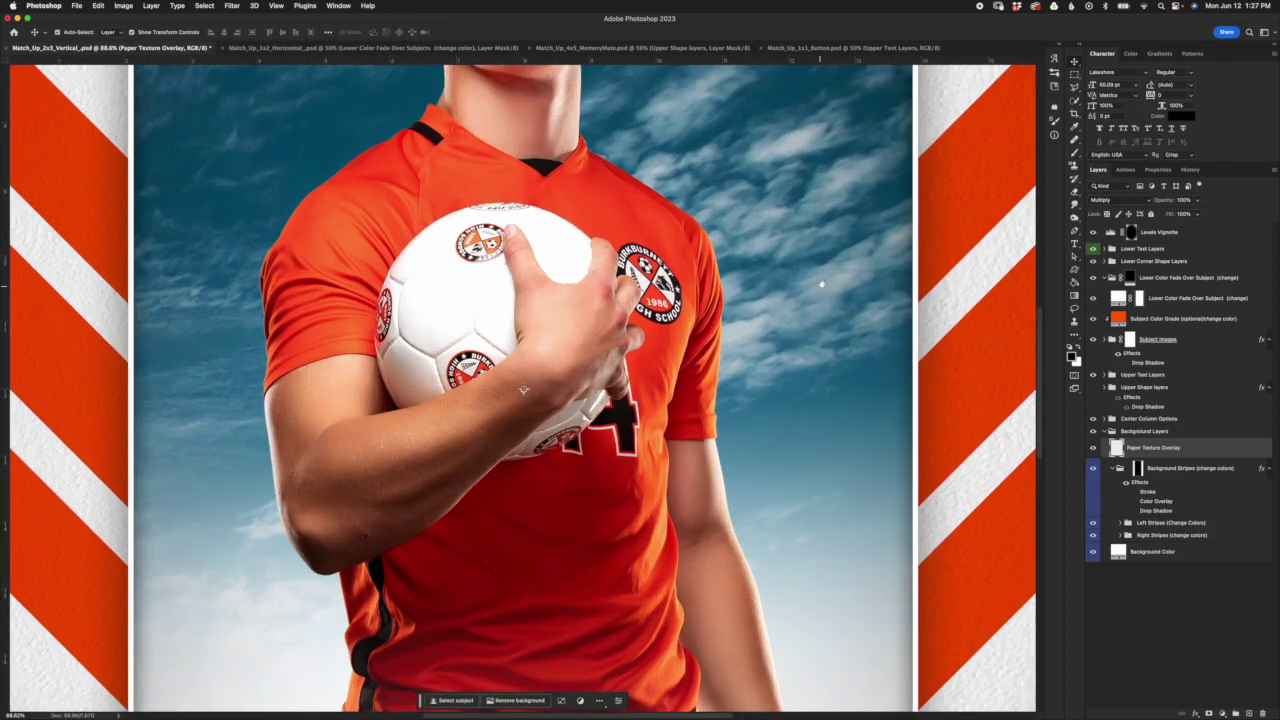
scroll(522, 389, up, 7)
scroll(522, 389, right, 7)
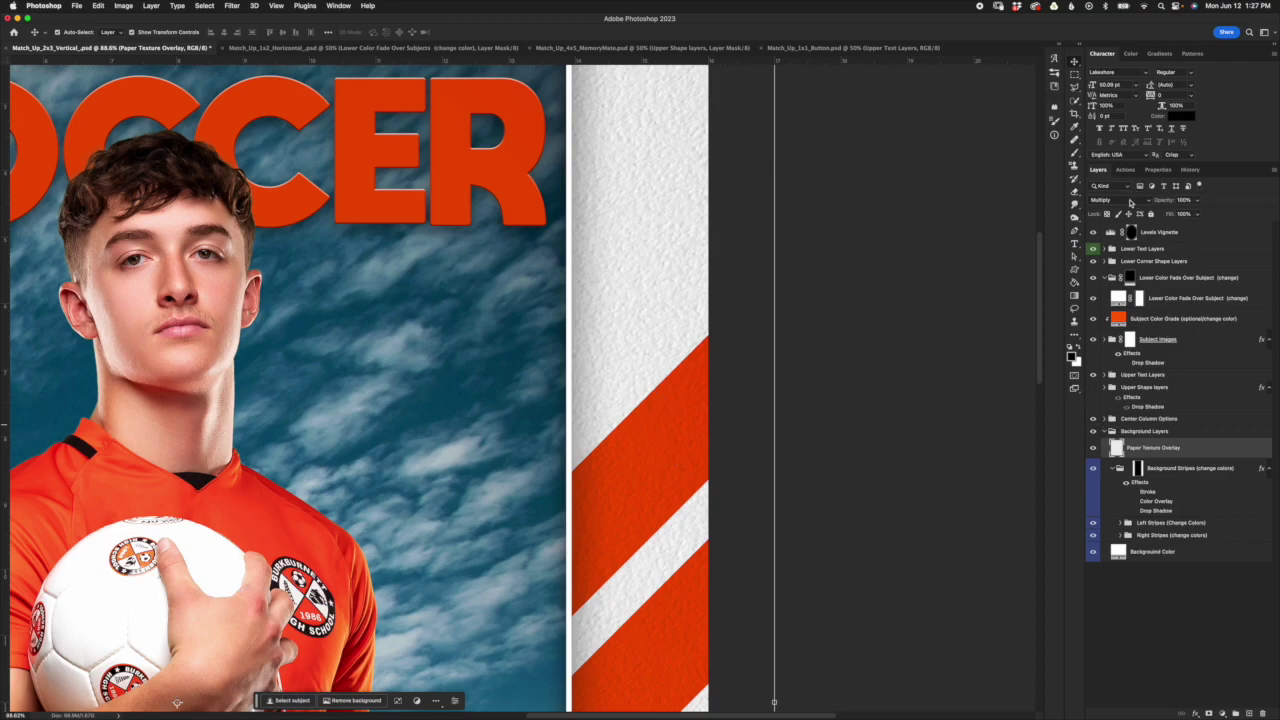
click(1093, 447)
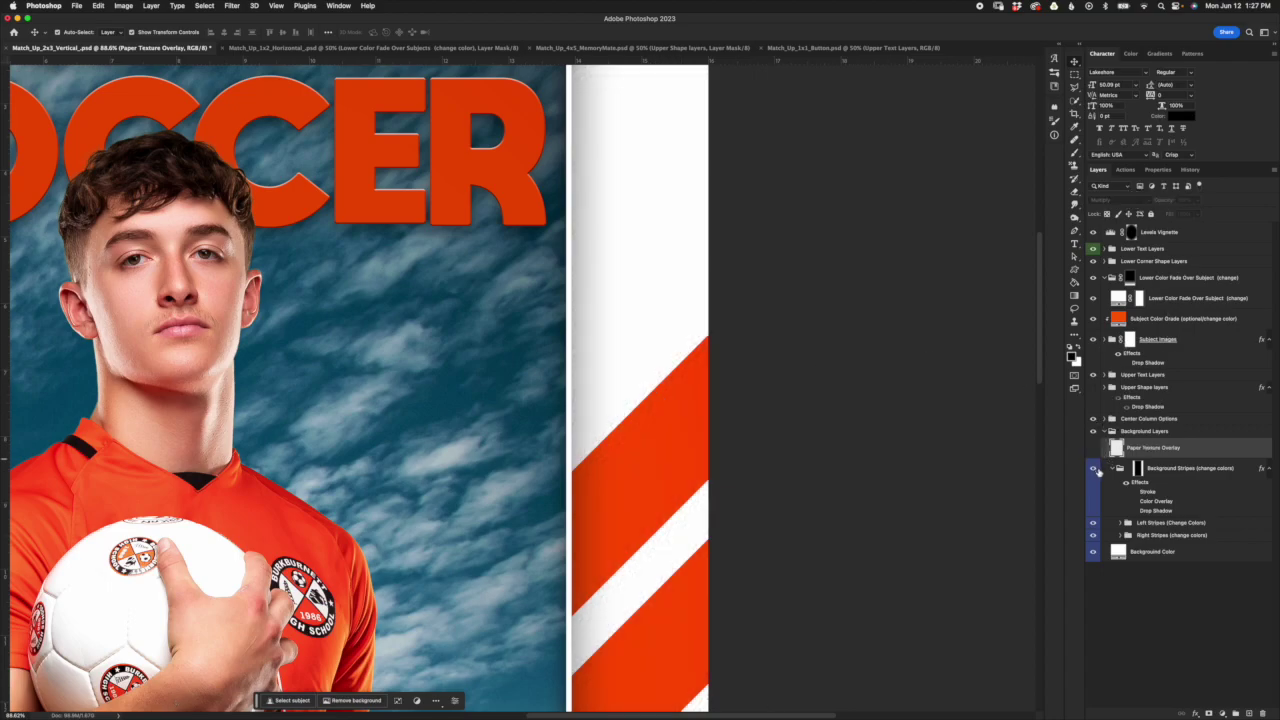
click(1093, 447)
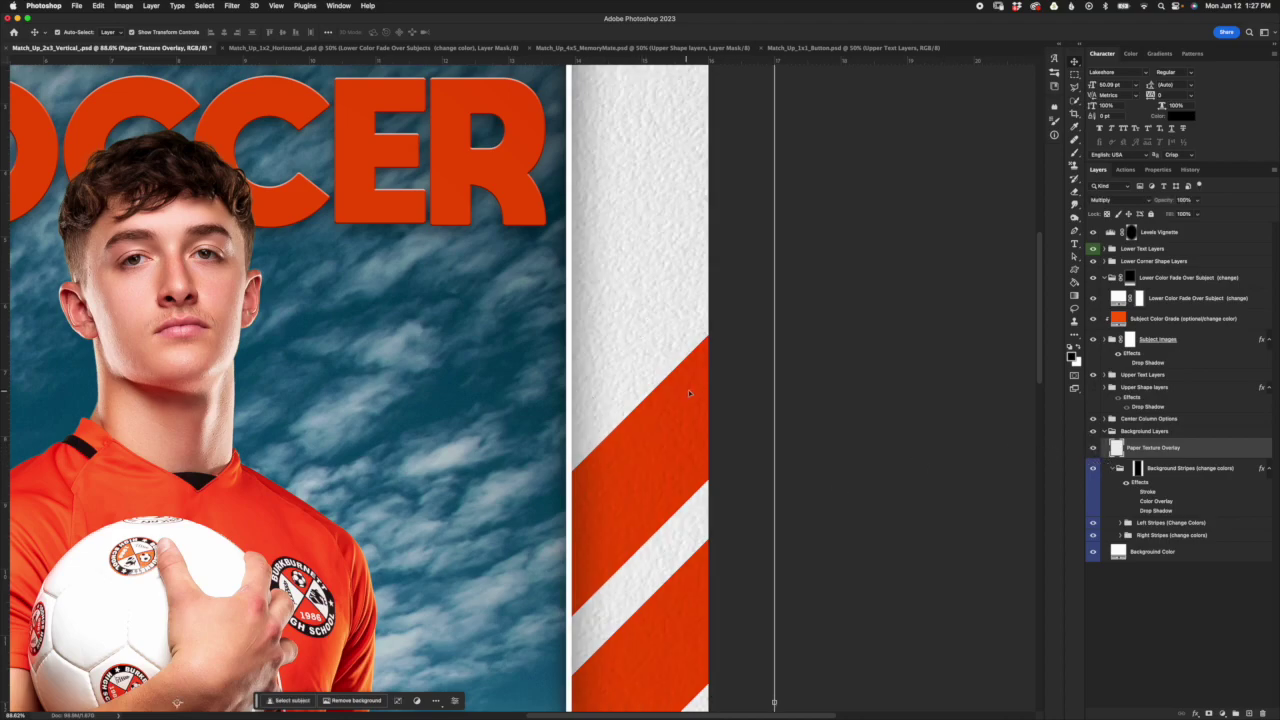
scroll(688, 393, down, 6)
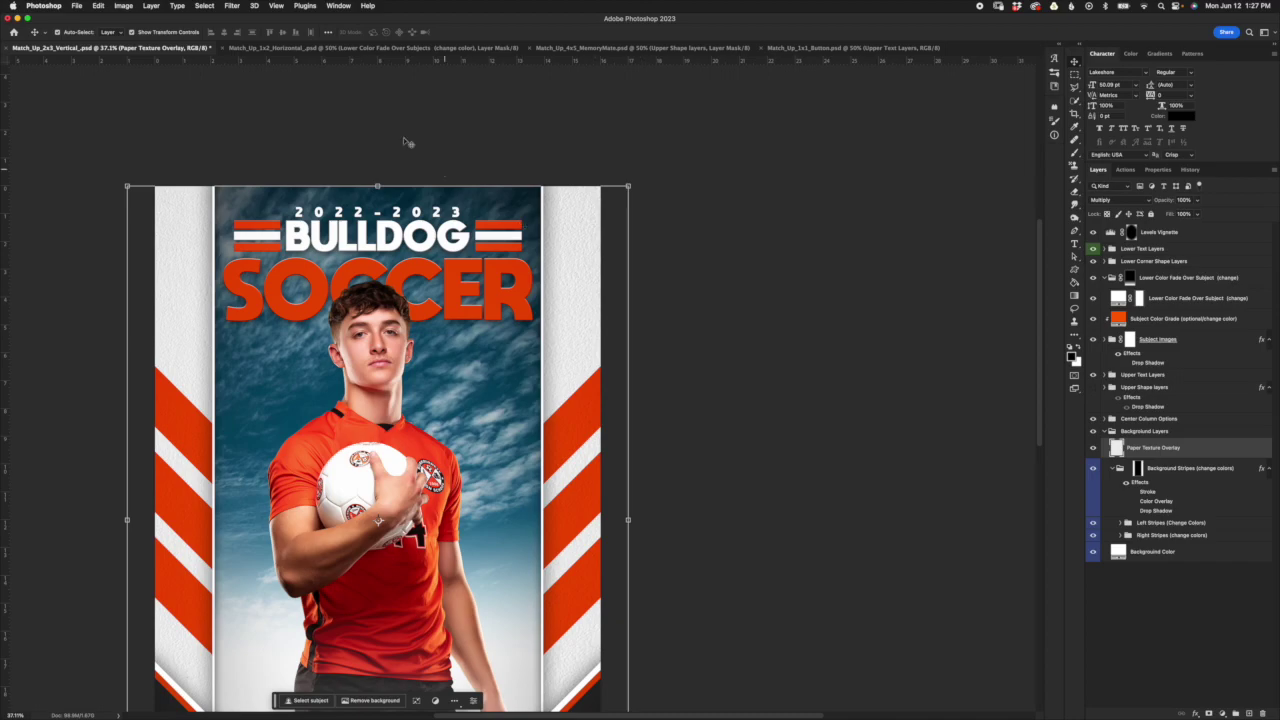
click(272, 5)
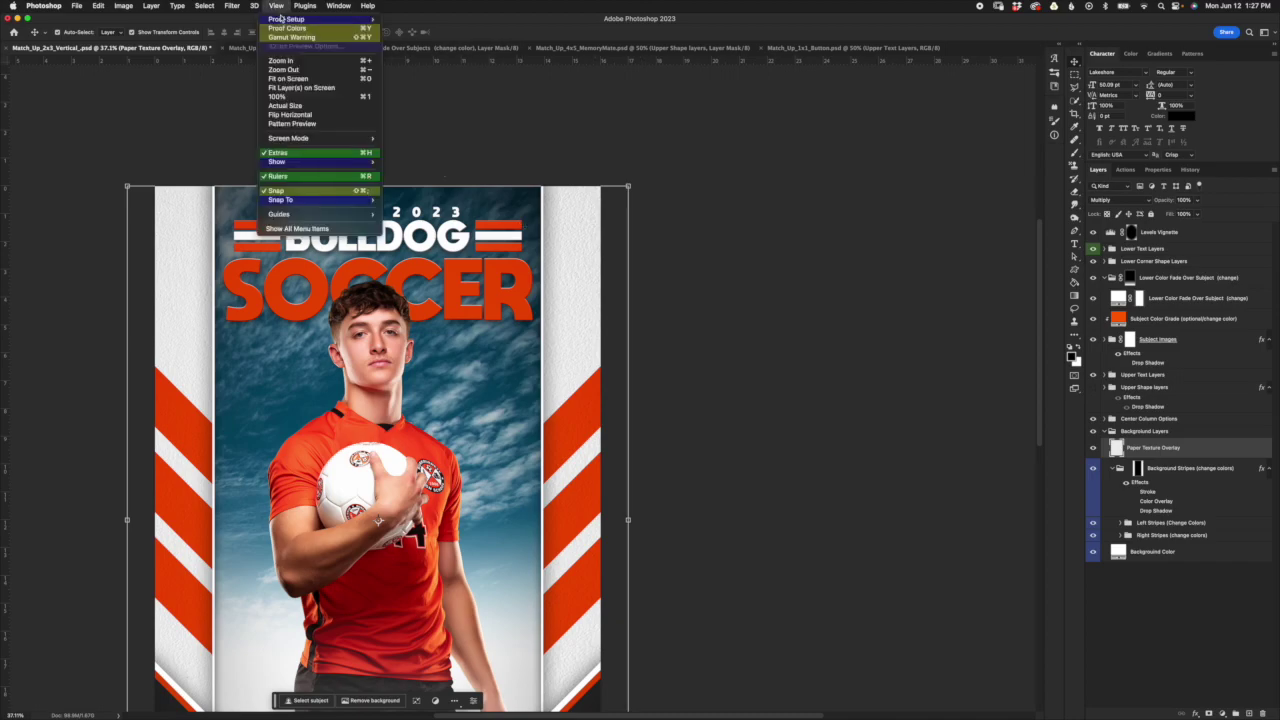
click(305, 78)
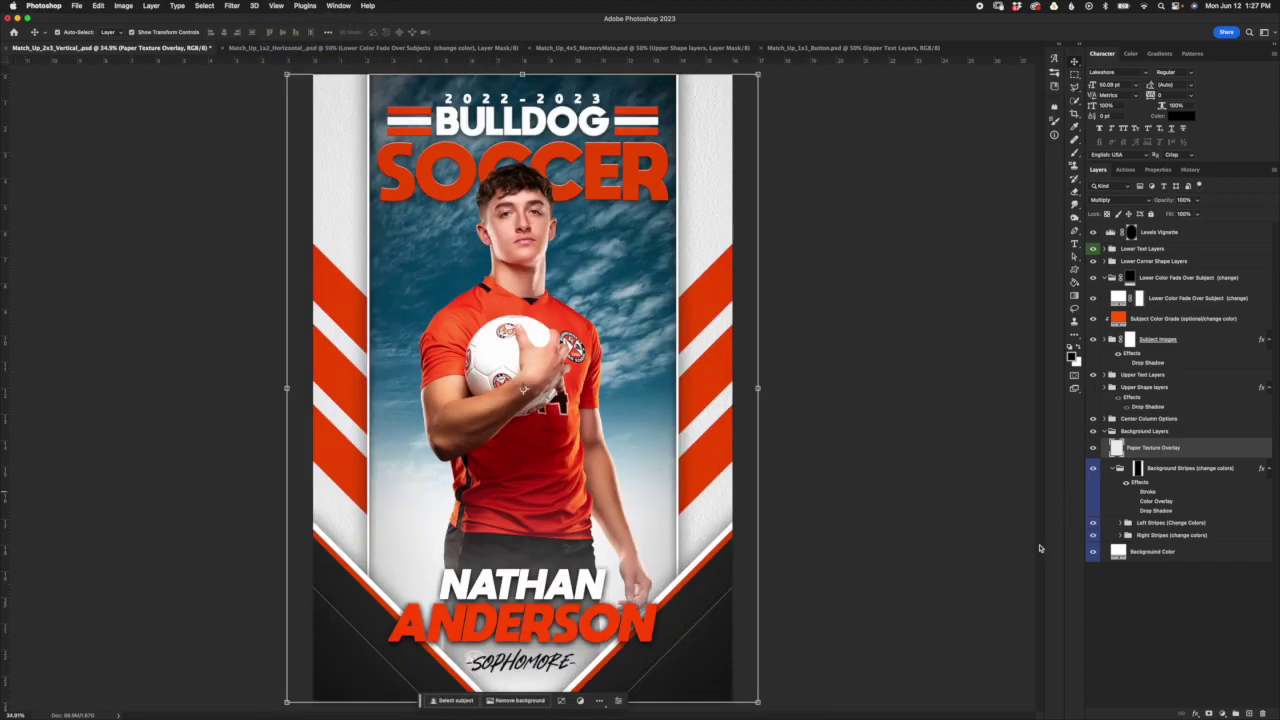
click(1162, 471)
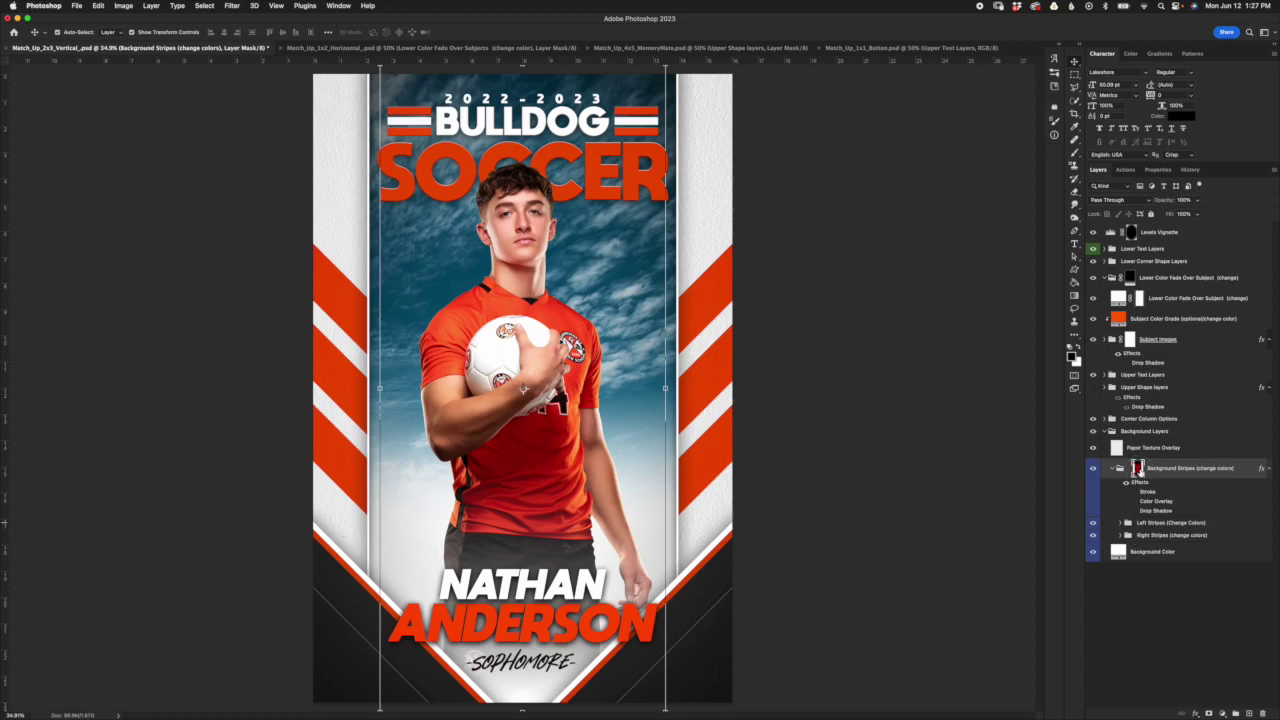
click(1160, 420)
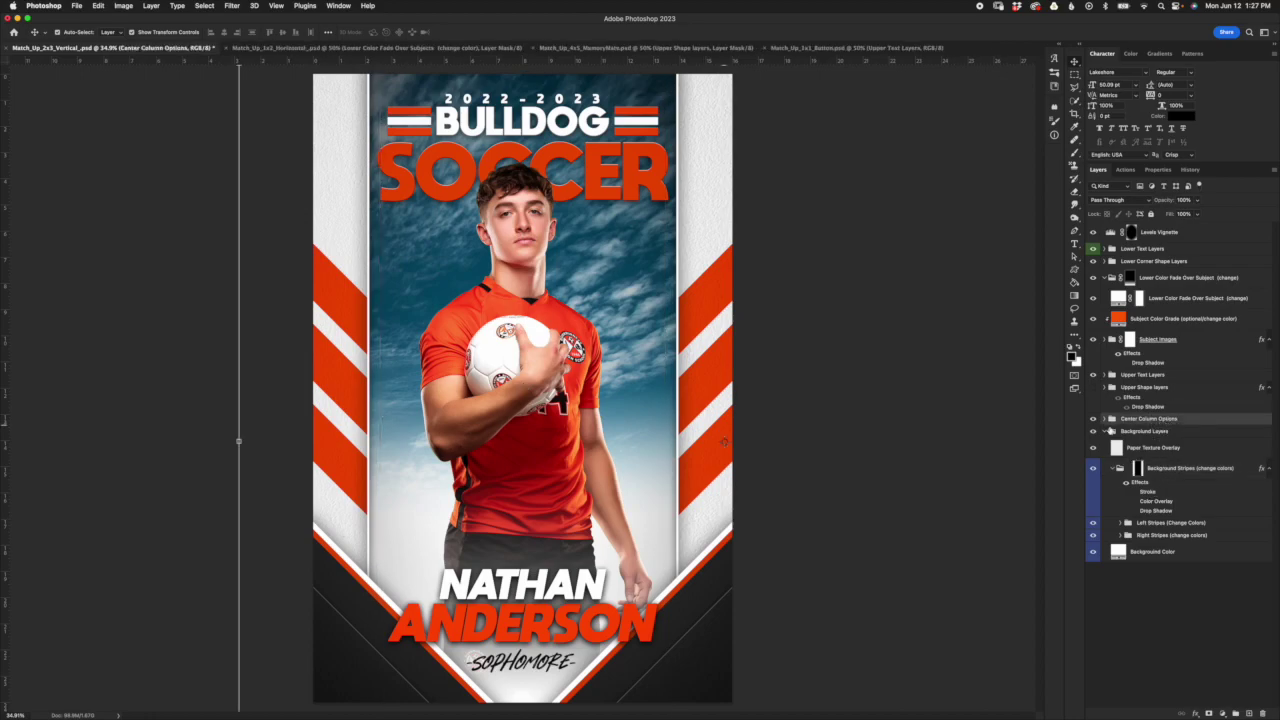
Step: Hide Center Column Options and disable the Background Stripes mask so stripes span the full width
click(1093, 419)
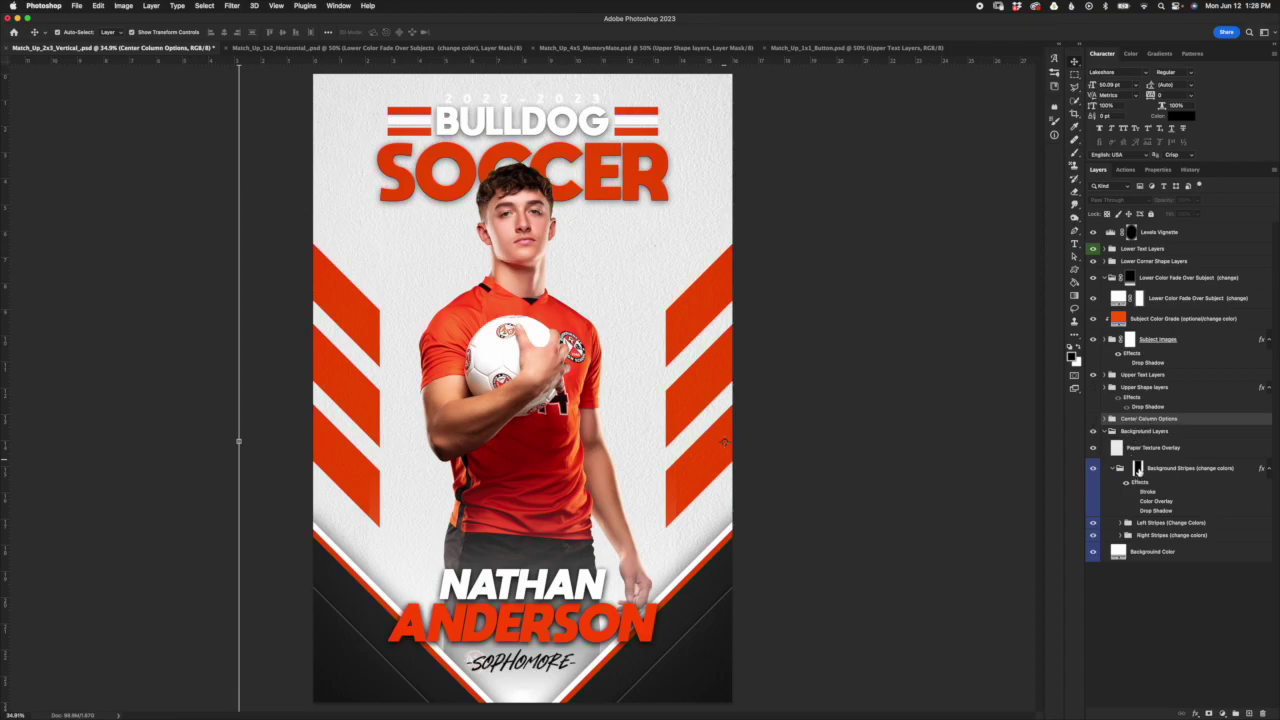
shift+click(1138, 469)
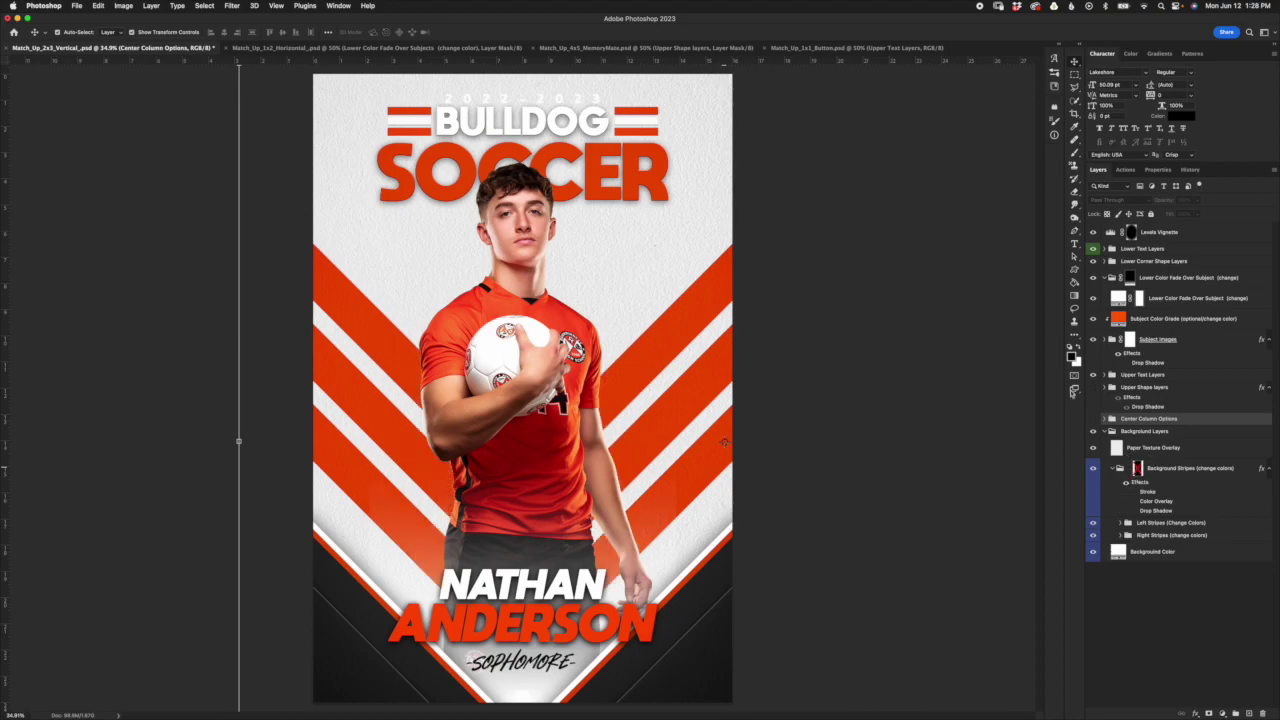
Step: Hide Subject Images and Lower Color Fade, and re-enable and target the Background Stripes mask
click(1094, 340)
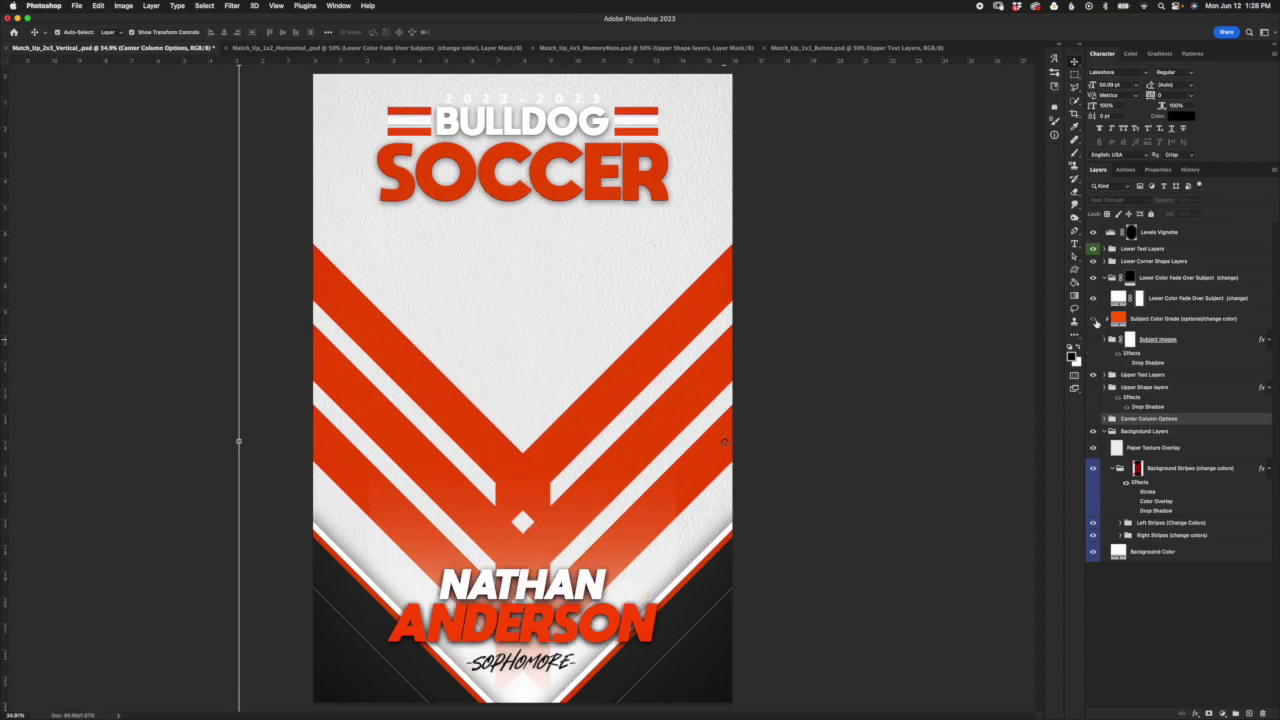
click(1094, 291)
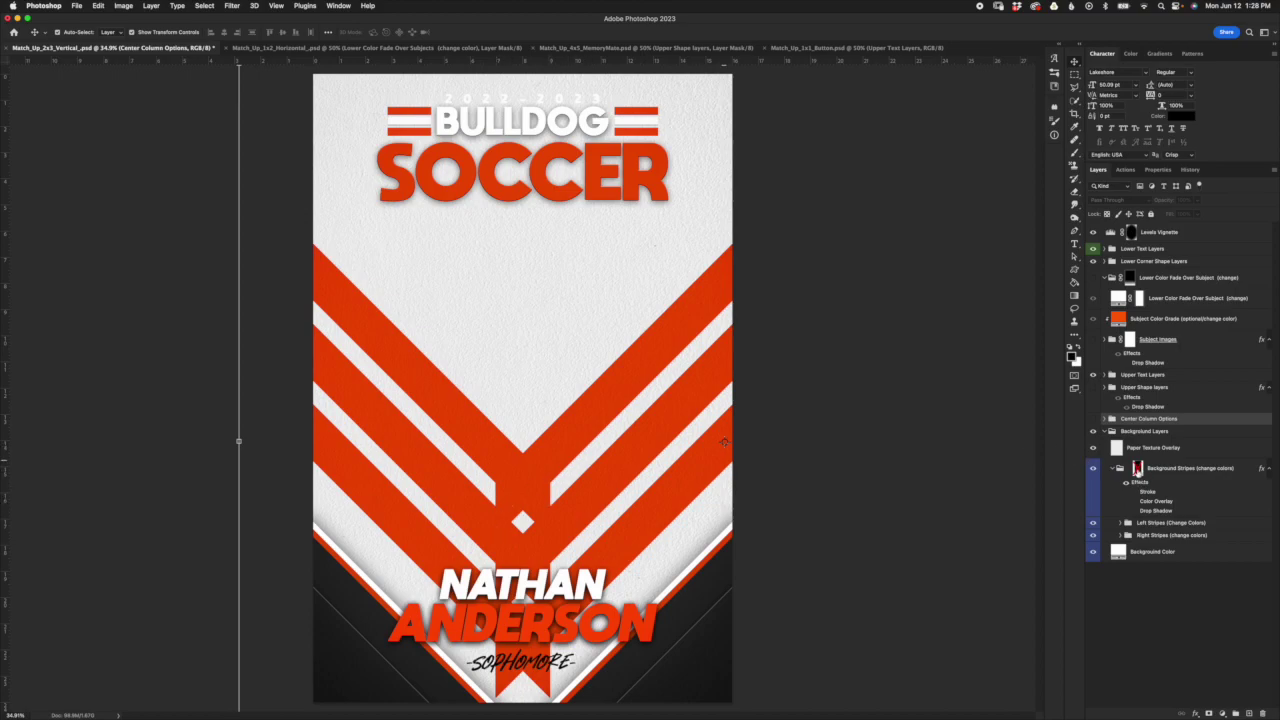
shift+click(1137, 470)
click(1140, 472)
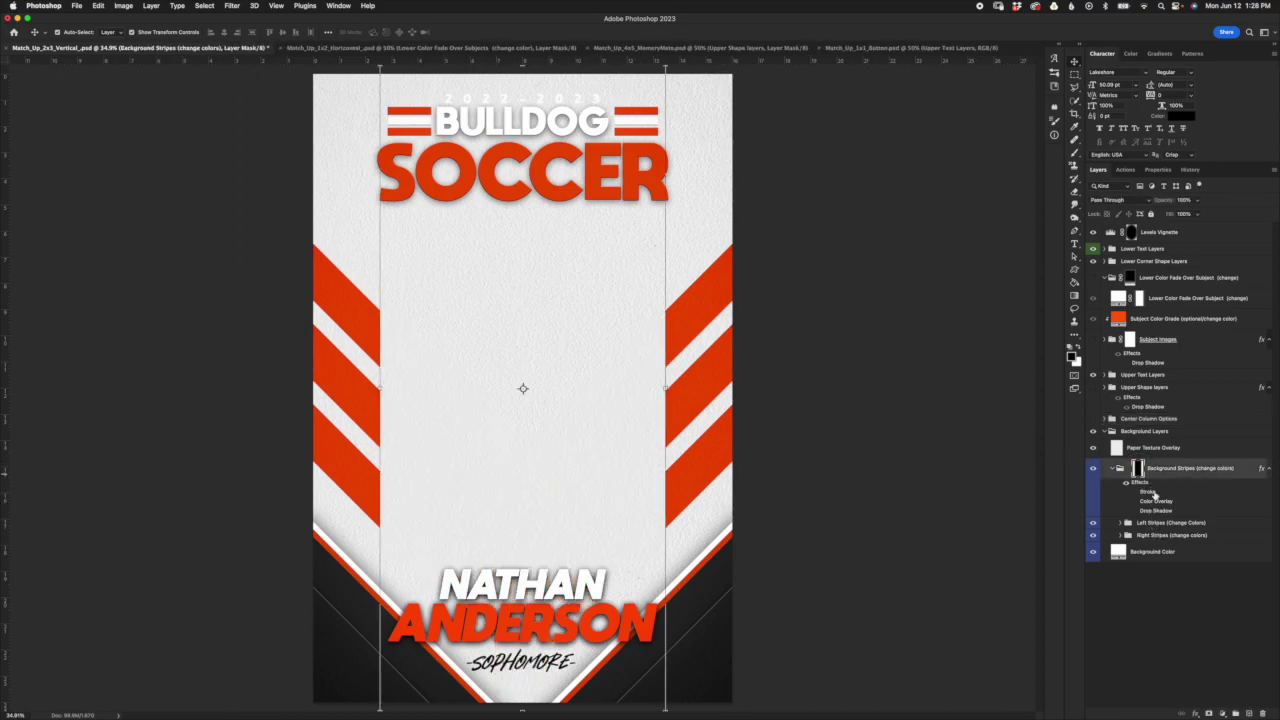
click(1130, 470)
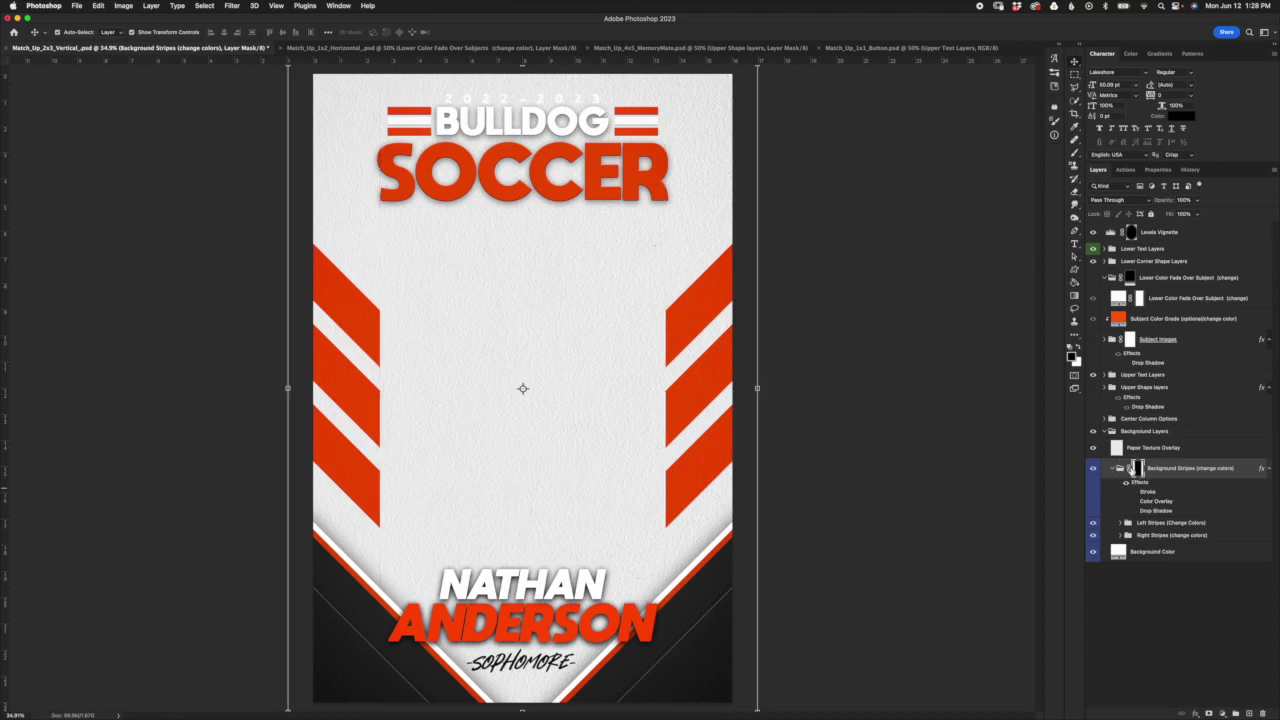
click(1131, 470)
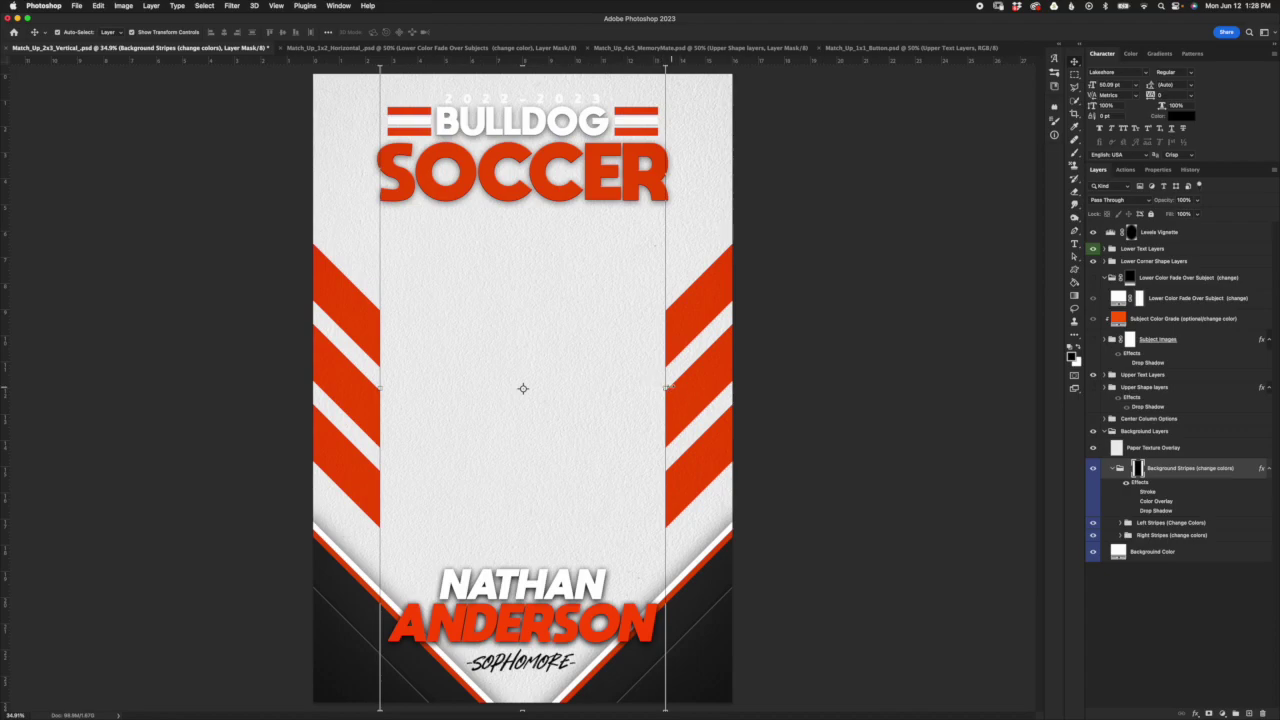
Step: Free Transform the stripes mask's right edge inward, commit, and show Center Column Options again
mouse_move(667, 388)
mouse_down()
mouse_move(594, 391)
mouse_move(665, 388)
mouse_up()
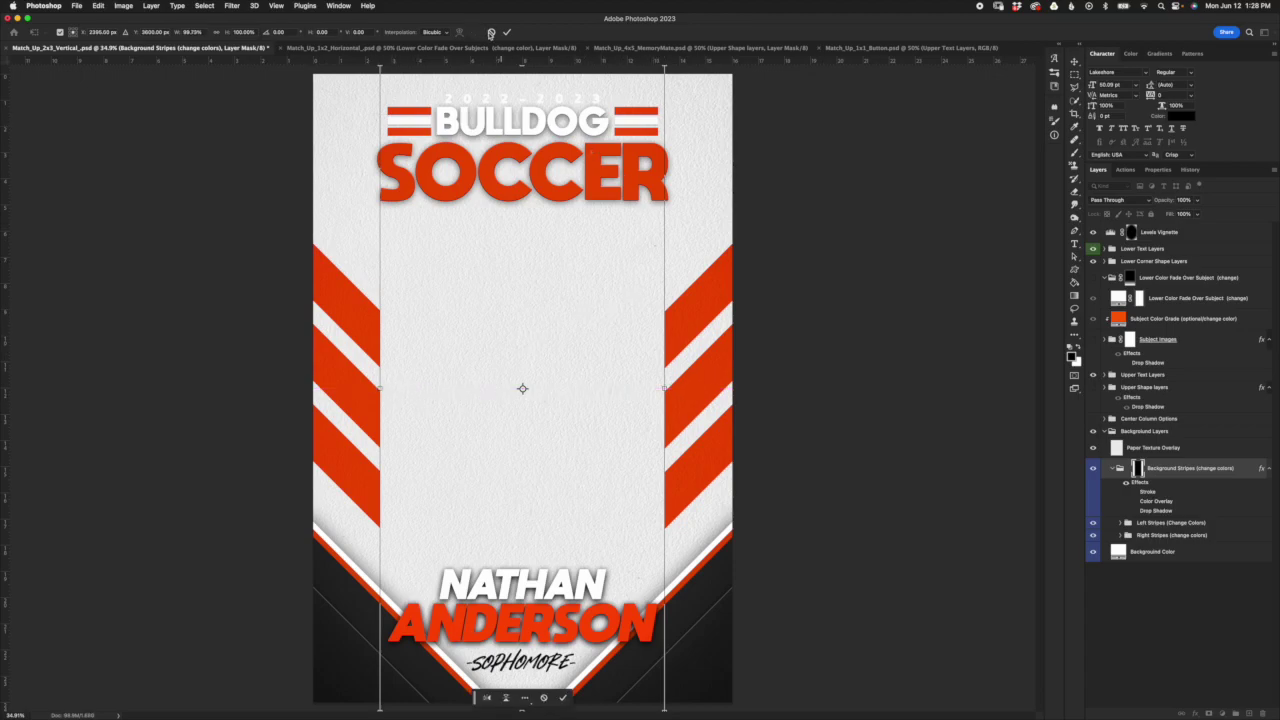
click(506, 32)
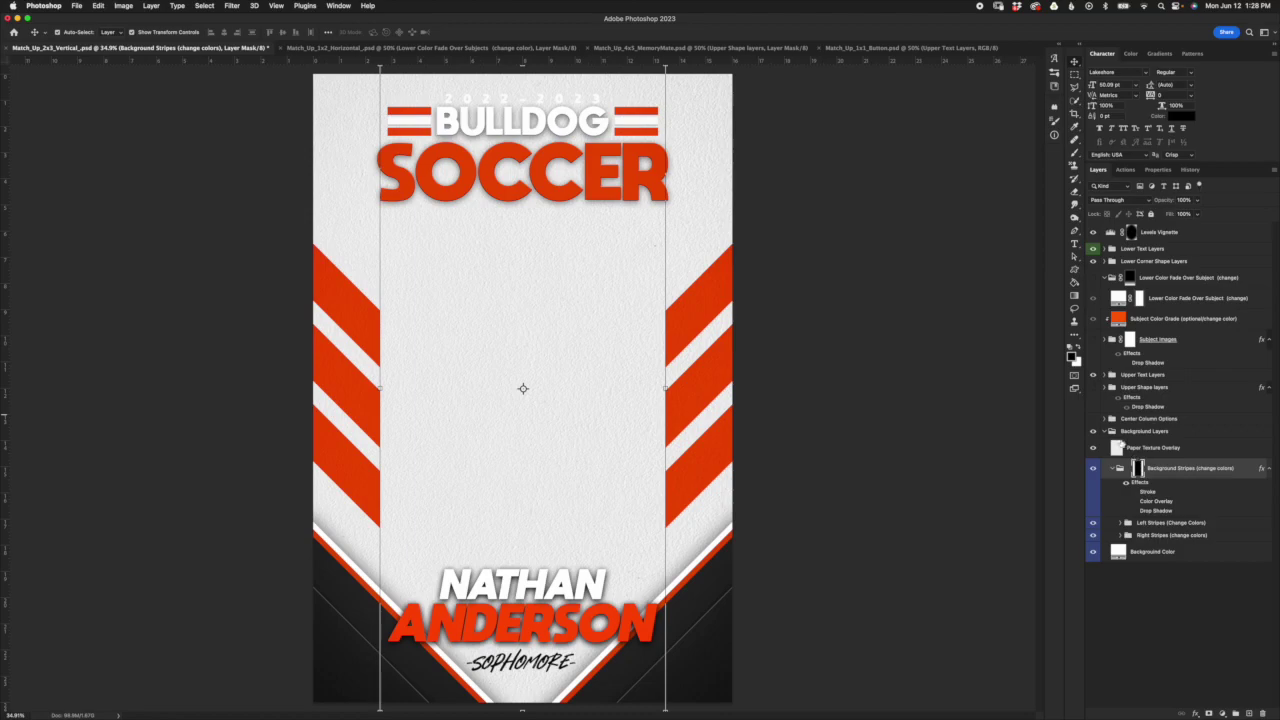
click(1093, 419)
click(1108, 419)
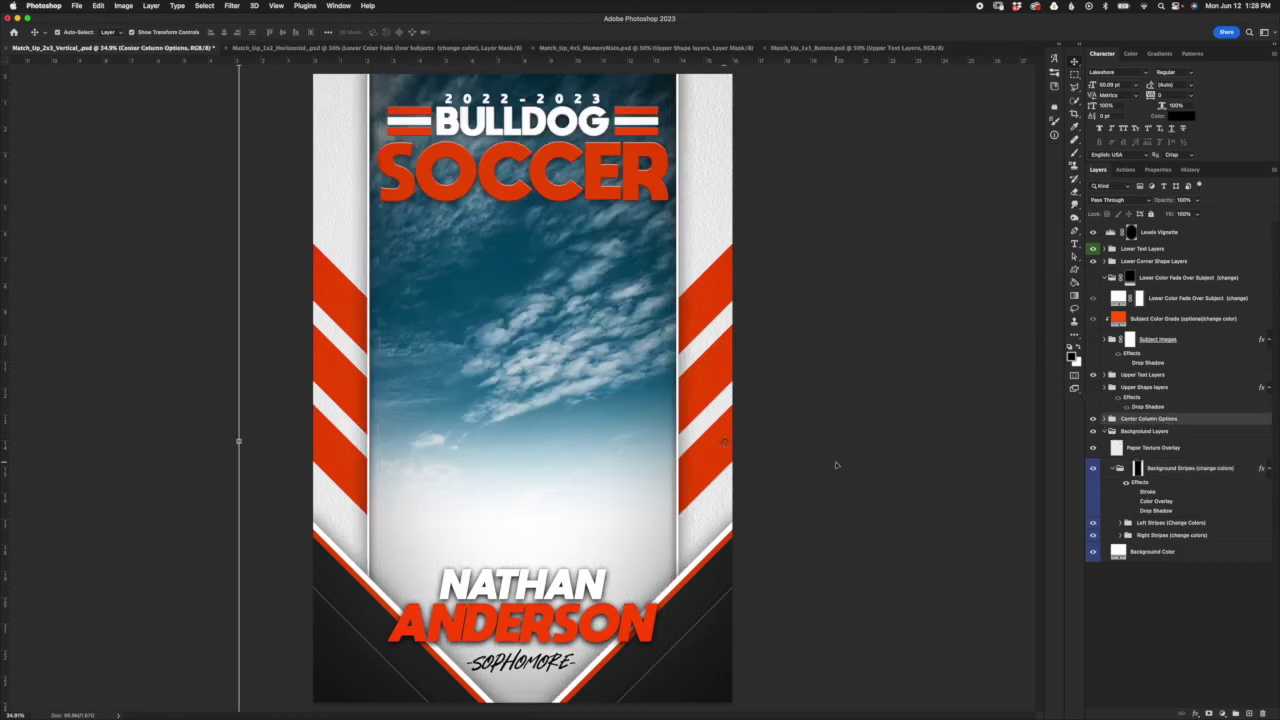
Step: Collapse Background Stripes and Background Layers, expand Center Column Options, and select the Center Column layer
click(1139, 470)
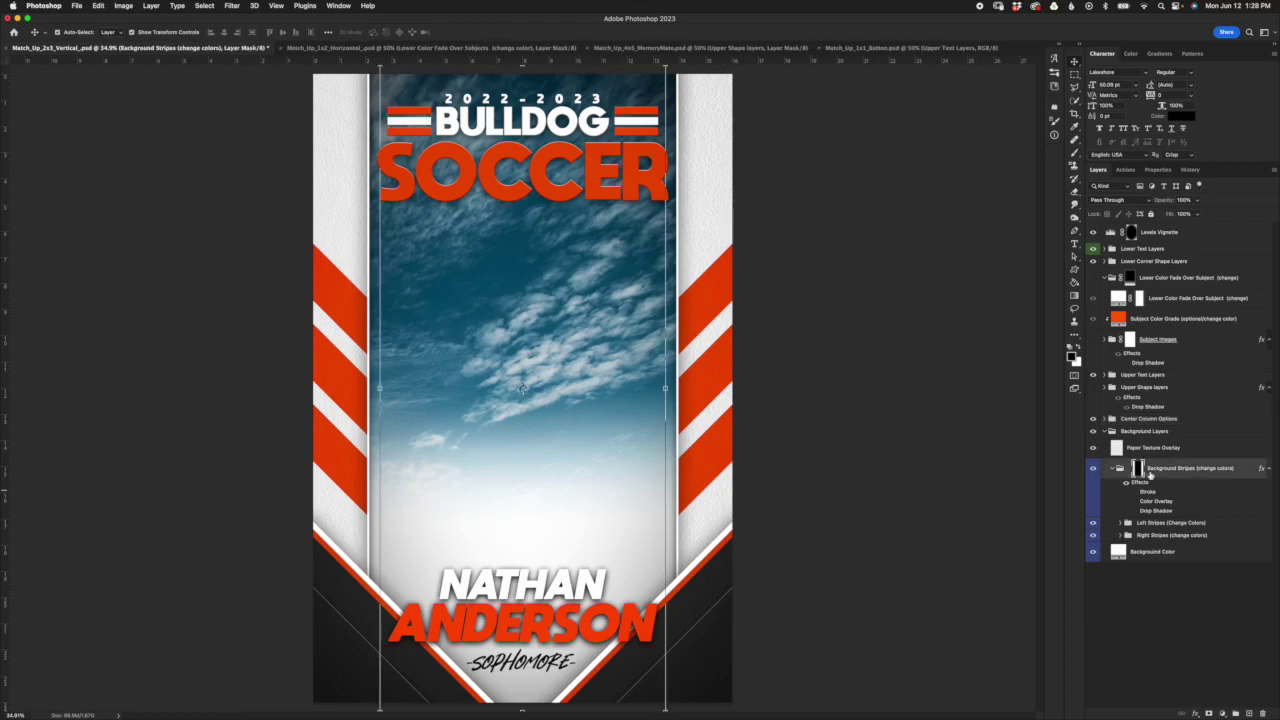
click(1112, 468)
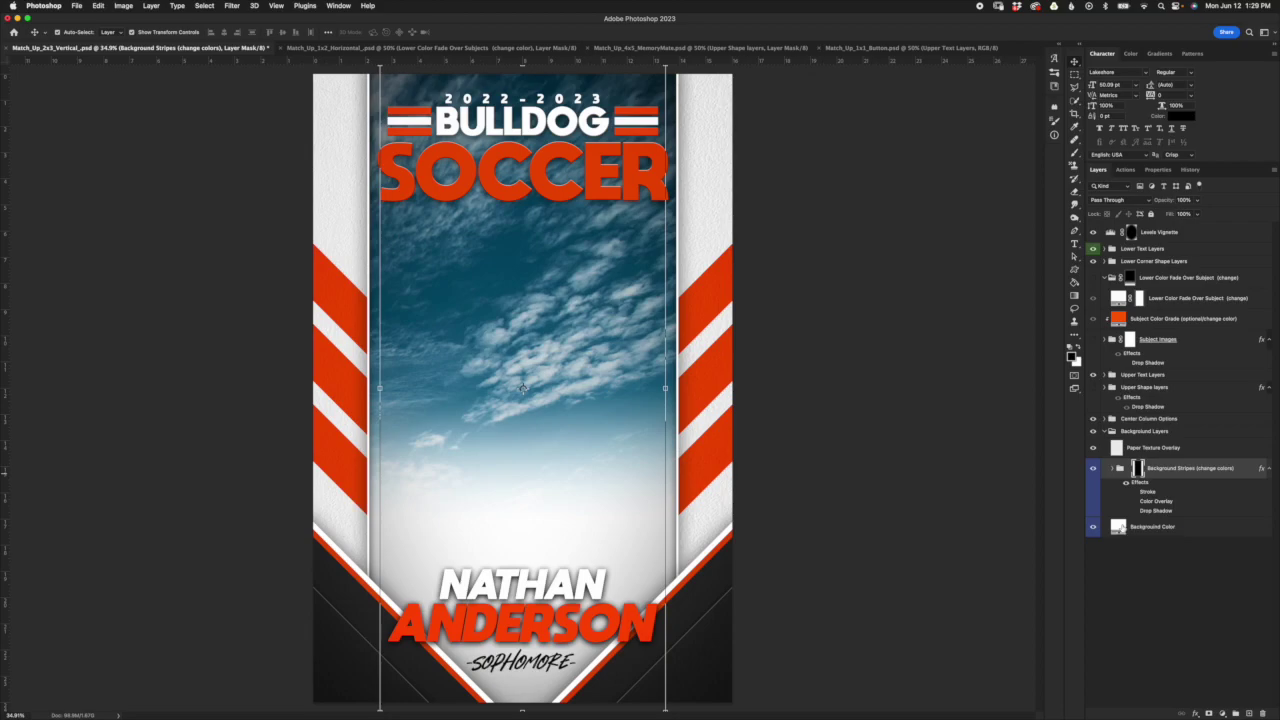
click(1104, 431)
click(1150, 419)
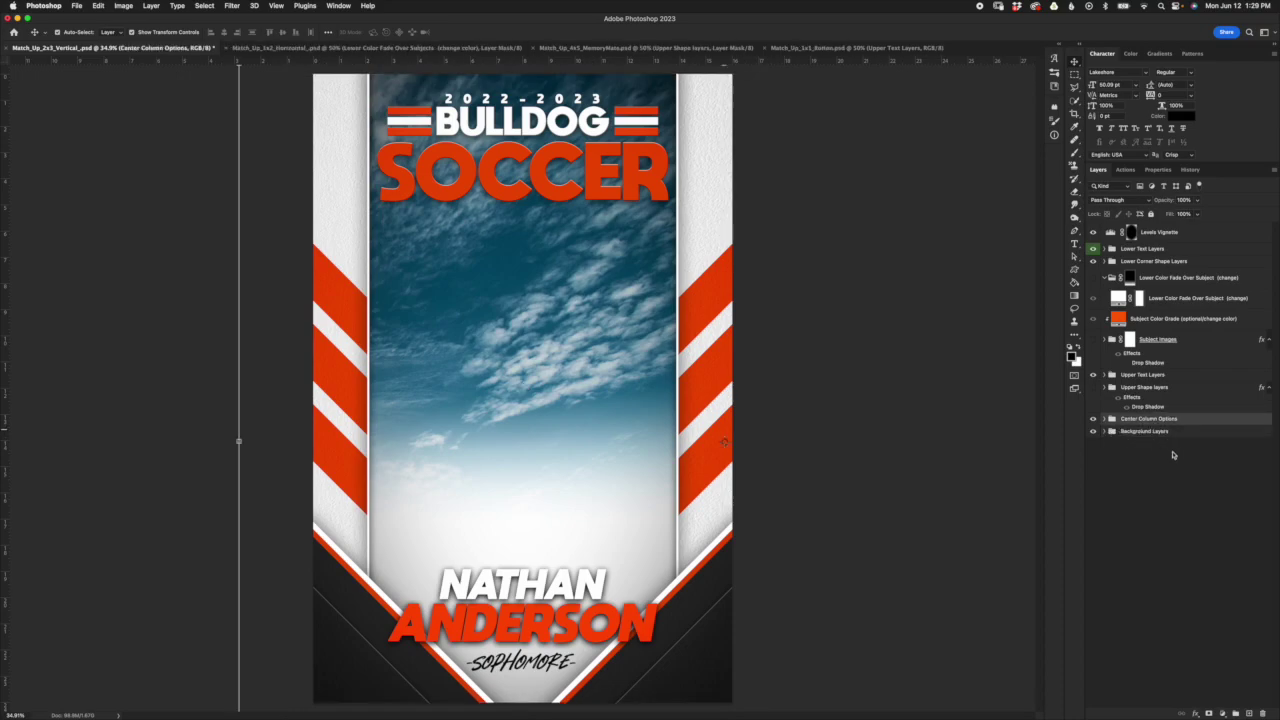
click(1105, 420)
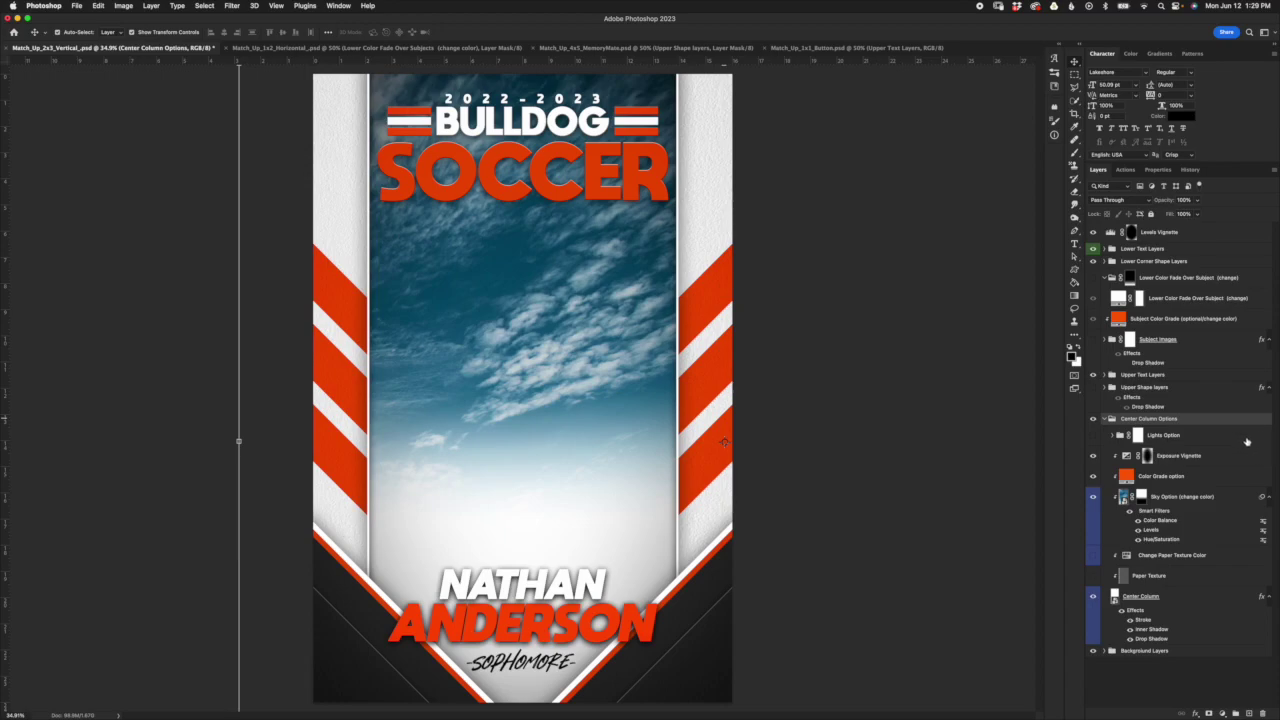
click(1200, 599)
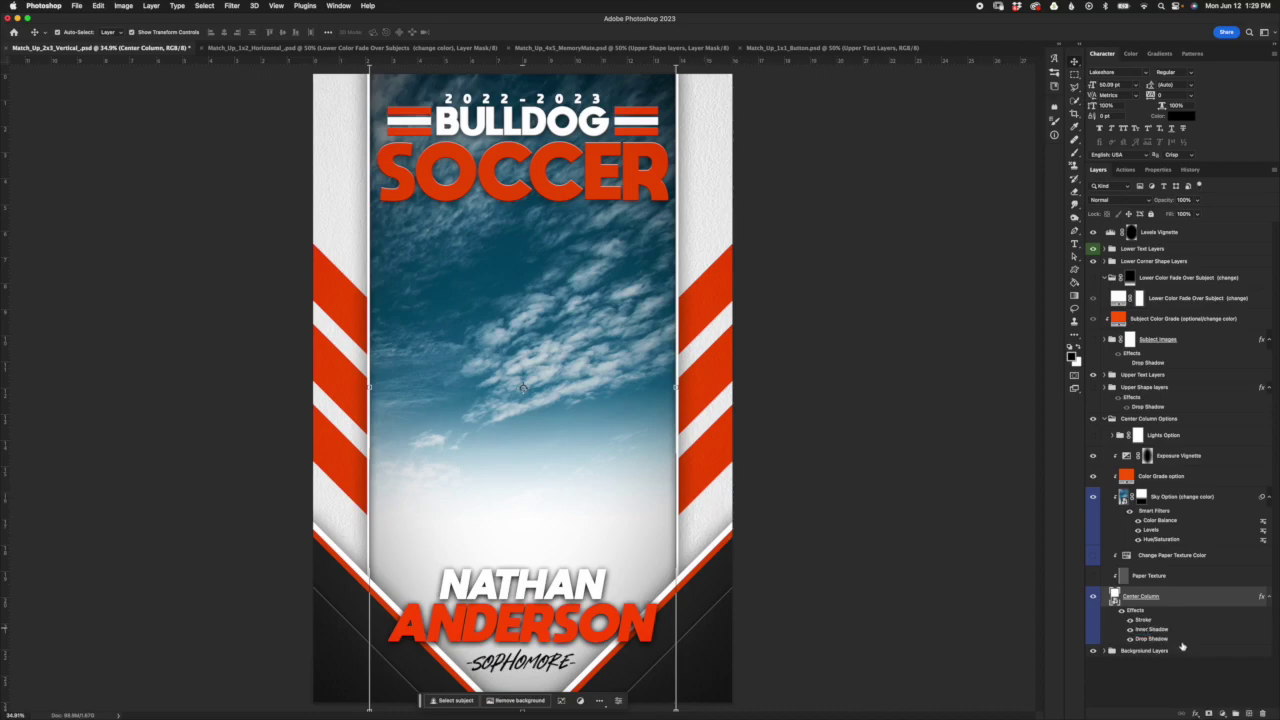
click(1130, 638)
click(1130, 638)
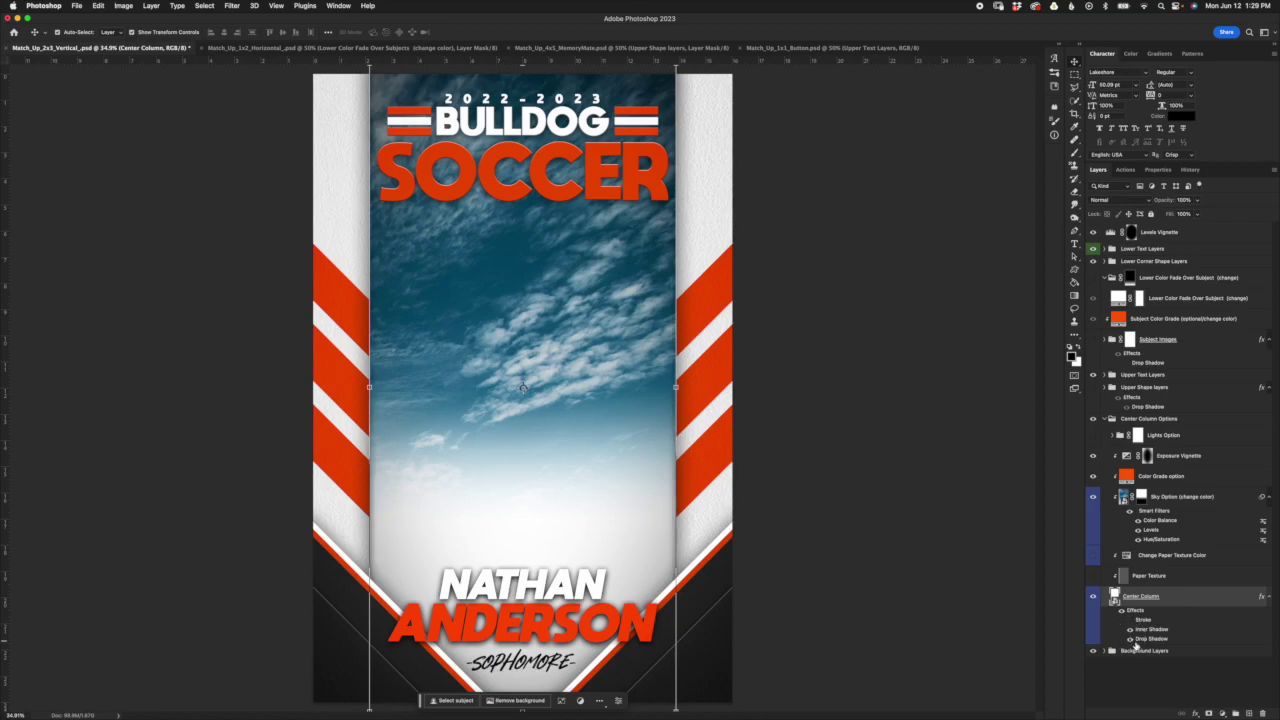
click(1130, 636)
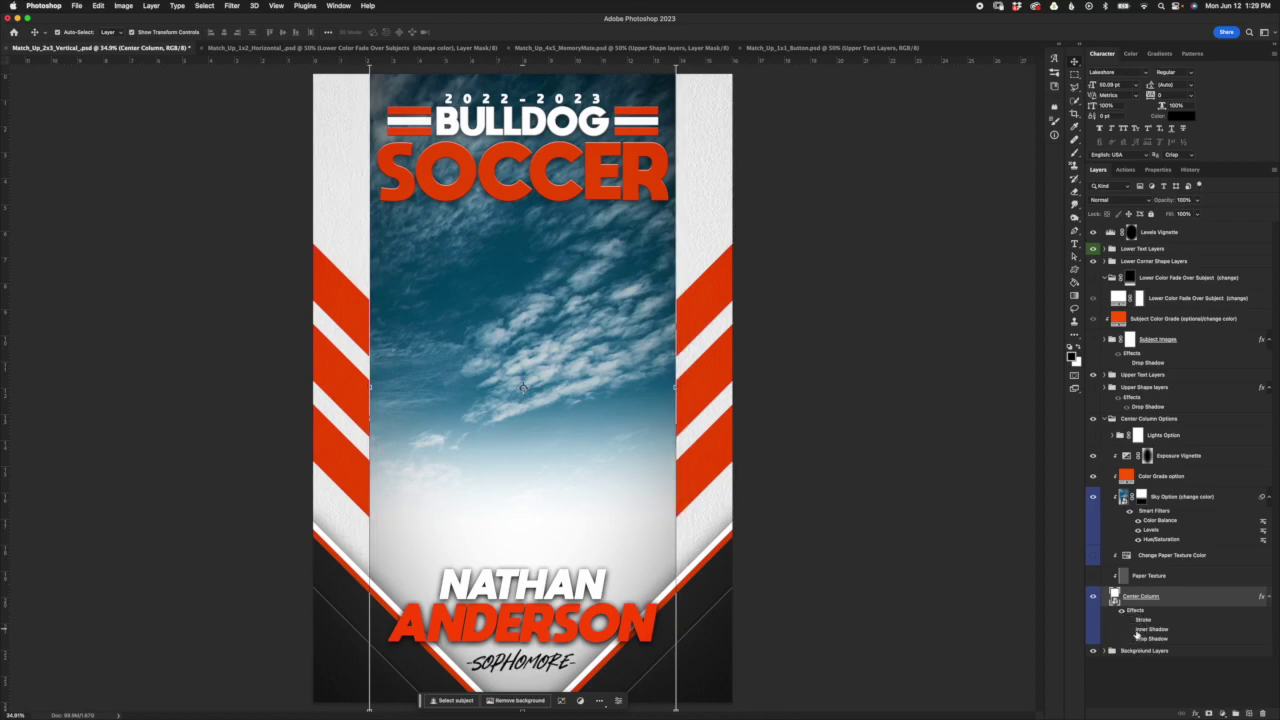
click(1131, 637)
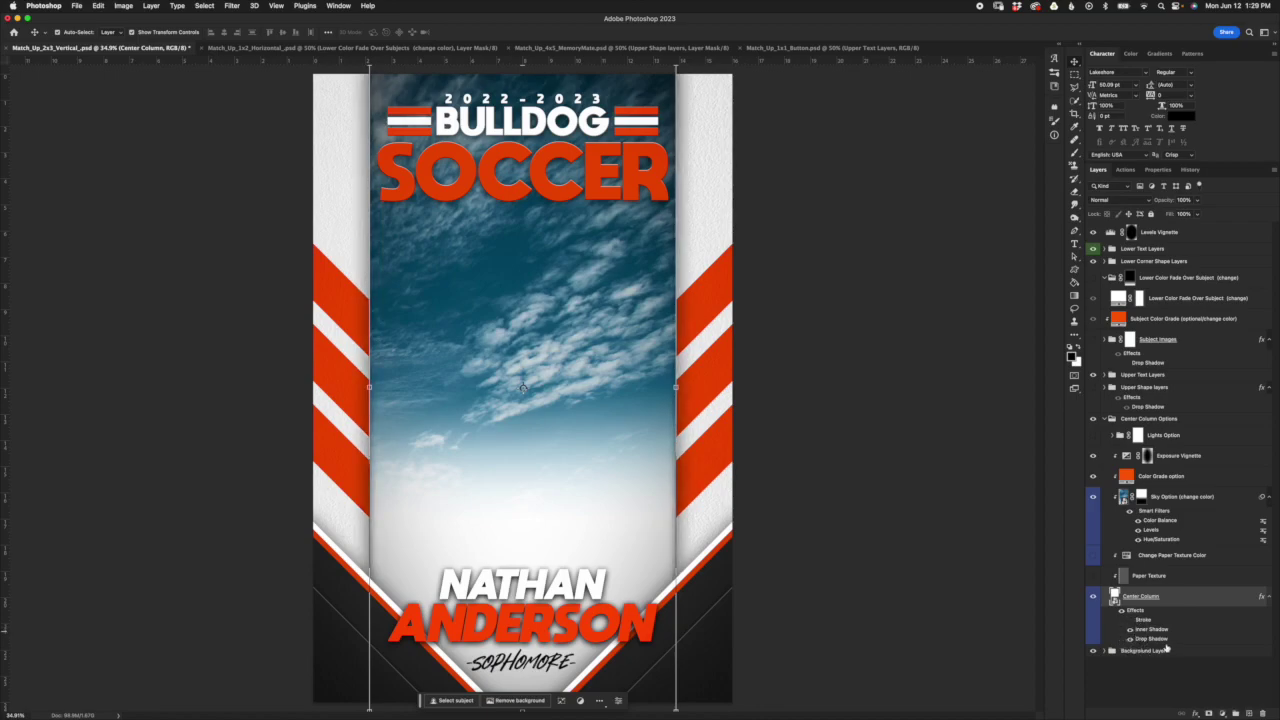
double_click(1158, 639)
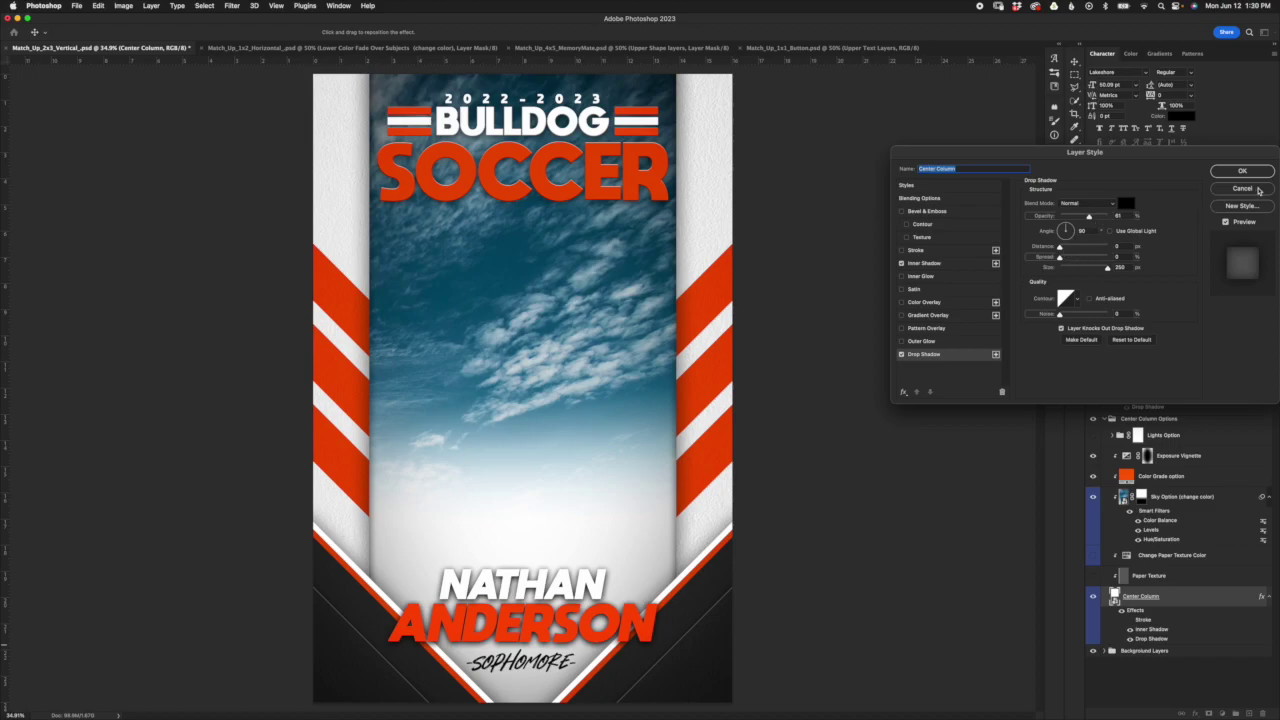
click(1258, 190)
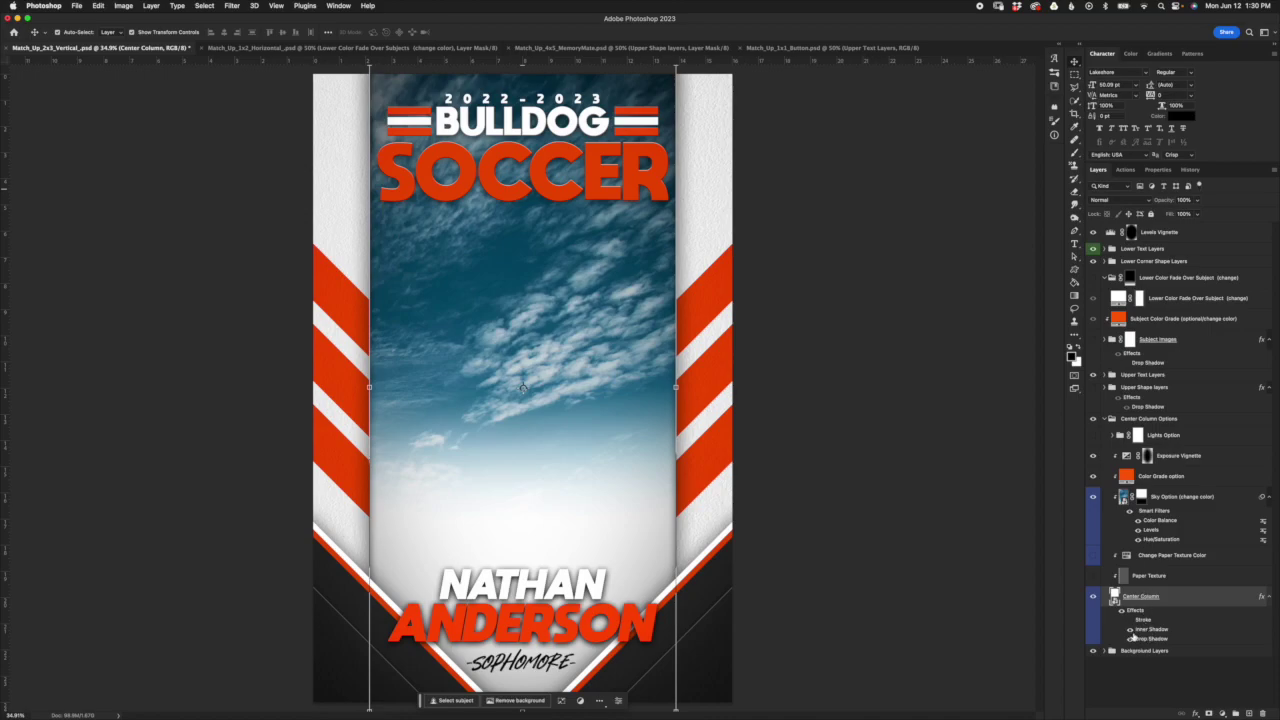
double_click(1148, 612)
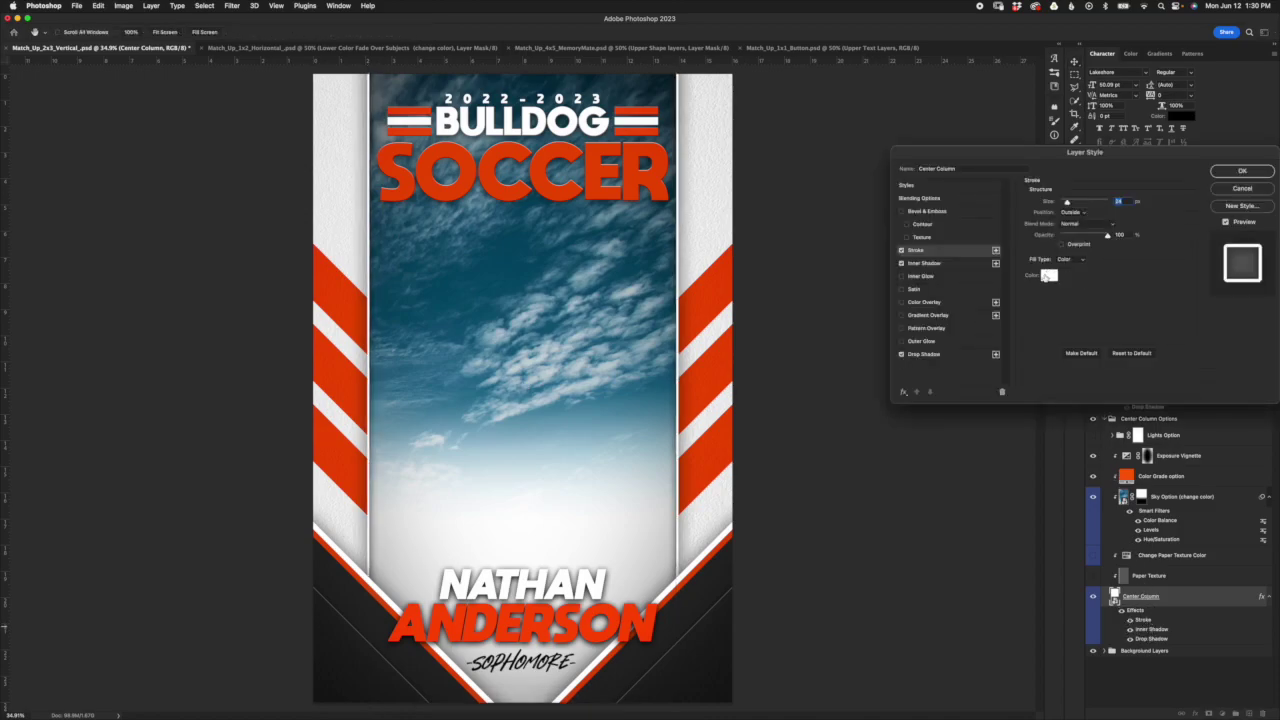
click(1074, 213)
click(1072, 213)
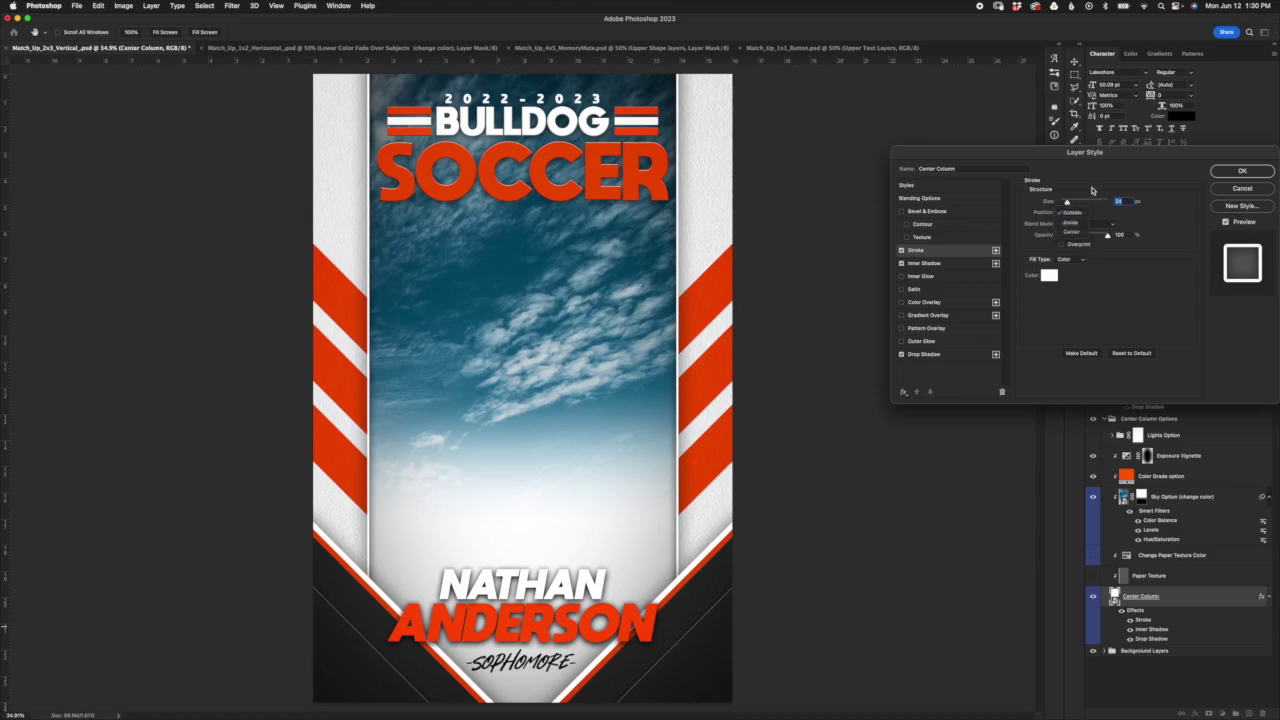
click(1241, 188)
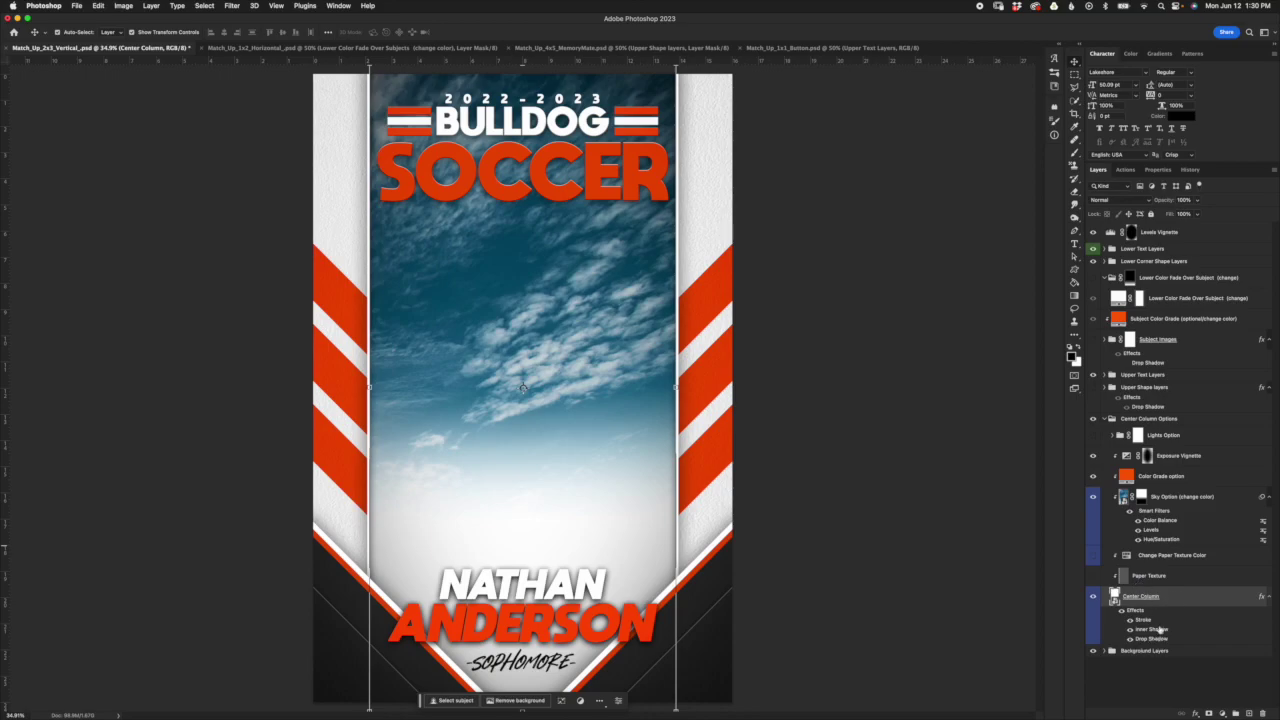
click(1130, 629)
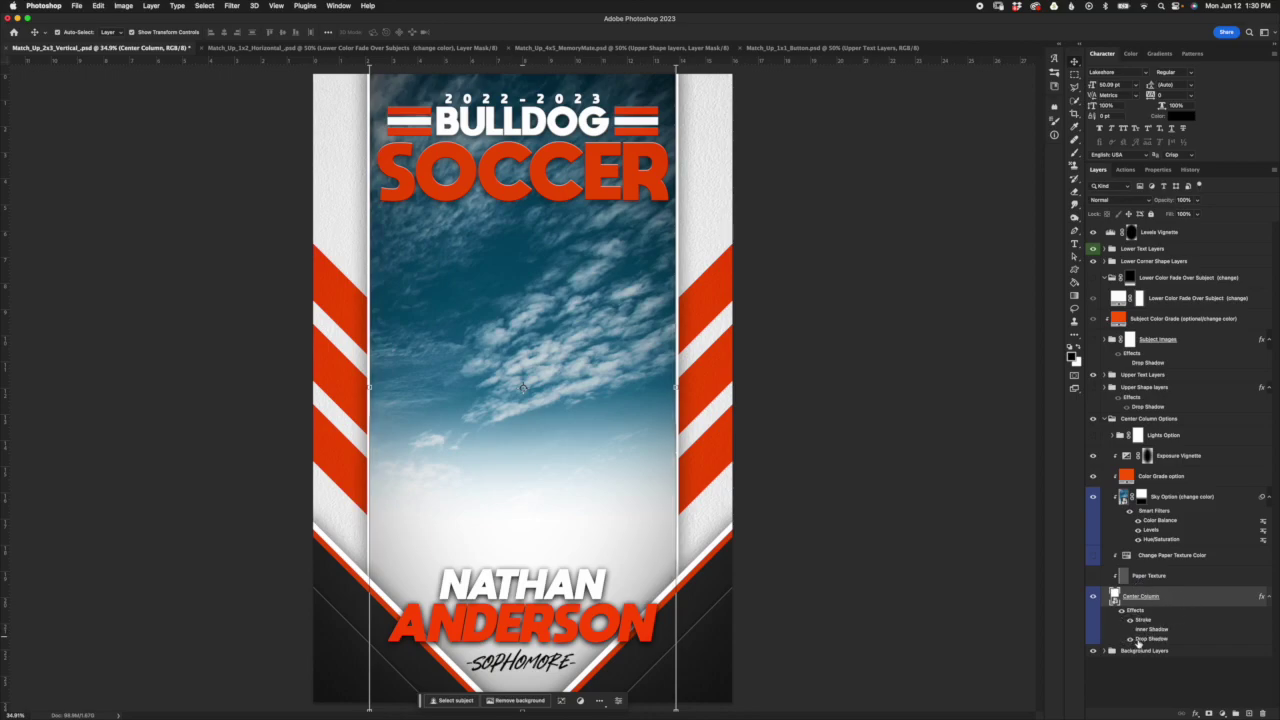
click(1130, 630)
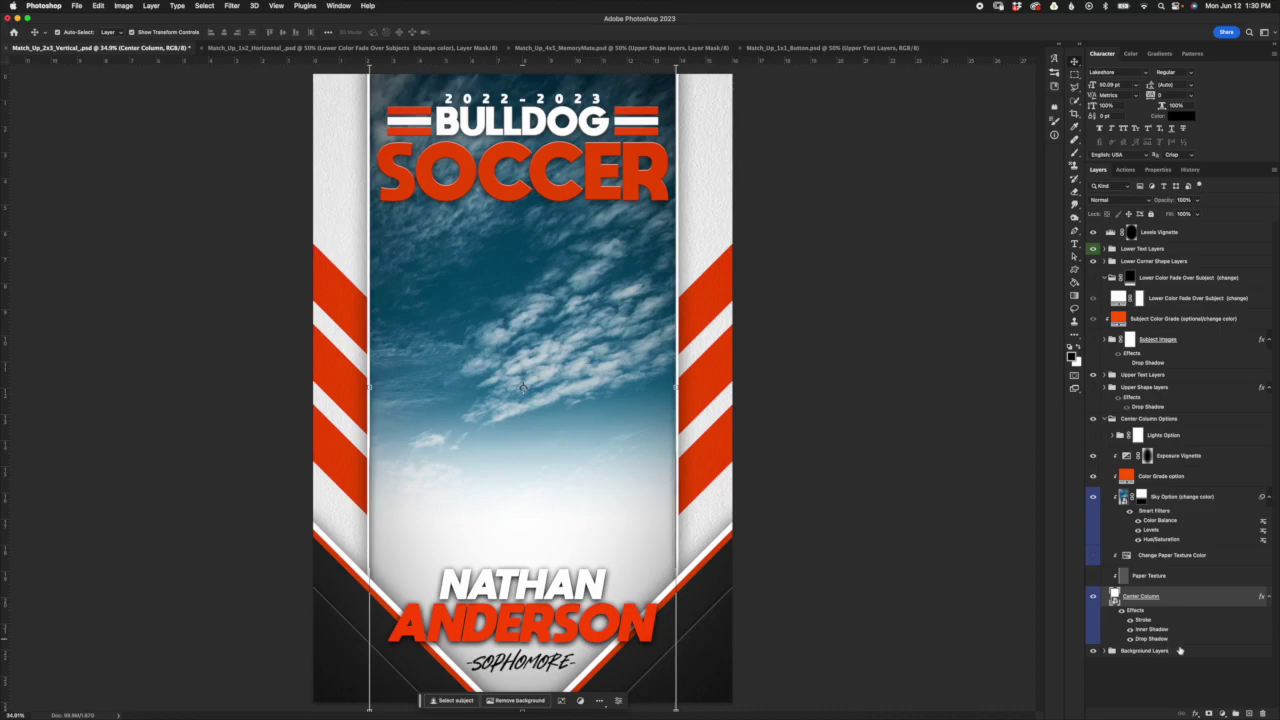
click(1185, 578)
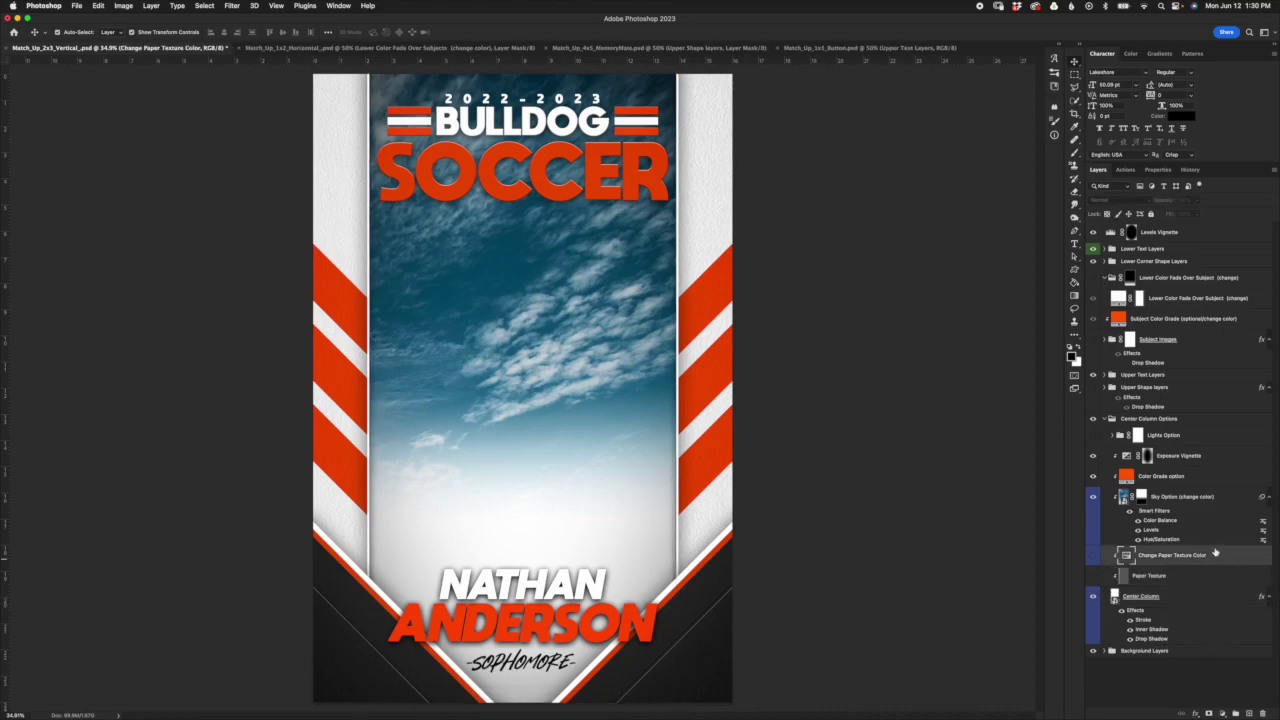
Step: Select the Exposure Vignette layer and toggle its visibility to compare the effect
click(1211, 505)
click(1207, 477)
click(1203, 457)
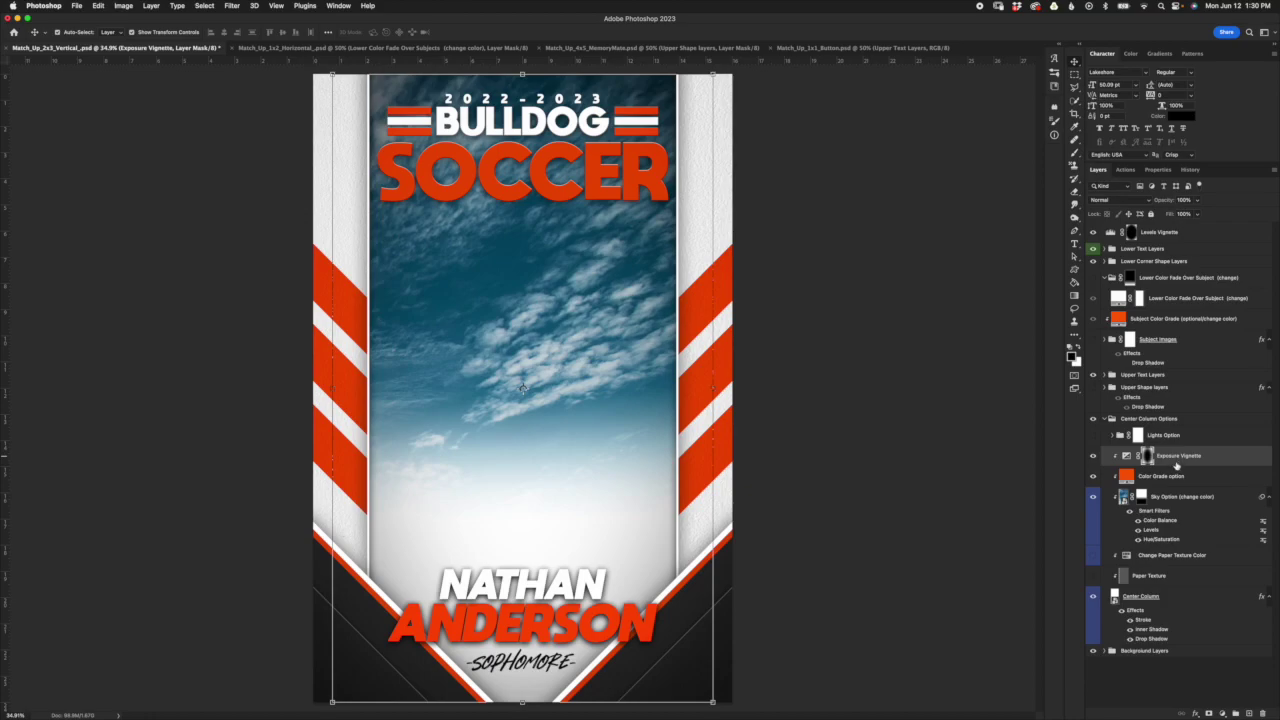
click(1092, 457)
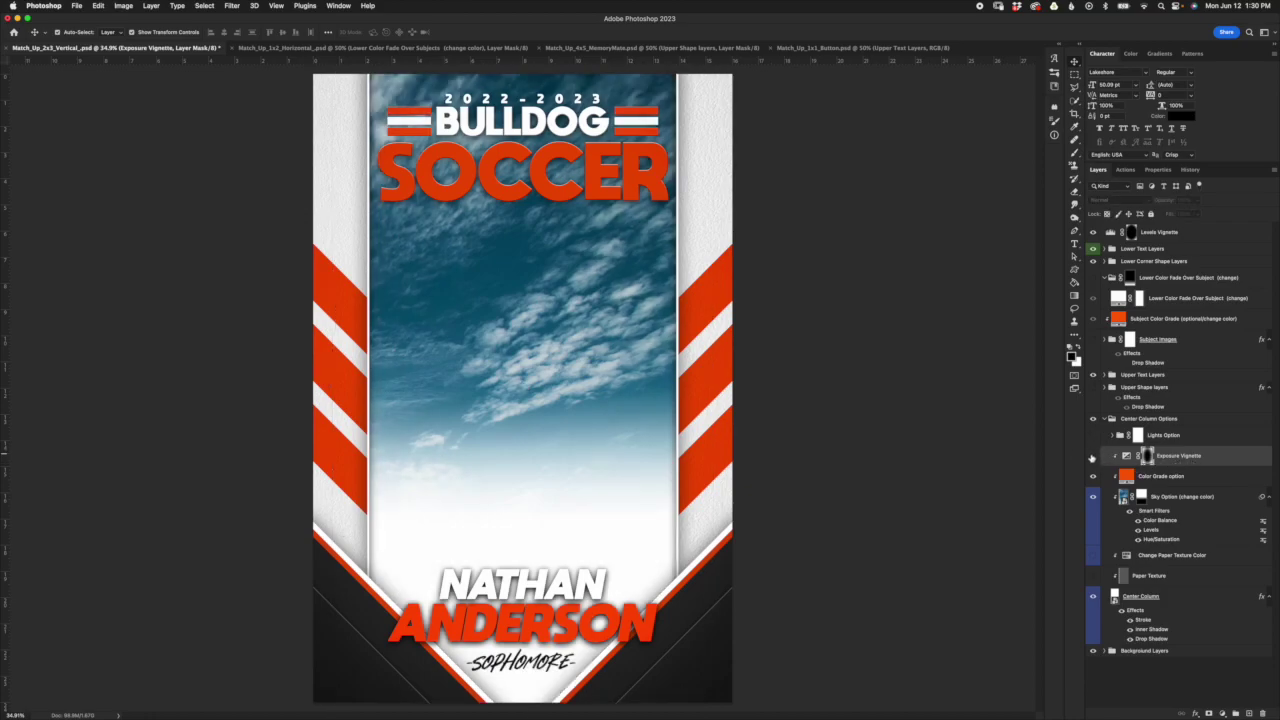
click(1092, 457)
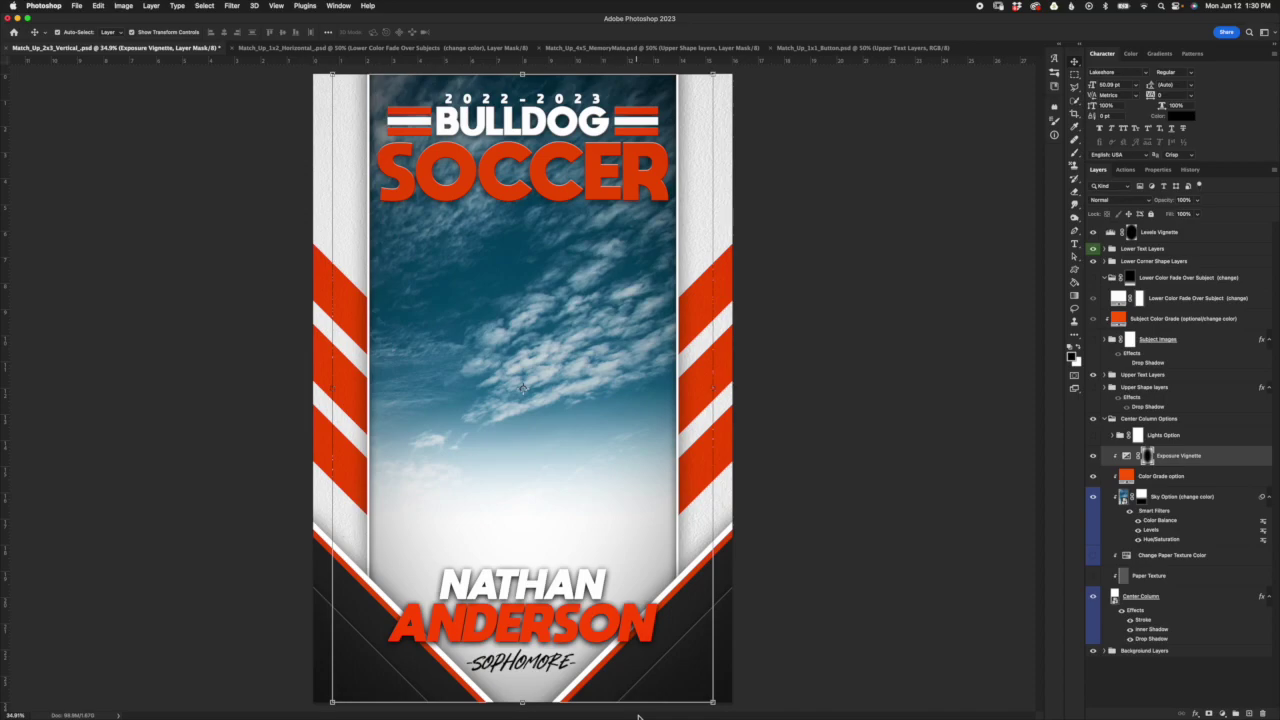
click(1092, 457)
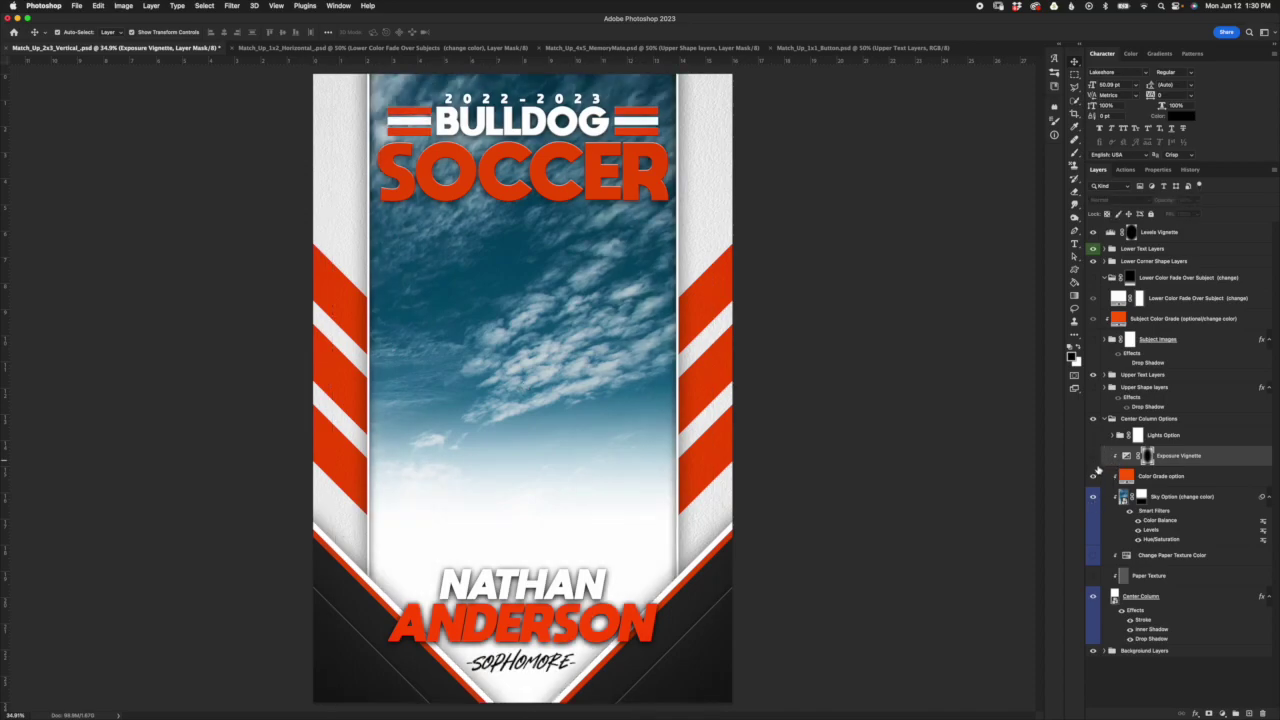
click(1092, 457)
Step: Raise the Exposure Vignette exposure from -1.02 to -0.84 in Properties
double_click(1127, 456)
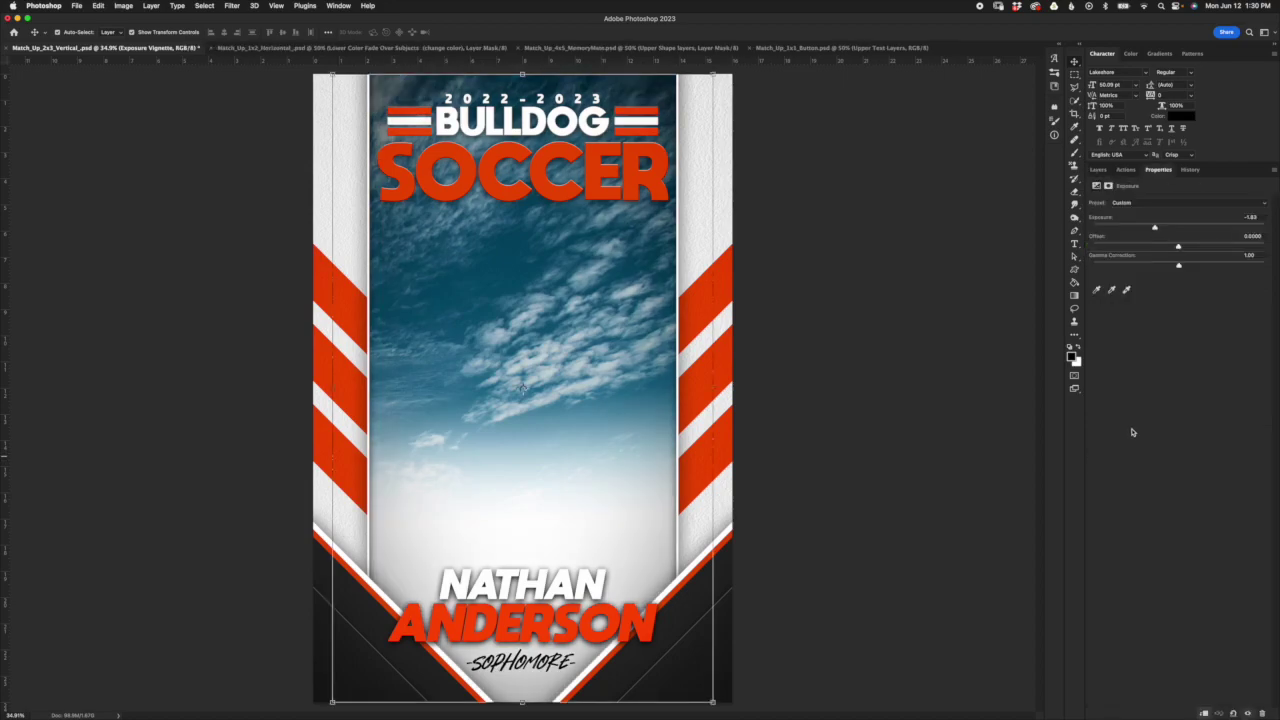
mouse_move(1157, 227)
mouse_down()
mouse_move(1229, 227)
mouse_move(1166, 228)
mouse_up()
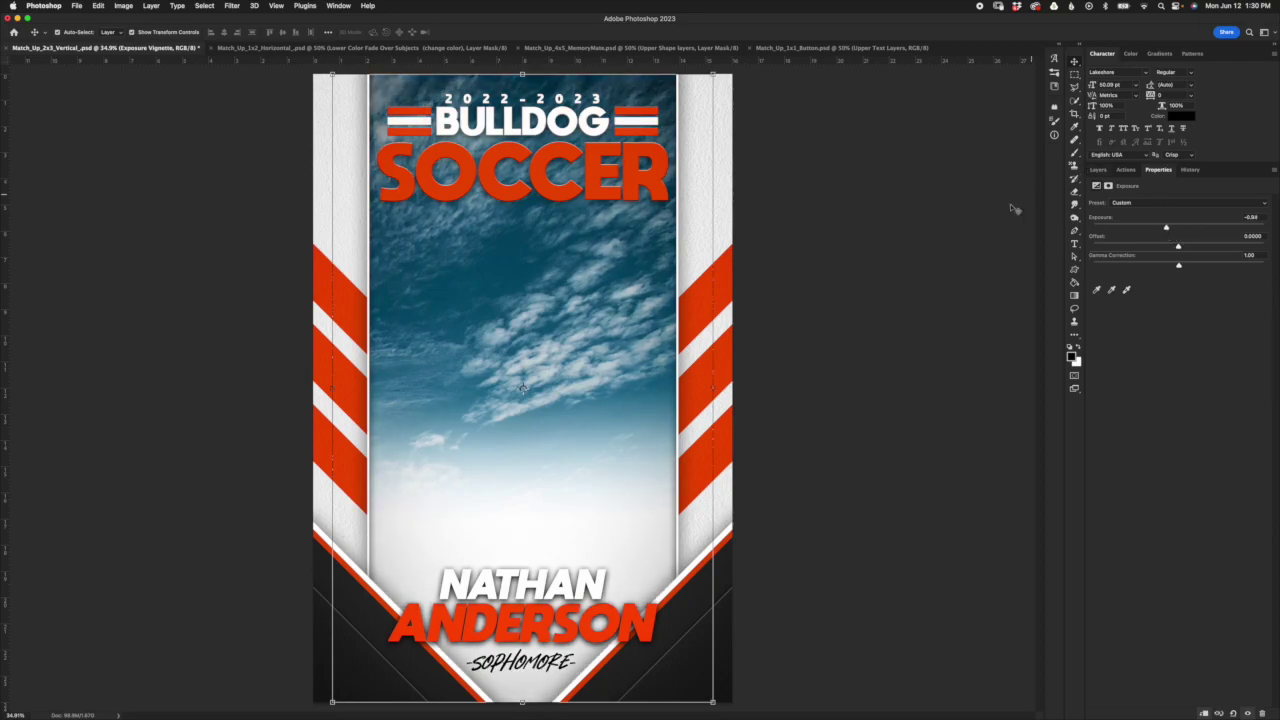
click(1098, 170)
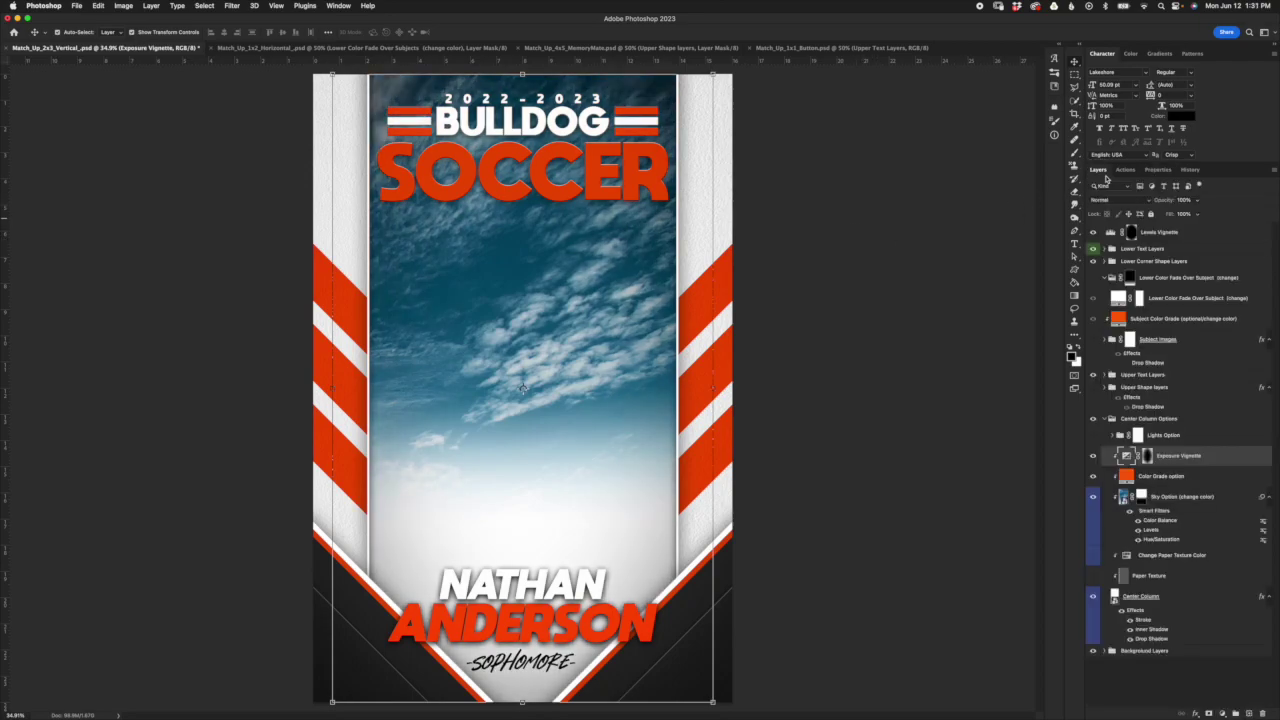
click(1219, 482)
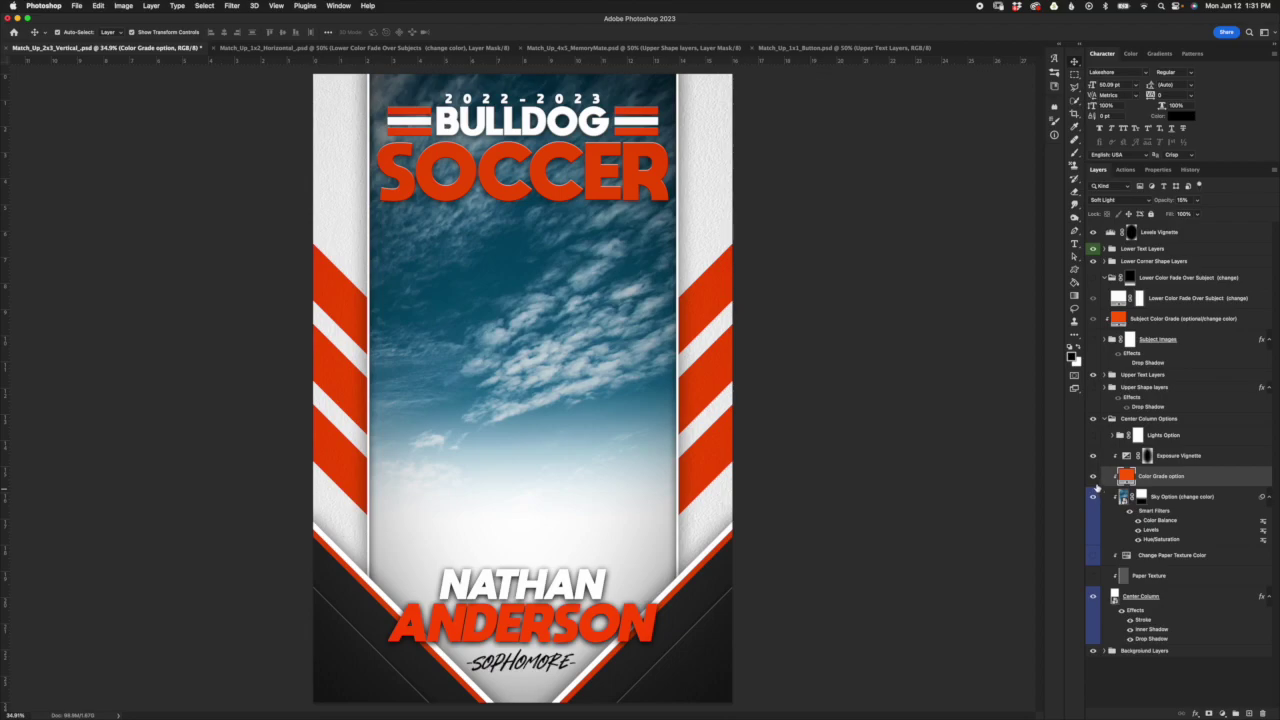
Step: Toggle the Color Grade option layer off and on to compare the grading
click(1093, 477)
click(1093, 477)
click(1094, 479)
click(1093, 478)
Step: Show the Subject Images group, turn on Subject Color Grade, and recheck the Color Grade option
click(1164, 347)
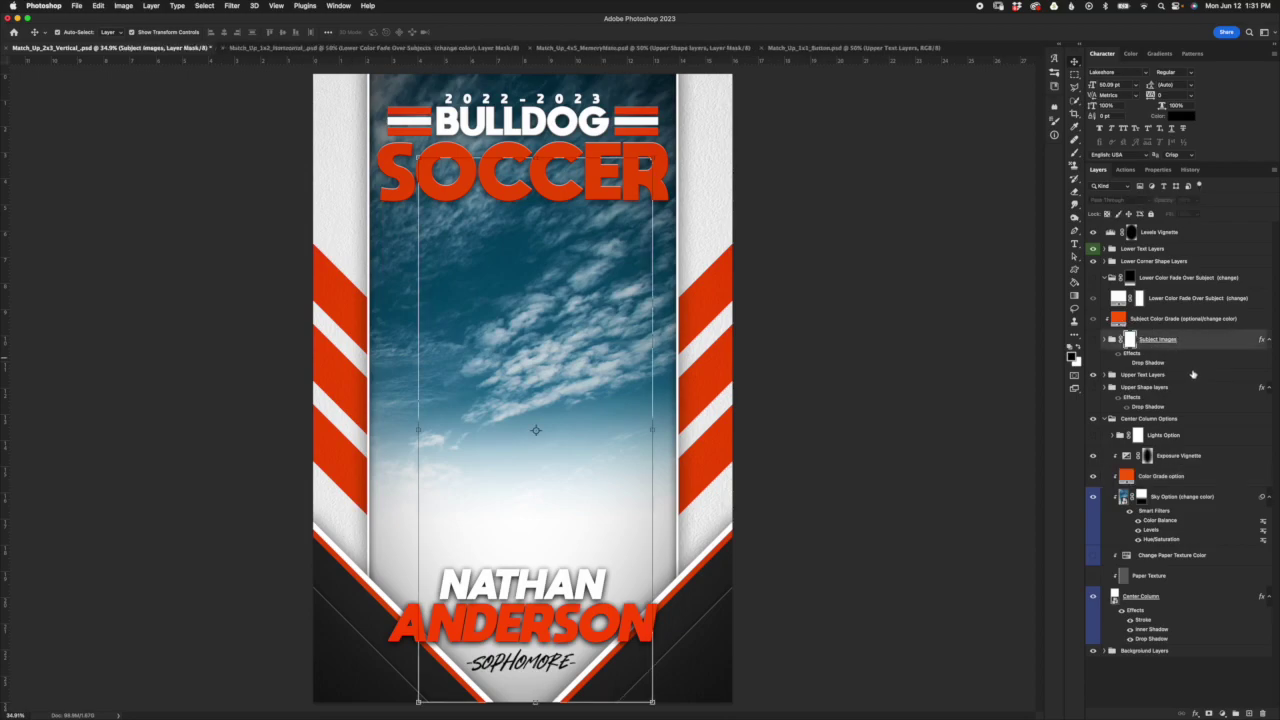
click(1093, 340)
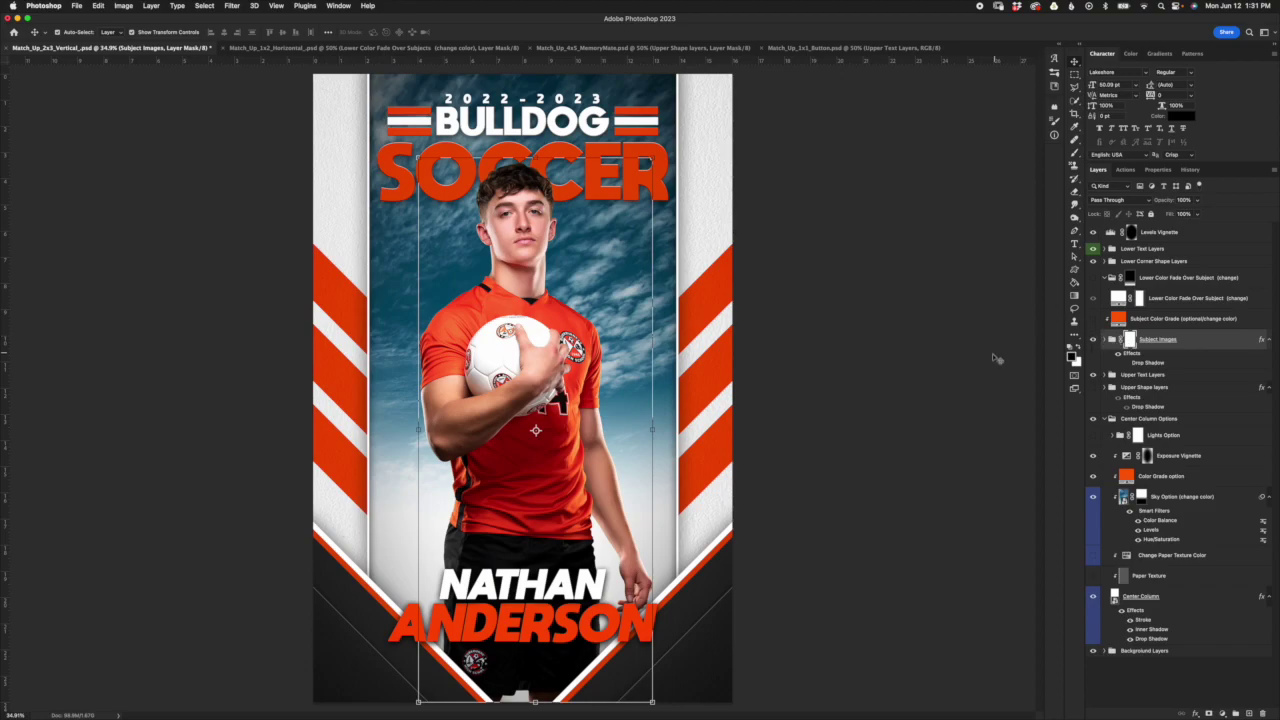
click(1095, 327)
click(1152, 480)
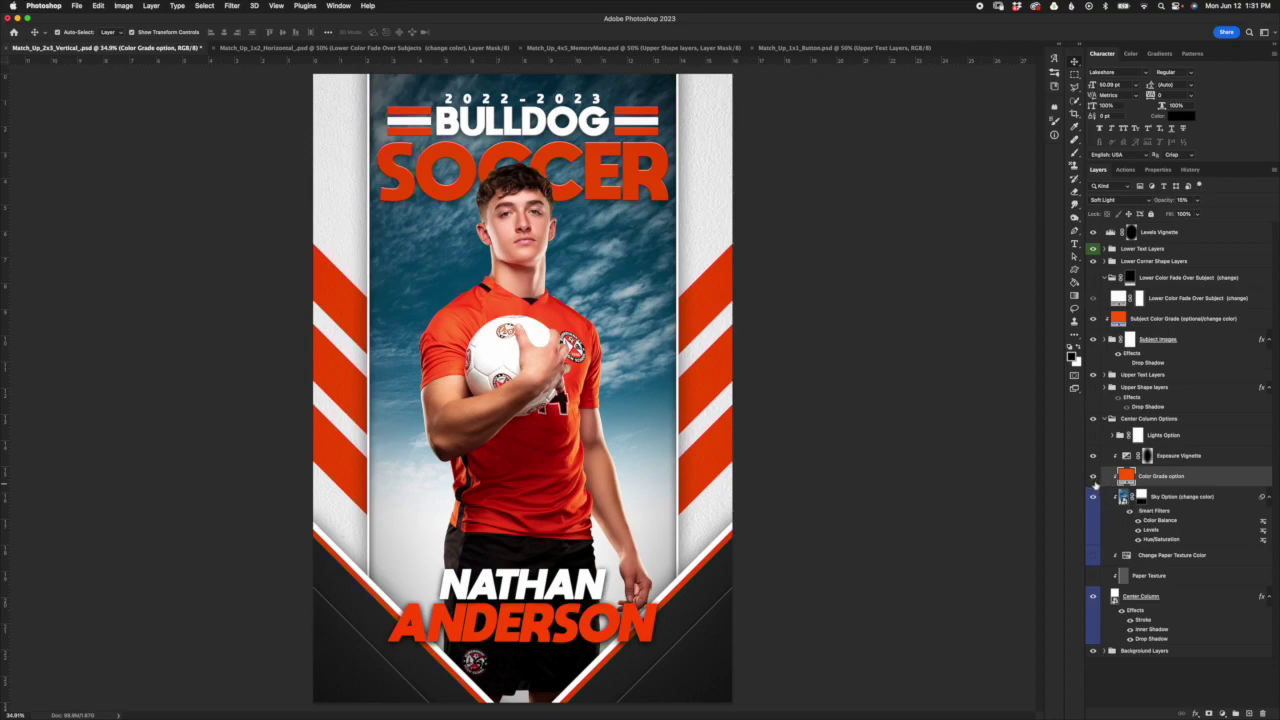
click(1093, 479)
click(1093, 478)
click(1196, 500)
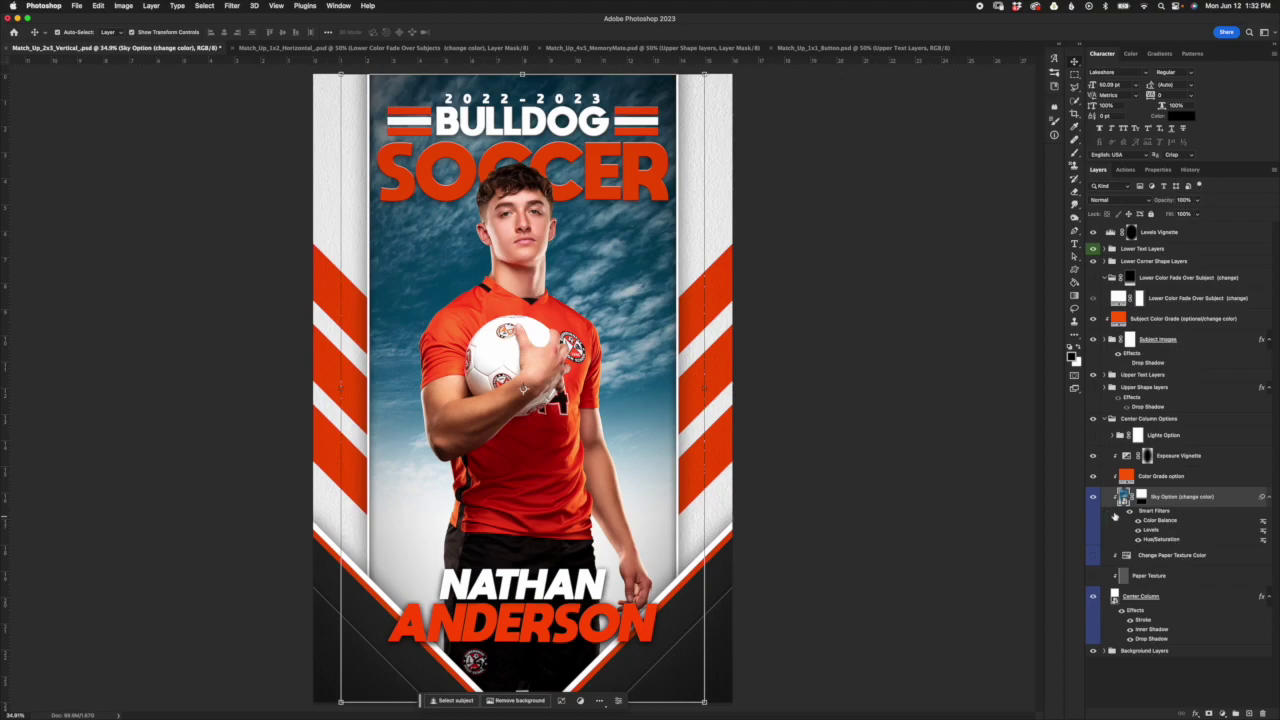
click(1175, 575)
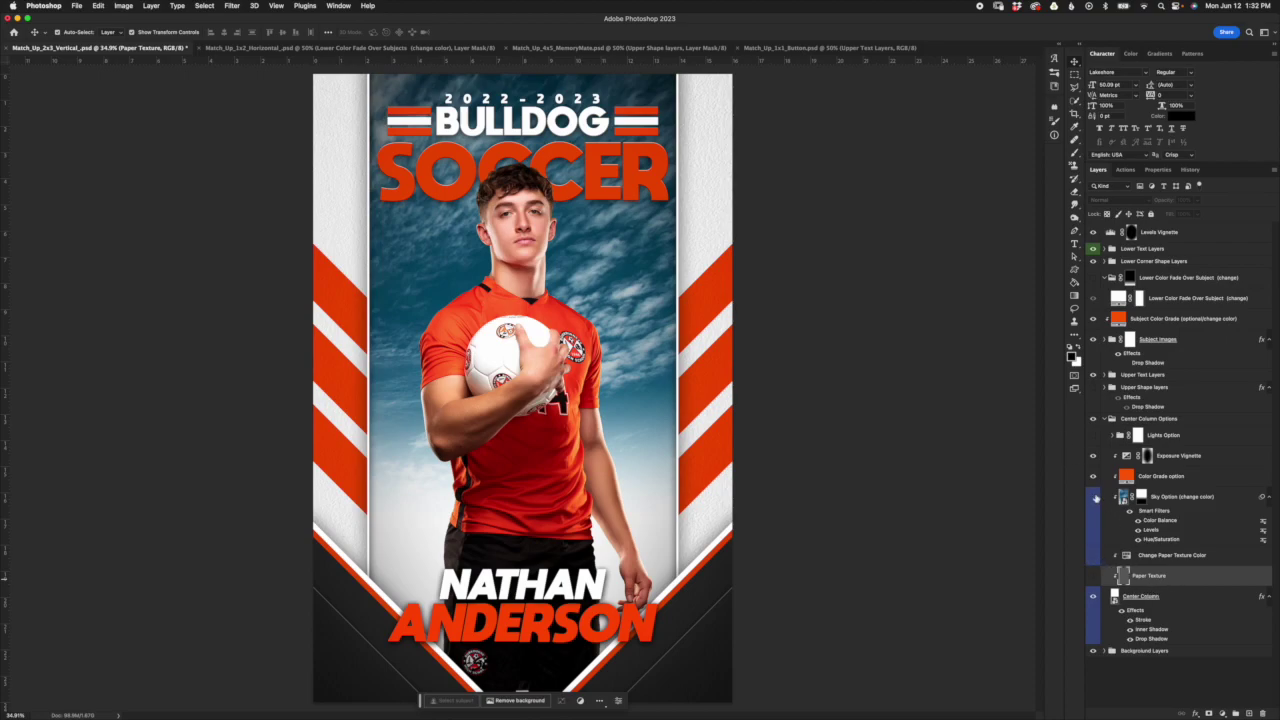
Step: Hide Sky Option, show the Paper Texture layer, and enable Change Paper Texture Color for an orange tint
click(1094, 497)
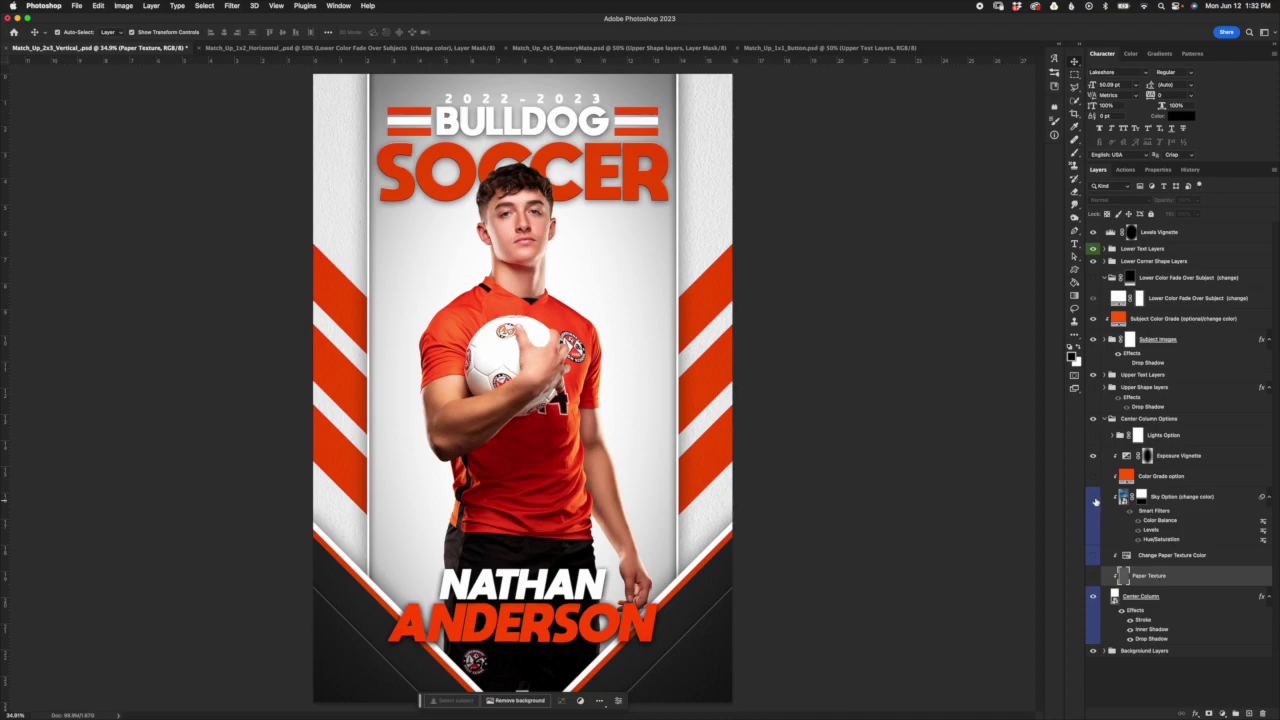
click(1093, 576)
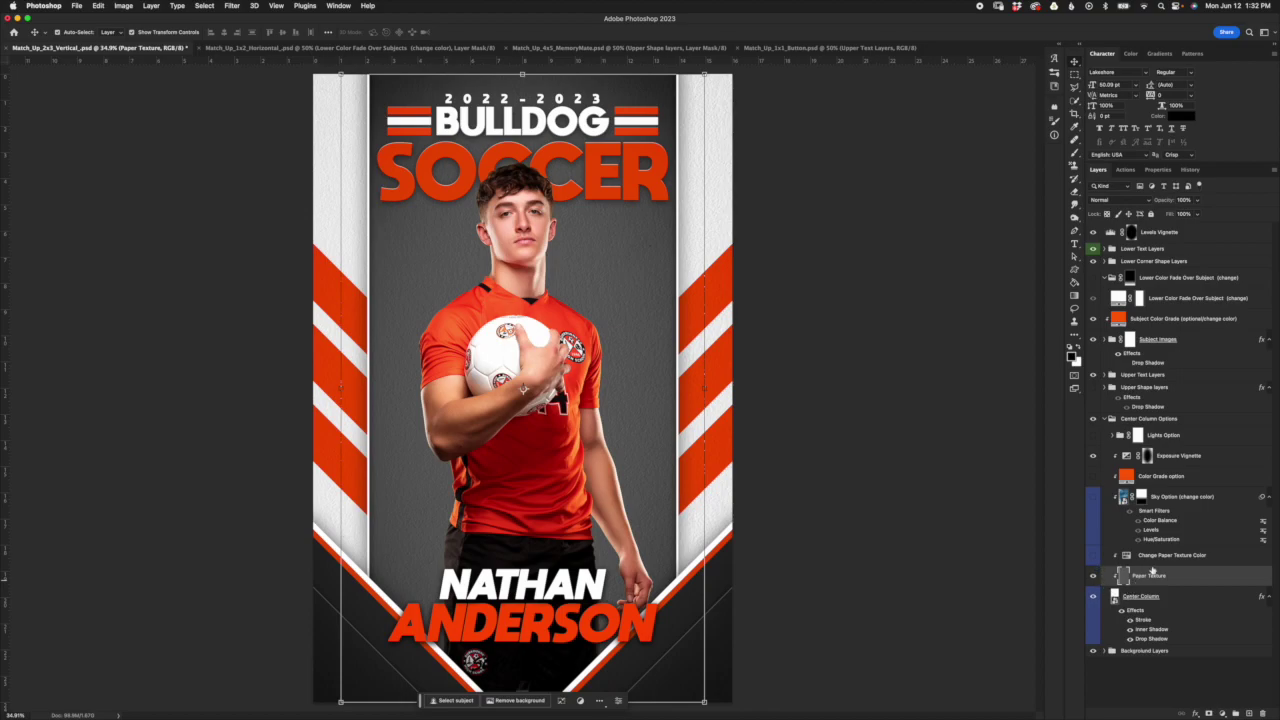
click(1152, 560)
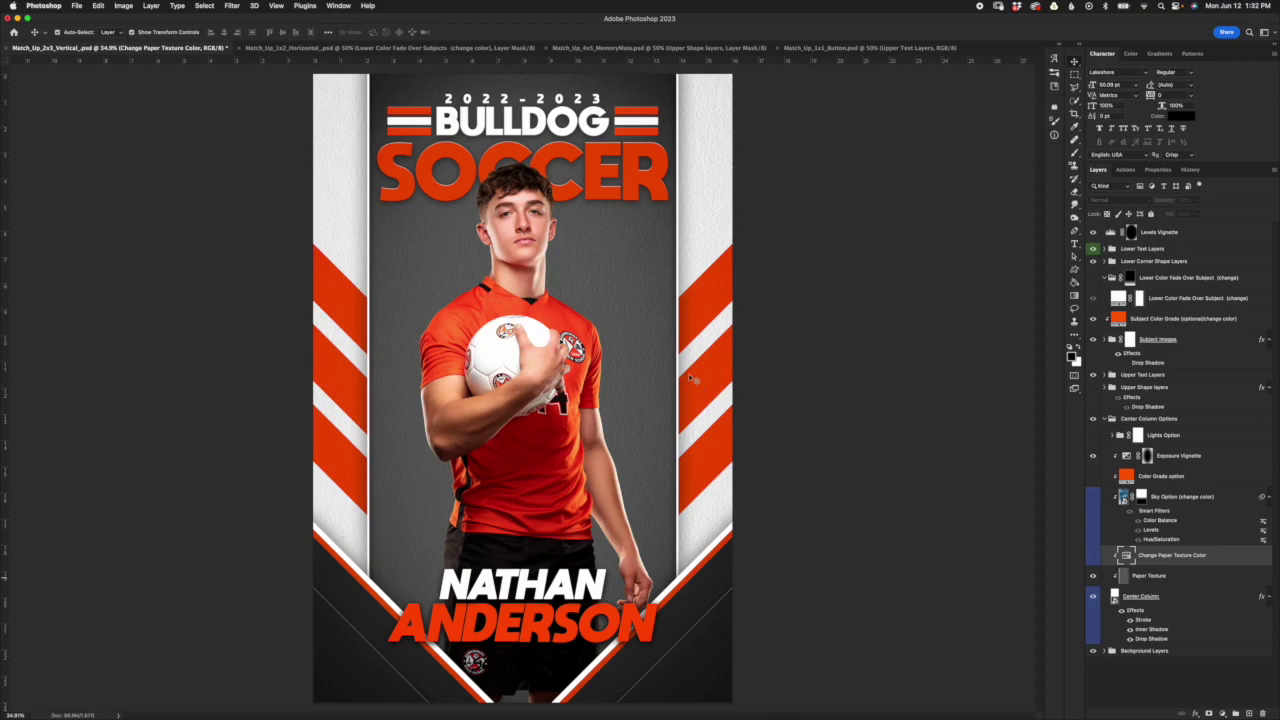
scroll(614, 285, up, 5)
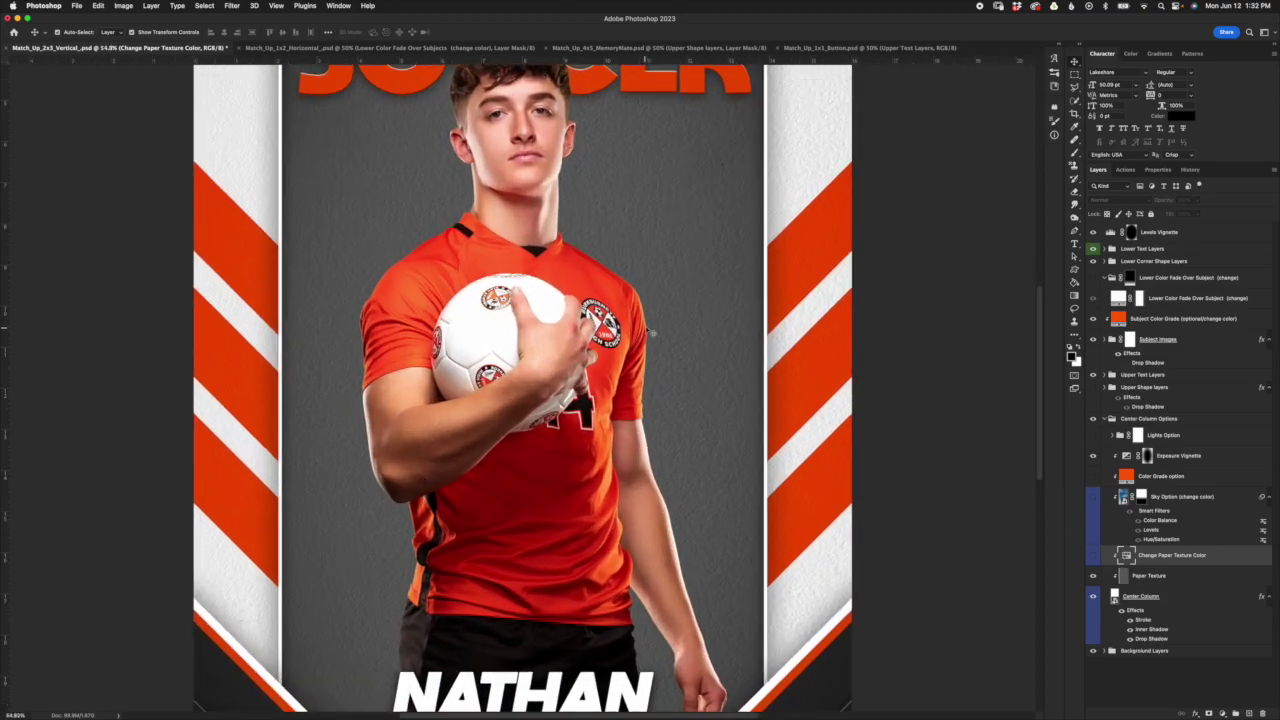
scroll(669, 333, down, 3)
scroll(668, 326, down, 3)
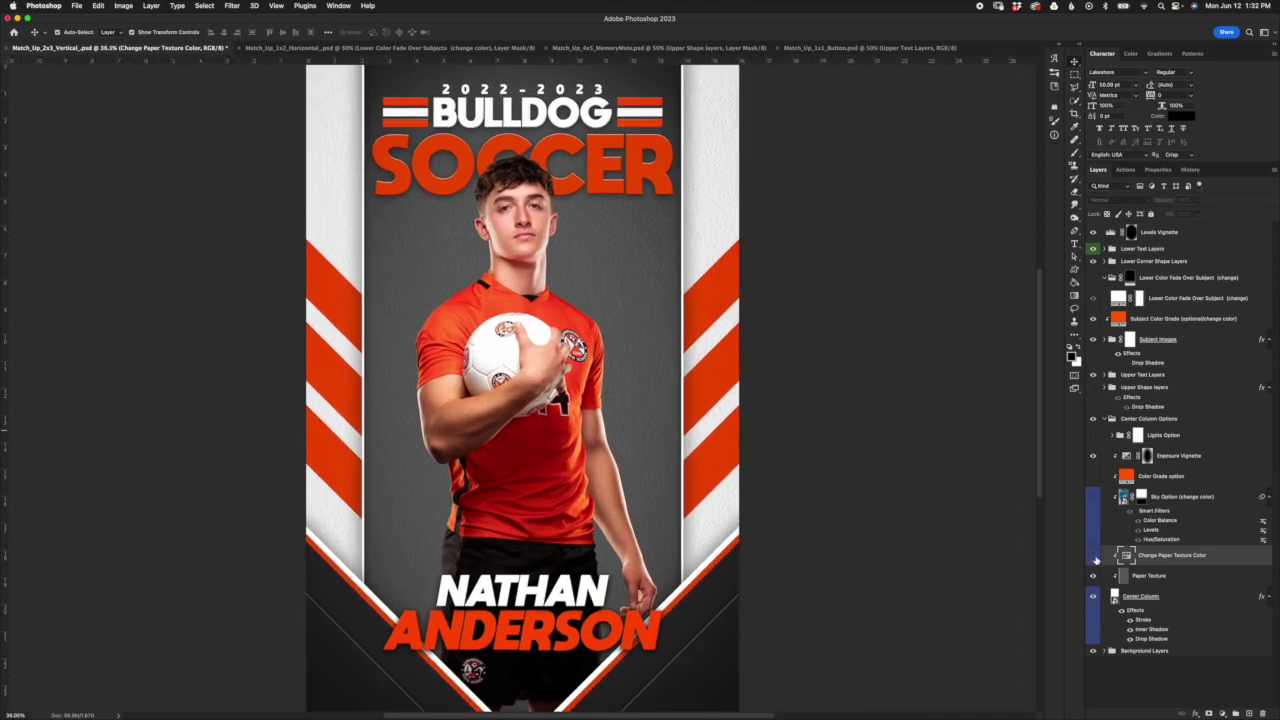
click(1093, 556)
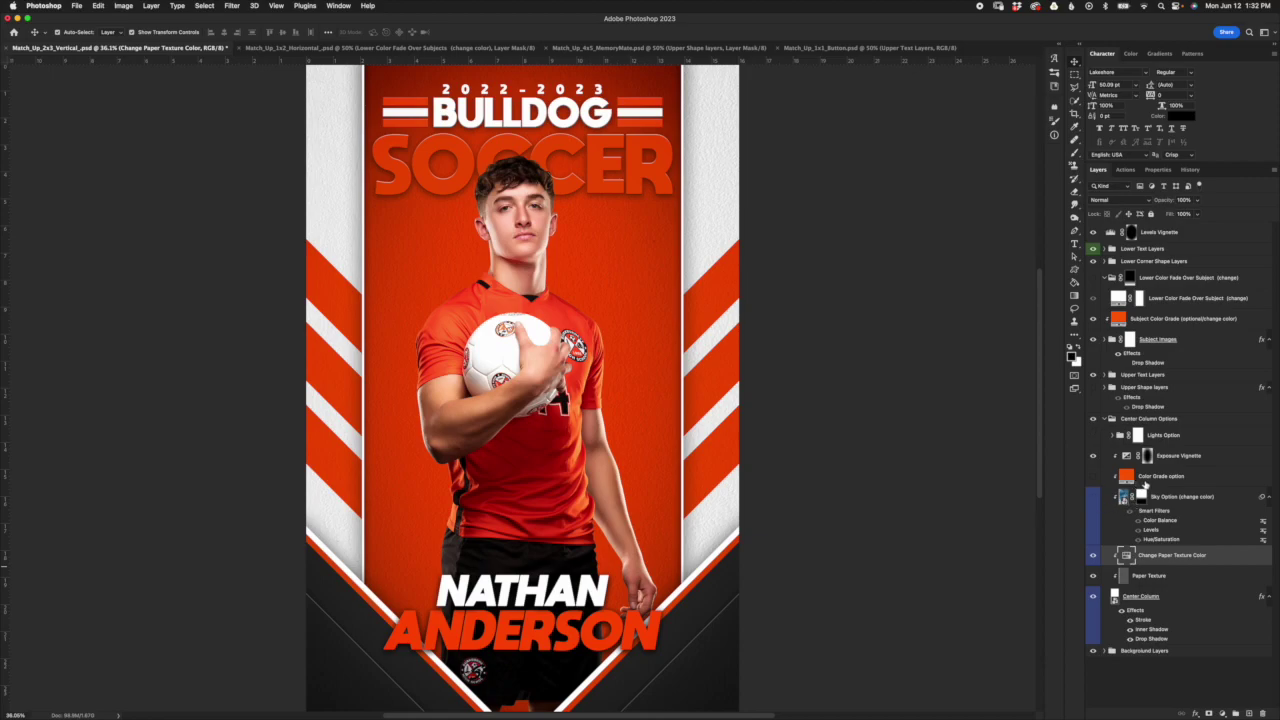
Step: Set the paper texture Hue/Saturation to Hue 201, Saturation 55, Lightness -30, undoing the final hue tweak
double_click(1127, 558)
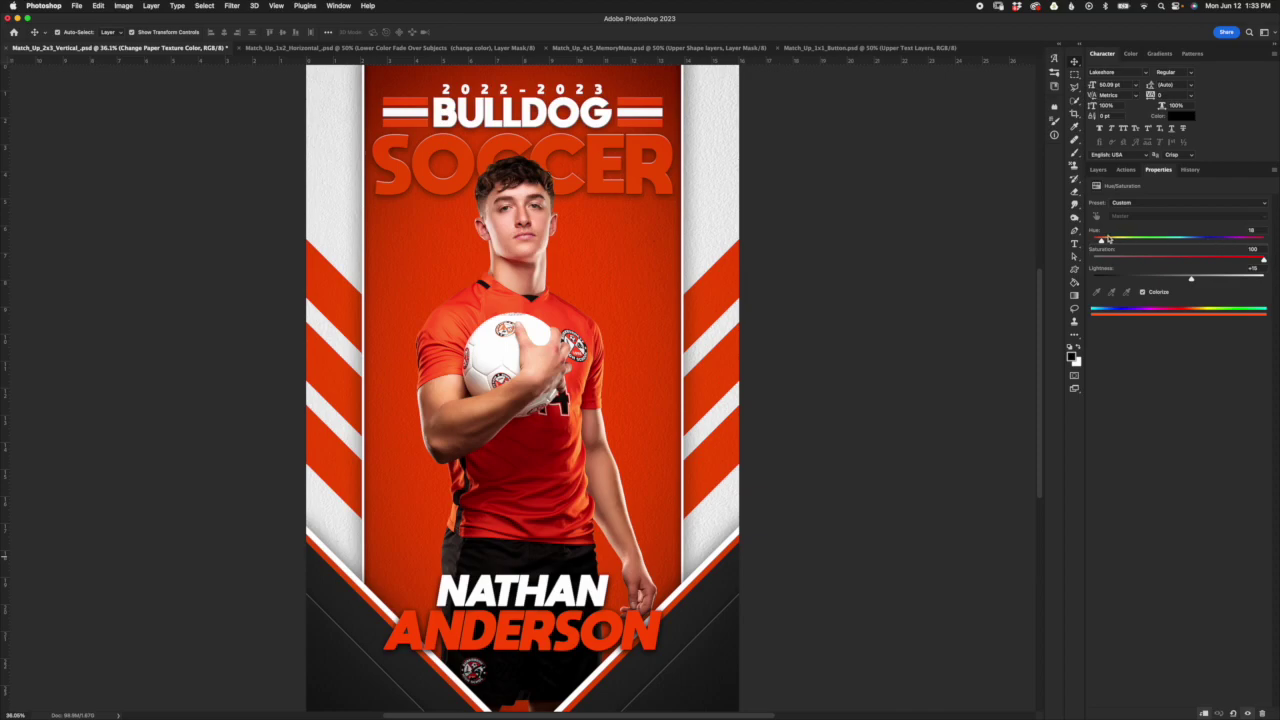
drag(1100, 241, 1202, 244)
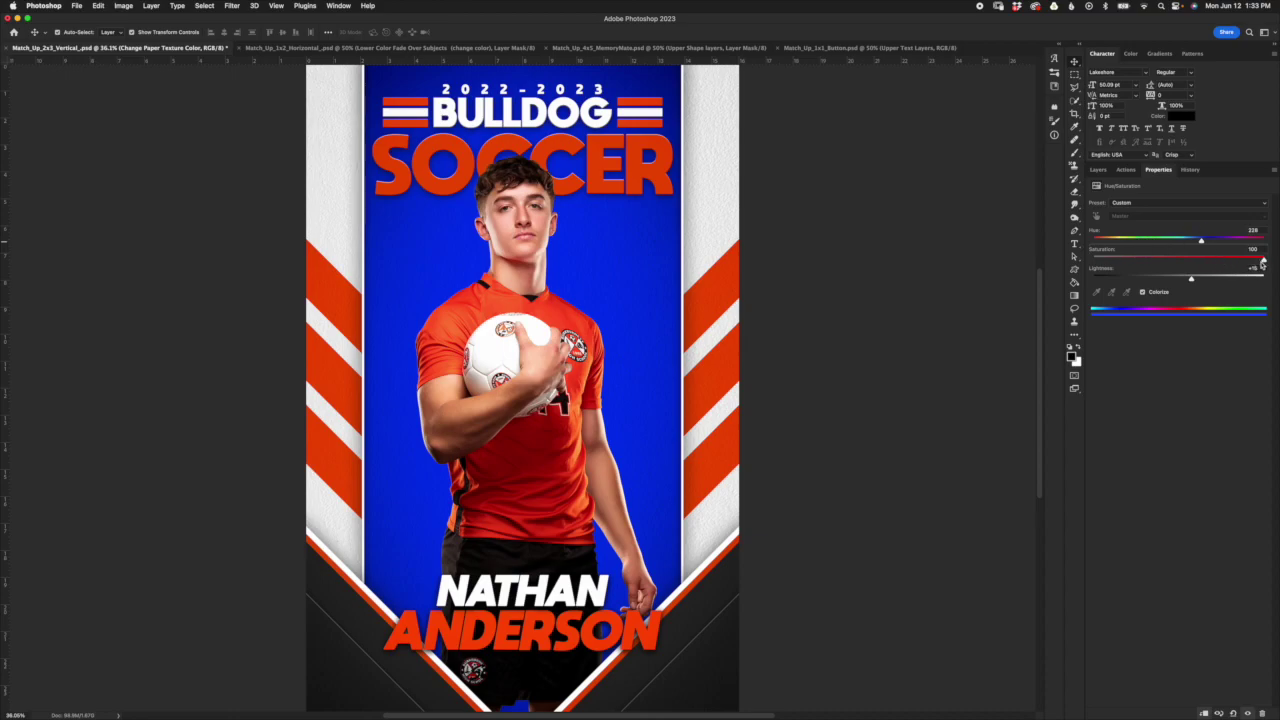
drag(1262, 262, 1195, 243)
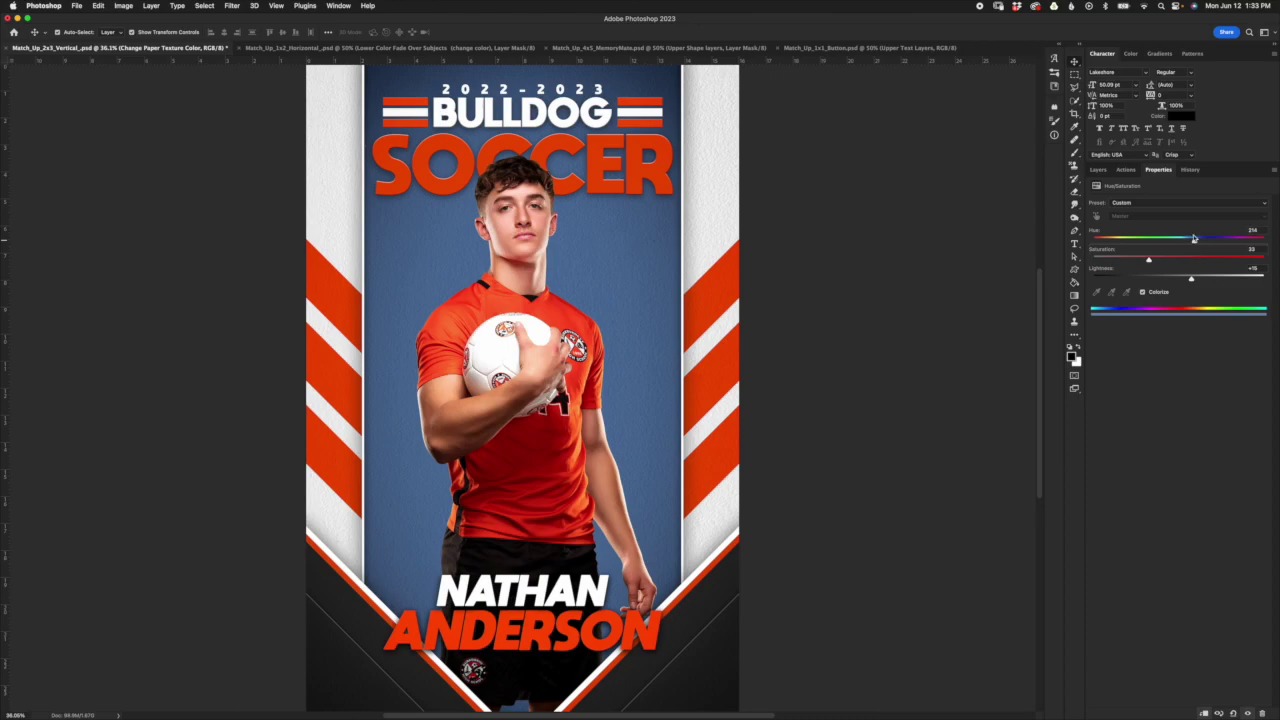
drag(1191, 279, 1154, 279)
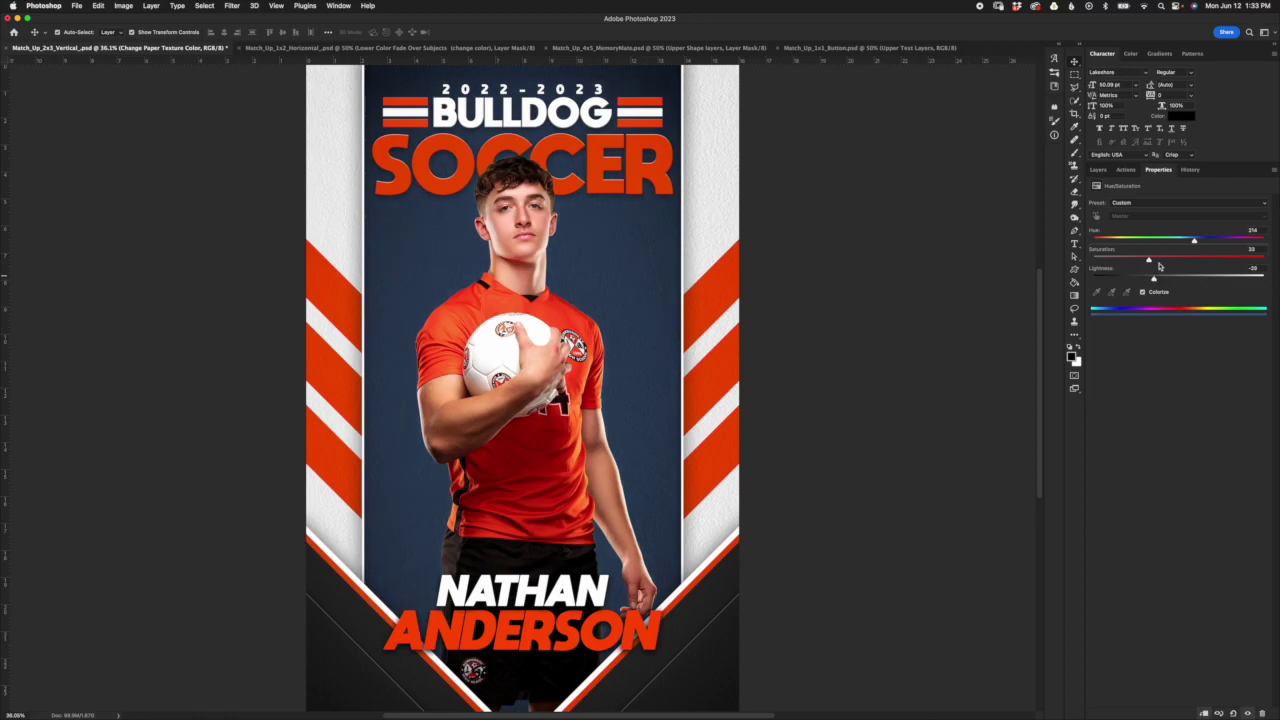
mouse_move(1150, 261)
mouse_down()
mouse_move(1180, 261)
mouse_move(1147, 279)
mouse_up()
drag(1194, 242, 1188, 260)
click(1147, 279)
drag(1193, 242, 1196, 241)
key(super+z)
Step: Revert to the Layer Order history state, discarding the teal recolour
click(1195, 170)
click(1160, 458)
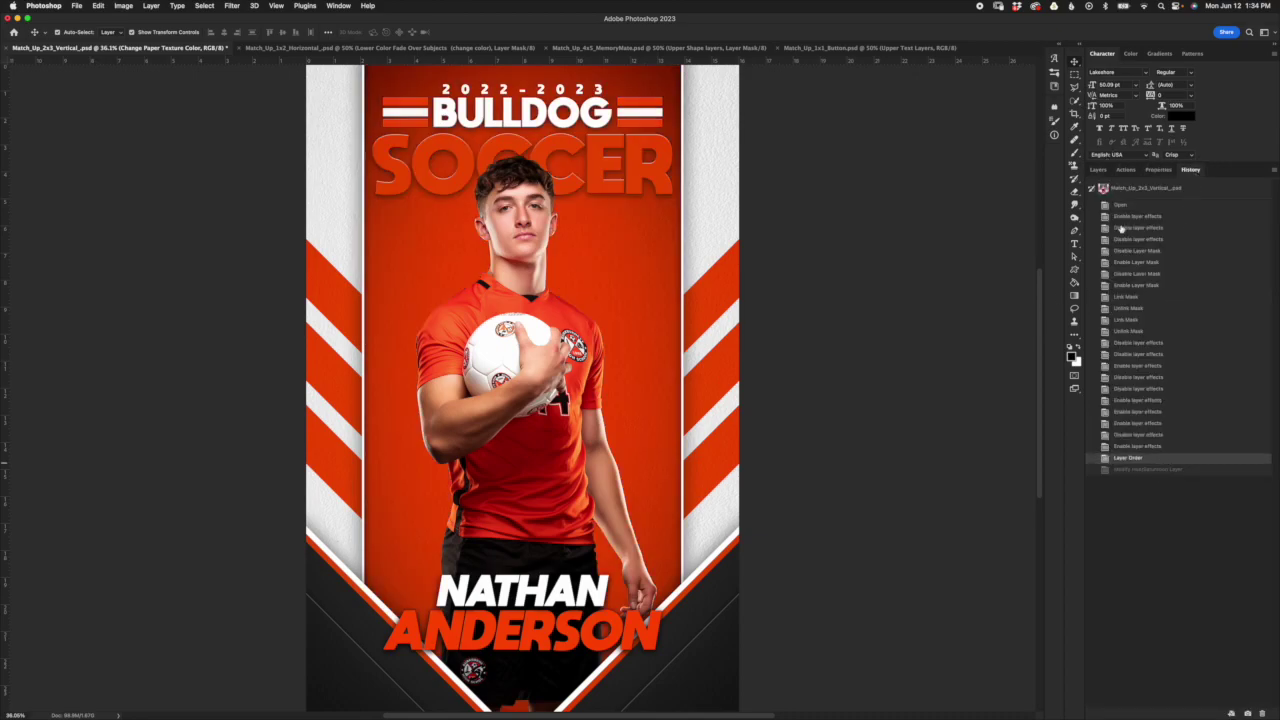
click(1098, 170)
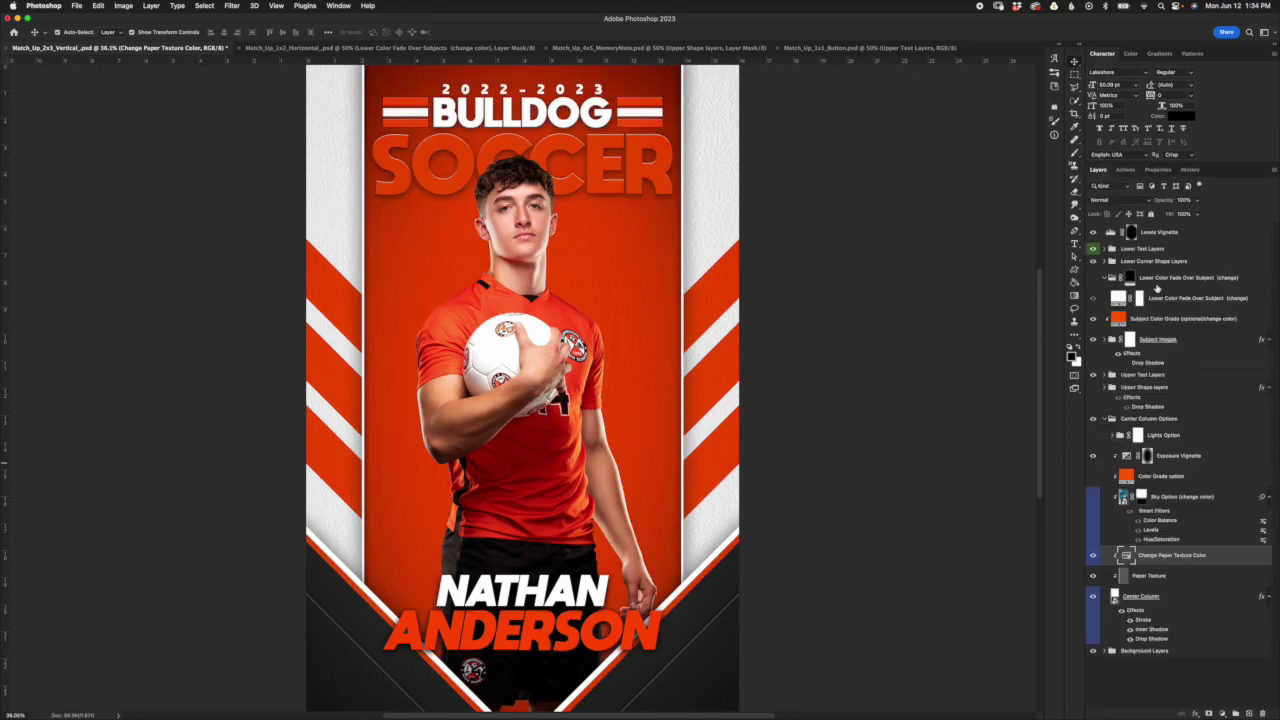
Step: Hide the paper texture layers, show the Sky Option cloudy sky, and turn on the Lights Option stadium lights
click(1171, 580)
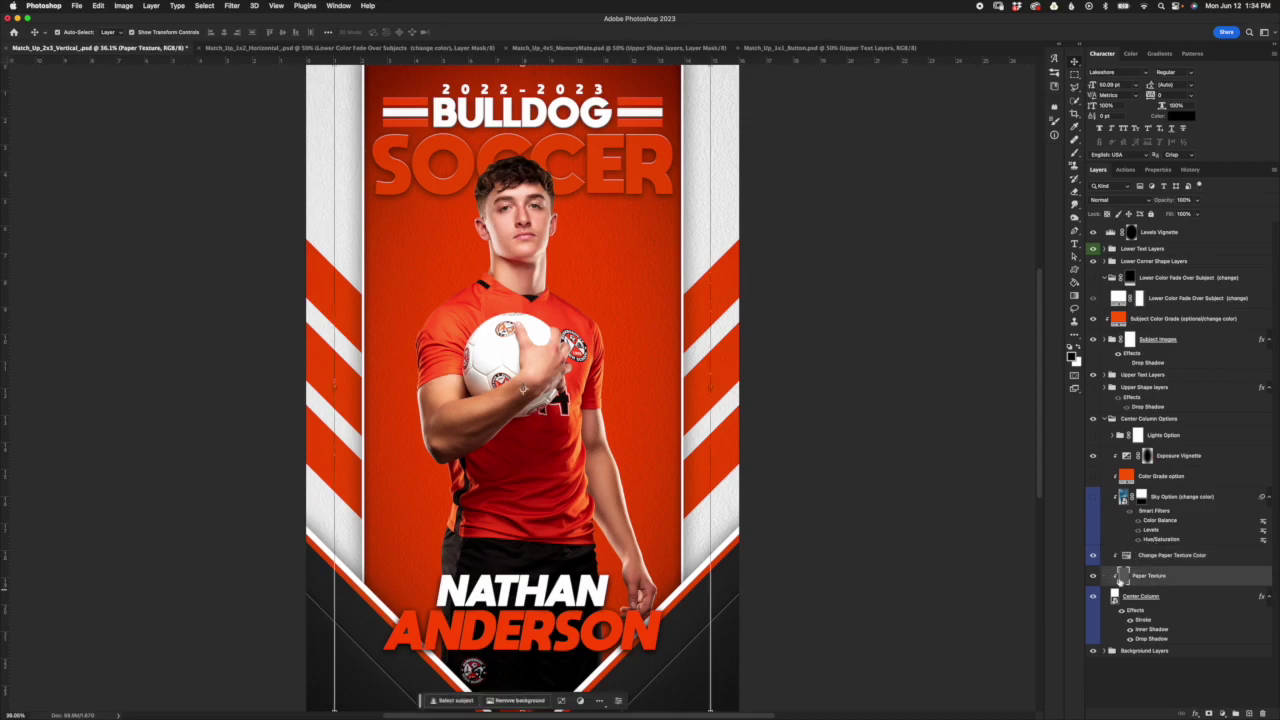
click(1092, 555)
click(1092, 576)
click(1092, 497)
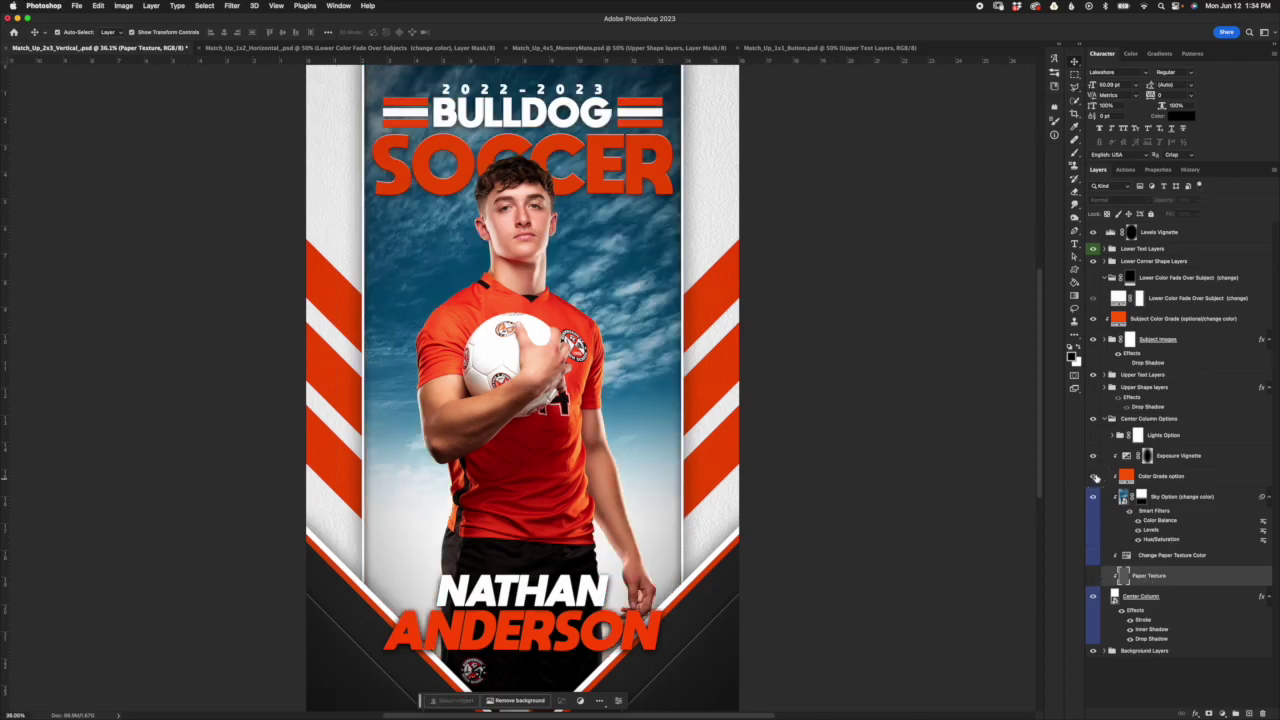
click(1172, 460)
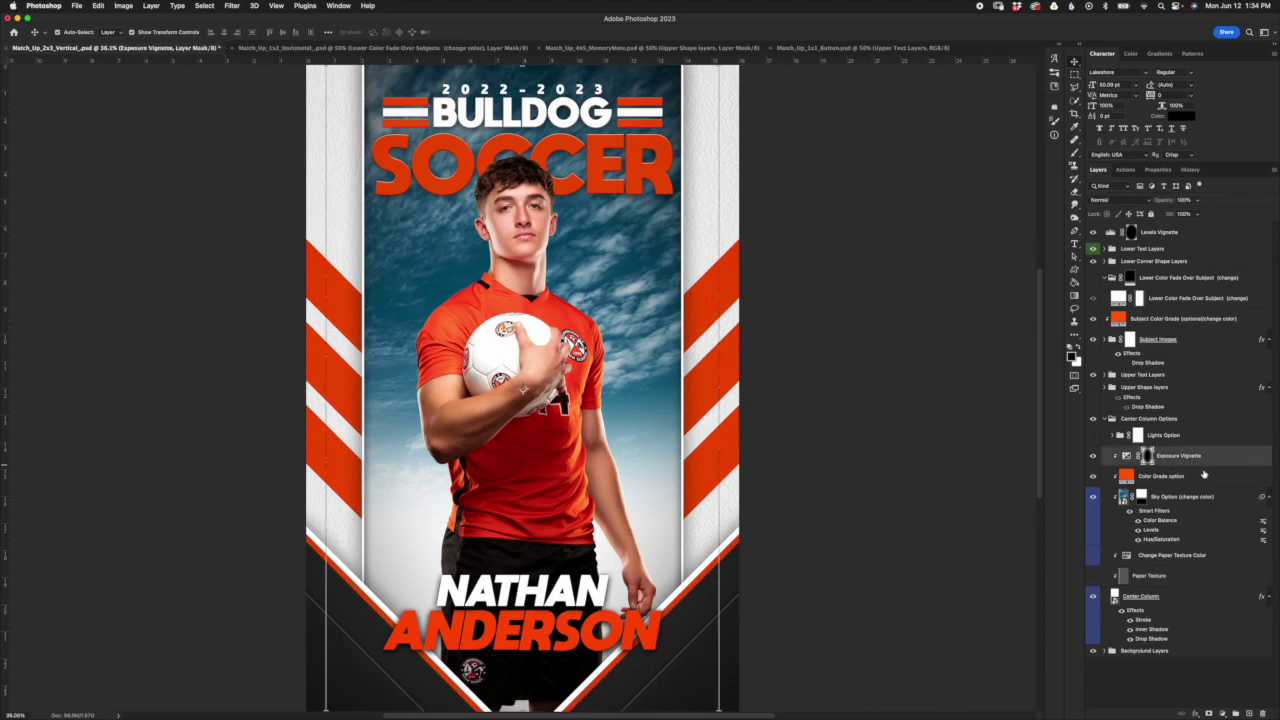
click(1194, 436)
click(1092, 436)
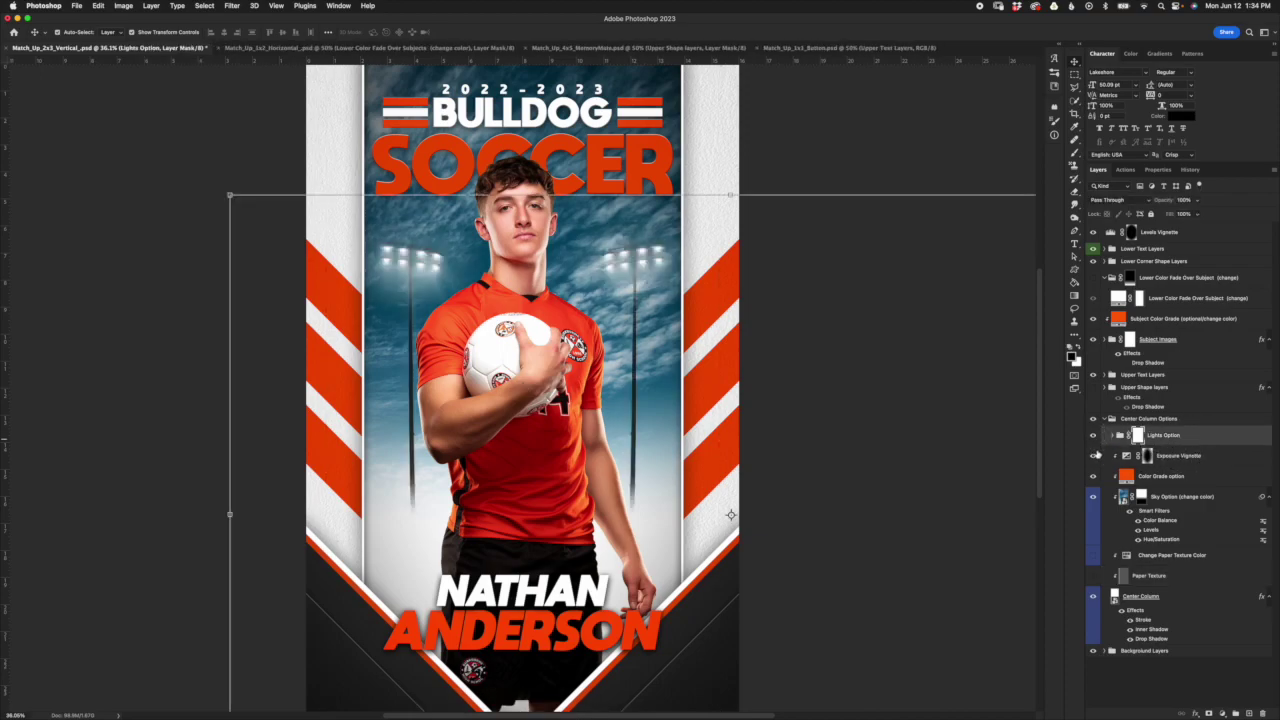
click(1114, 436)
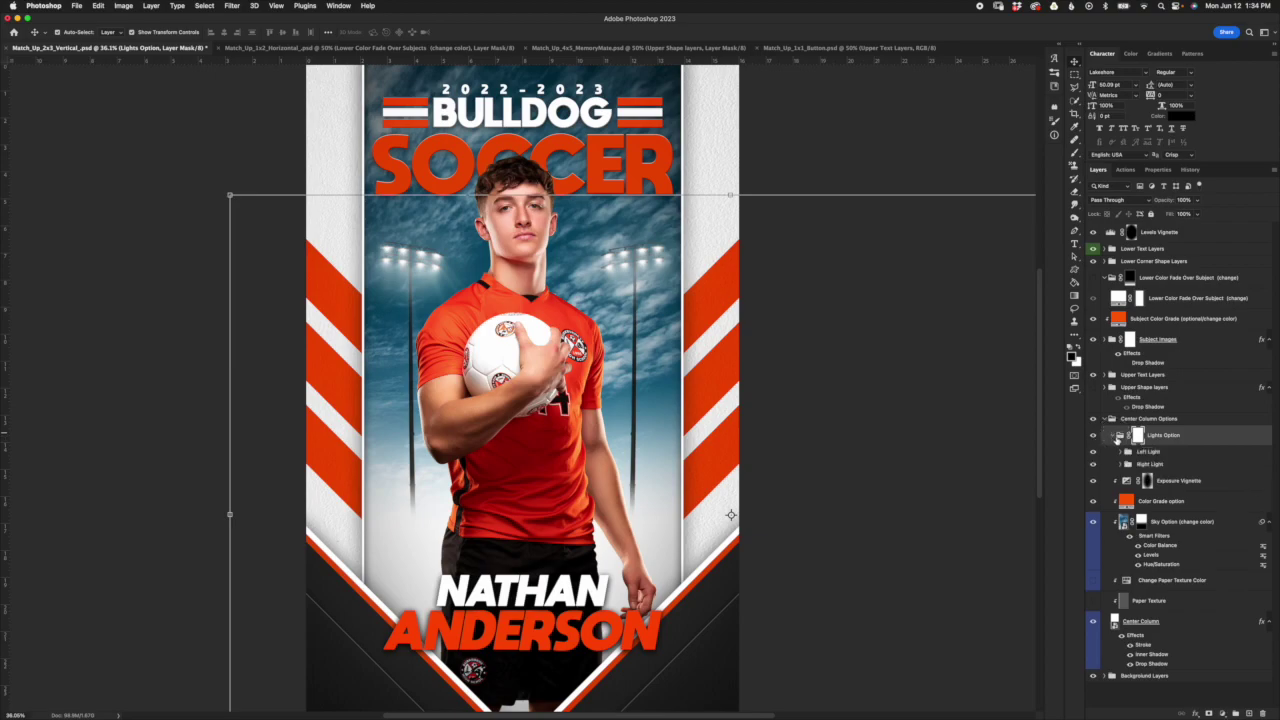
click(1152, 464)
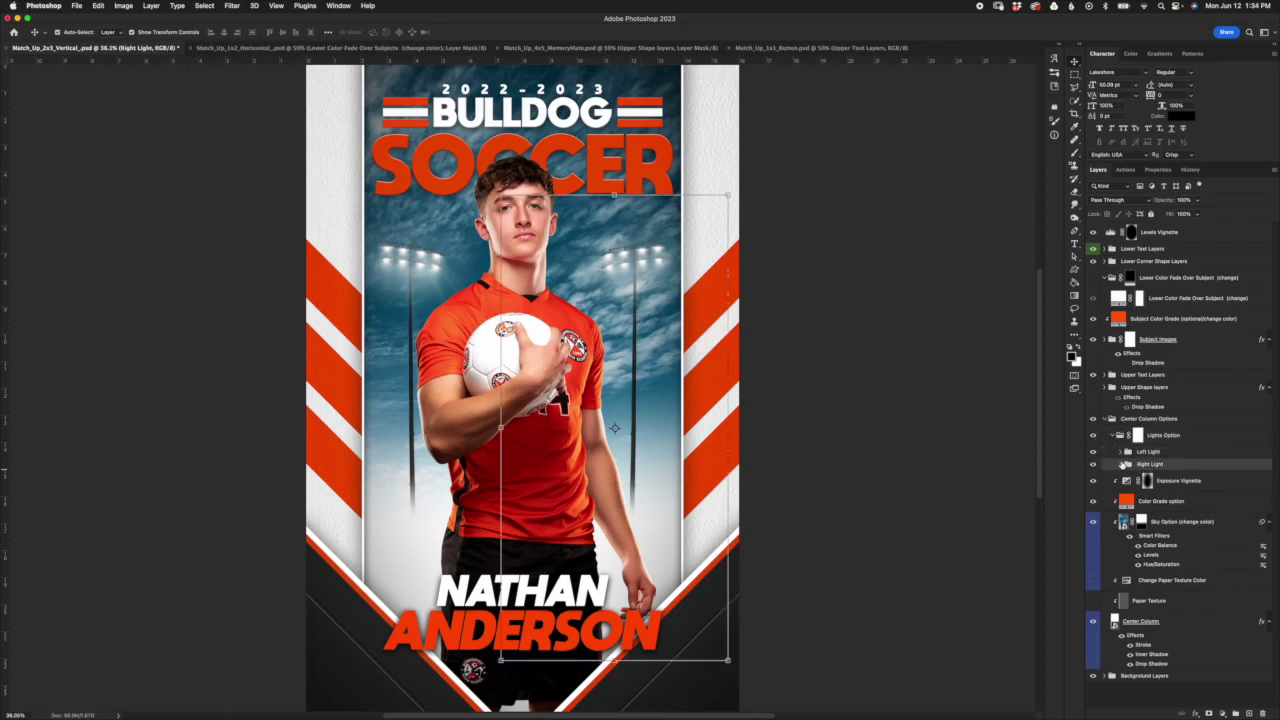
click(1121, 465)
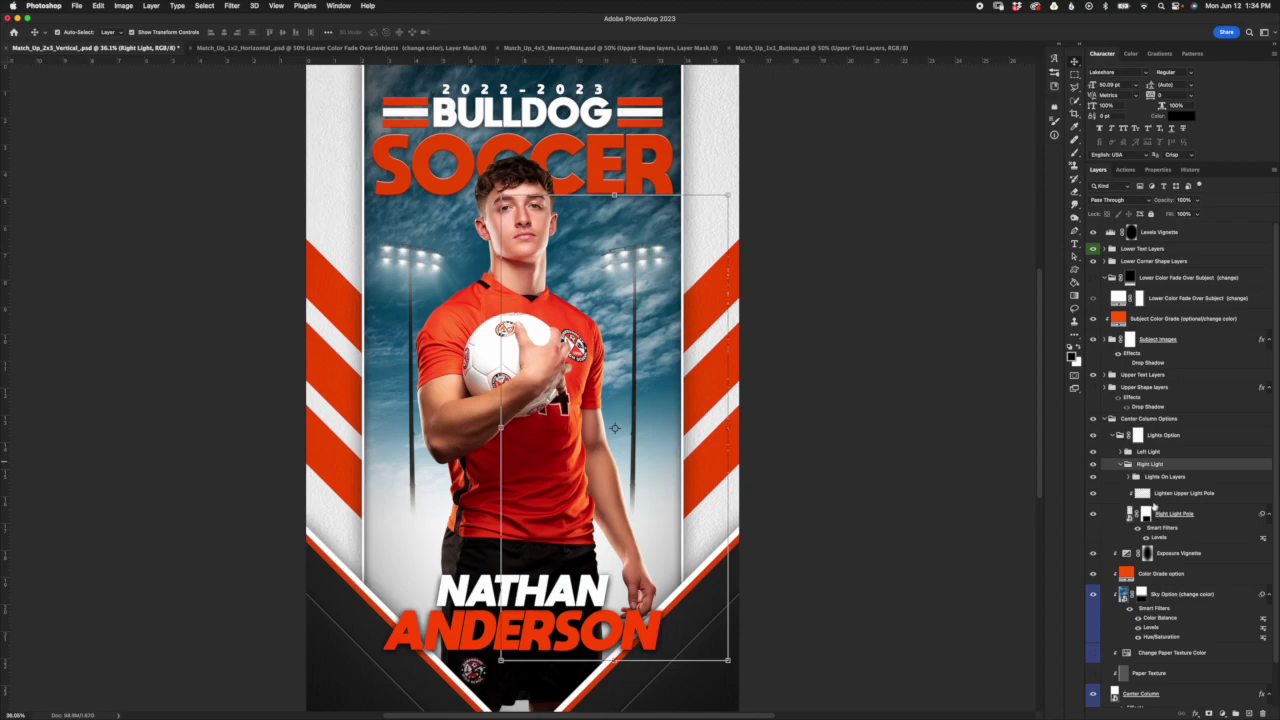
click(1121, 465)
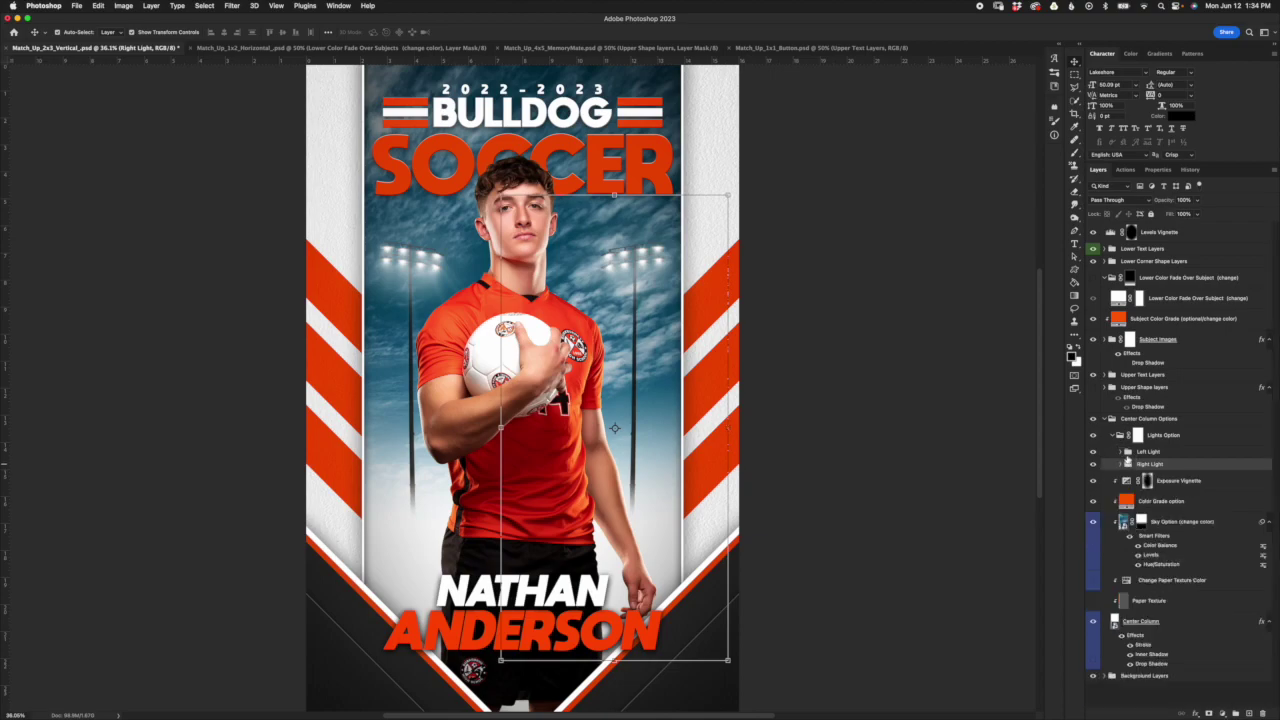
click(1137, 435)
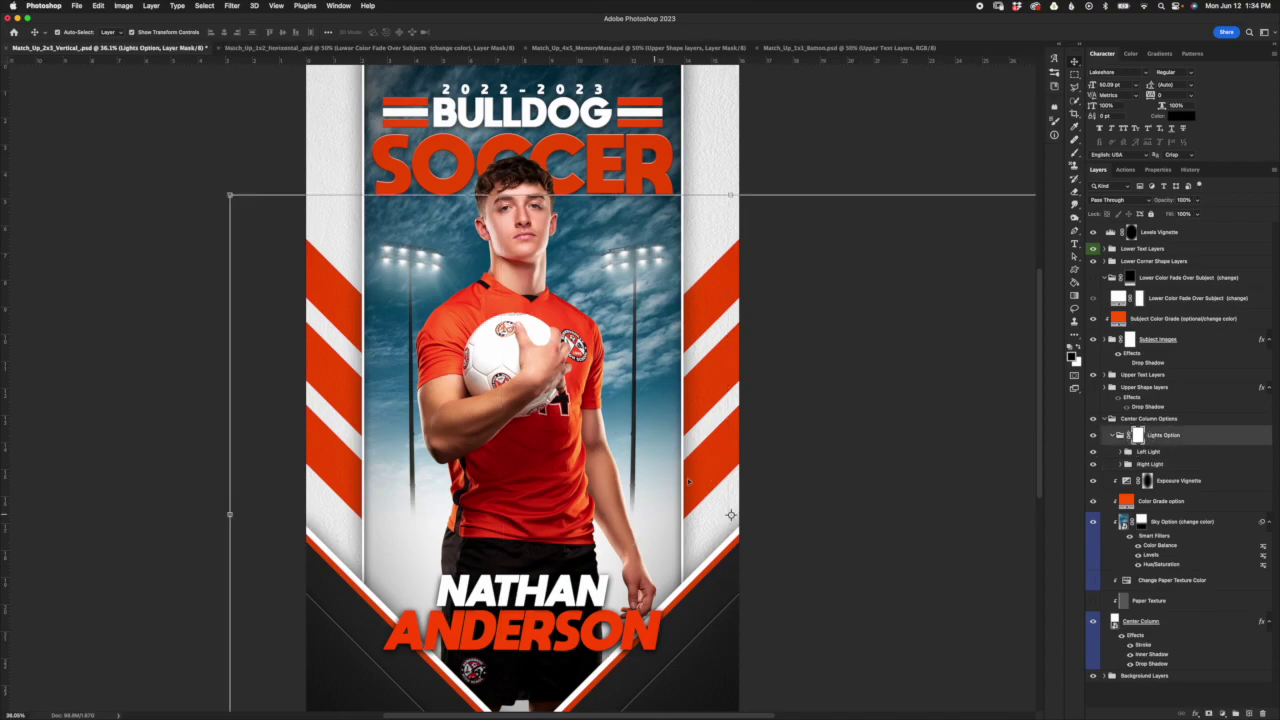
click(1116, 437)
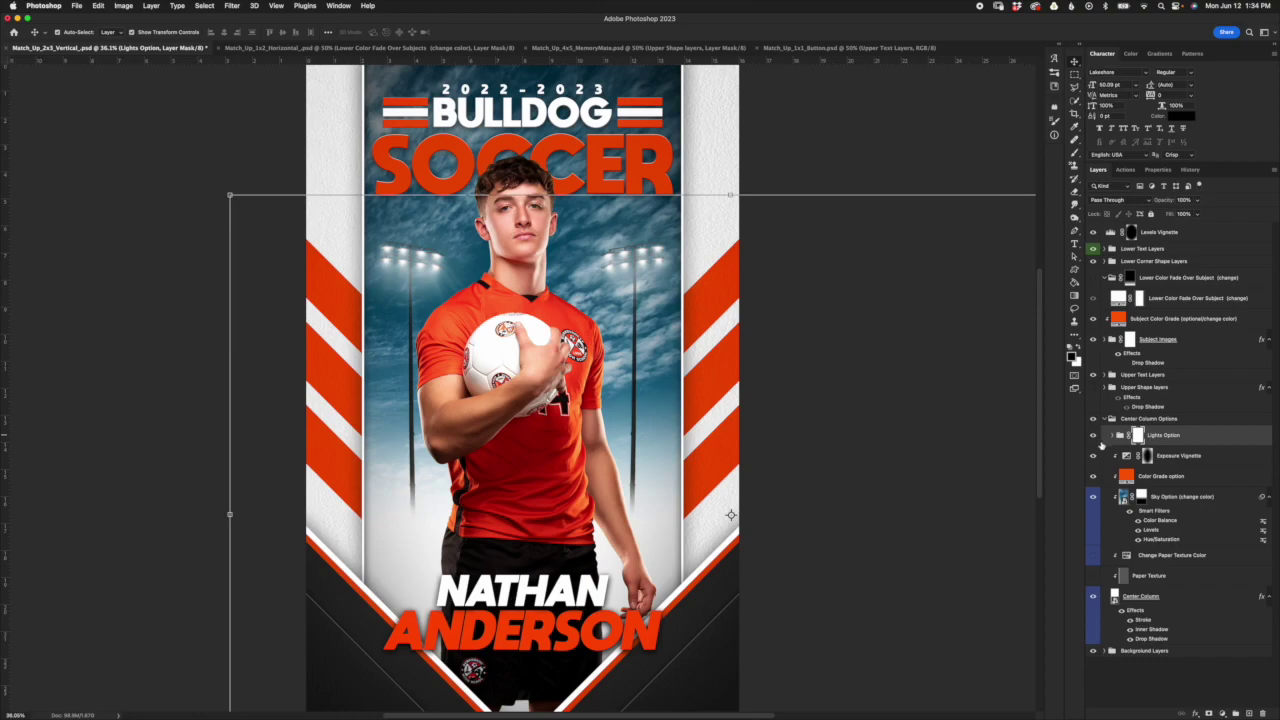
click(1093, 435)
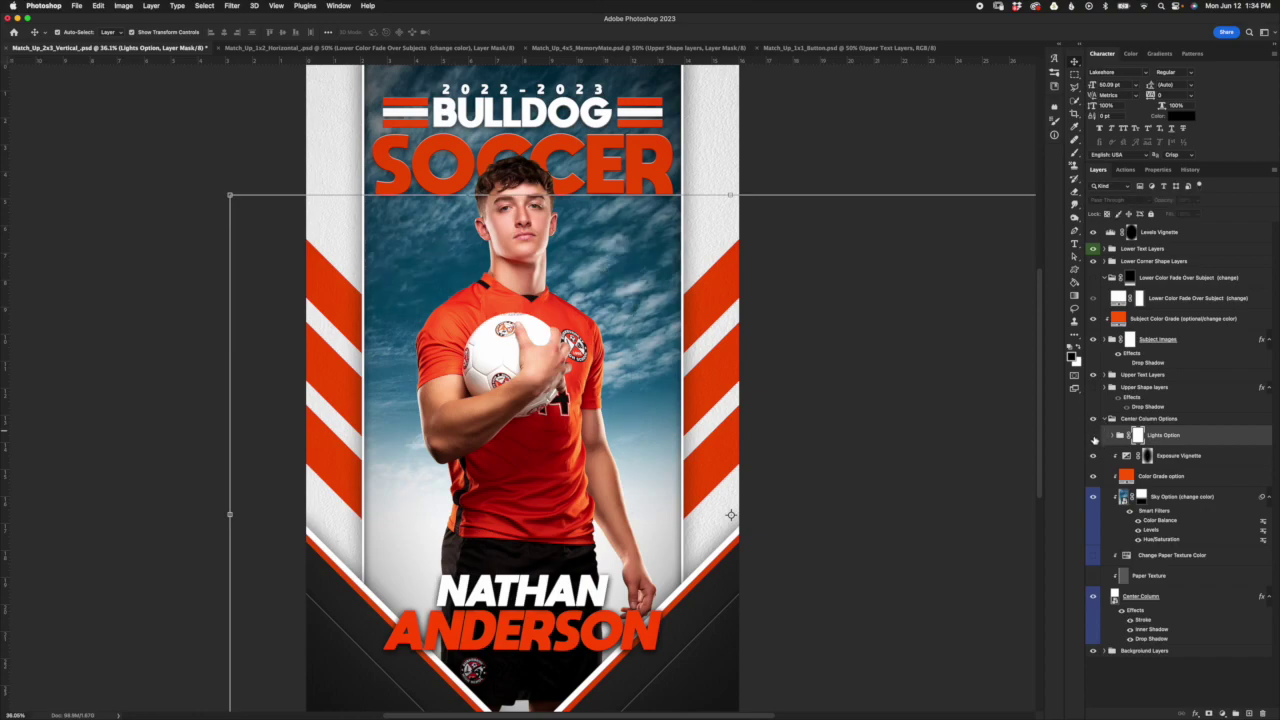
click(1093, 436)
click(1093, 436)
click(1093, 436)
click(1093, 436)
click(1112, 437)
click(1121, 421)
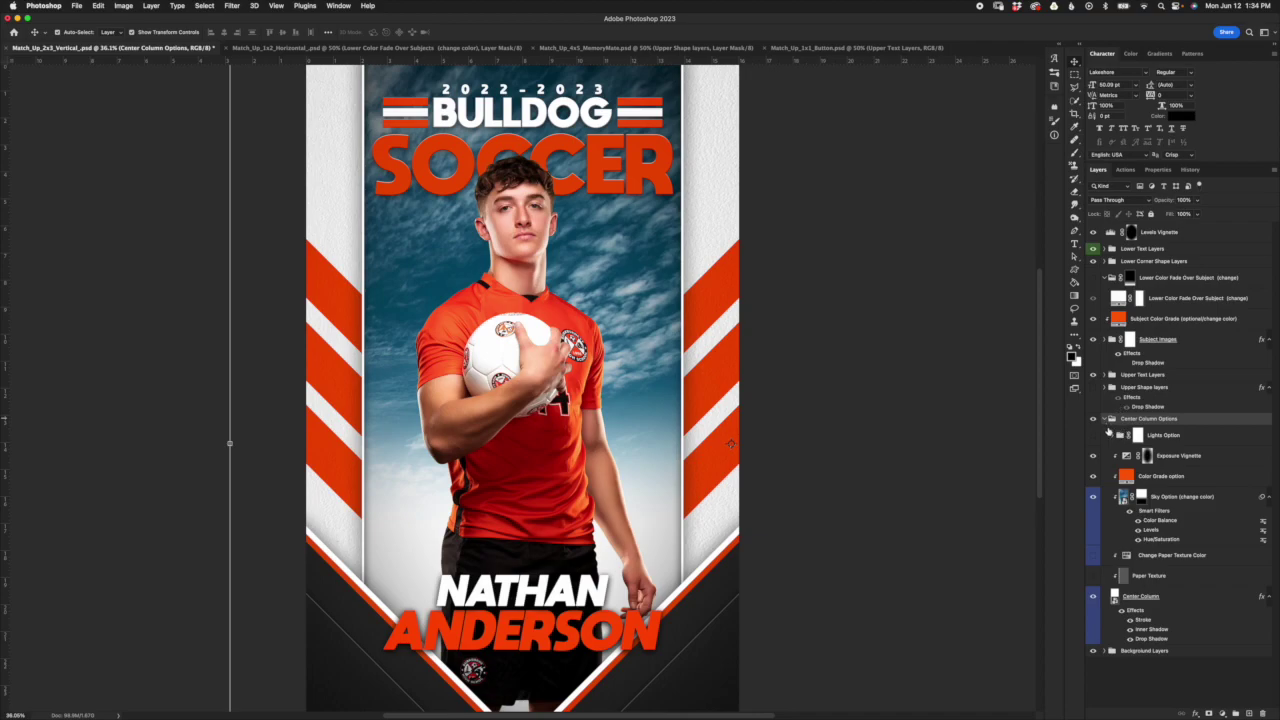
Step: Turn on the Upper Shape layers chevrons and the SOPHOMORE label, then select the accent line layer
click(1107, 419)
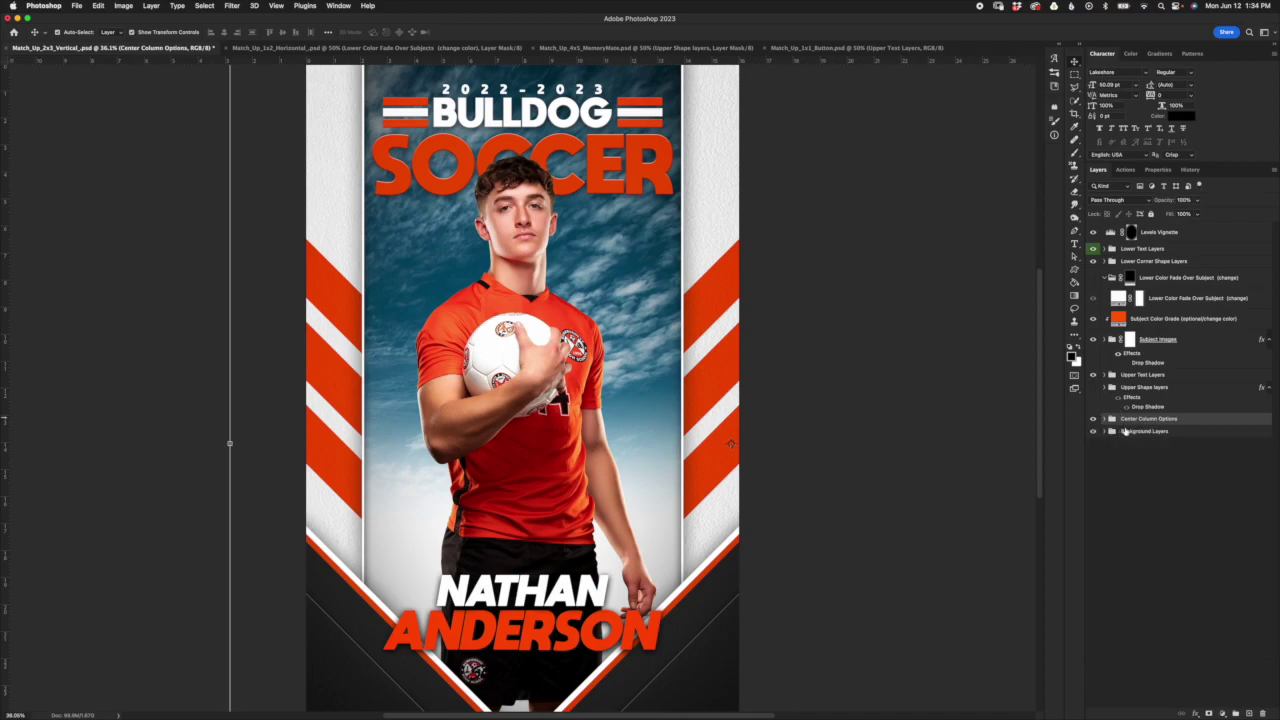
click(1167, 388)
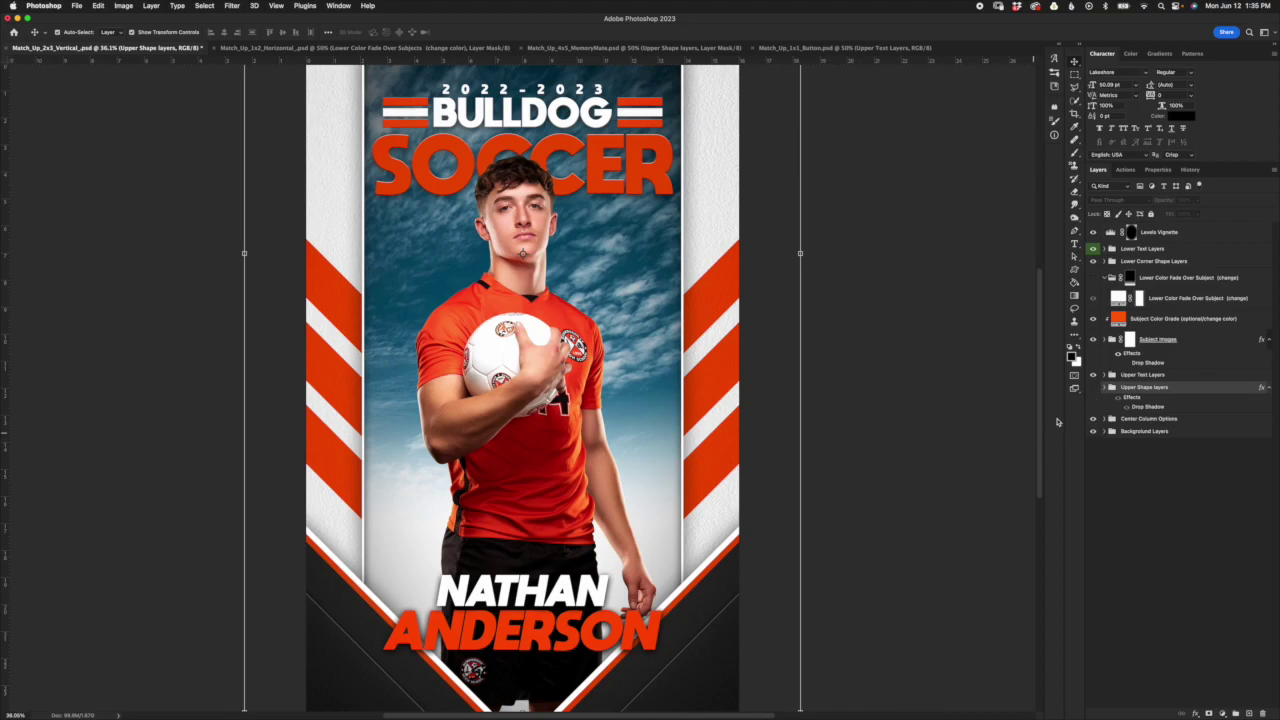
click(1093, 387)
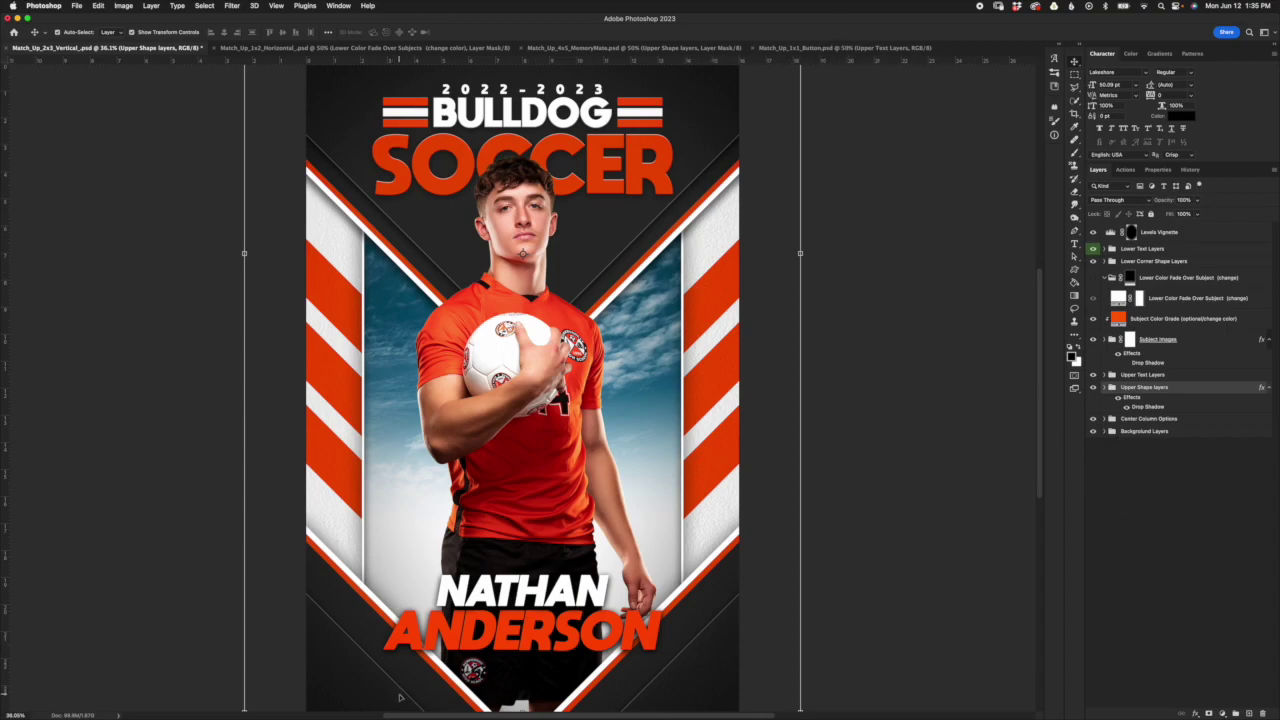
click(1092, 278)
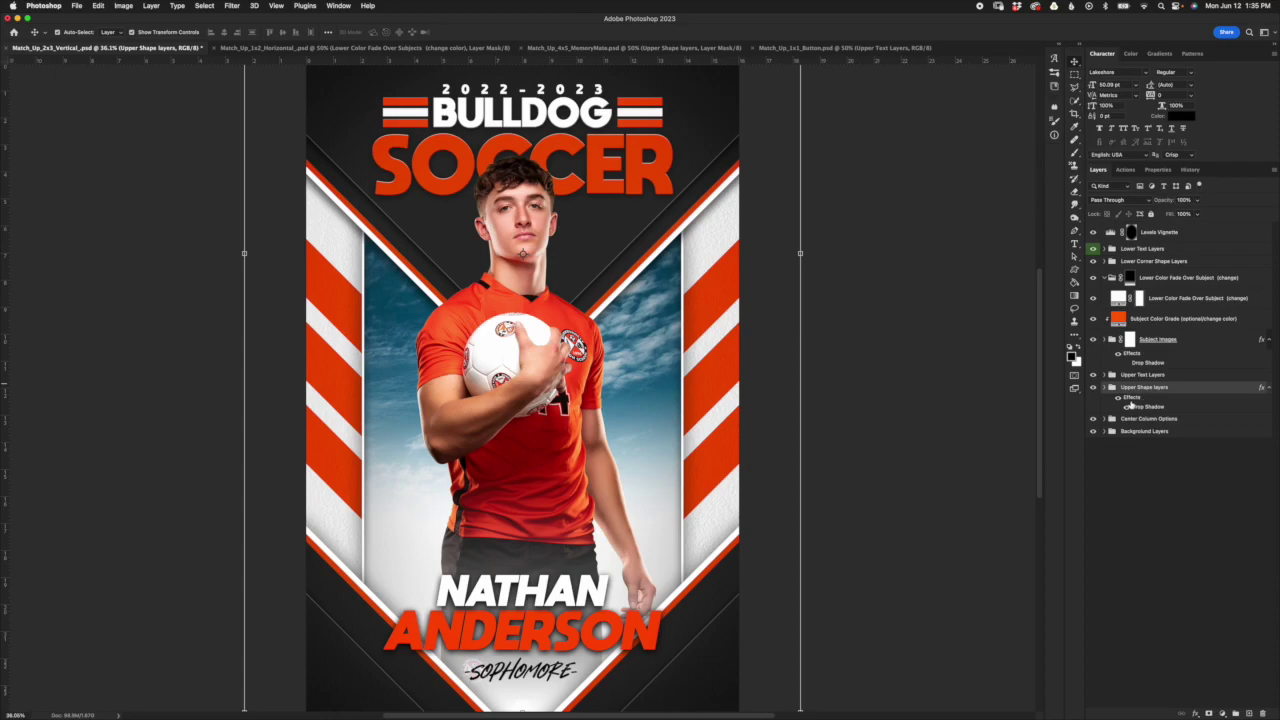
click(1105, 388)
click(1168, 424)
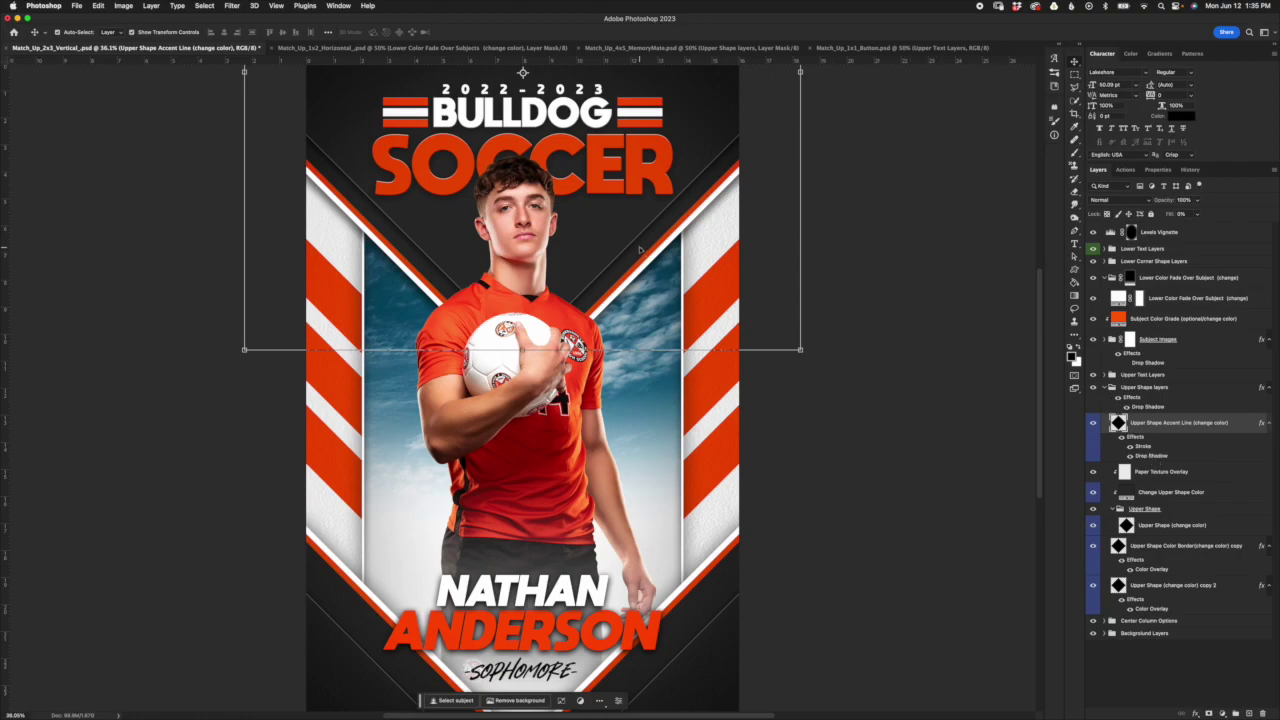
key(super+equal)
key(super+equal)
key(super+equal)
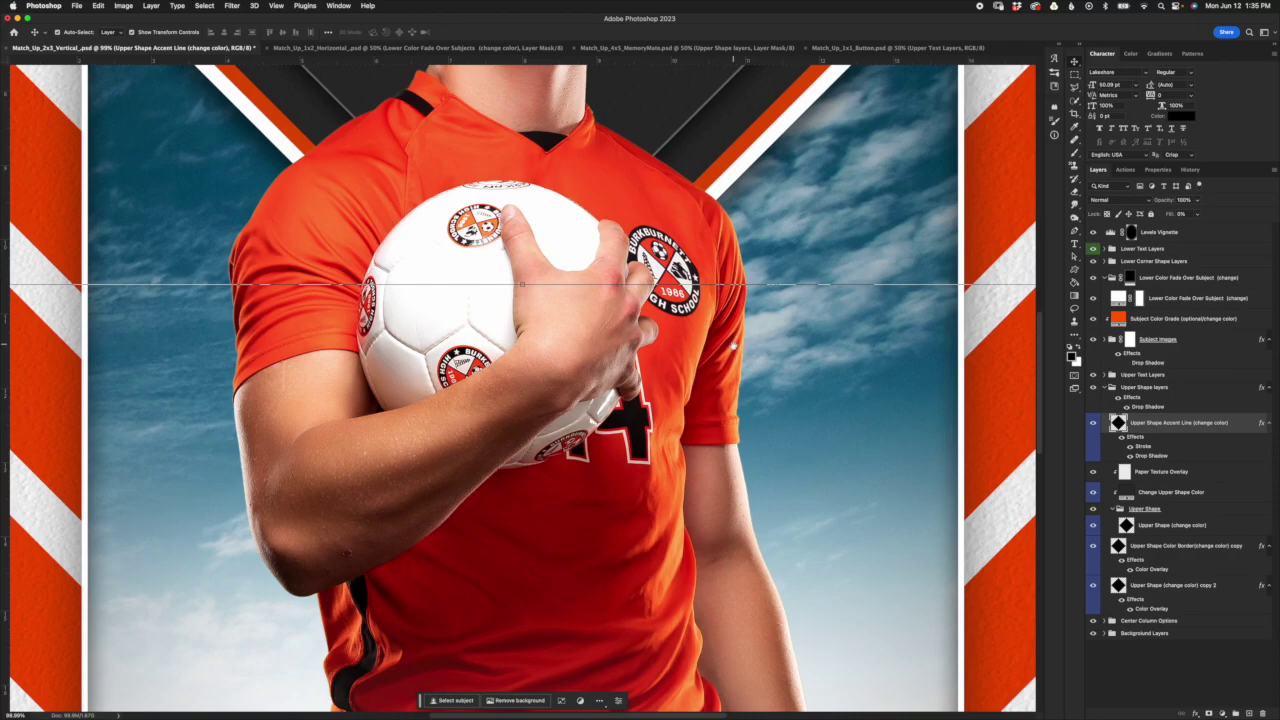
scroll(733, 343, up, 5)
scroll(733, 343, right, 4)
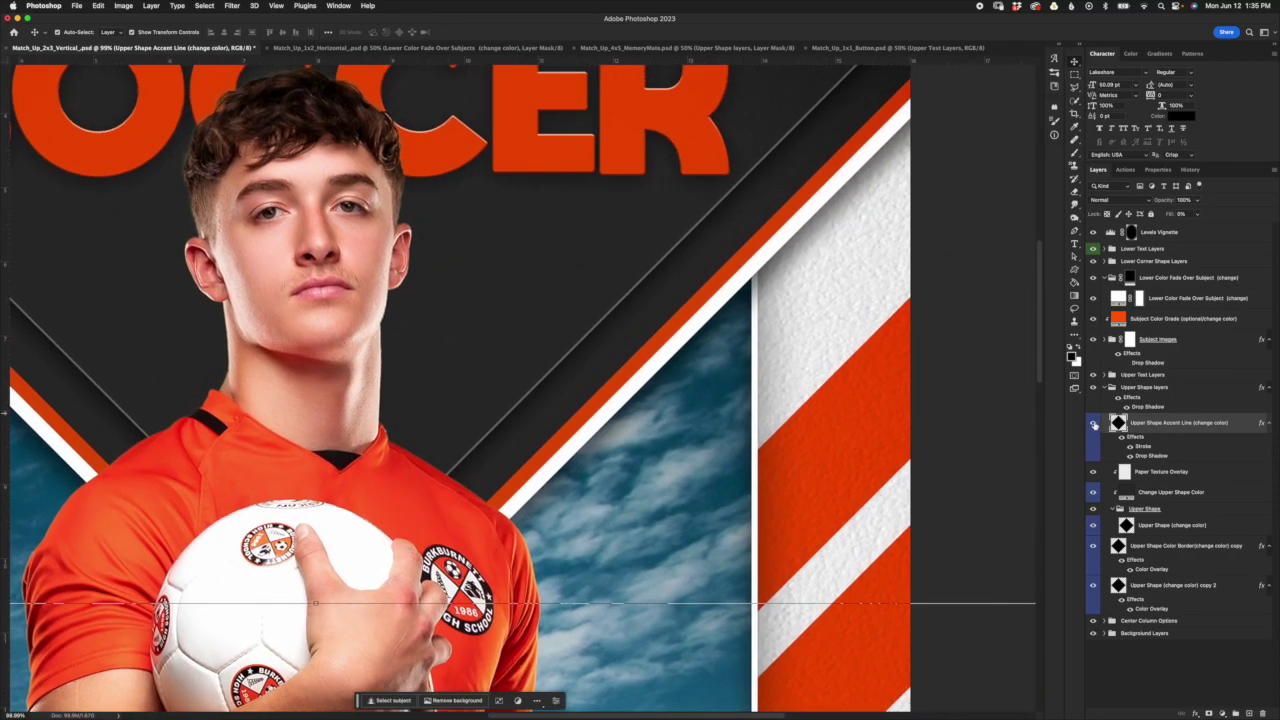
click(1093, 423)
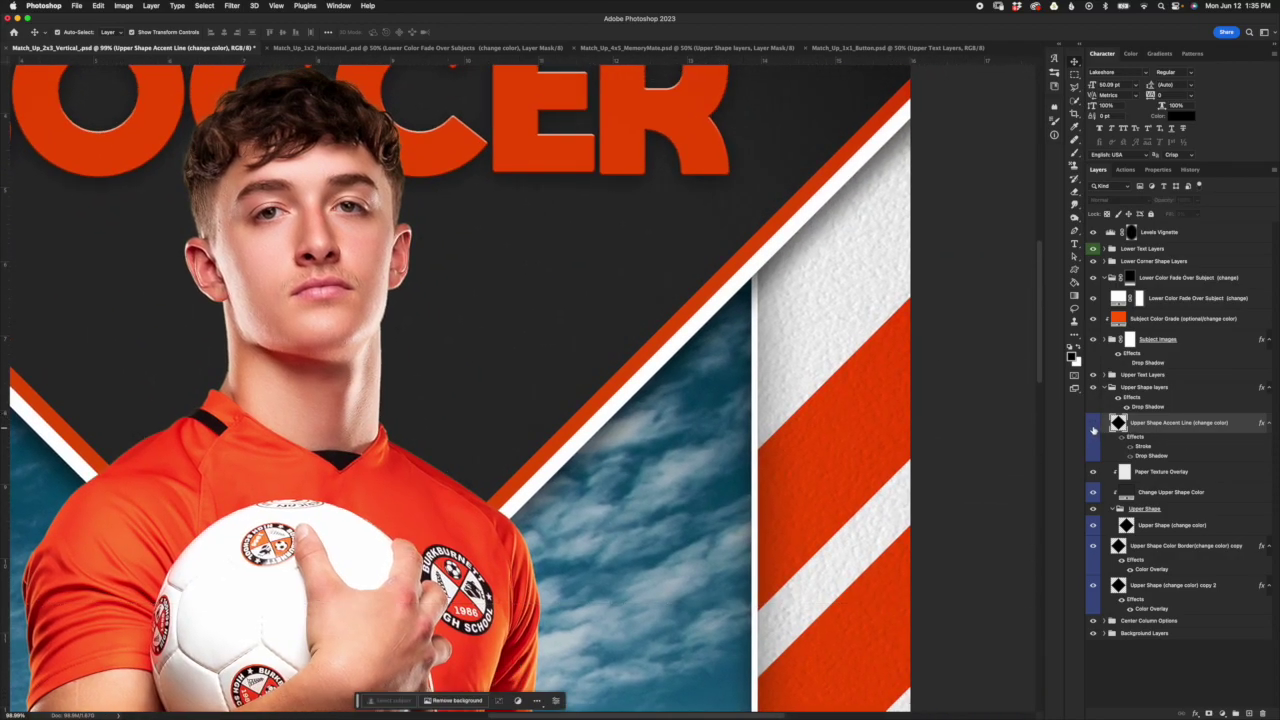
click(1093, 423)
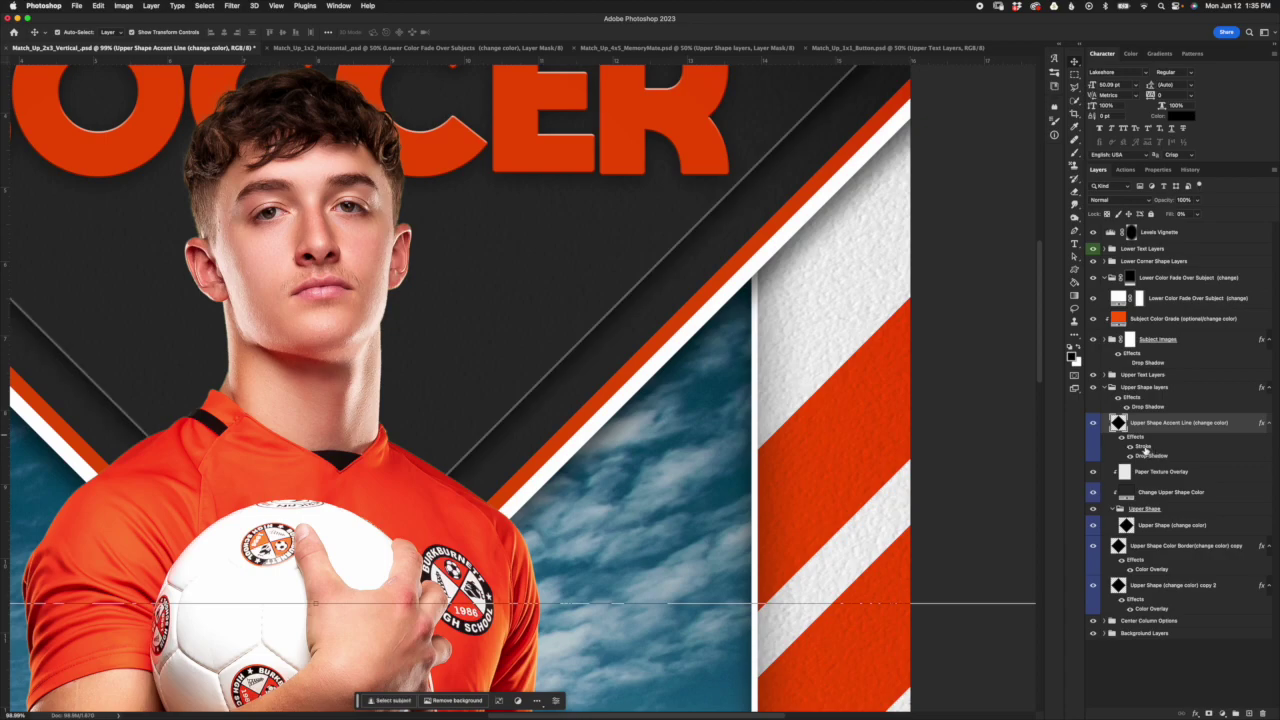
double_click(1143, 447)
click(1048, 274)
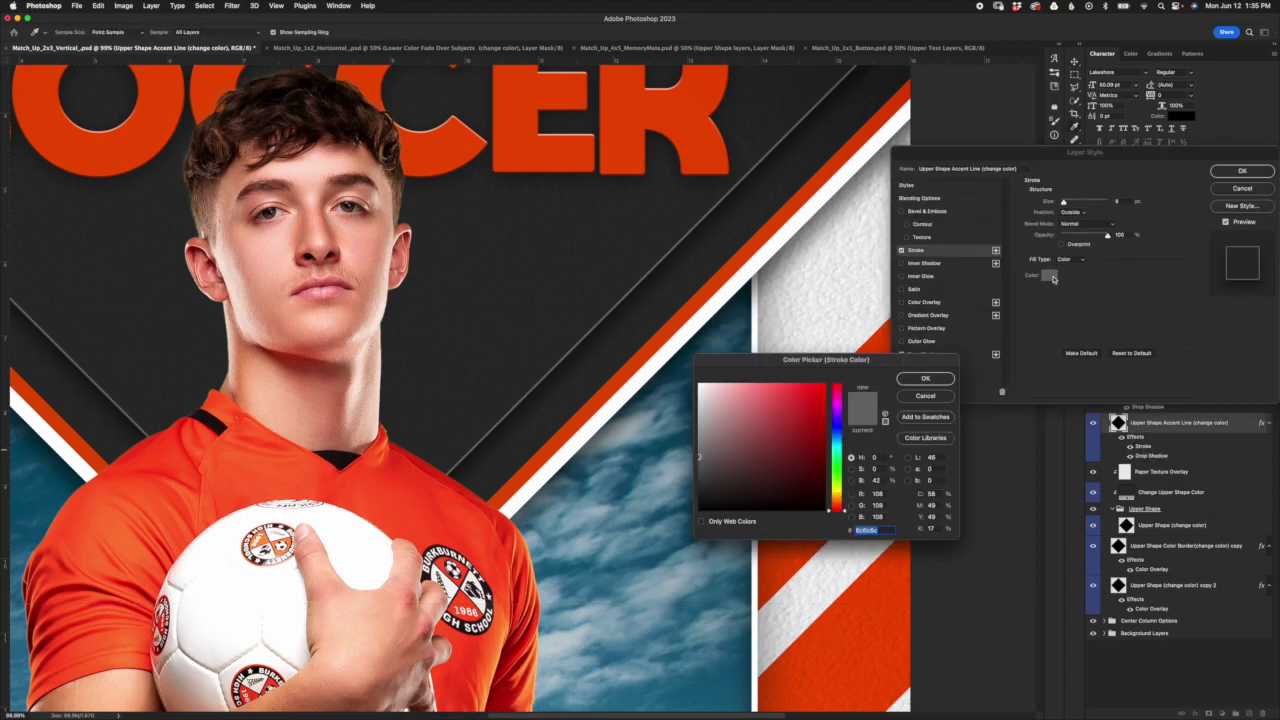
click(930, 396)
drag(1065, 202, 1074, 202)
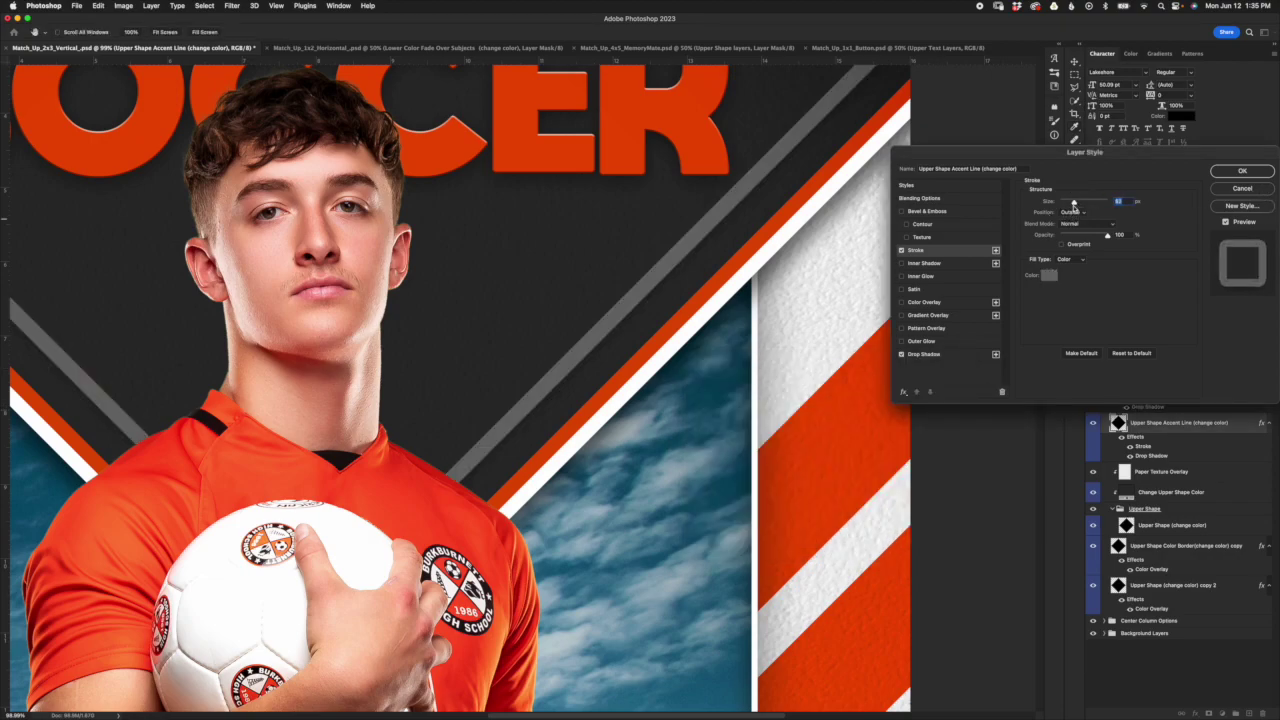
click(1241, 188)
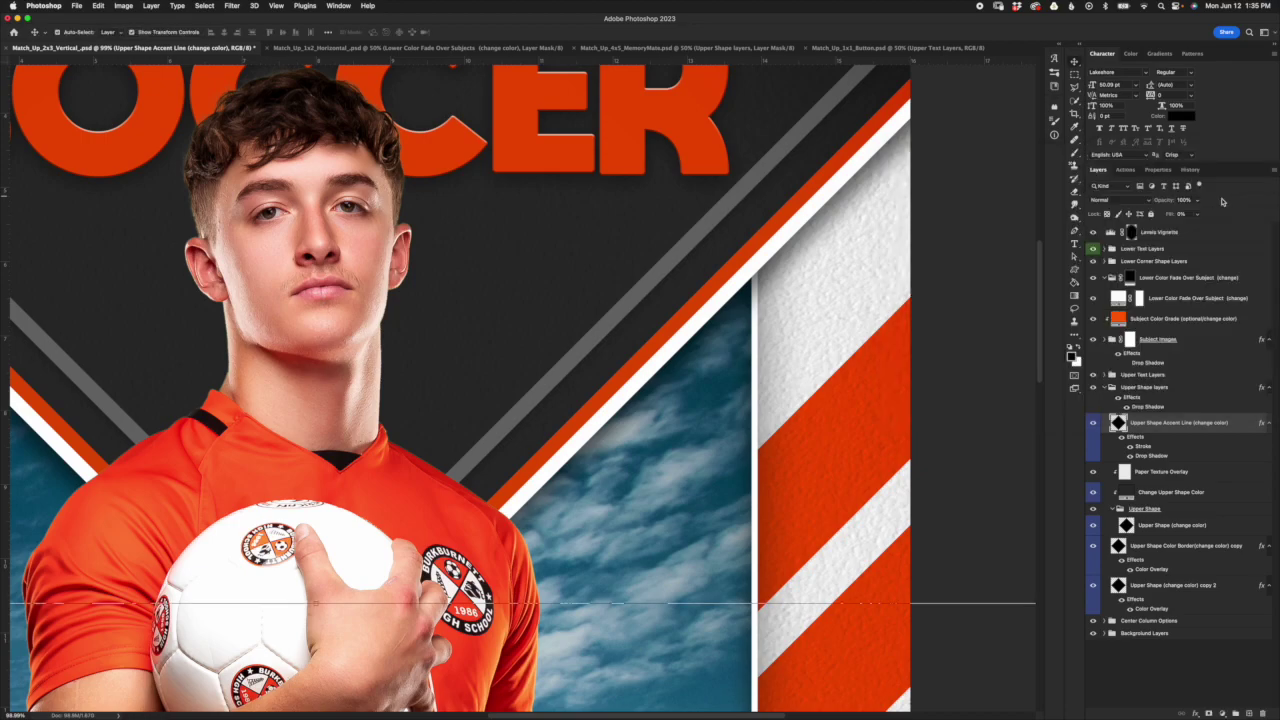
double_click(1151, 456)
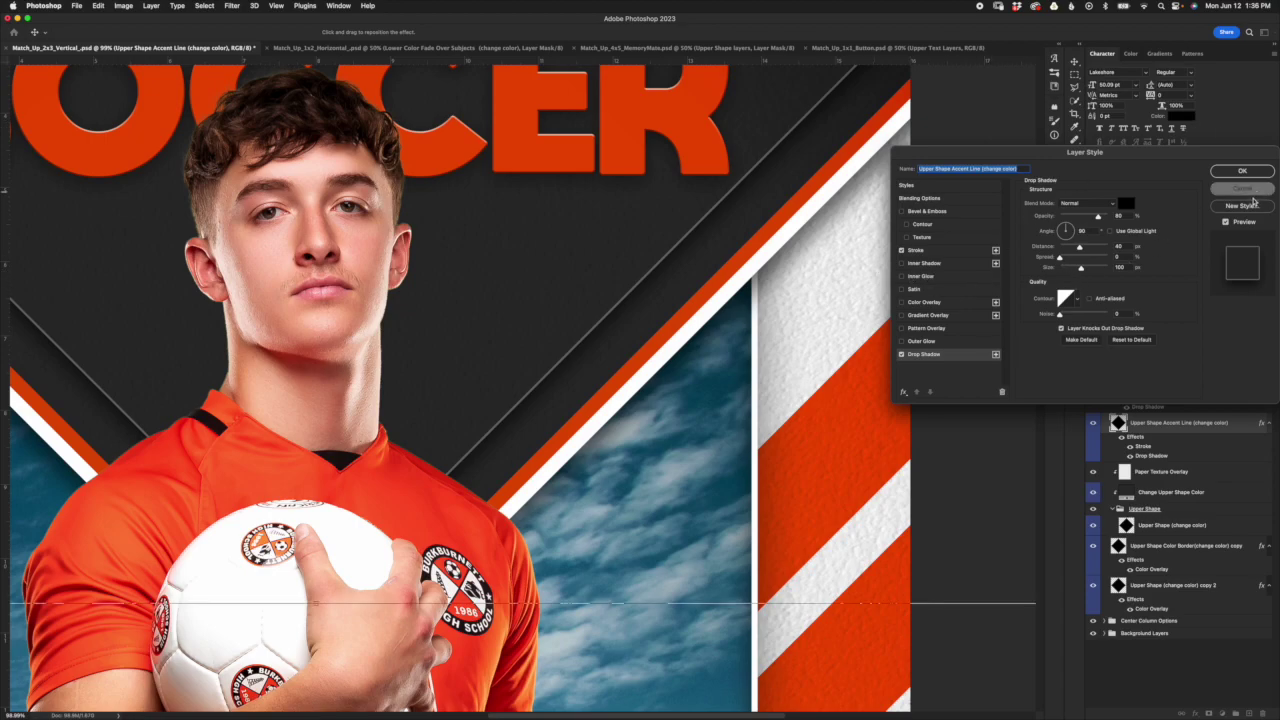
click(1242, 189)
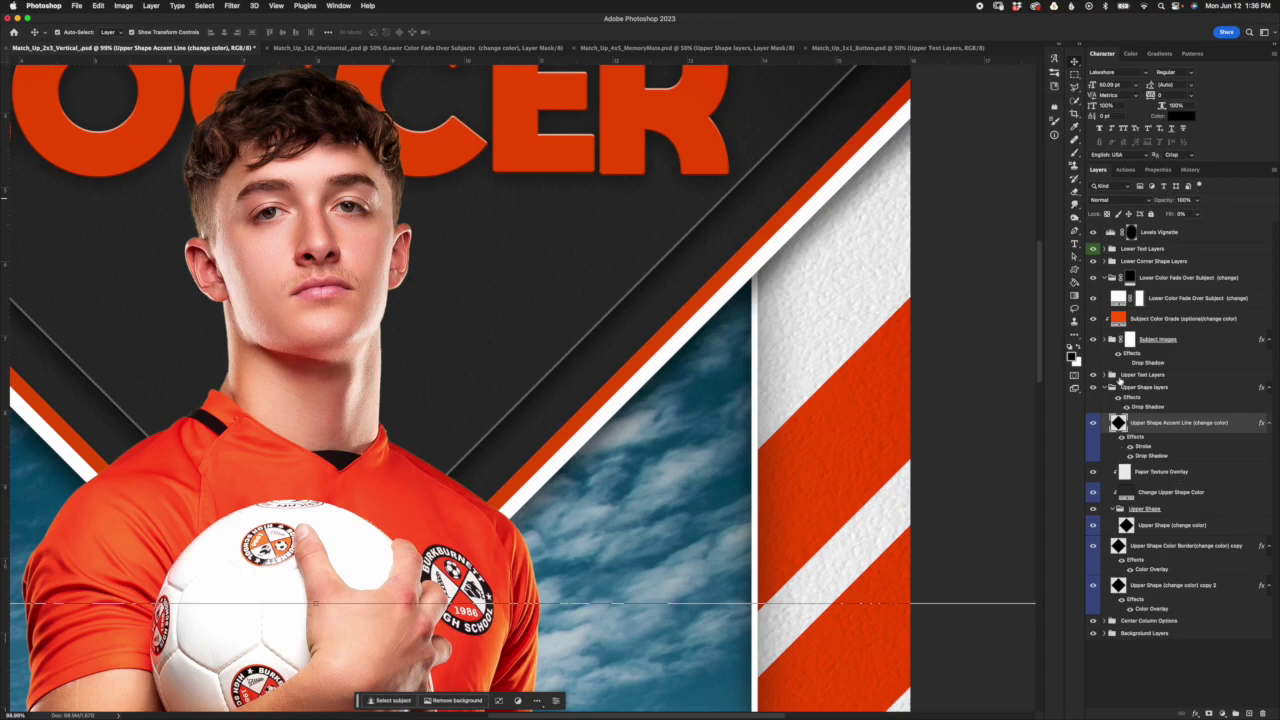
click(1196, 482)
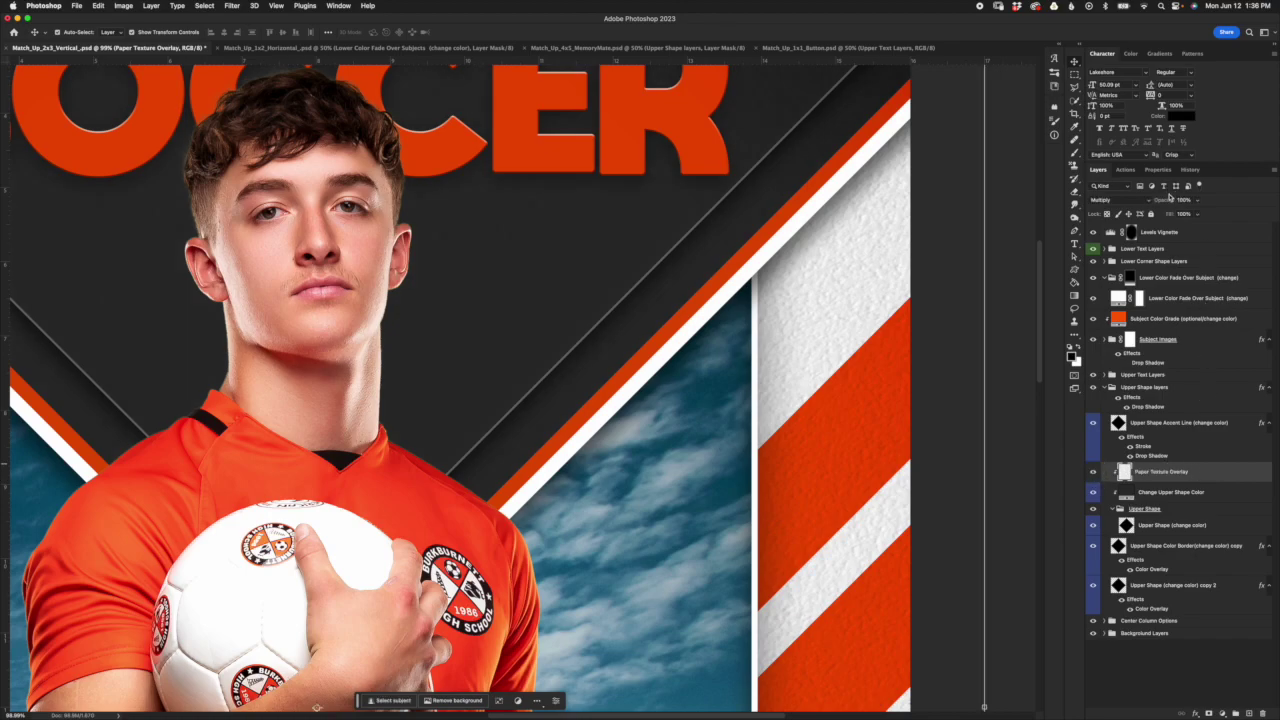
click(1210, 494)
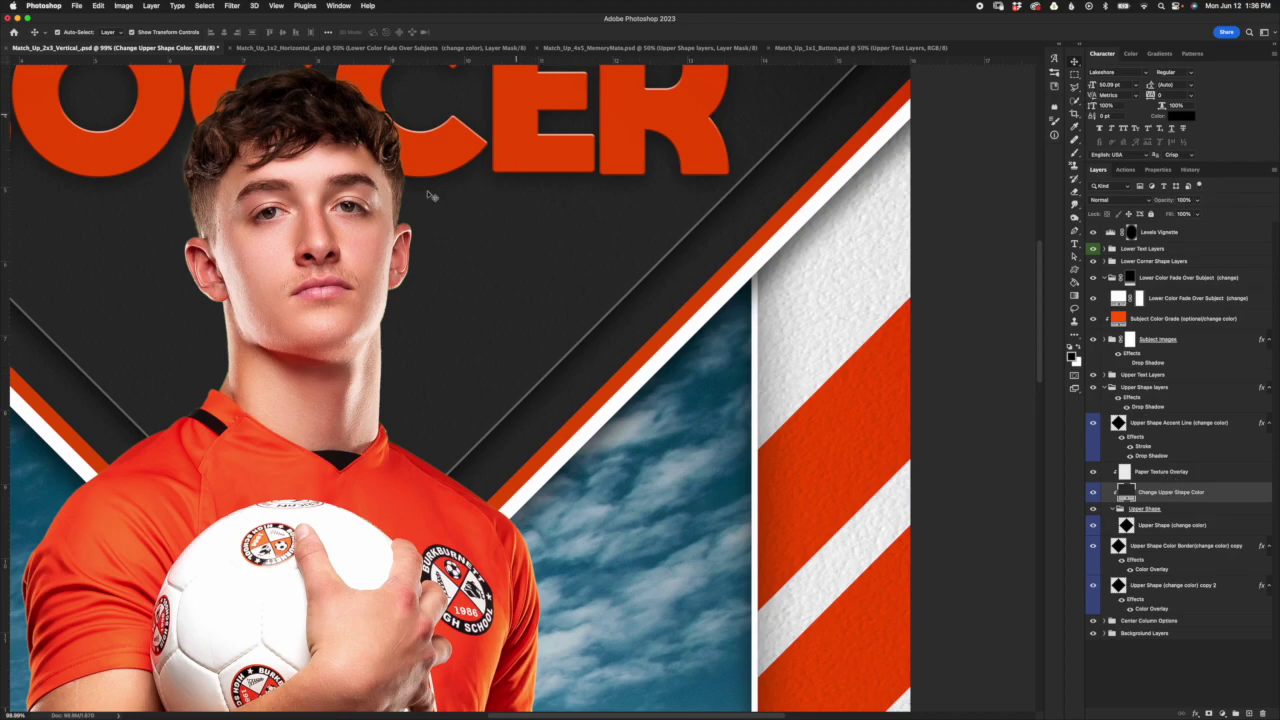
double_click(1126, 491)
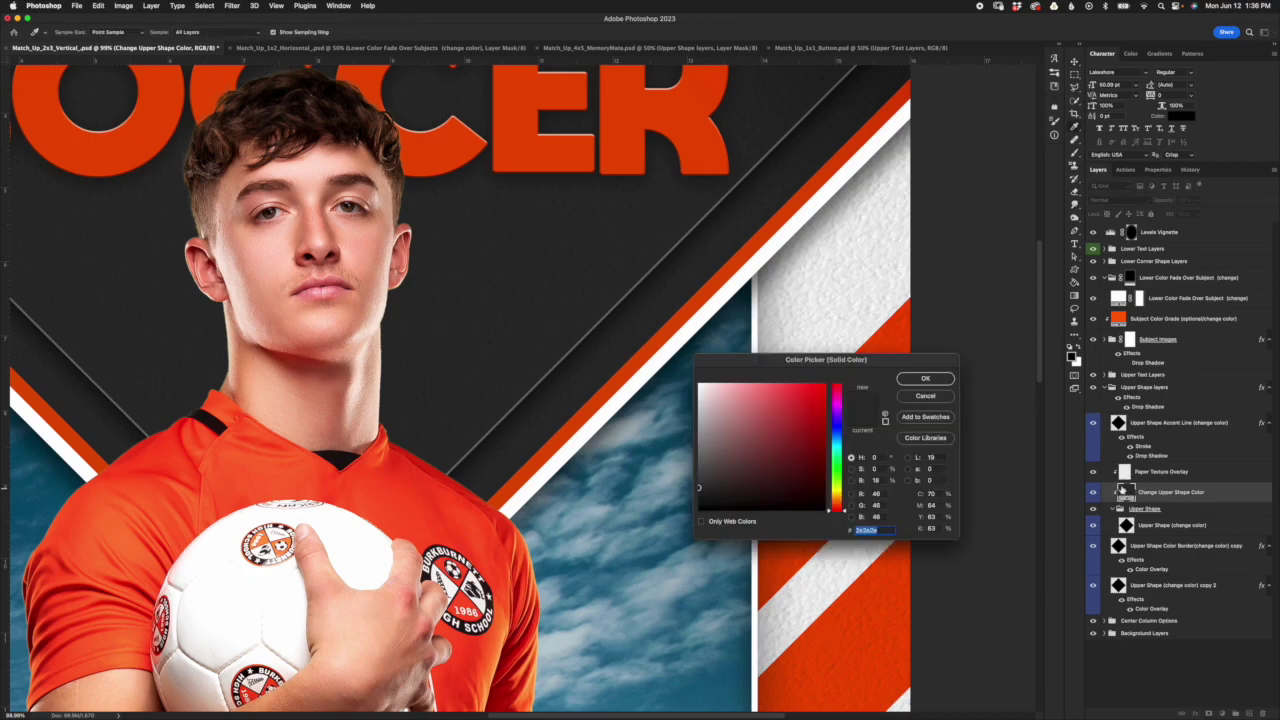
click(705, 403)
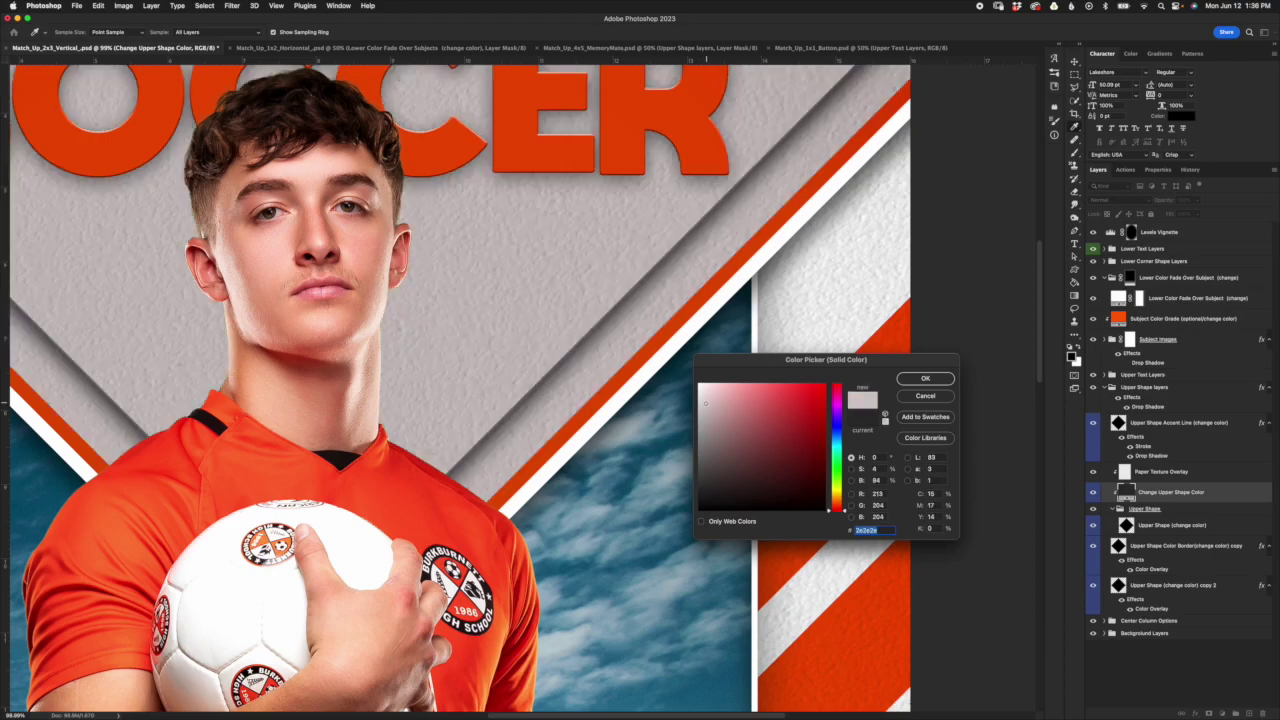
click(940, 398)
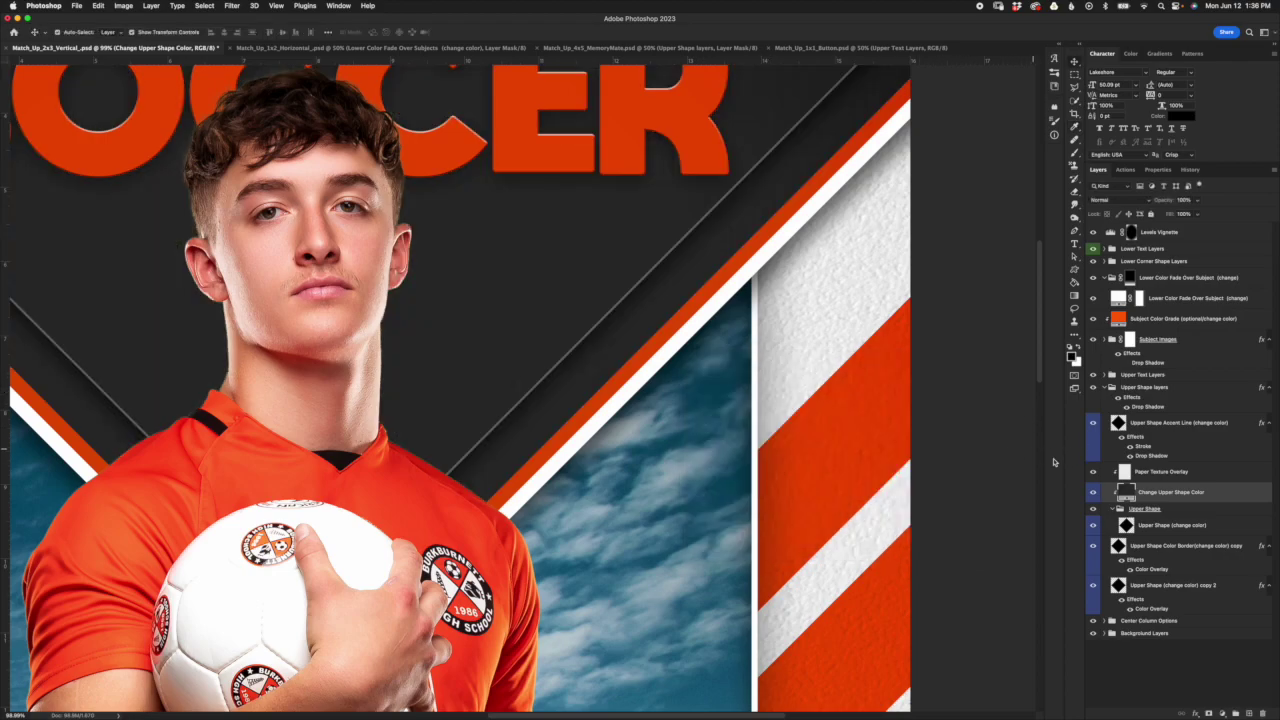
click(1168, 514)
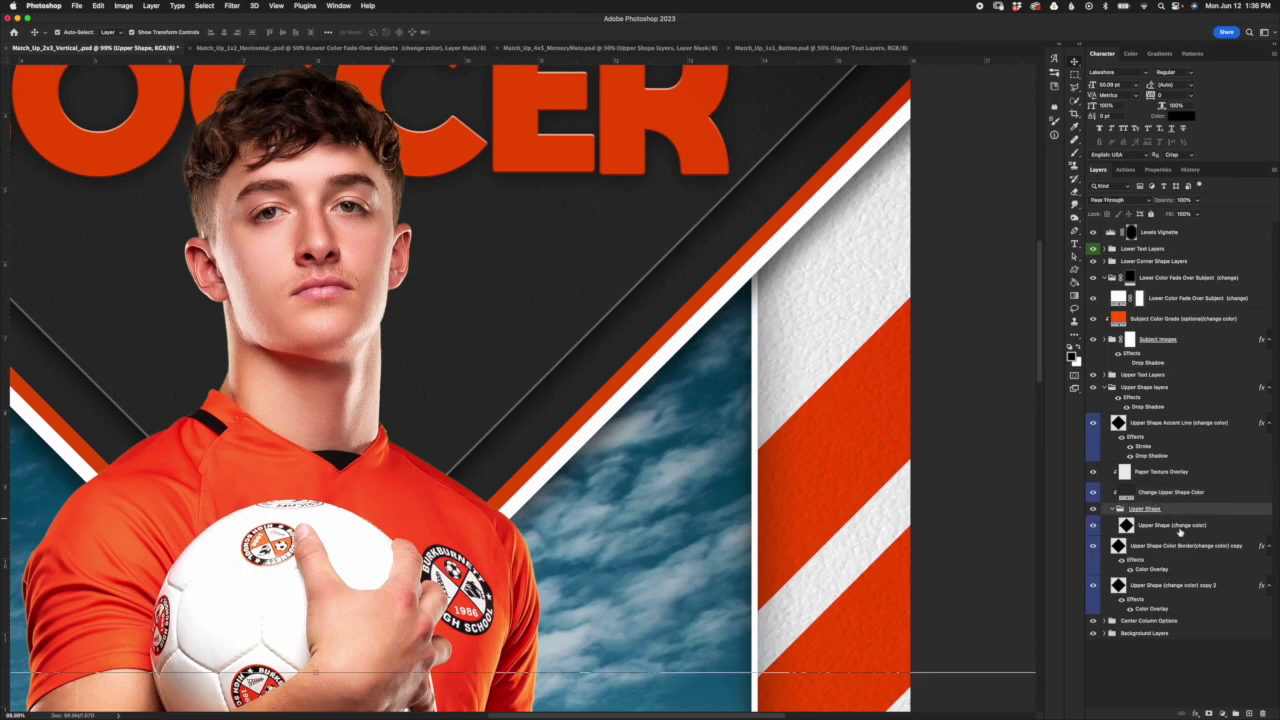
click(1181, 533)
click(1186, 552)
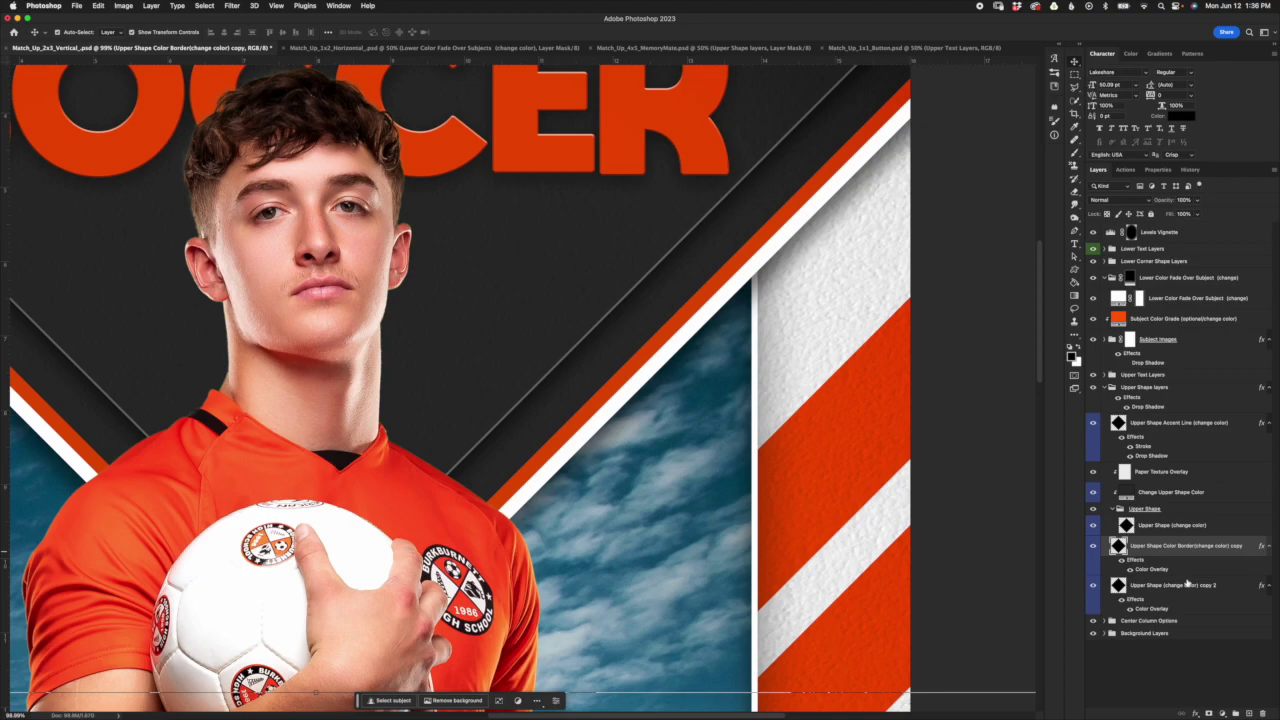
click(1188, 588)
click(1189, 557)
click(1182, 526)
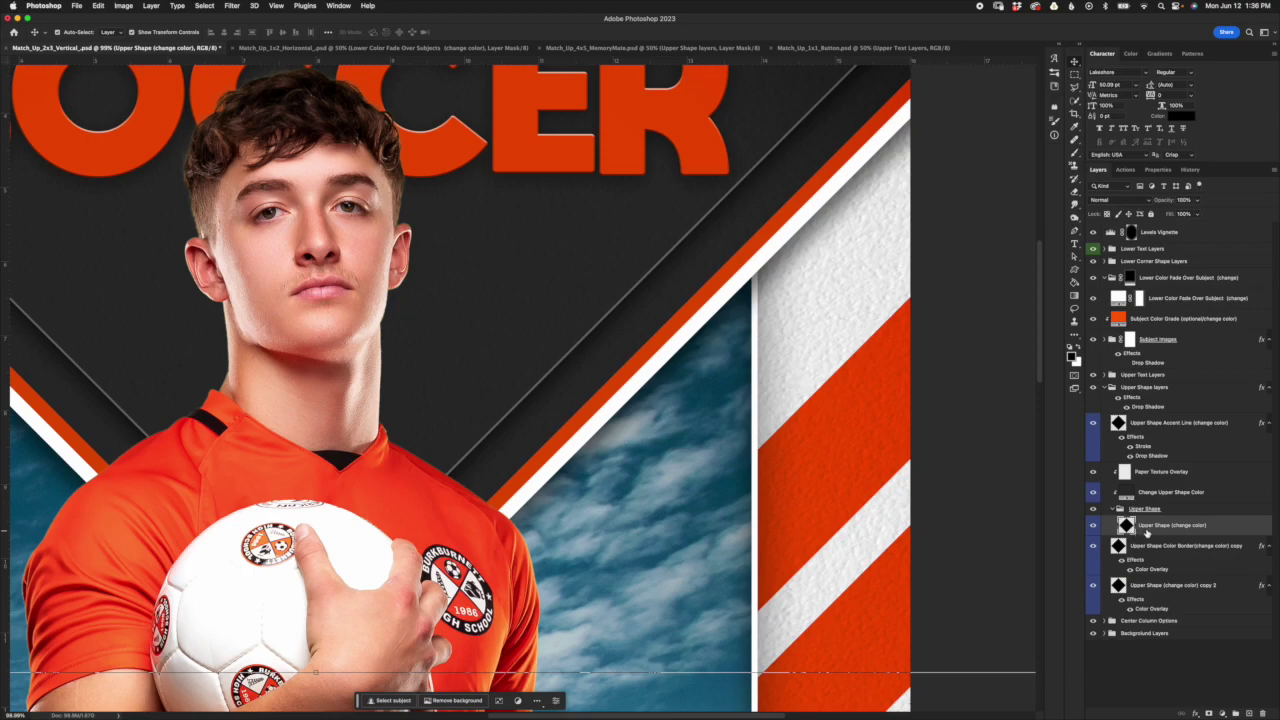
click(1155, 497)
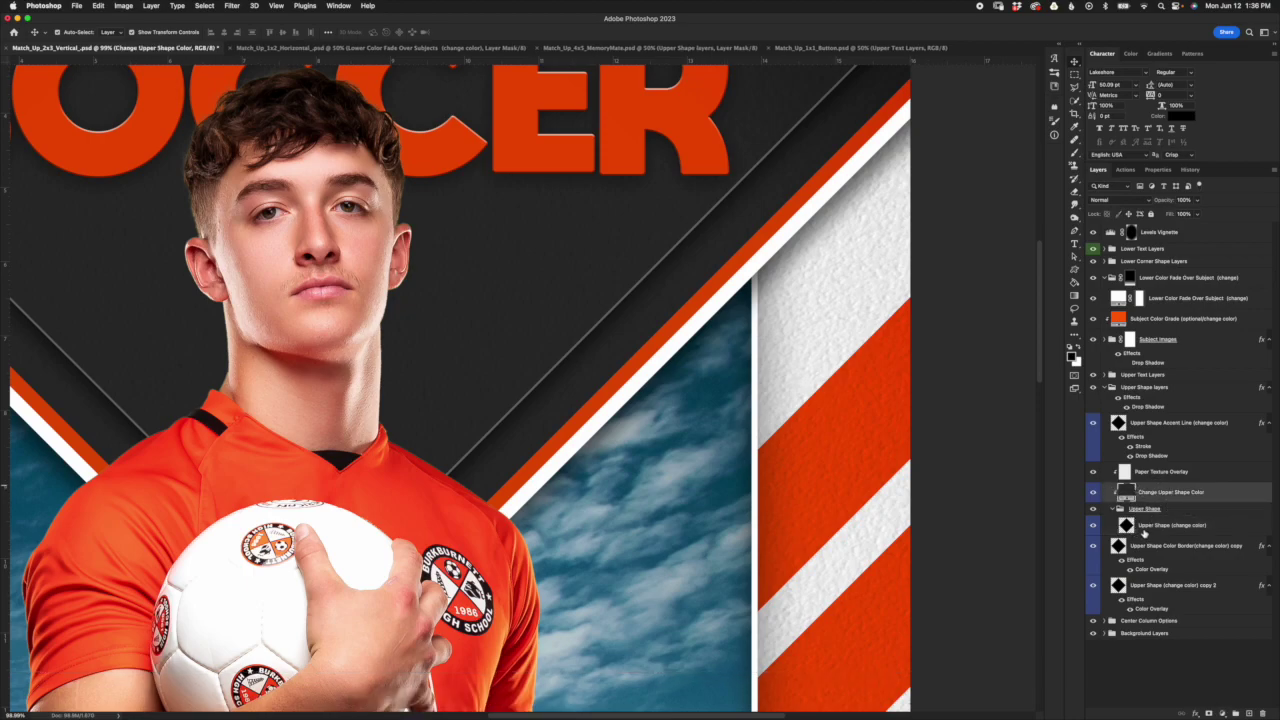
click(1147, 532)
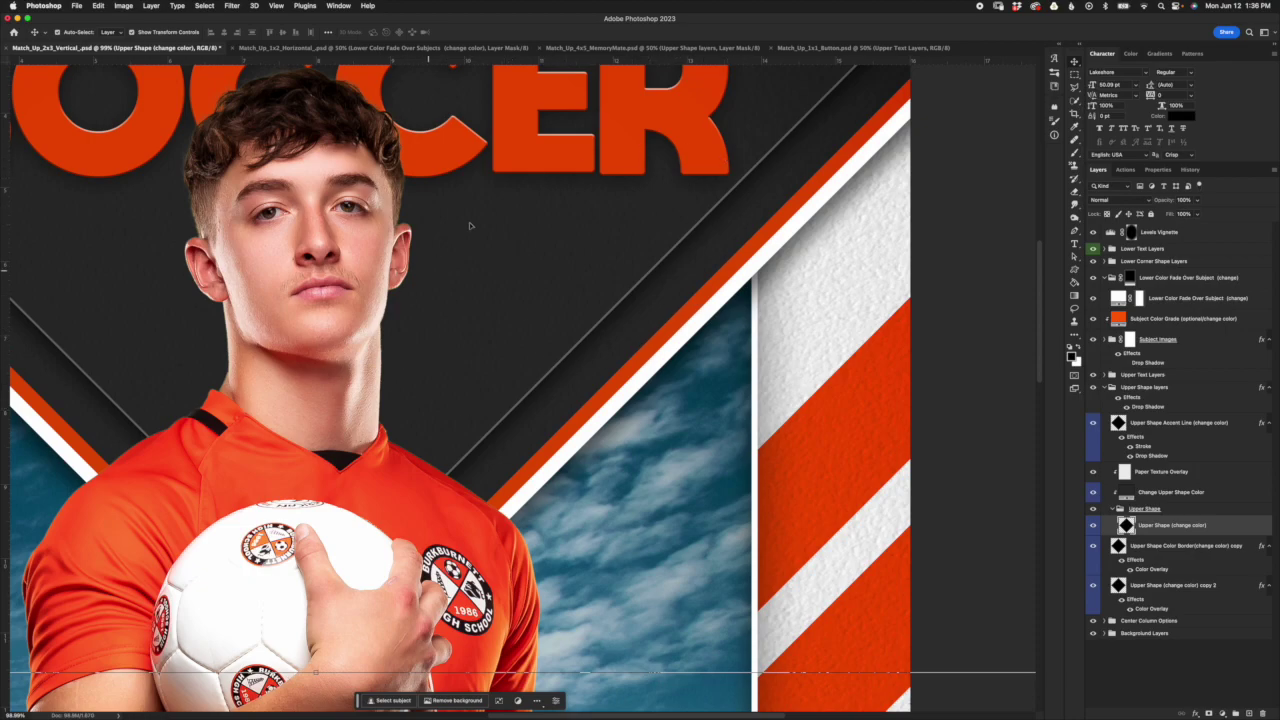
click(1162, 554)
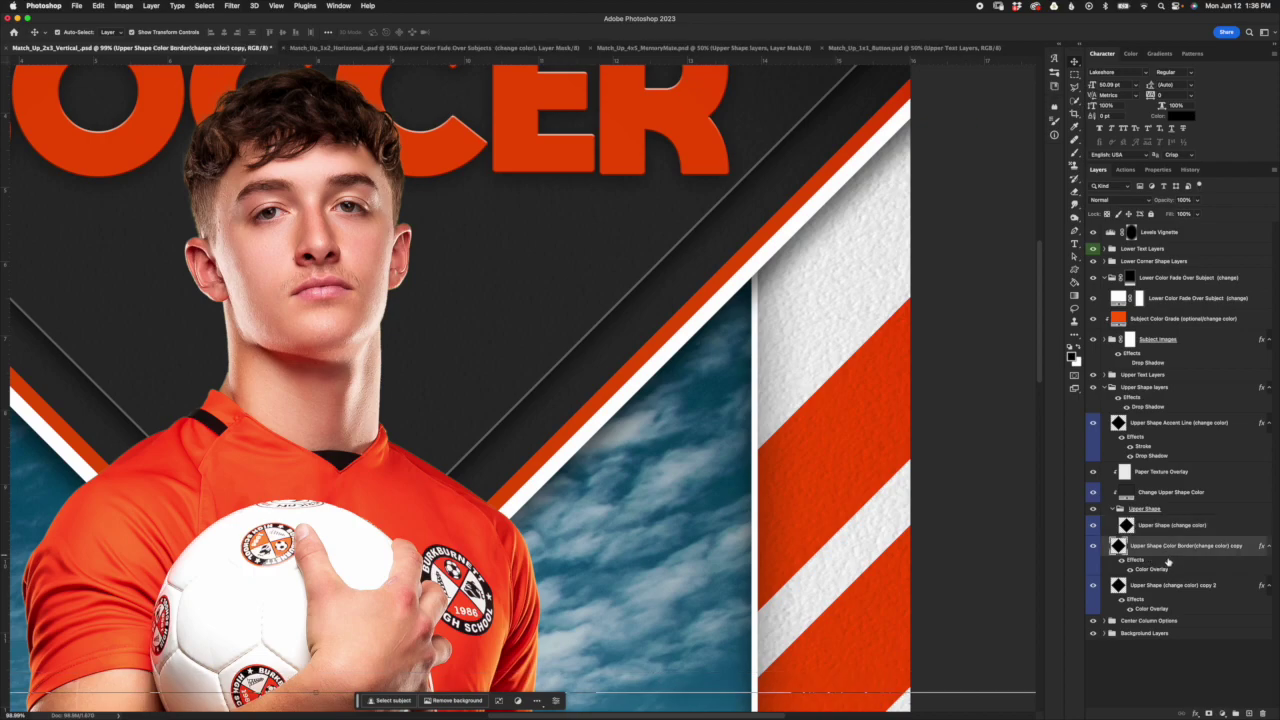
click(1155, 497)
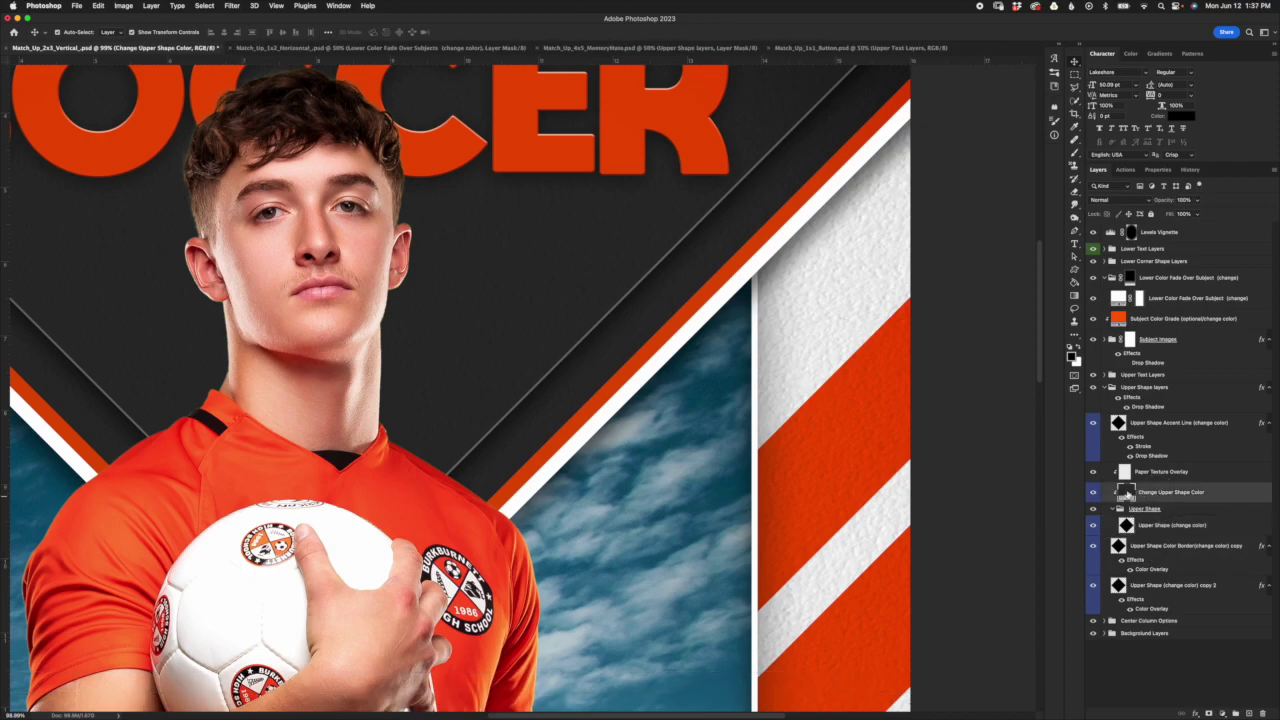
click(1150, 548)
click(1153, 589)
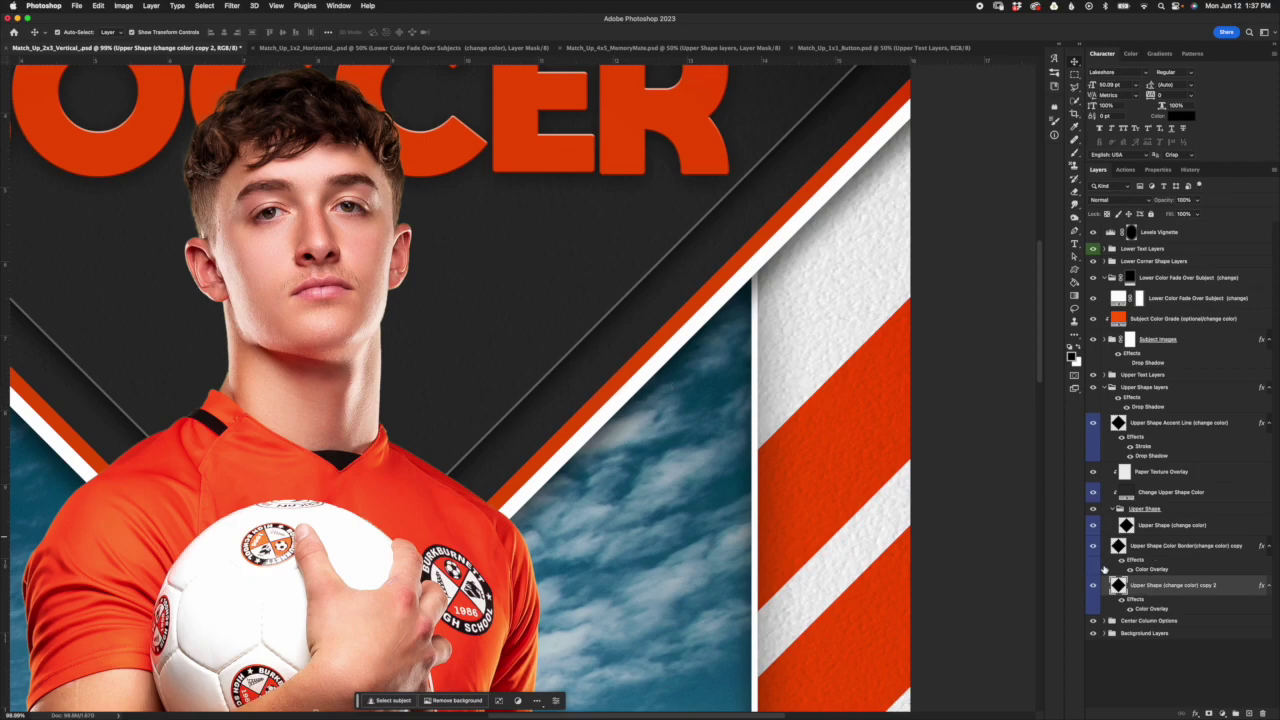
click(1164, 548)
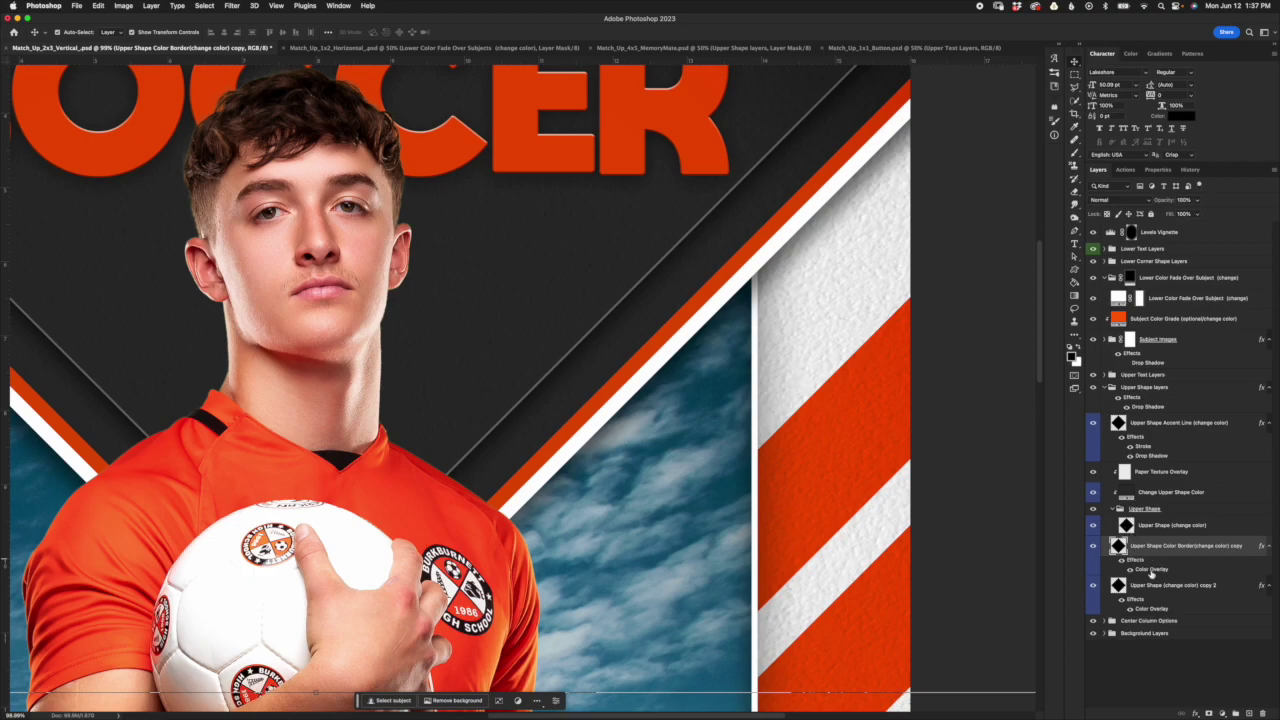
click(1093, 546)
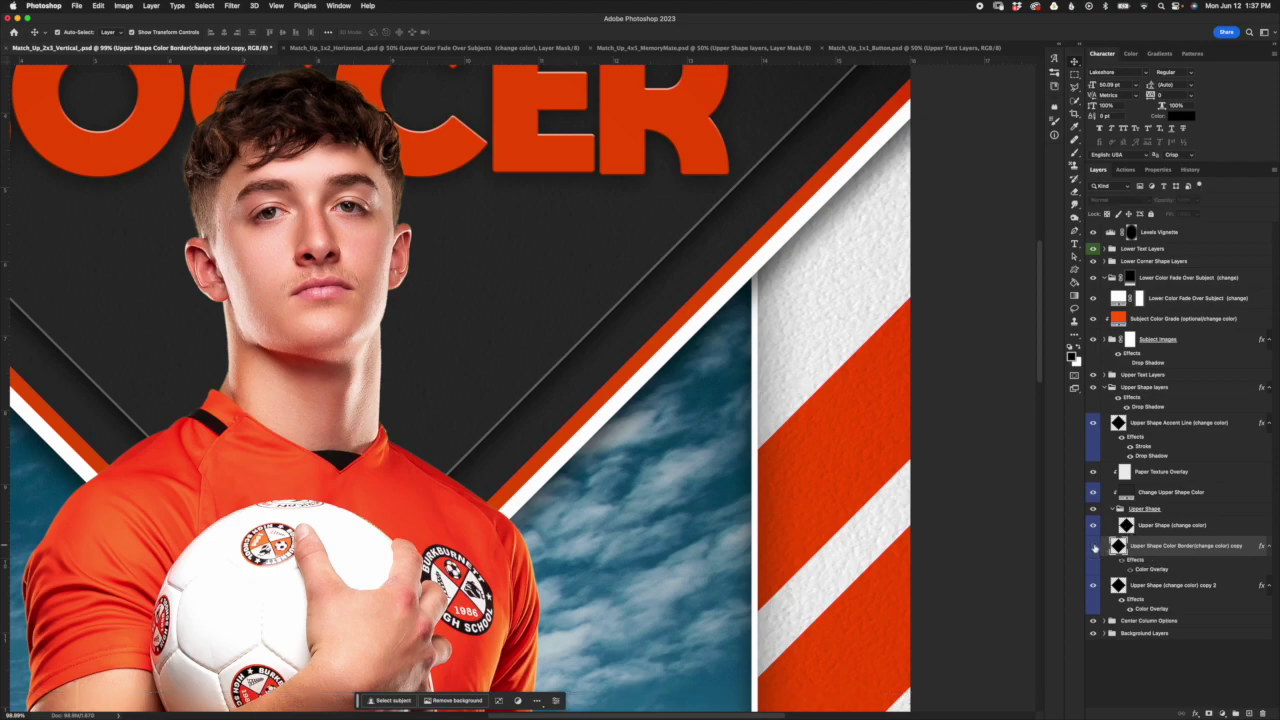
click(1093, 546)
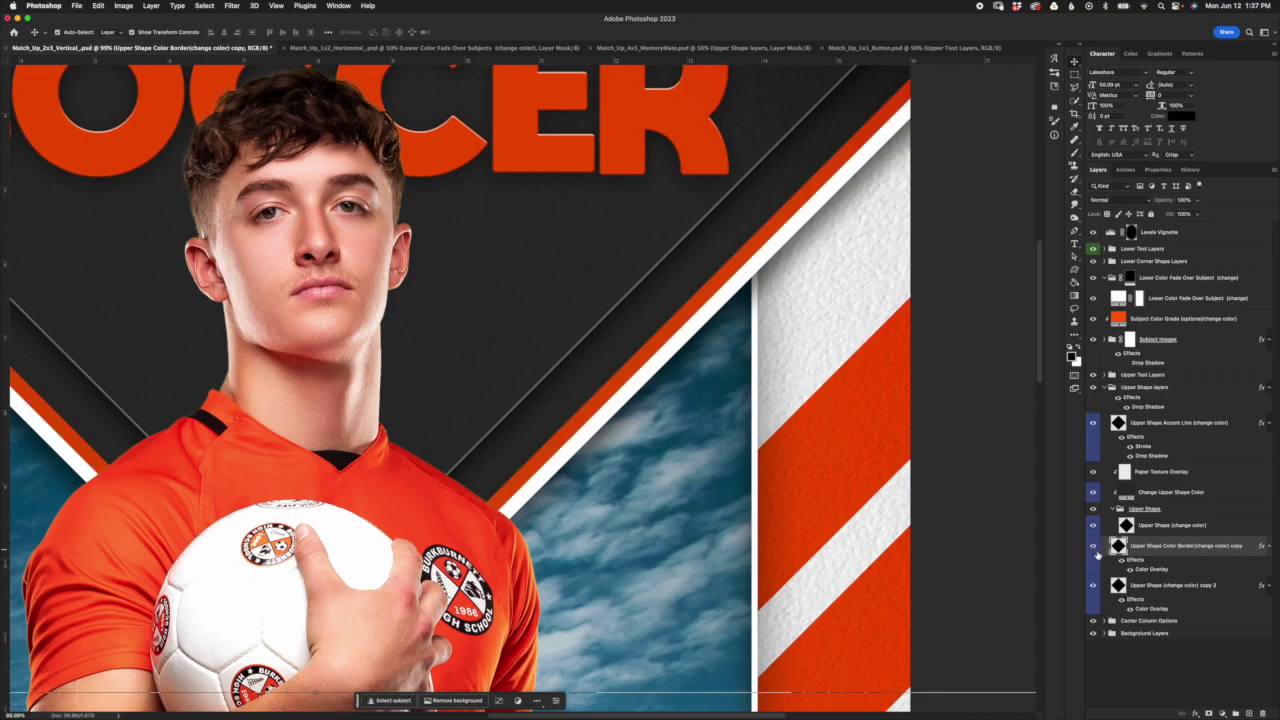
double_click(1145, 569)
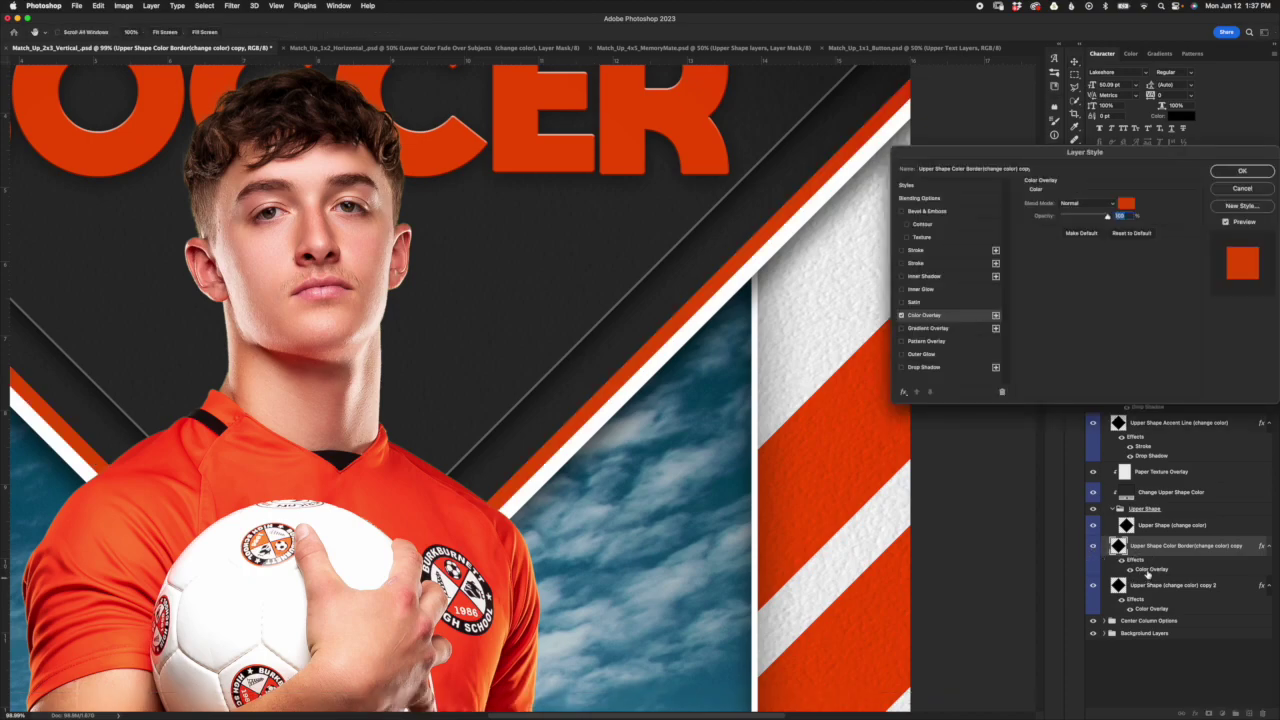
click(1125, 204)
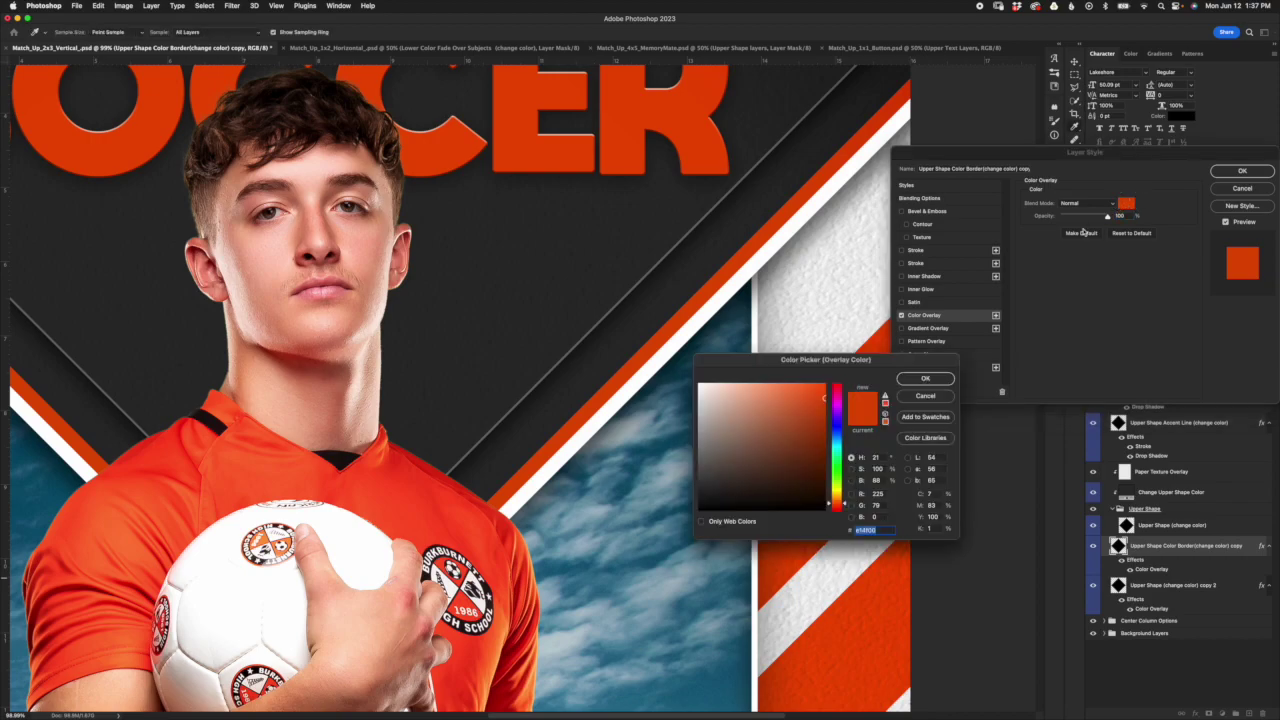
click(945, 375)
click(1264, 189)
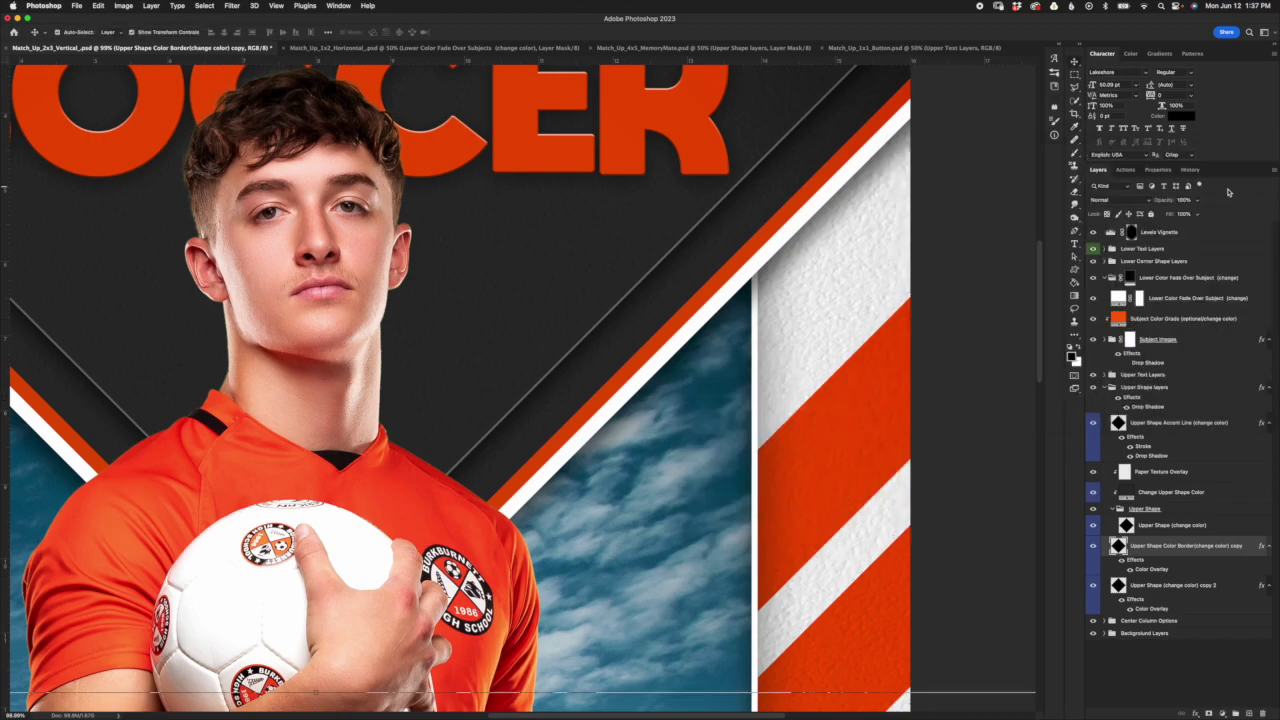
click(1166, 585)
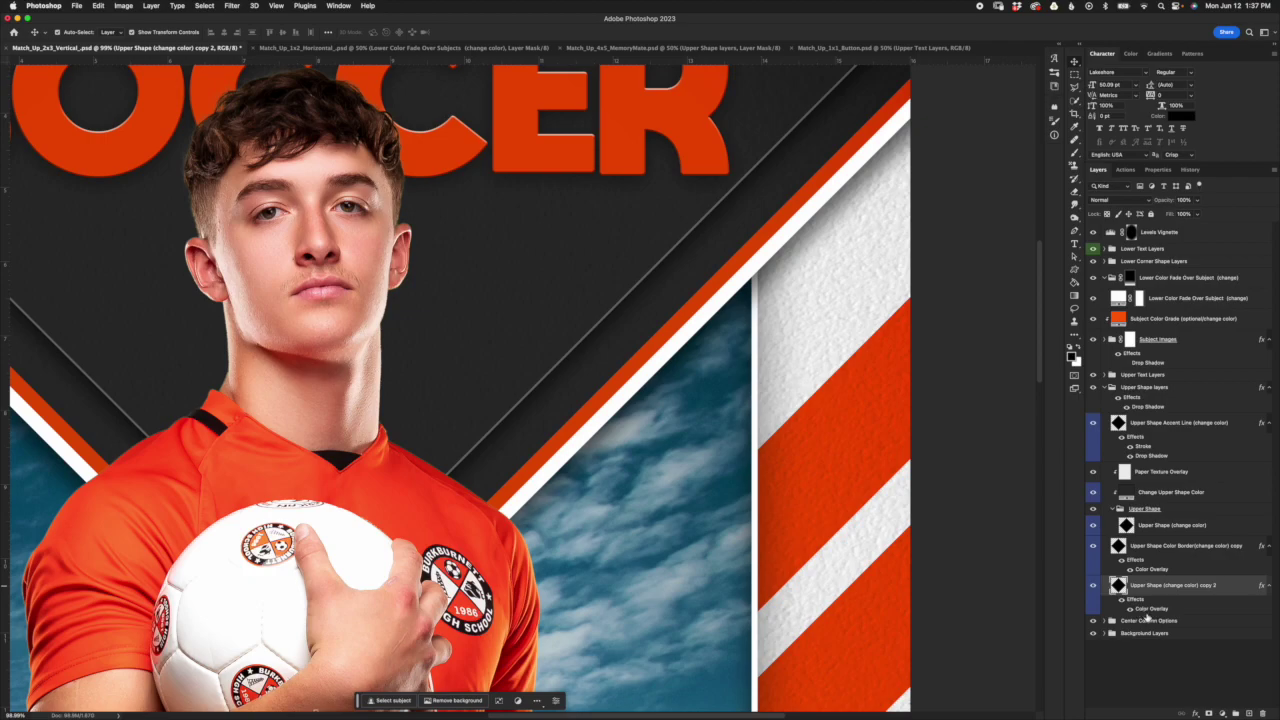
click(1094, 587)
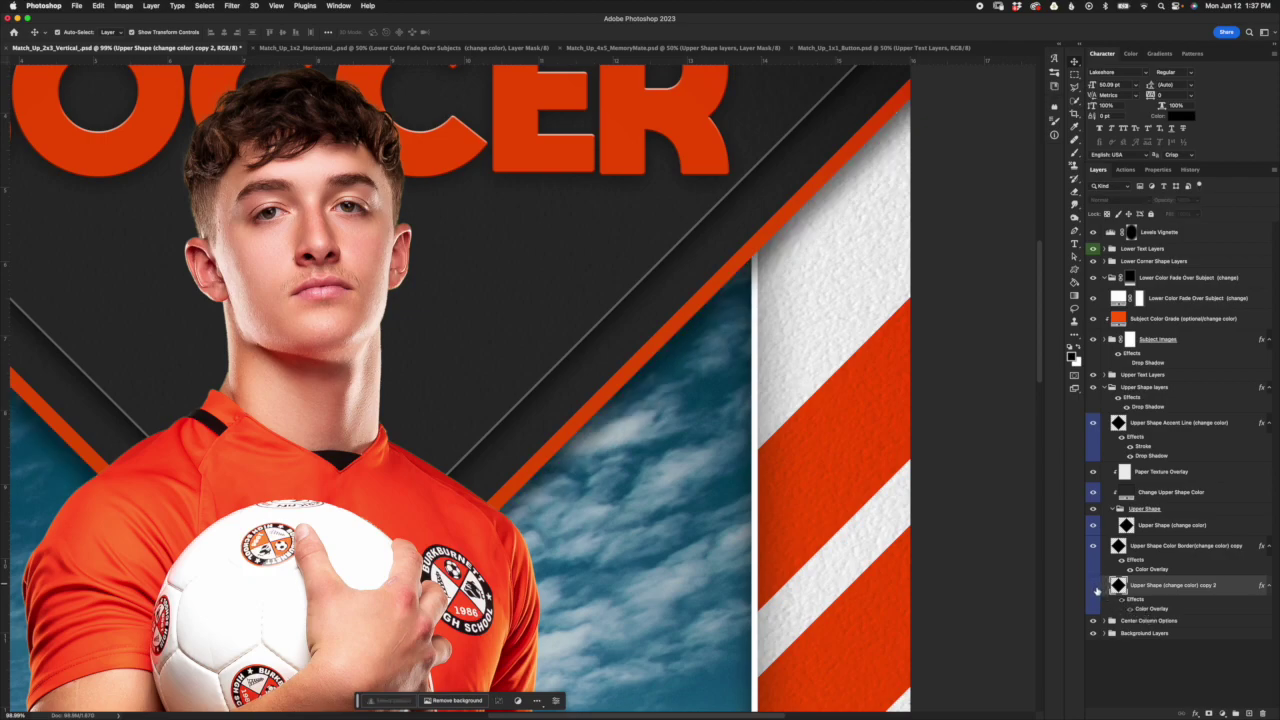
click(1094, 587)
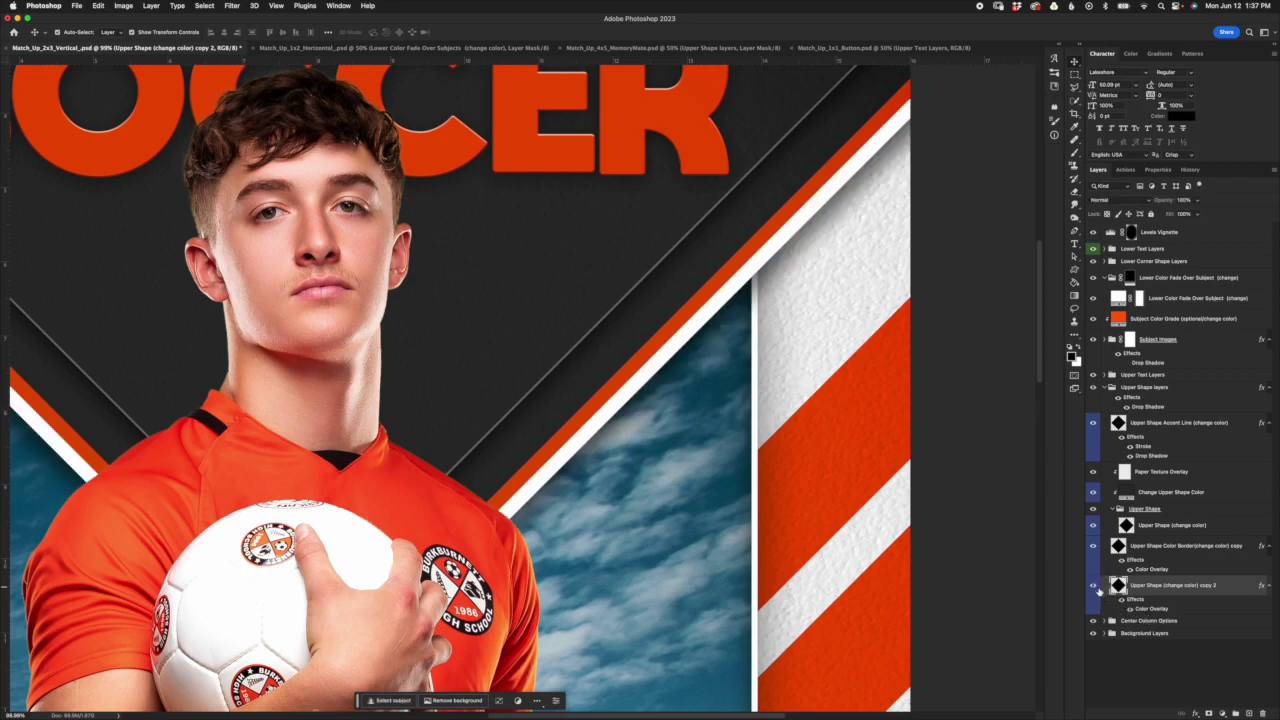
click(1094, 587)
click(1094, 587)
double_click(1148, 608)
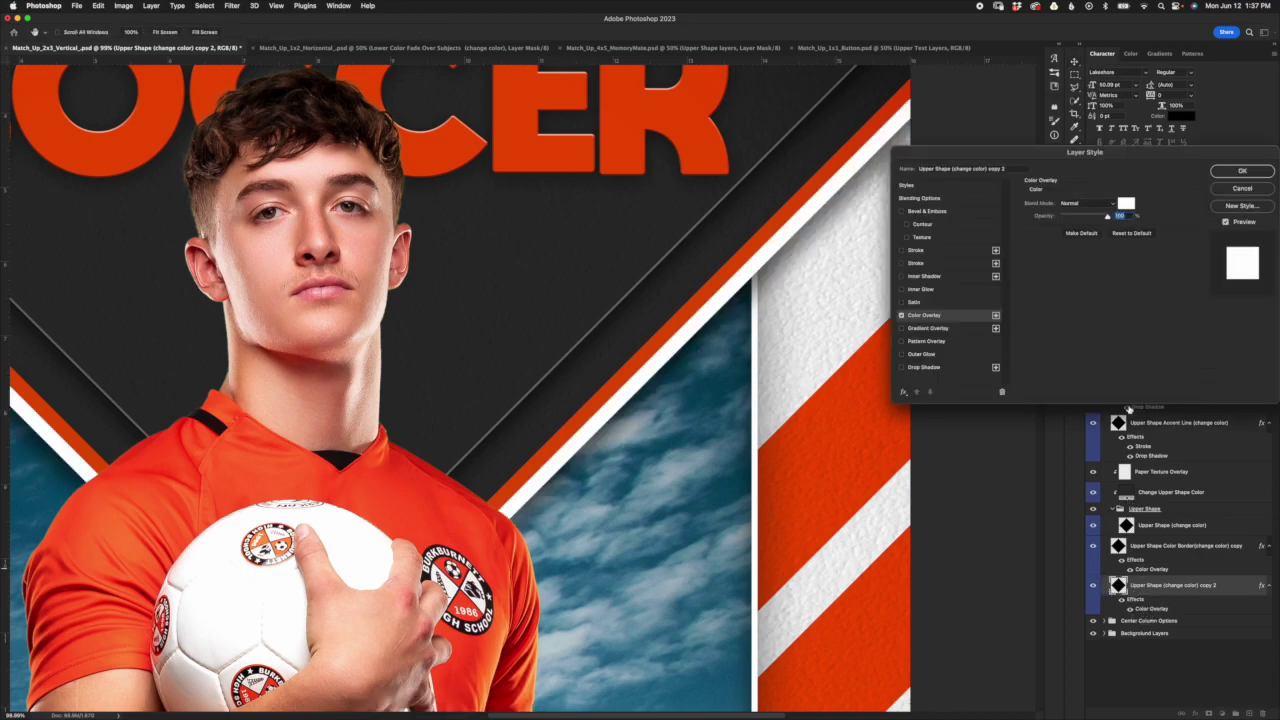
click(1239, 190)
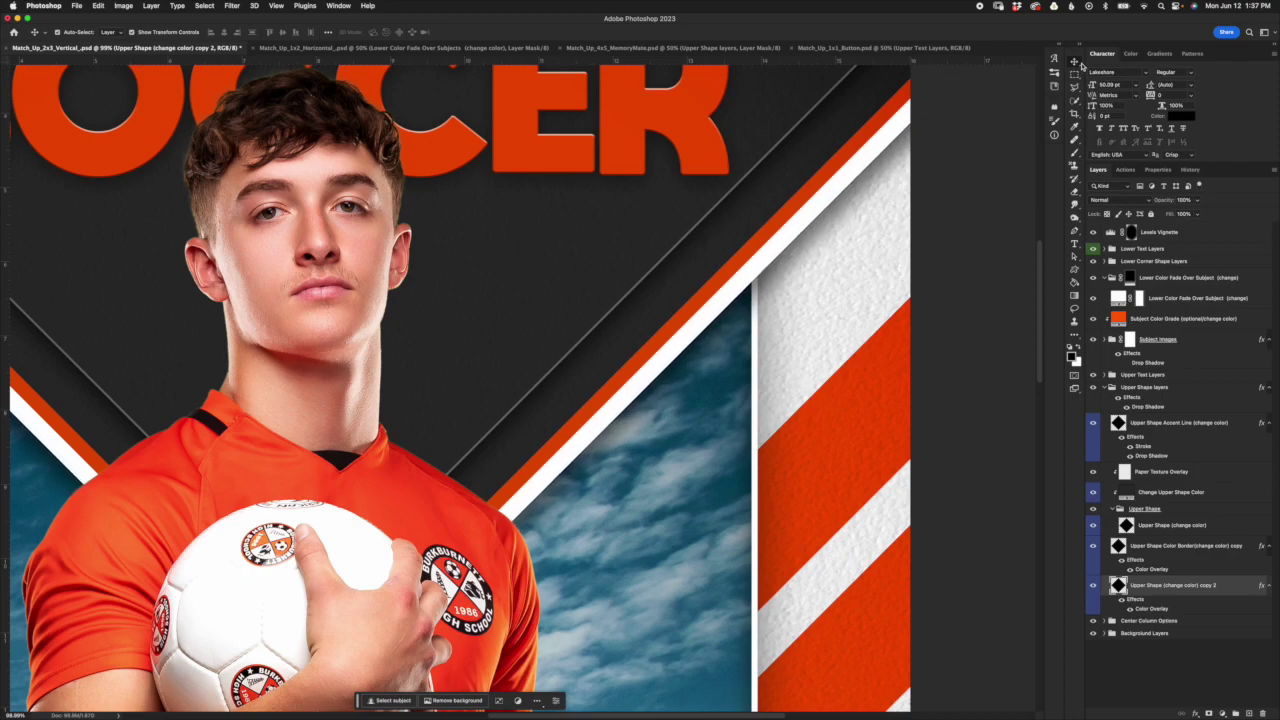
click(1167, 552)
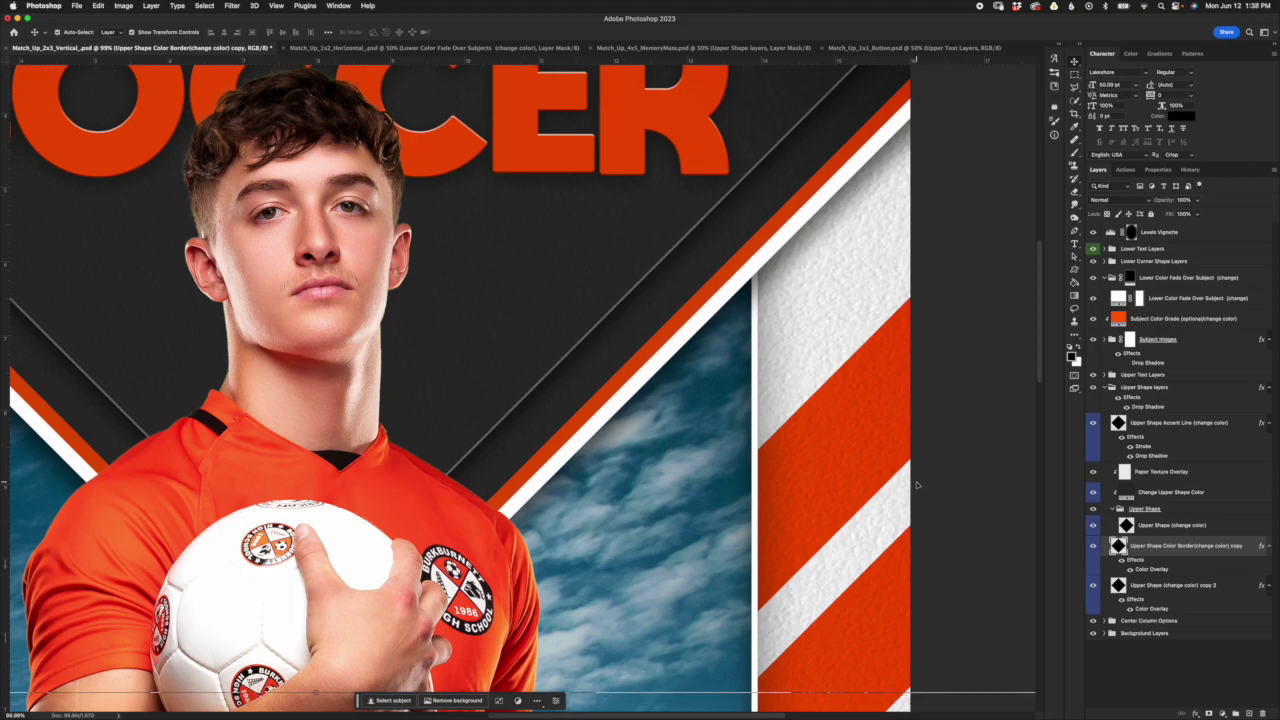
click(1168, 586)
click(1178, 548)
click(1180, 427)
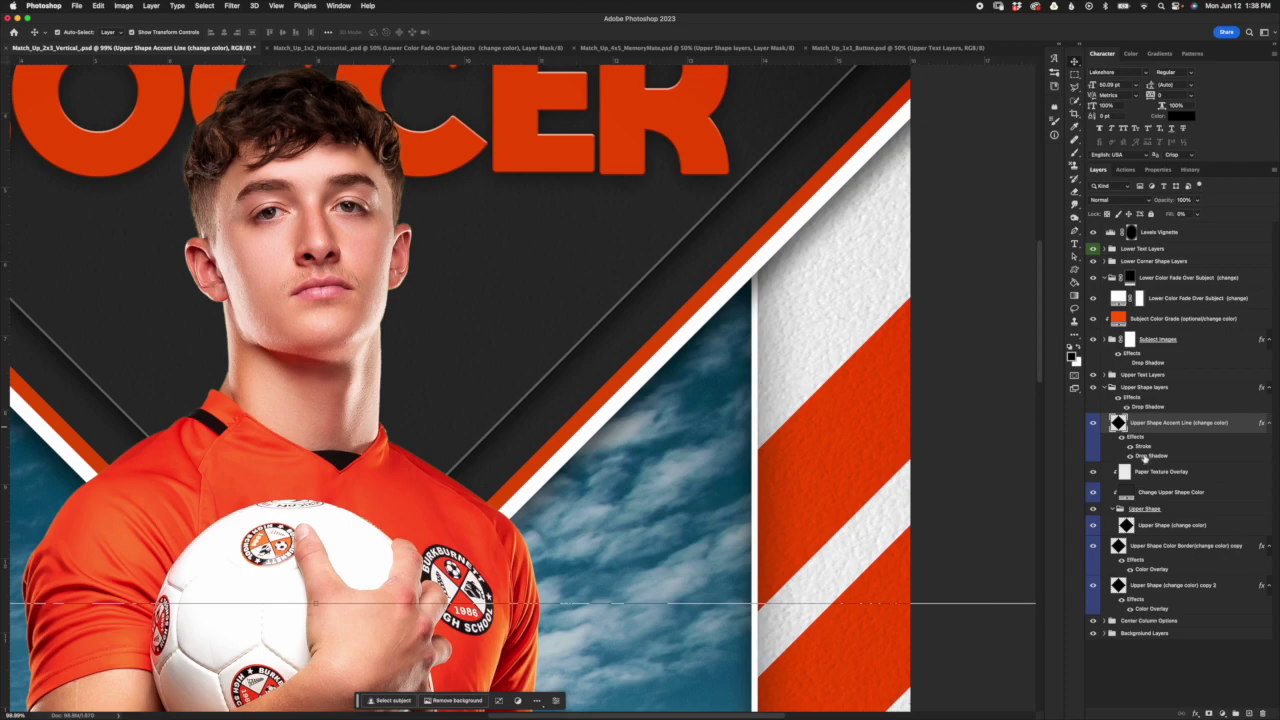
click(1151, 407)
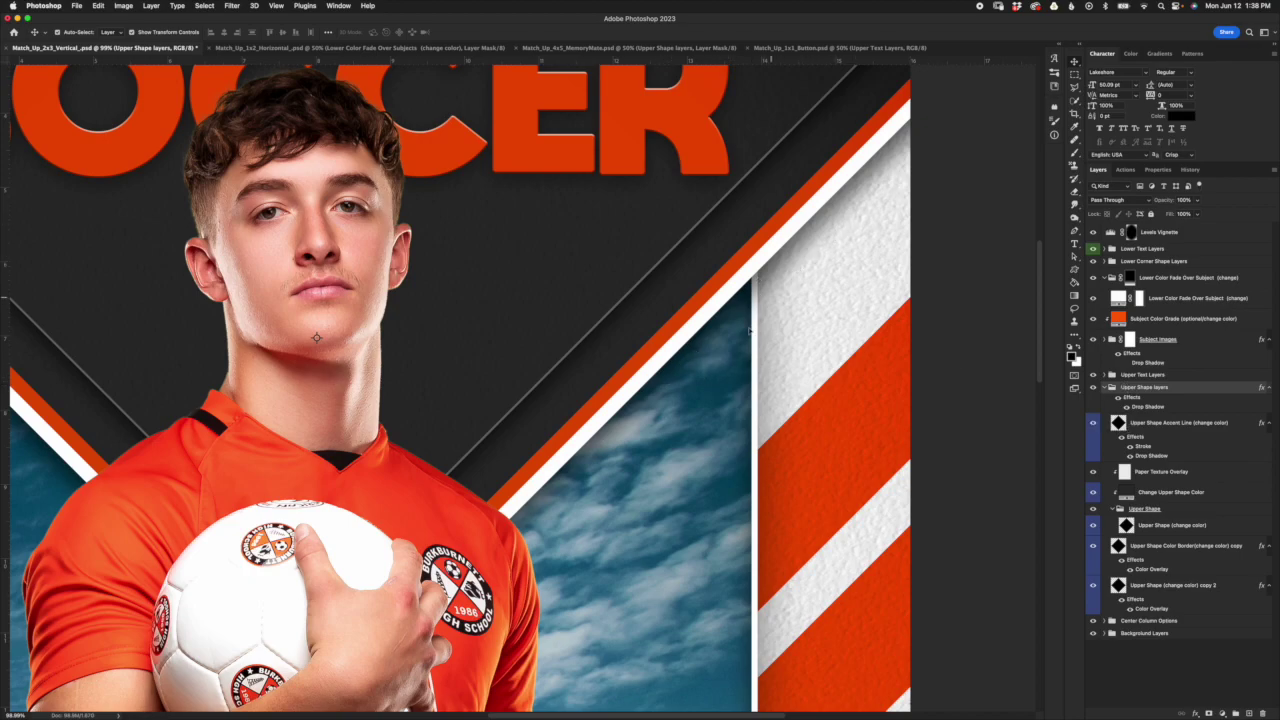
Step: Open and cancel the Upper Shape layers drop shadow settings, toggle it, and collapse that group
double_click(1149, 407)
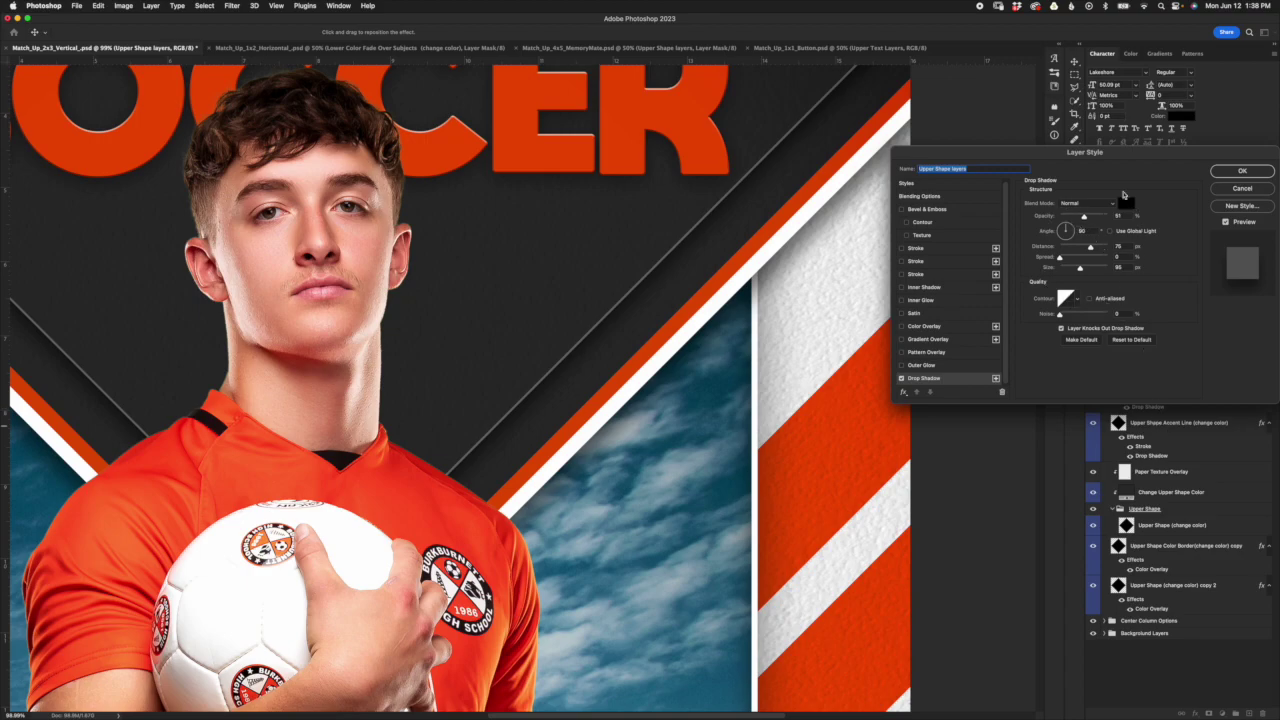
click(1245, 189)
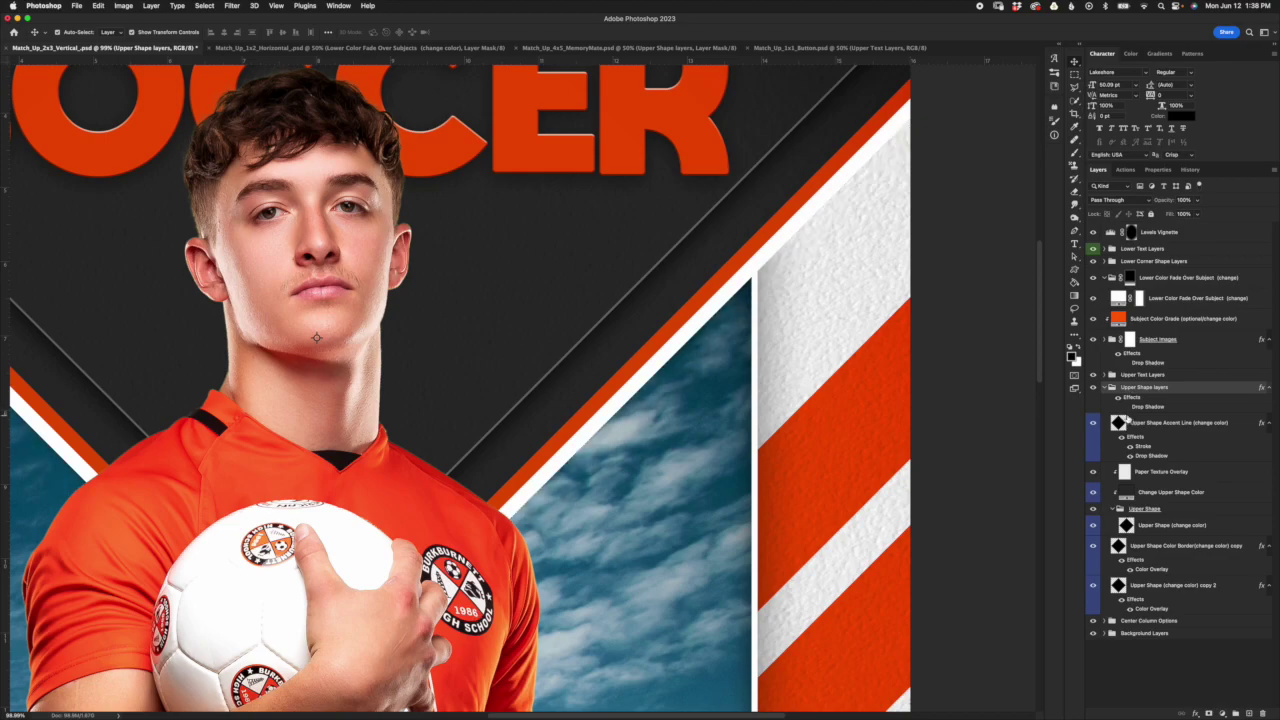
click(1126, 407)
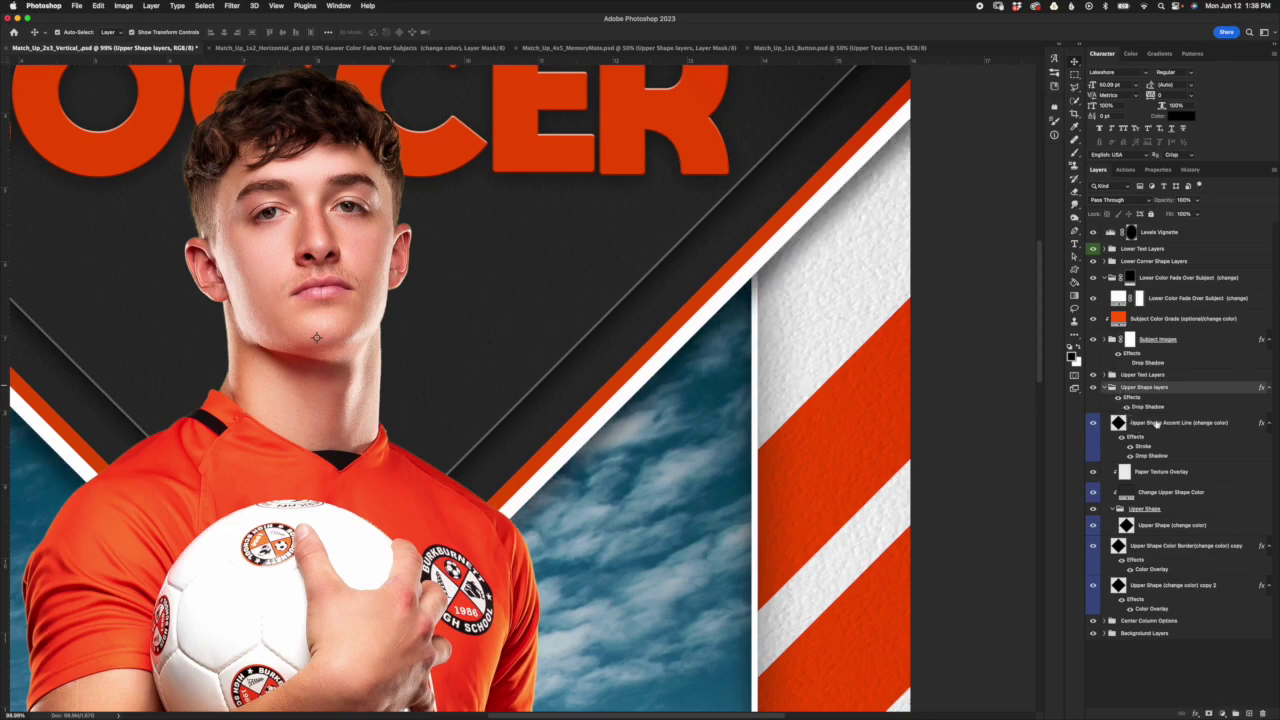
click(1106, 387)
click(1151, 374)
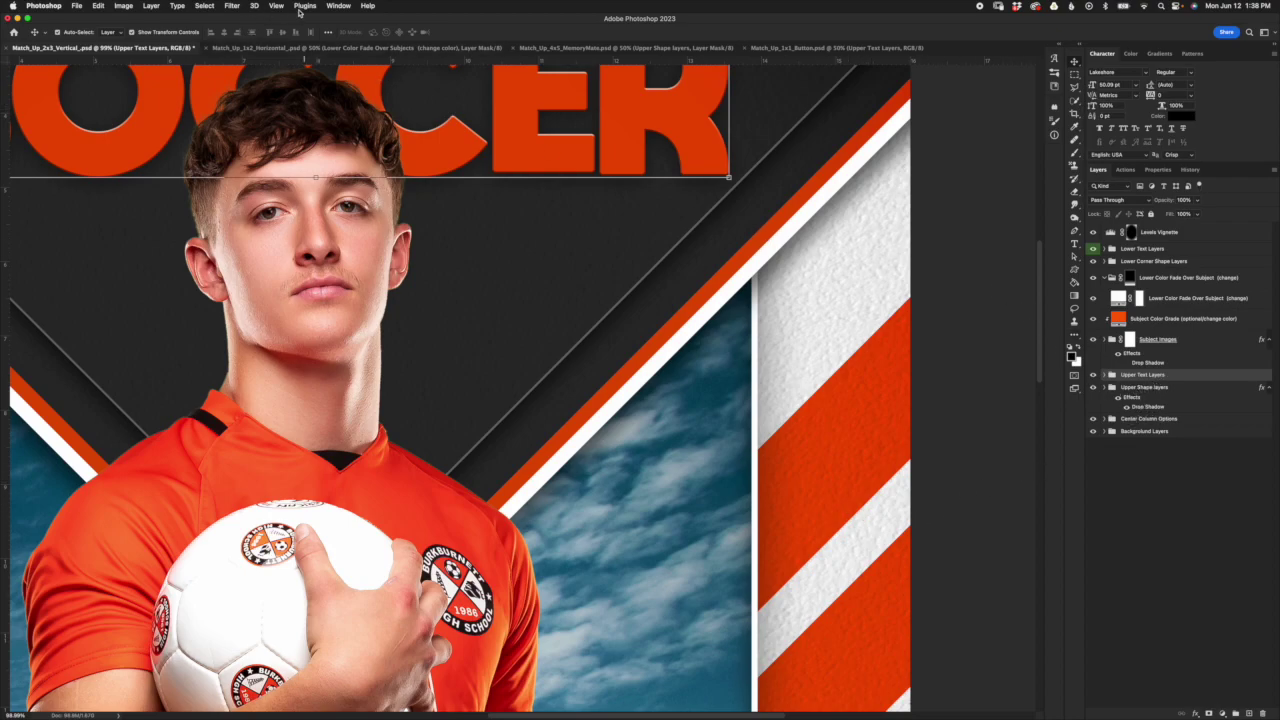
Step: Pan to the BULLDOG SOCCER heading and expand Upper Text Layers to select the Stripes group
scroll(537, 328, down, 5)
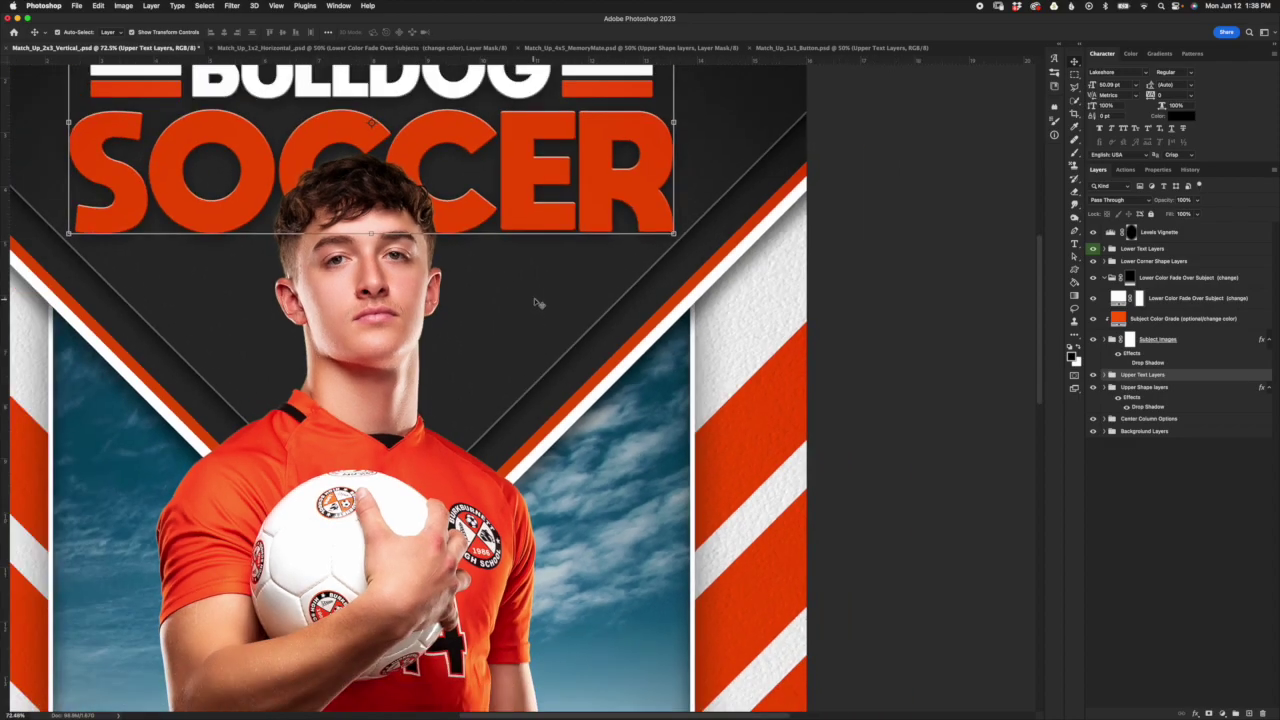
drag(463, 391, 571, 504)
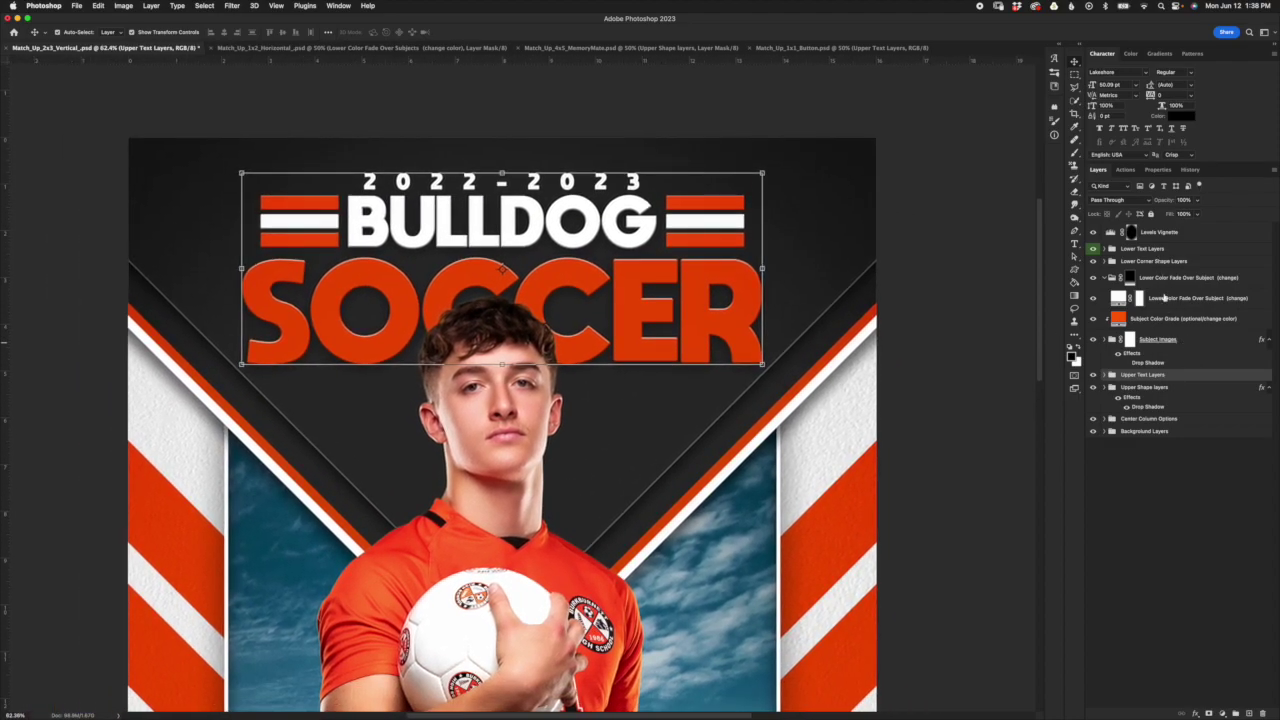
click(1105, 374)
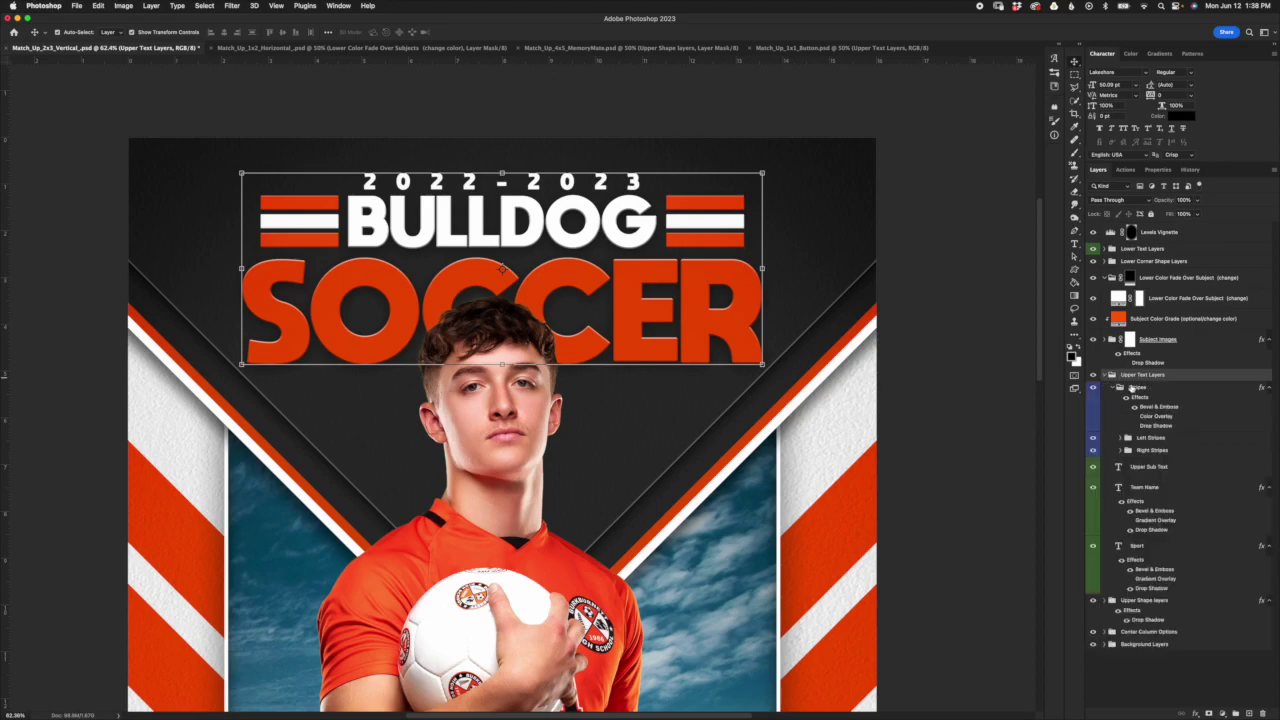
click(1196, 388)
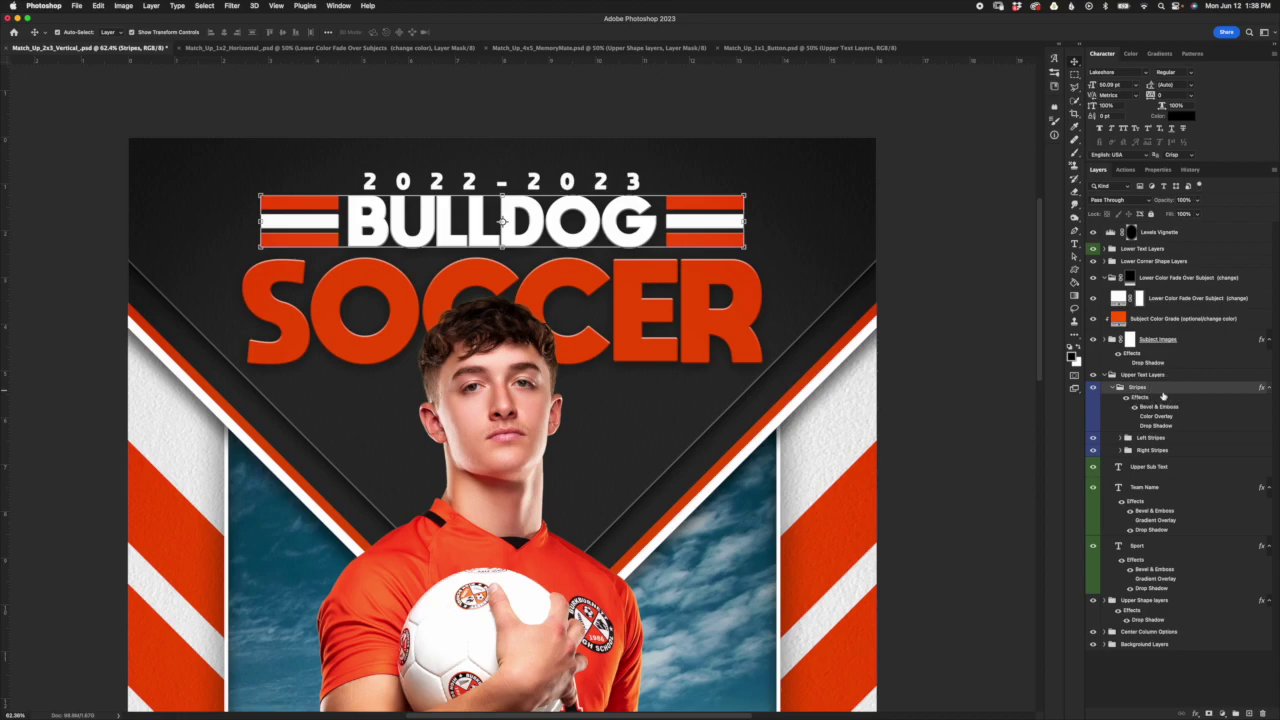
Step: Expand the Left Stripes and Right Stripes groups and inspect the individual left stripe layers
click(1168, 438)
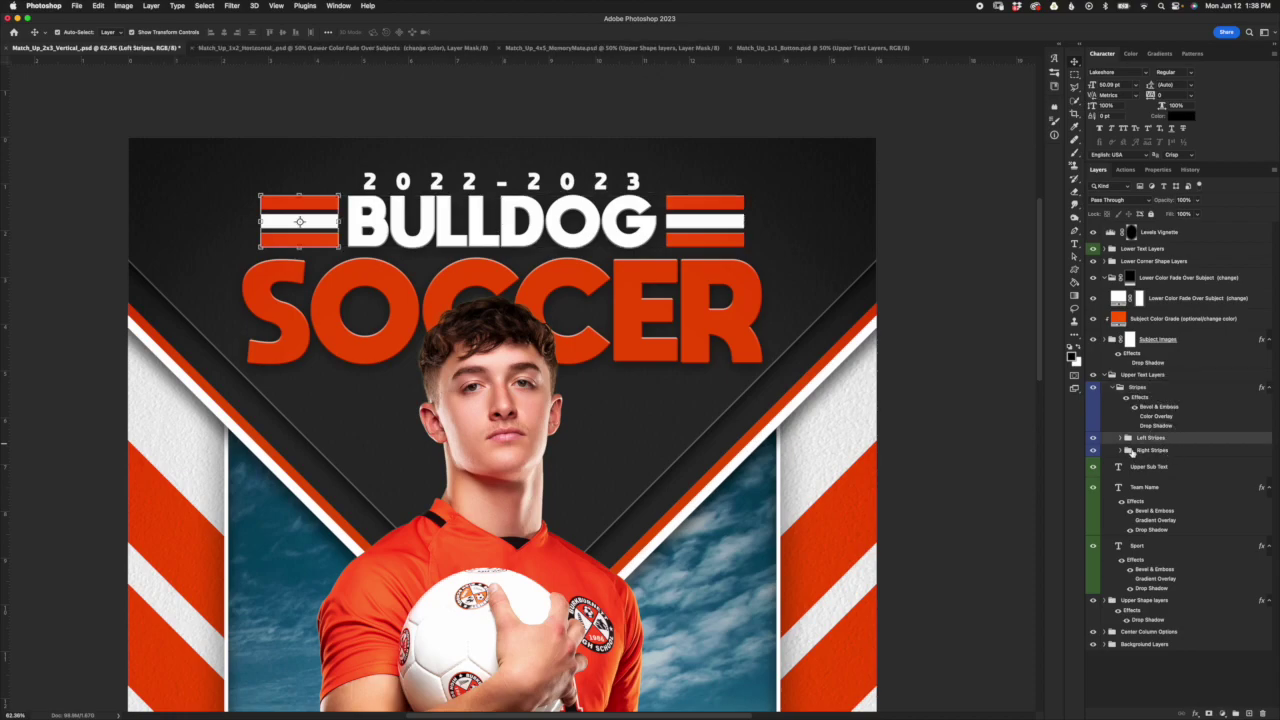
click(1120, 438)
click(1121, 568)
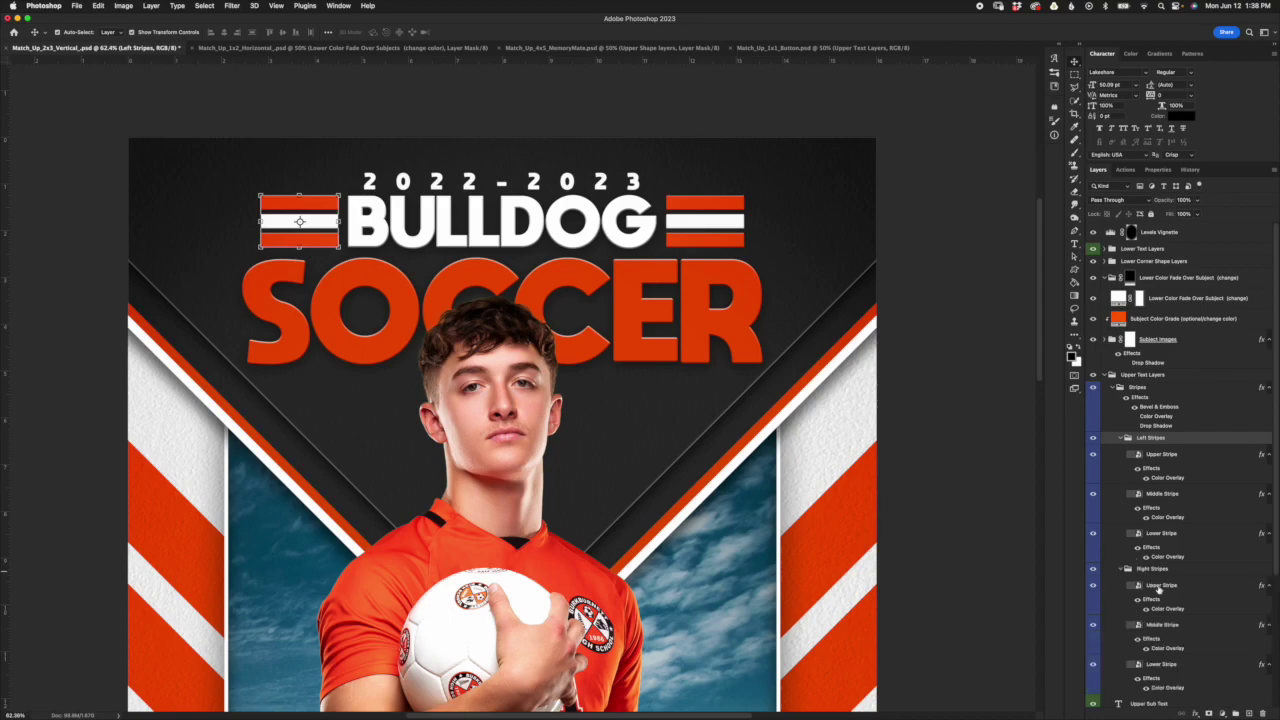
scroll(1185, 436, down, 1)
click(1187, 414)
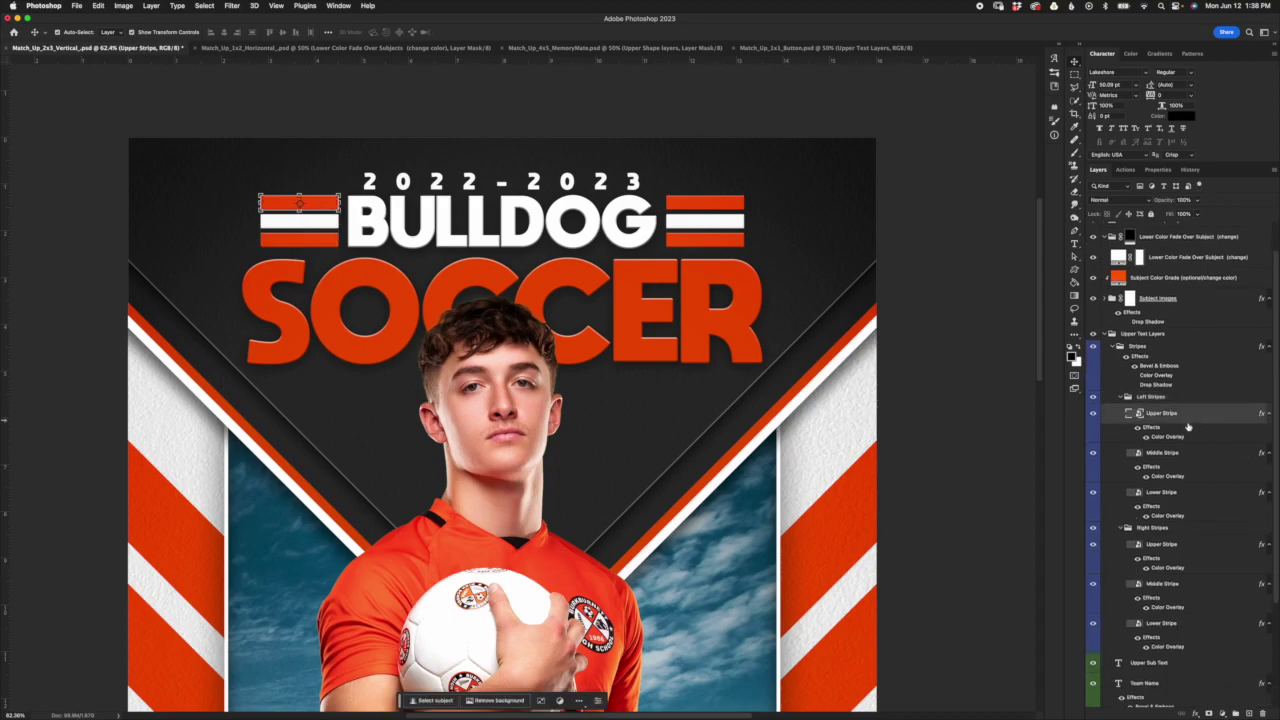
click(1188, 455)
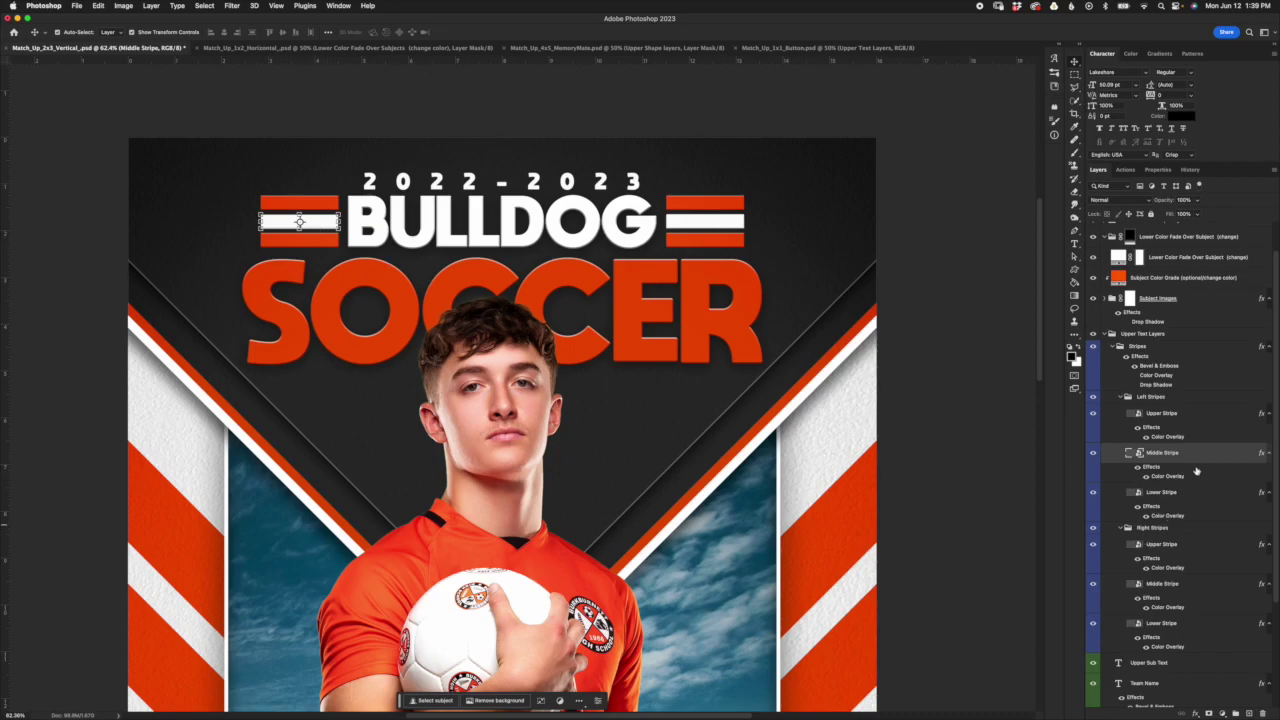
Step: Toggle the Stripes group's Color Overlay on and back off, keeping the bars orange and white
click(1168, 349)
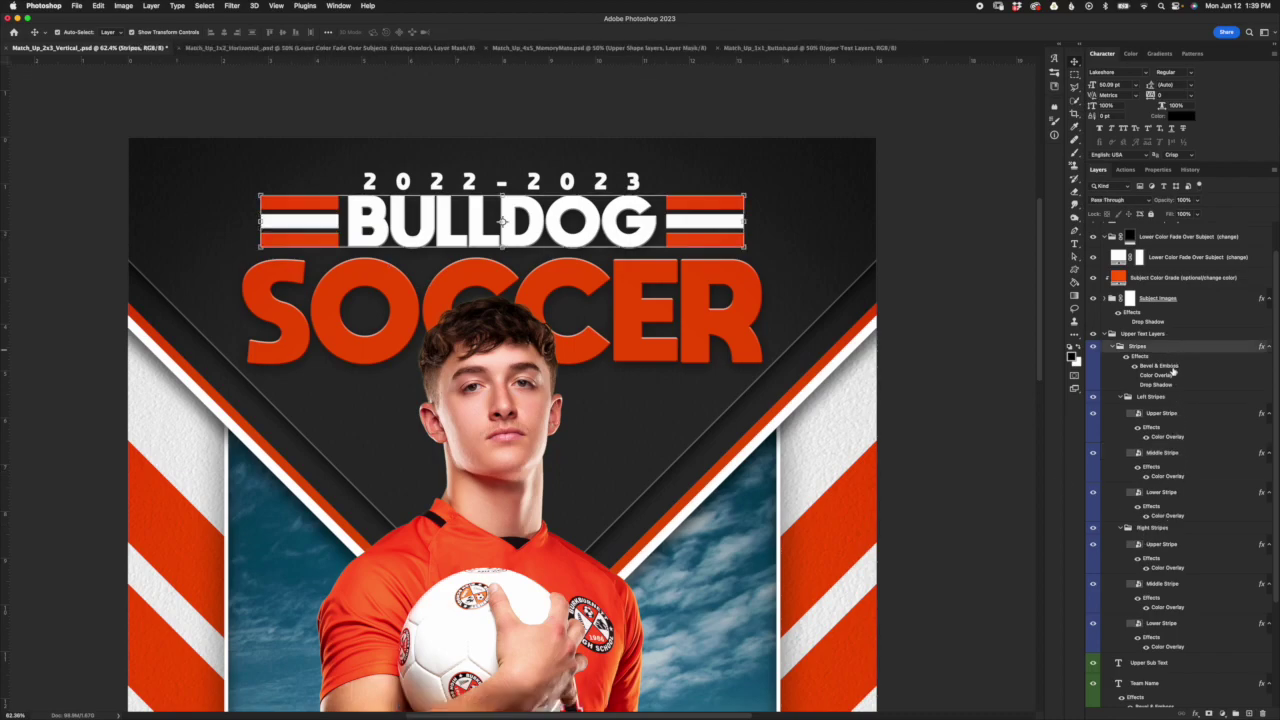
click(1135, 376)
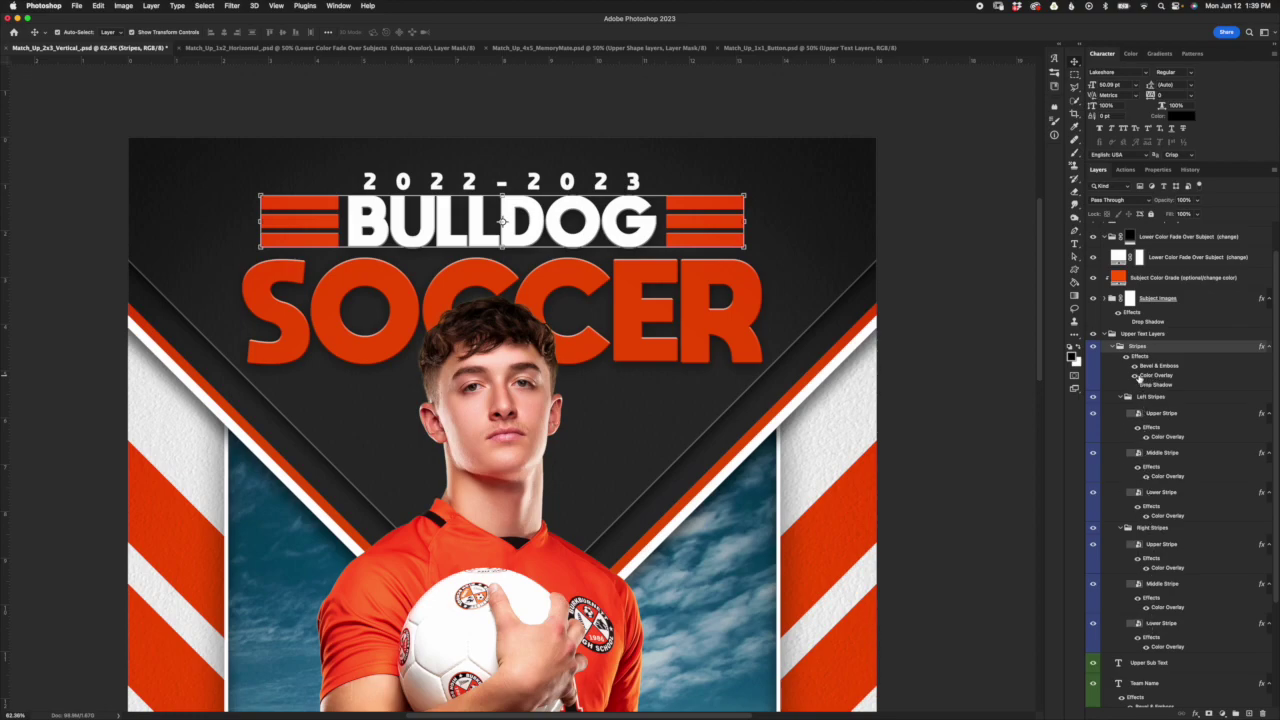
click(1134, 376)
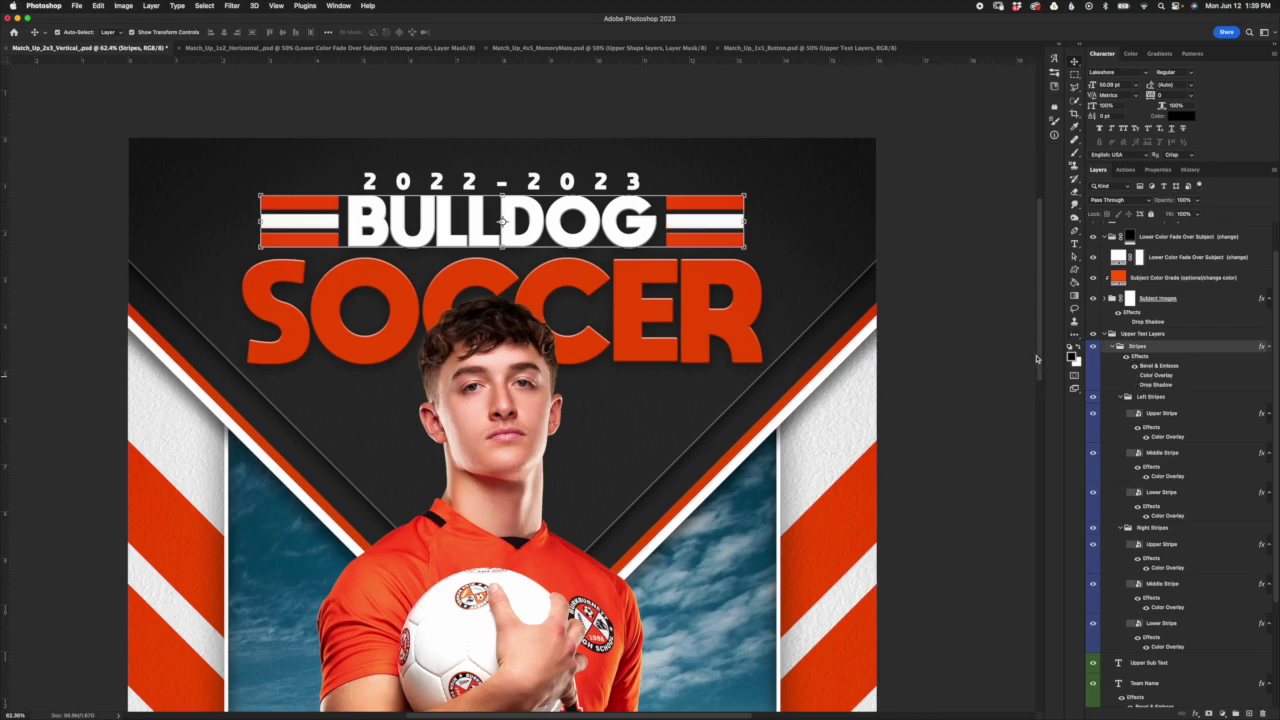
Step: Preview a yellow Color Overlay on the middle stripe, then cancel both dialogs to keep it white
drag(1038, 360, 1040, 370)
scroll(974, 382, down, 5)
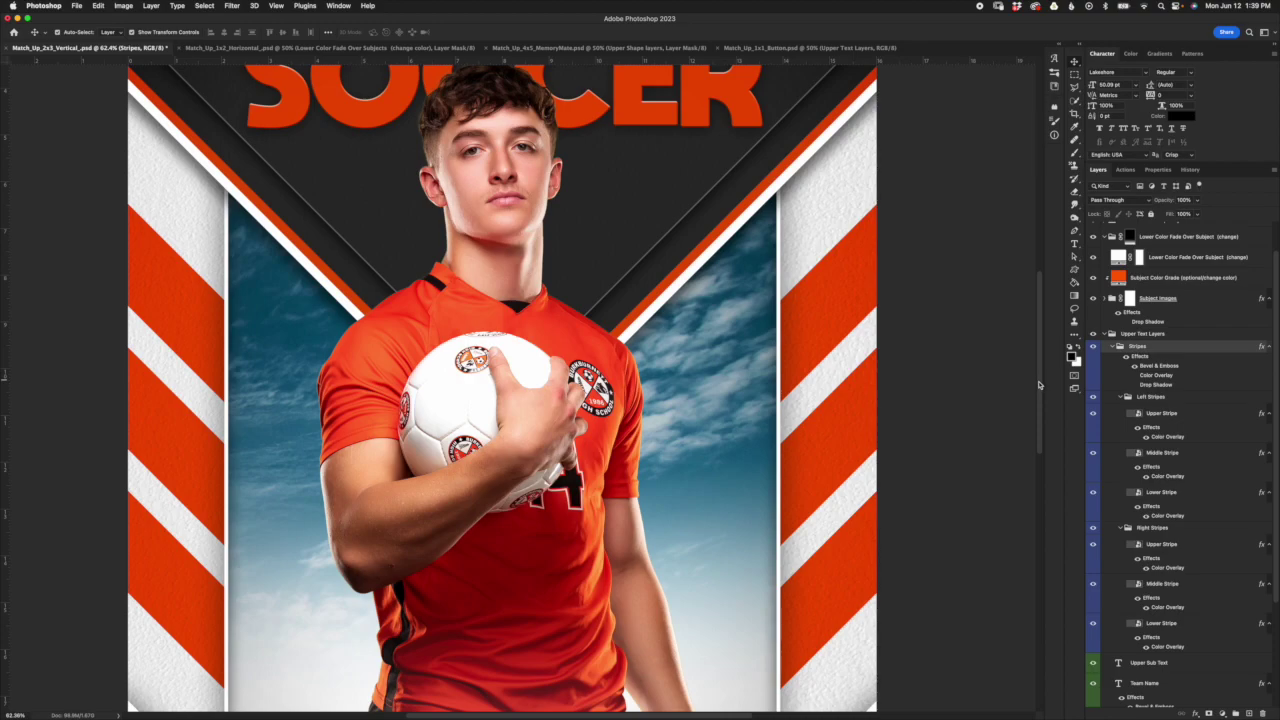
scroll(1038, 370, up, 3)
scroll(1041, 350, down, 1)
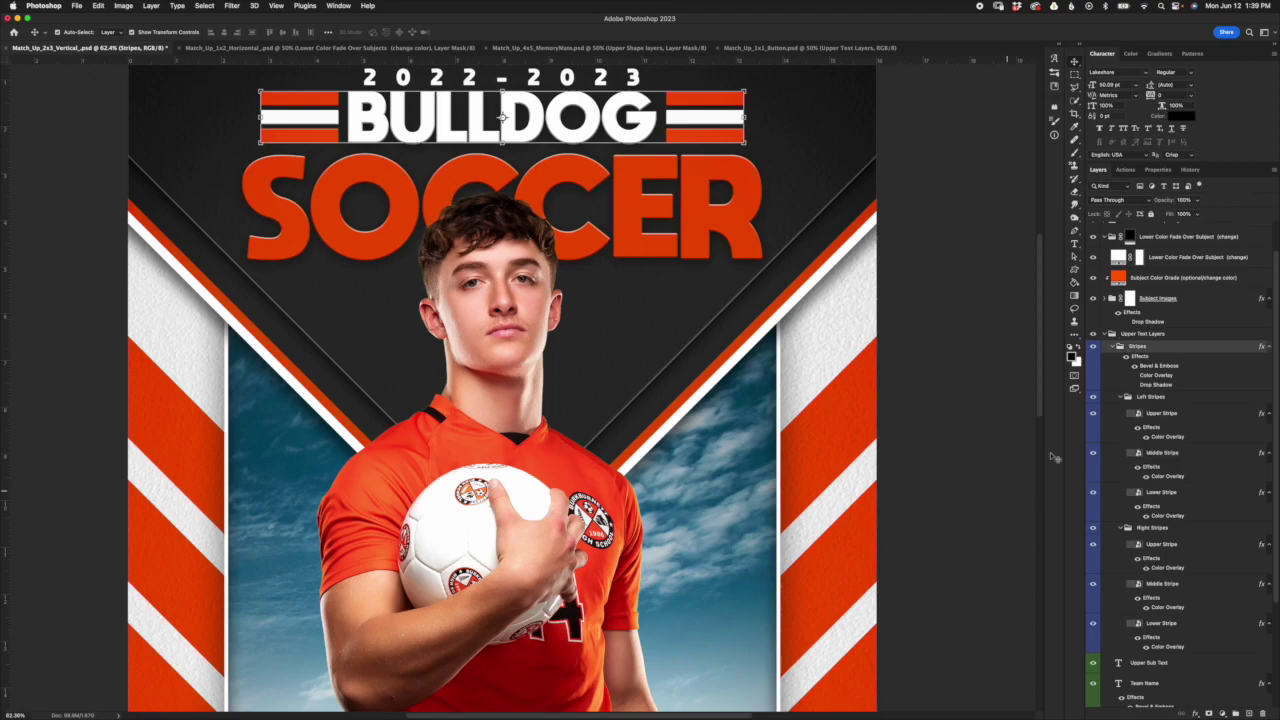
double_click(1163, 477)
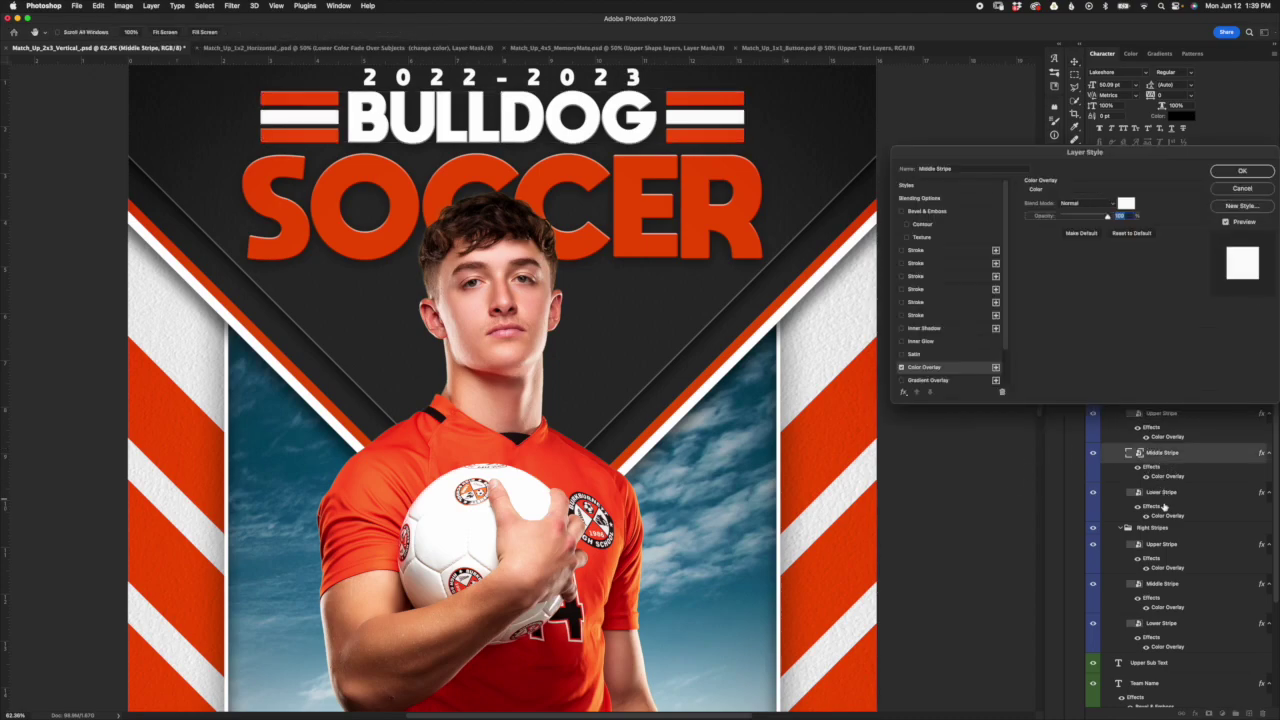
click(1126, 203)
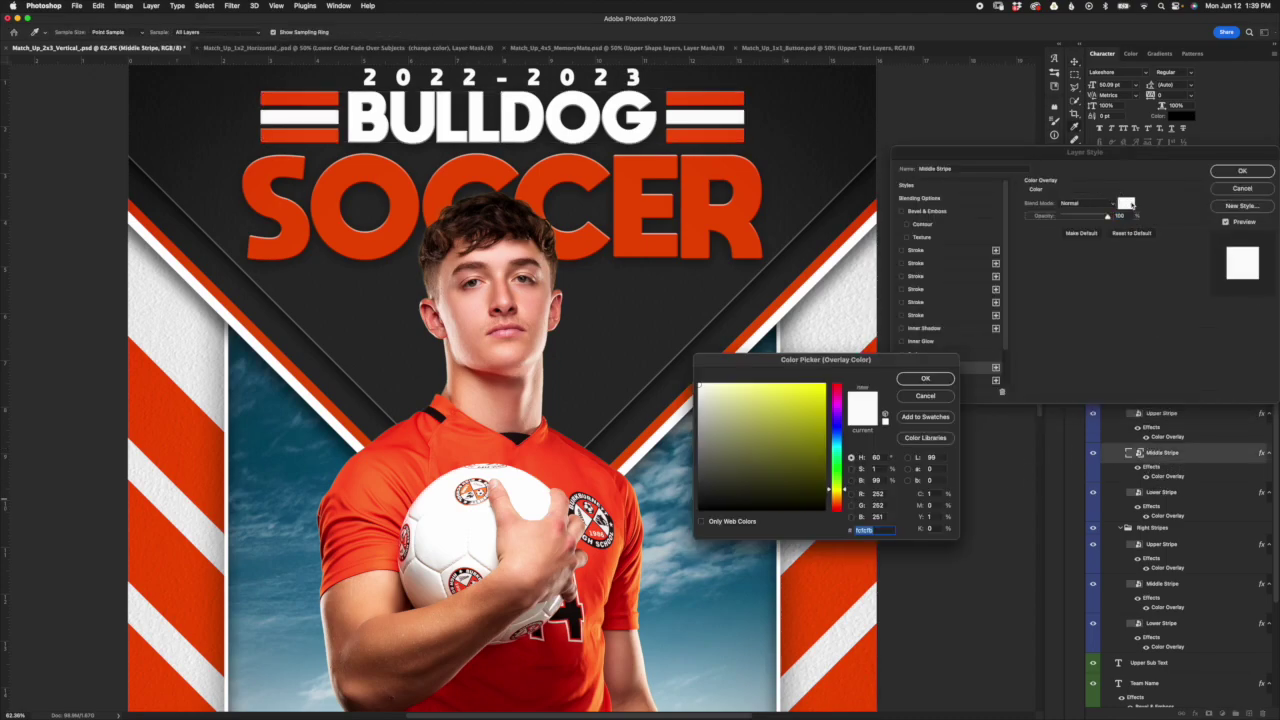
click(812, 395)
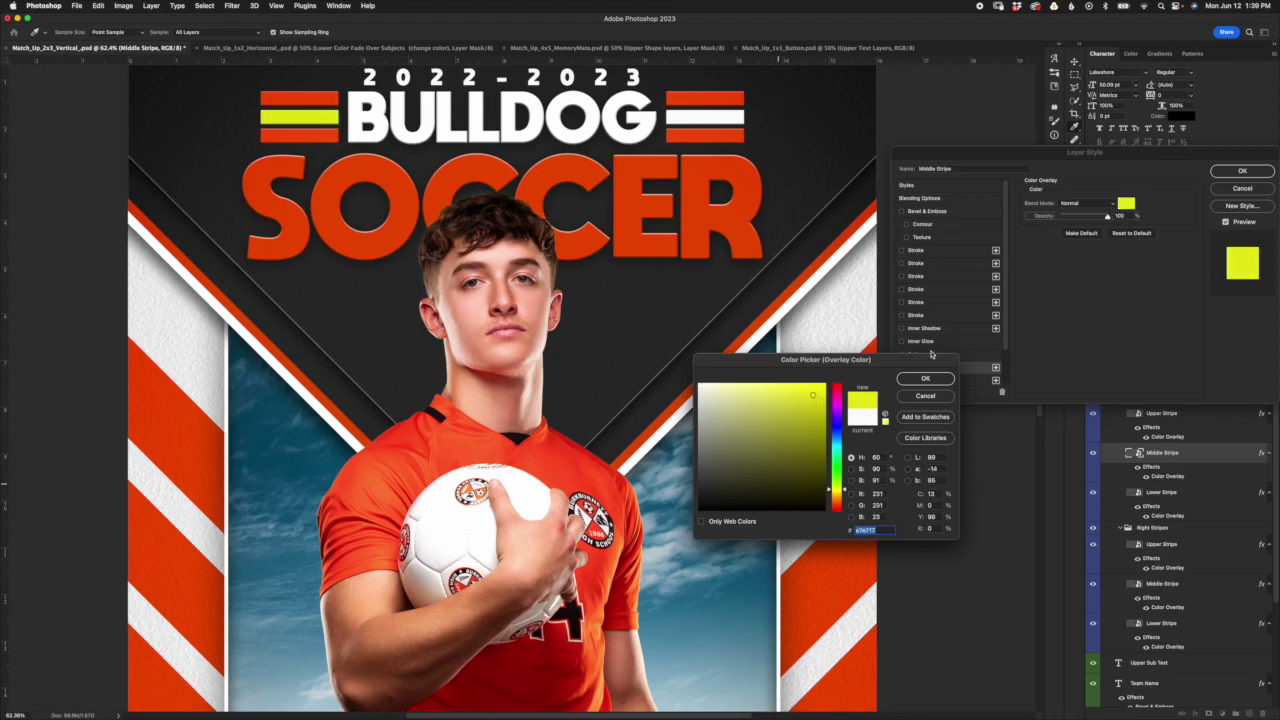
click(940, 397)
click(1236, 189)
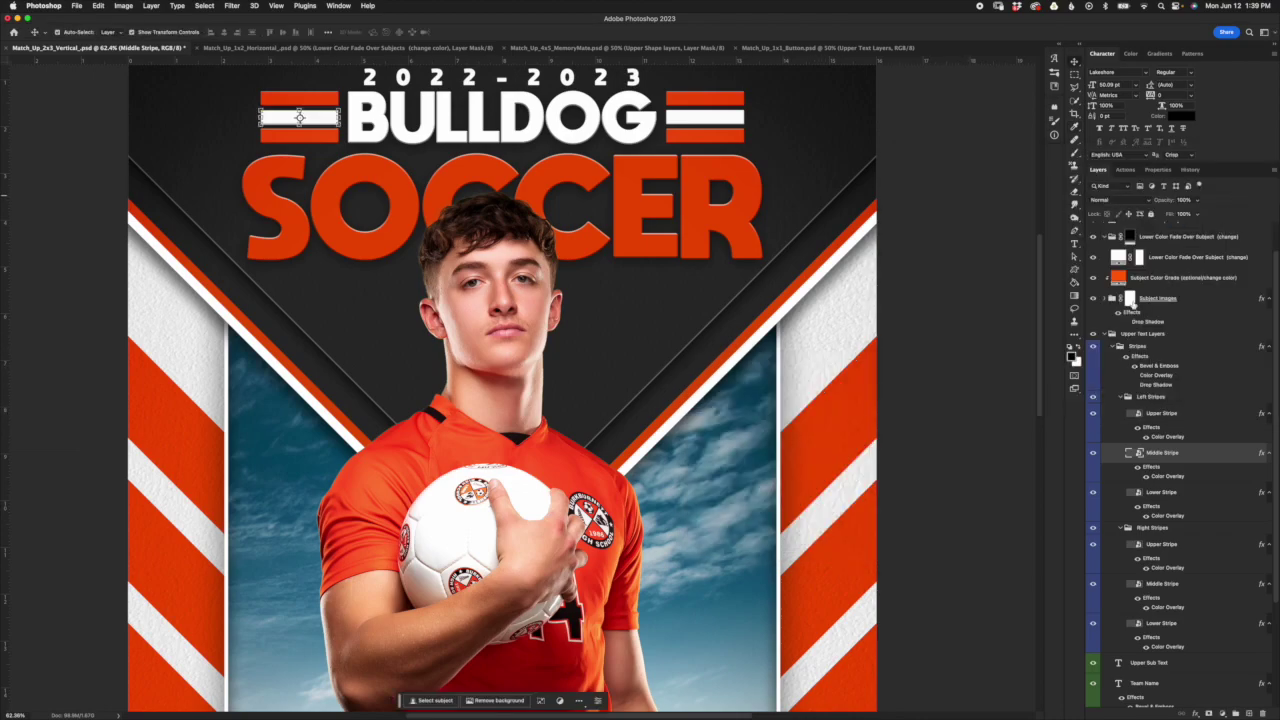
Step: Collapse the Left Stripes and Right Stripes groups and select the 2022-2023 season text layer
click(1127, 398)
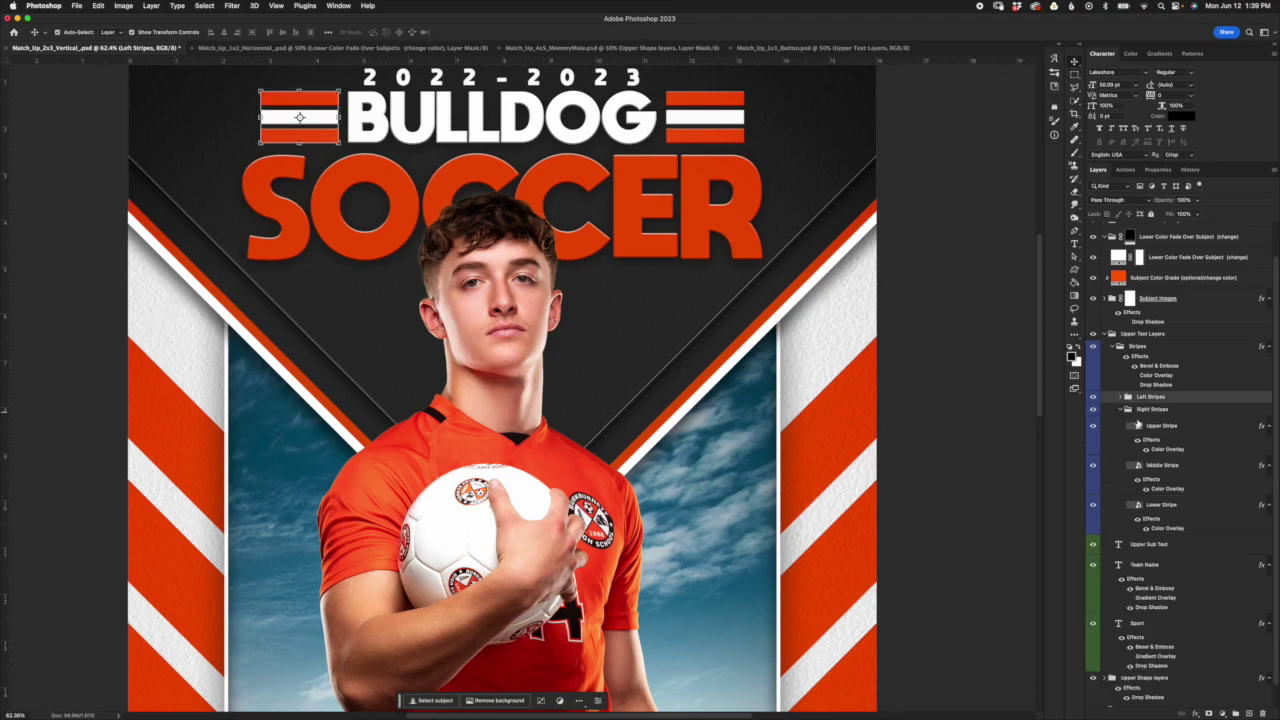
click(1125, 410)
click(1155, 466)
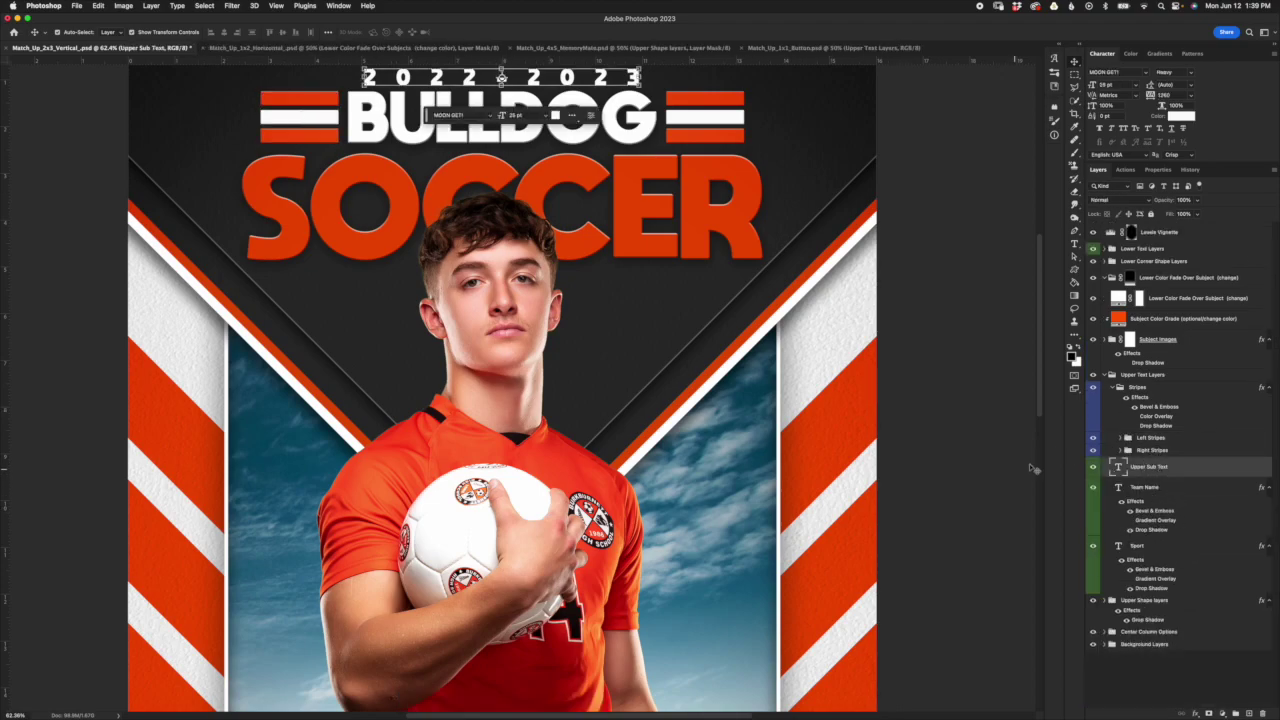
Step: Widen the tracking of the 2022-2023 season text in the Character panel
scroll(1041, 399, up, 3)
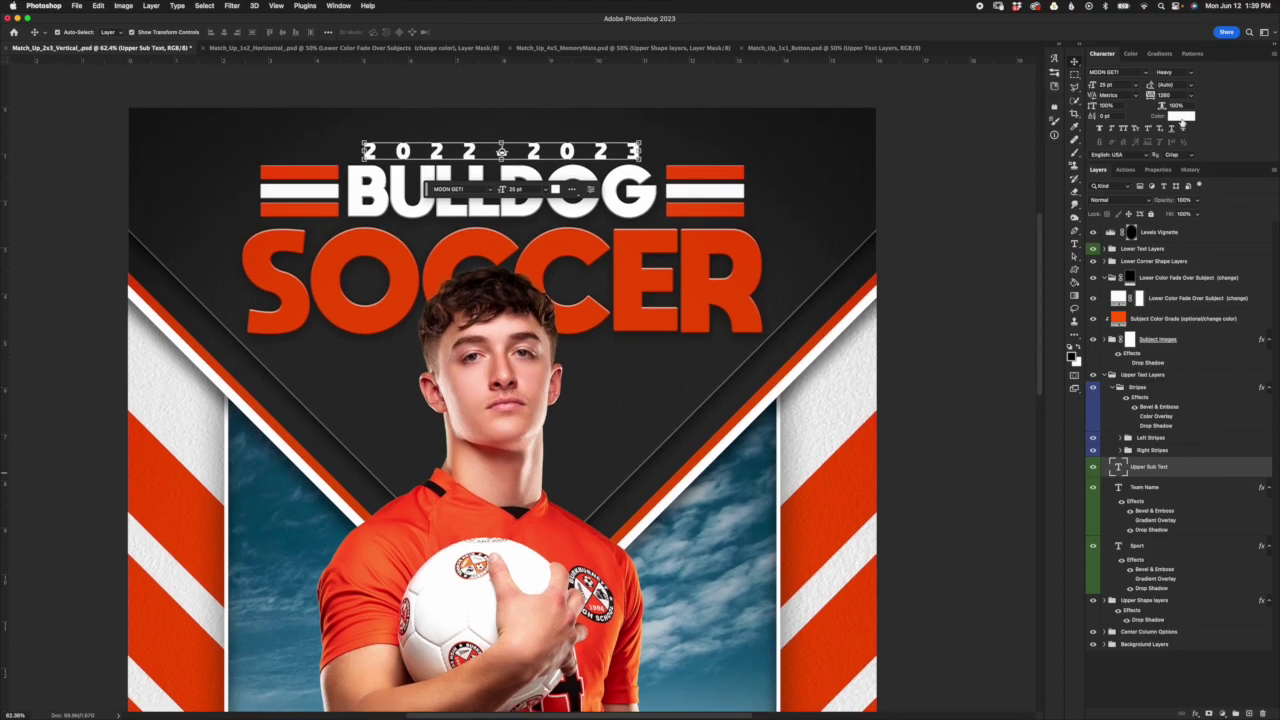
double_click(1119, 468)
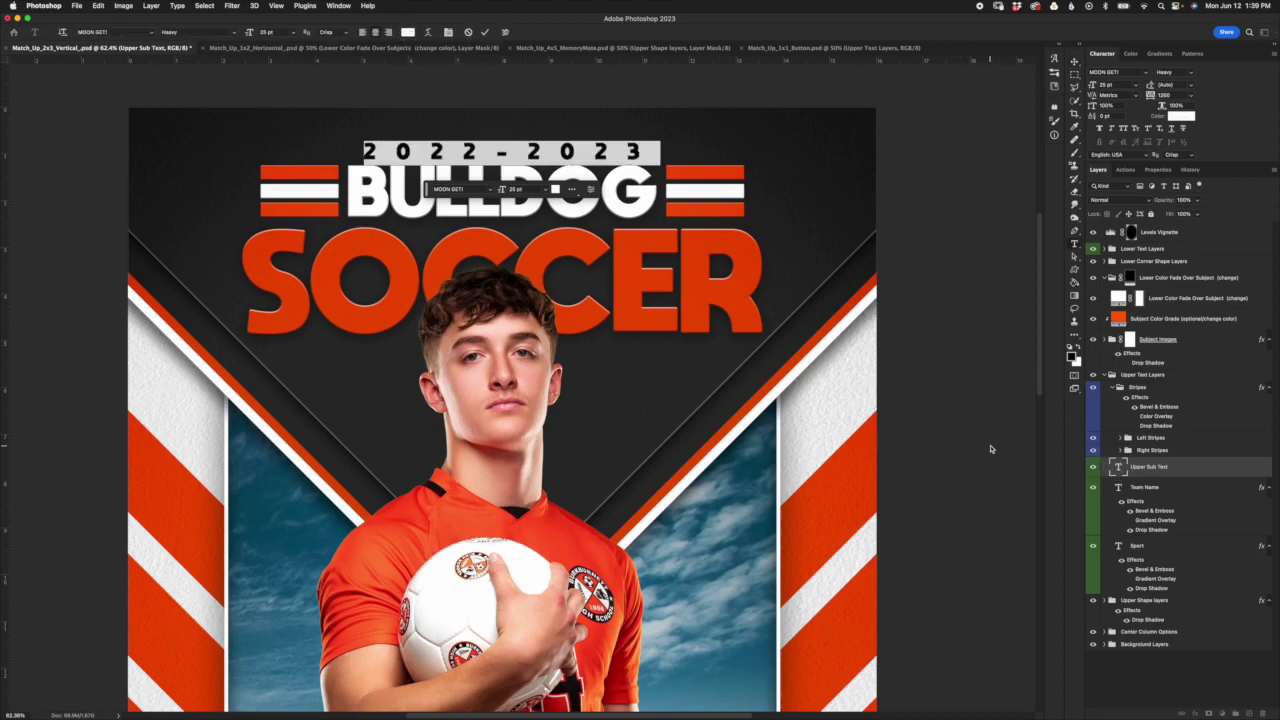
click(1156, 468)
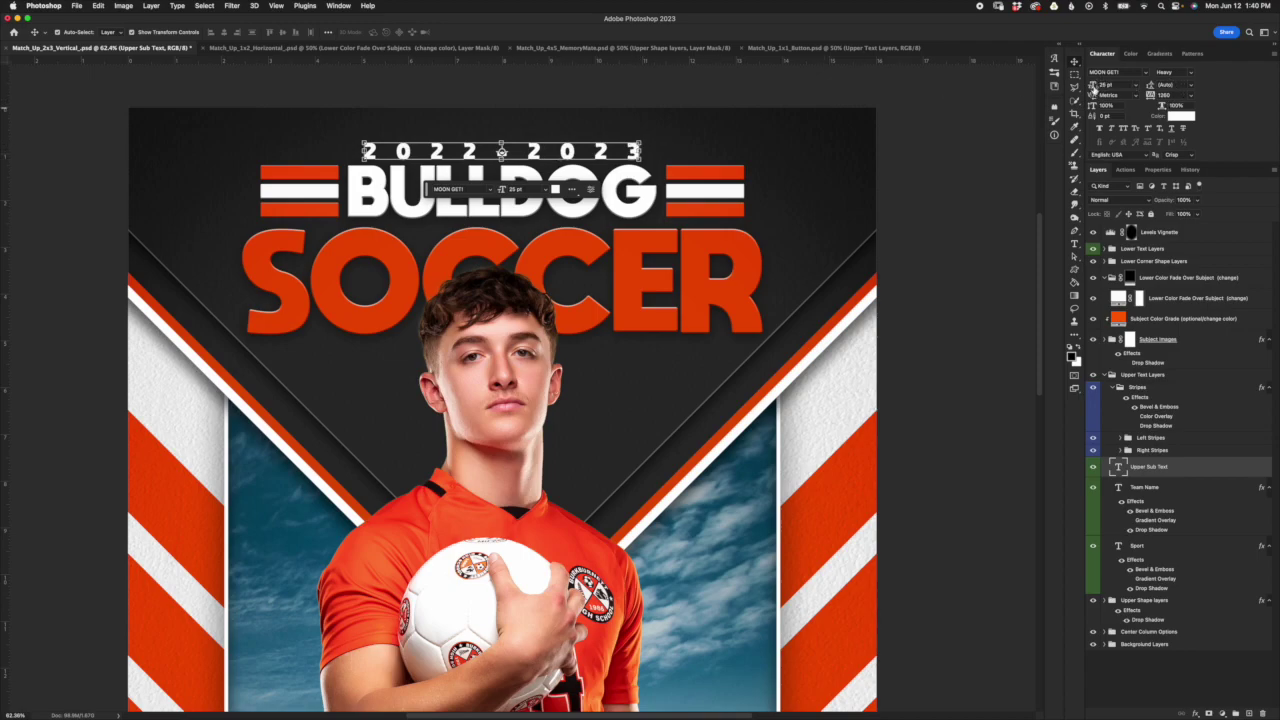
drag(1150, 95, 1162, 100)
Step: Replace the season text with 2023, widen its tracking further and nudge it slightly left
double_click(1120, 467)
text(2023)
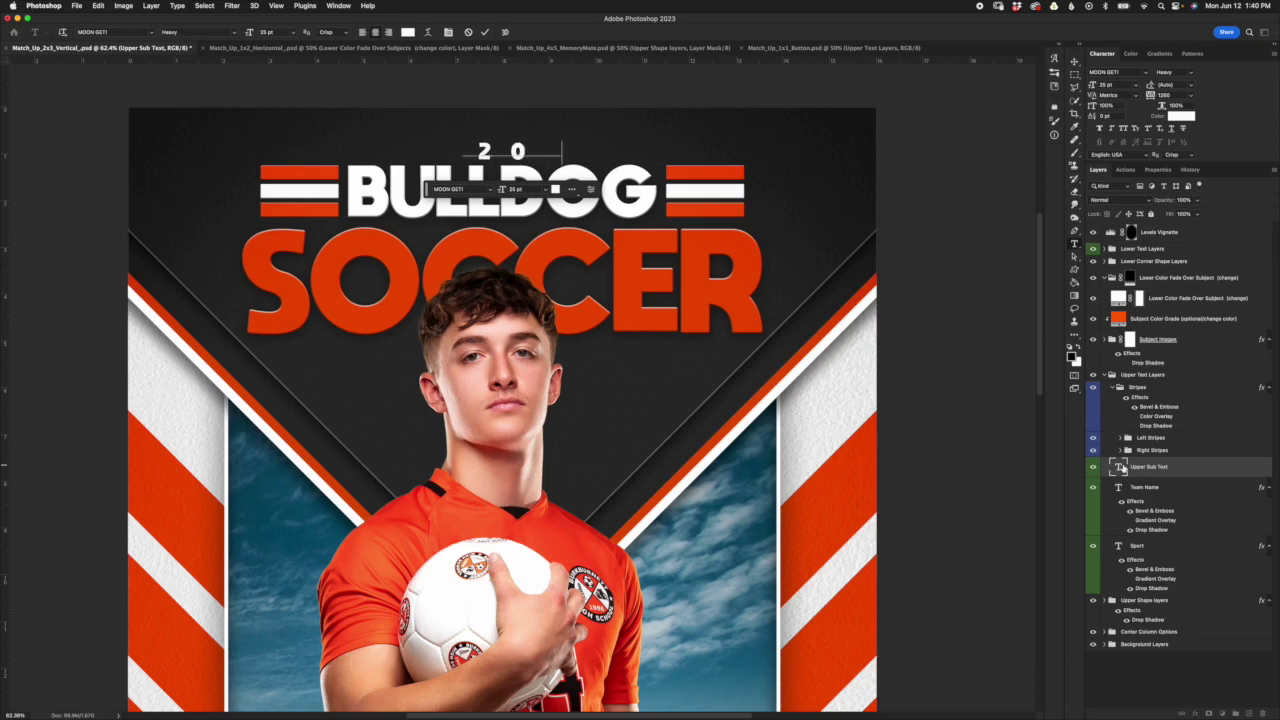
click(487, 33)
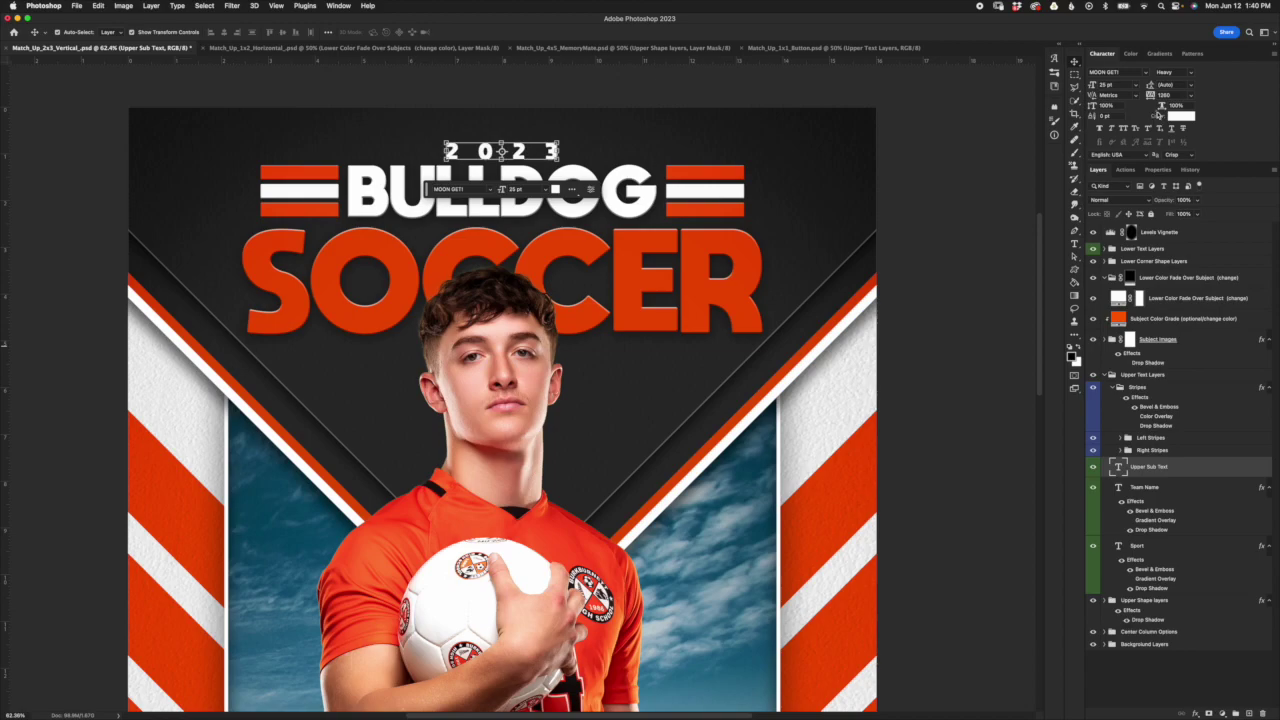
drag(1148, 95, 1181, 95)
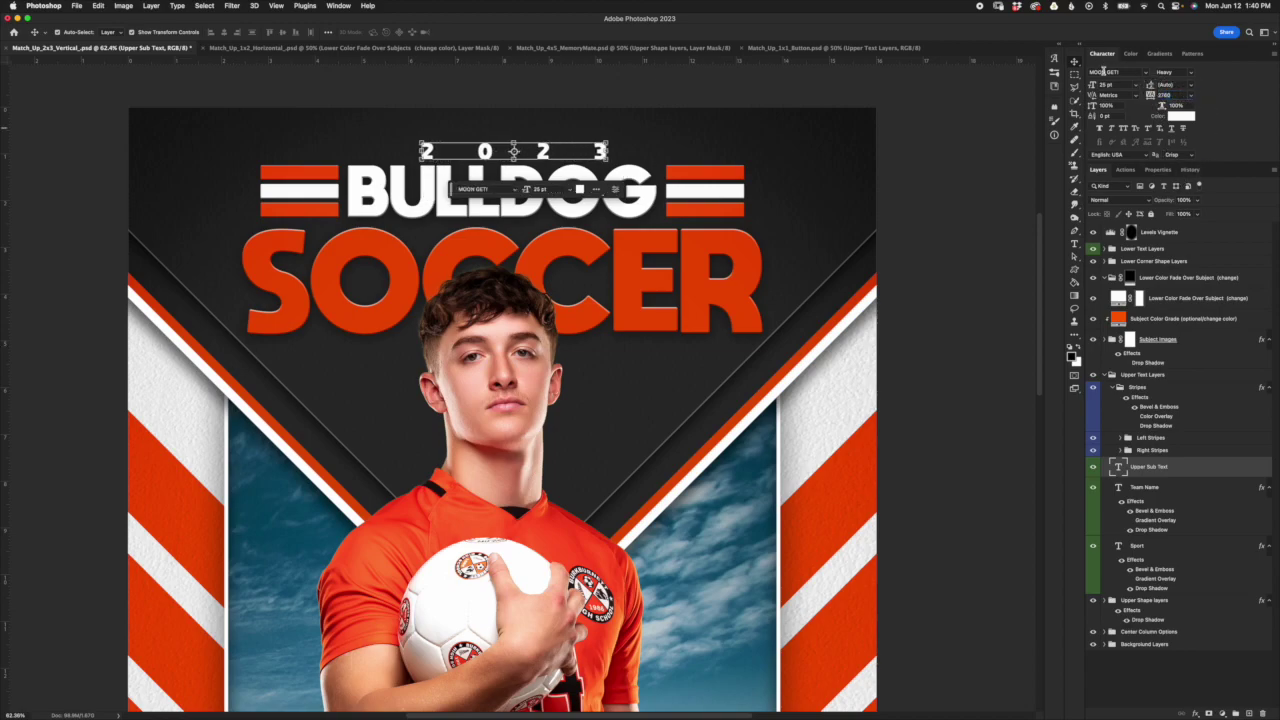
key(shift+Left)
key(shift+Left)
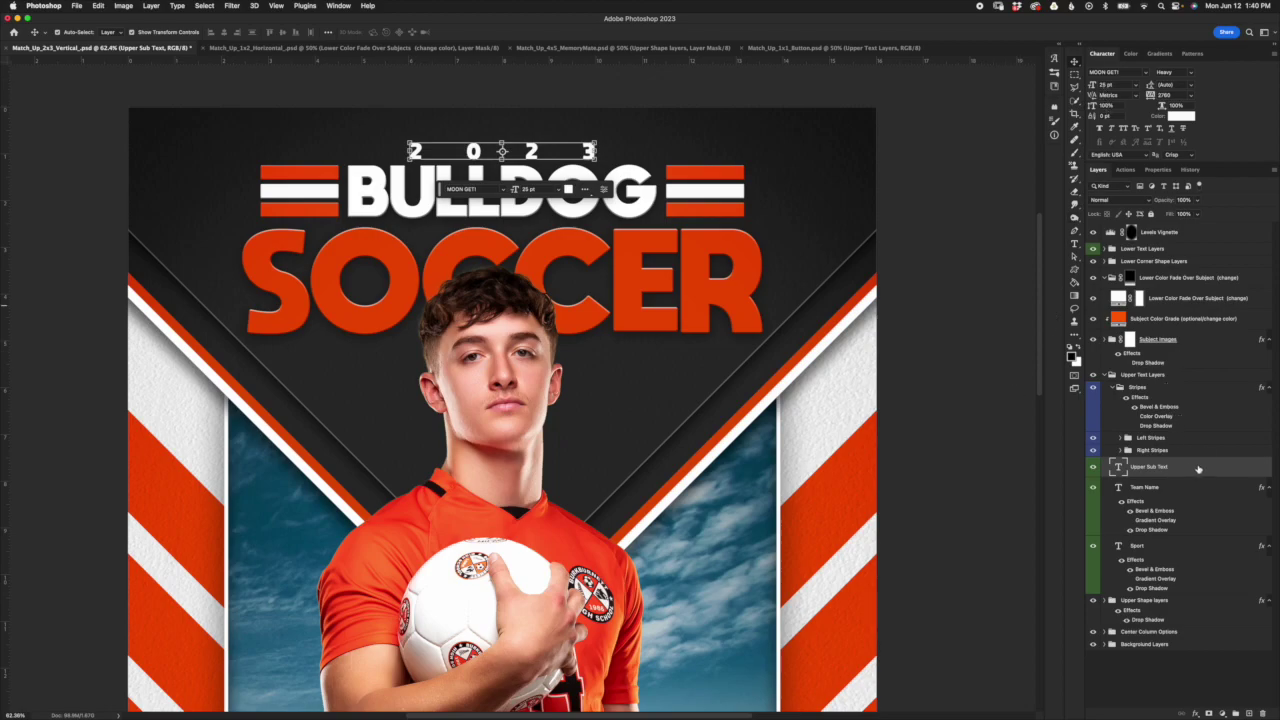
click(1178, 490)
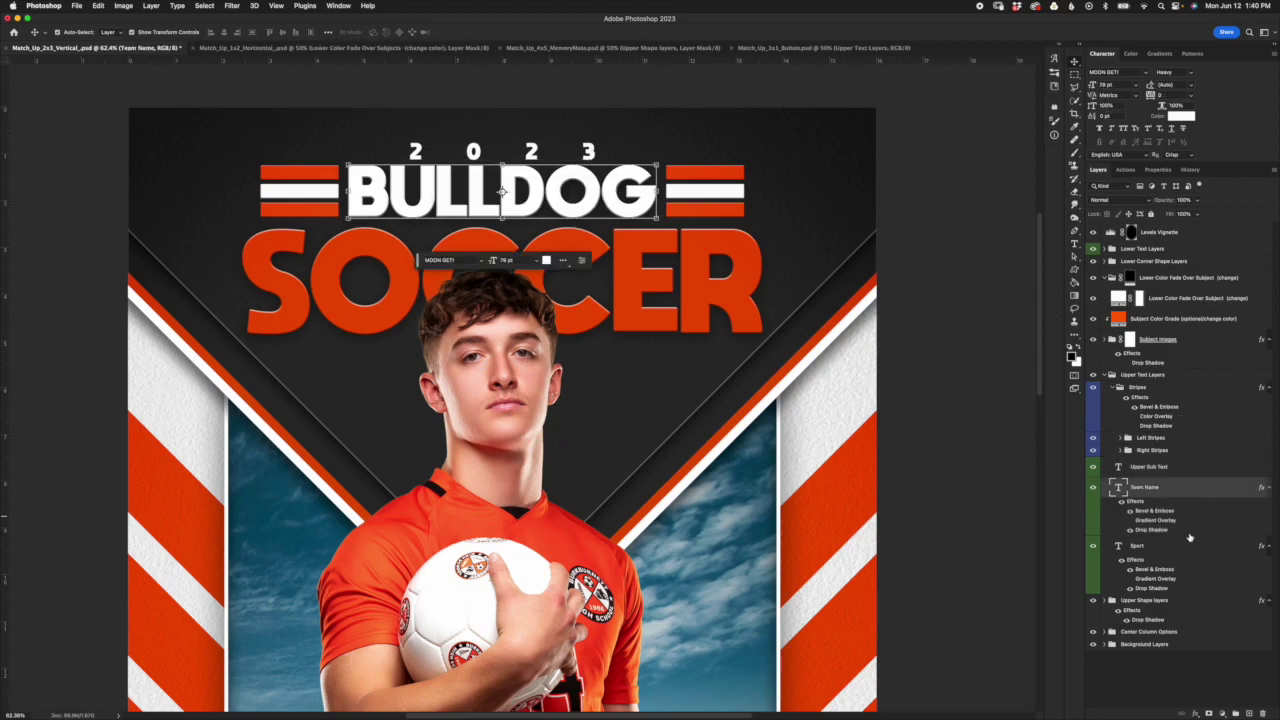
Step: Zoom in on the headline and toggle BULLDOG's bevel off and back on to compare
key(super+shift+c)
key(super+equal)
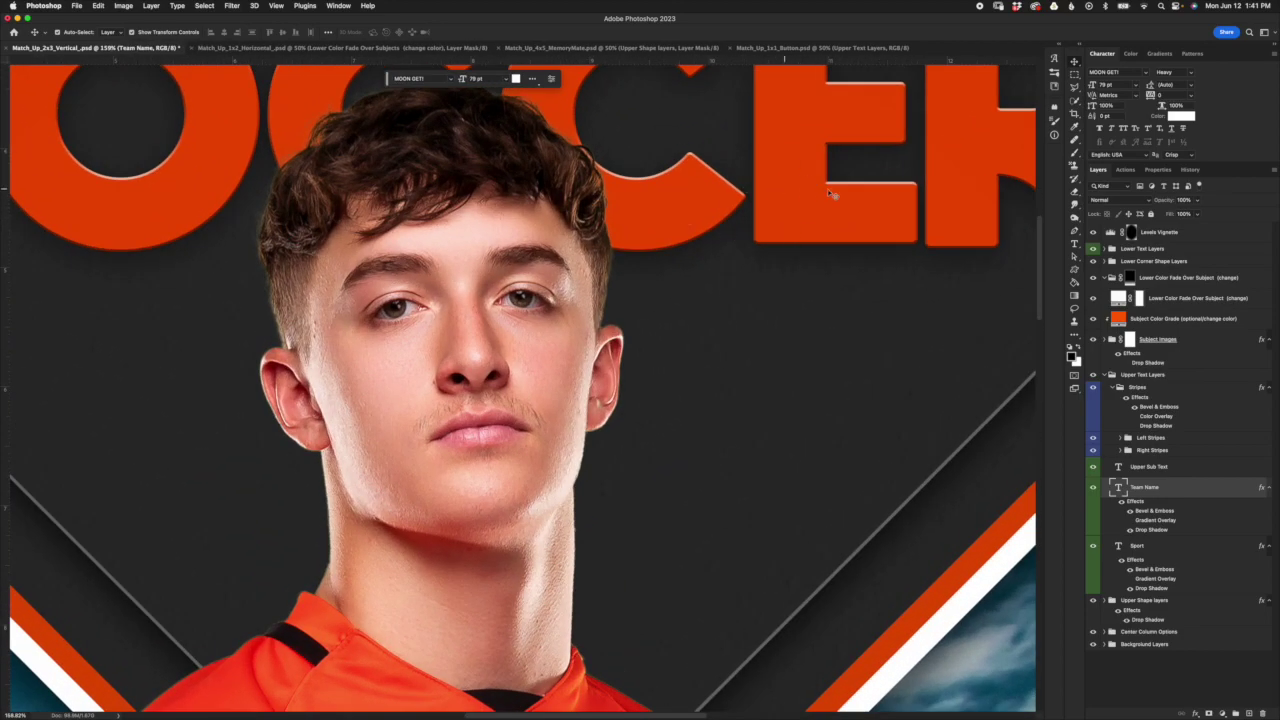
click(1030, 283)
drag(1041, 282, 1040, 200)
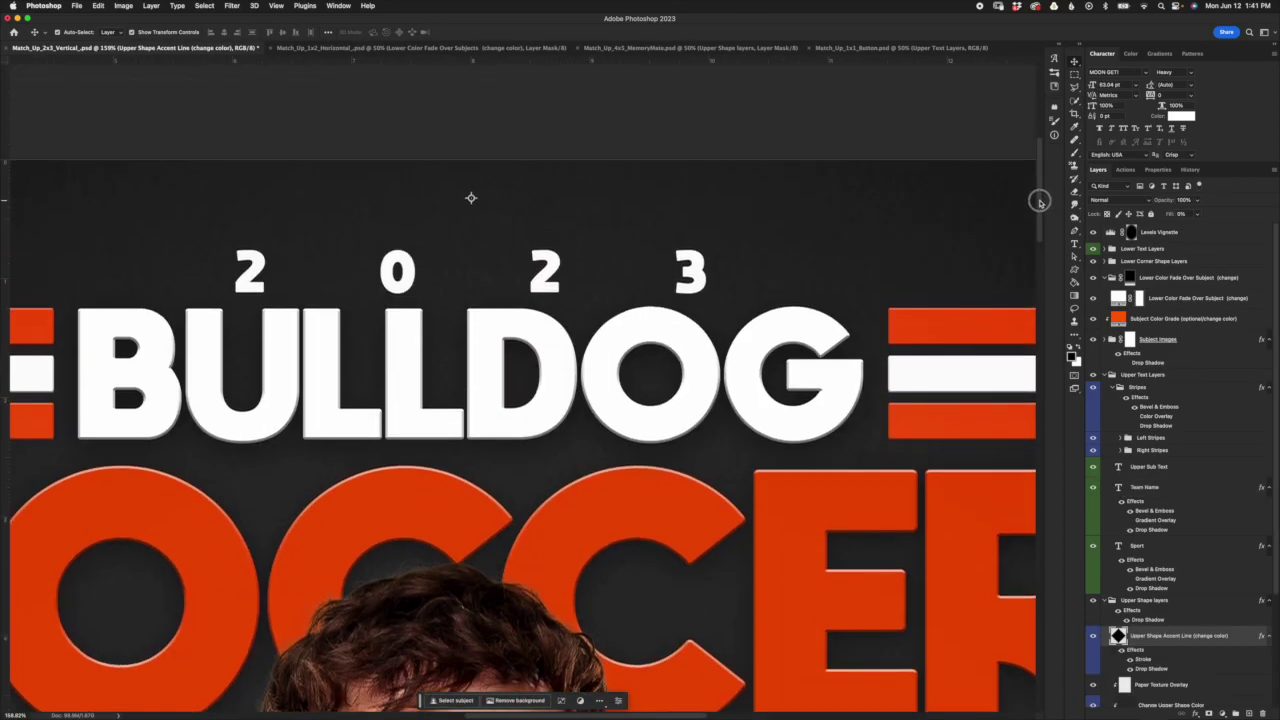
click(1130, 511)
click(1130, 511)
click(1143, 528)
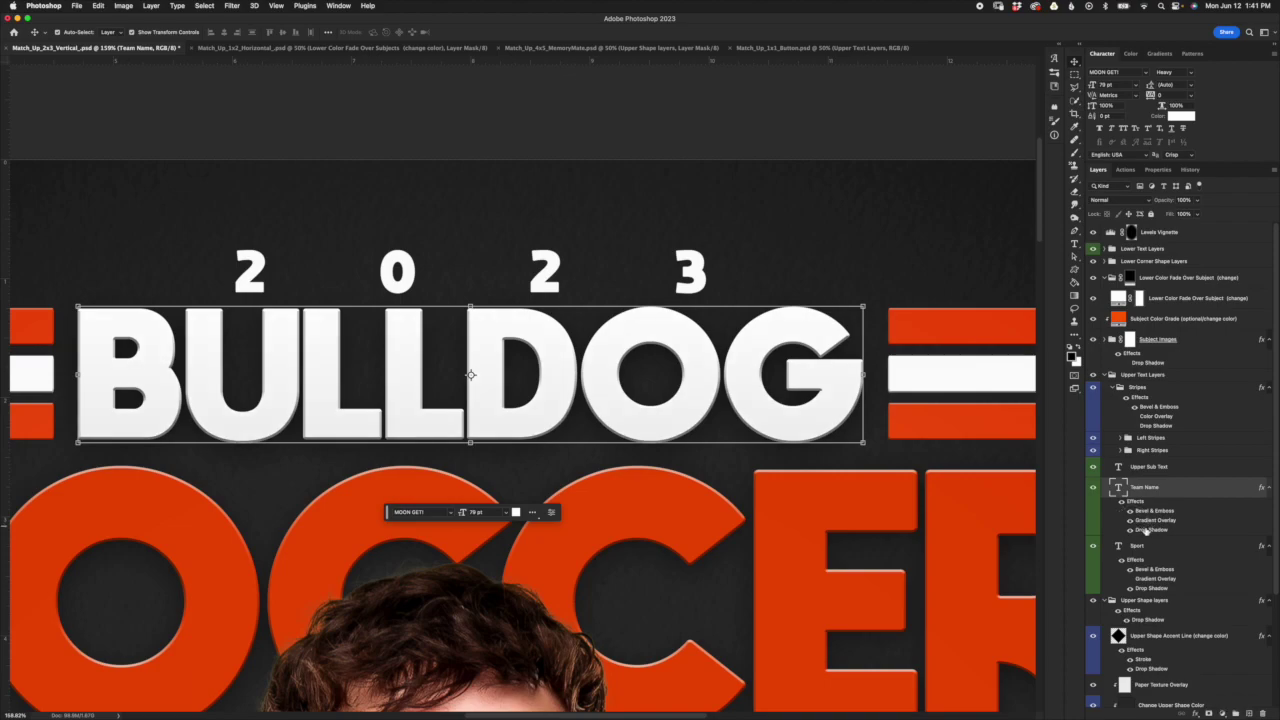
Step: Try a red gradient preset with a dark red stop on BULLDOG, then cancel both dialogs
double_click(1155, 521)
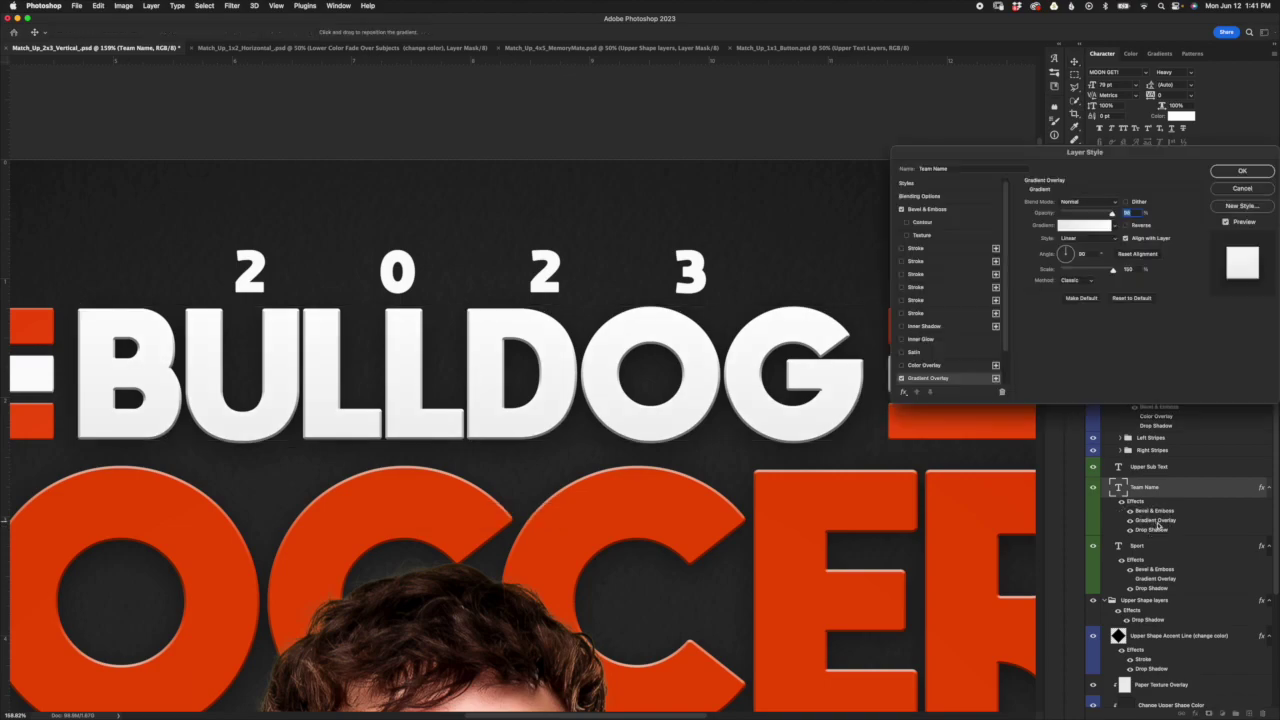
click(1095, 227)
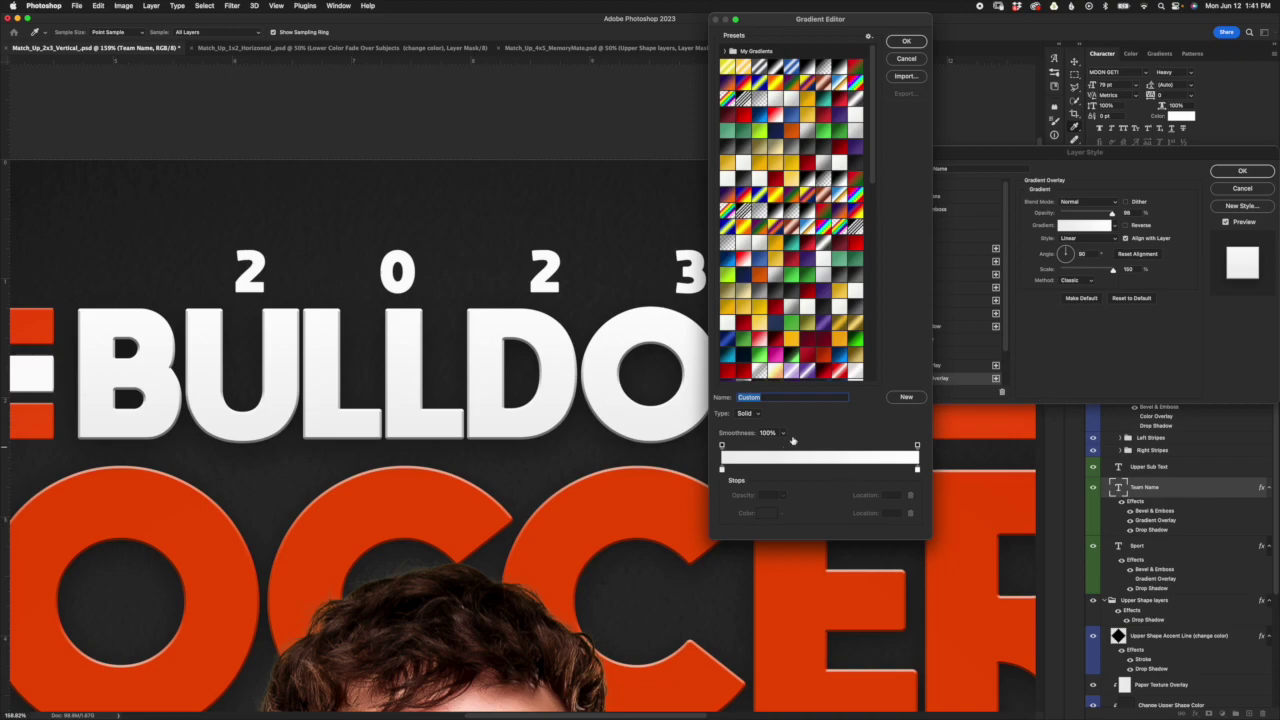
click(793, 256)
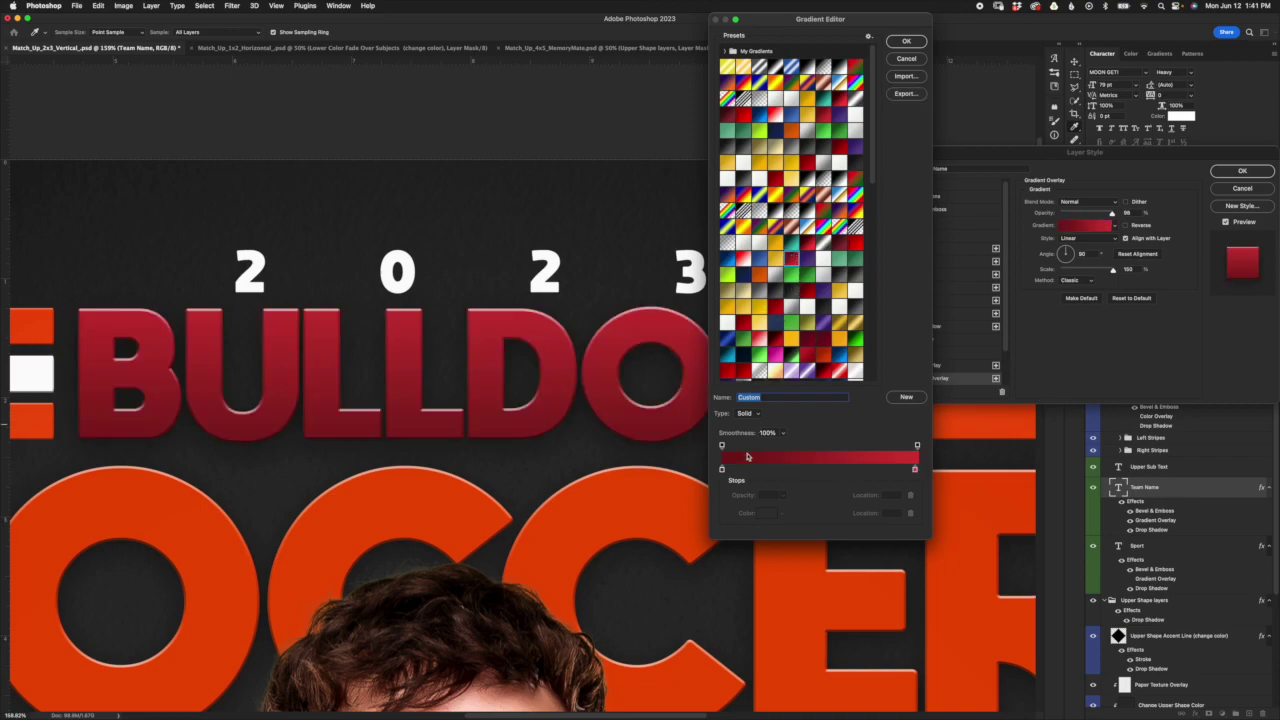
click(722, 469)
click(767, 513)
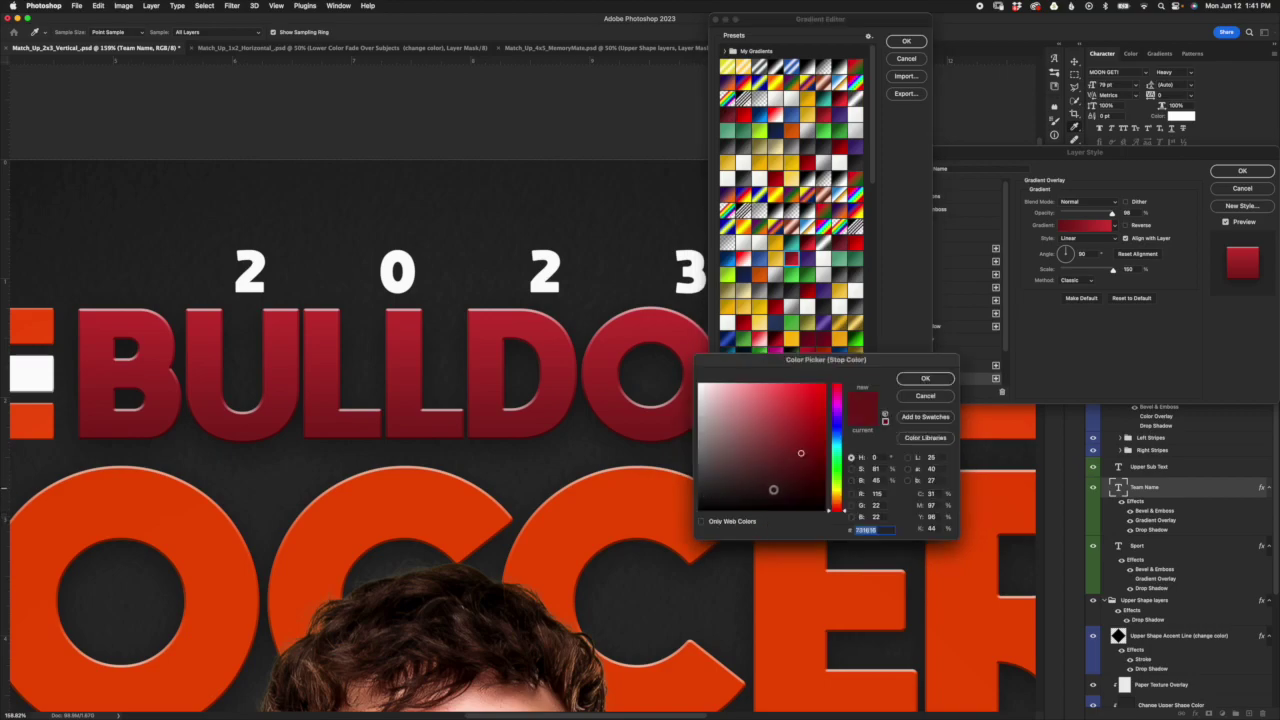
click(774, 489)
click(925, 397)
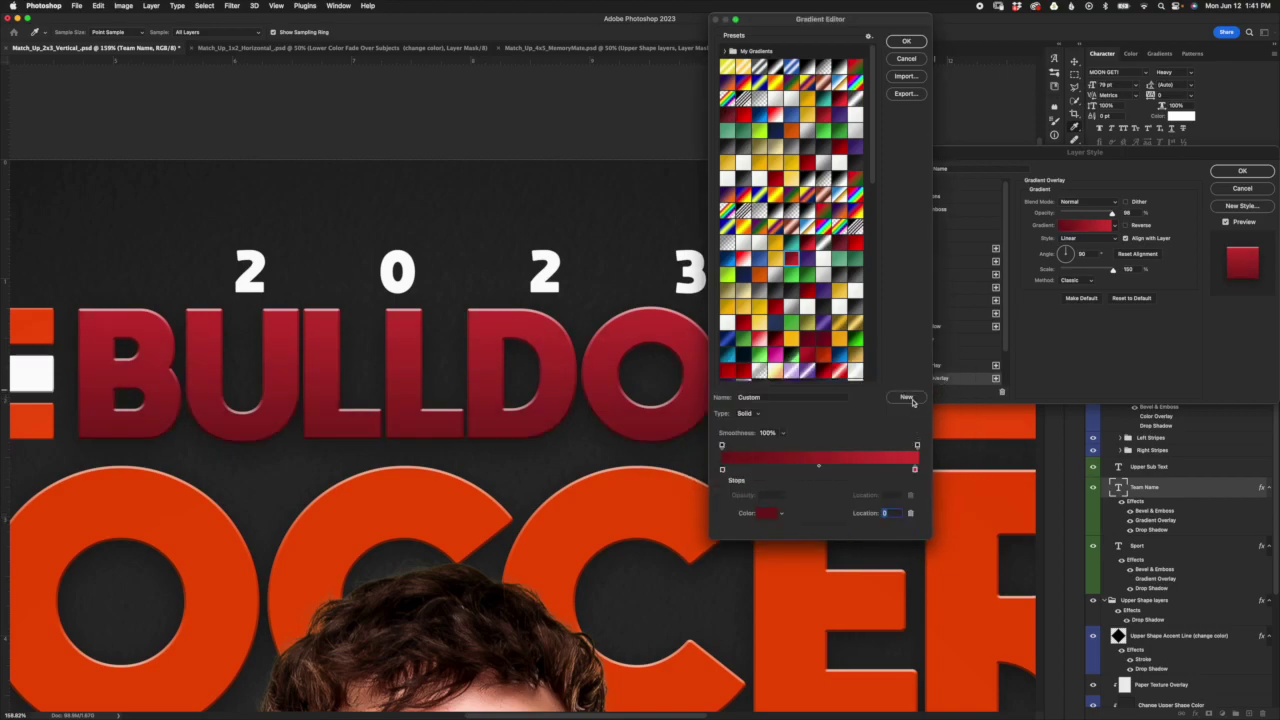
click(907, 59)
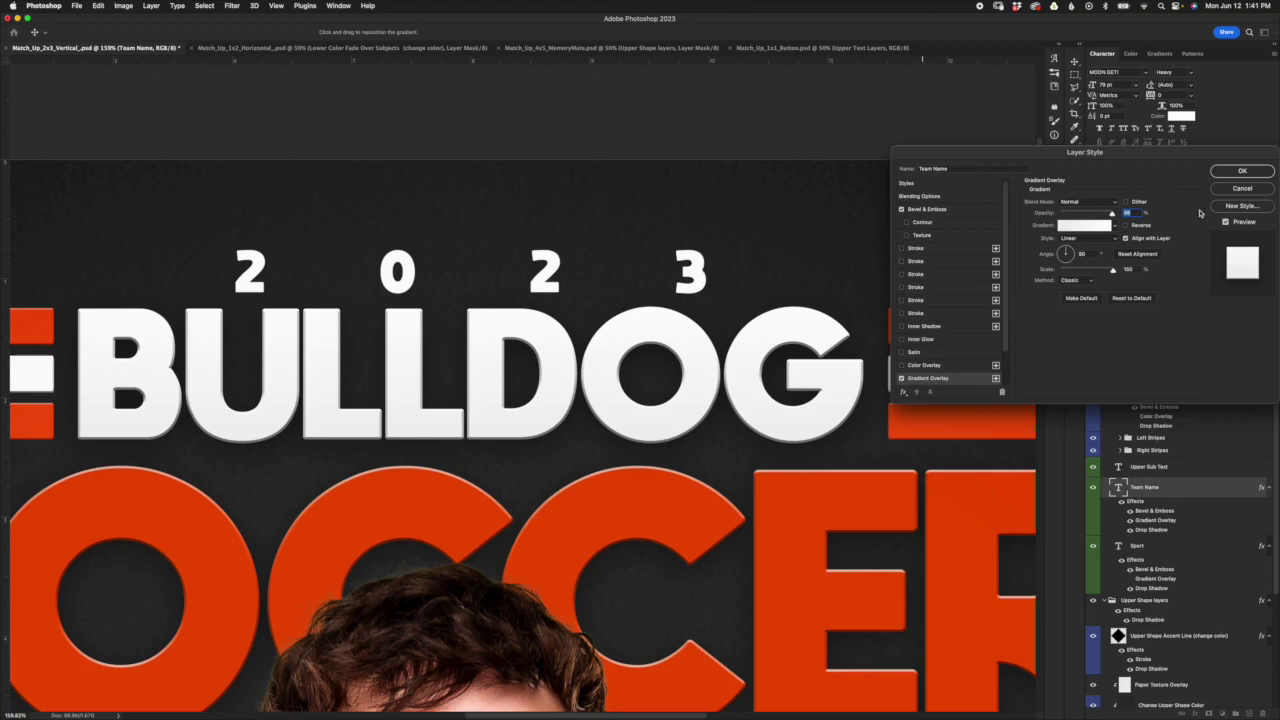
click(1242, 188)
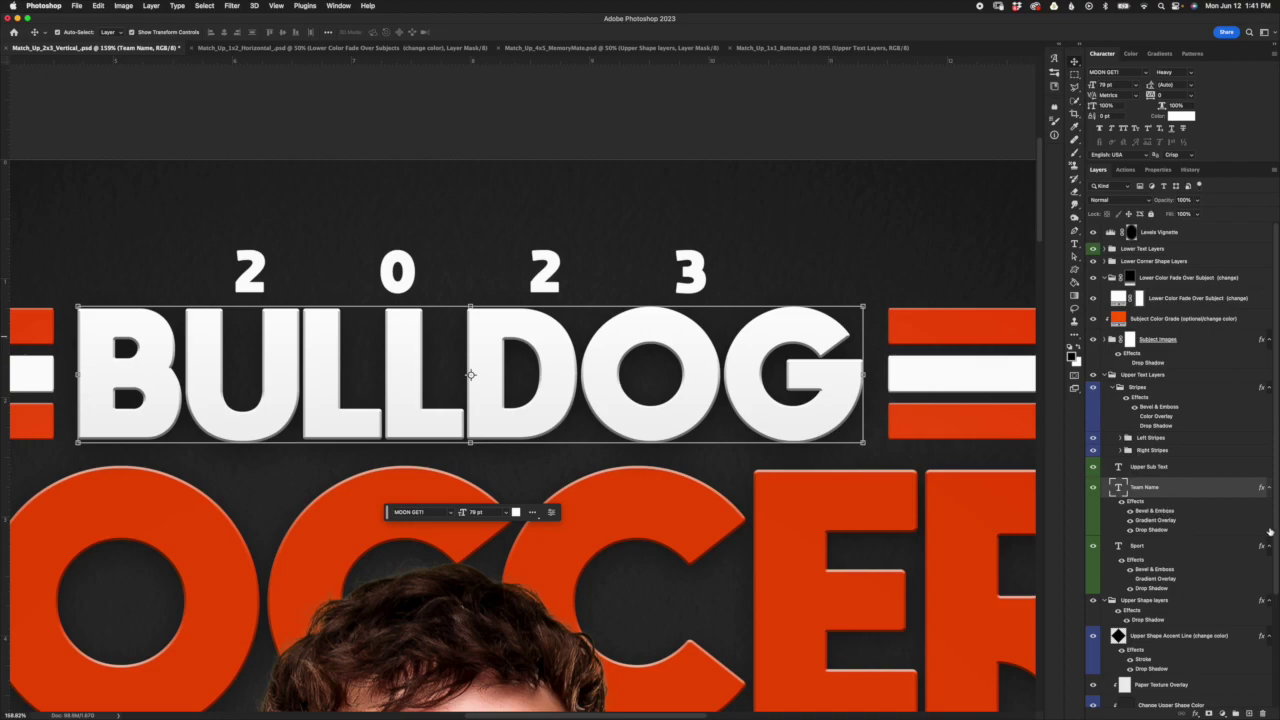
Step: Hide BULLDOG's Gradient Overlay so it renders flat white, and zoom out to the title area
click(1130, 520)
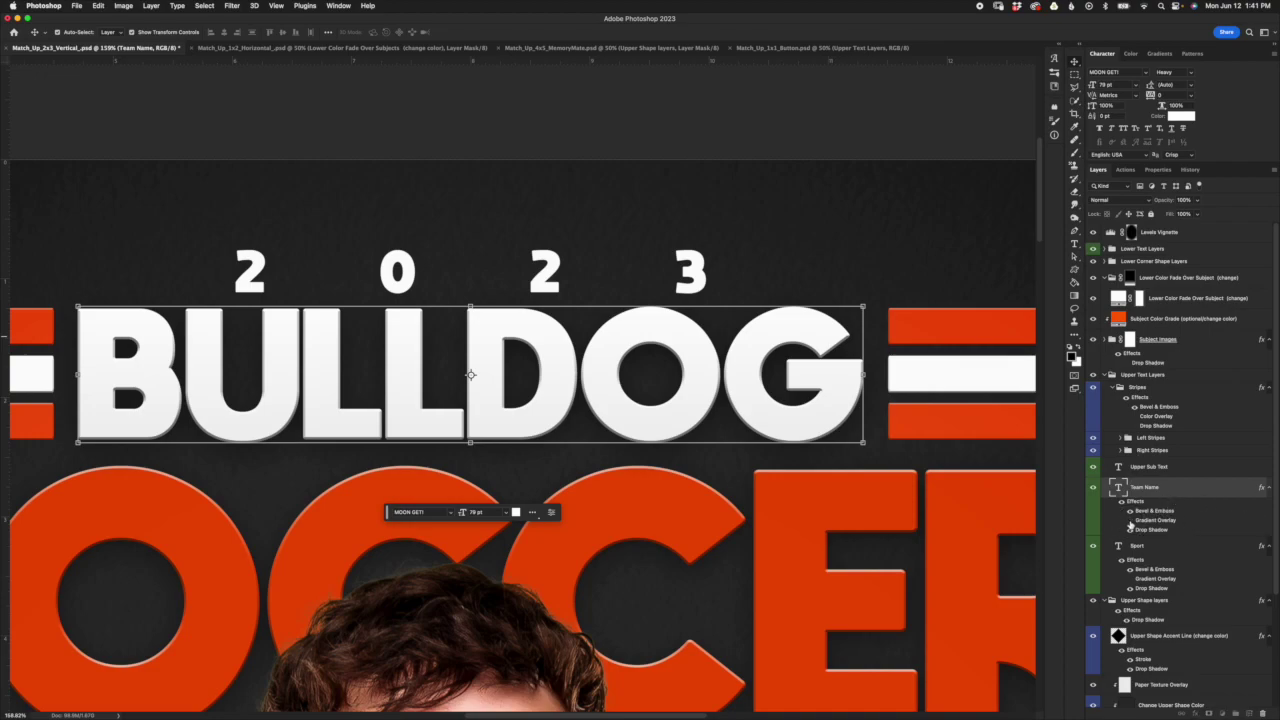
click(1180, 546)
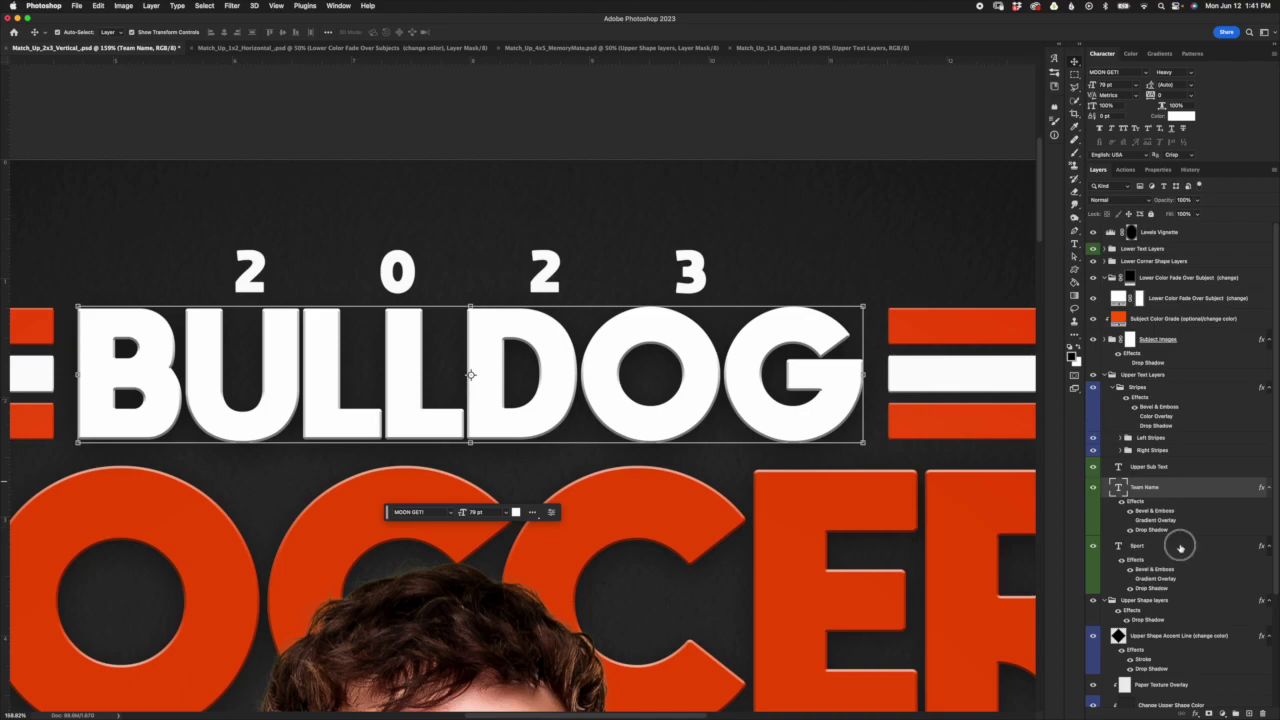
key(super+minus)
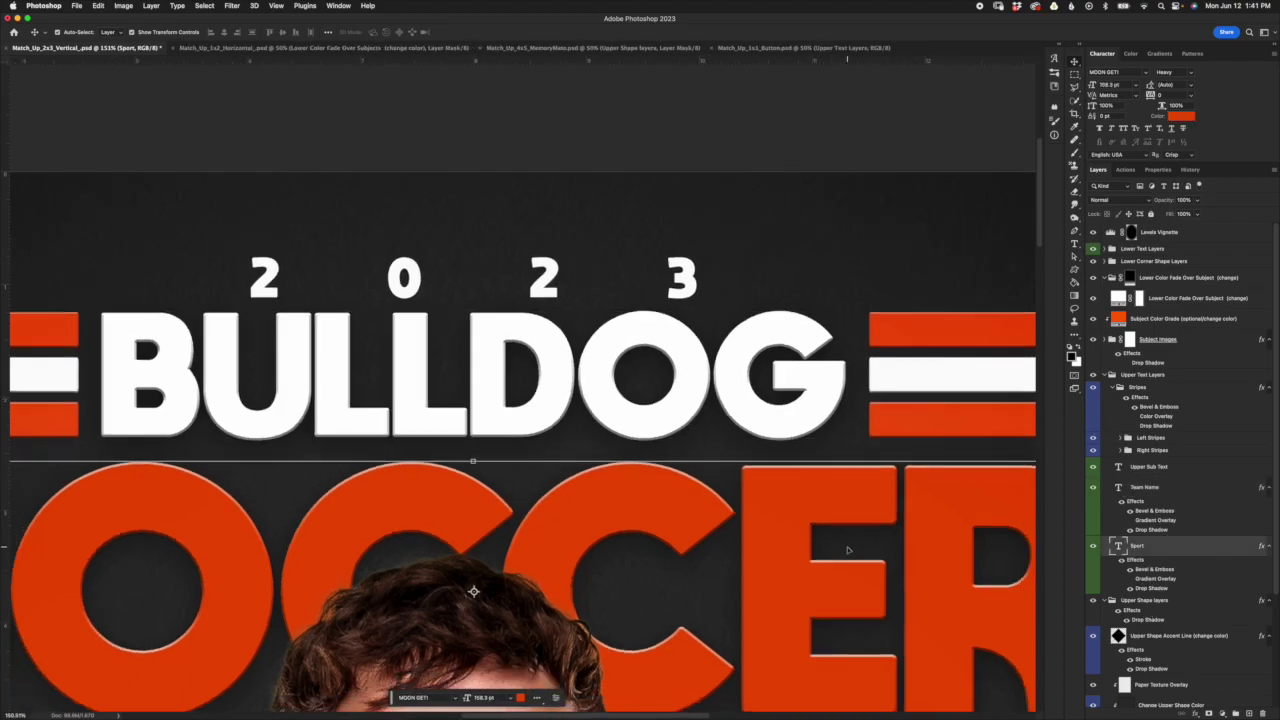
click(1205, 492)
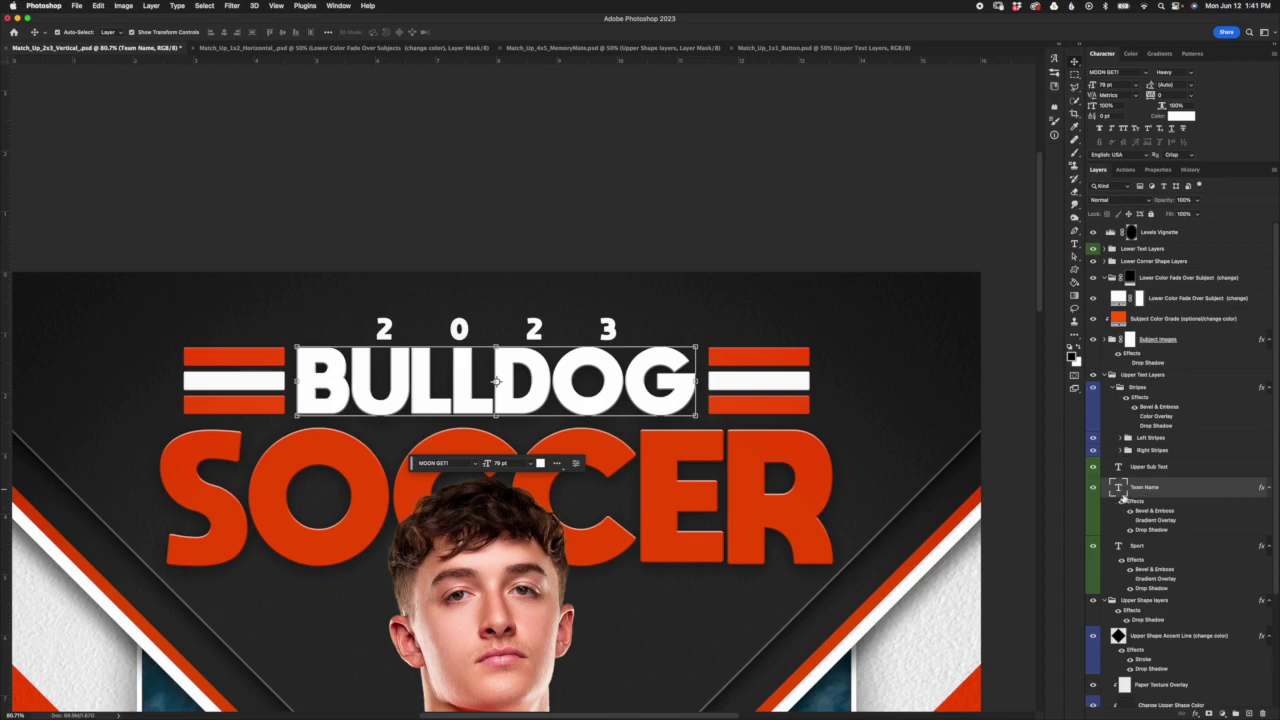
double_click(1119, 488)
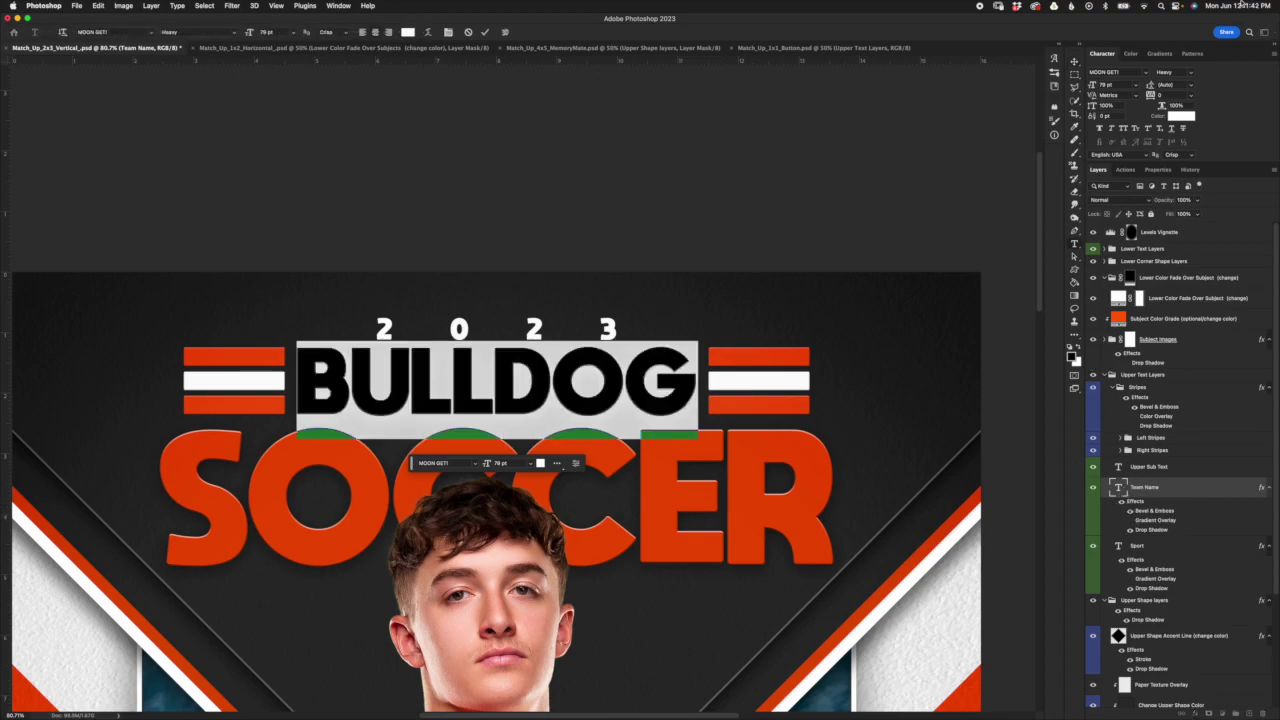
Step: Retype the team name from BULLDOG to COYOTE and commit it
text(COYTO)
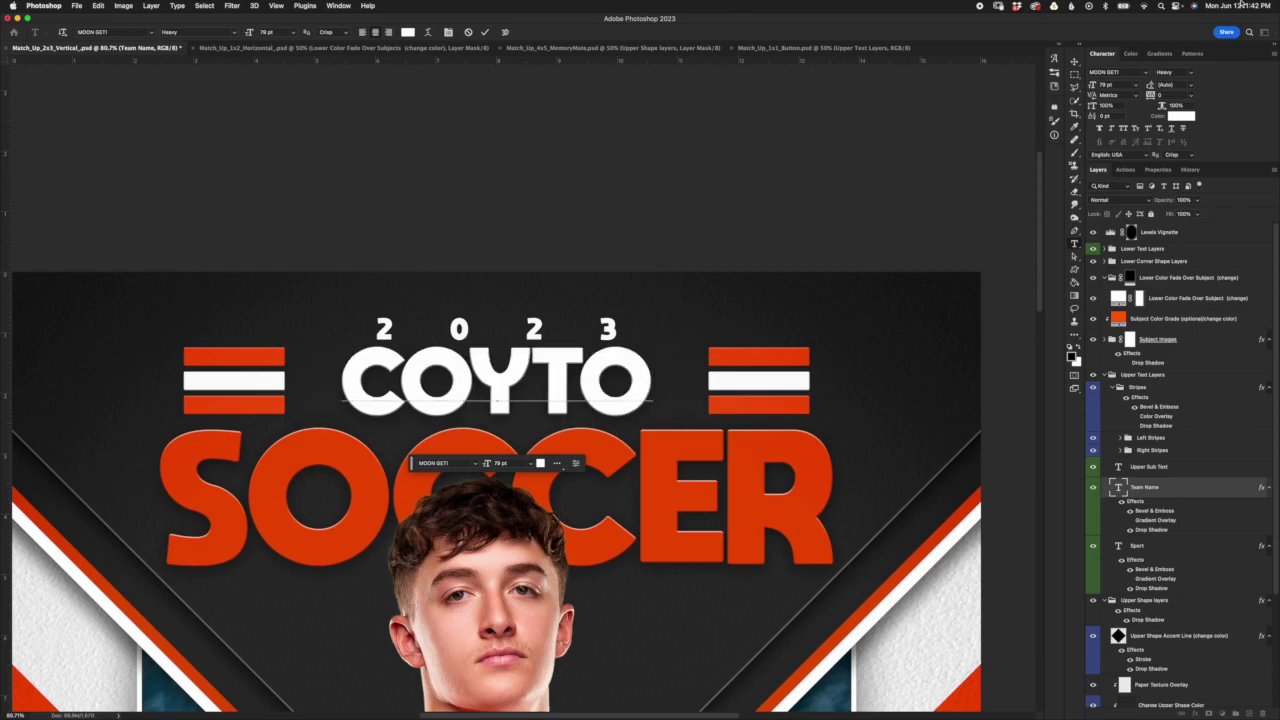
key(BackSpace)
key(BackSpace)
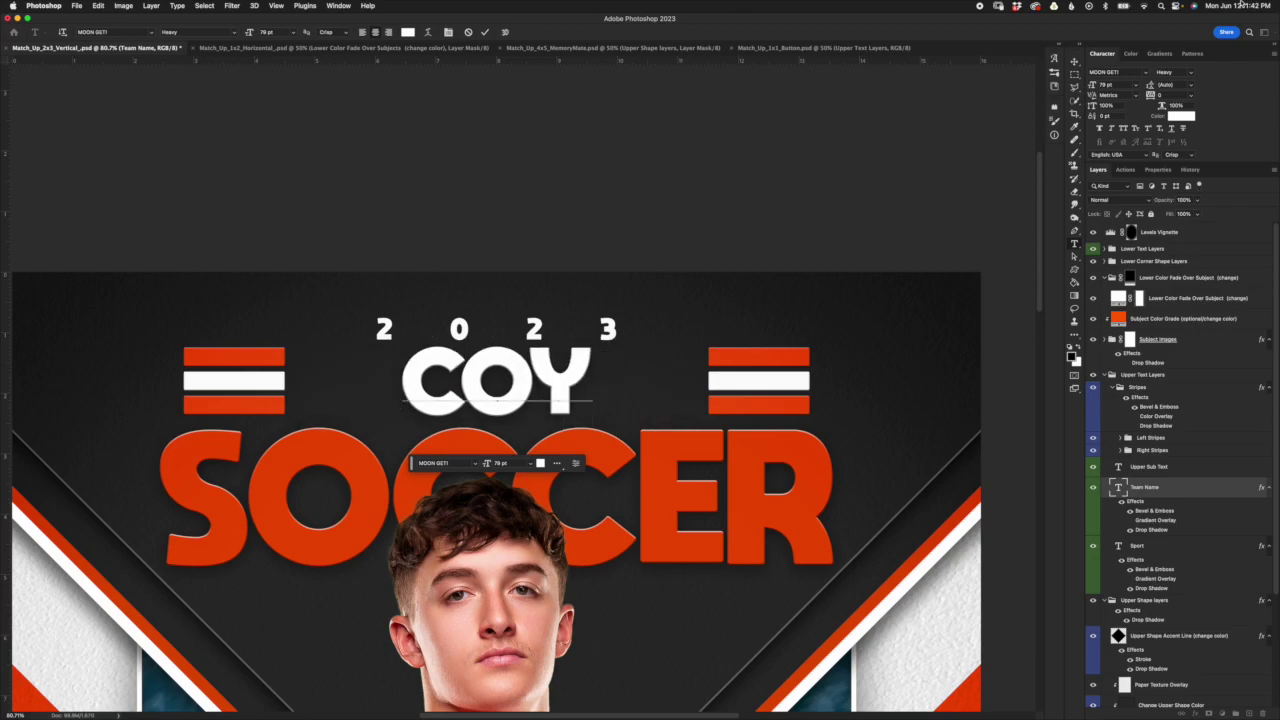
text(OTE)
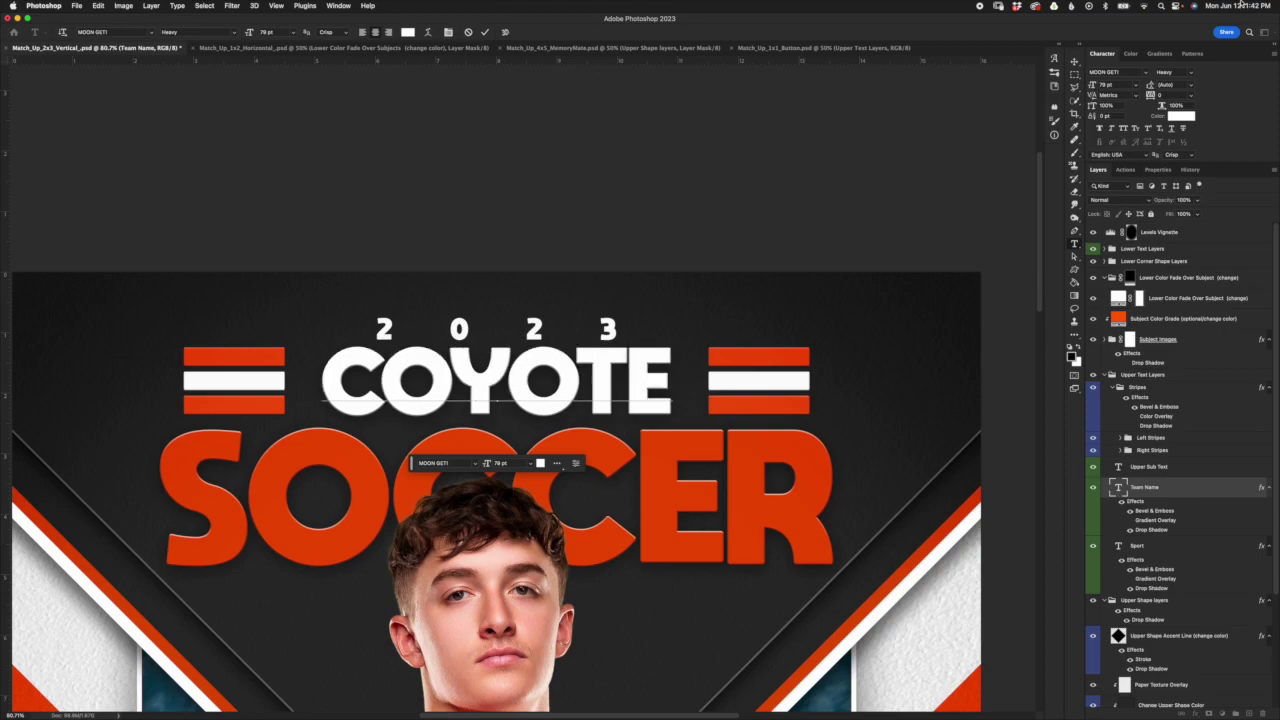
click(483, 32)
key(v)
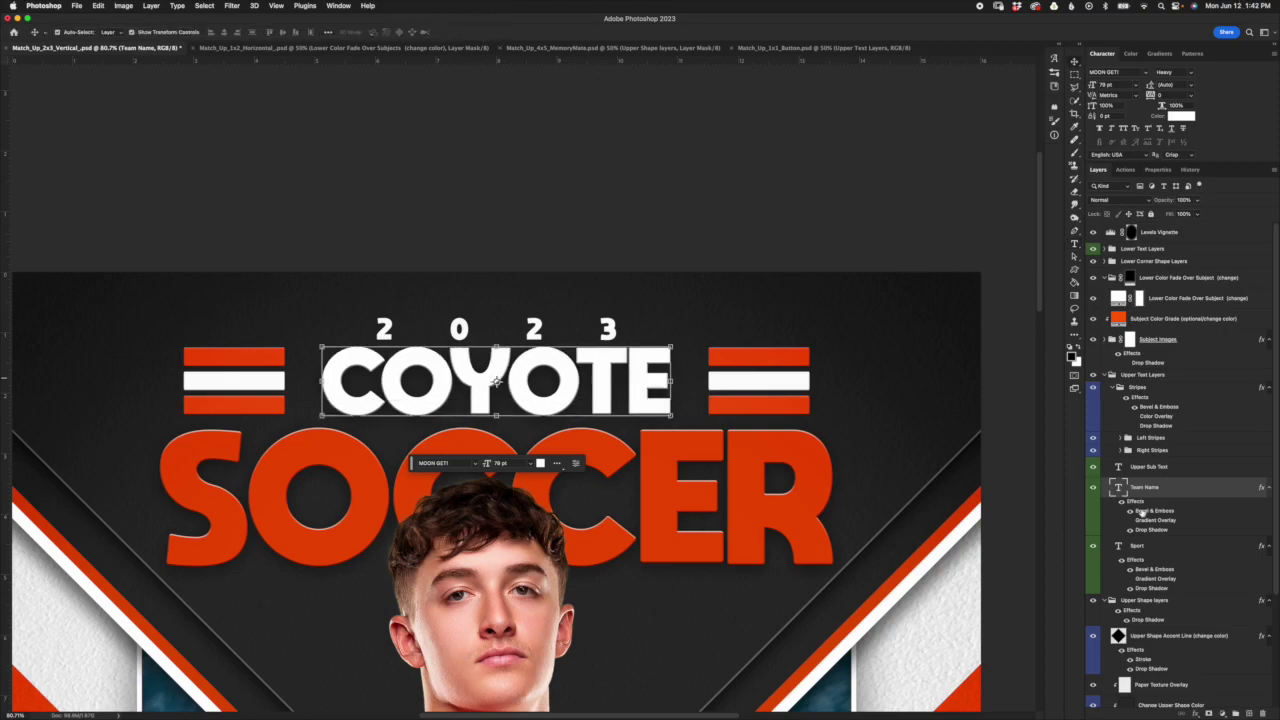
Step: Change the sport title from SOCCER to FOOTBALL and commit it
click(1140, 553)
double_click(1119, 545)
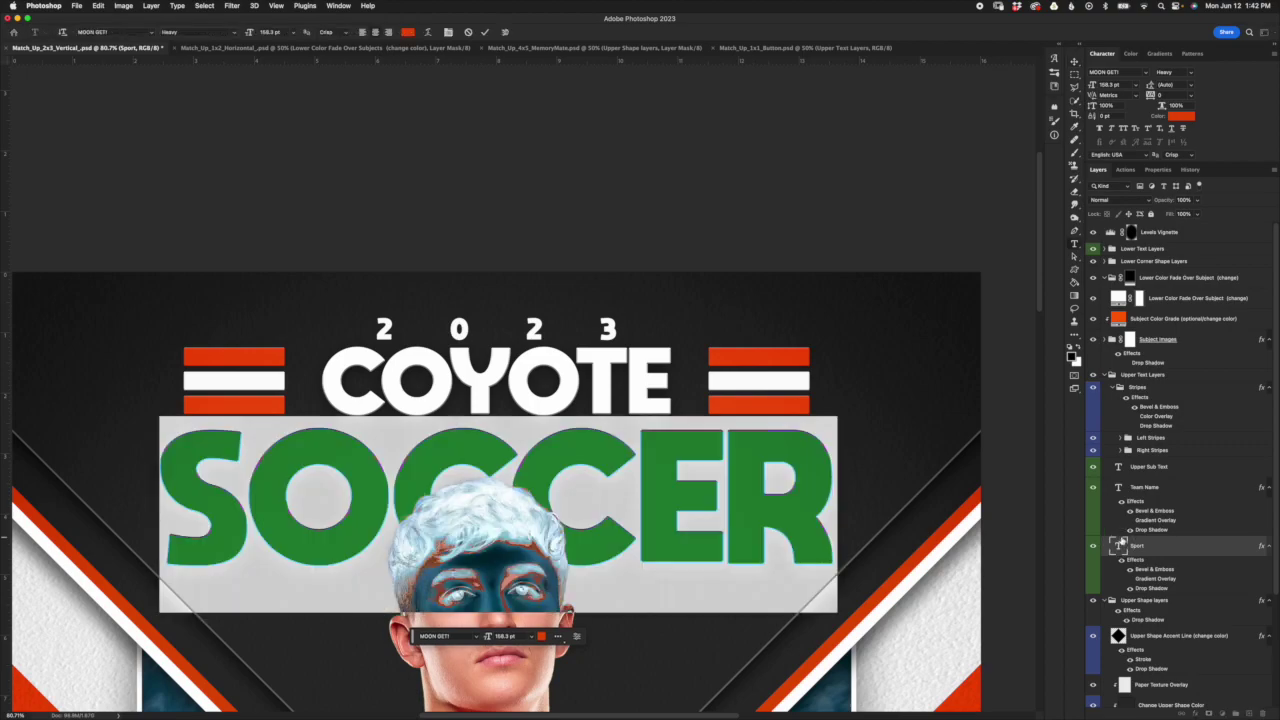
text(FOOTB)
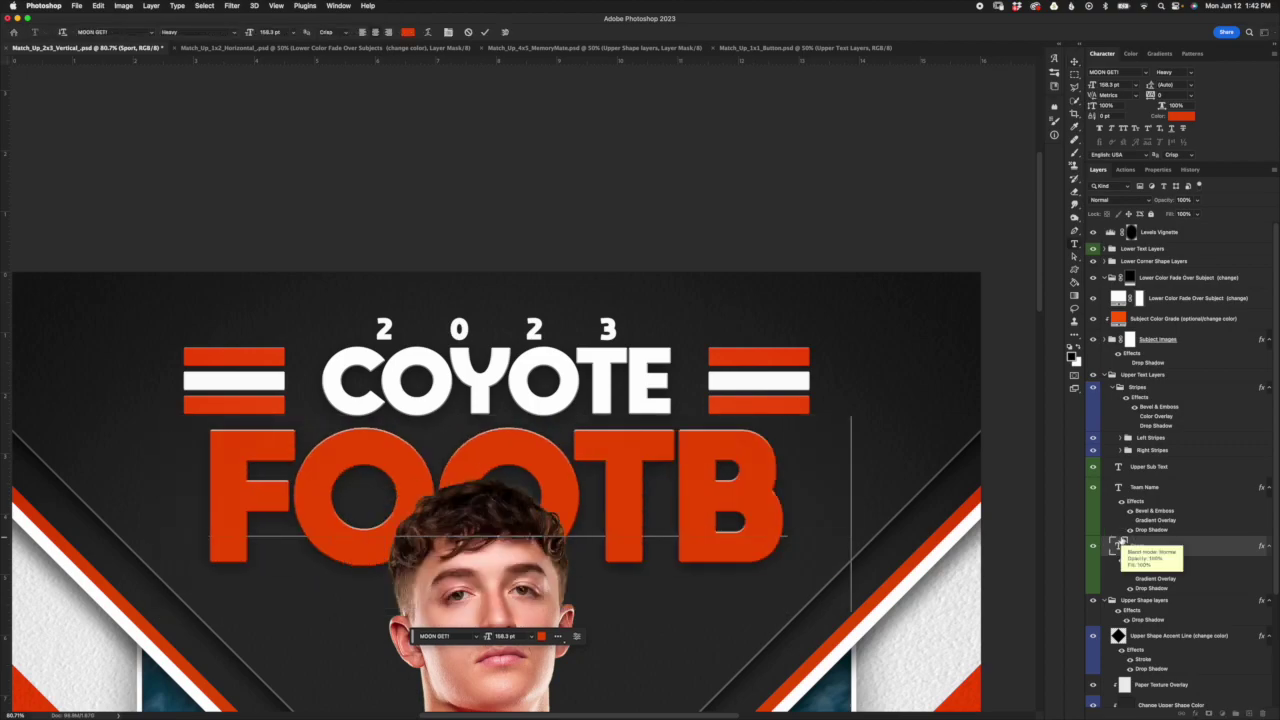
text(ALL)
click(484, 32)
scroll(777, 521, down, 5)
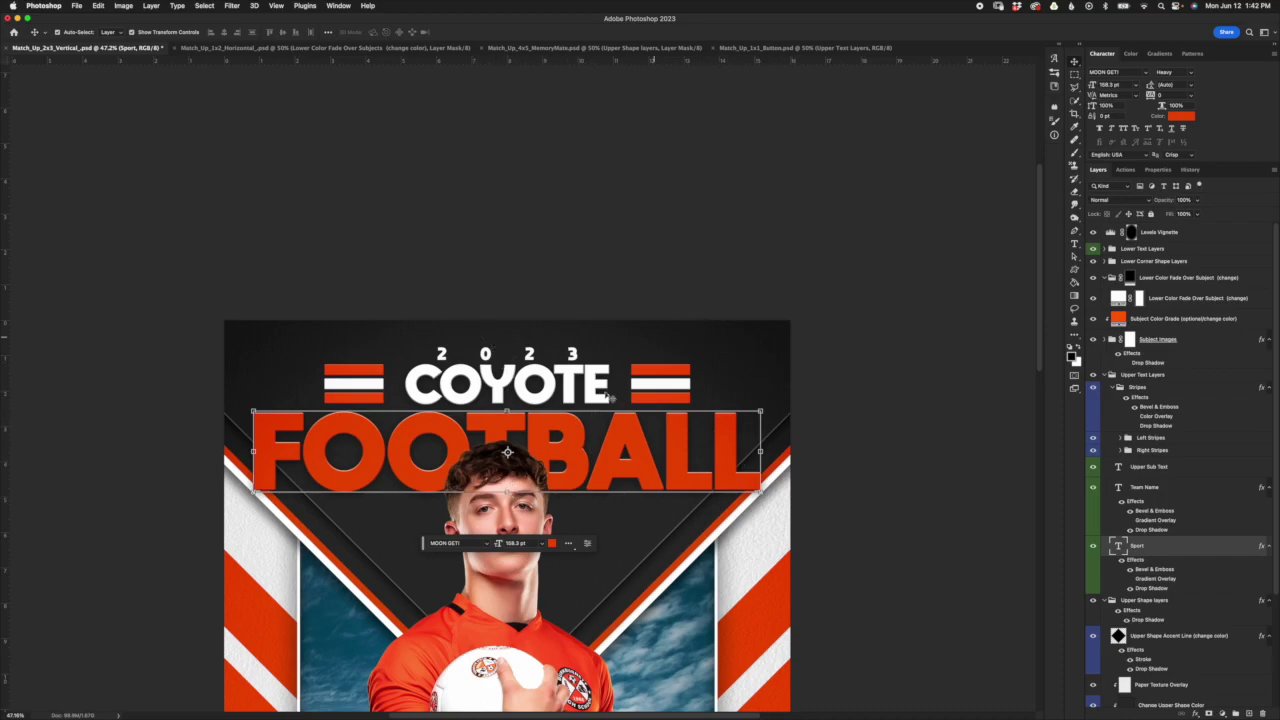
Step: Scale the FOOTBALL title down with Free Transform so it fits under COYOTE
key(super+t)
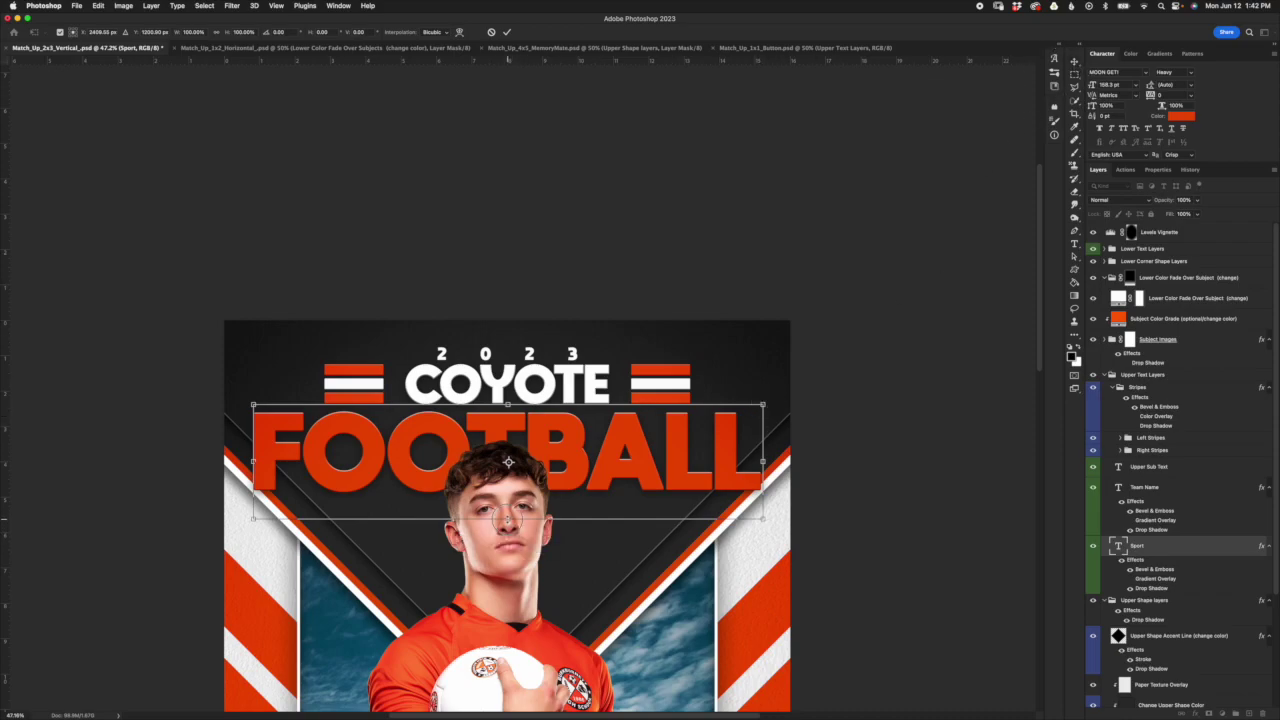
drag(508, 518, 509, 487)
click(507, 32)
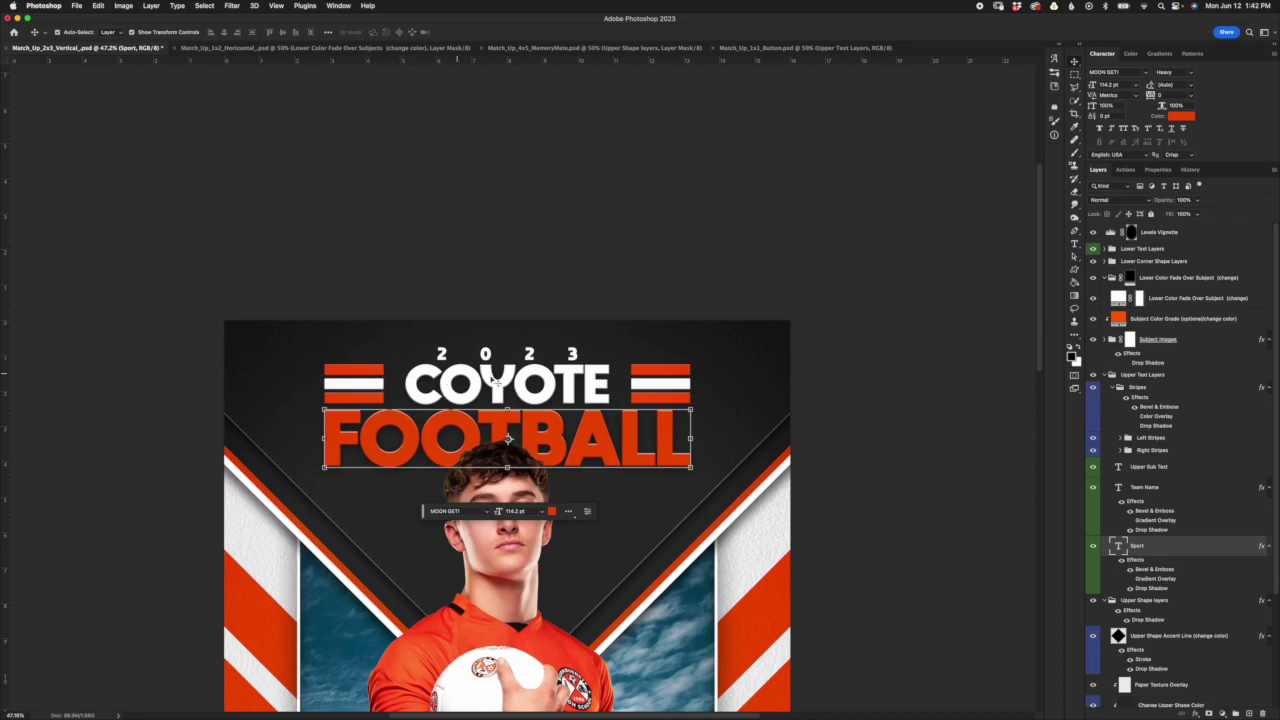
click(1185, 511)
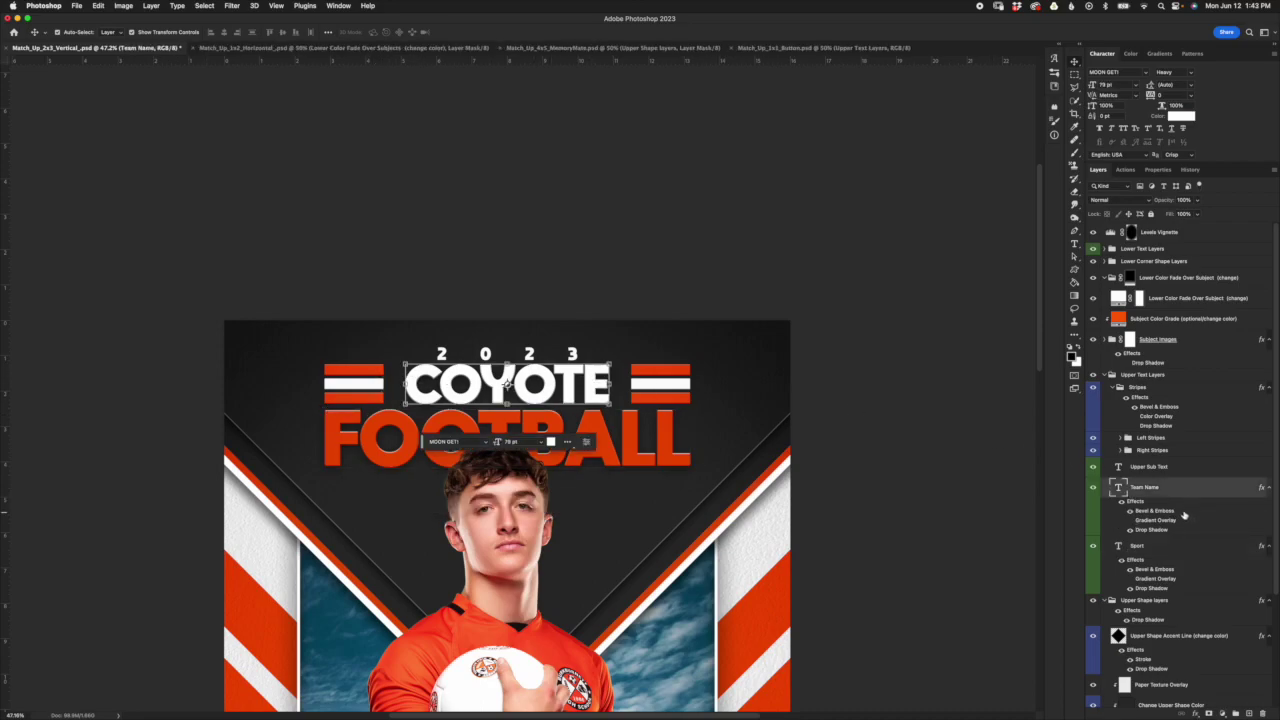
click(1181, 547)
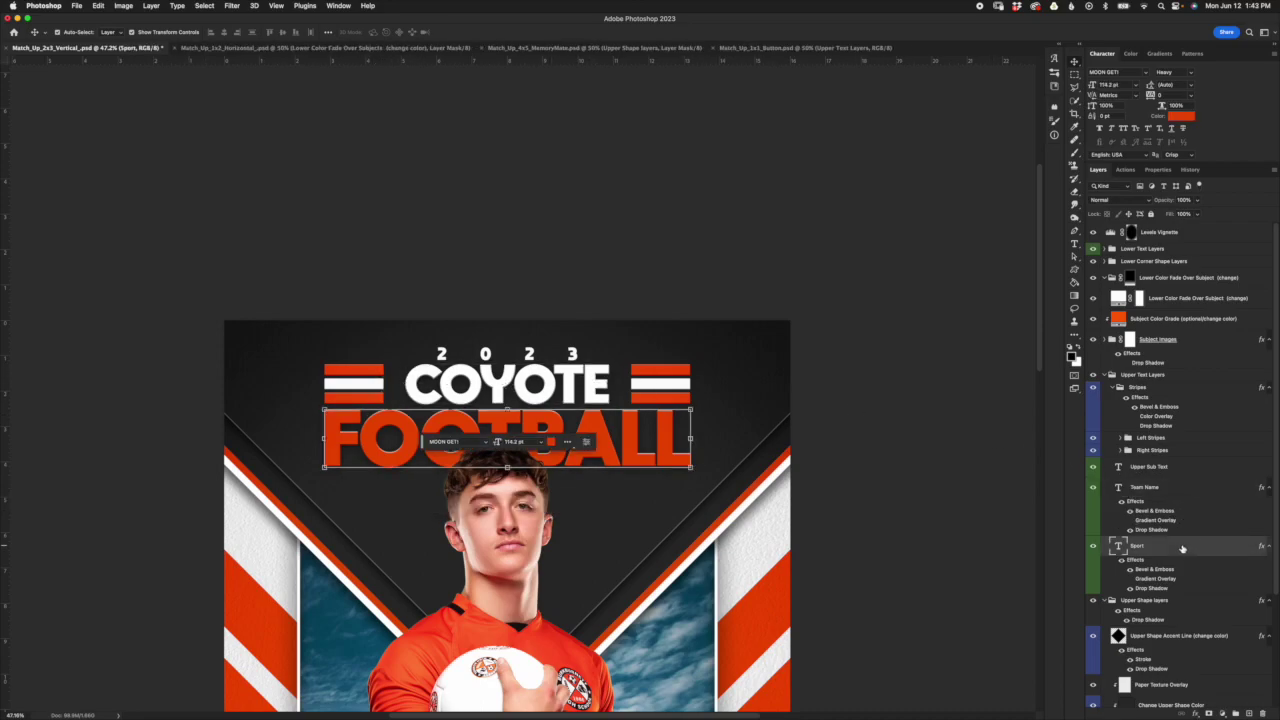
click(1170, 440)
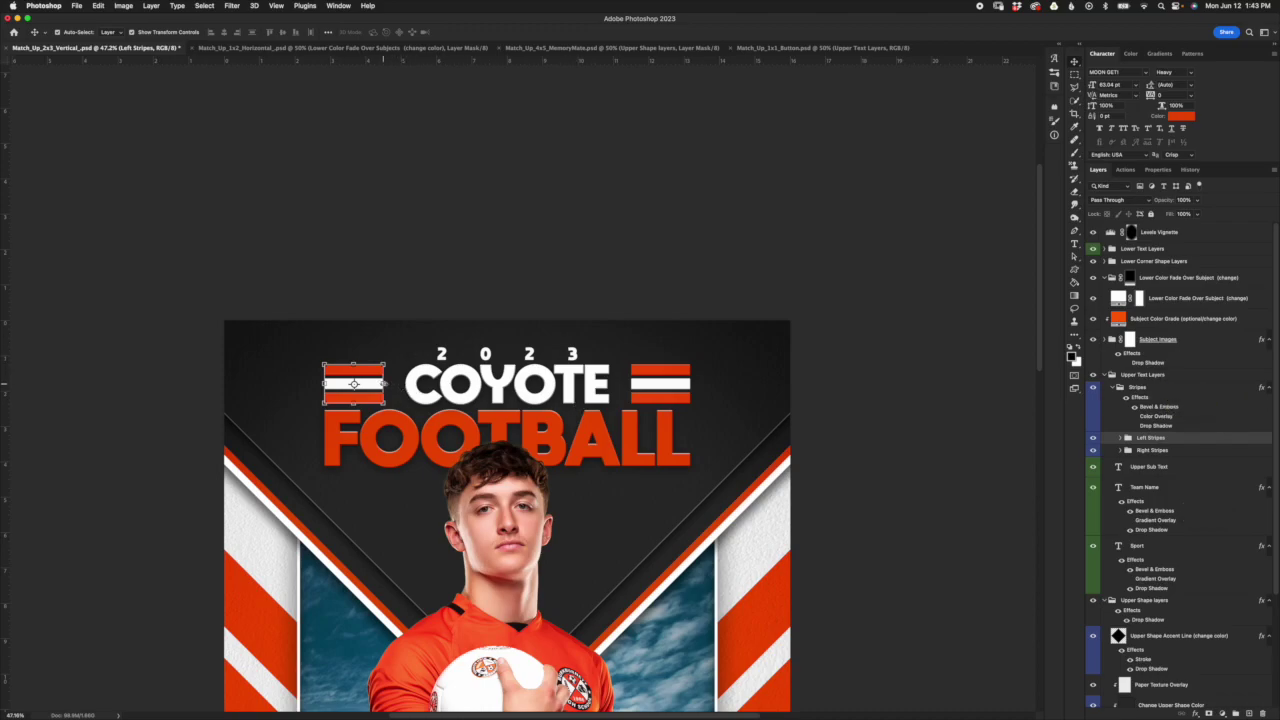
Step: Widen the Left Stripes group toward COYOTE with Free Transform
key(super+t)
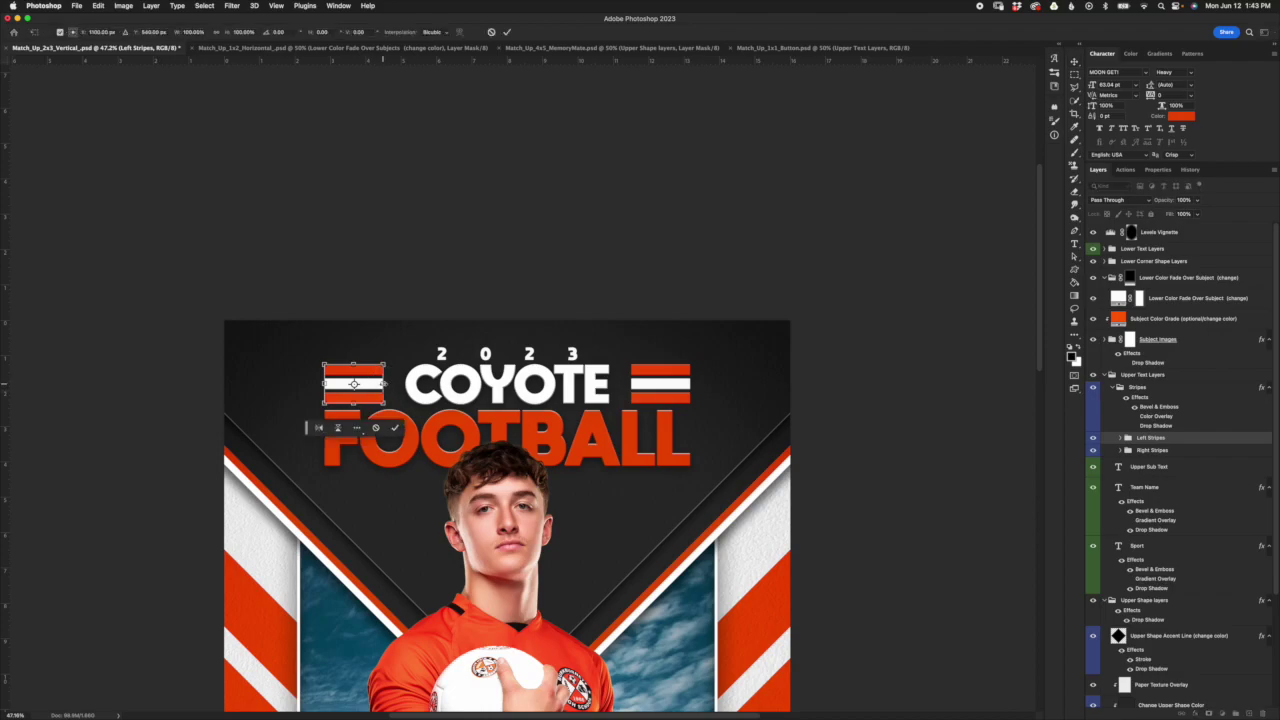
mouse_move(385, 383)
mouse_down()
mouse_move(418, 383)
mouse_move(400, 383)
mouse_up()
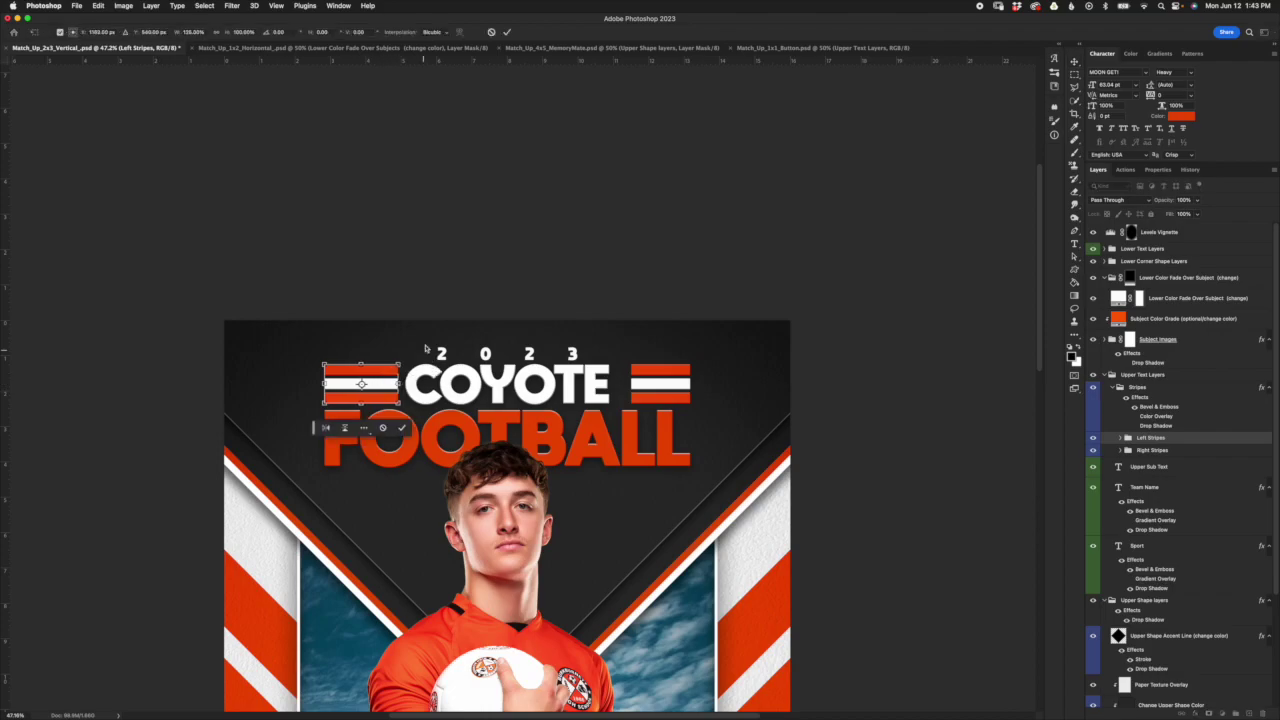
click(507, 33)
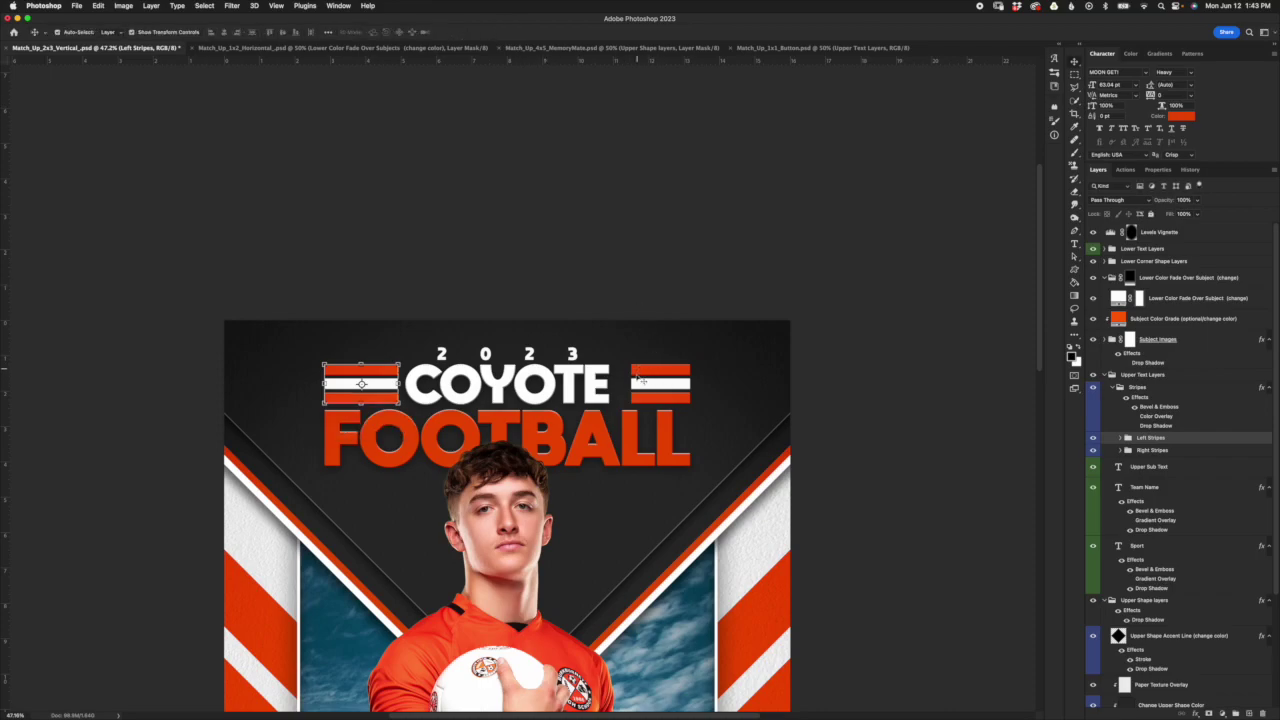
Step: Widen the Right Stripes group toward COYOTE, then remove the right-hand bars with Cmd+Z
click(1145, 450)
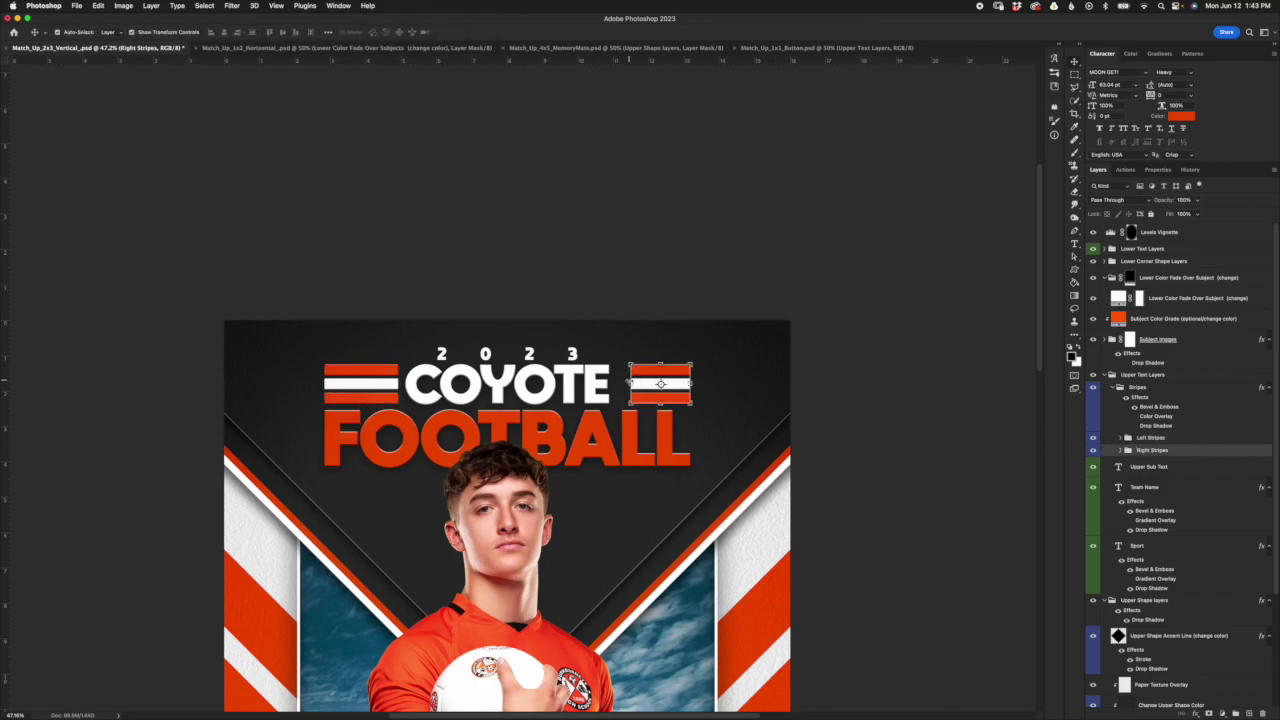
key(ctrl+t)
mouse_move(629, 383)
mouse_down()
mouse_move(605, 383)
mouse_move(617, 384)
mouse_up()
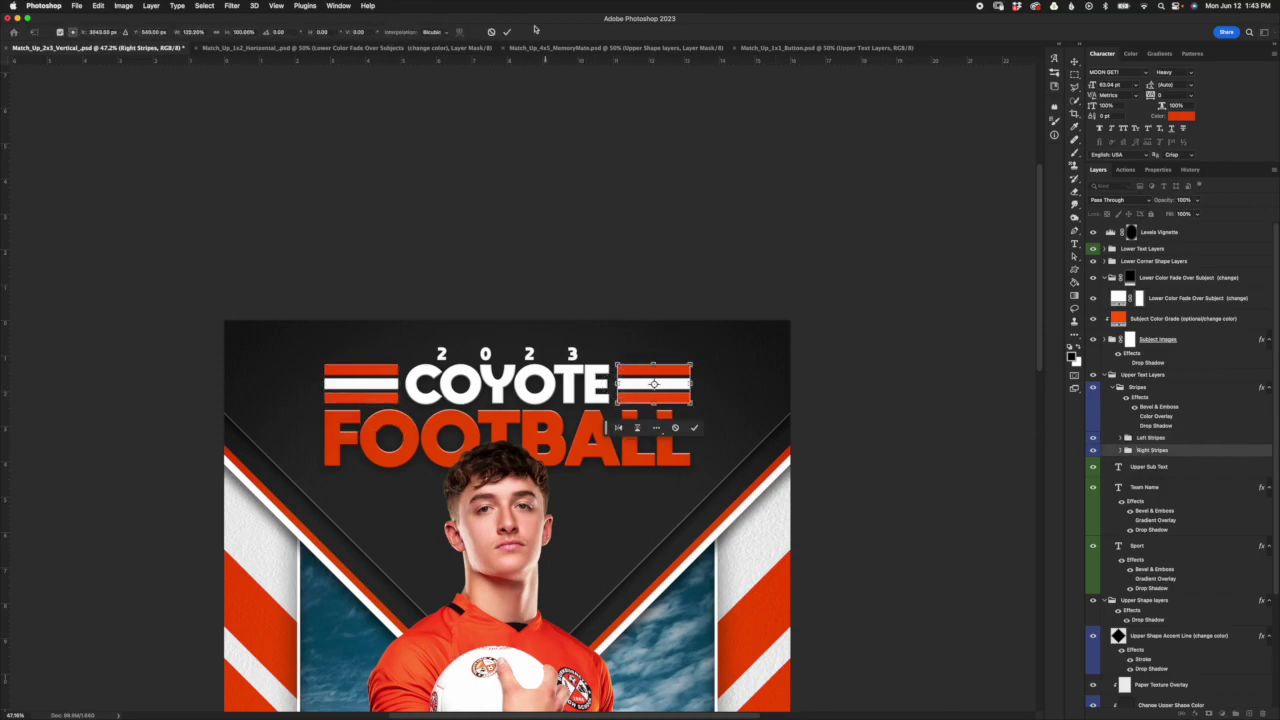
click(507, 33)
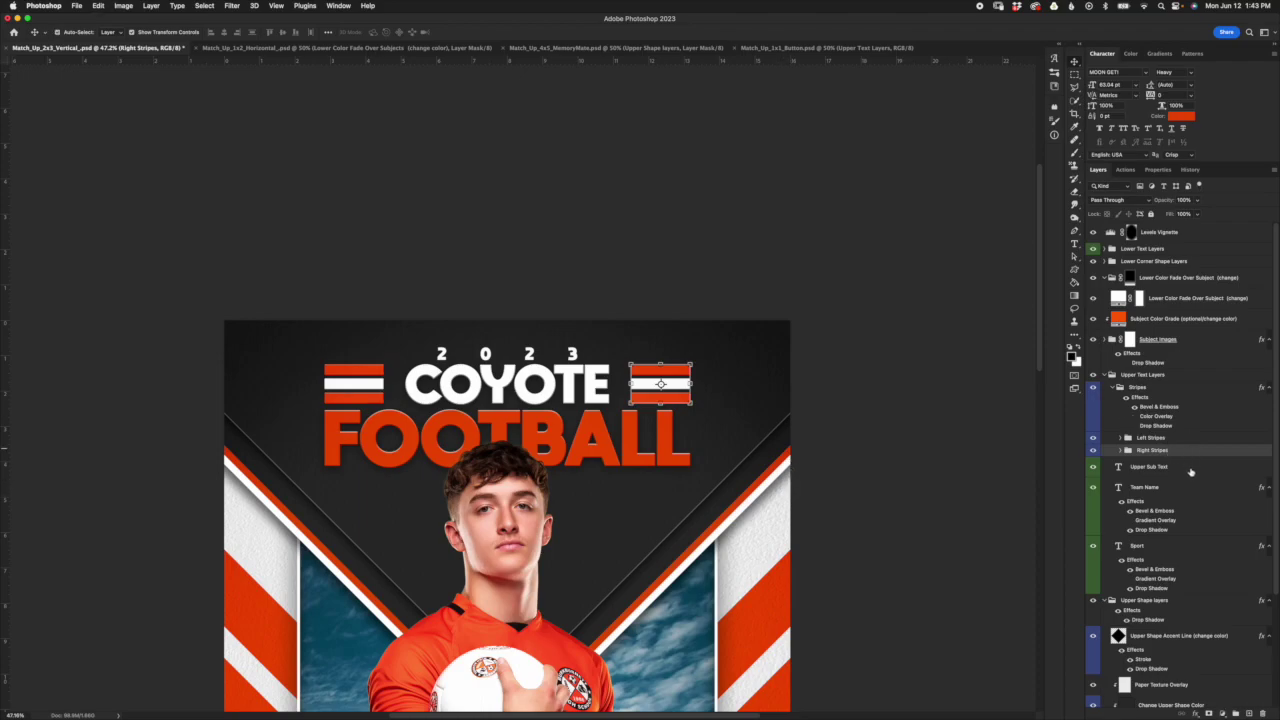
key(super+z)
Step: Select the Left Stripes group and try duplicating it, undoing the attempts
click(1145, 439)
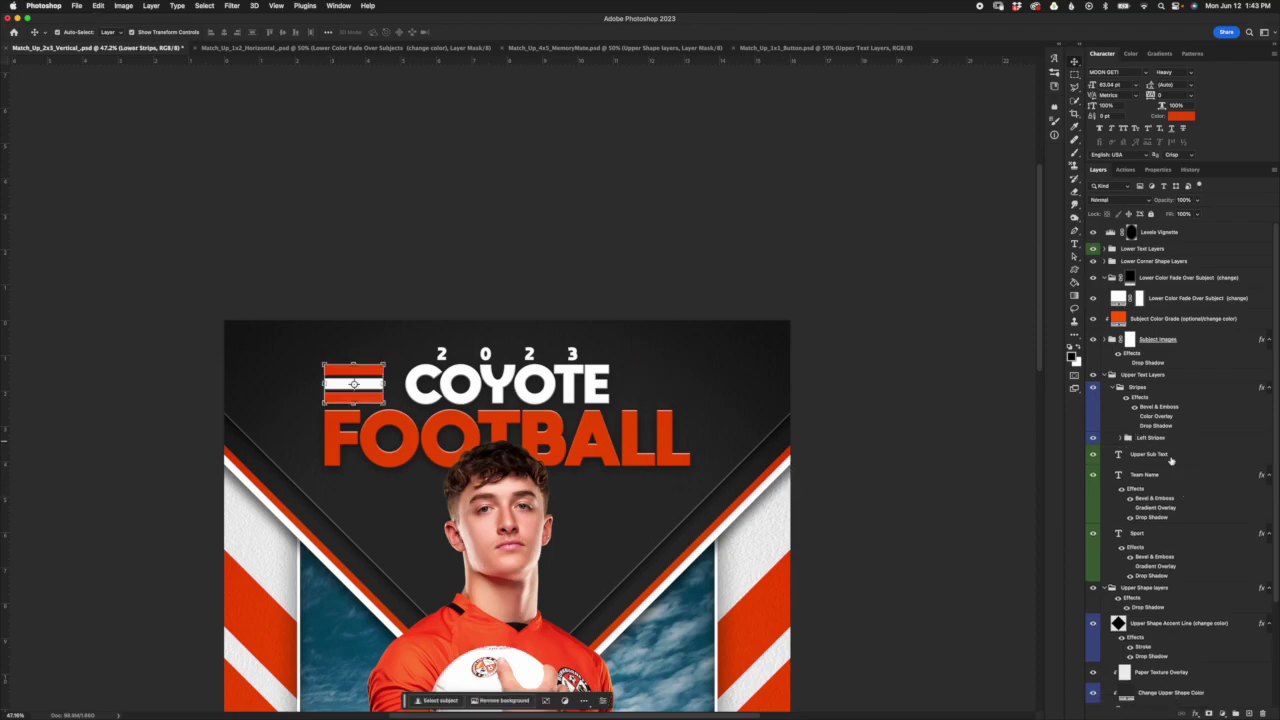
click(1124, 438)
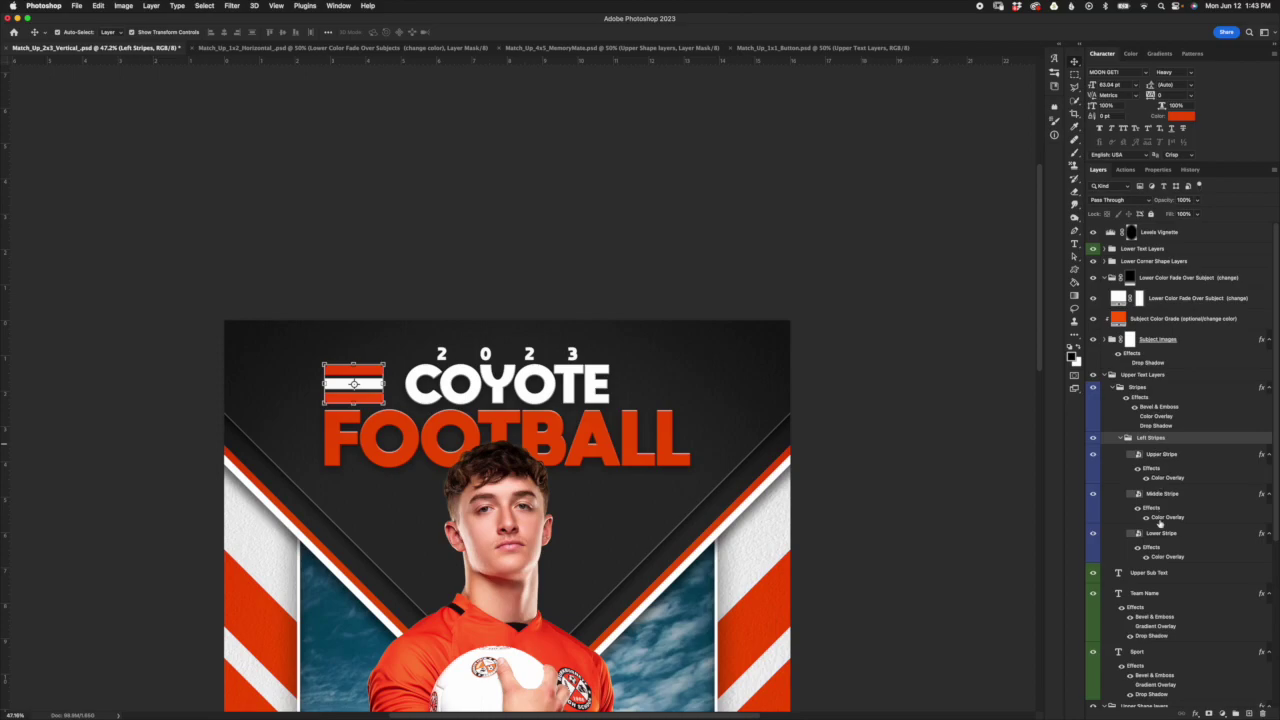
click(1121, 438)
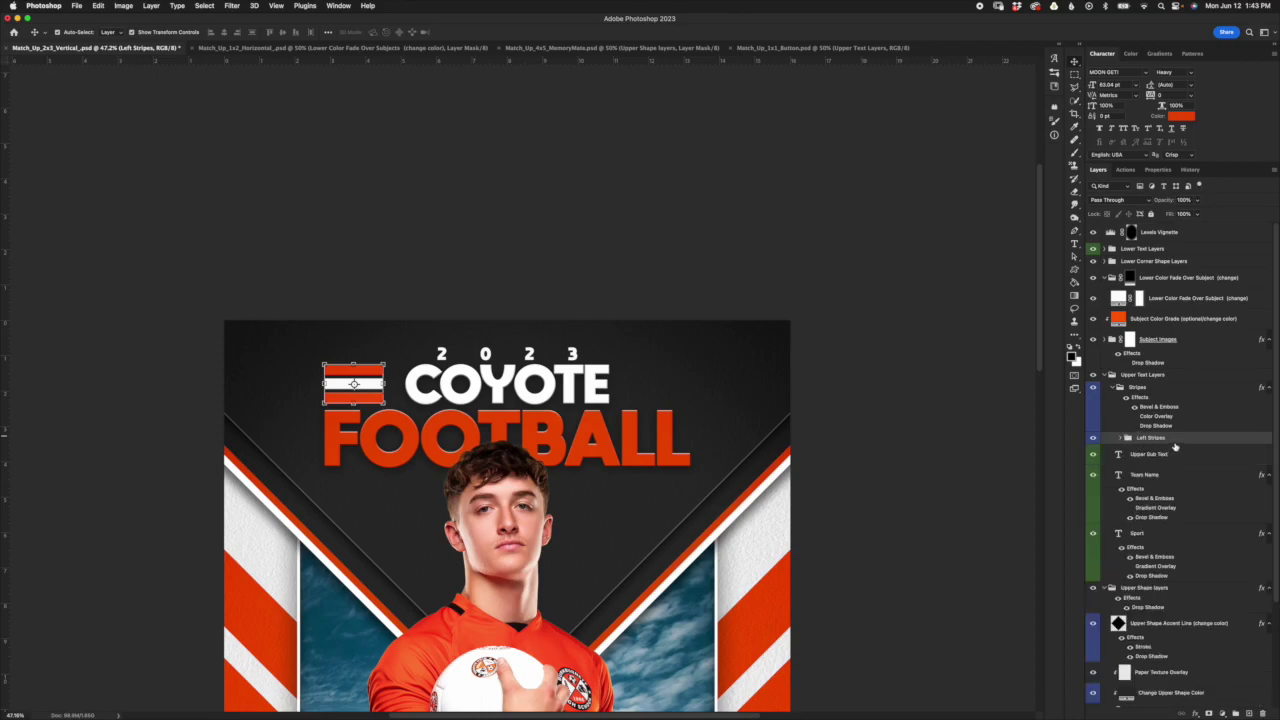
drag(1188, 441, 1180, 450)
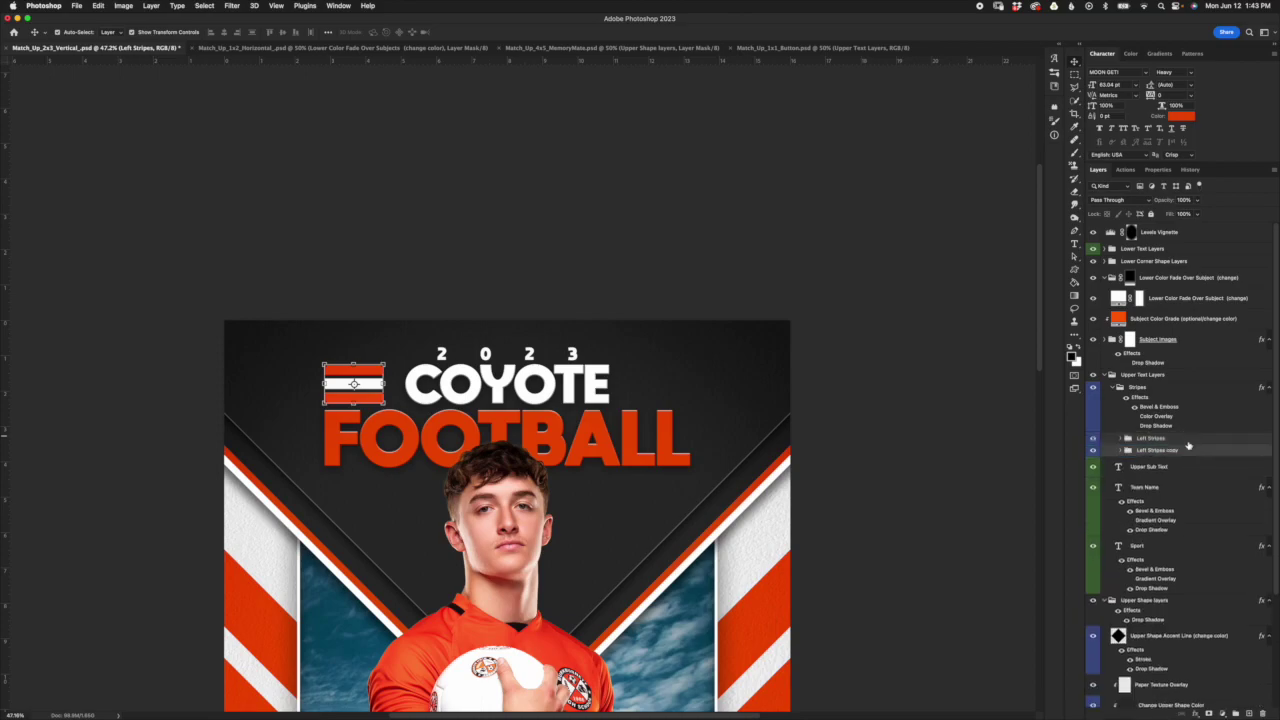
key(super+z)
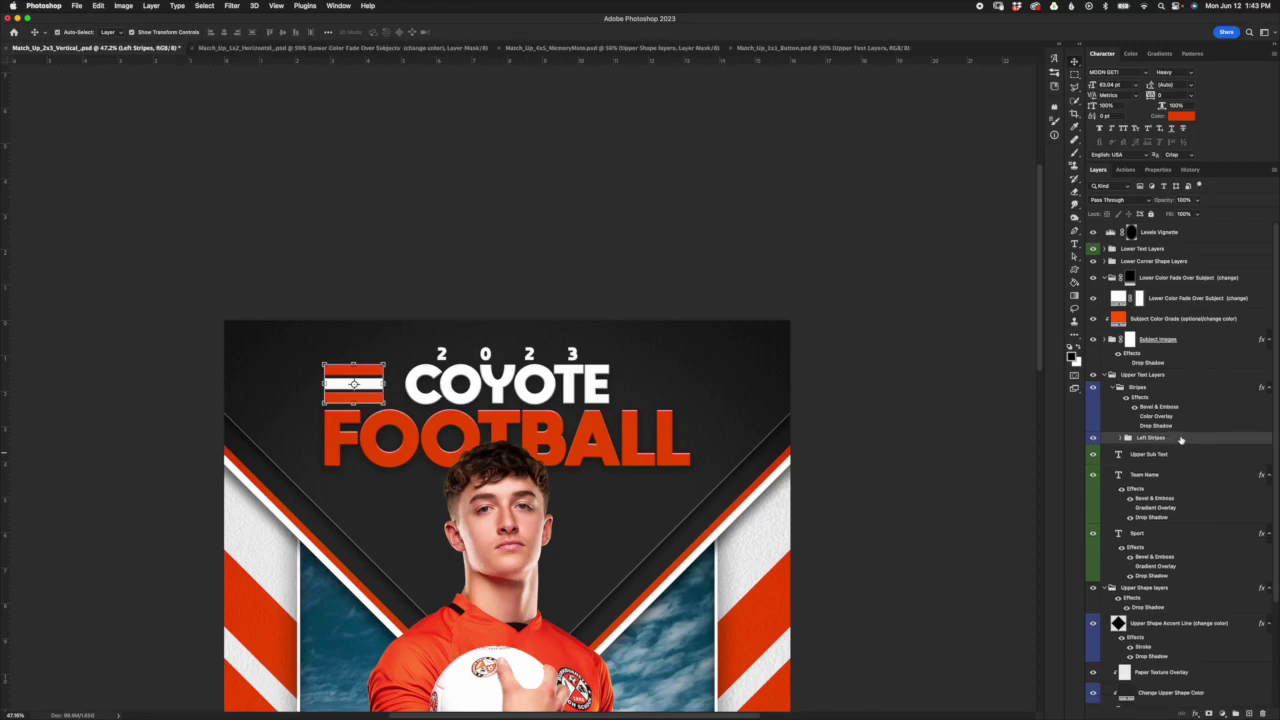
drag(1188, 440, 1190, 442)
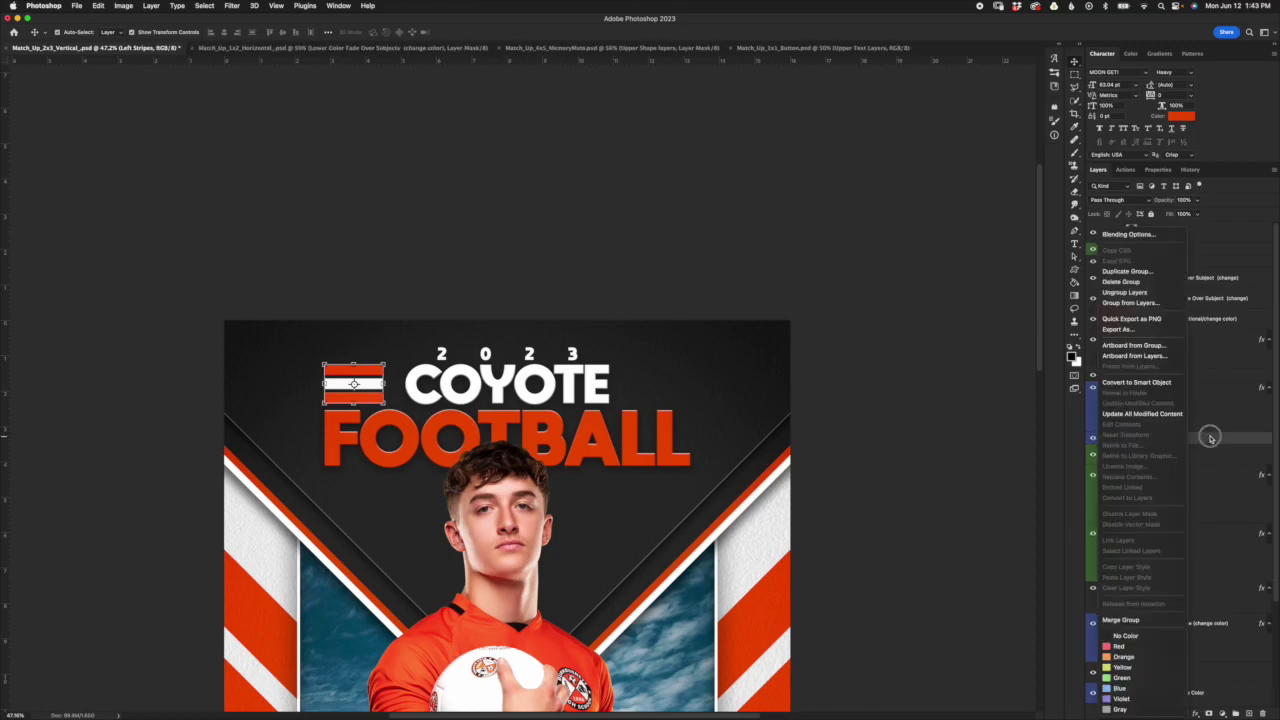
key(super+z)
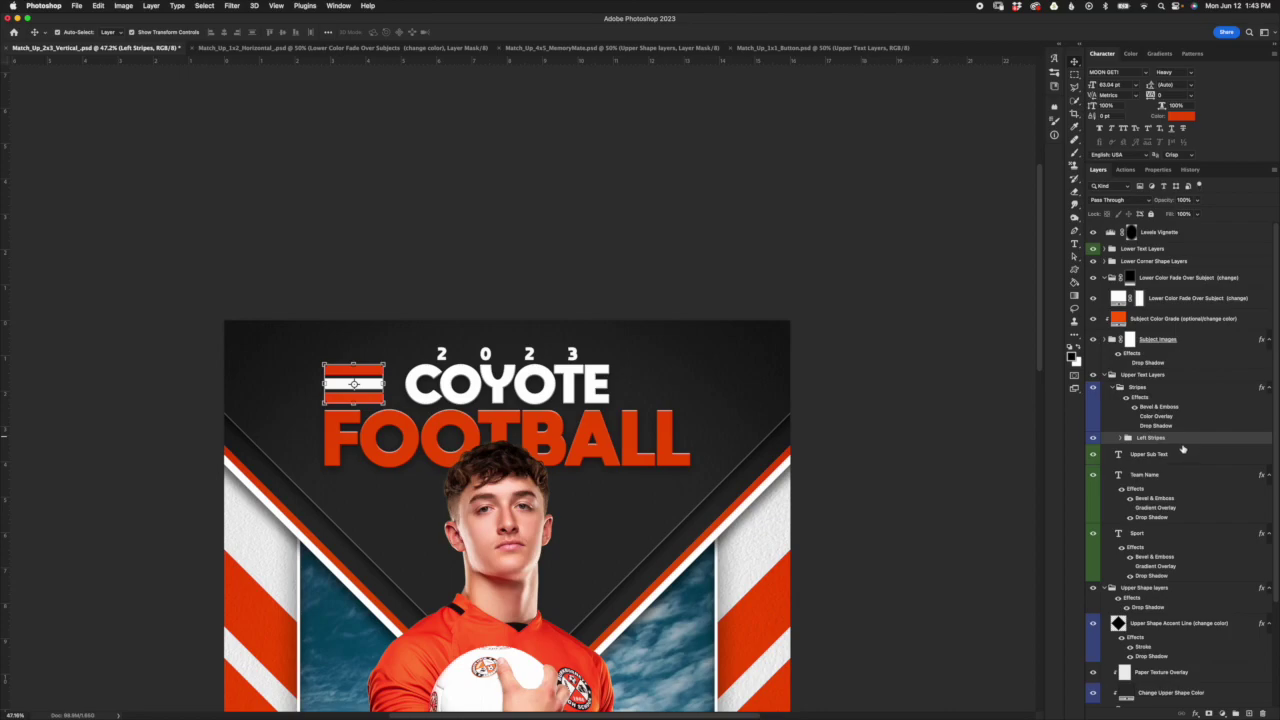
Step: Duplicate the Left Stripes group and move the copy to the right of COYOTE
drag(1180, 439, 1178, 447)
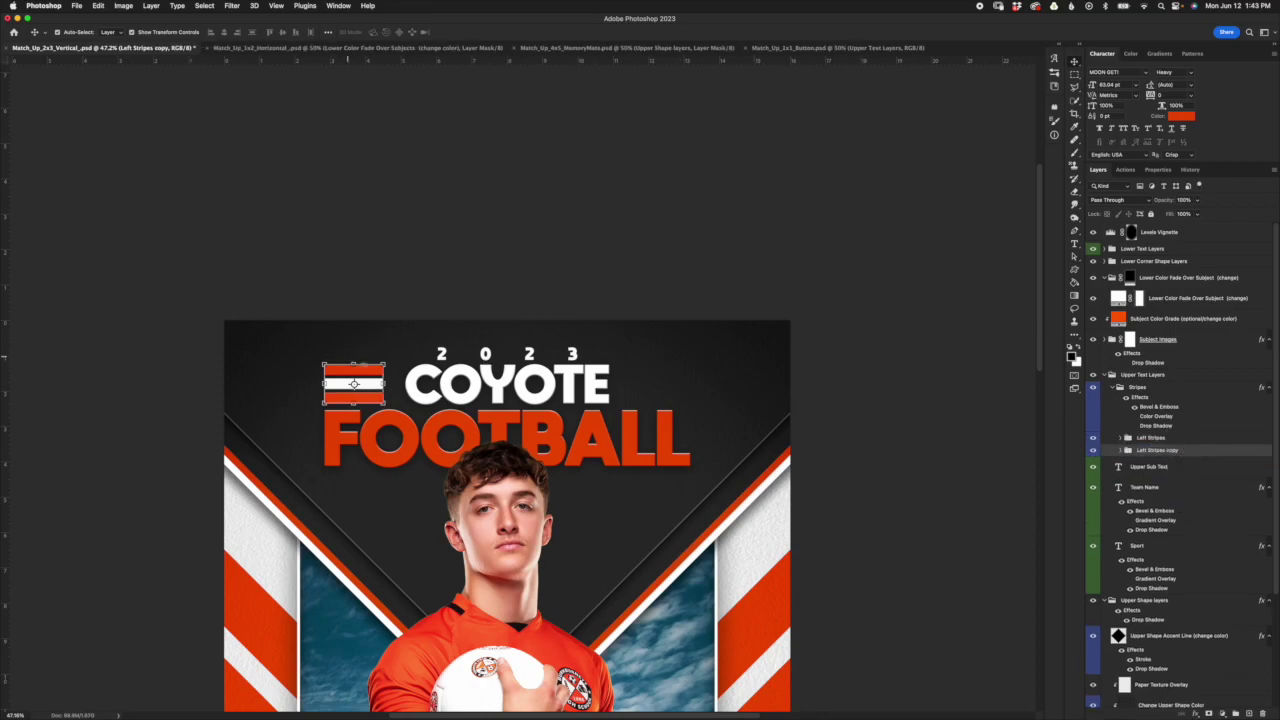
click(385, 363)
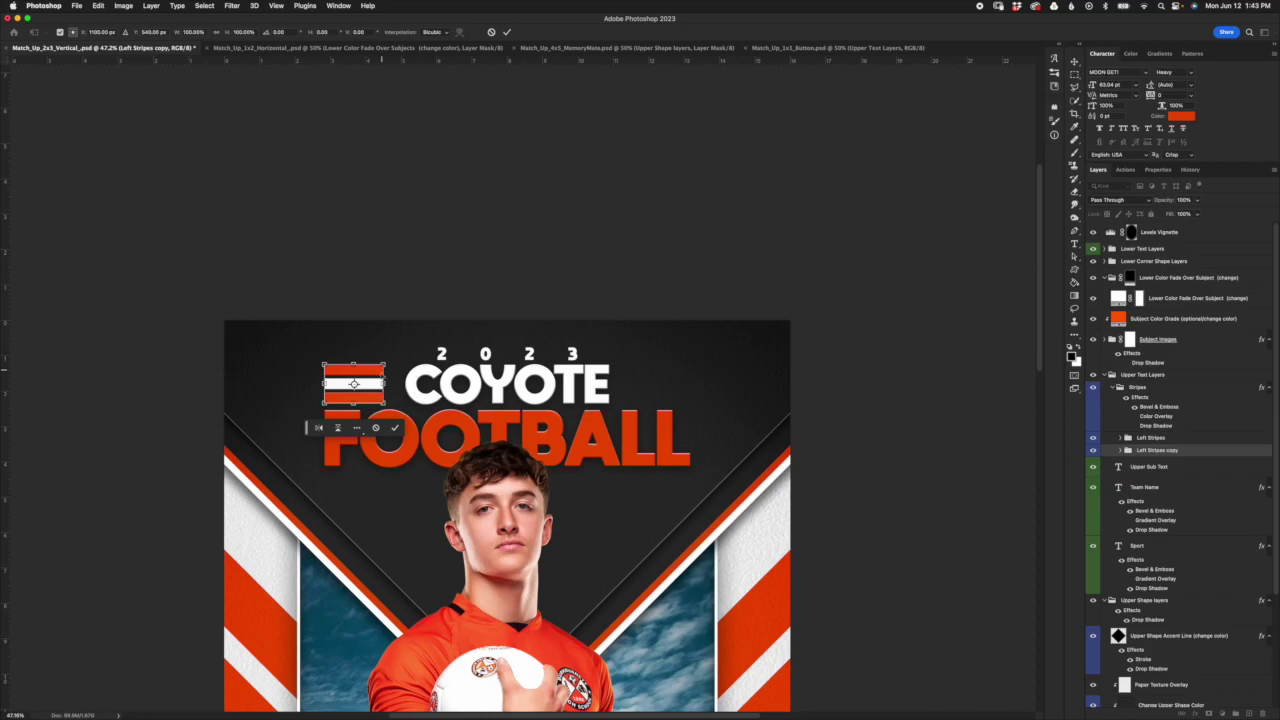
drag(368, 375, 674, 378)
click(507, 32)
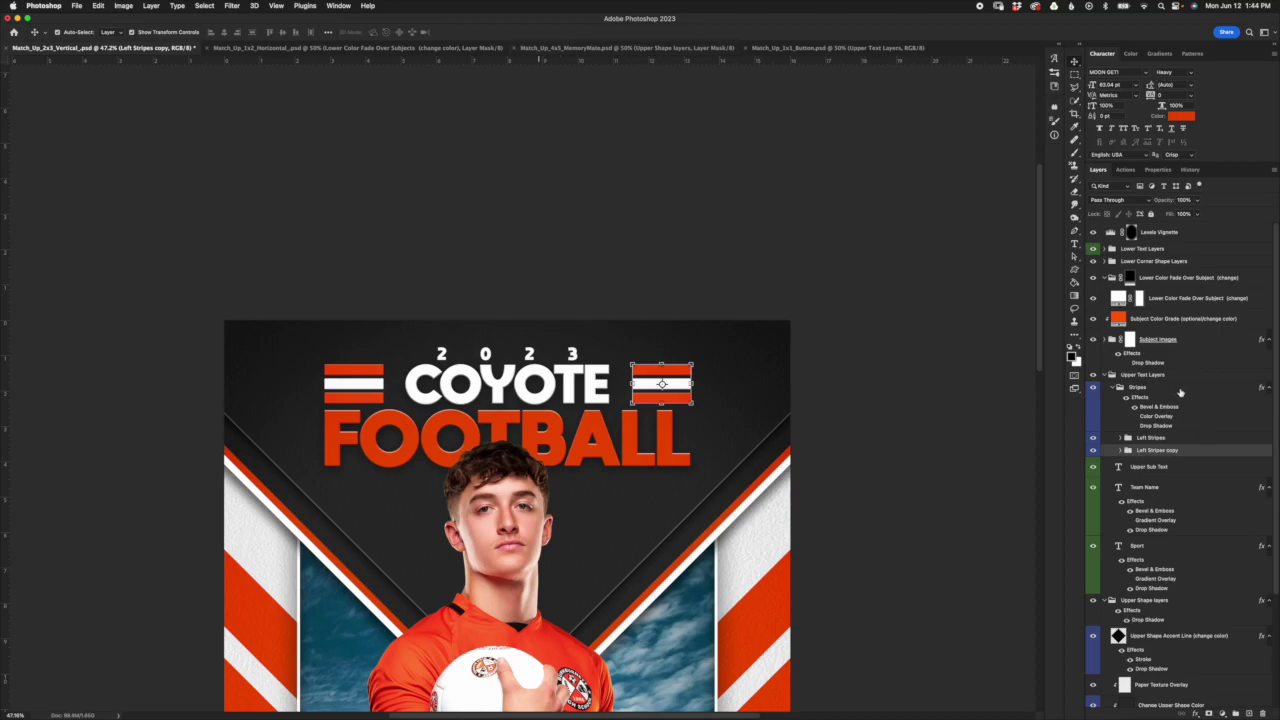
click(1148, 388)
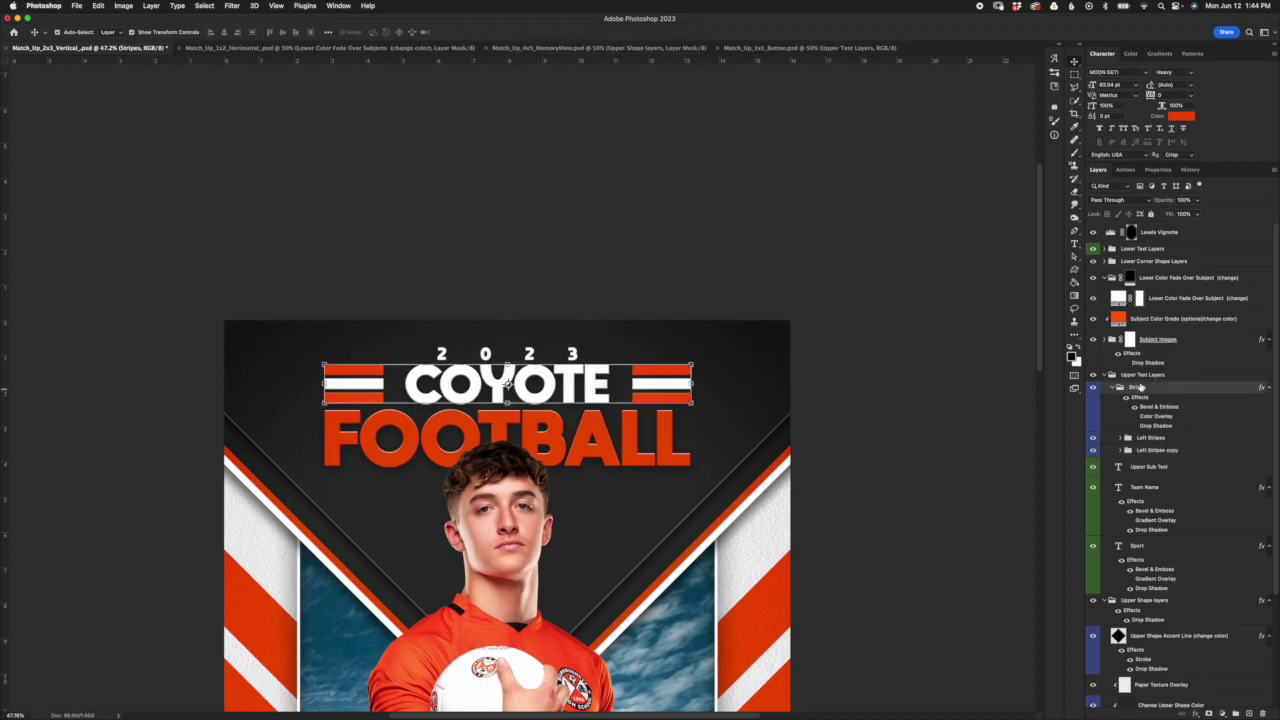
Step: Centre the stripes horizontally on the canvas using a full-canvas selection
click(205, 6)
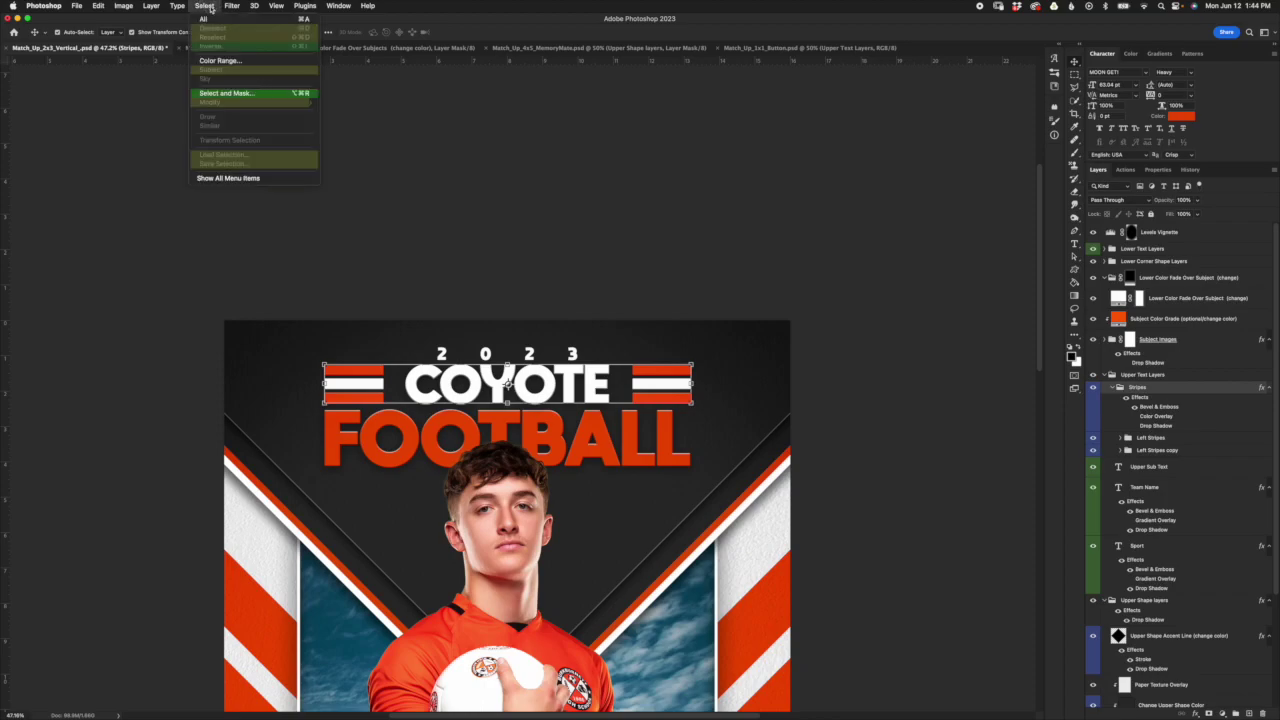
click(205, 19)
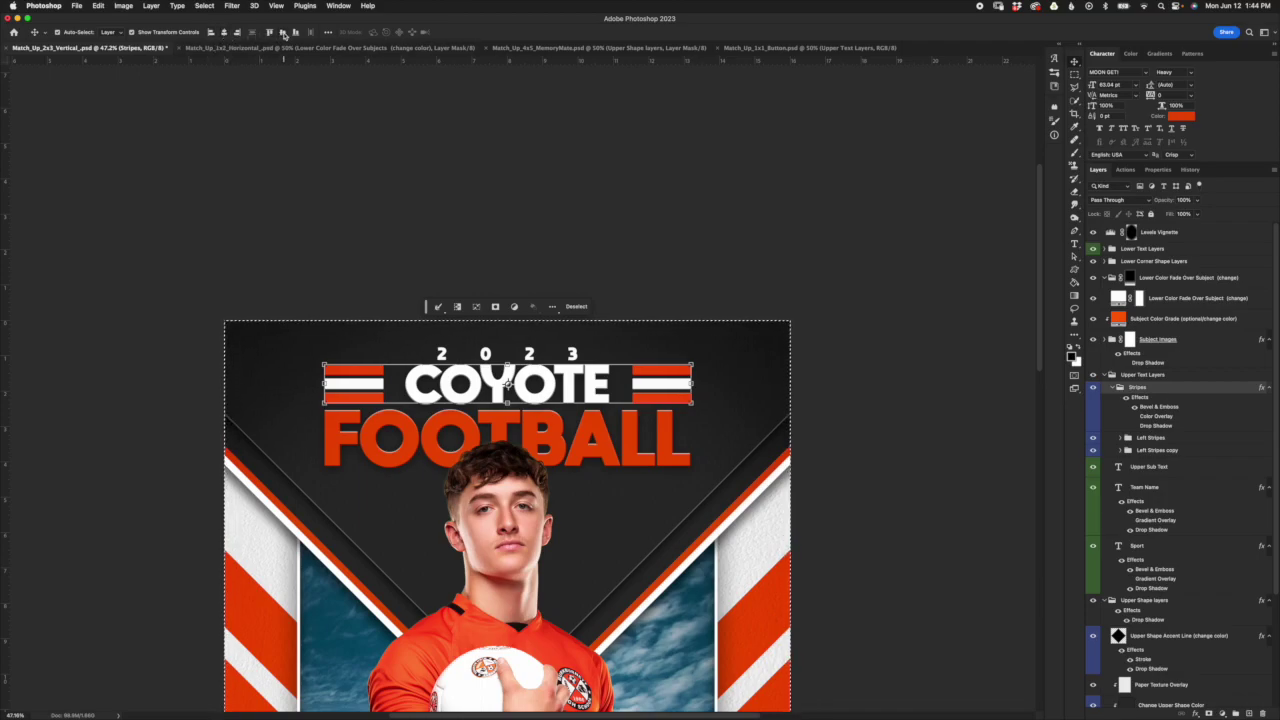
click(225, 32)
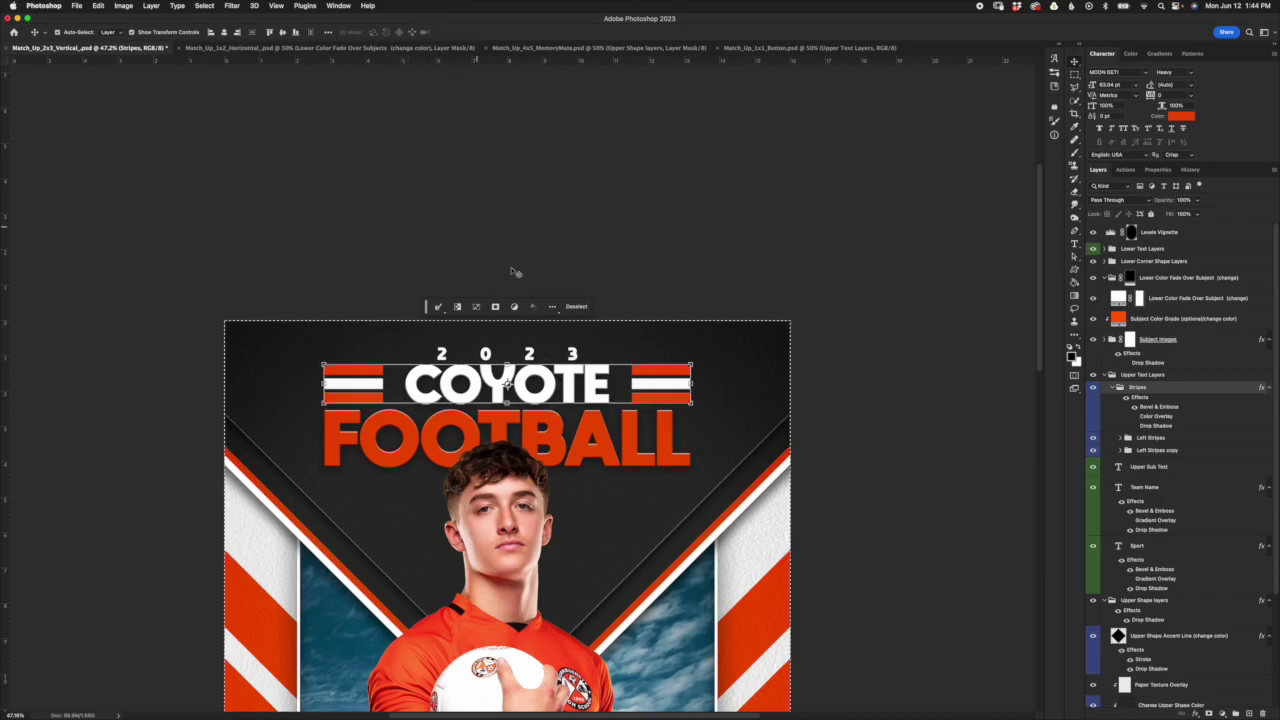
Step: Delete the right-side stripes copy after clearing the canvas selection
click(1160, 440)
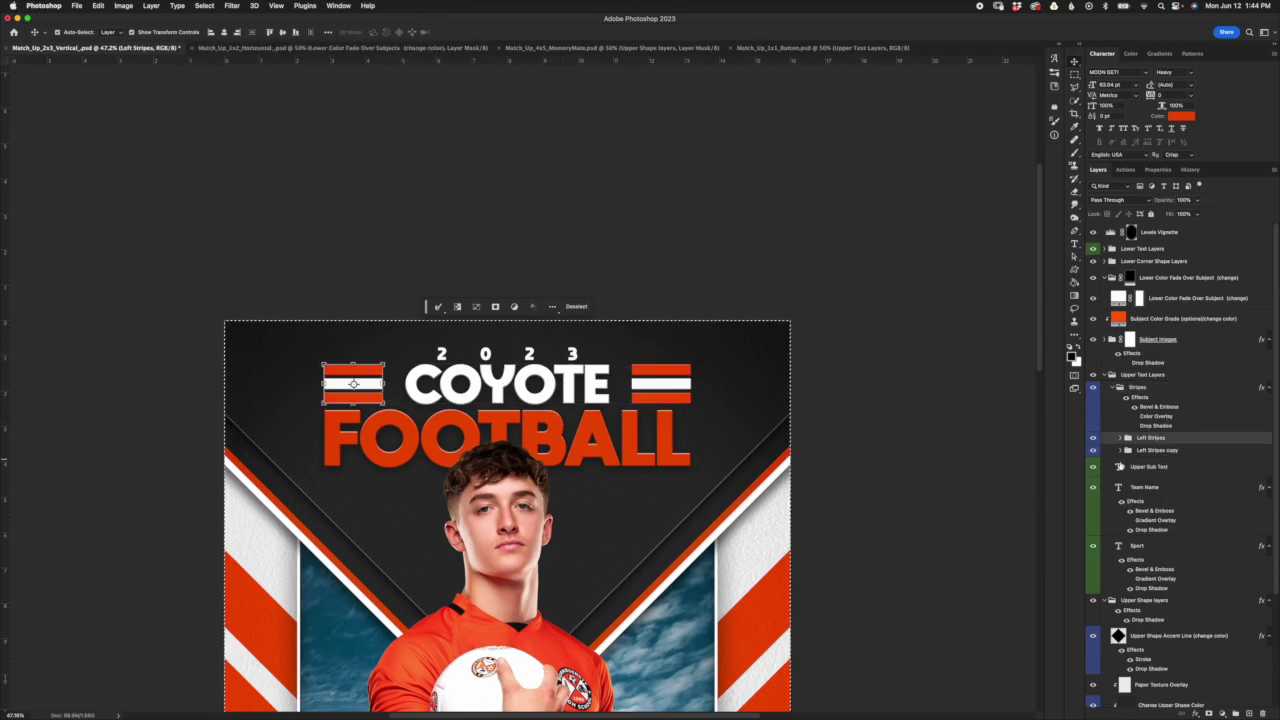
click(1195, 451)
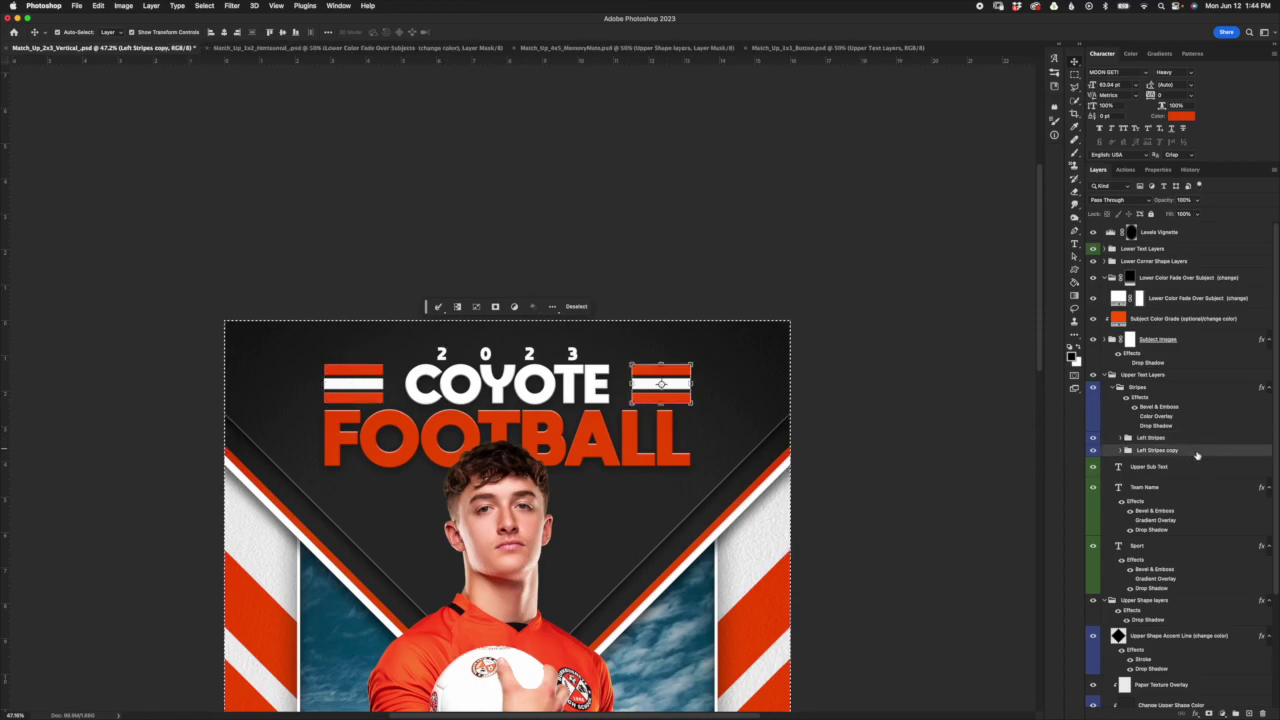
key(Delete)
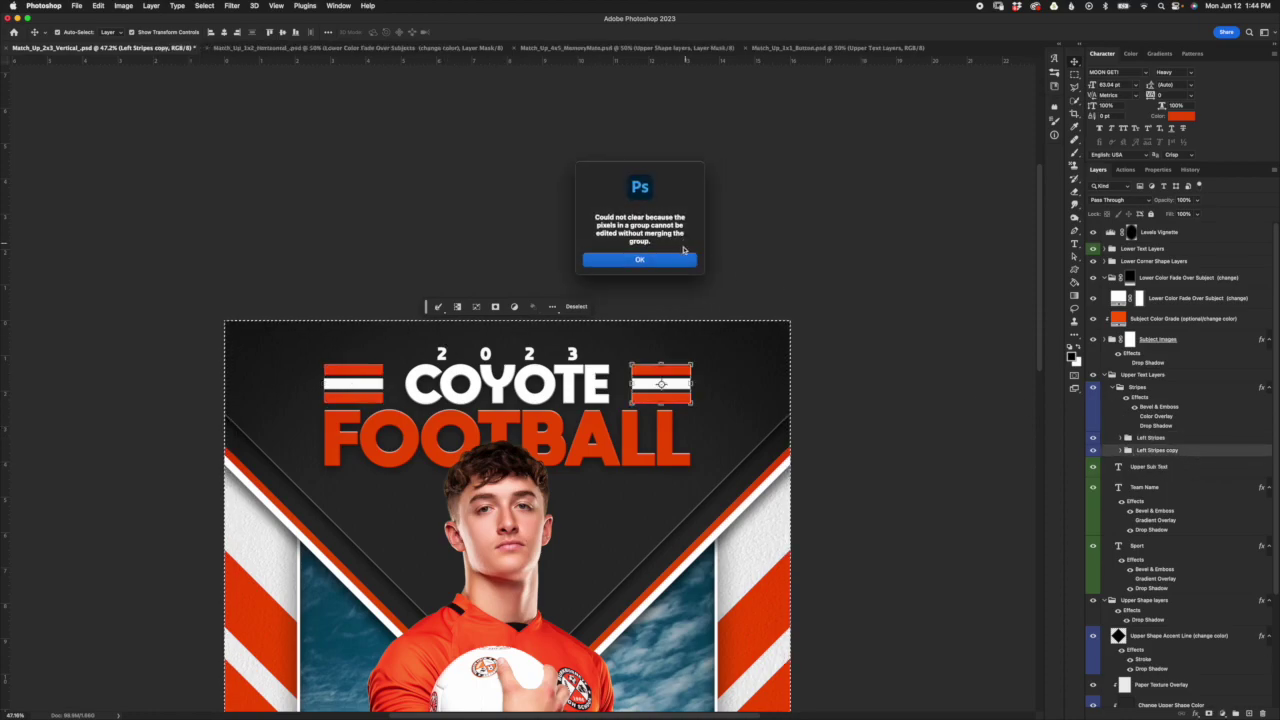
click(680, 259)
click(204, 6)
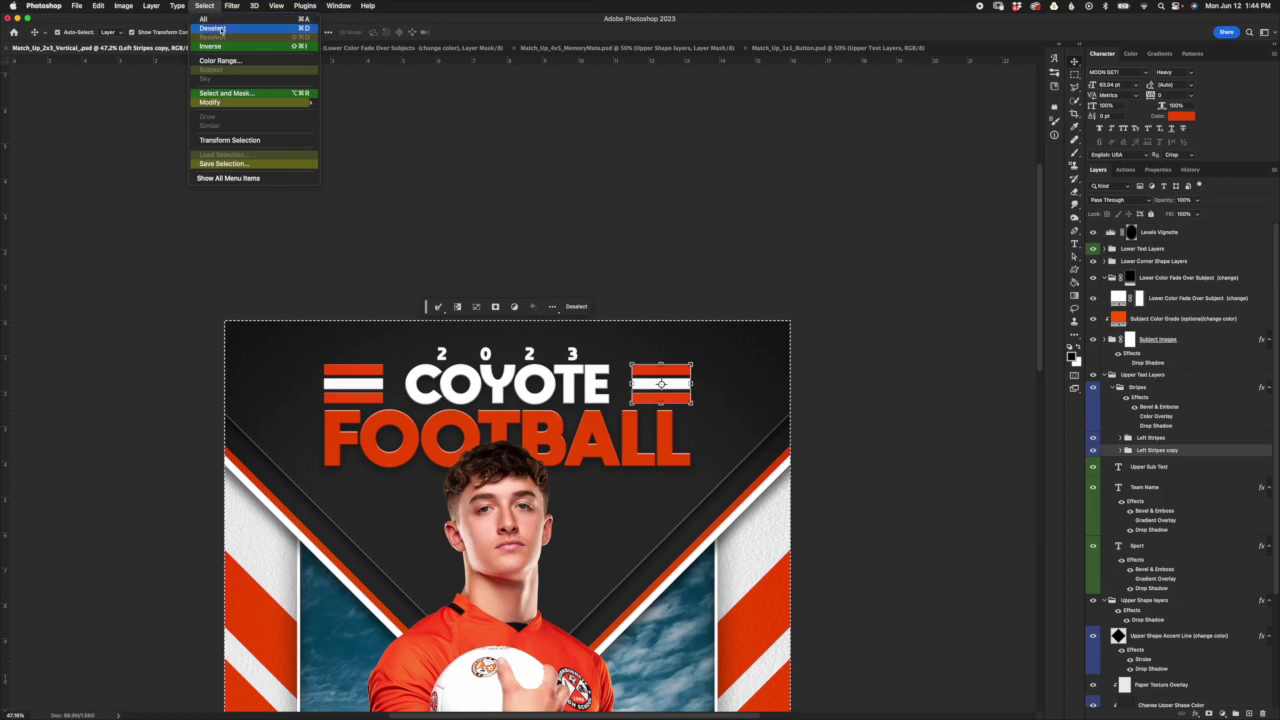
click(213, 28)
key(Delete)
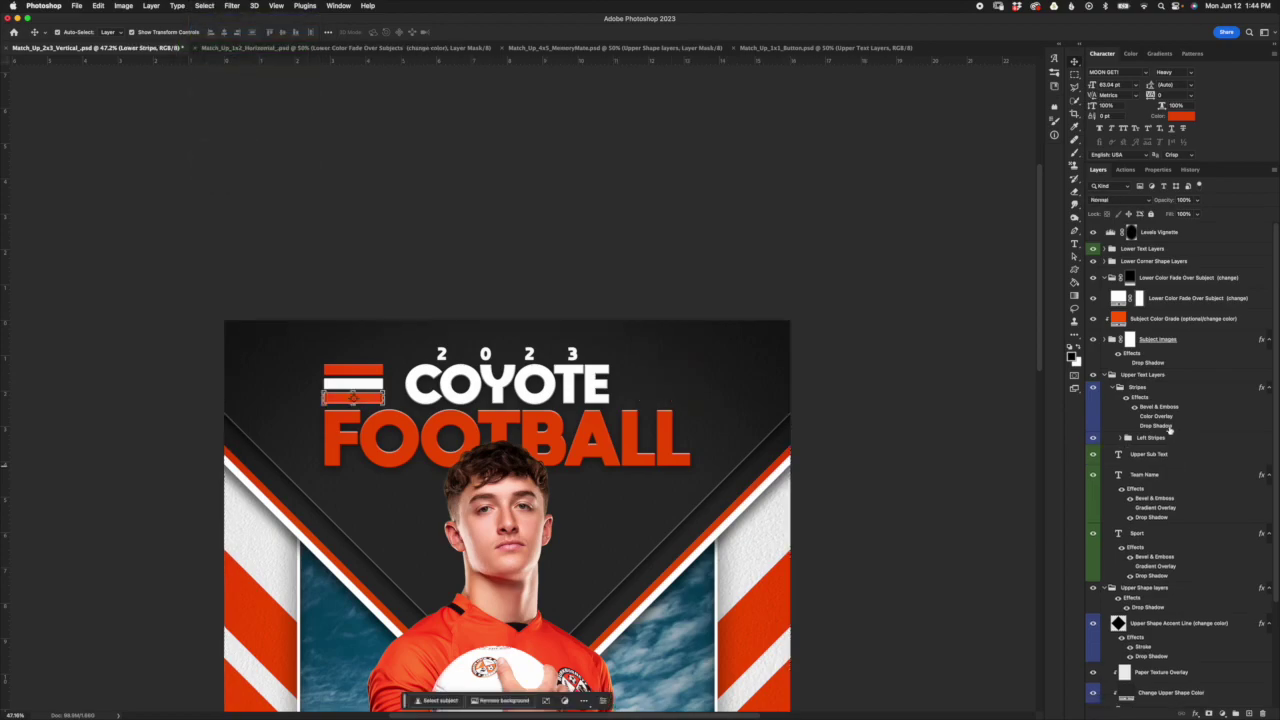
Step: Widen the Left Stripes and place a fresh duplicate to the right of COYOTE
key(super+t)
drag(389, 382, 401, 382)
click(507, 32)
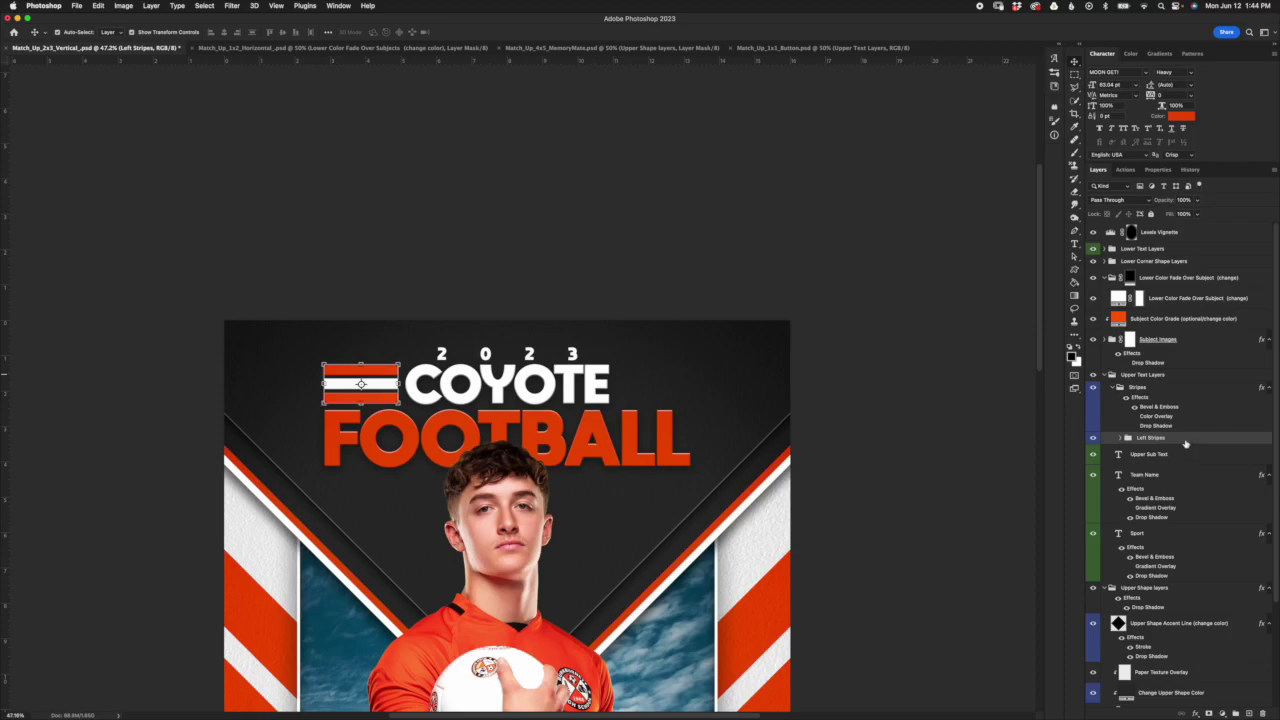
key(super+j)
key(super+t)
drag(361, 383, 669, 375)
click(507, 32)
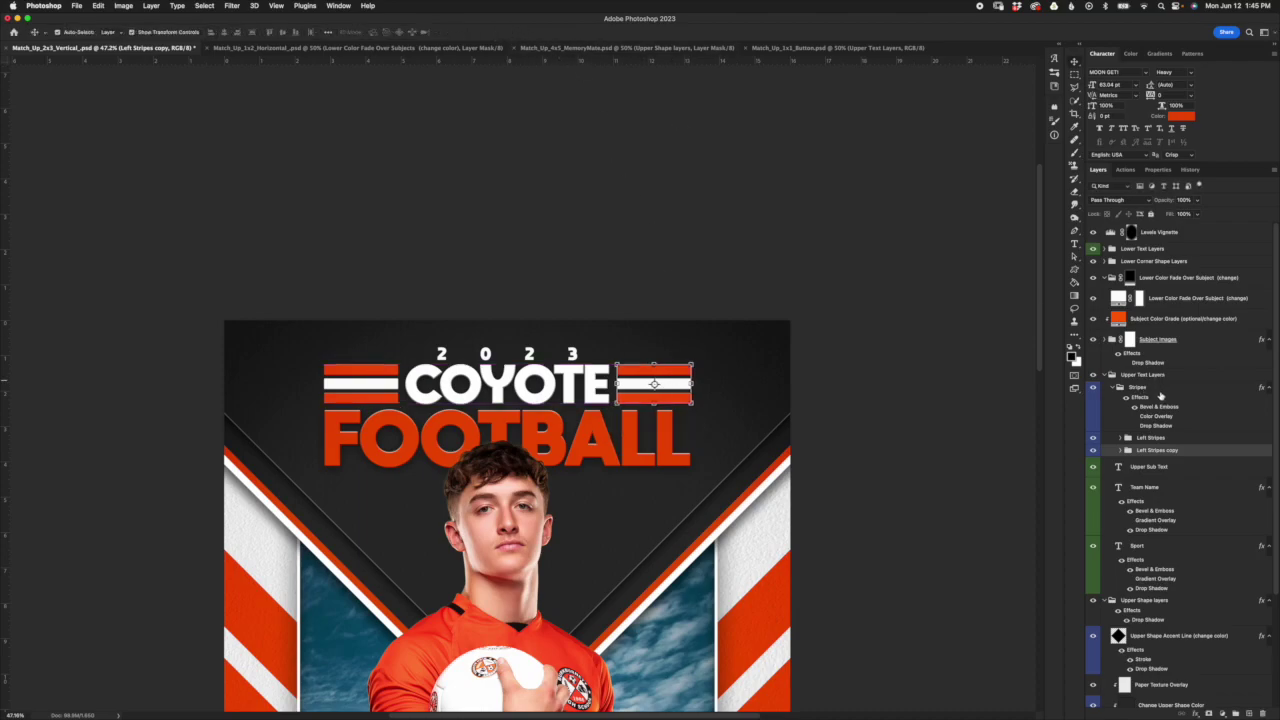
Step: Select the whole Stripes group, then select and deselect the entire canvas
click(1156, 388)
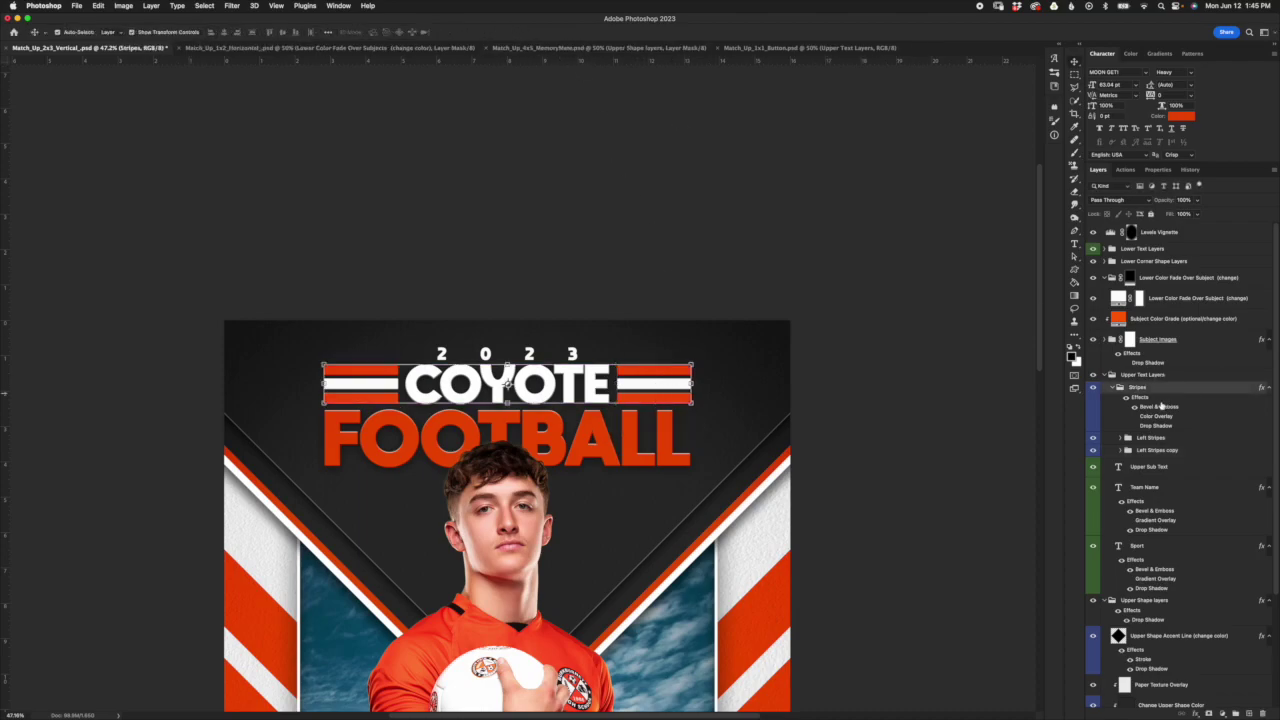
click(205, 7)
click(215, 19)
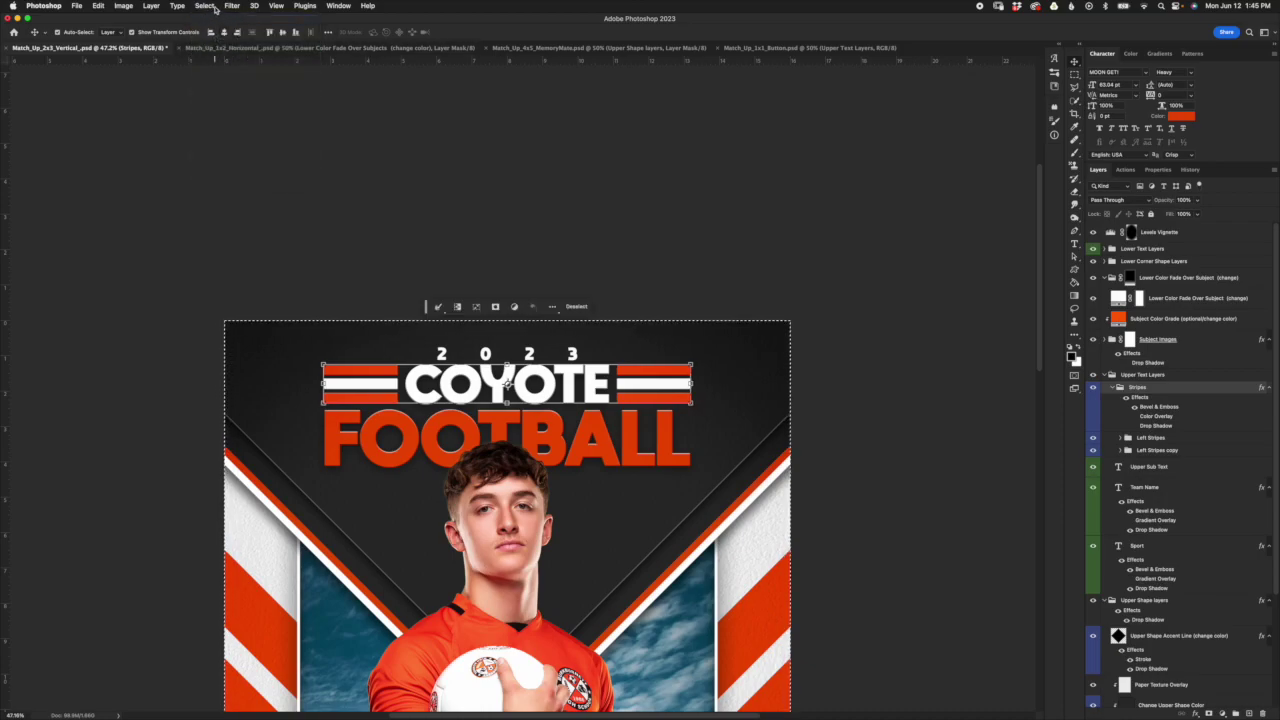
click(210, 6)
click(214, 28)
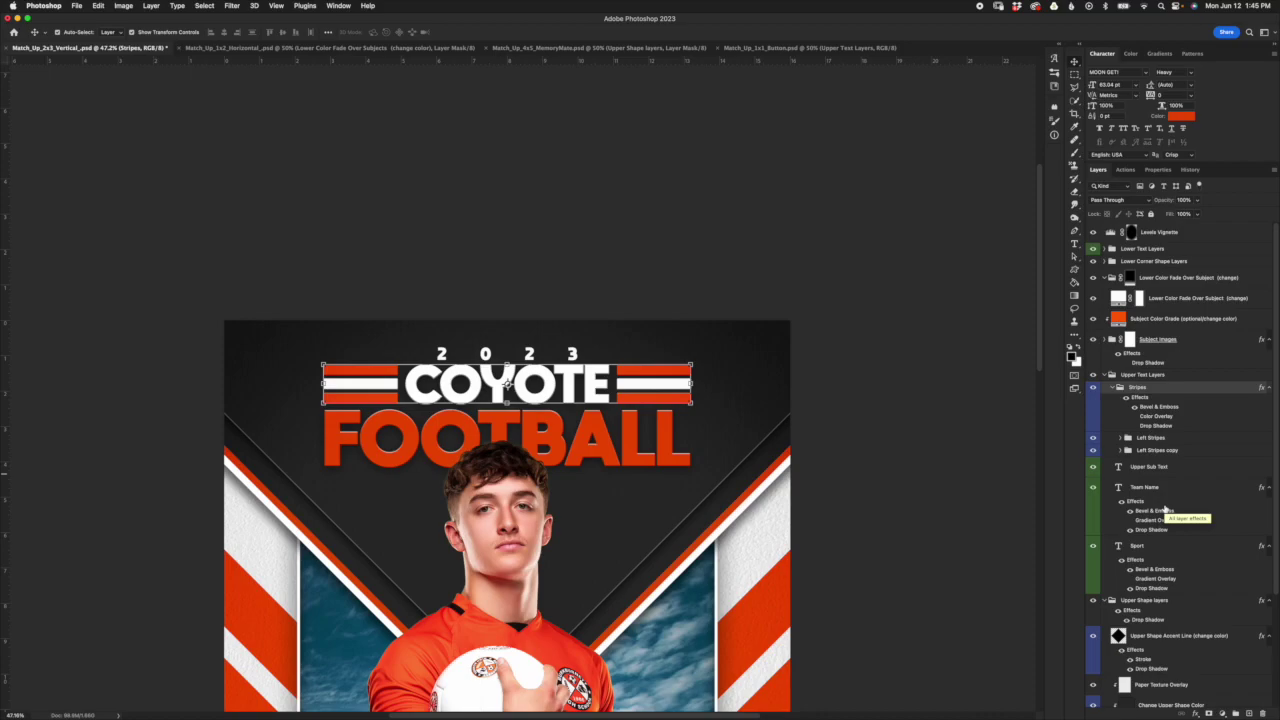
click(1170, 377)
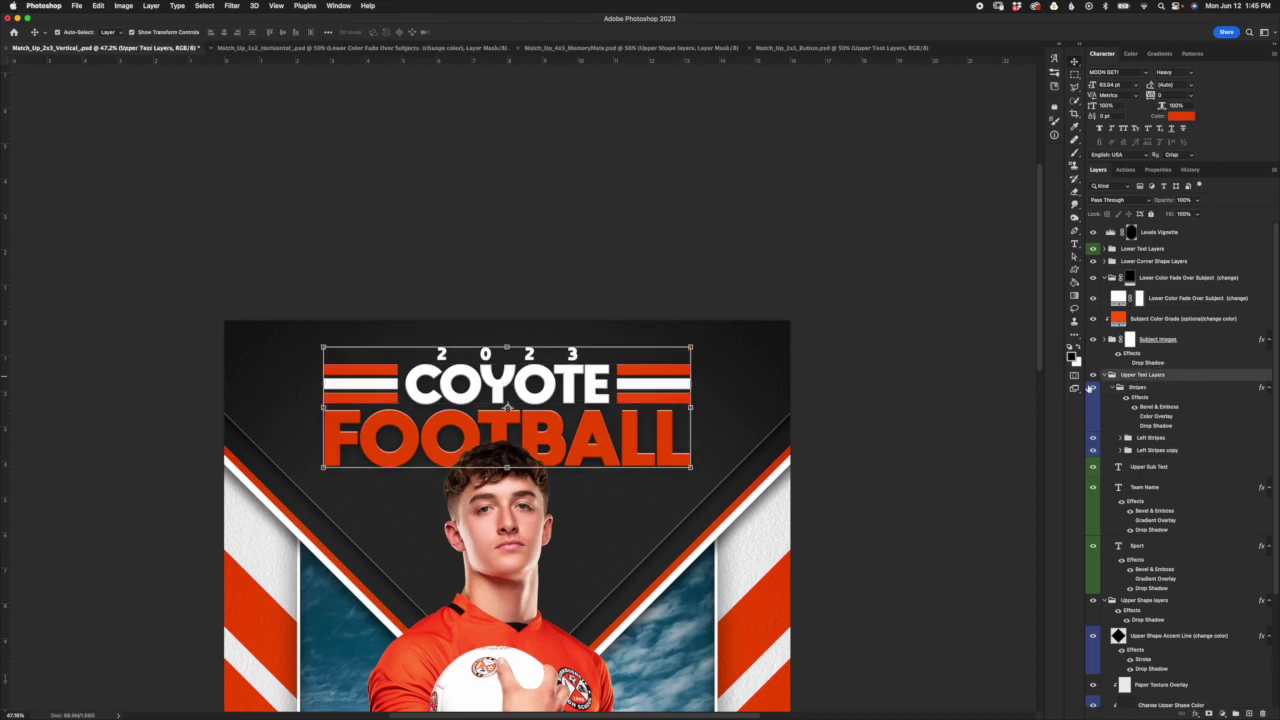
Step: Resize the Upper Text Layers title block from its bottom handle, fine-tuning size and centring
key(super+t)
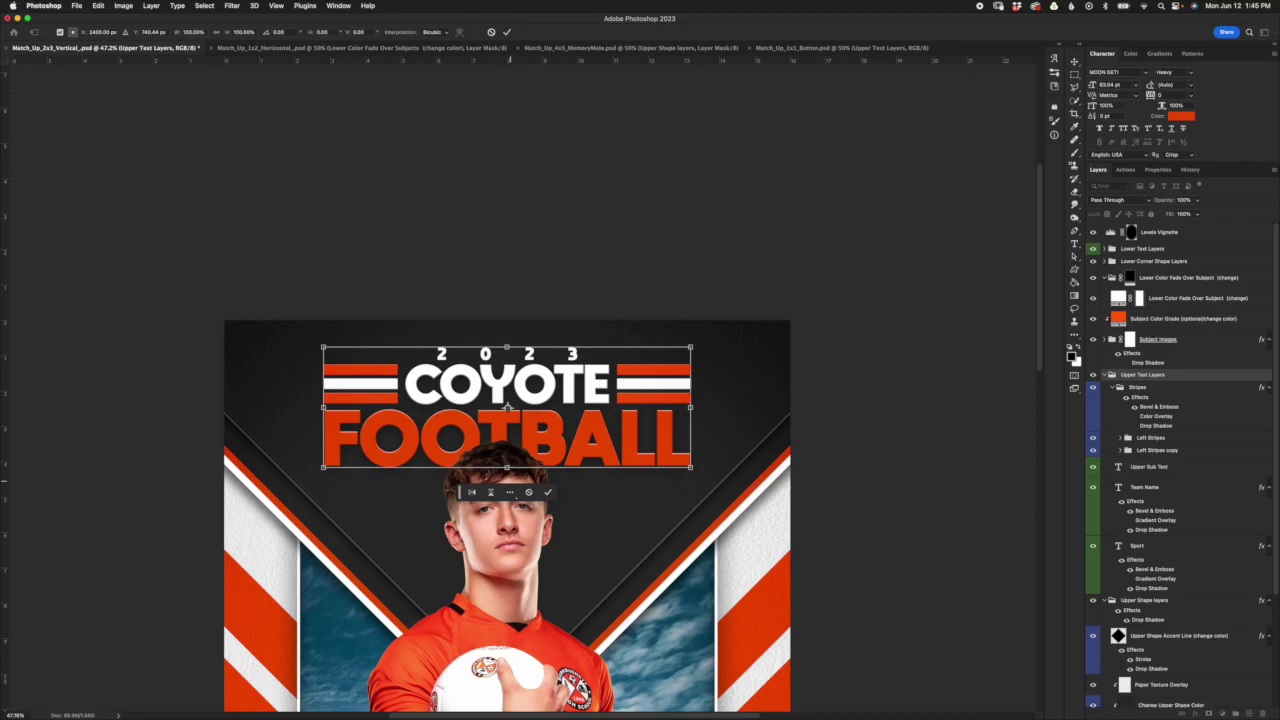
drag(507, 467, 507, 485)
mouse_move(555, 405)
mouse_down()
mouse_move(555, 392)
mouse_move(555, 405)
mouse_up()
drag(507, 484, 507, 477)
click(509, 32)
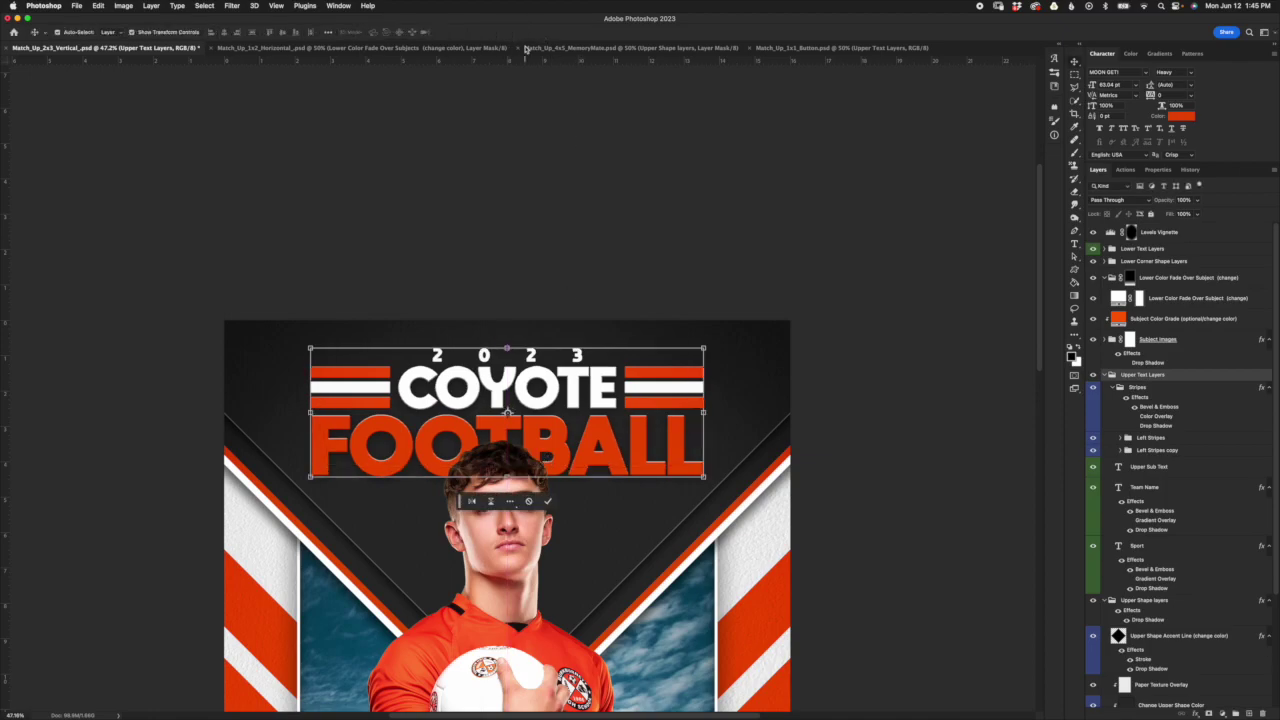
click(1106, 375)
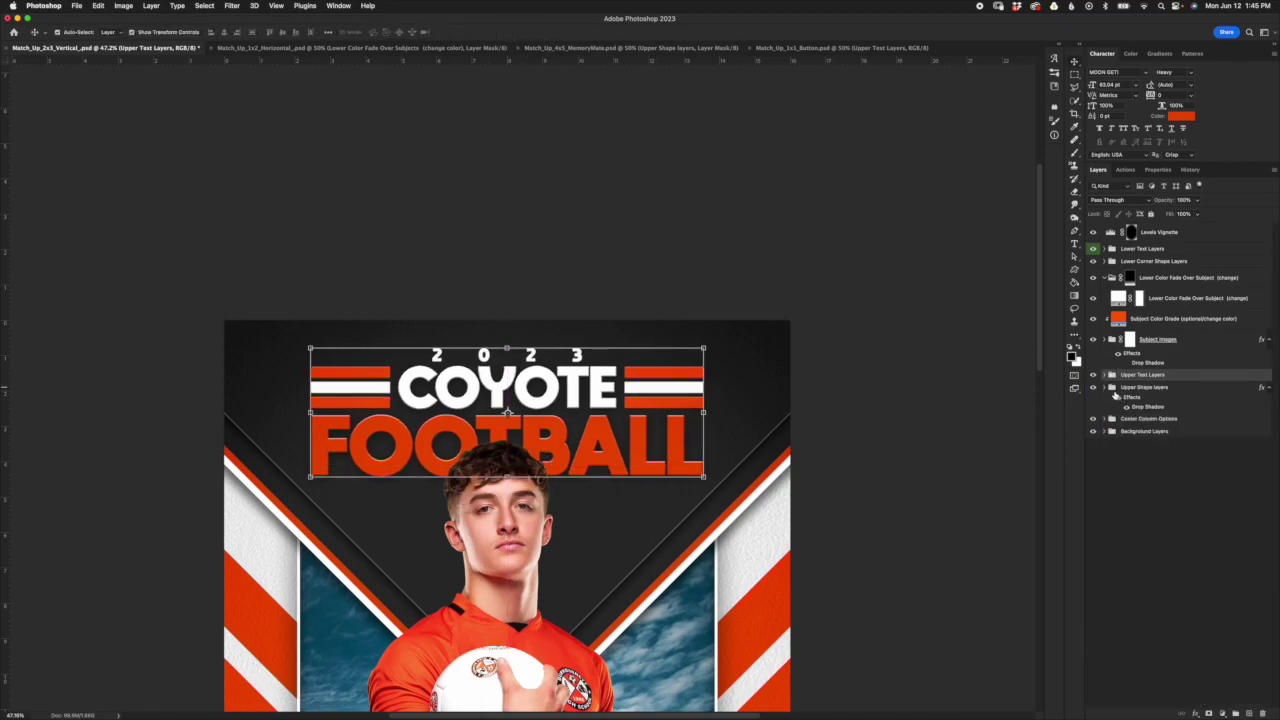
Step: Hide the dark upper shapes and chevrons, and widen the title block slightly
click(1093, 387)
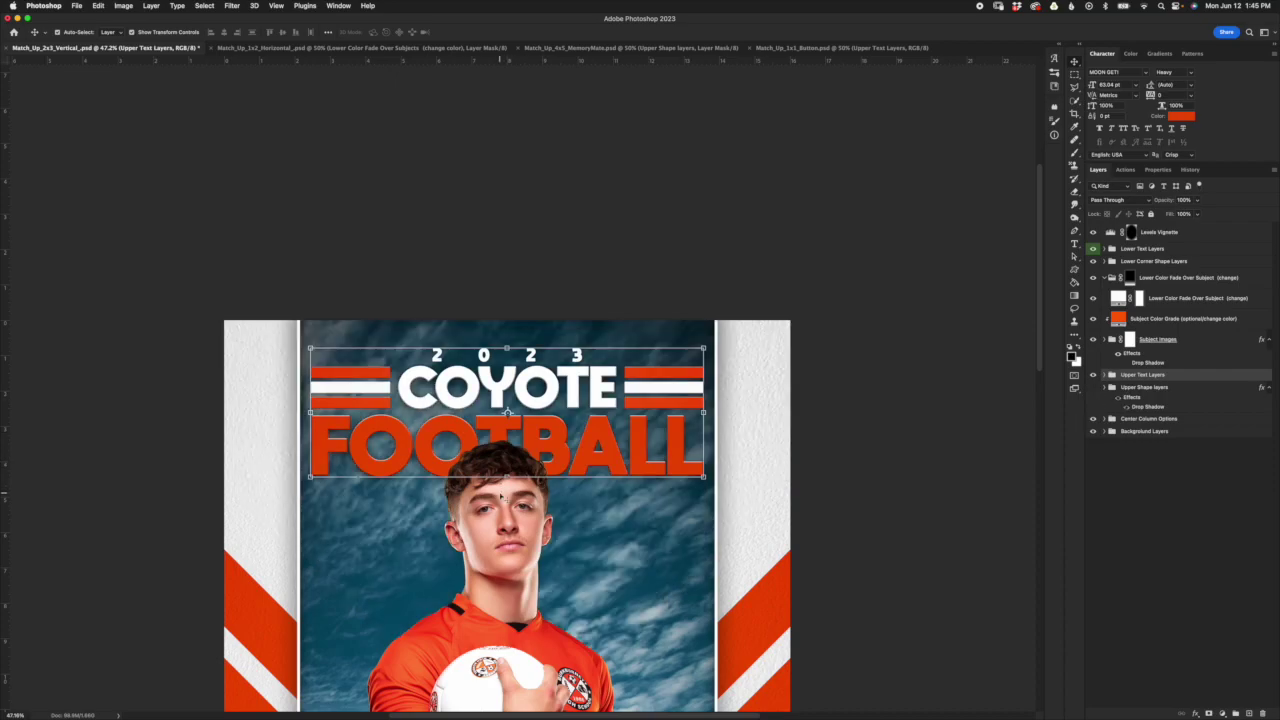
mouse_move(507, 477)
mouse_down()
mouse_move(507, 500)
mouse_move(505, 476)
mouse_up()
click(506, 33)
Step: Select the Subject Images group, fit the poster in the window, and expand the group
click(1206, 342)
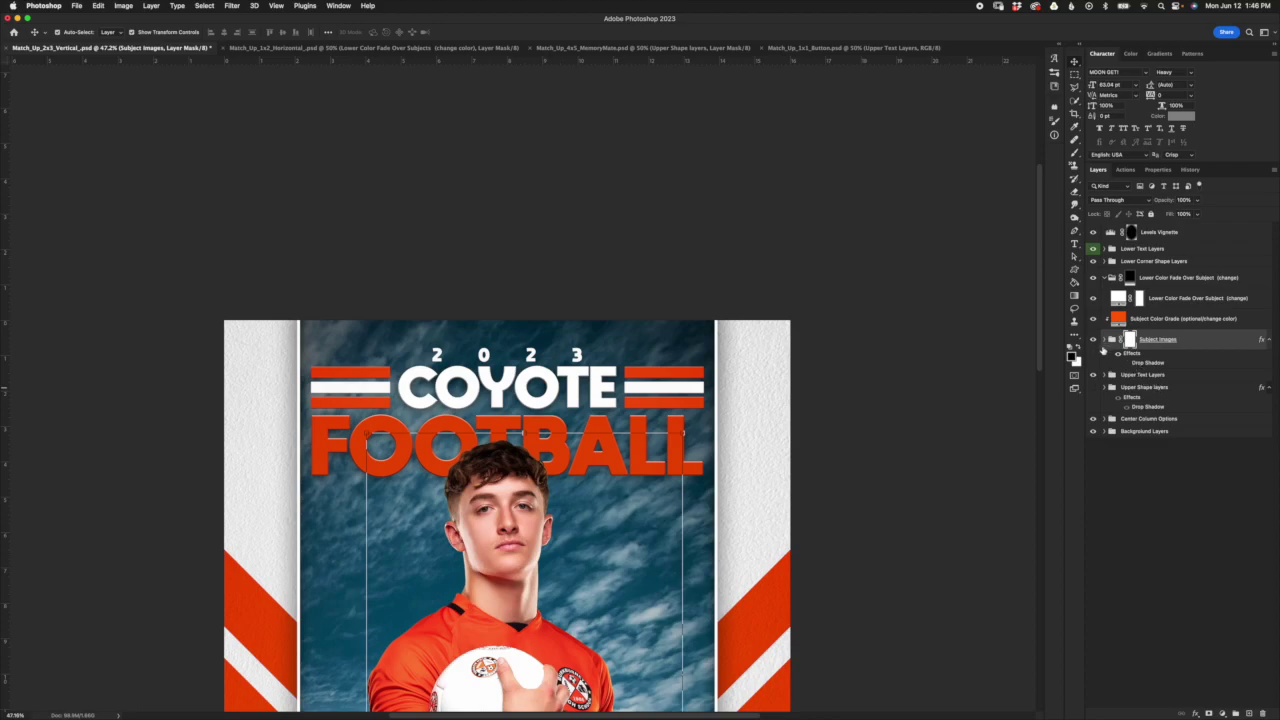
key(super+equal)
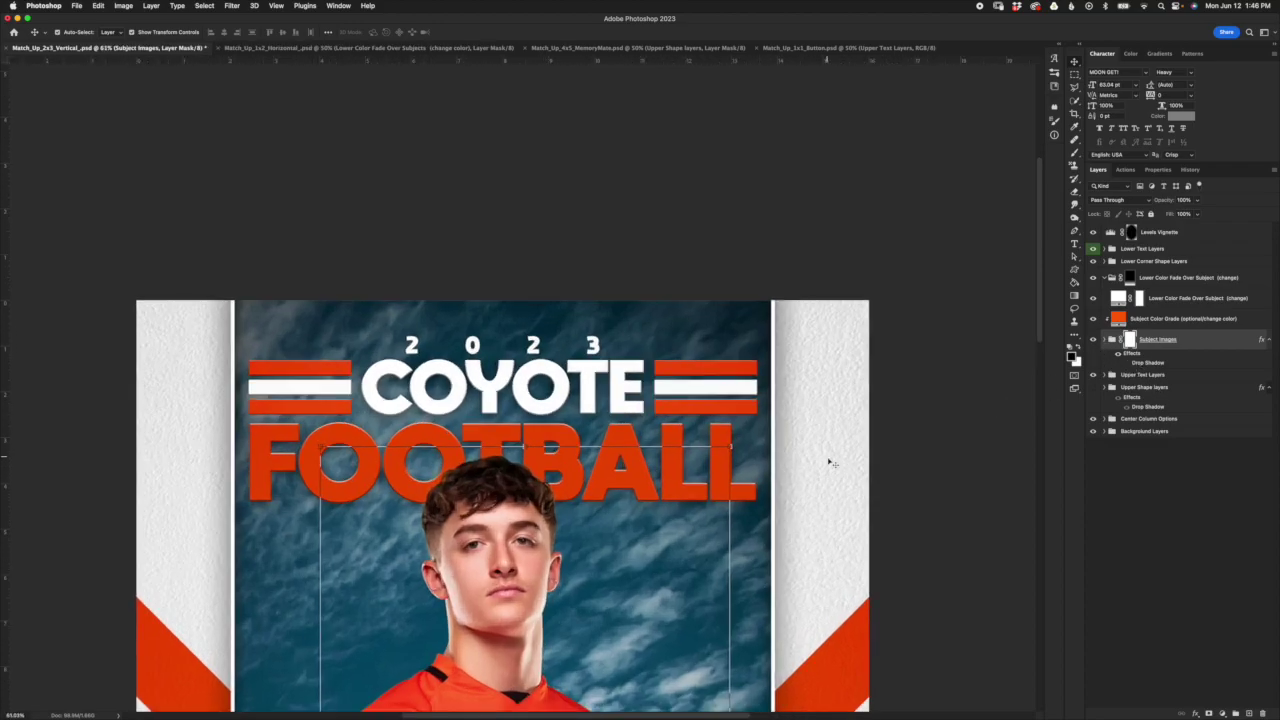
key(super+0)
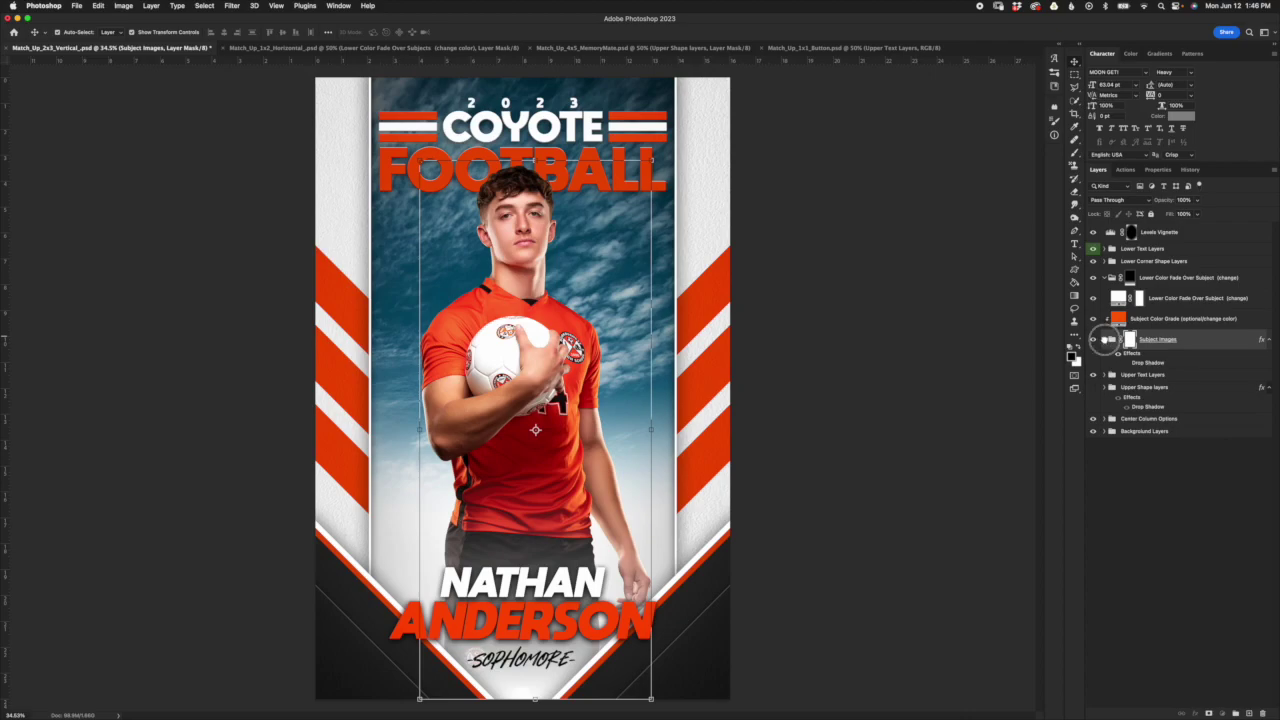
click(1105, 340)
Step: Toggle the Subject Images group mask off and on, then target the group itself
click(1145, 379)
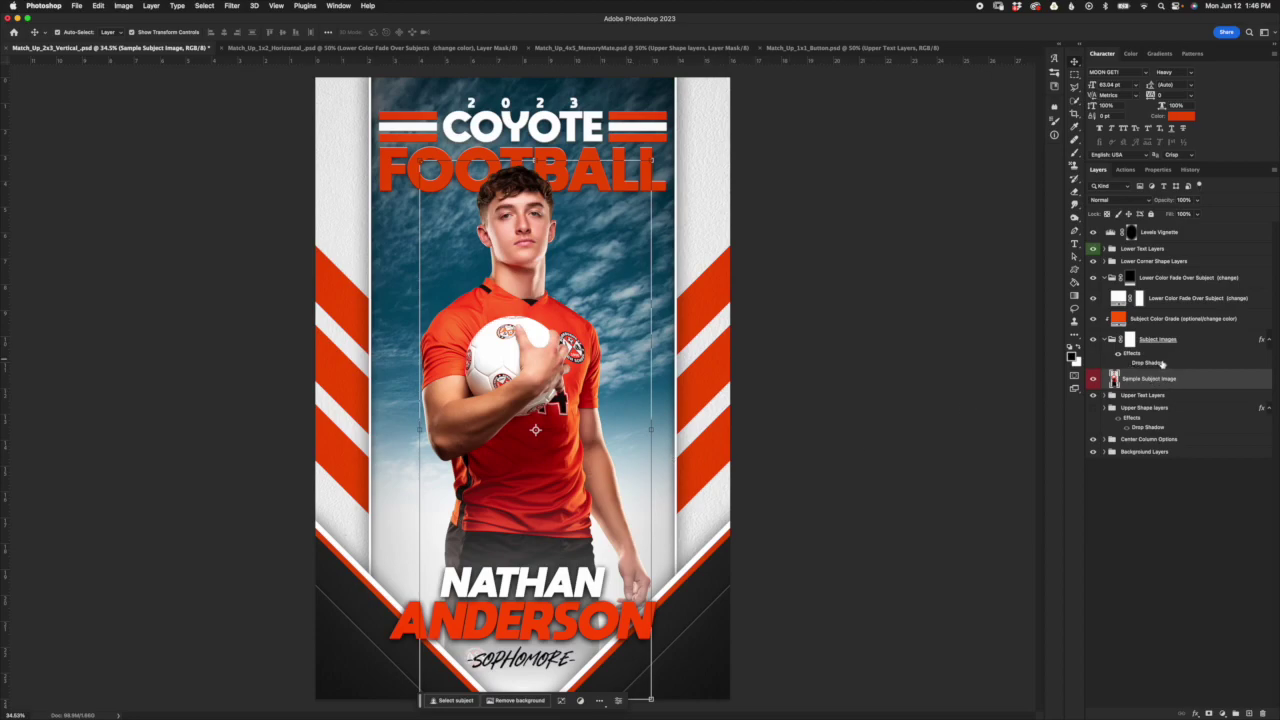
click(1132, 342)
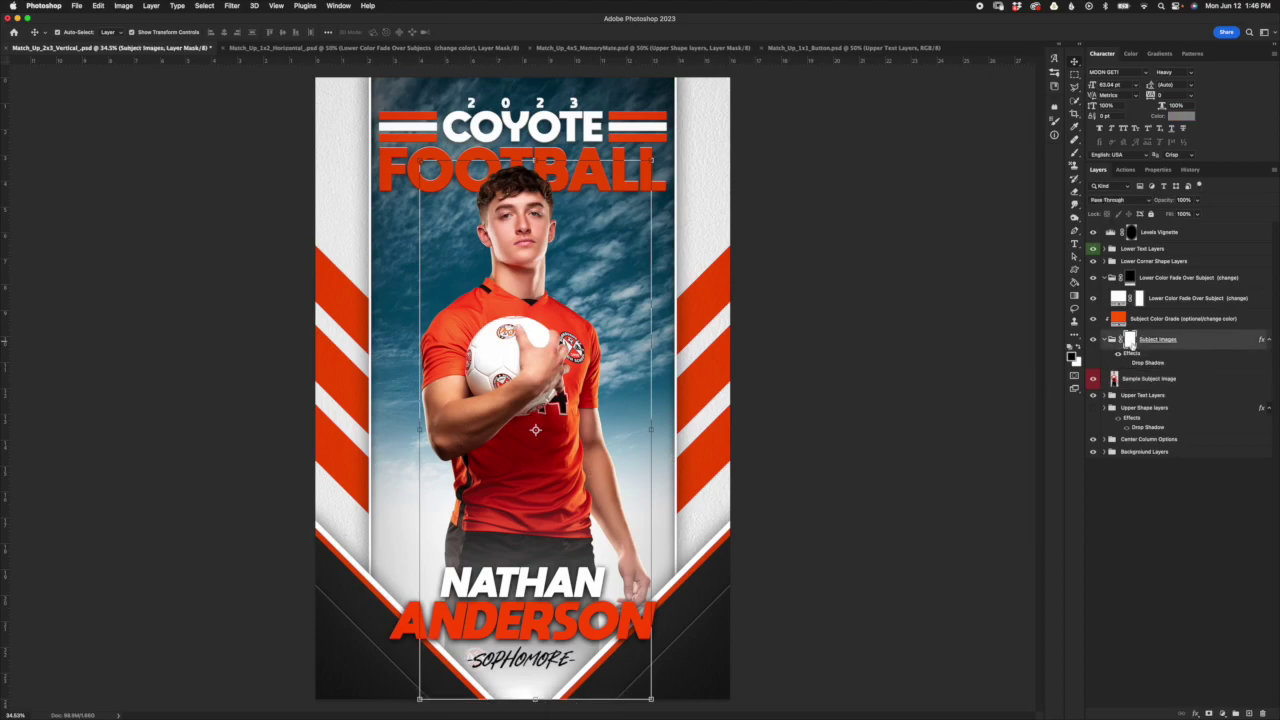
shift+click(1131, 341)
shift+click(1132, 344)
click(1149, 368)
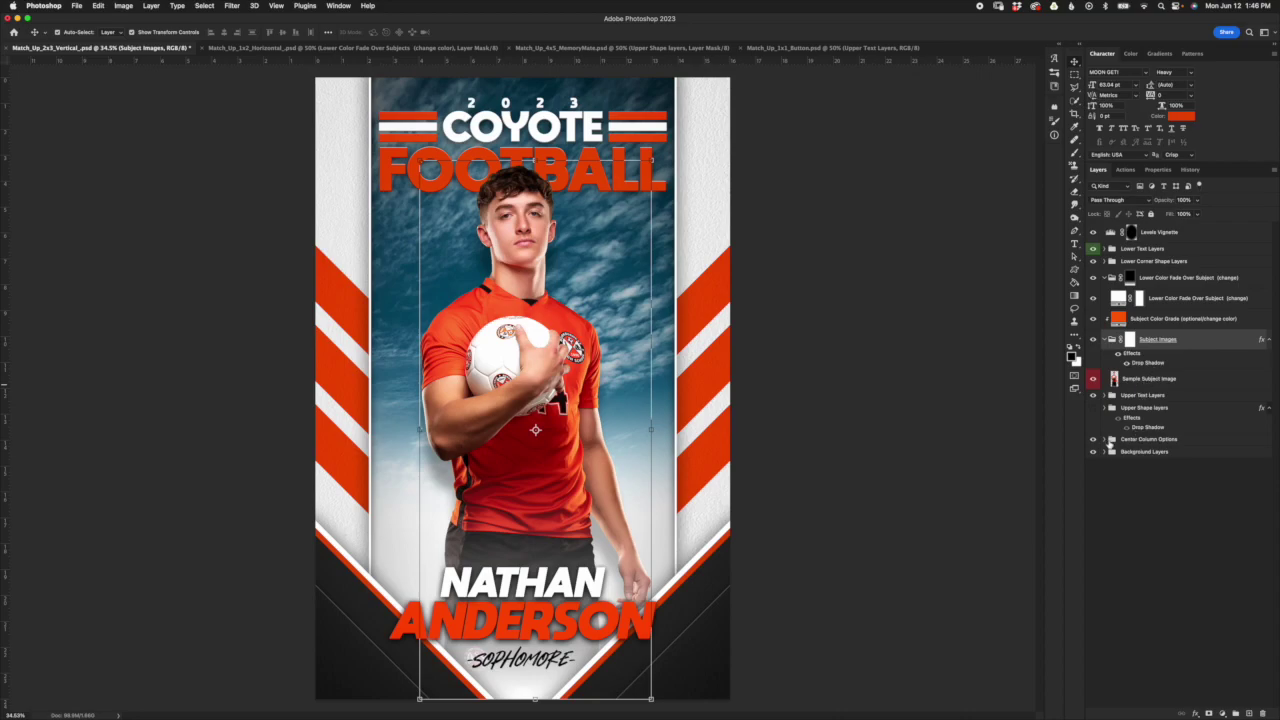
Step: Preview the paper texture colour in the centre column in place of the sky
click(1105, 440)
click(1093, 517)
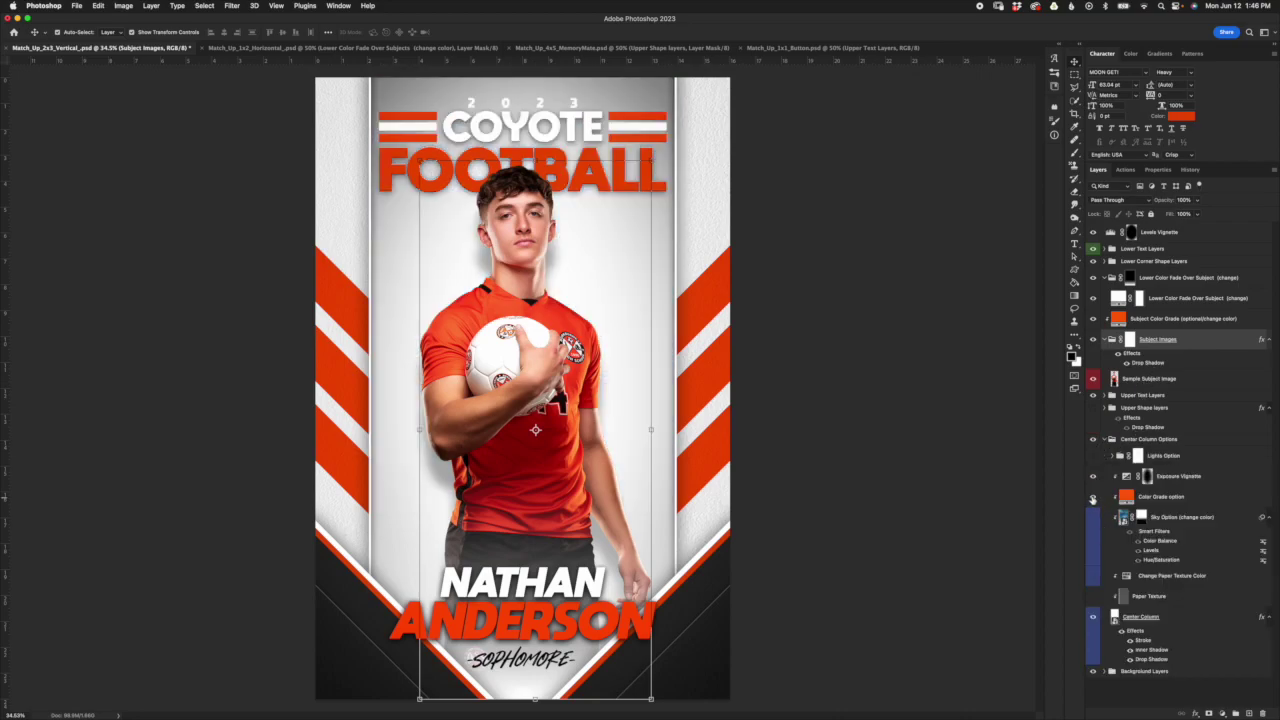
click(1093, 577)
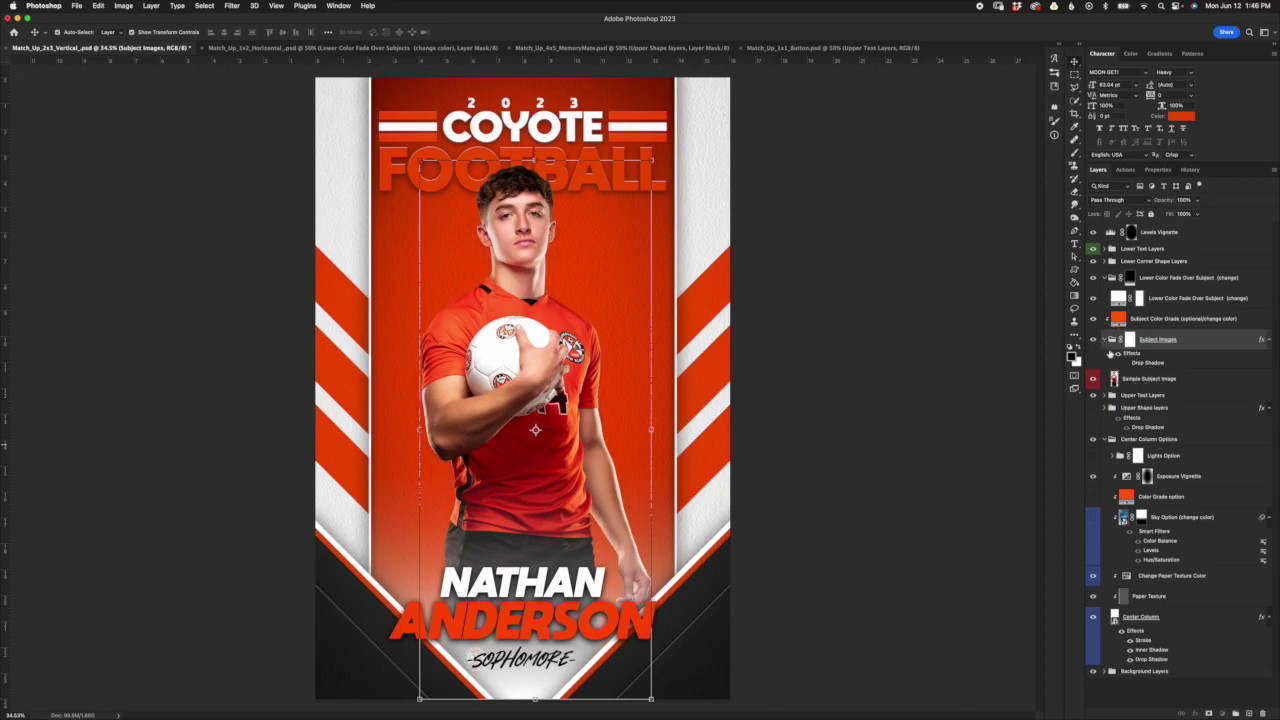
Step: Turn off the paper texture layers, restore the sky background, and collapse Center Column Options
click(1105, 341)
click(1092, 576)
click(1092, 556)
click(1092, 497)
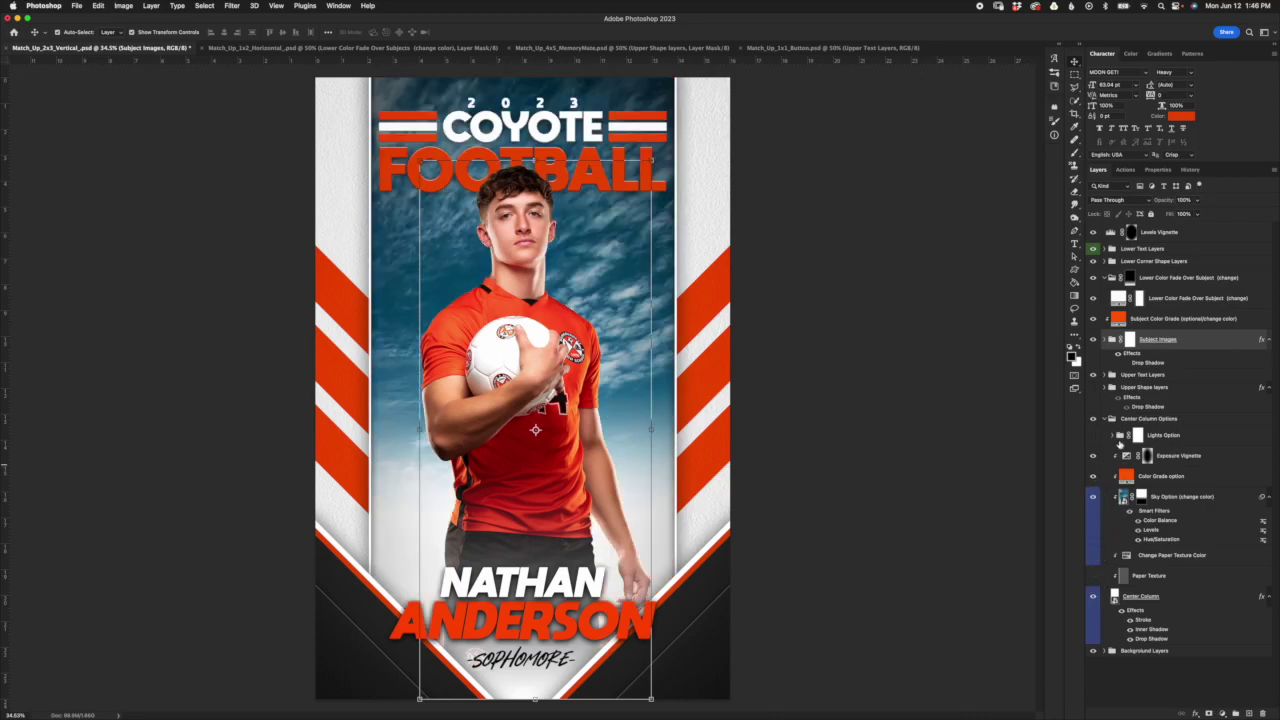
click(1114, 419)
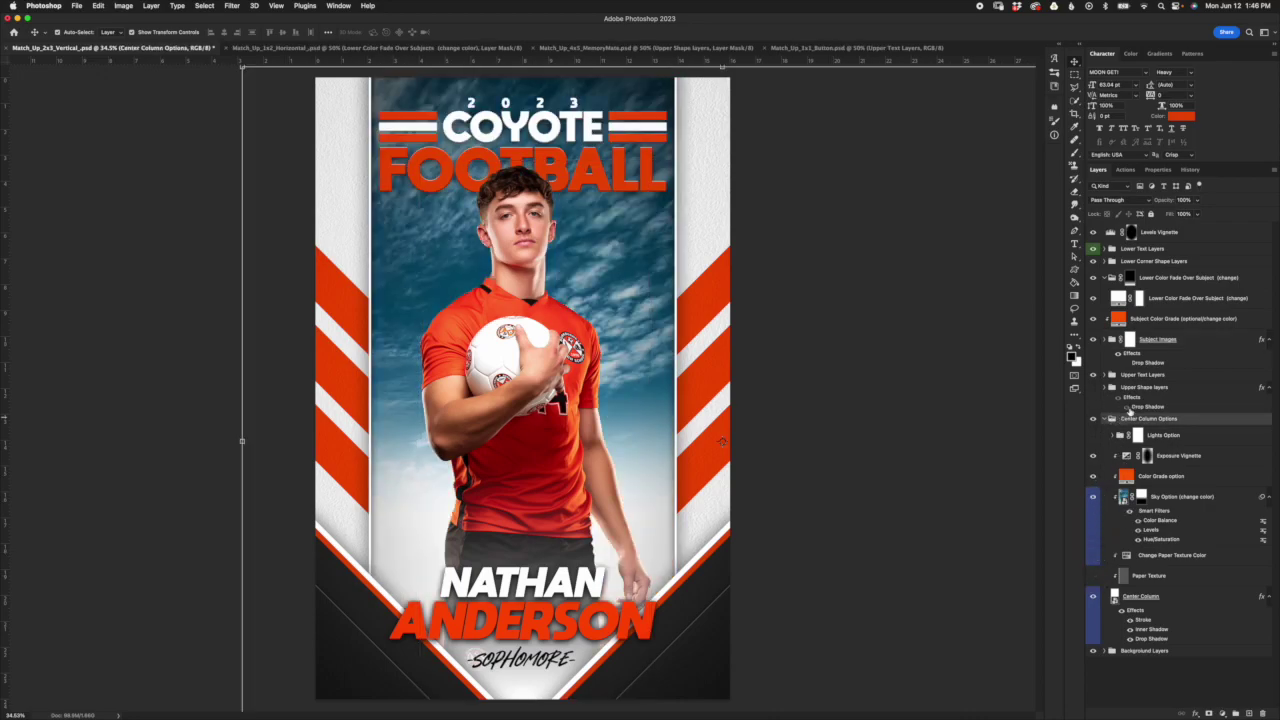
click(1105, 419)
click(1178, 320)
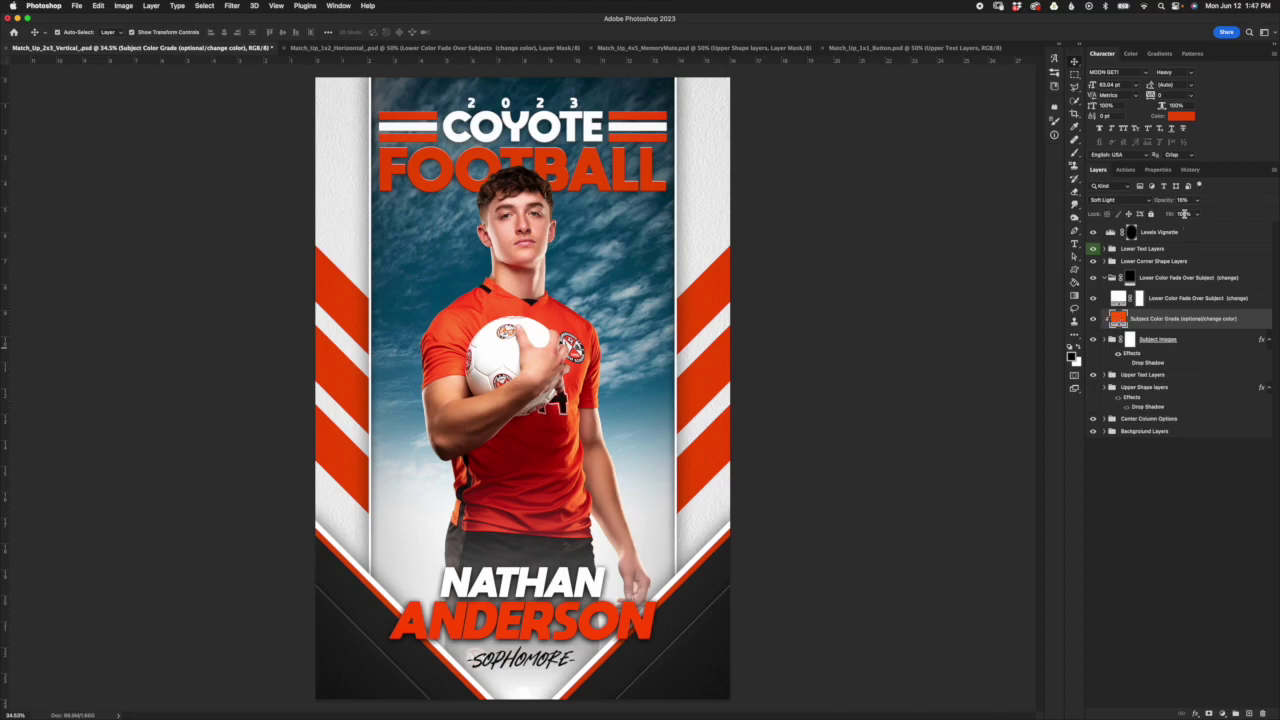
Step: Raise the Subject Color Grade opacity, preview a blue colour then cancel, and toggle its visibility
drag(1165, 200, 1198, 200)
double_click(1119, 318)
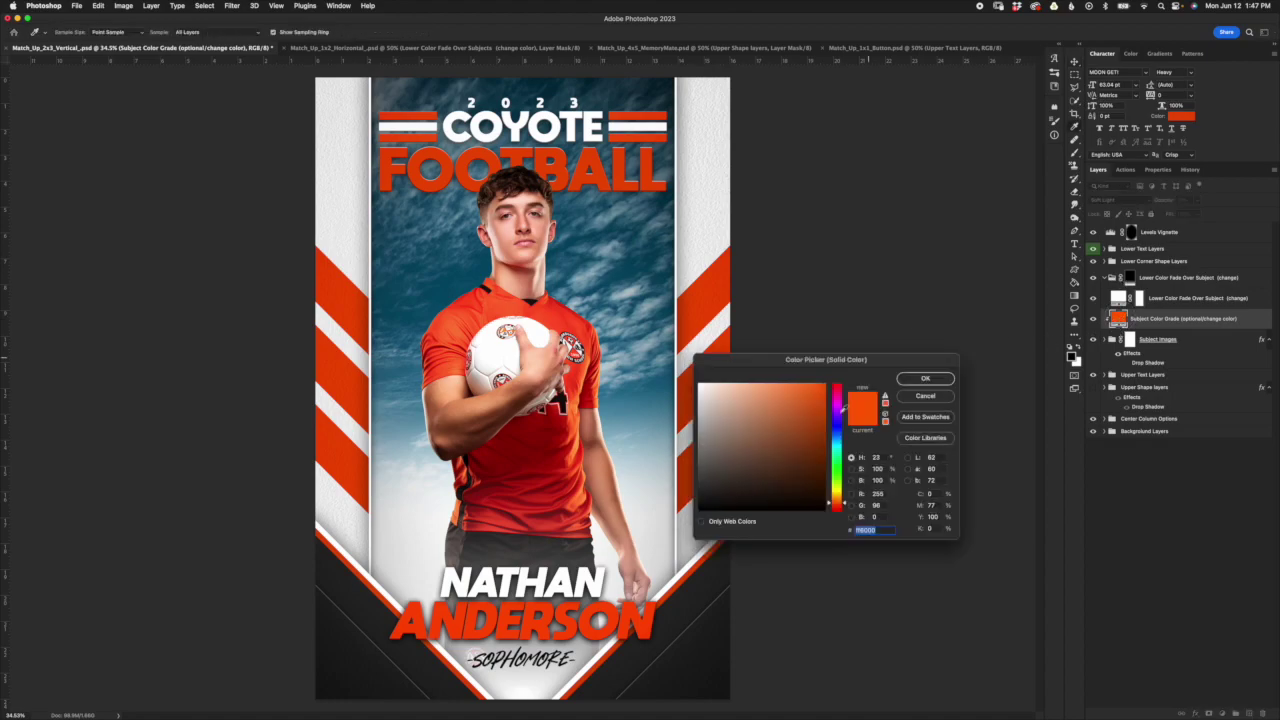
click(838, 437)
click(940, 397)
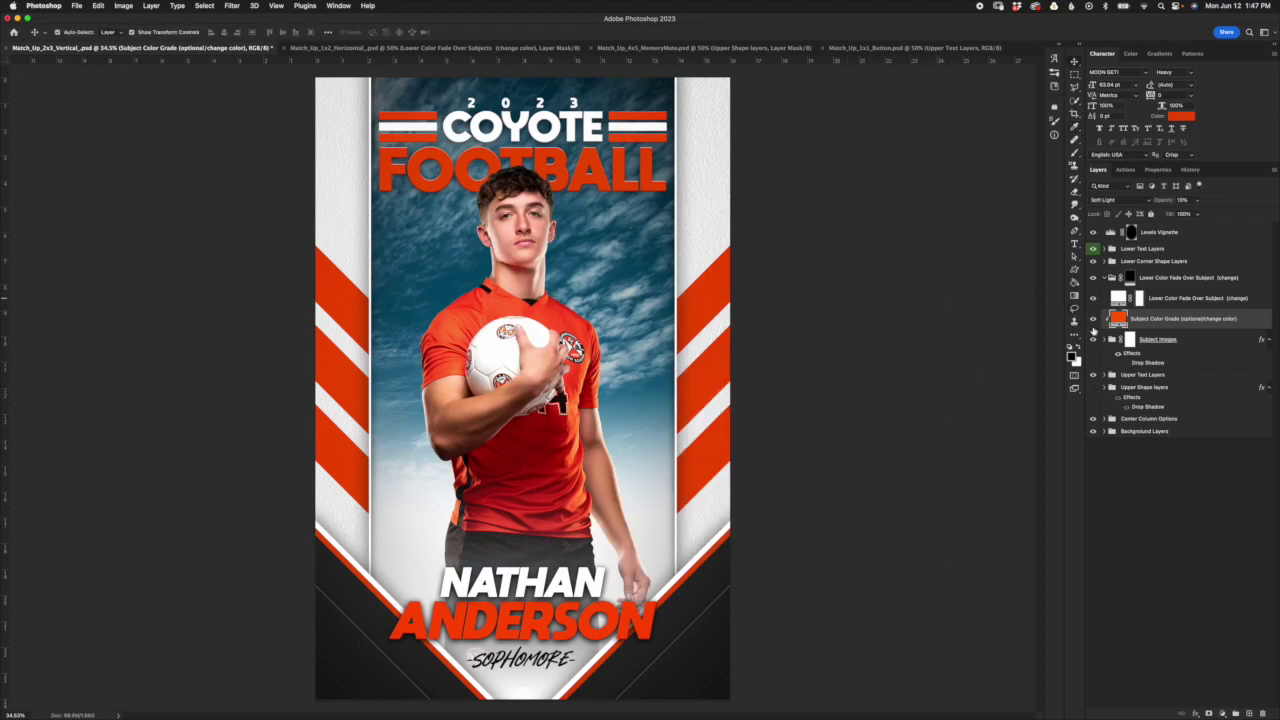
click(1092, 318)
click(1092, 318)
click(1186, 294)
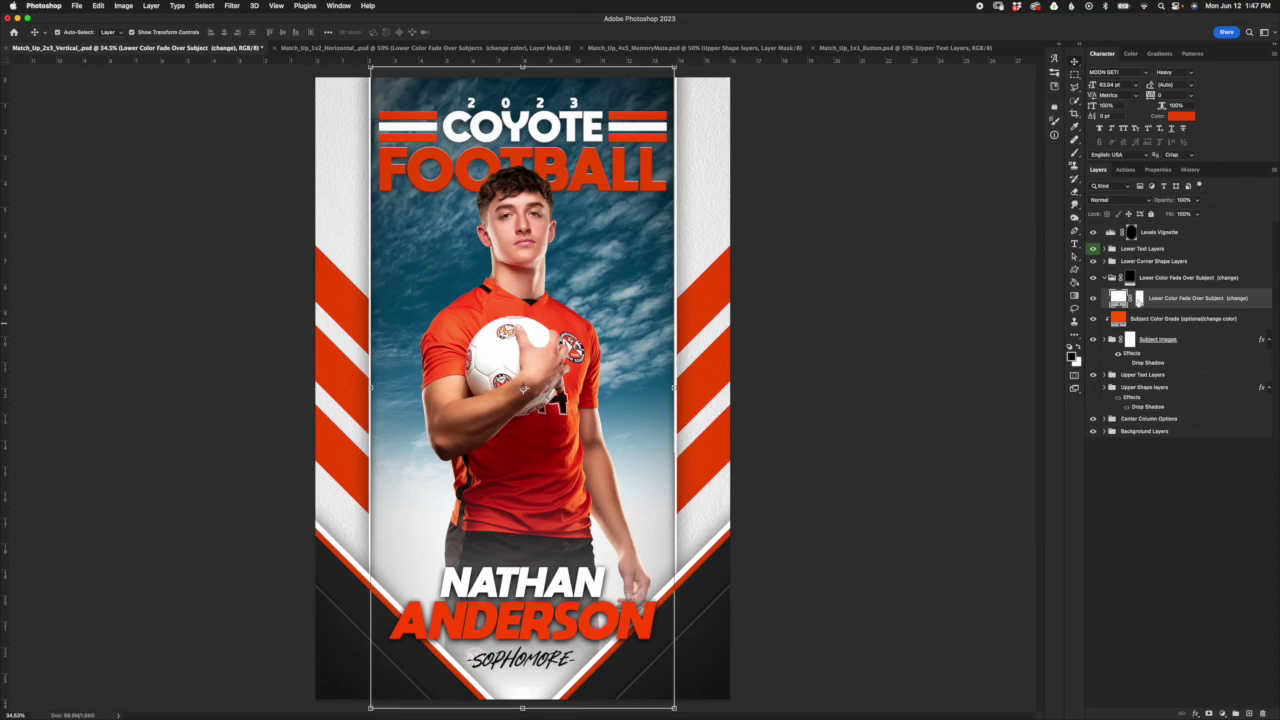
click(1139, 298)
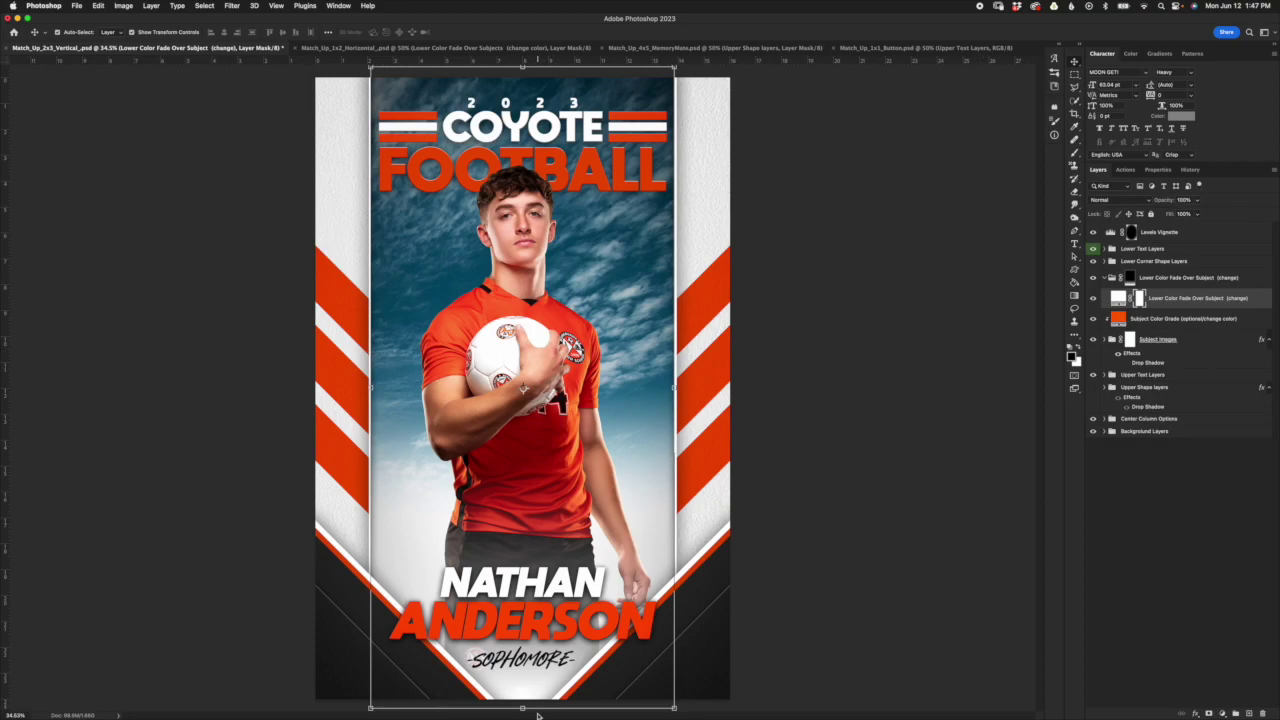
click(1093, 278)
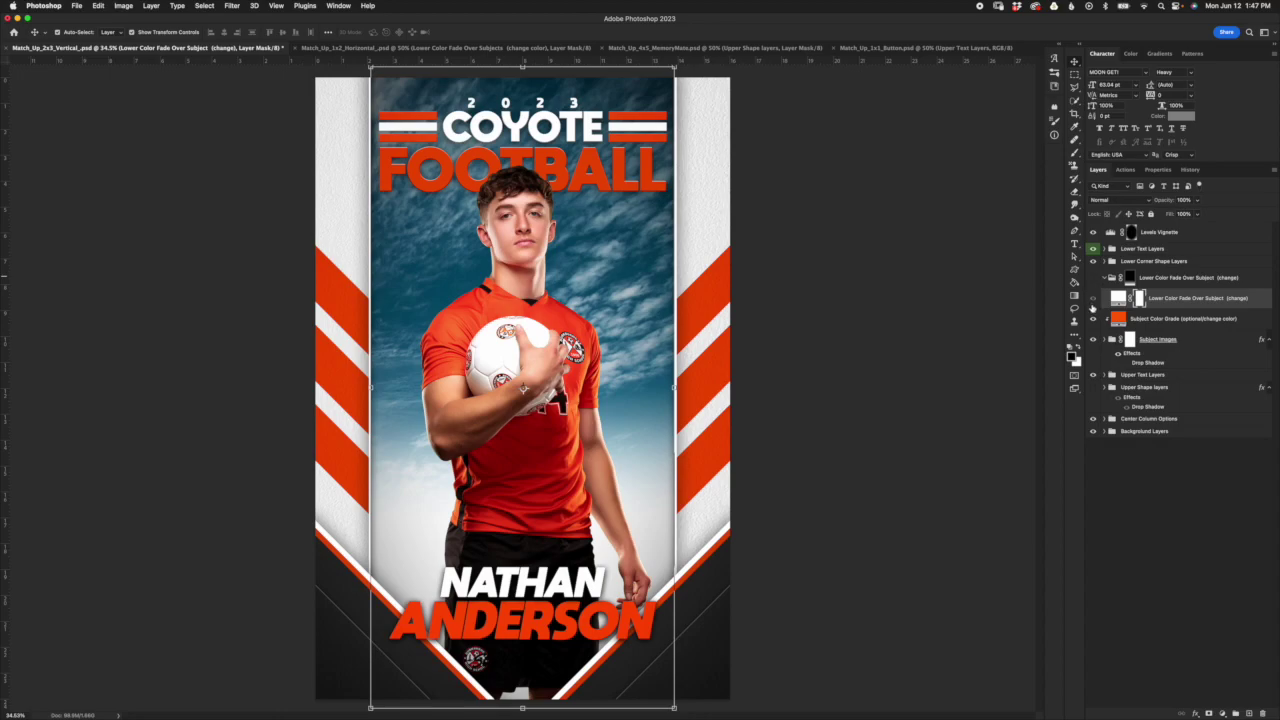
click(1093, 280)
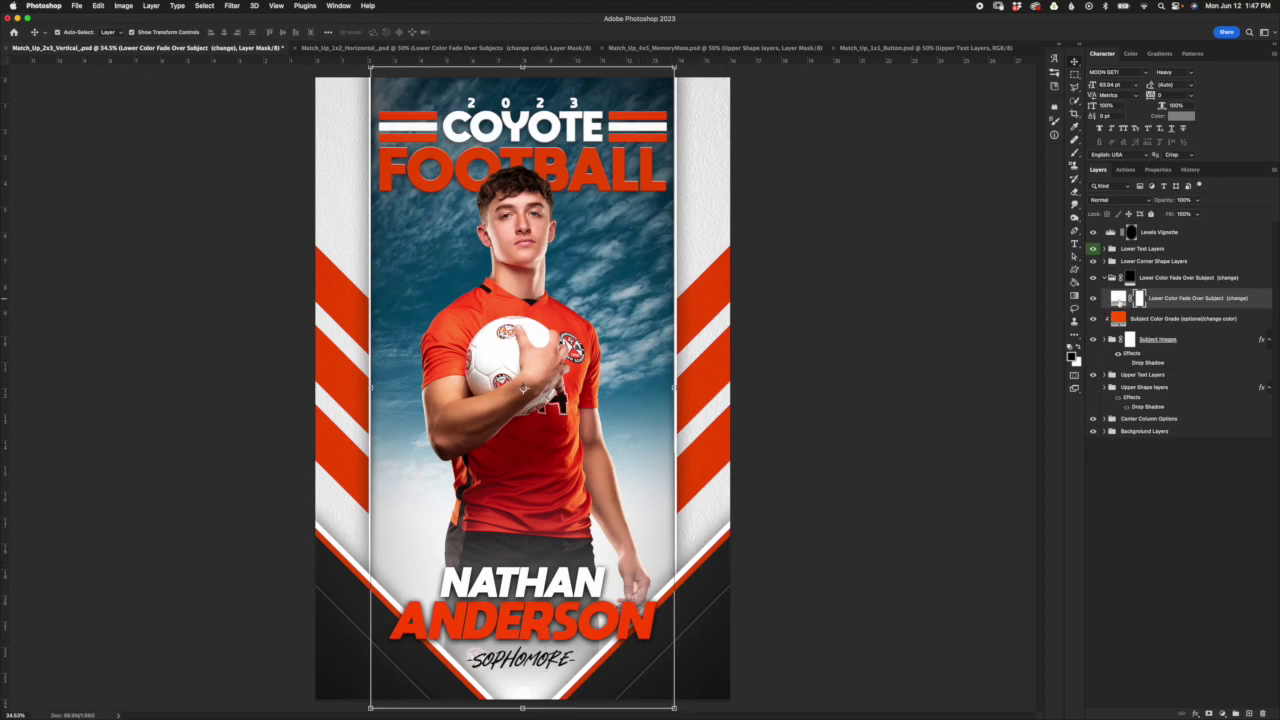
double_click(1118, 298)
click(810, 420)
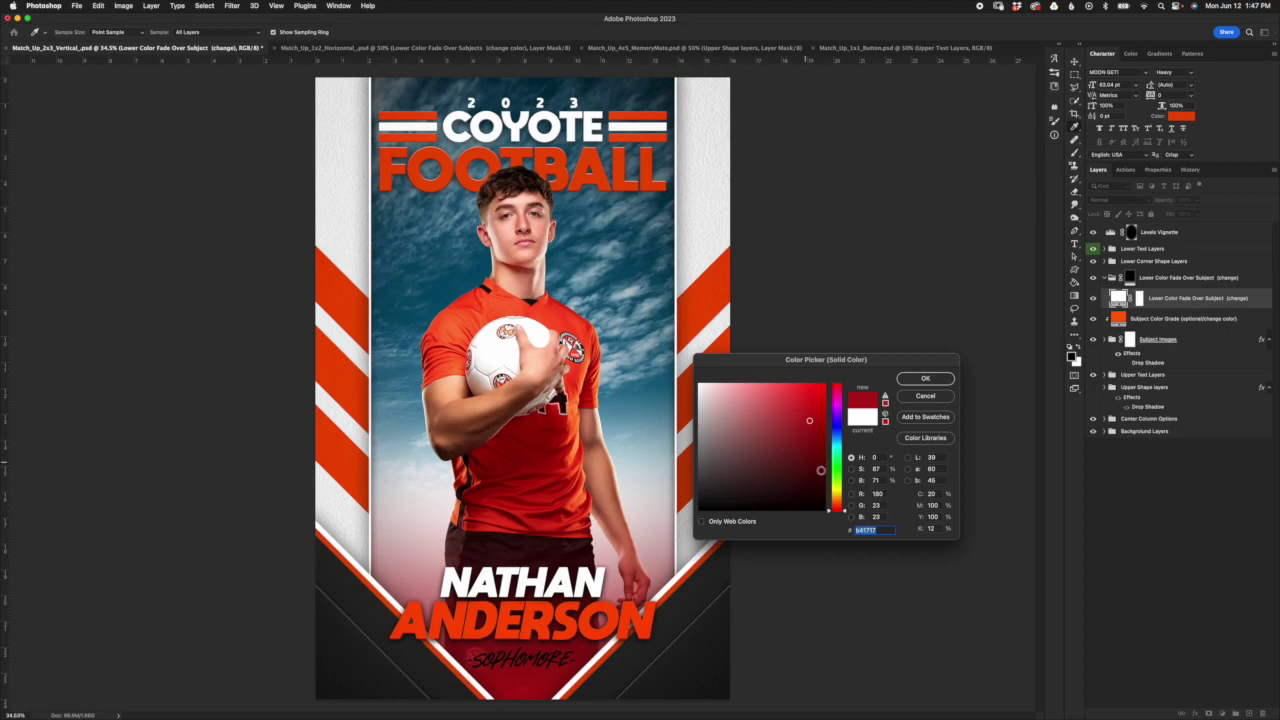
click(945, 400)
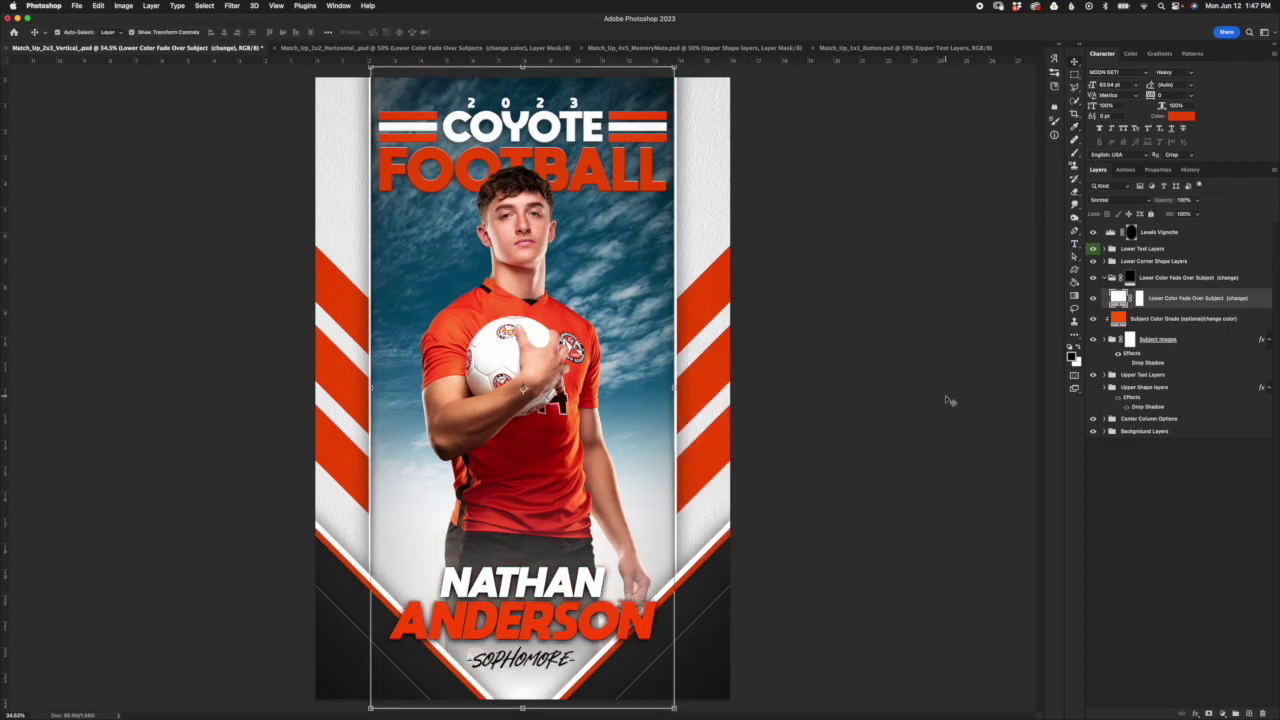
click(1141, 304)
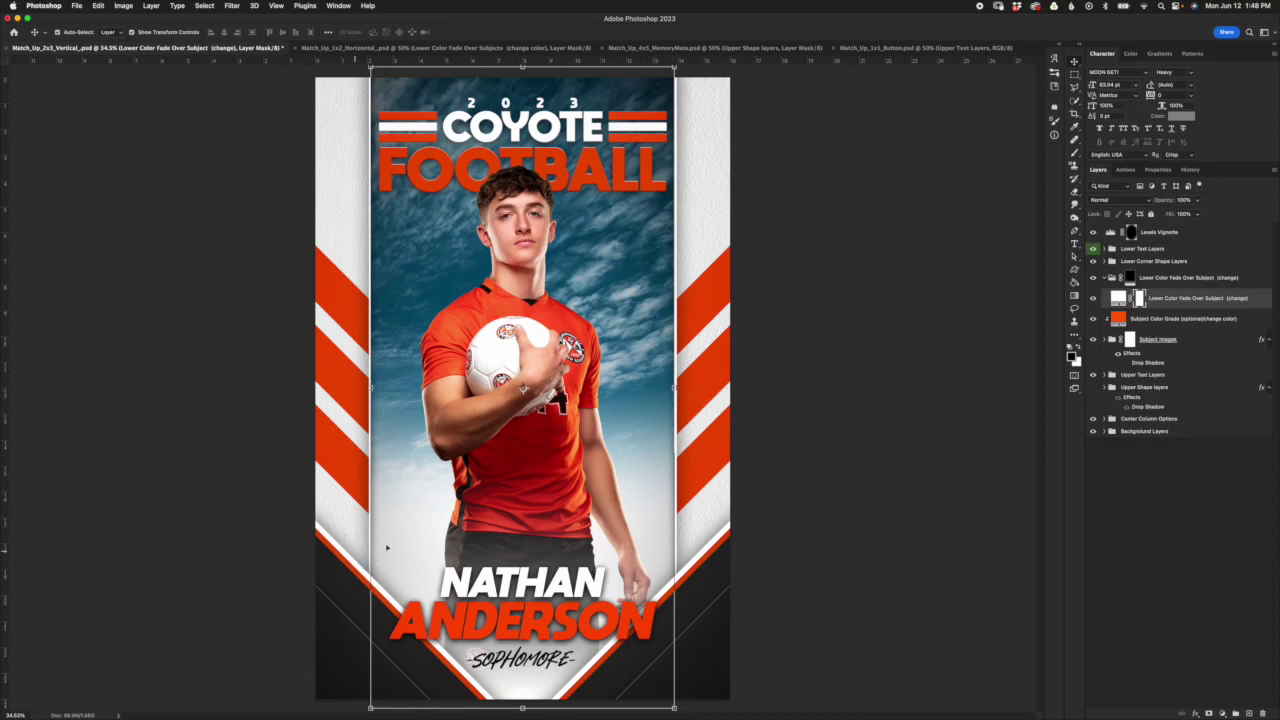
Step: Set the lower fade fill to pure red ff0000 and toggle its mask to inspect it
double_click(1117, 298)
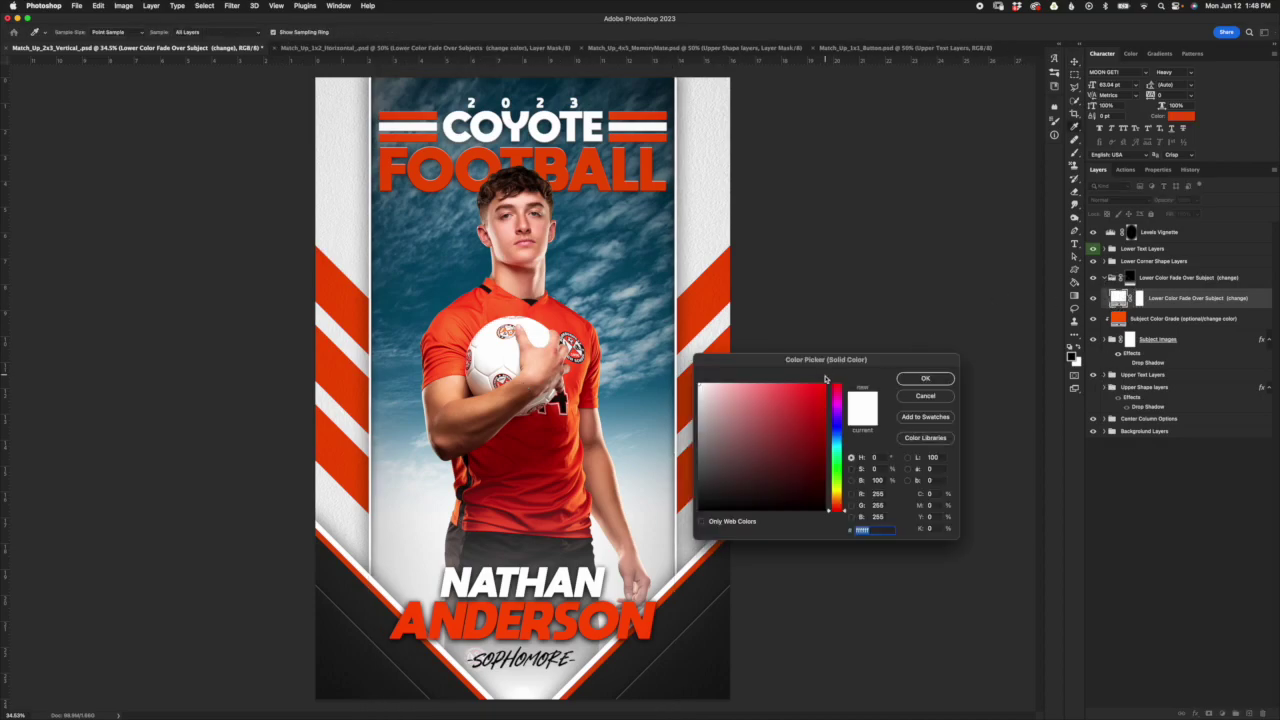
drag(811, 396, 826, 383)
click(939, 382)
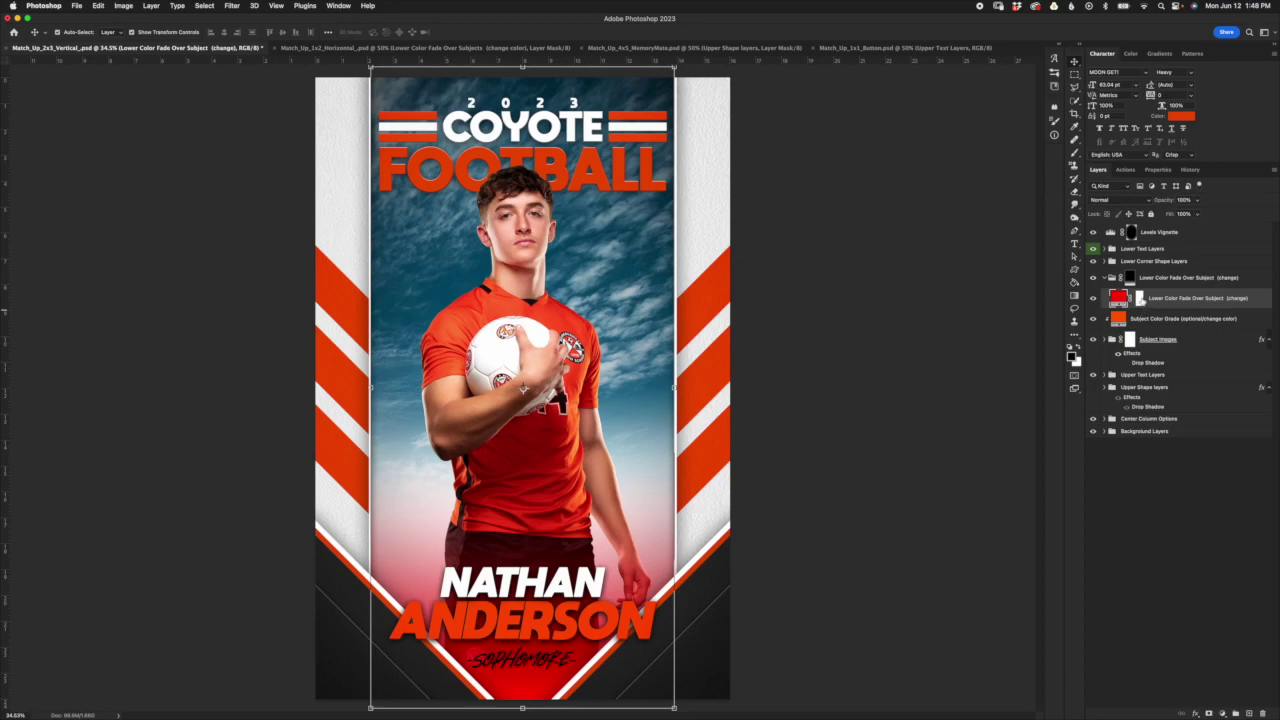
shift+click(1139, 298)
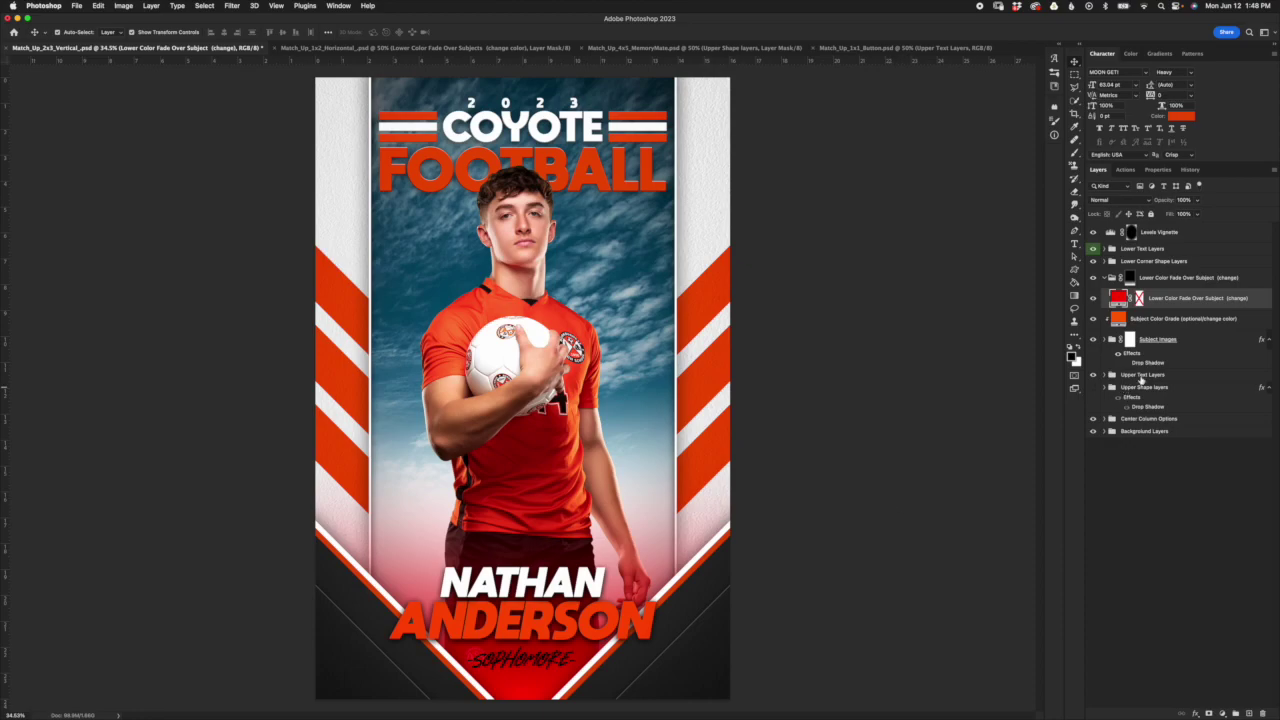
click(1095, 421)
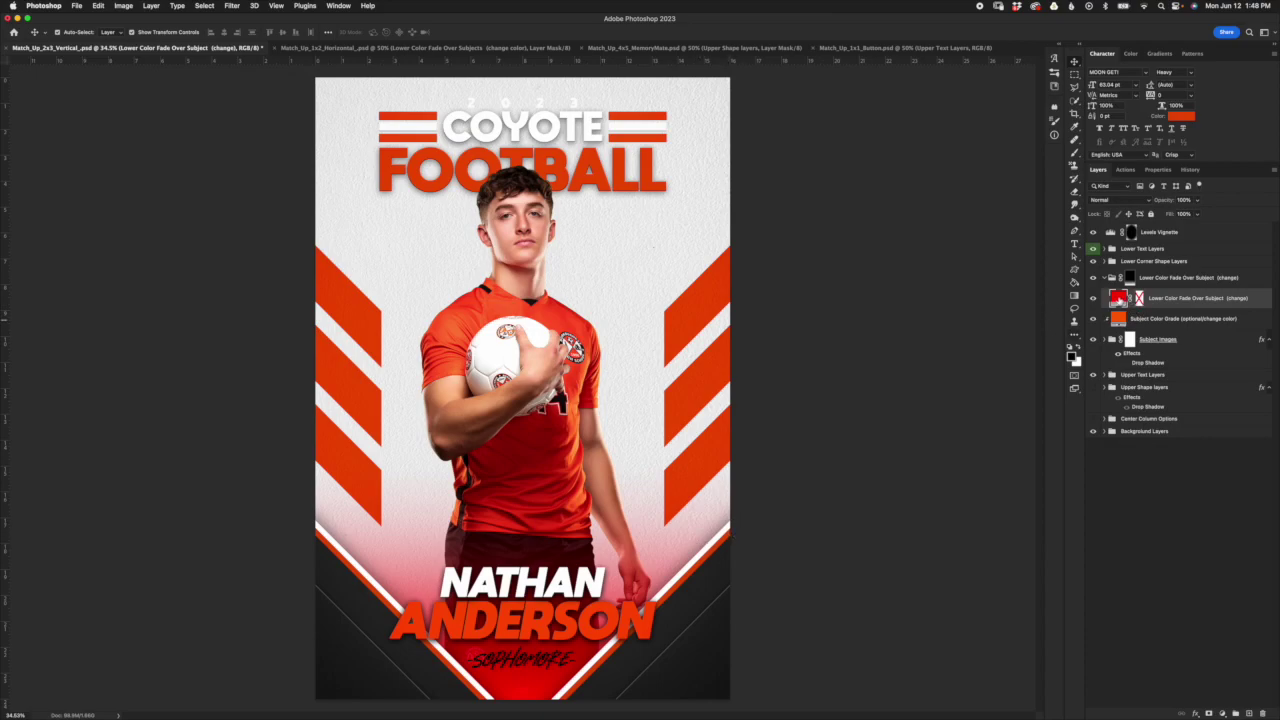
shift+click(1138, 299)
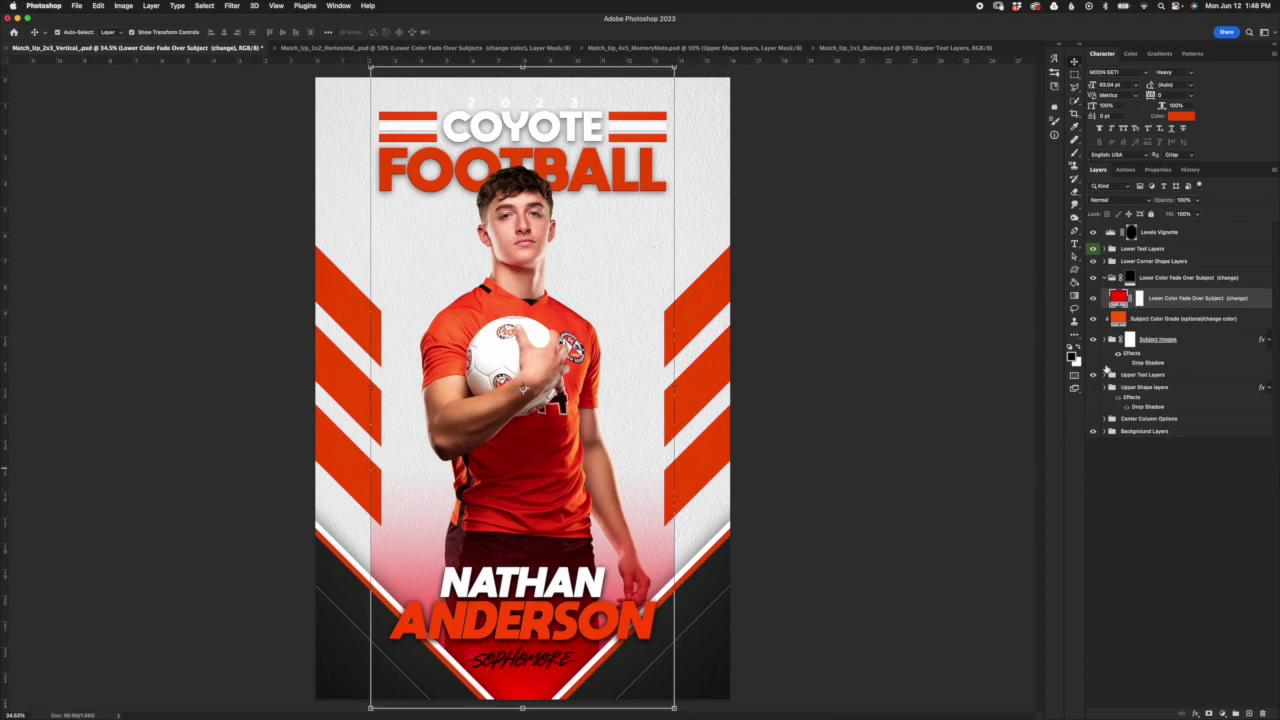
Step: Recolour the lower fade with a pale colour sampled from the banner and show the sky column again
double_click(1118, 297)
click(666, 357)
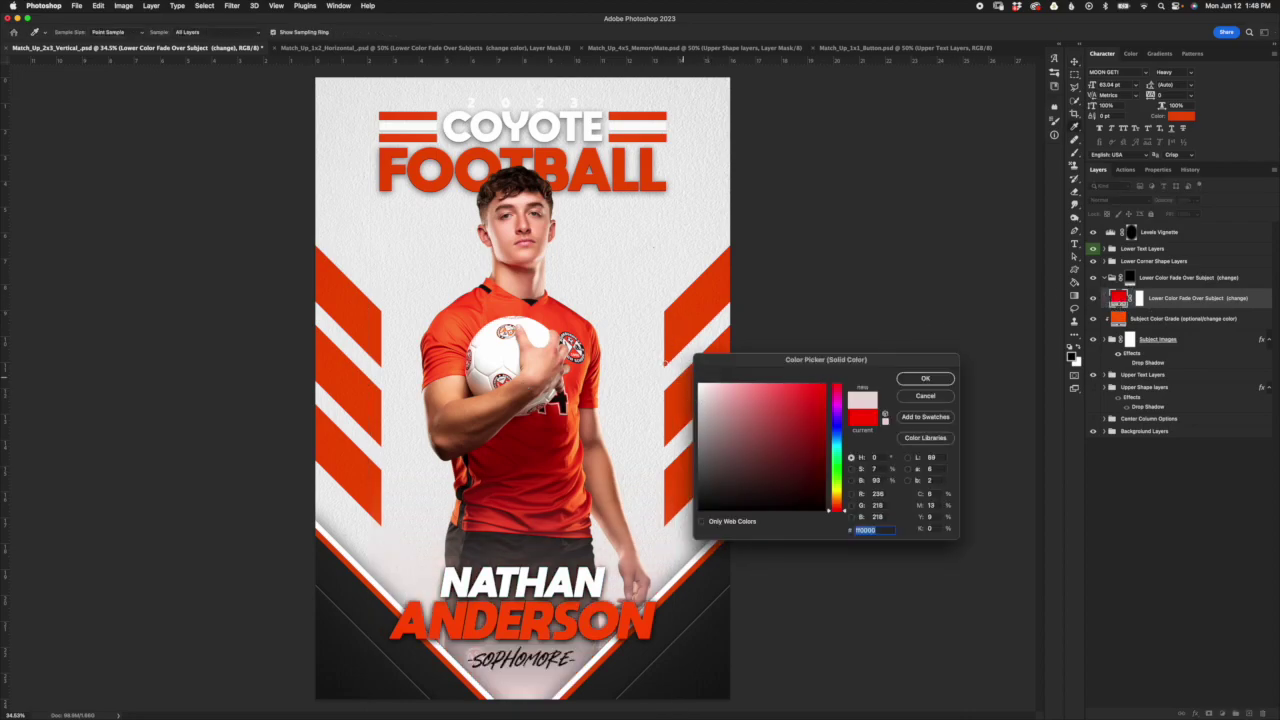
click(940, 382)
key(v)
click(1094, 388)
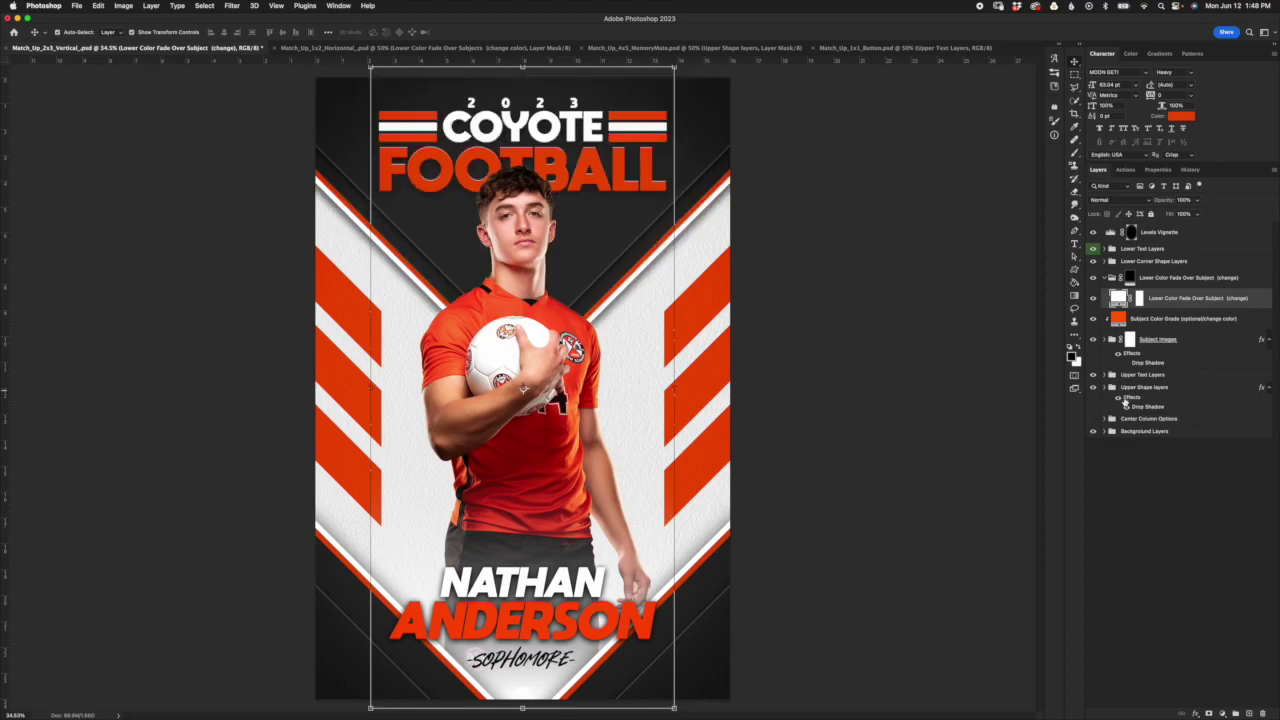
click(1094, 390)
click(1093, 419)
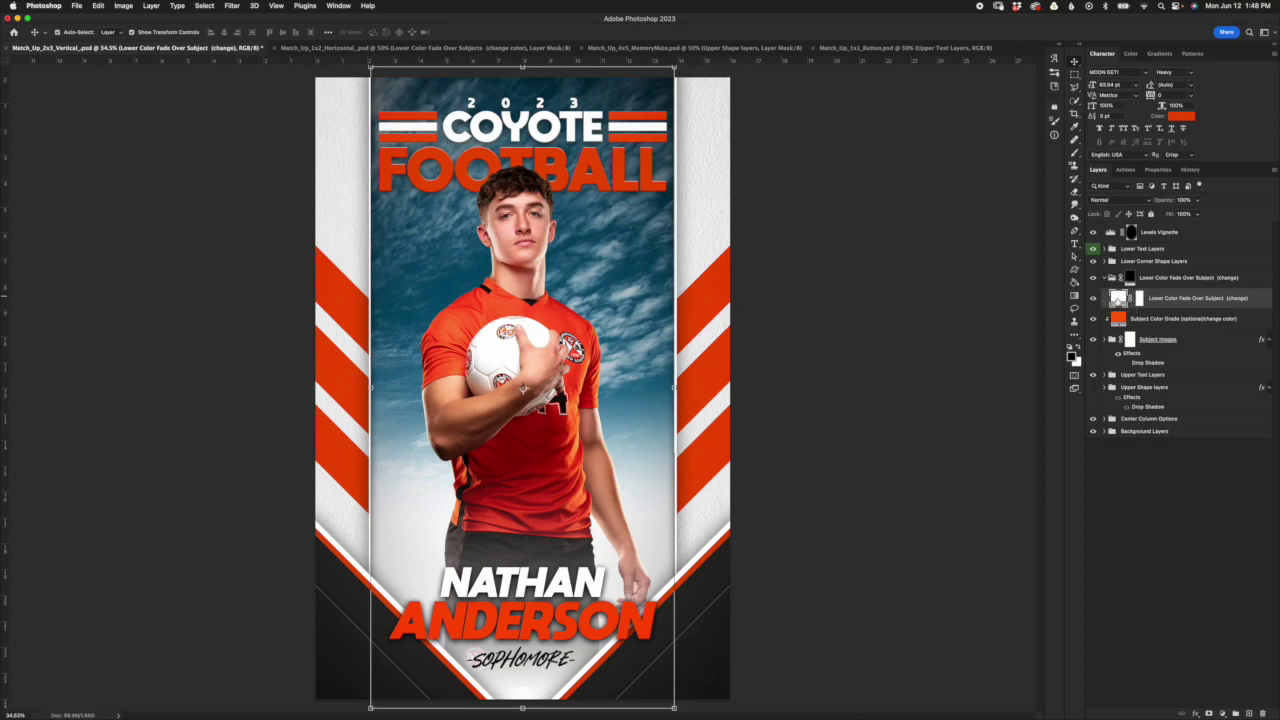
click(1126, 282)
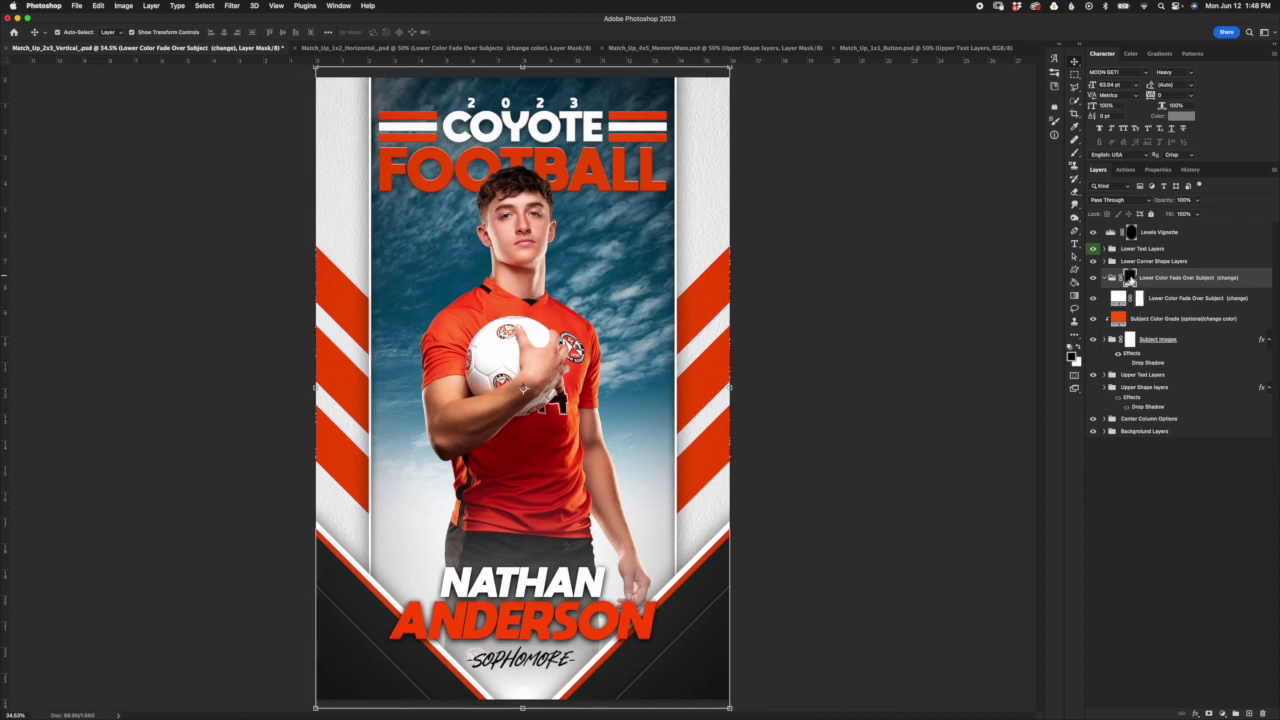
Step: Check the lower fade group mask with the Gradient tool active, then hide the Lower Text Layers
click(1119, 300)
click(1139, 298)
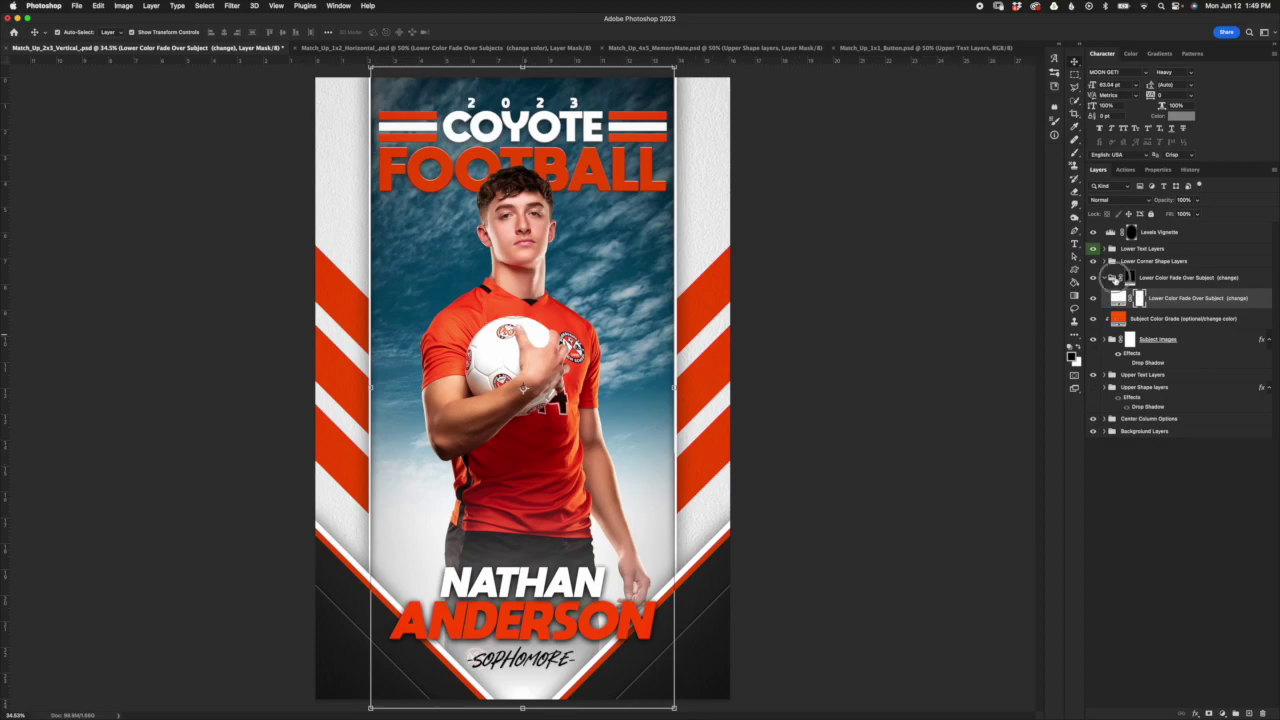
click(1118, 278)
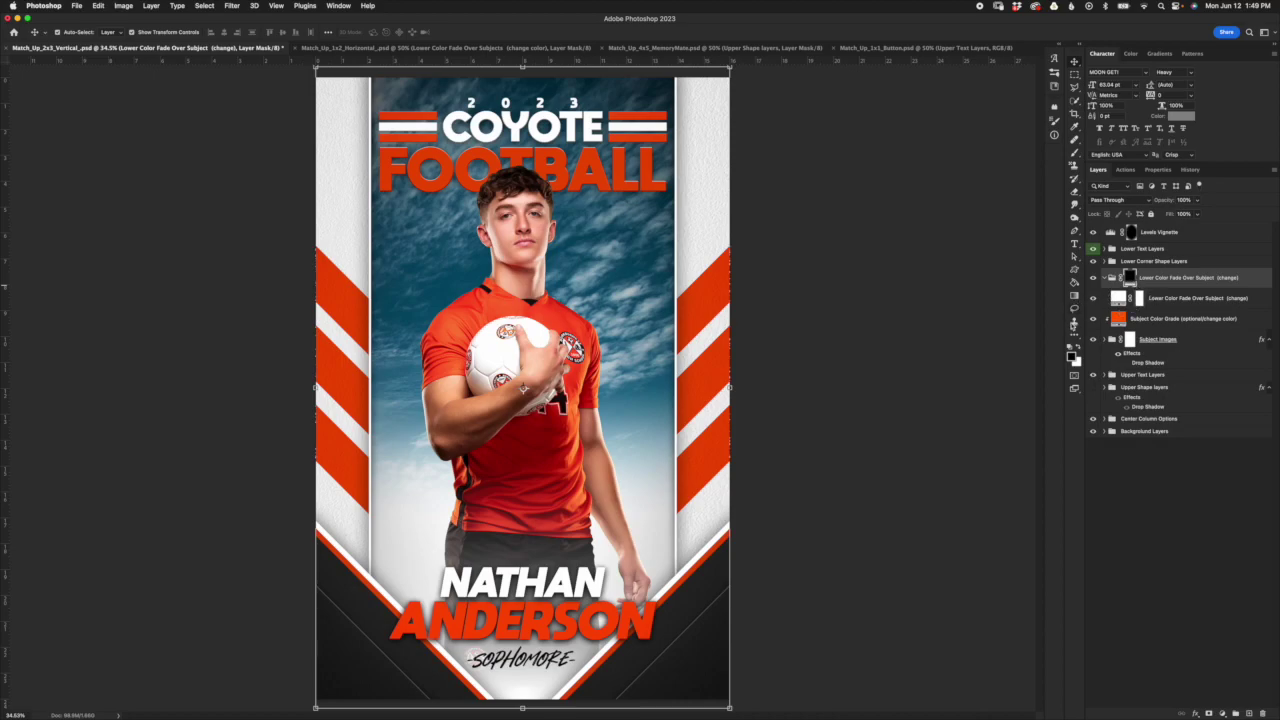
click(1078, 299)
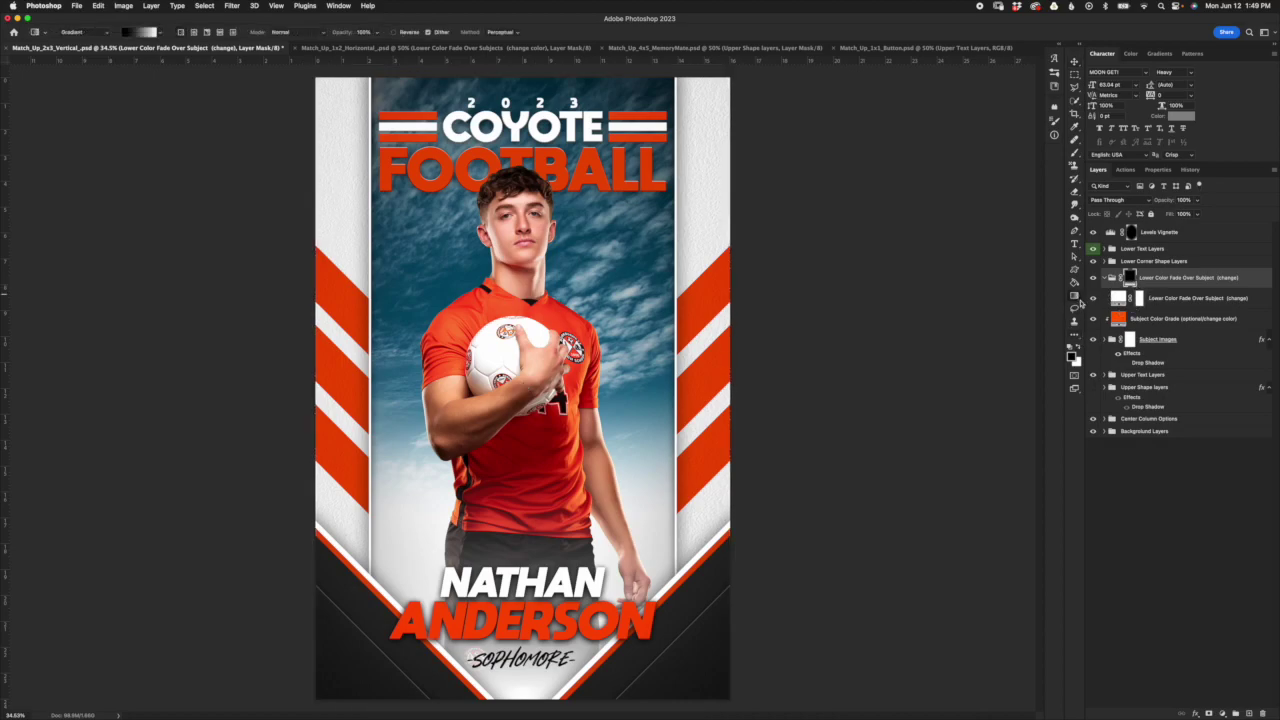
shift+click(1130, 280)
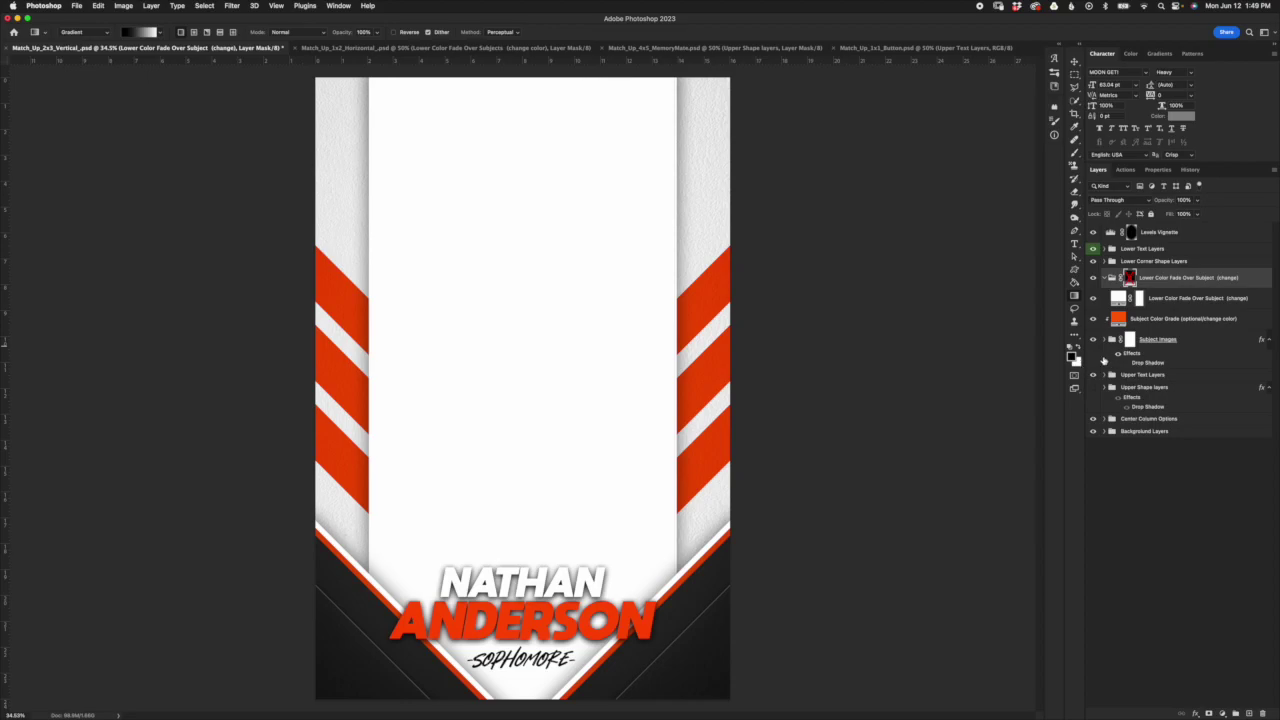
shift+click(1130, 280)
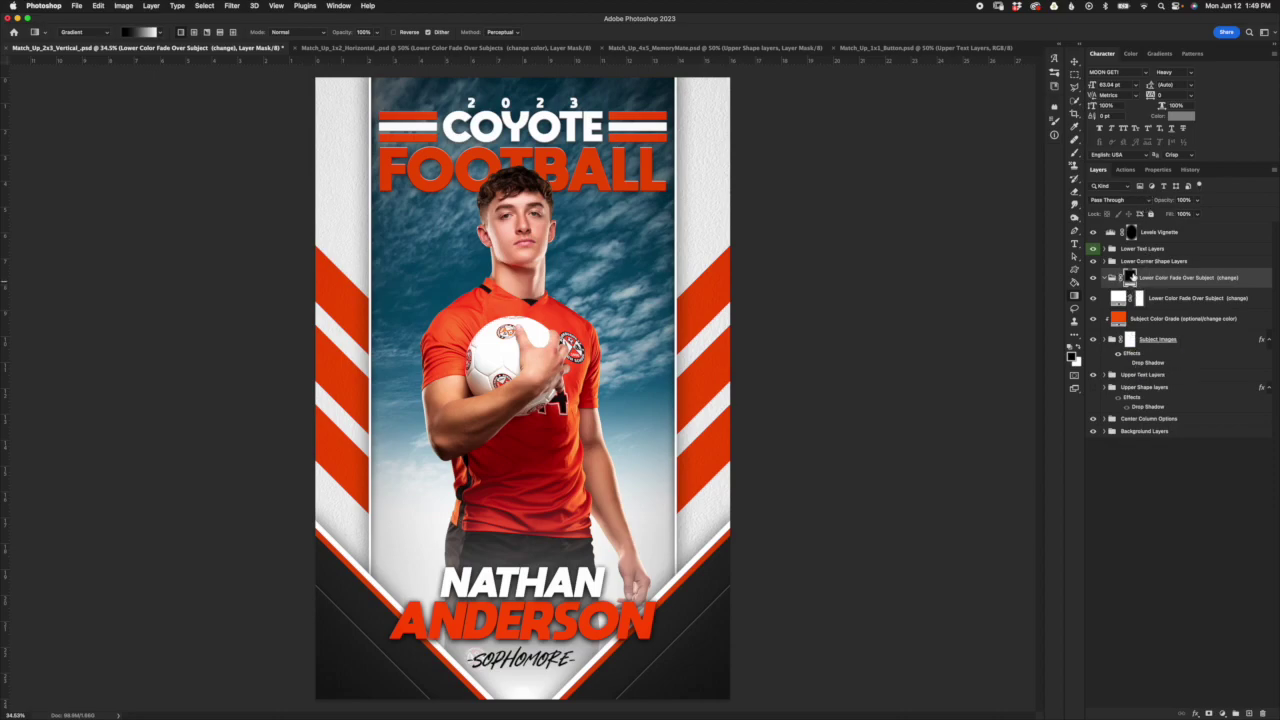
click(1093, 249)
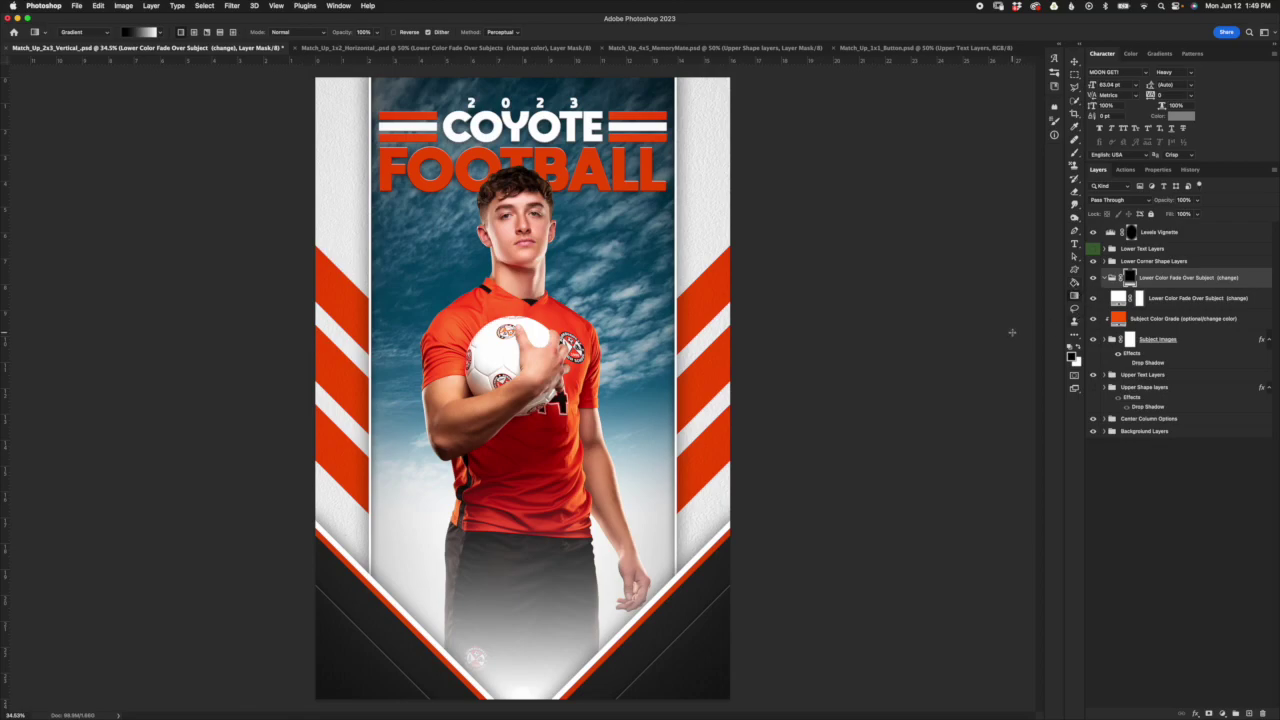
Step: Draw an upward gradient on the Lower Color Fade mask, fine-tune its top, midpoint and bottom, and commit it
click(143, 34)
click(143, 34)
drag(529, 676, 529, 525)
mouse_move(529, 500)
mouse_down()
mouse_move(529, 489)
mouse_move(529, 512)
mouse_up()
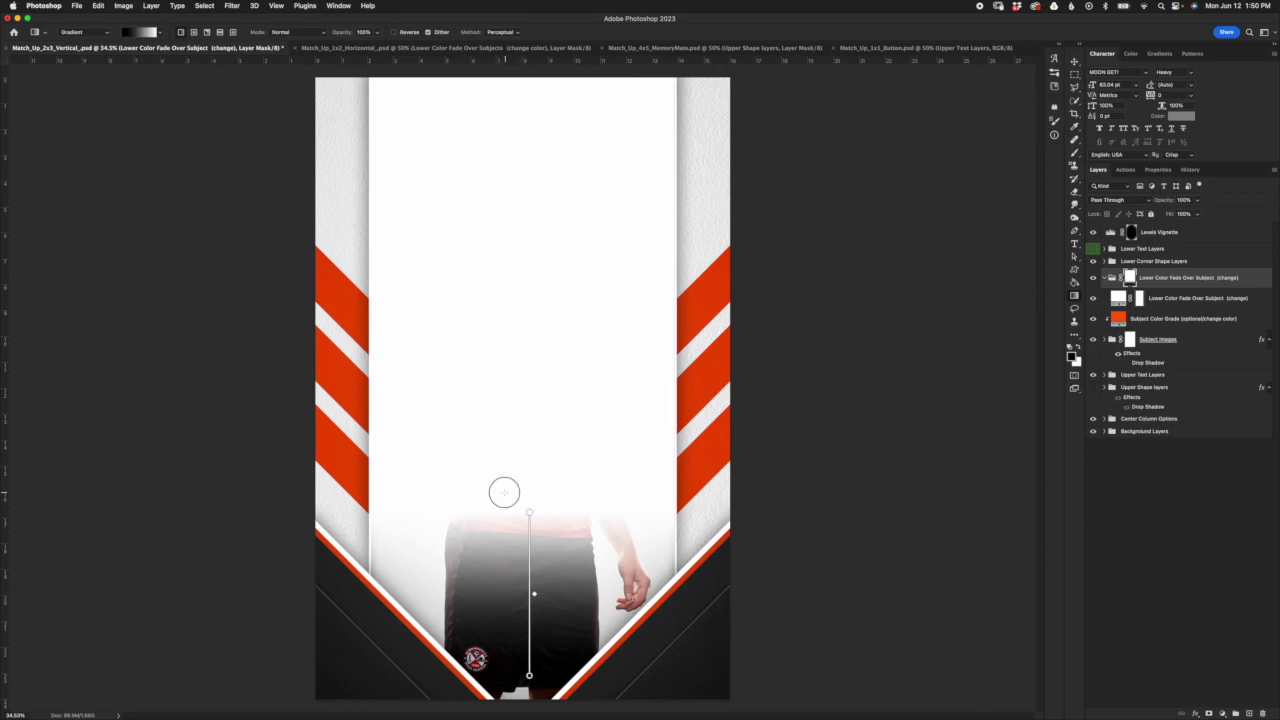
drag(506, 492, 505, 680)
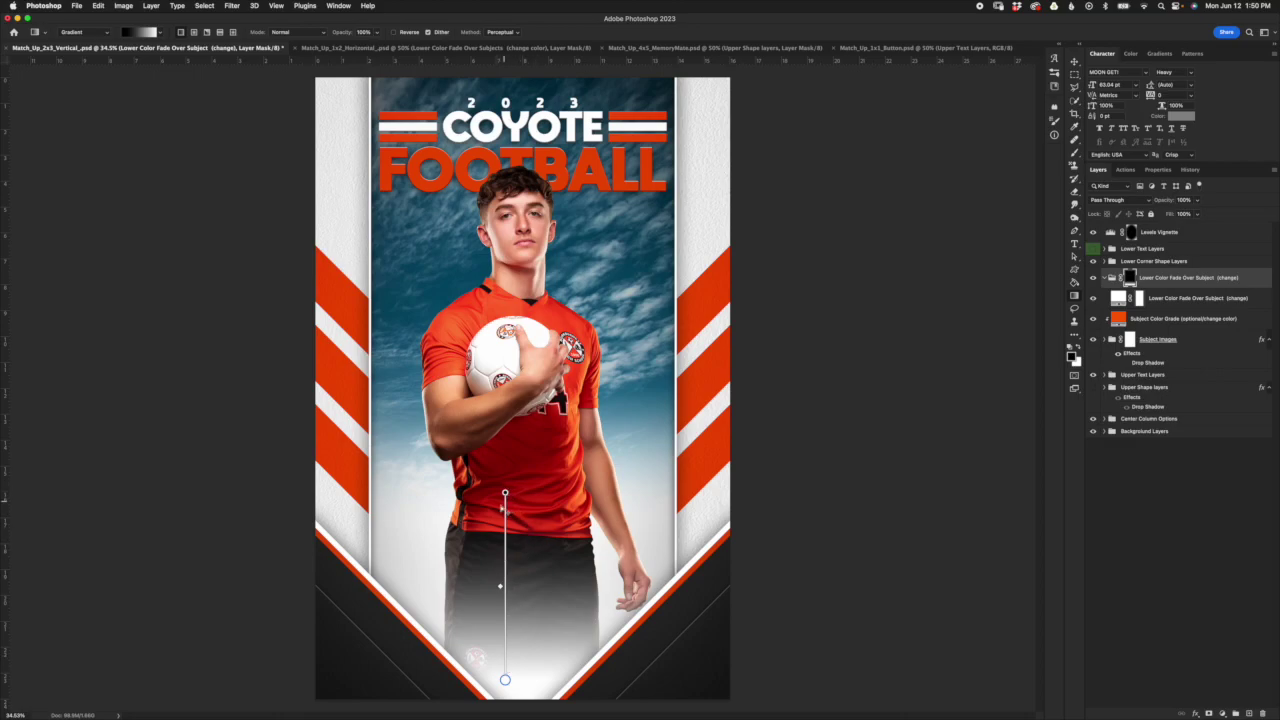
drag(505, 494, 505, 397)
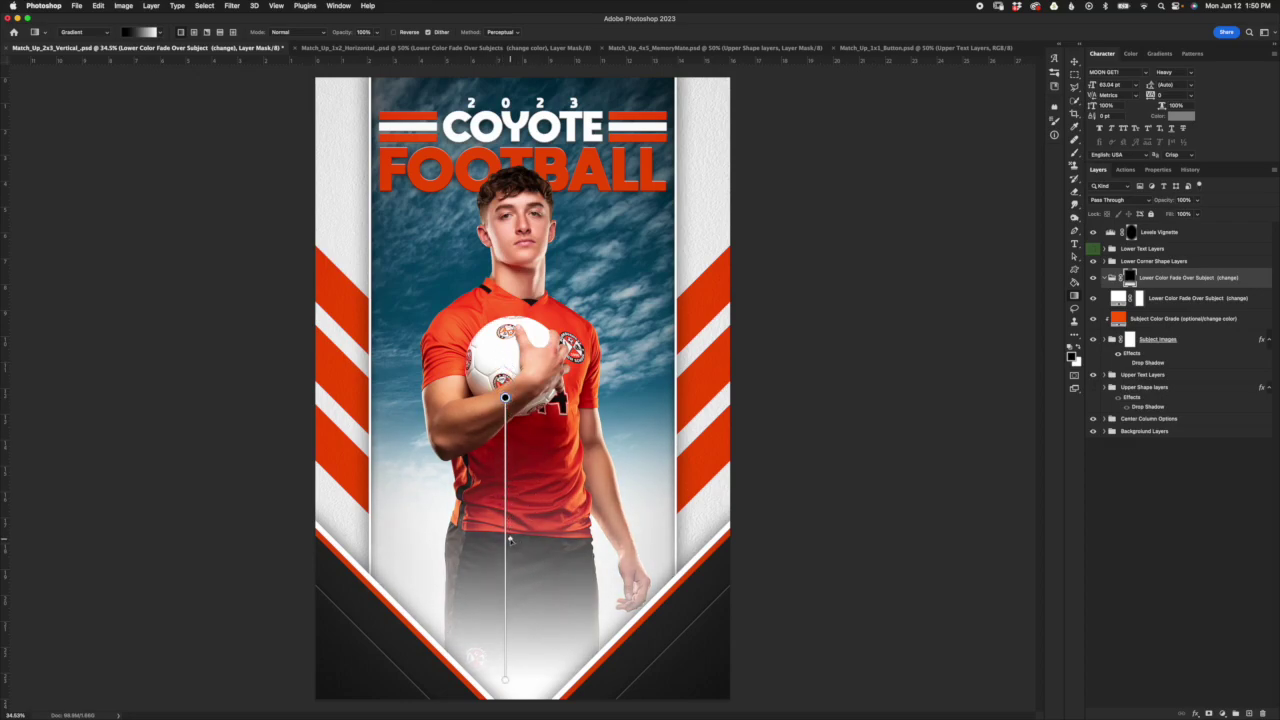
mouse_move(510, 541)
mouse_down()
mouse_move(506, 600)
mouse_move(506, 480)
mouse_move(510, 553)
mouse_up()
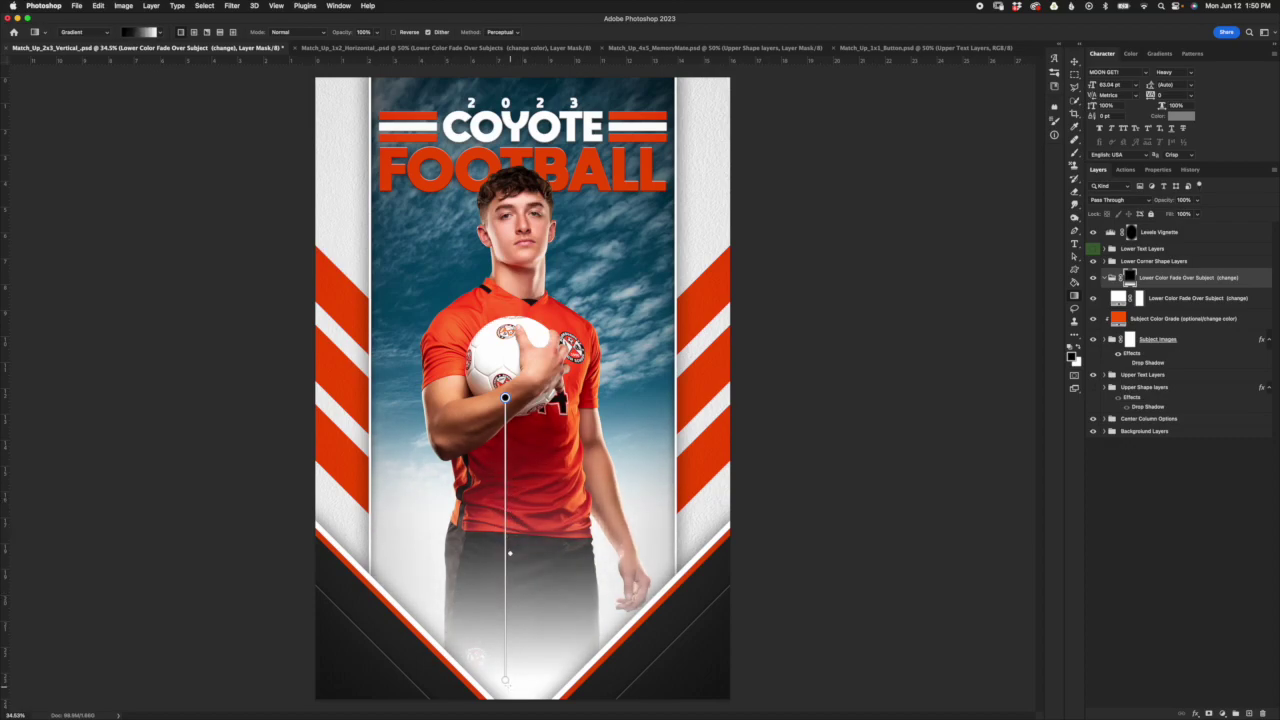
mouse_move(506, 681)
mouse_down()
mouse_move(507, 572)
mouse_move(505, 665)
mouse_up()
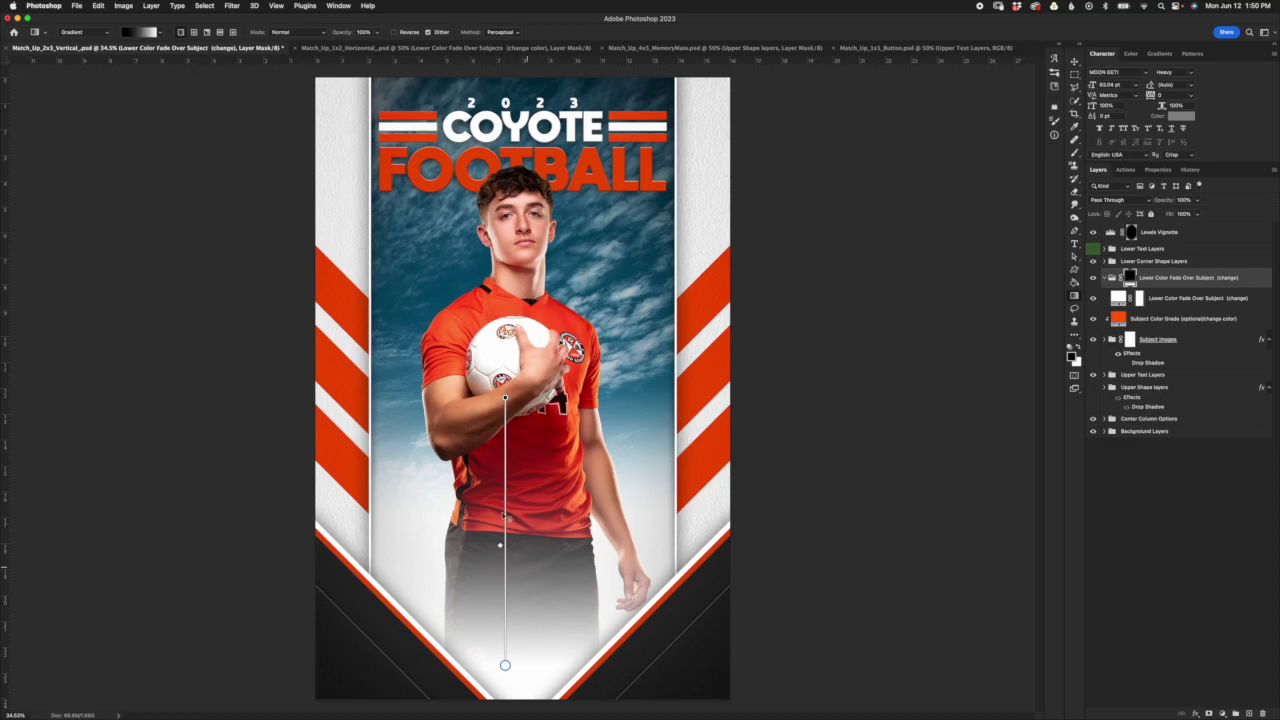
drag(505, 398, 527, 396)
key(Return)
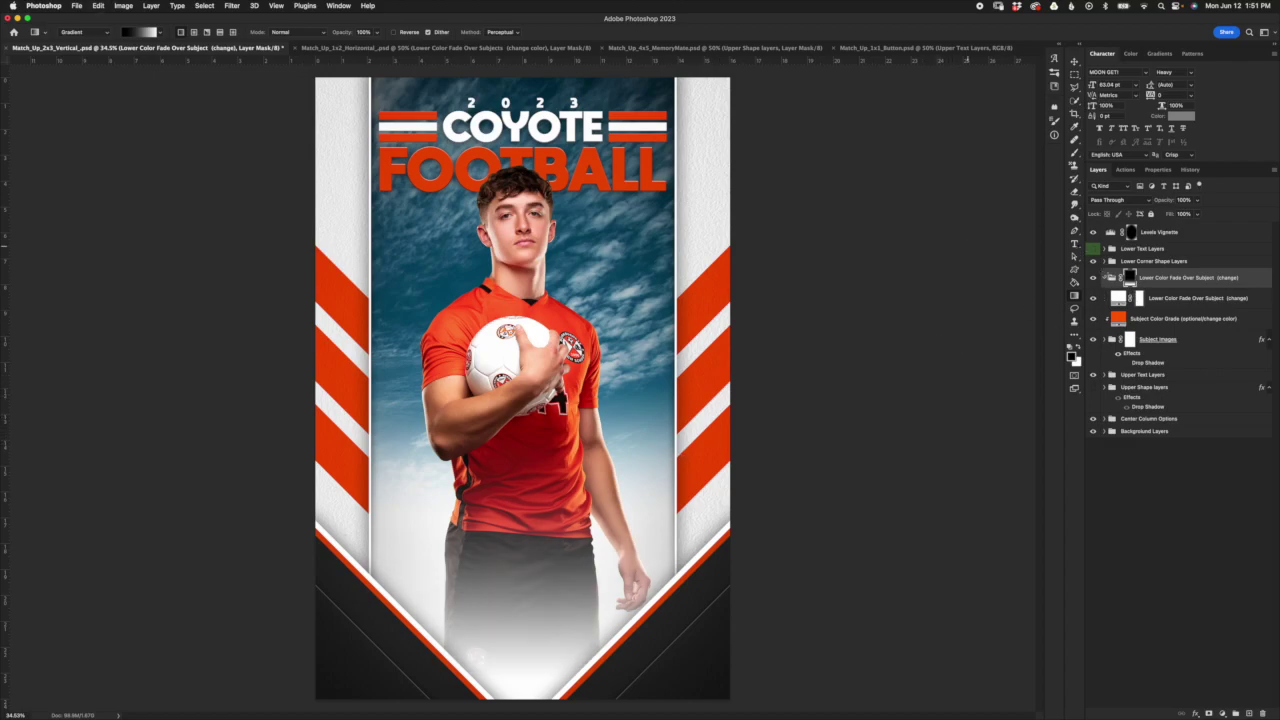
Step: Show the NATHAN ANDERSON name text and the dark upper chevron shapes, expanding Lower Corner Shape Layers
click(1138, 263)
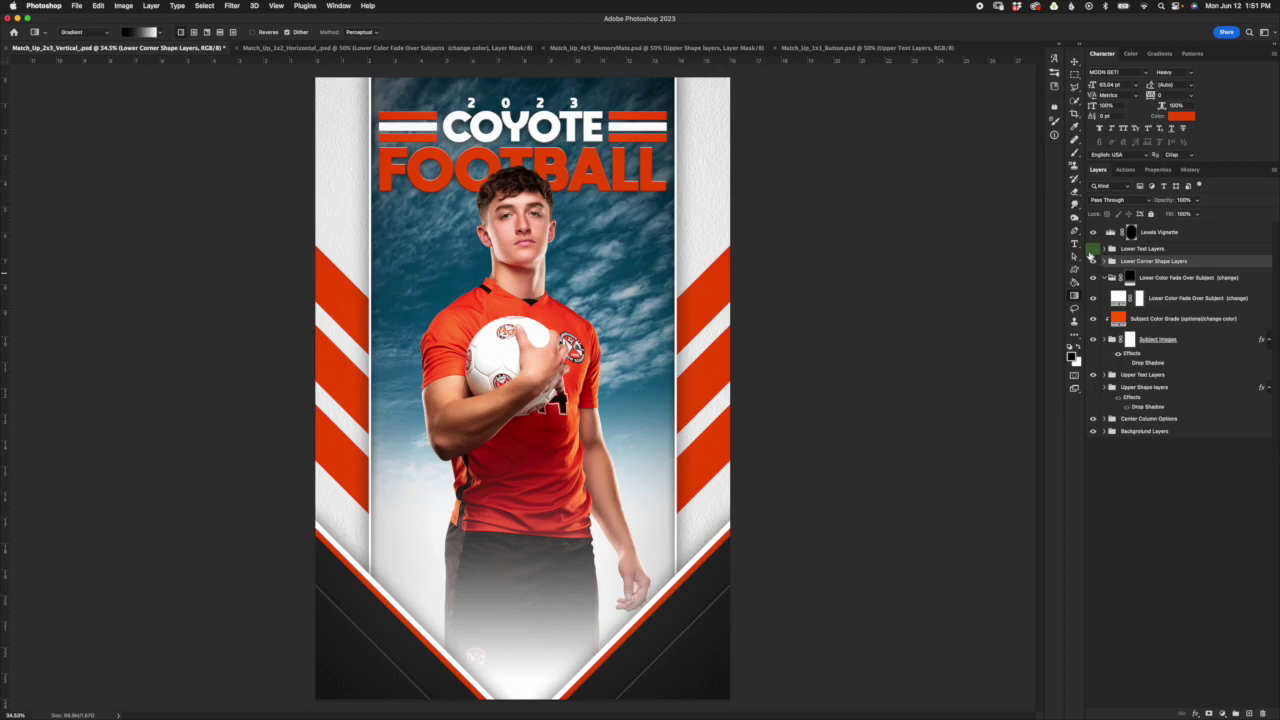
click(1092, 248)
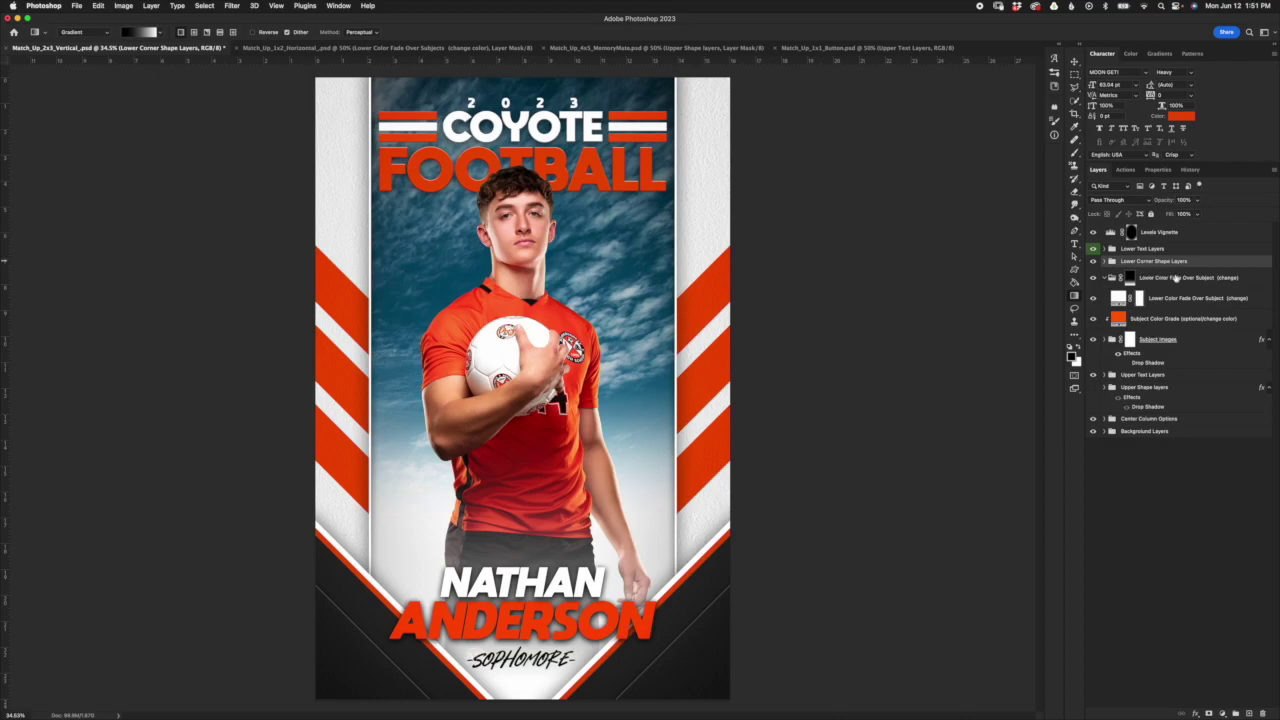
click(1104, 261)
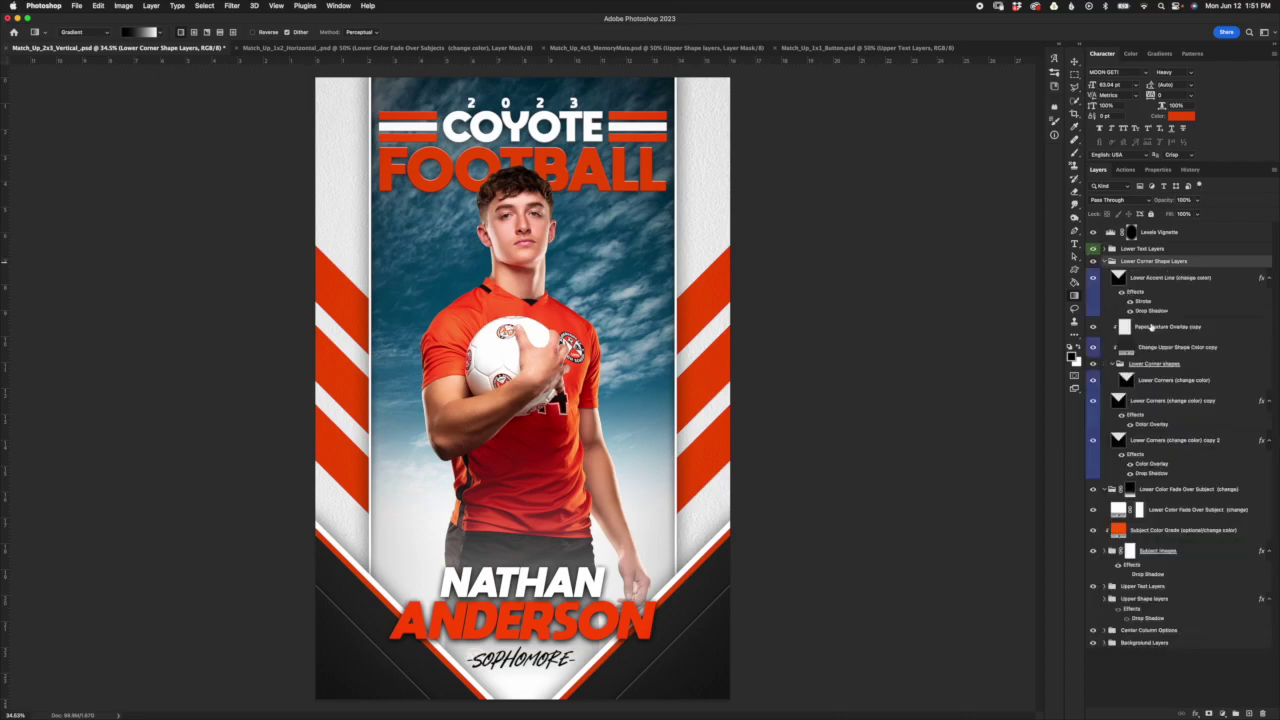
click(1181, 283)
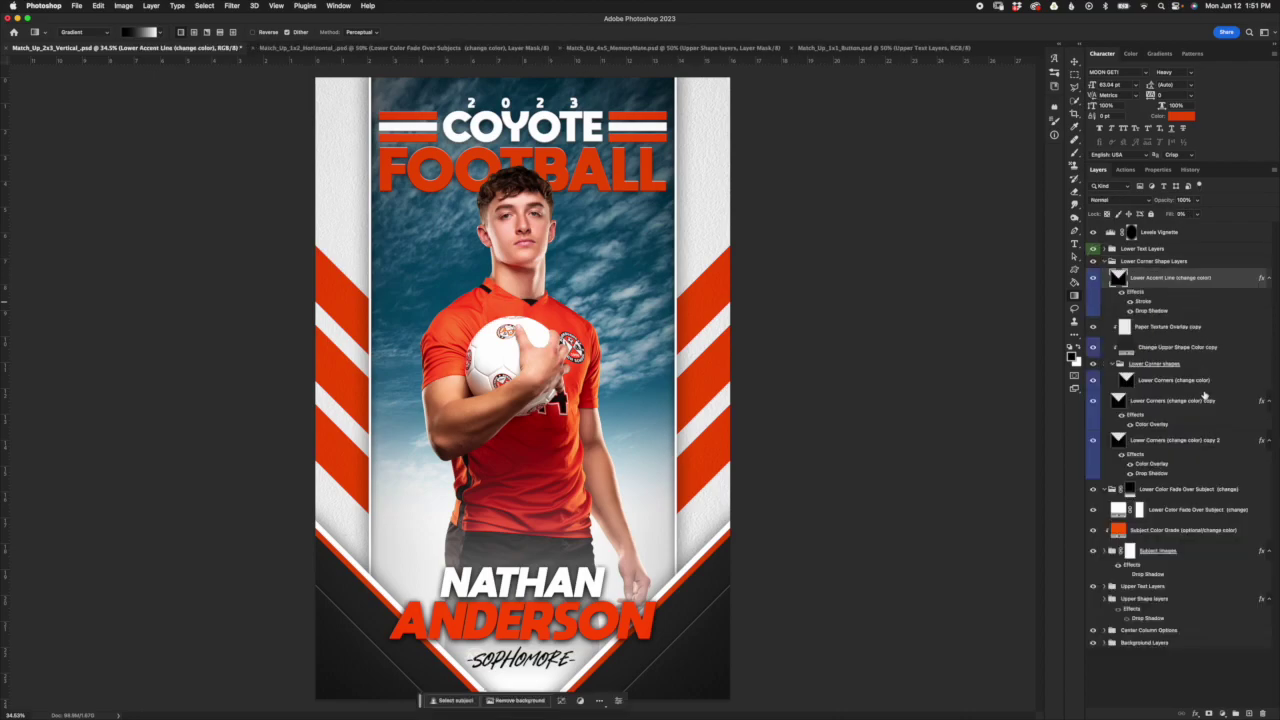
click(1128, 600)
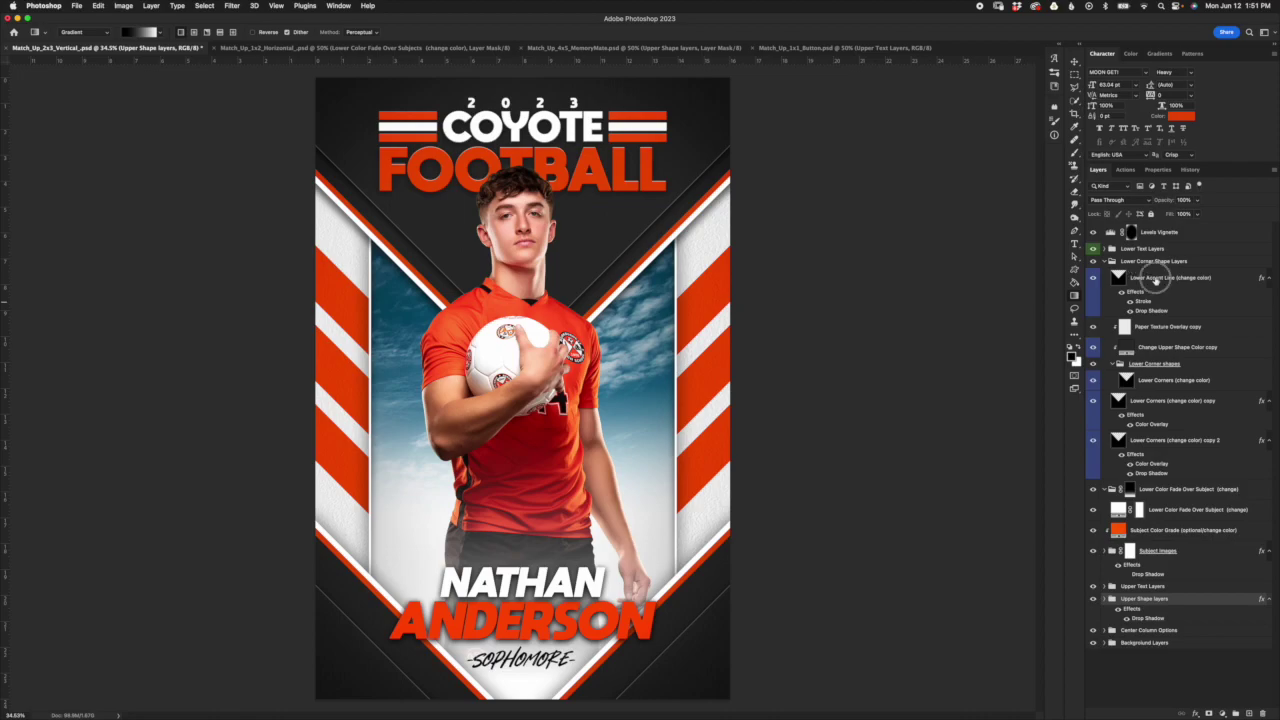
Step: Review the Lower Accent Line's Stroke and Drop Shadow settings without changes, keeping its stroke on
click(1156, 280)
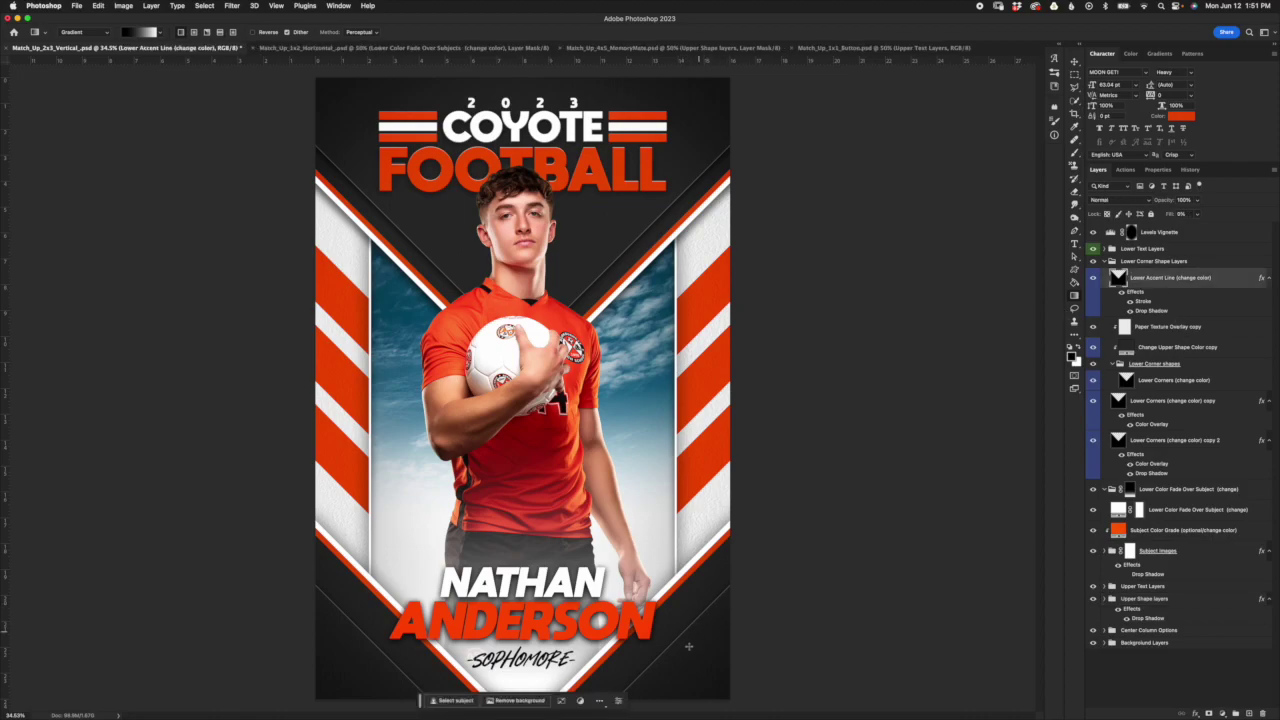
double_click(1142, 301)
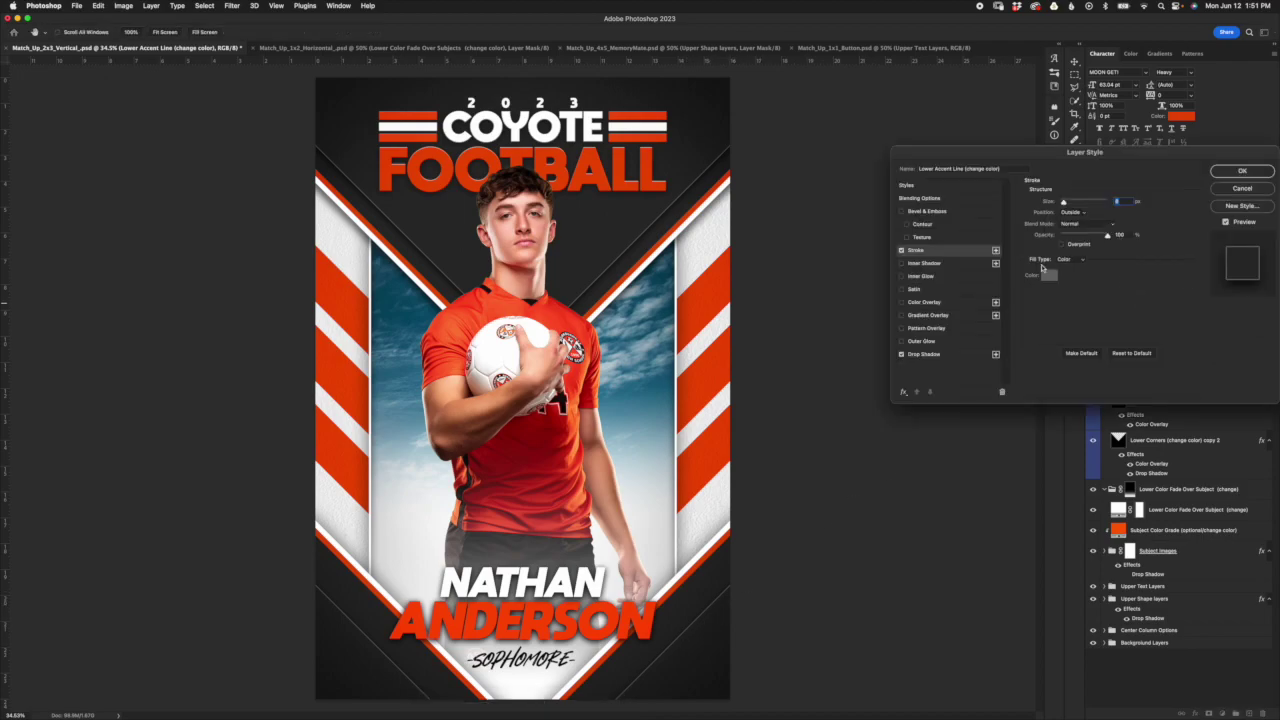
click(1244, 189)
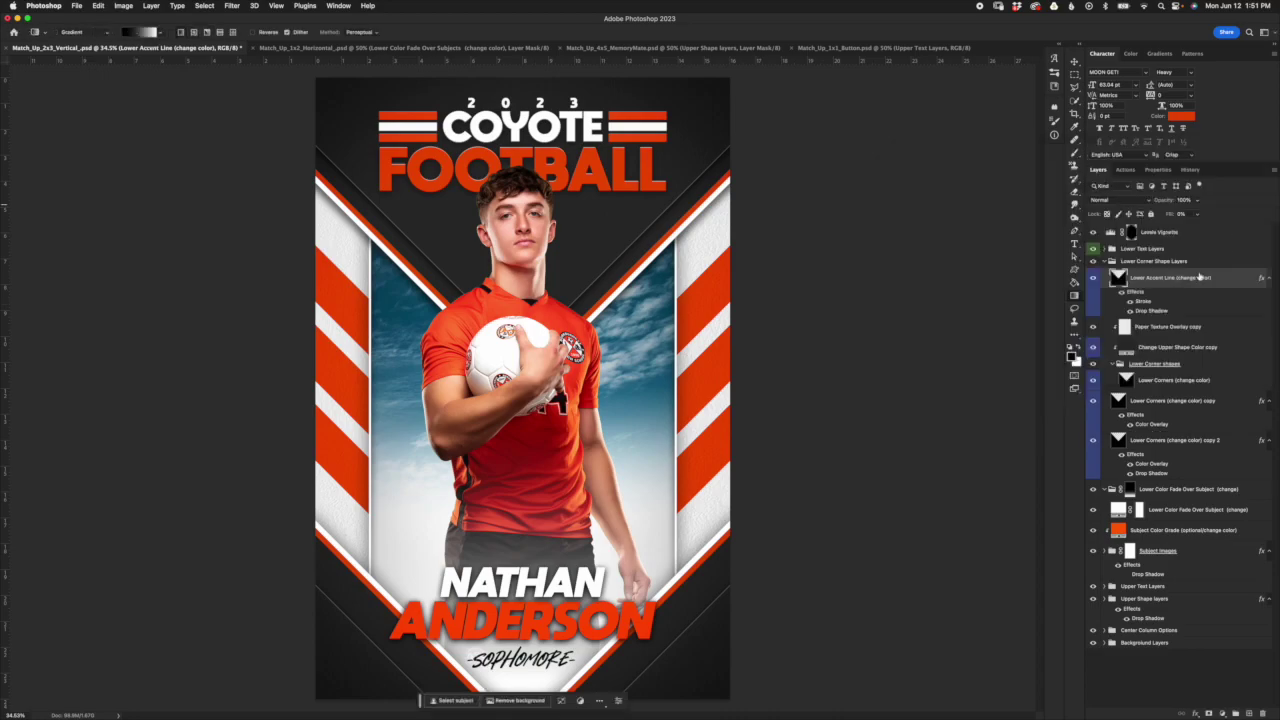
double_click(1151, 312)
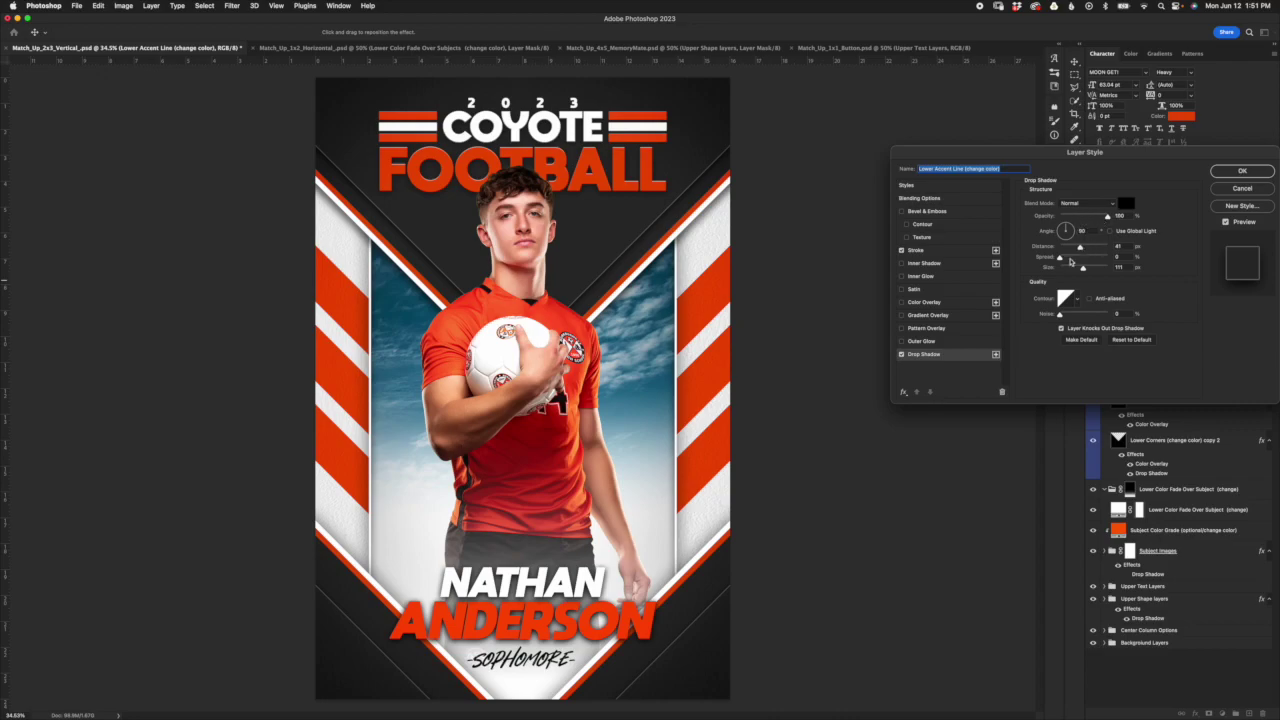
click(1242, 190)
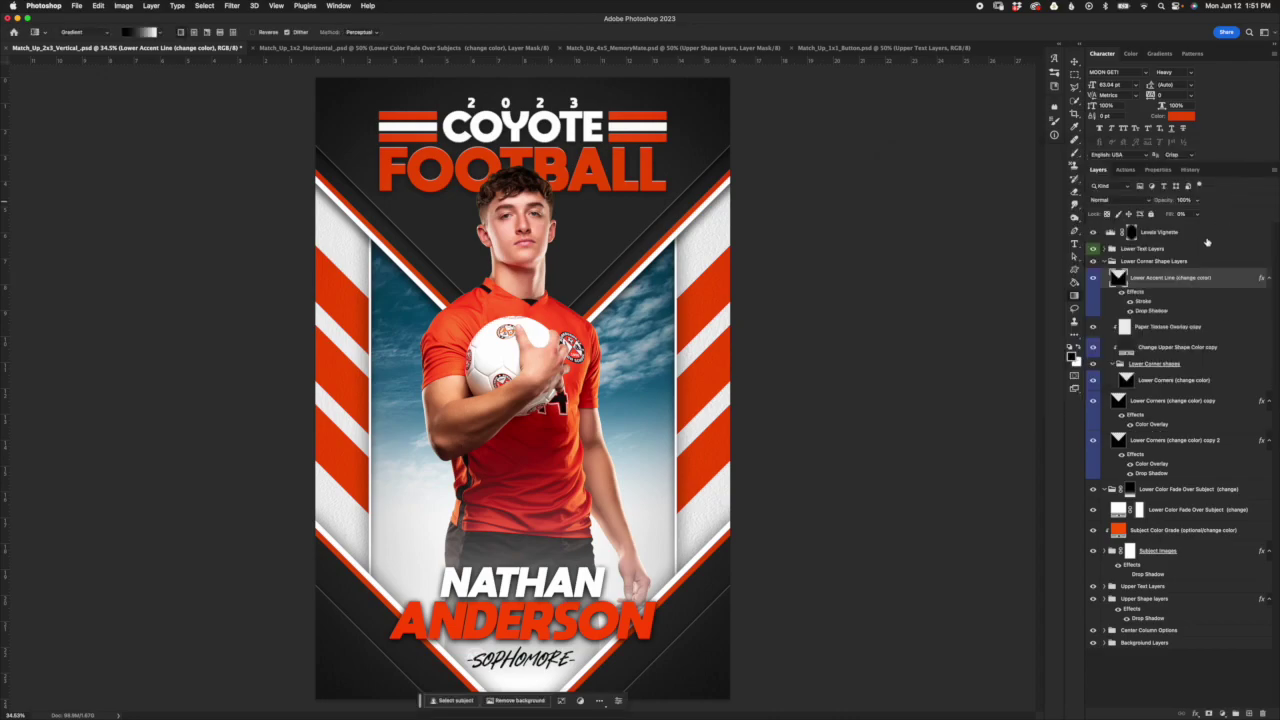
click(1130, 300)
click(1130, 300)
click(1192, 332)
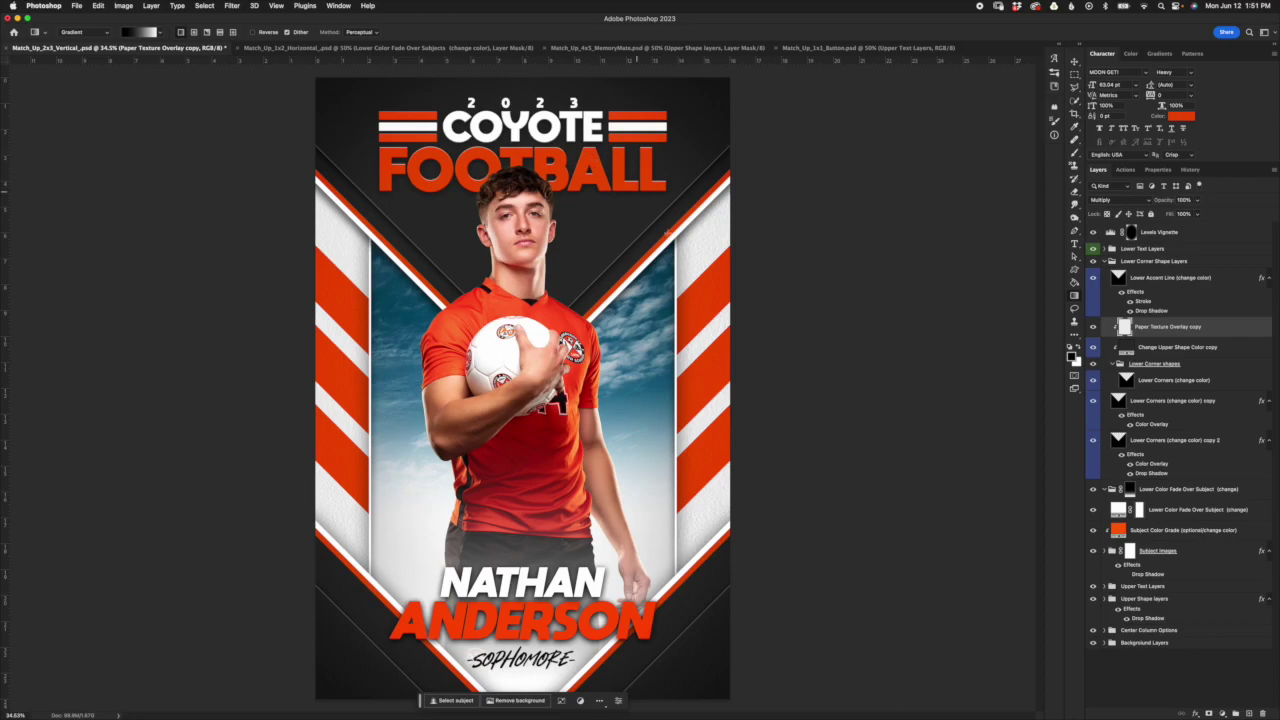
click(1178, 348)
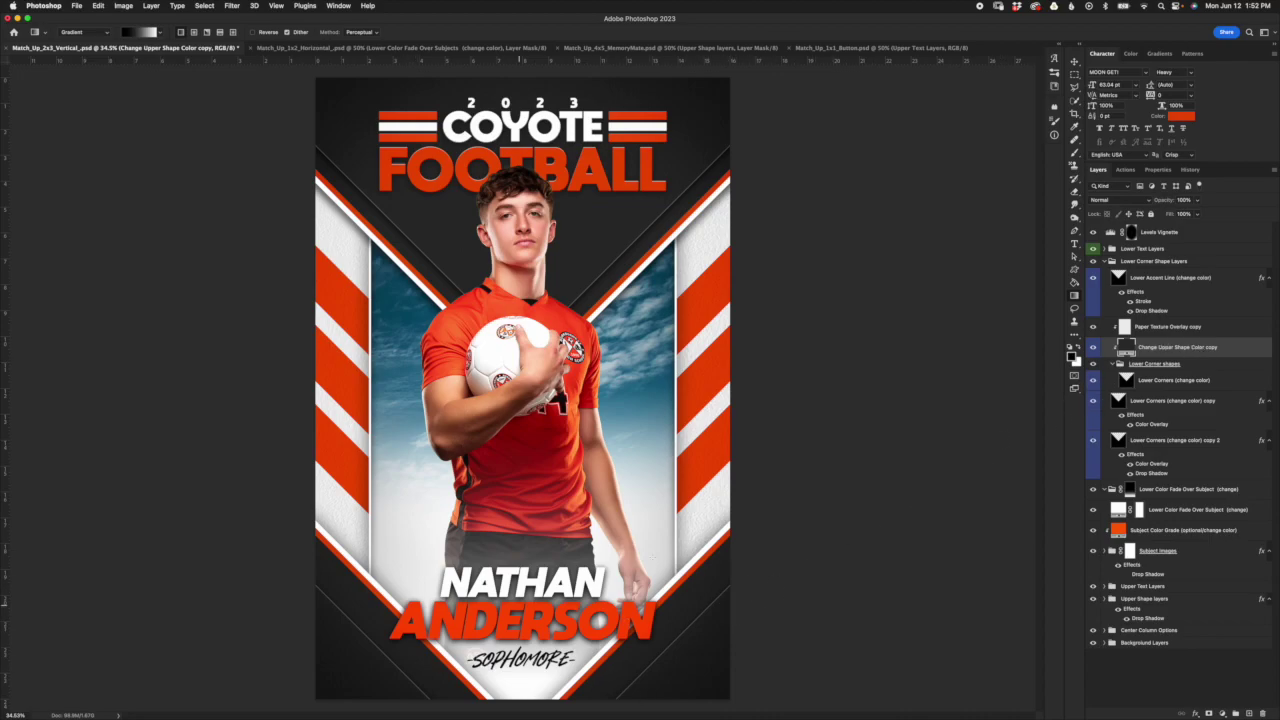
double_click(1126, 348)
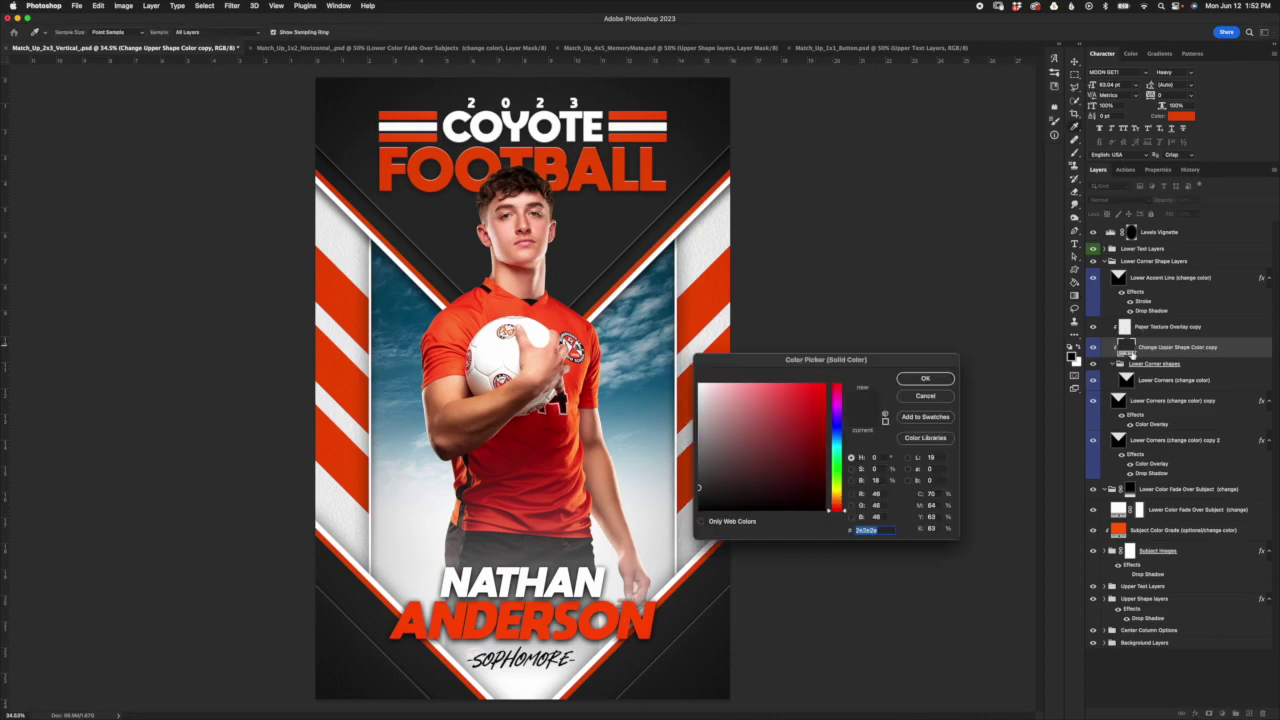
click(803, 418)
click(940, 396)
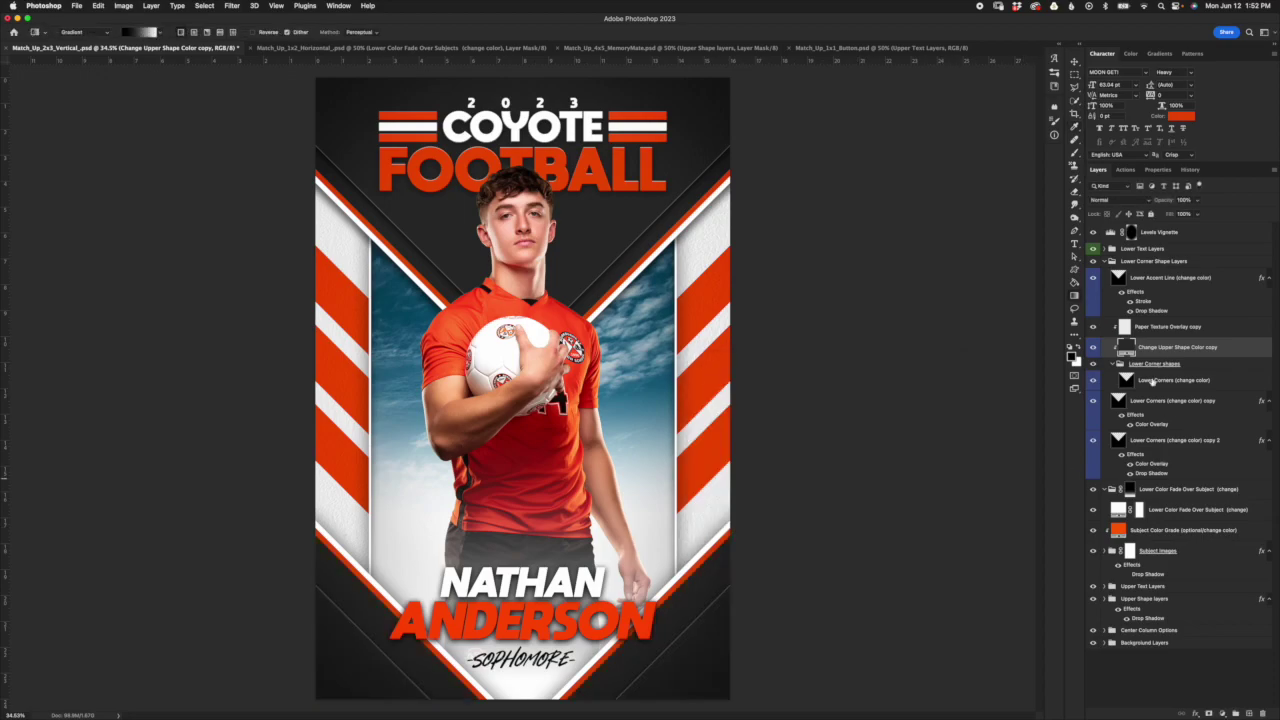
click(1158, 364)
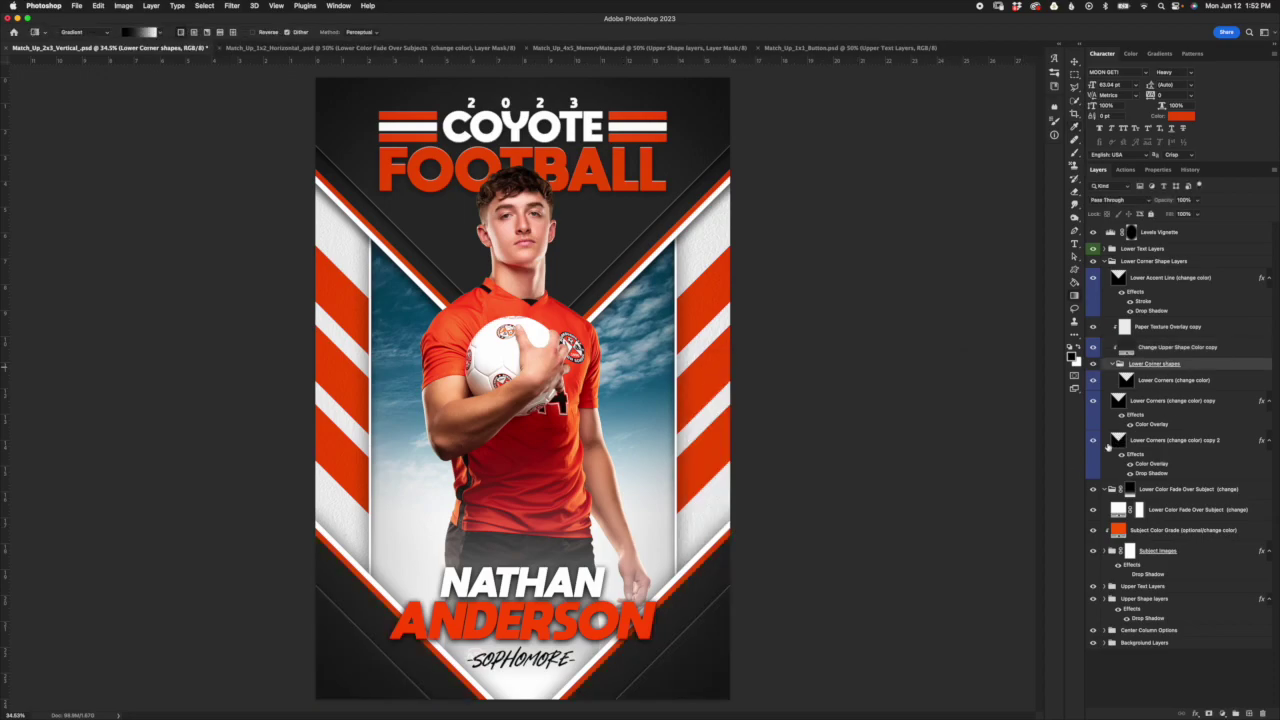
click(1172, 382)
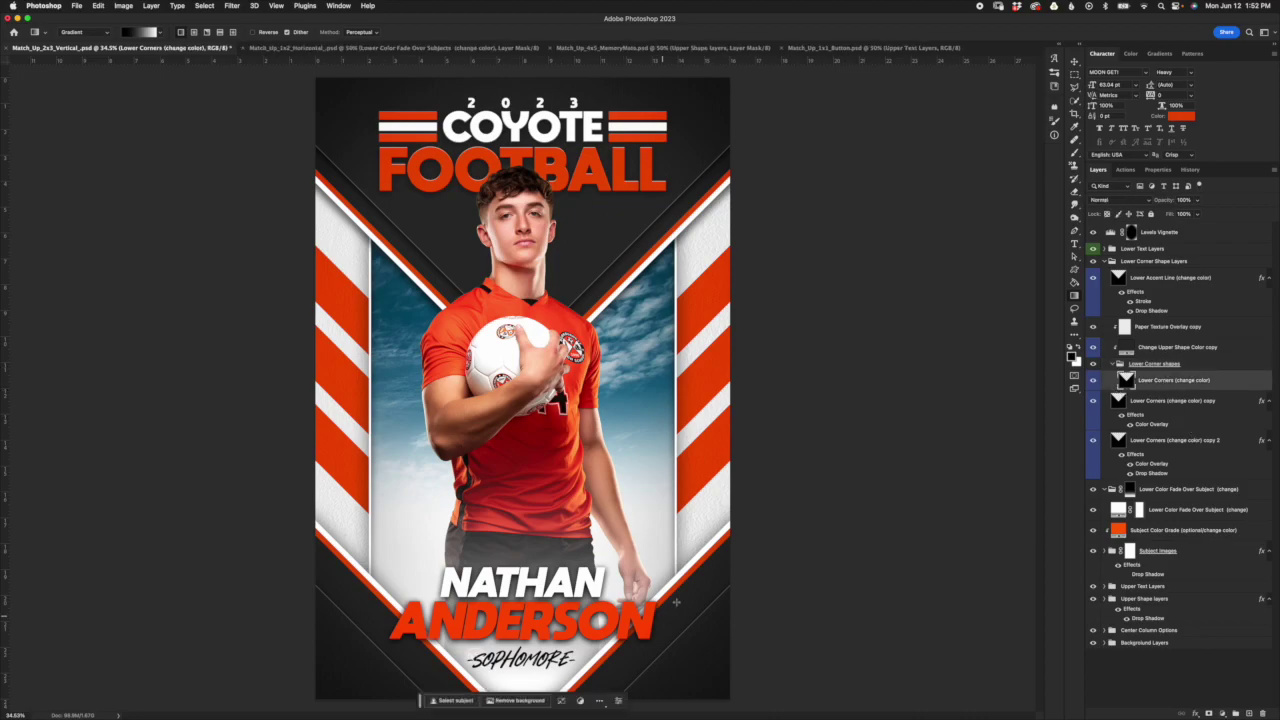
click(1179, 407)
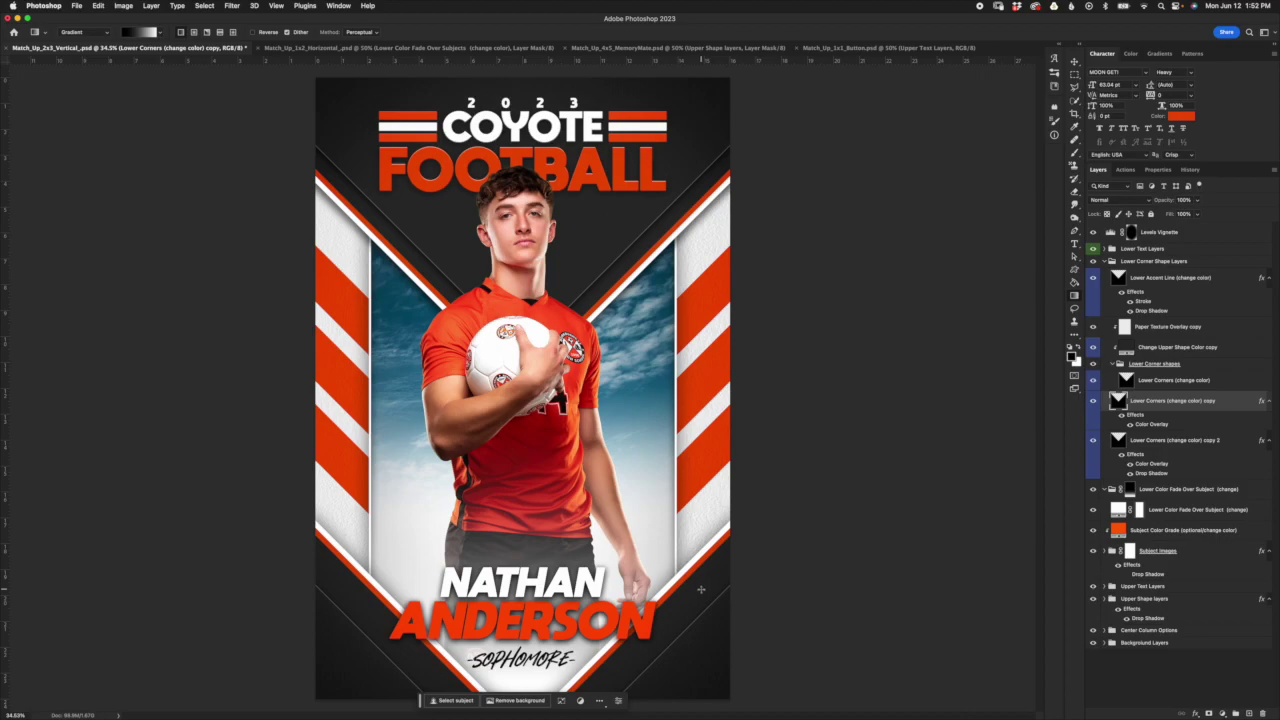
click(1093, 401)
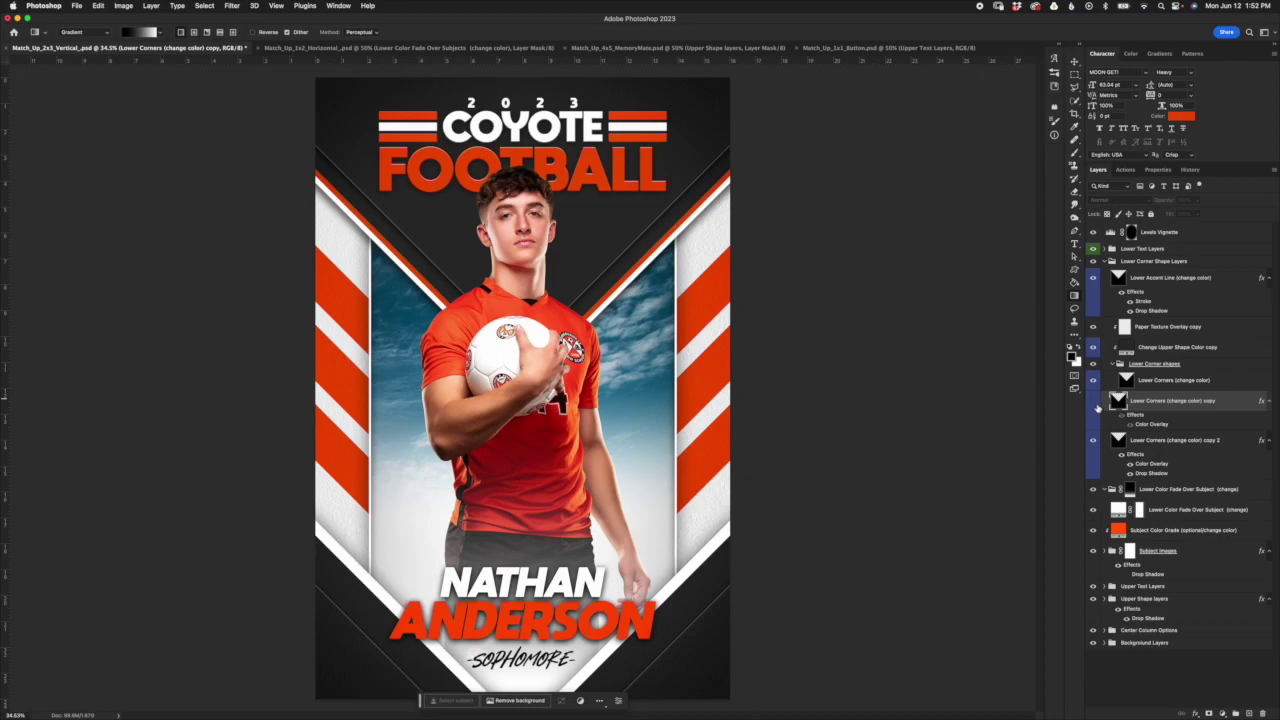
click(1093, 401)
click(1093, 441)
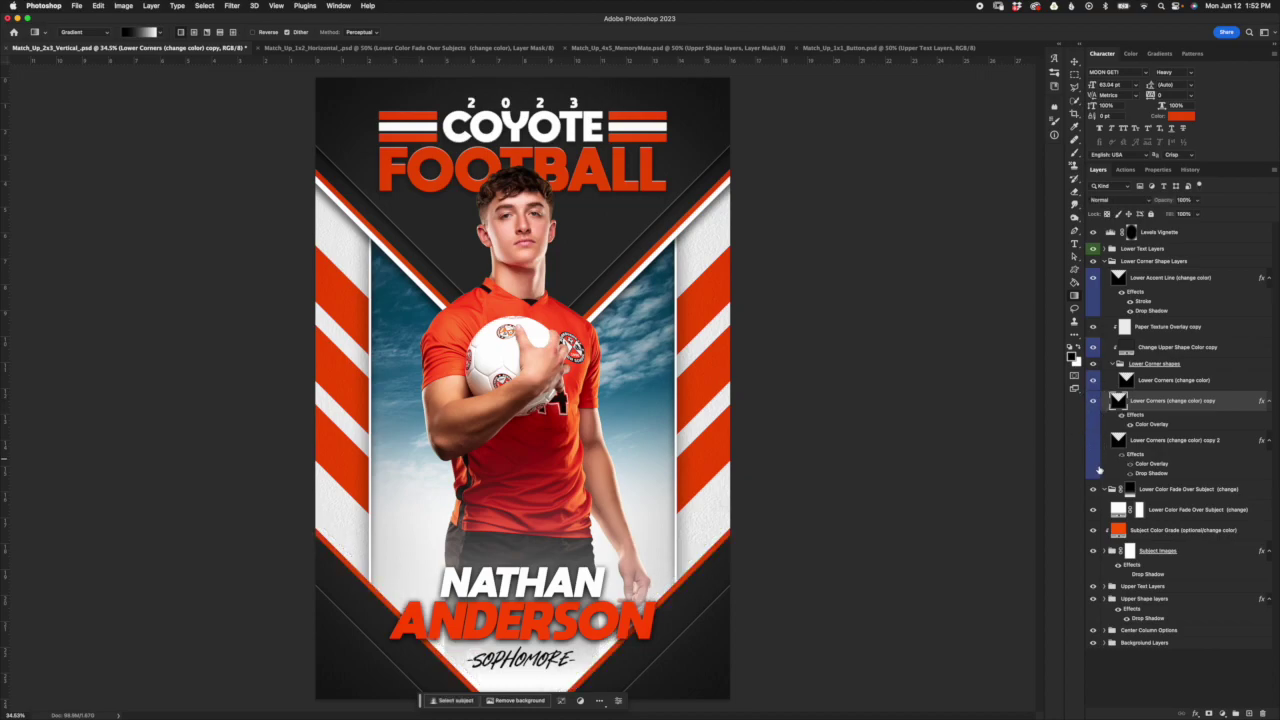
click(1093, 441)
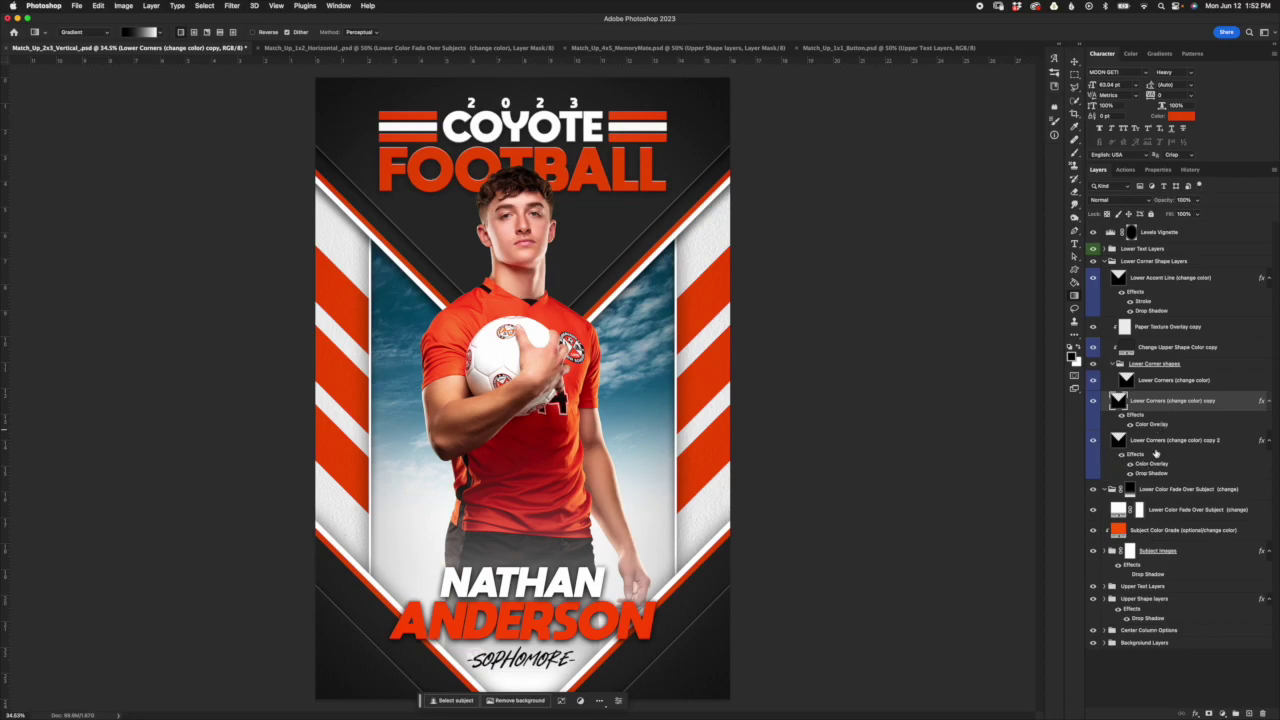
click(1164, 445)
click(1175, 425)
click(1106, 262)
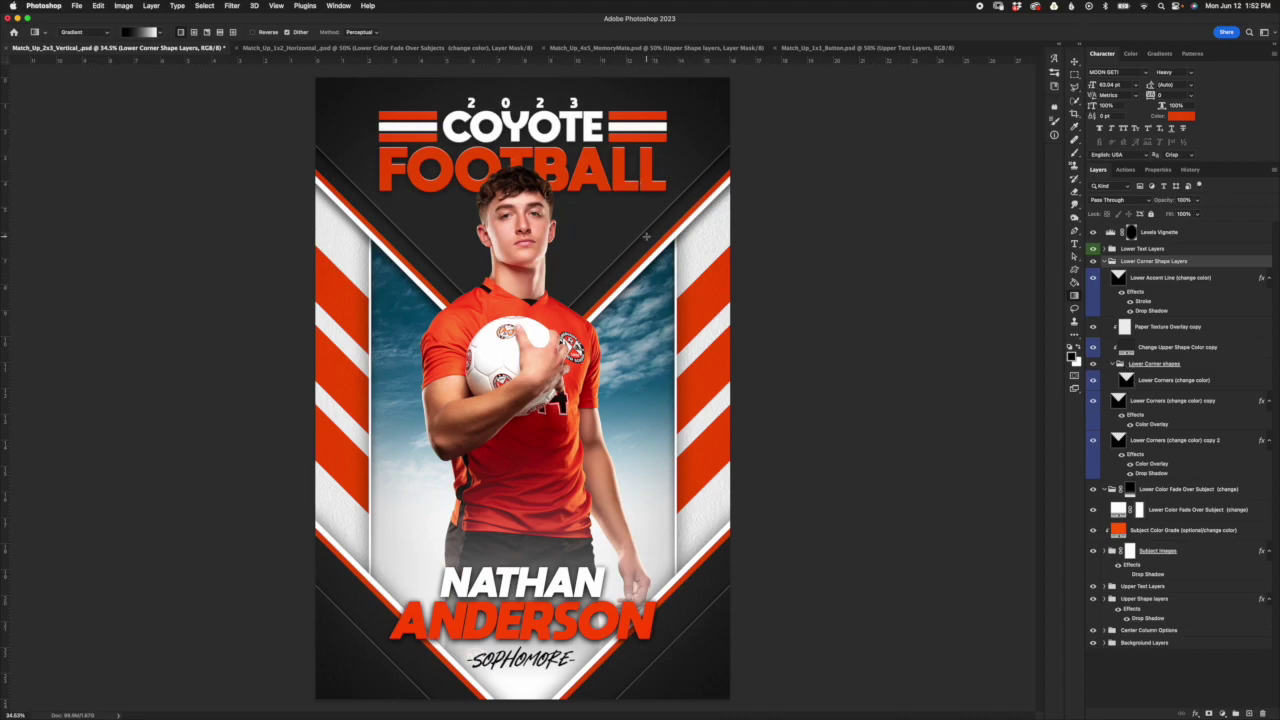
click(1105, 262)
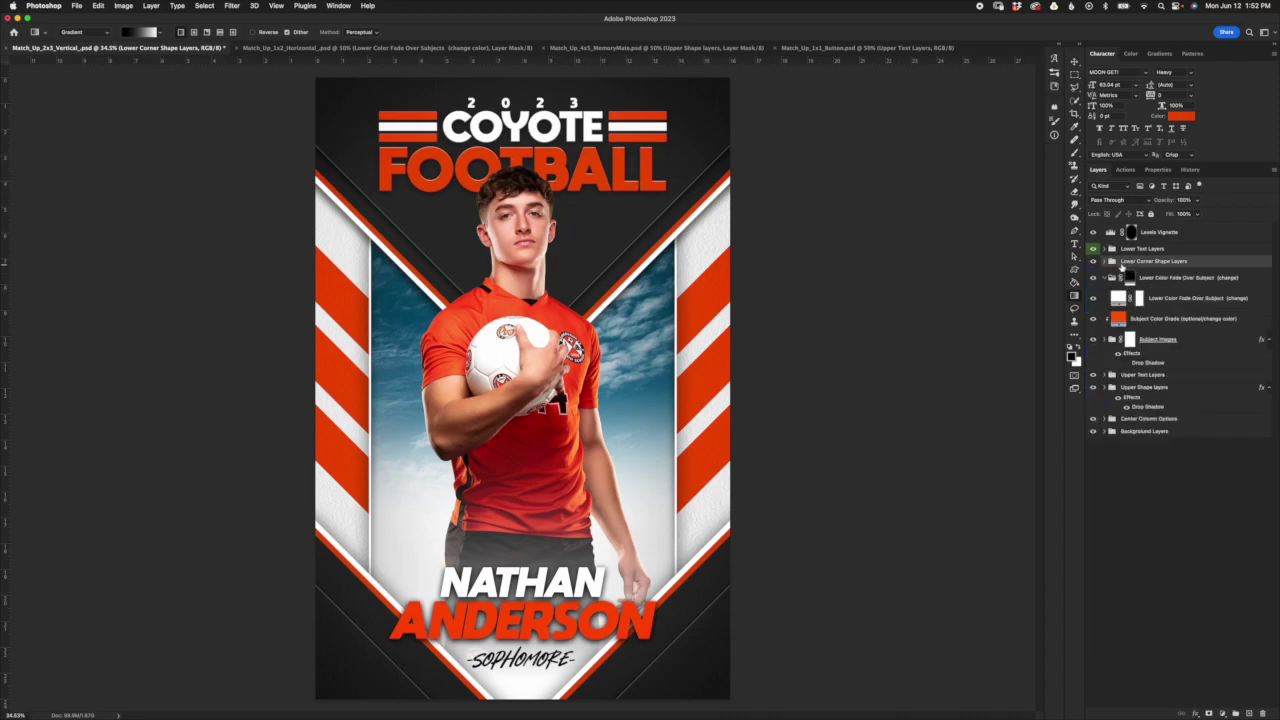
Step: Expand Lower Text Layers, select First Name, and compare NATHAN with its bevel and stroke toggled
click(1145, 250)
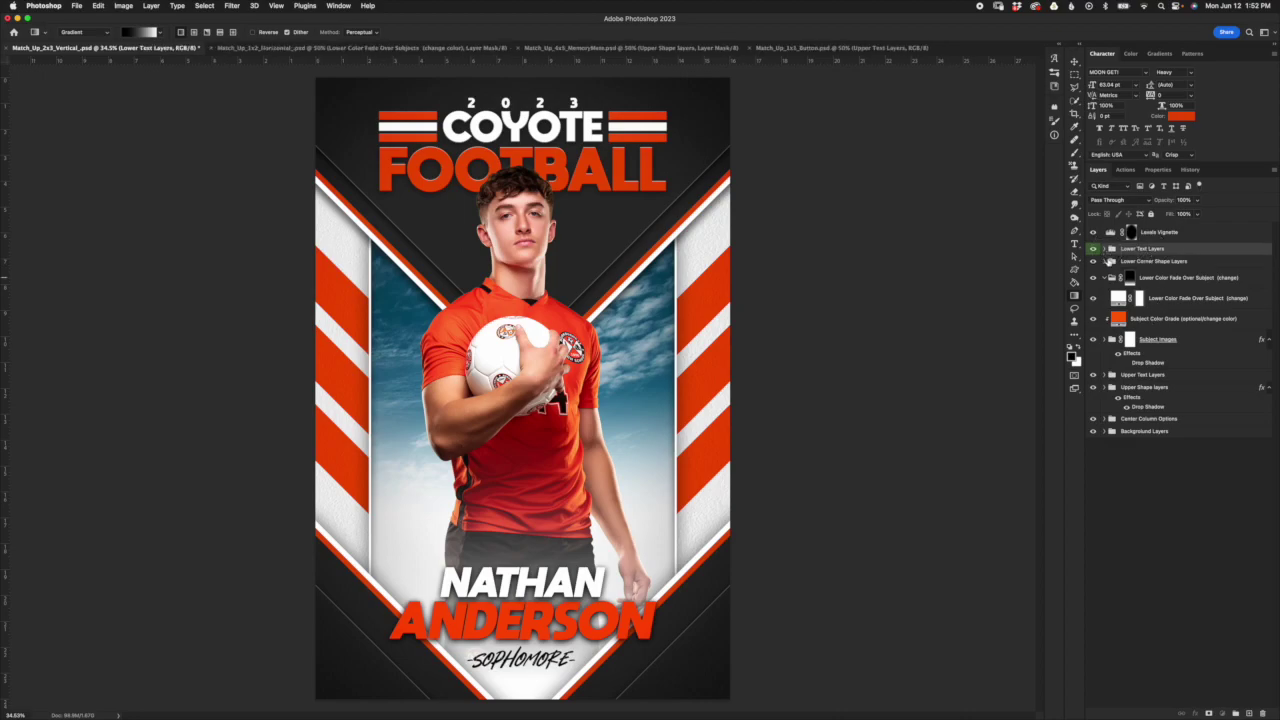
click(1105, 250)
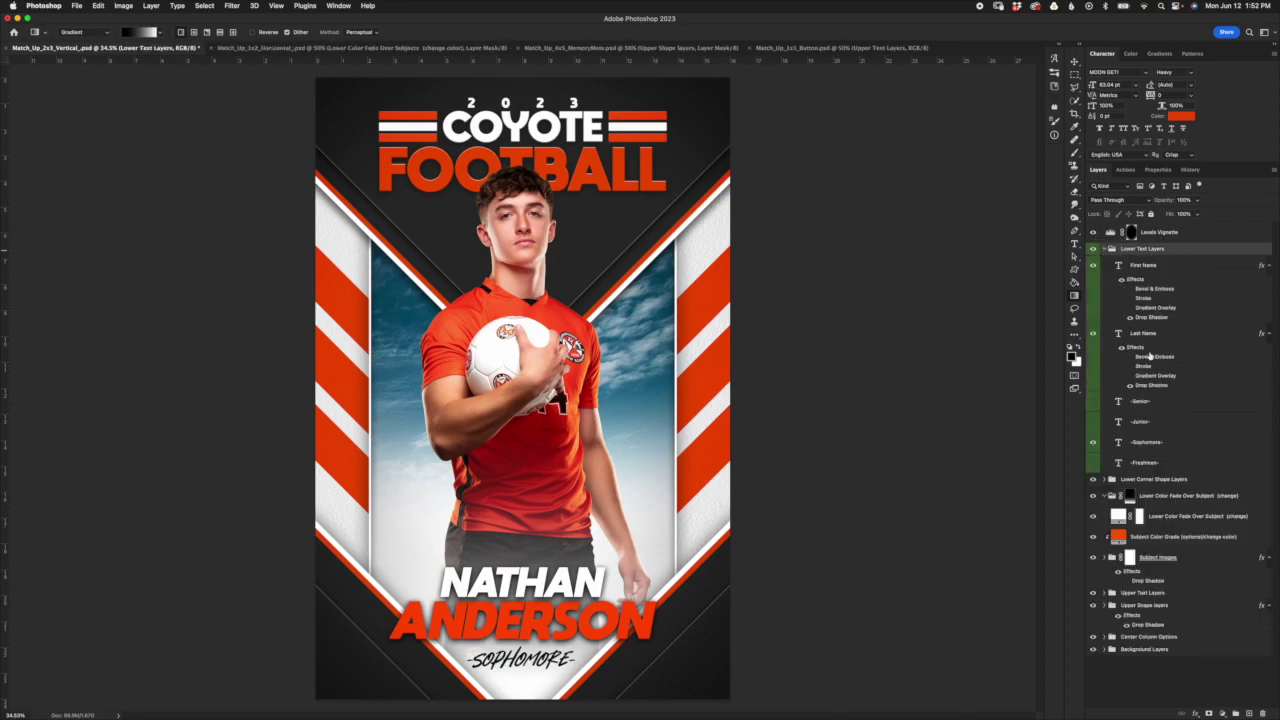
click(1180, 268)
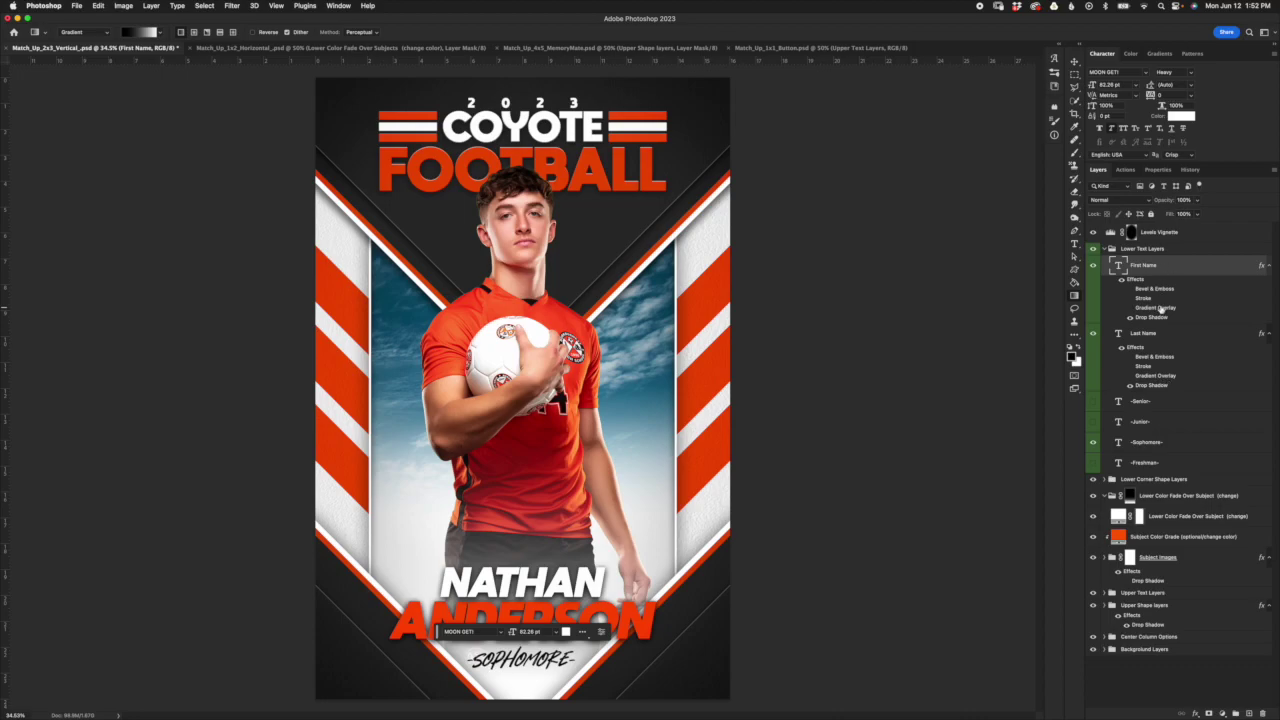
click(1131, 289)
click(1131, 289)
click(1130, 299)
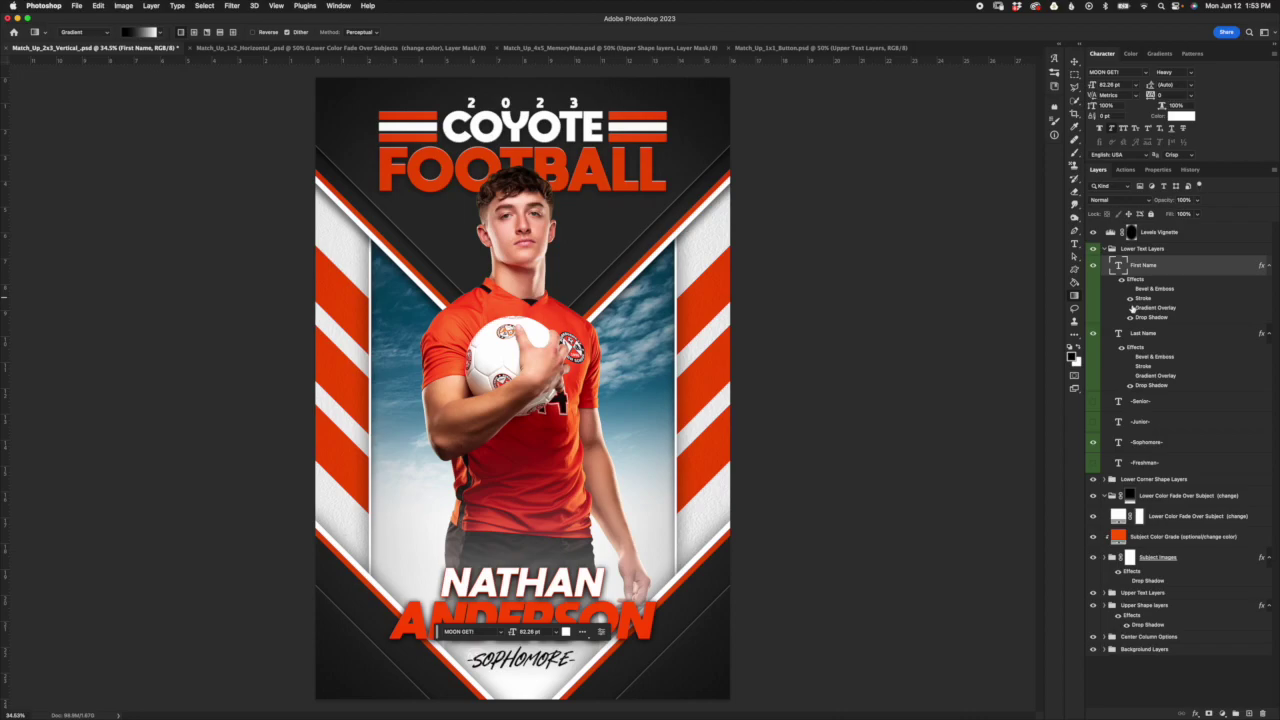
click(1130, 299)
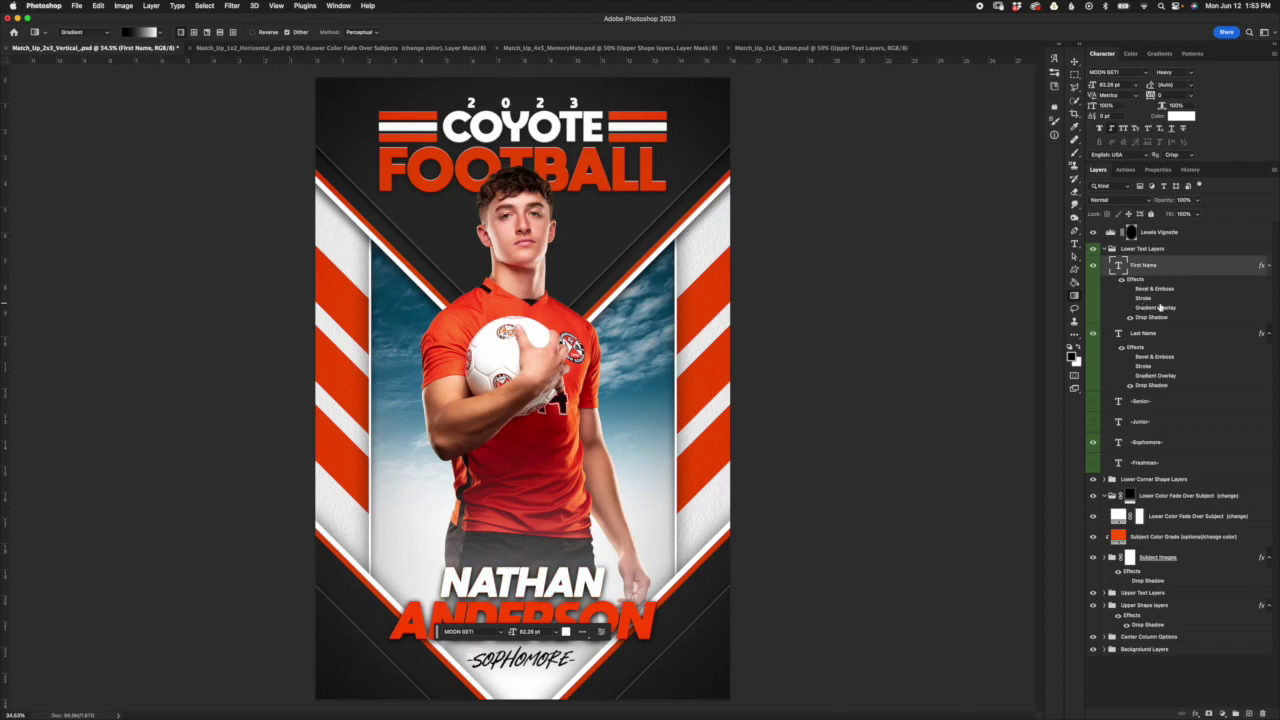
Step: Compare NATHAN without its gradient overlay, then review the Gradient Overlay settings and cancel
click(1130, 308)
click(1130, 308)
click(1130, 299)
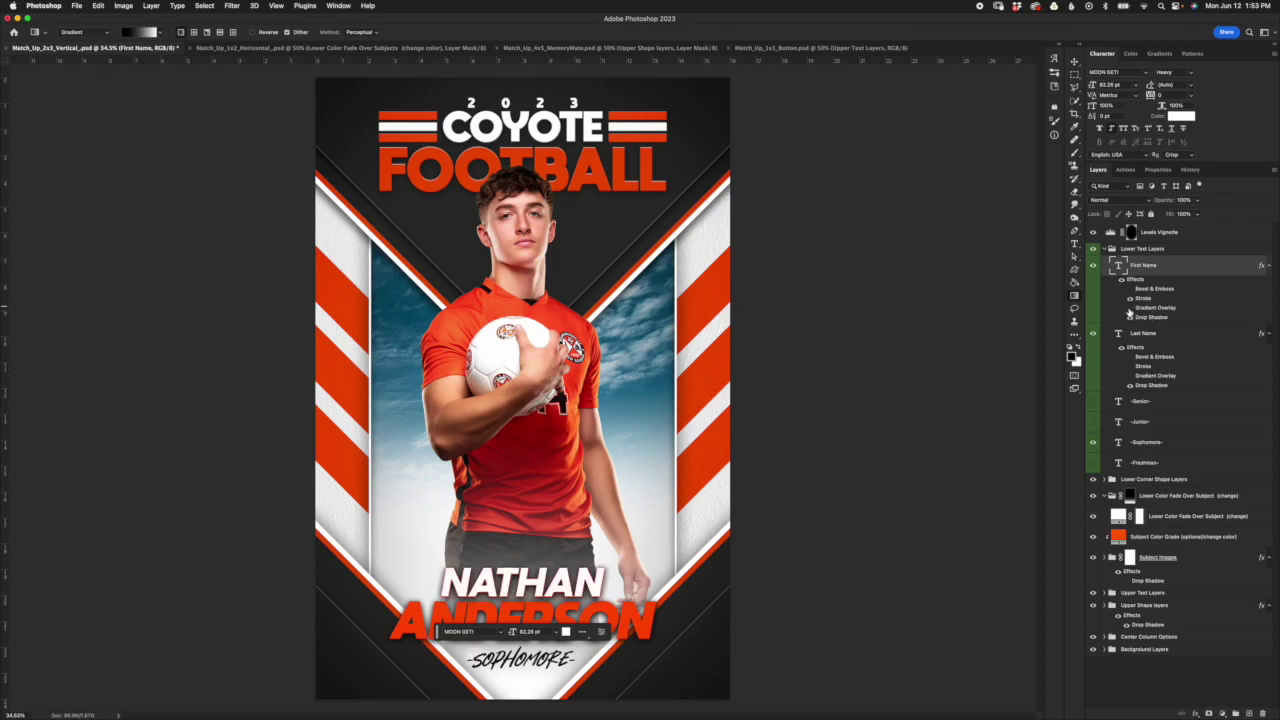
click(1130, 299)
double_click(1150, 308)
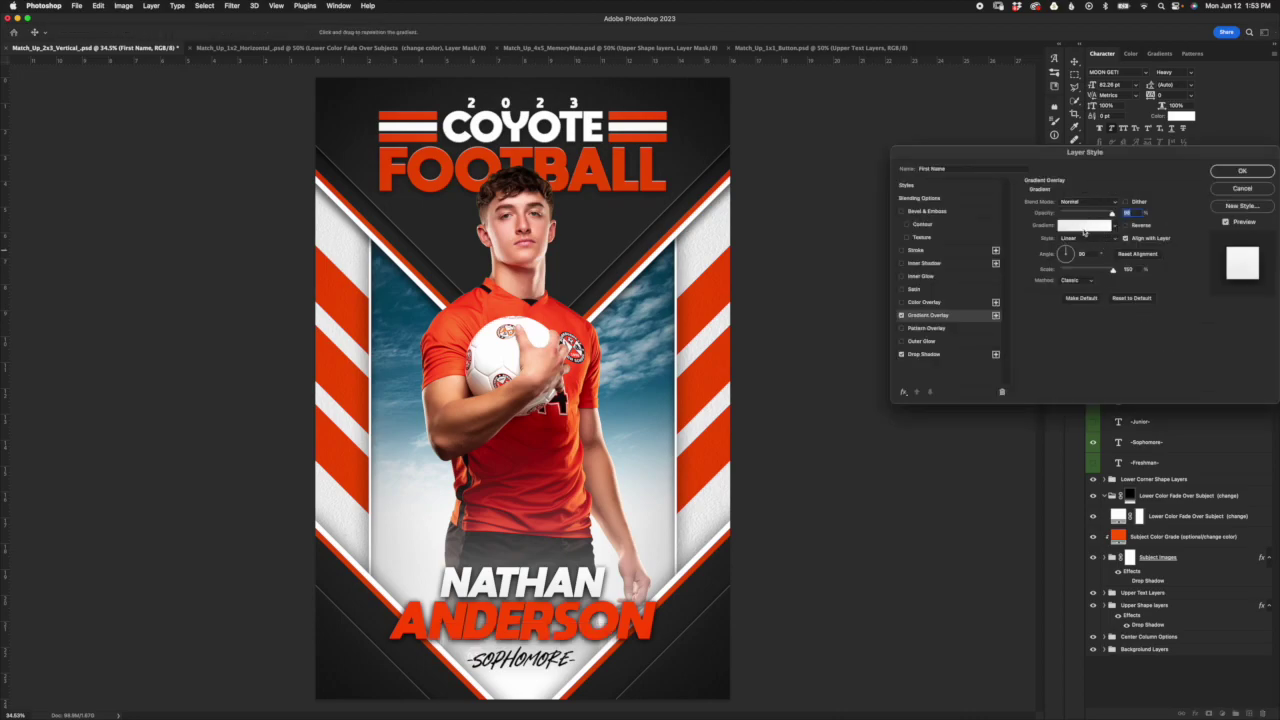
drag(1155, 158, 1103, 169)
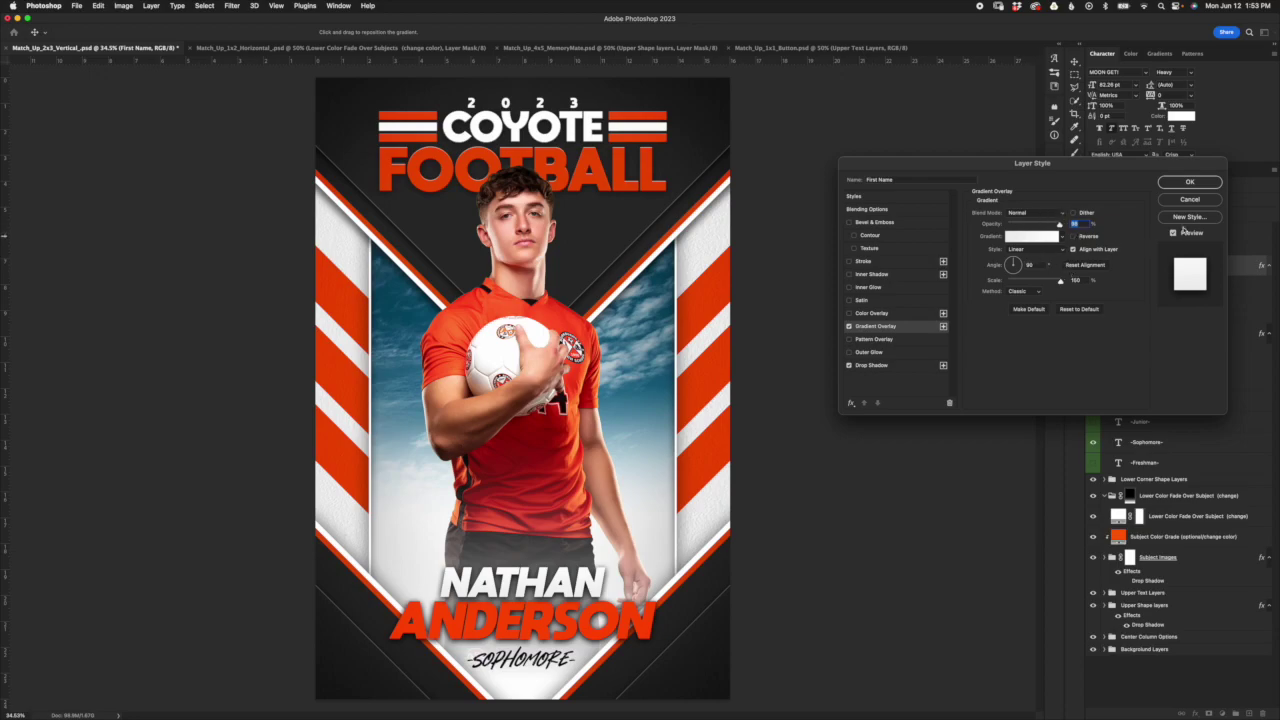
click(1204, 202)
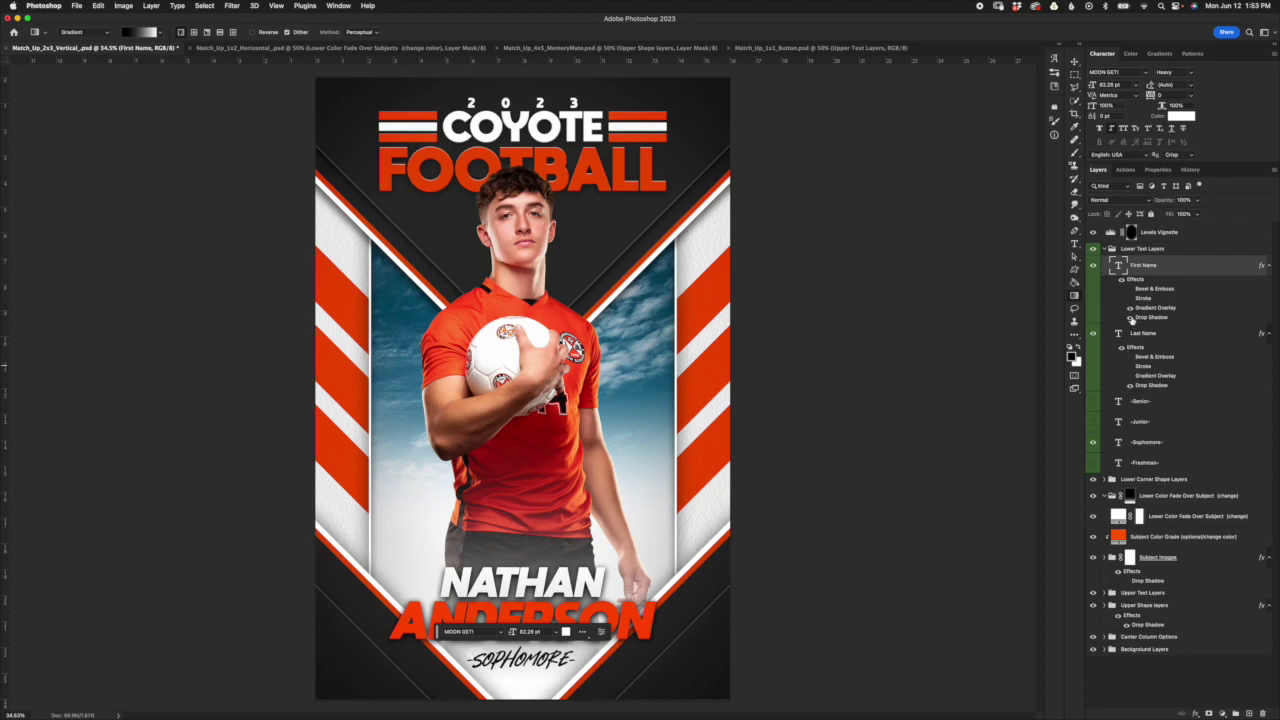
Step: Compare NATHAN with and without its drop shadow, keeping it on, then select Last Name and -Senior-
click(1131, 319)
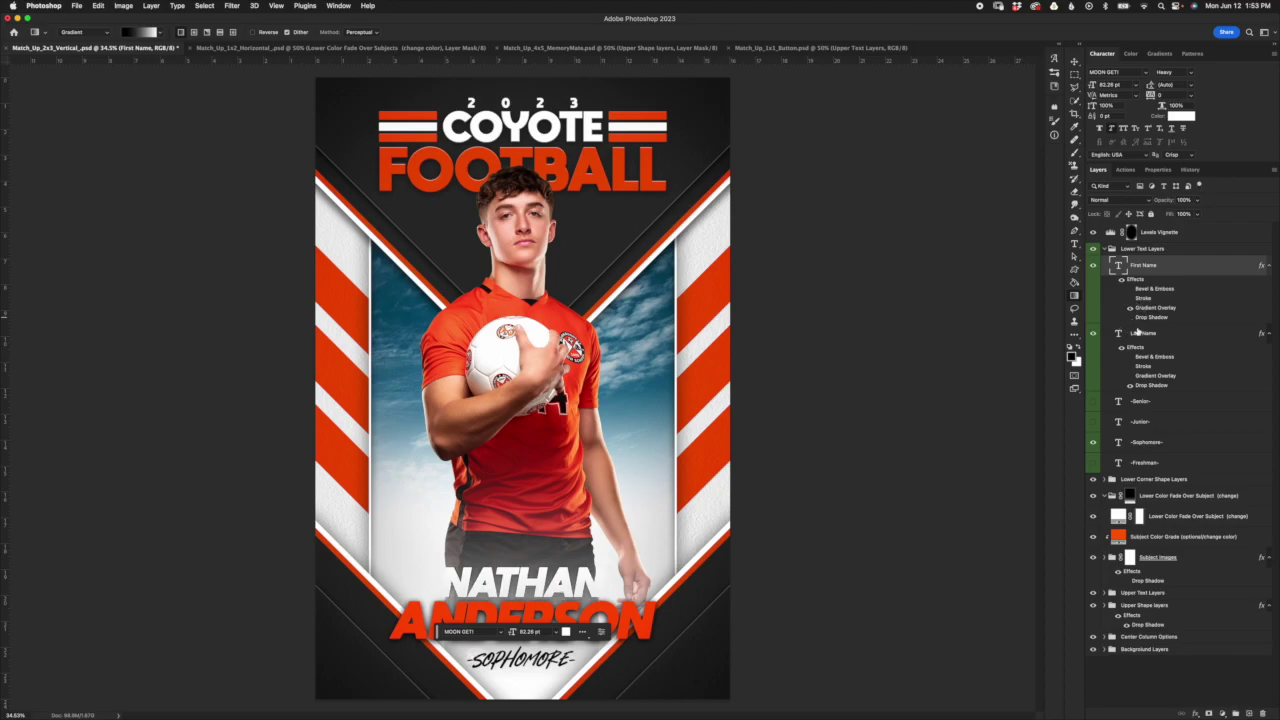
click(1130, 318)
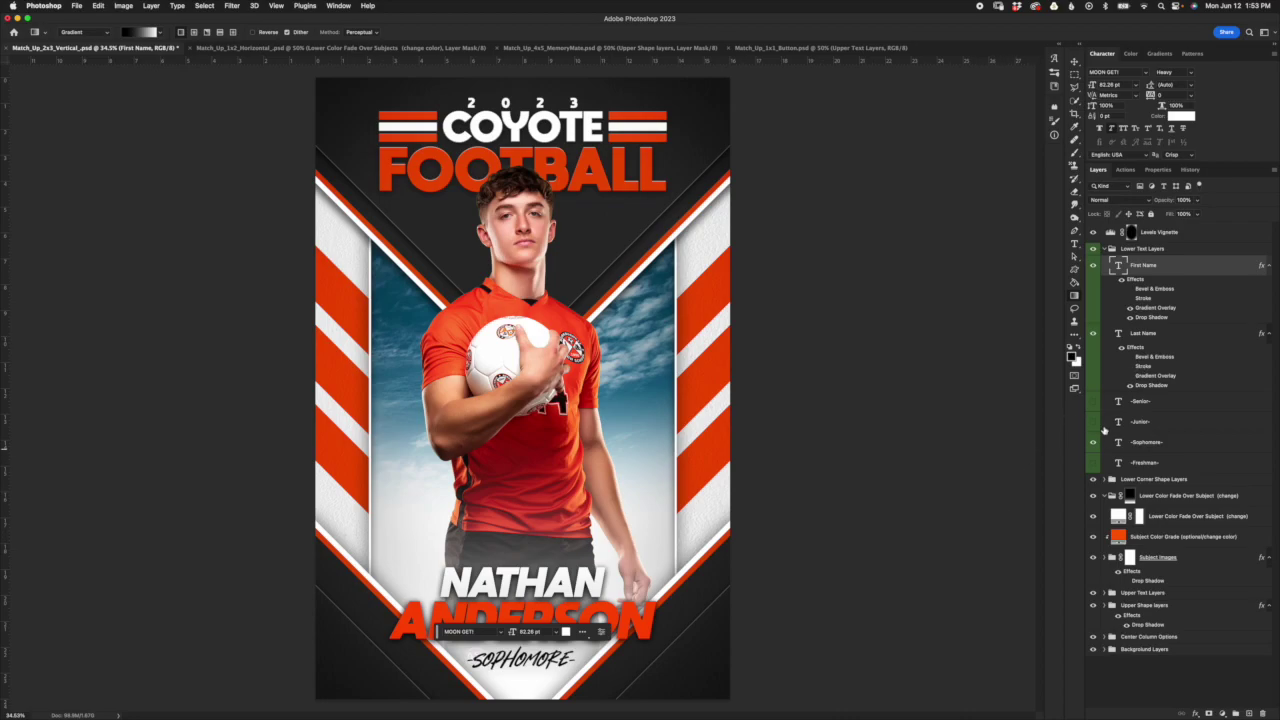
click(1130, 317)
click(1130, 317)
click(1180, 332)
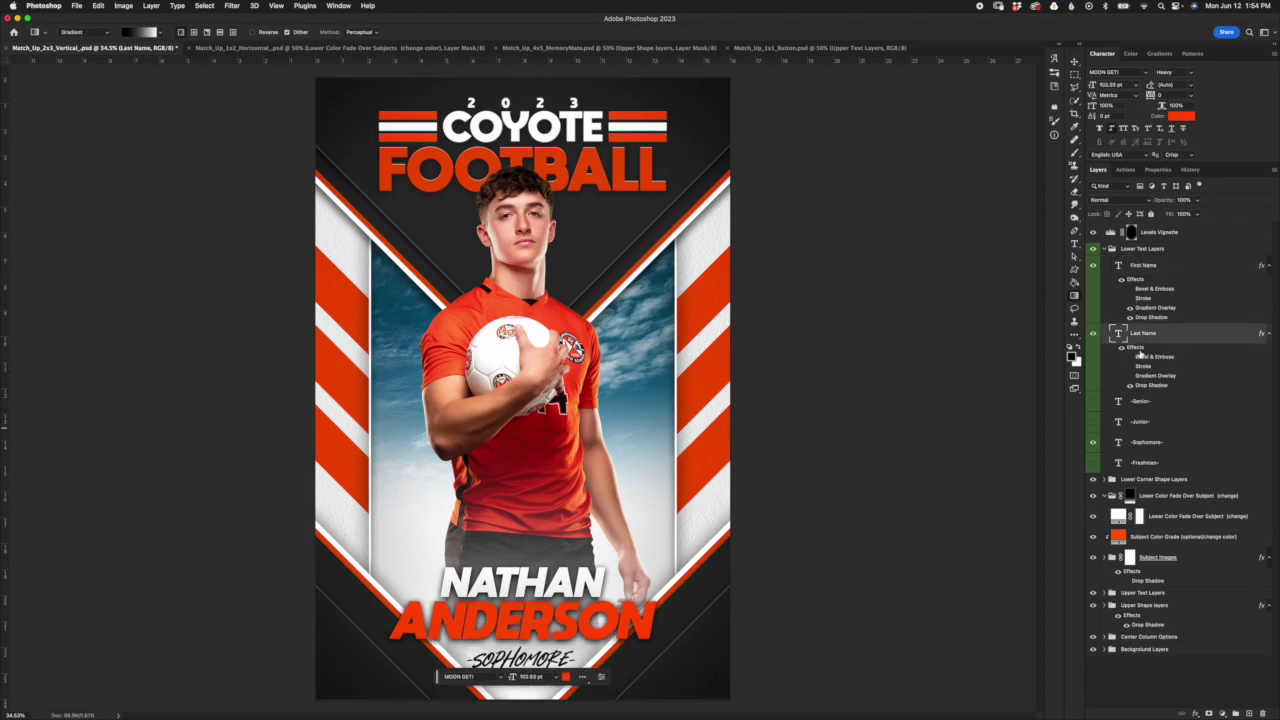
click(1165, 403)
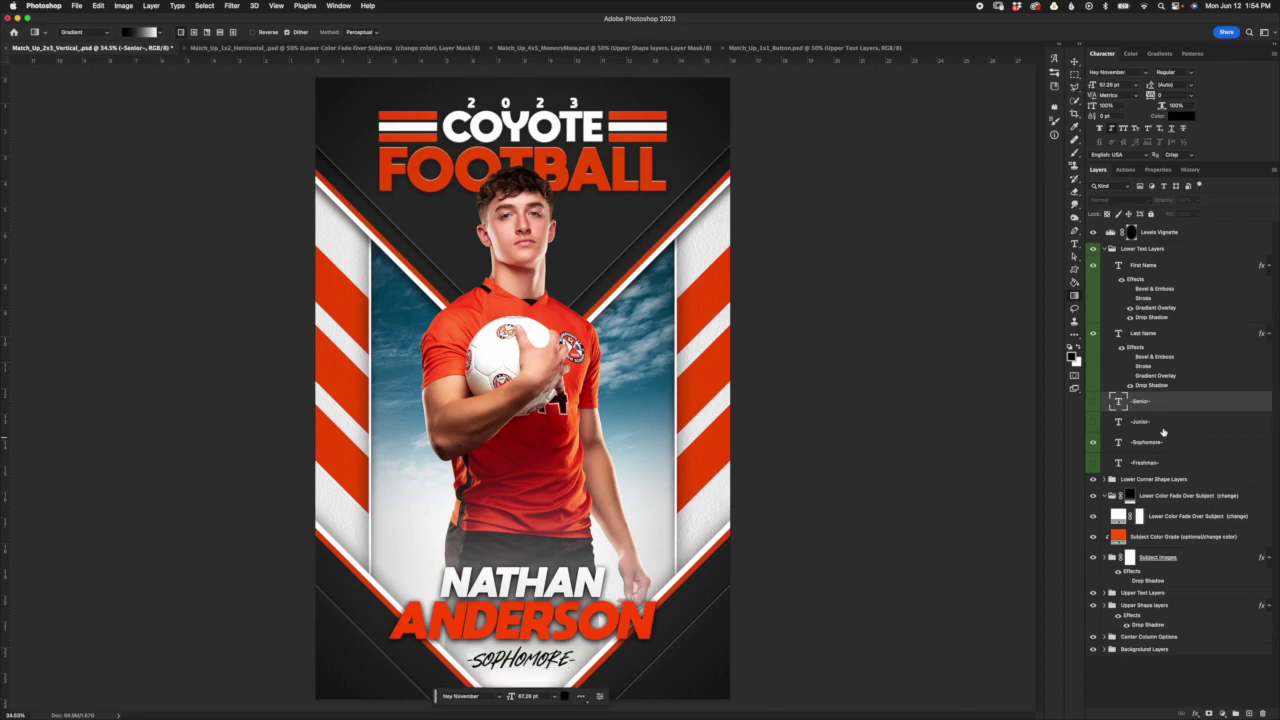
Step: Step through the class-year layers and preview -SENIOR-, then restore -SOPHOMORE- as the visible label
click(1165, 423)
click(1168, 443)
click(1171, 464)
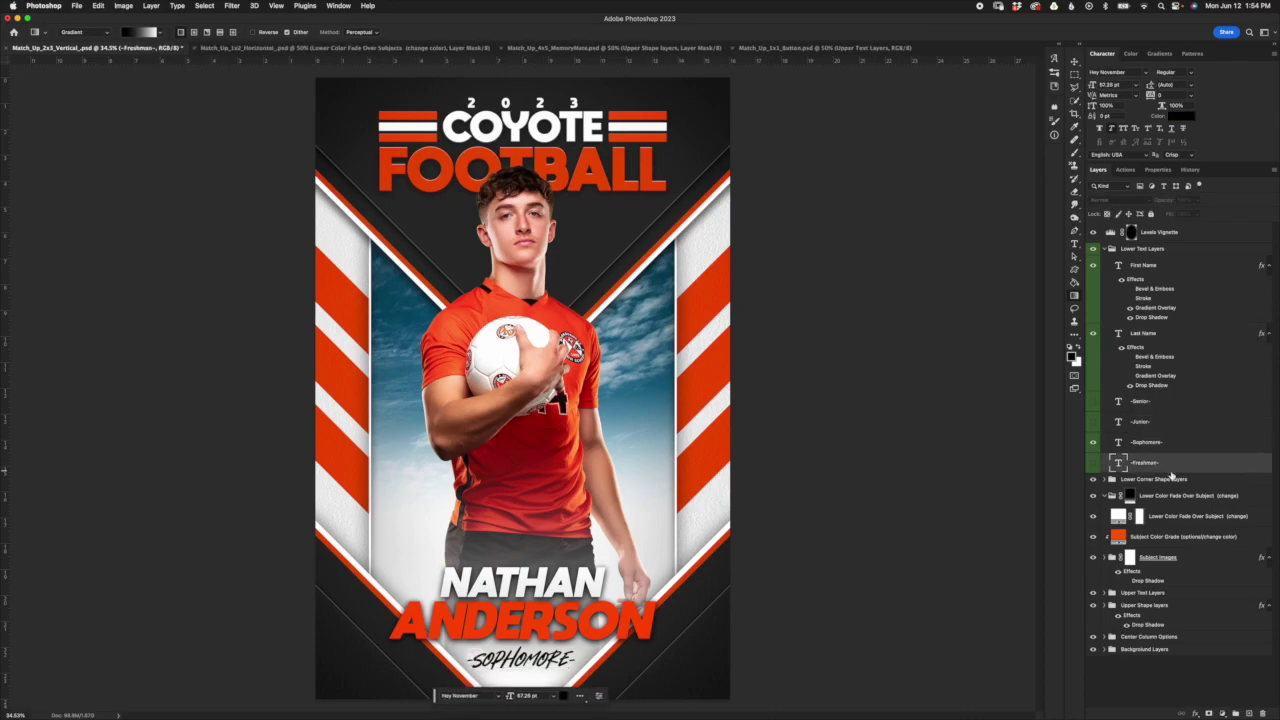
click(1168, 444)
click(1172, 423)
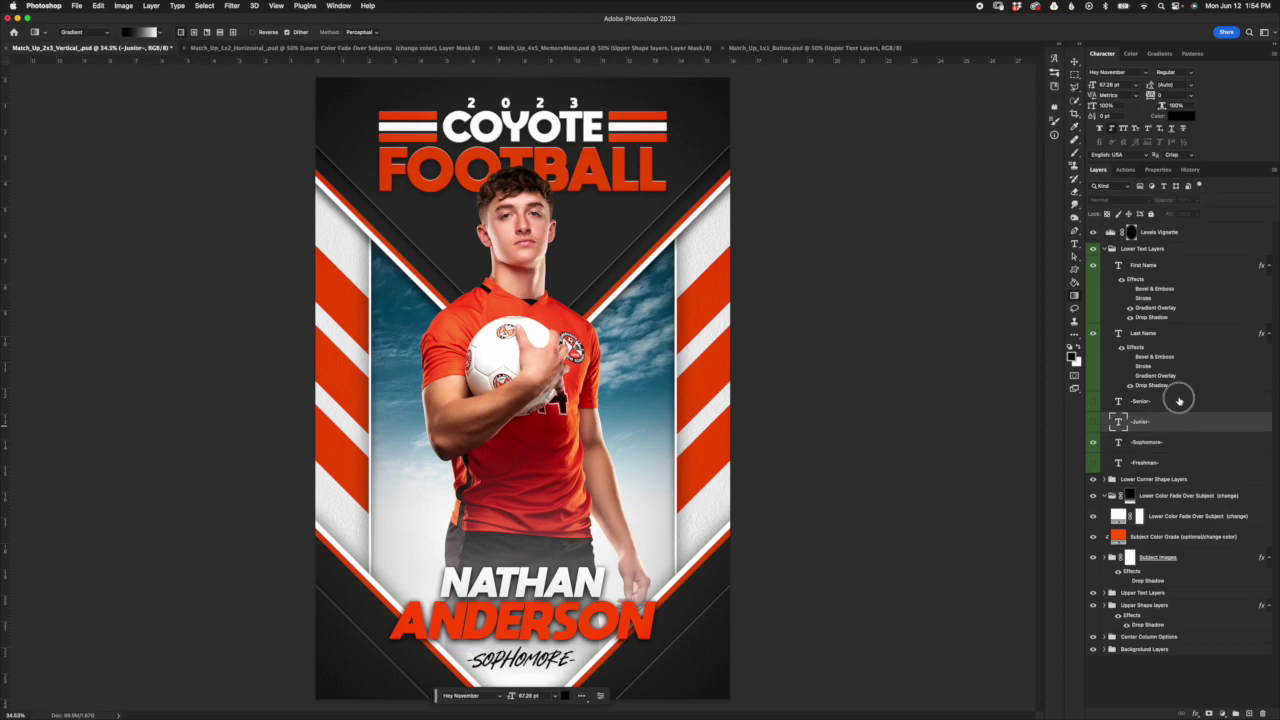
click(1179, 400)
click(1093, 441)
click(1093, 400)
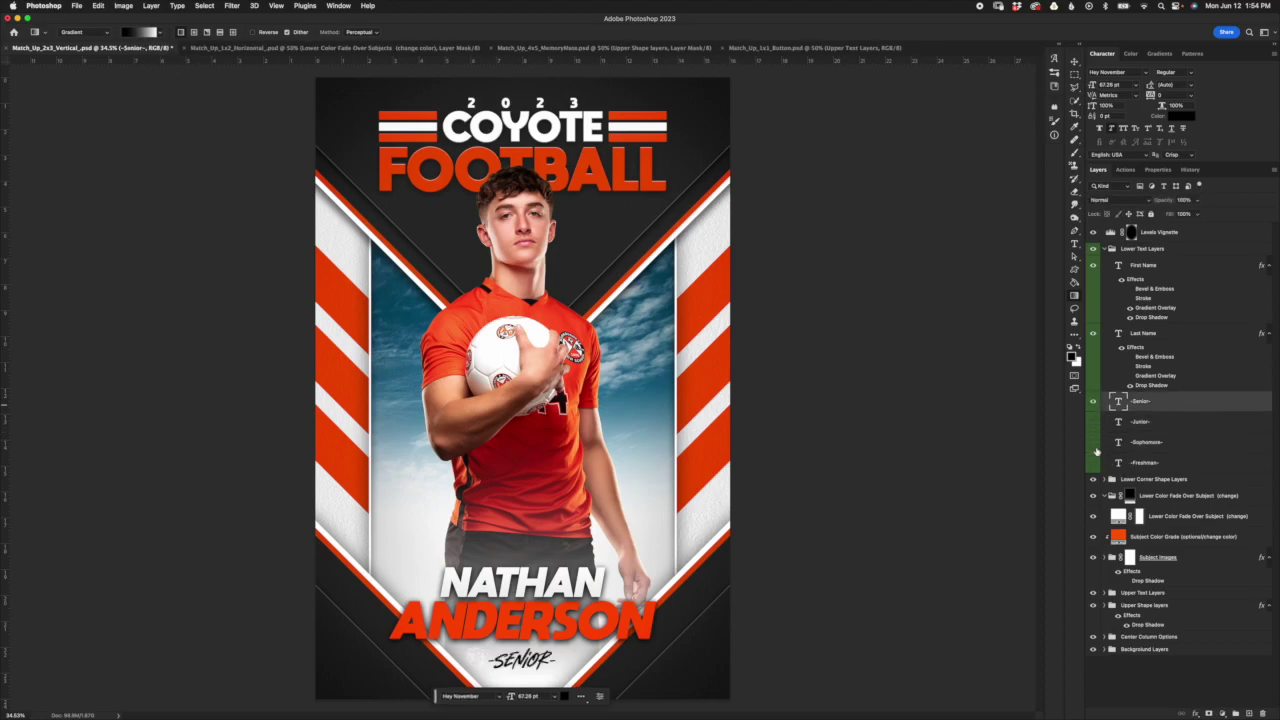
click(1093, 443)
click(1093, 401)
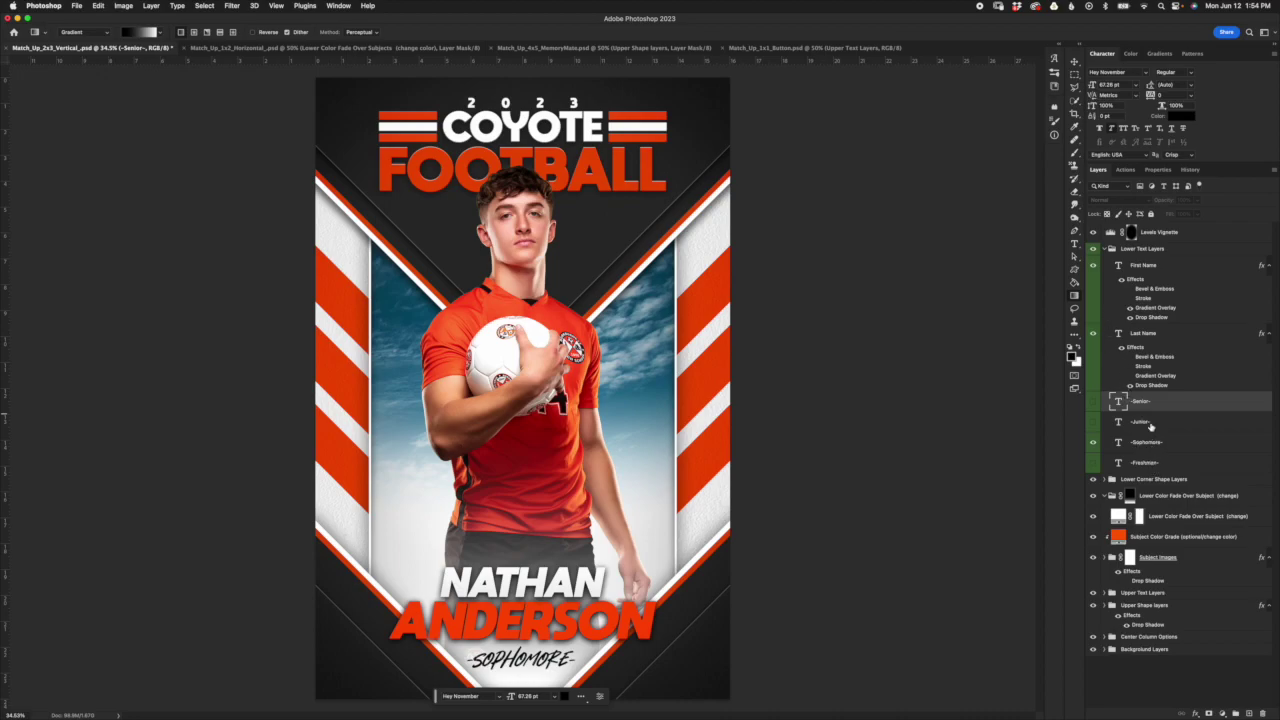
Step: Centre-align the -Sophomore- text and collapse the Lower Text Layers group
click(1184, 443)
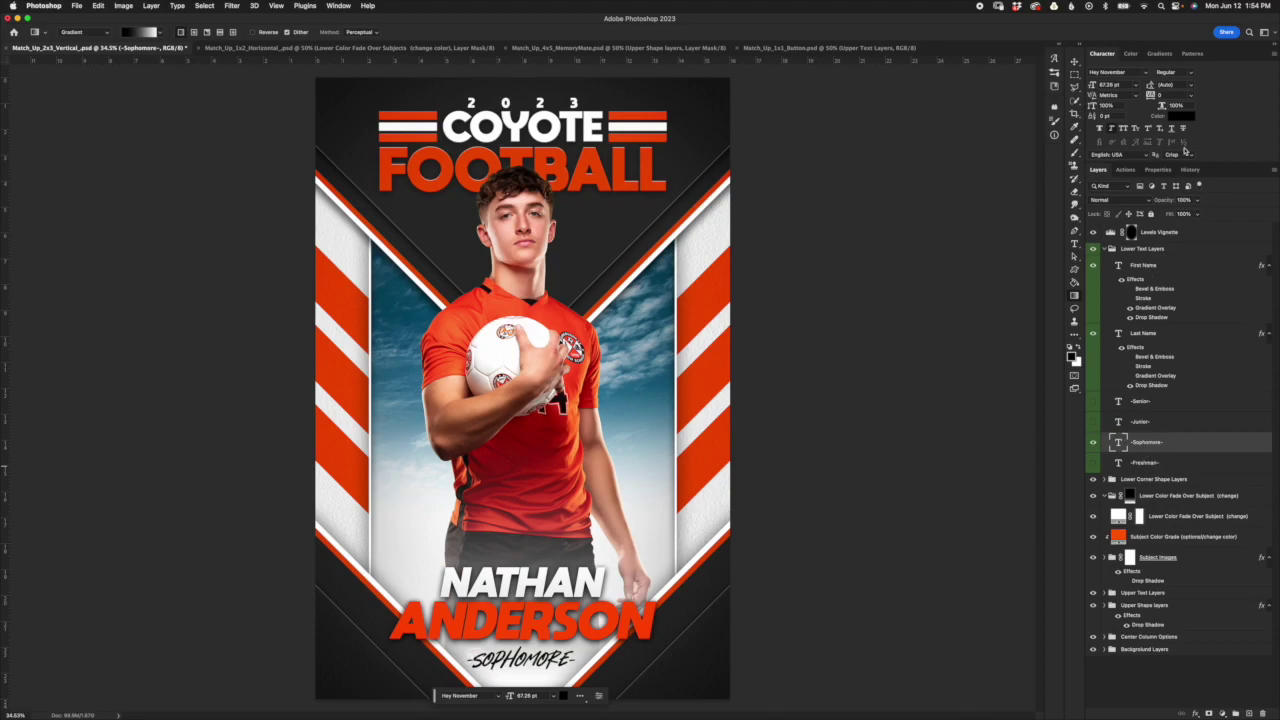
double_click(1118, 442)
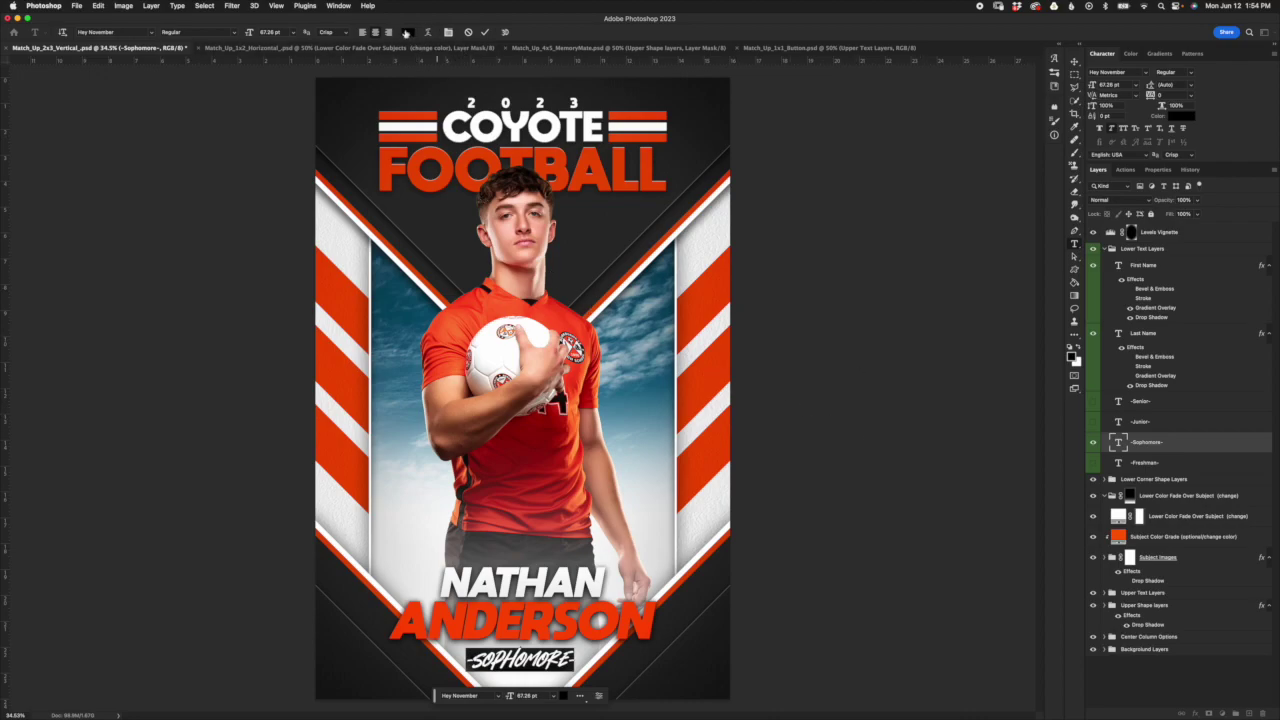
click(375, 34)
click(1140, 402)
click(1138, 252)
click(1105, 251)
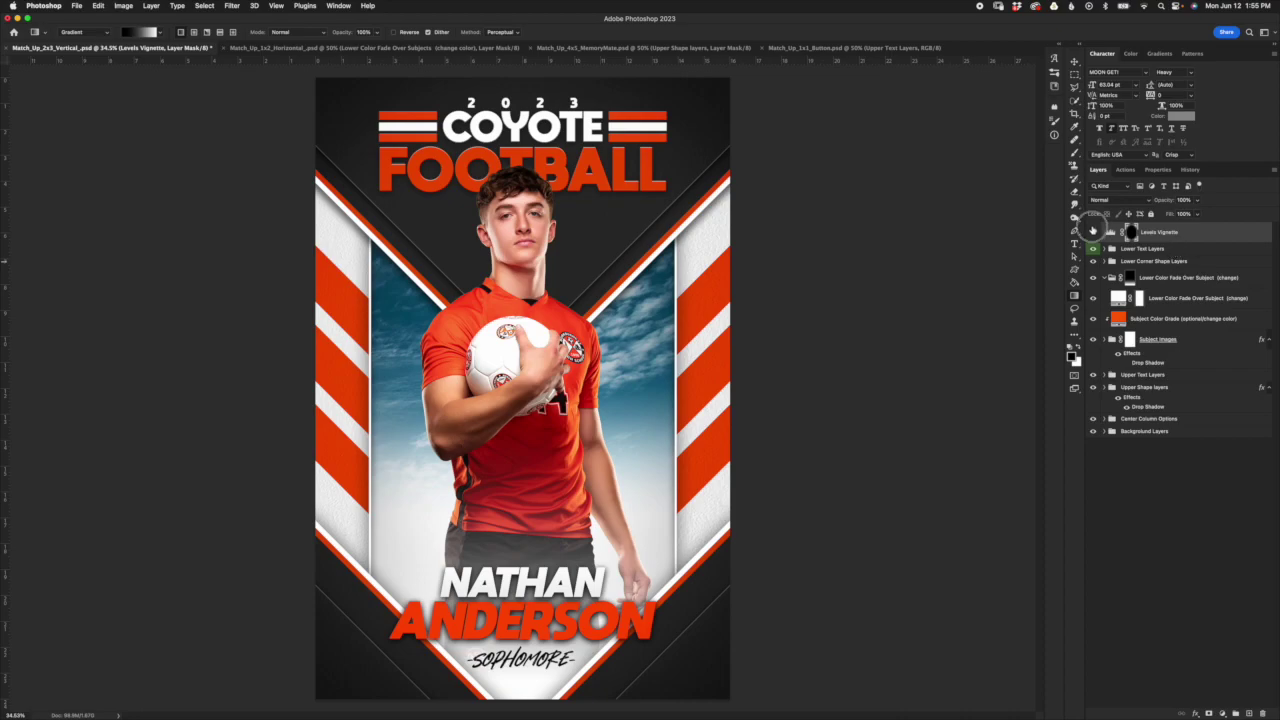
click(1093, 232)
click(1093, 232)
double_click(1111, 233)
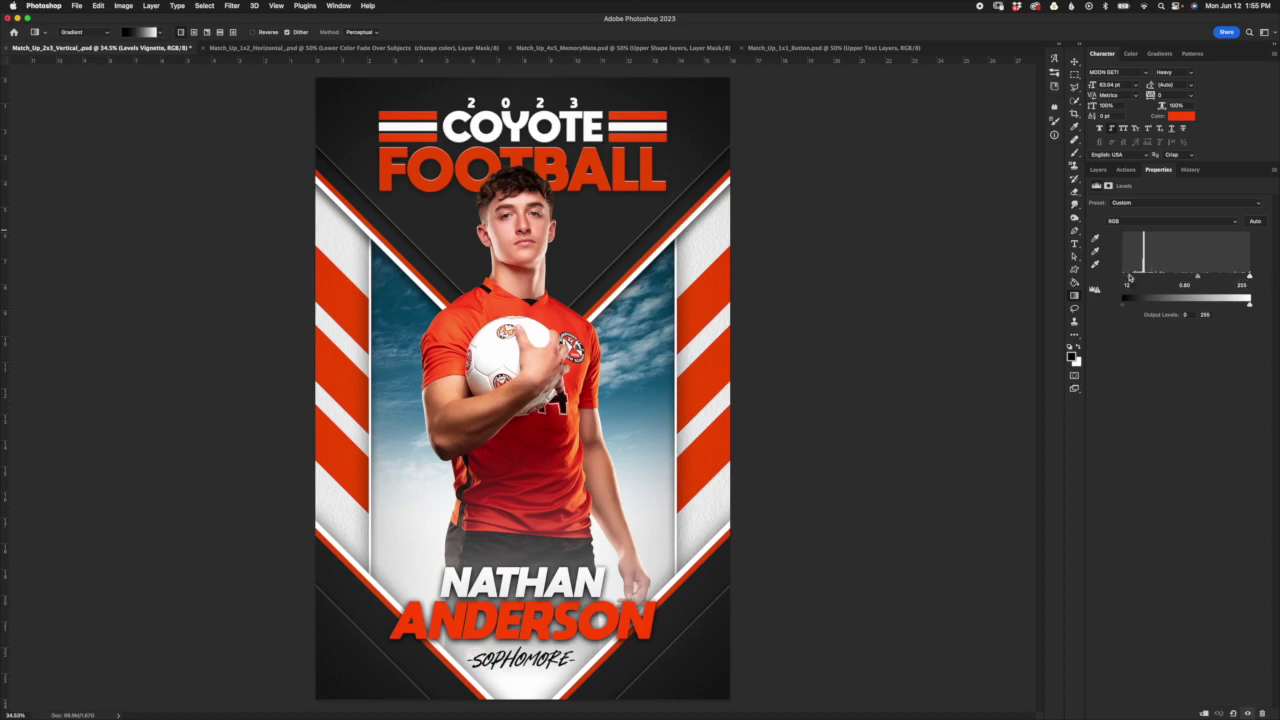
click(1098, 170)
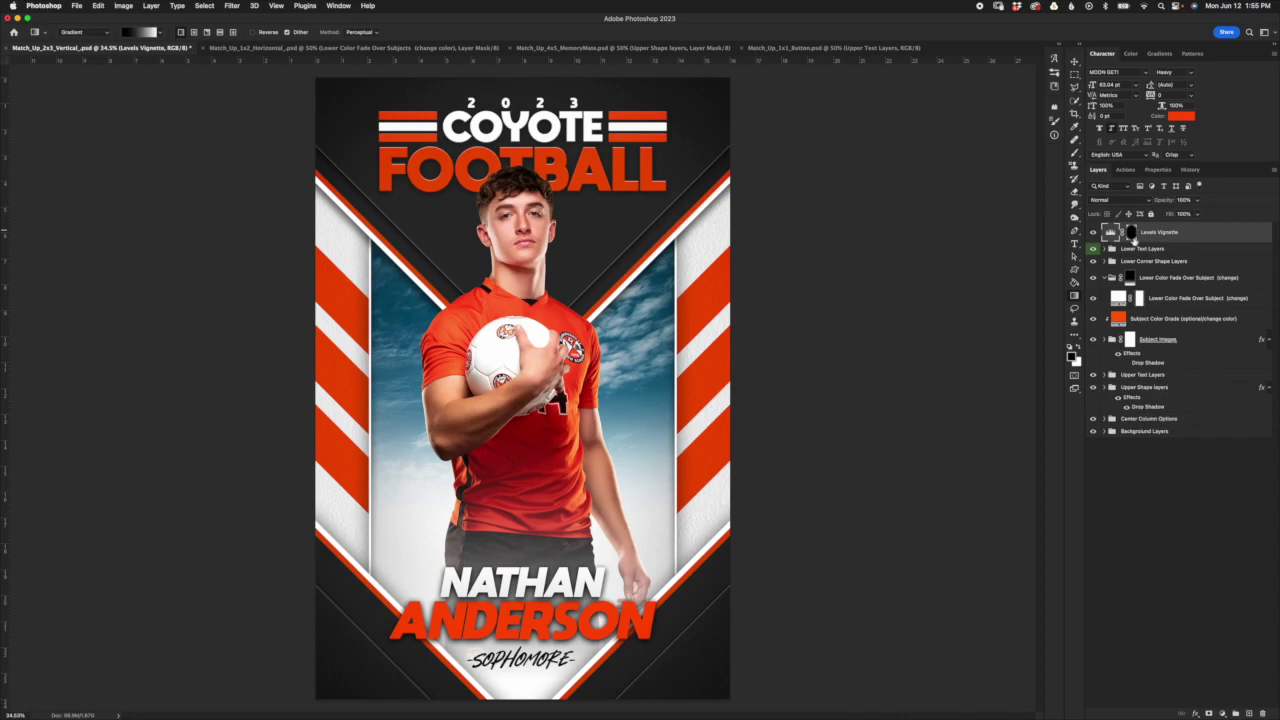
click(1165, 376)
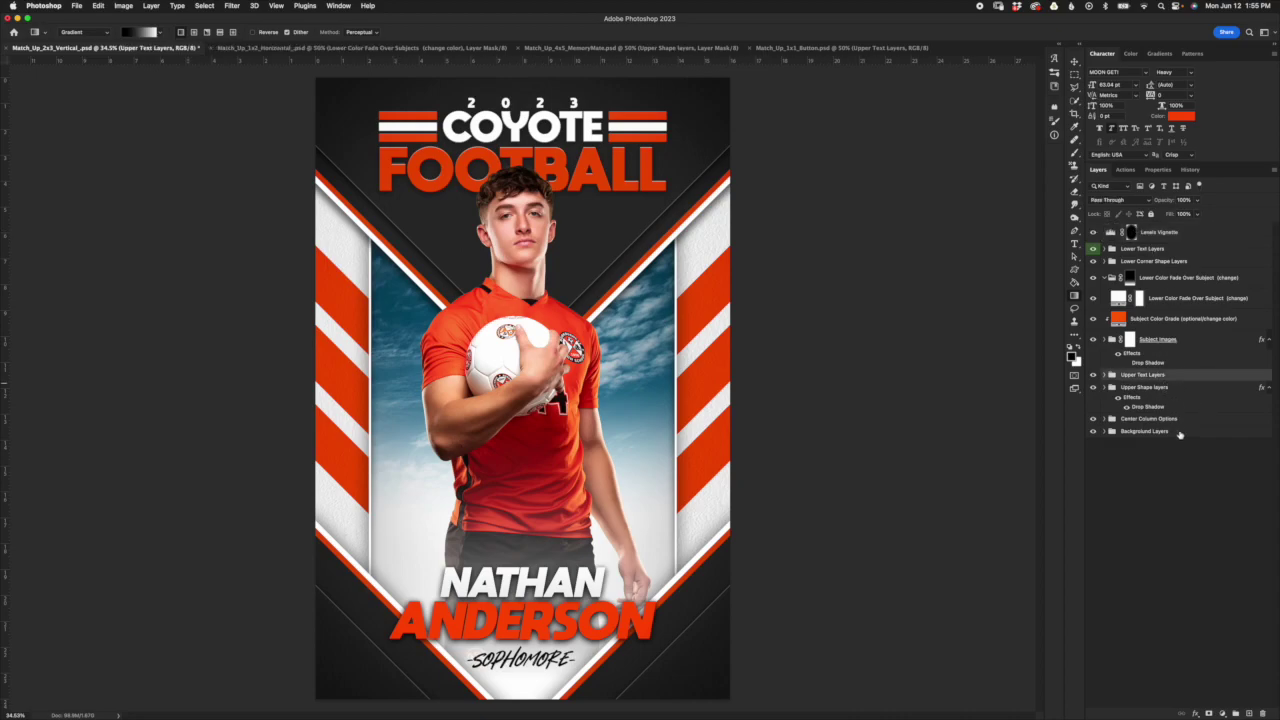
Step: Hide the upper chevron shapes, expand Center Column Options and target the Exposure Vignette mask
click(1093, 388)
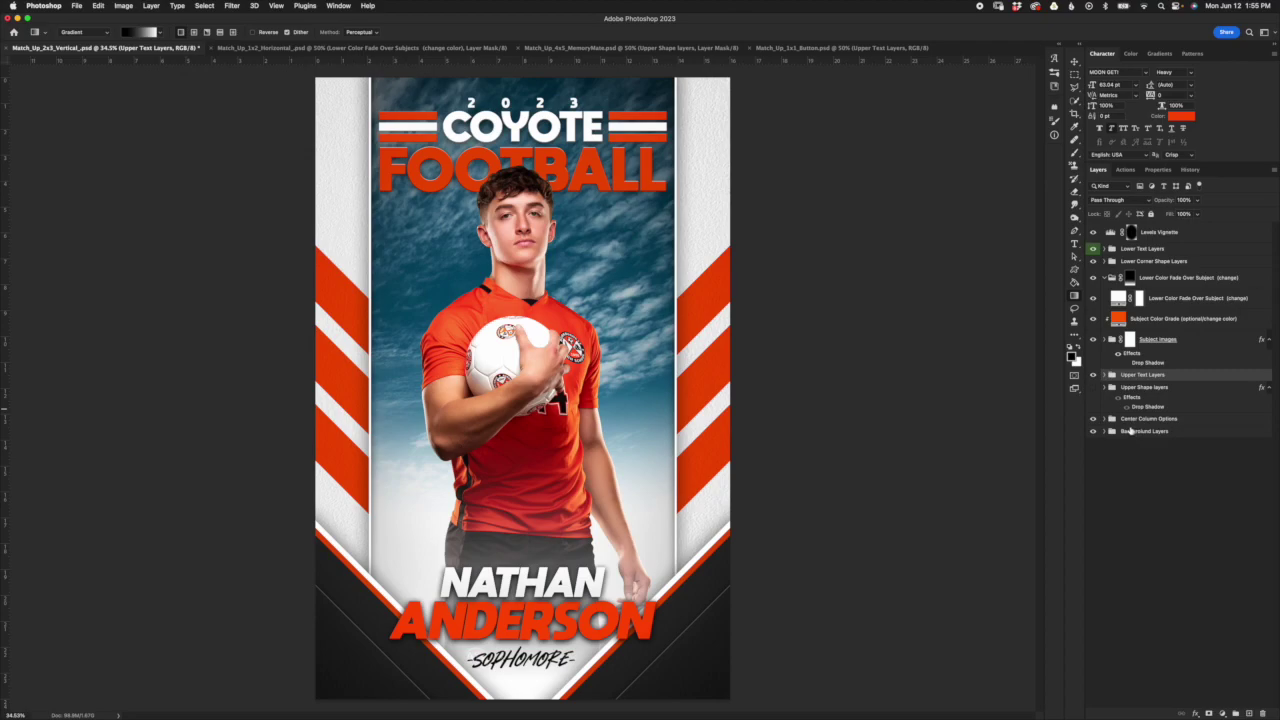
click(1093, 387)
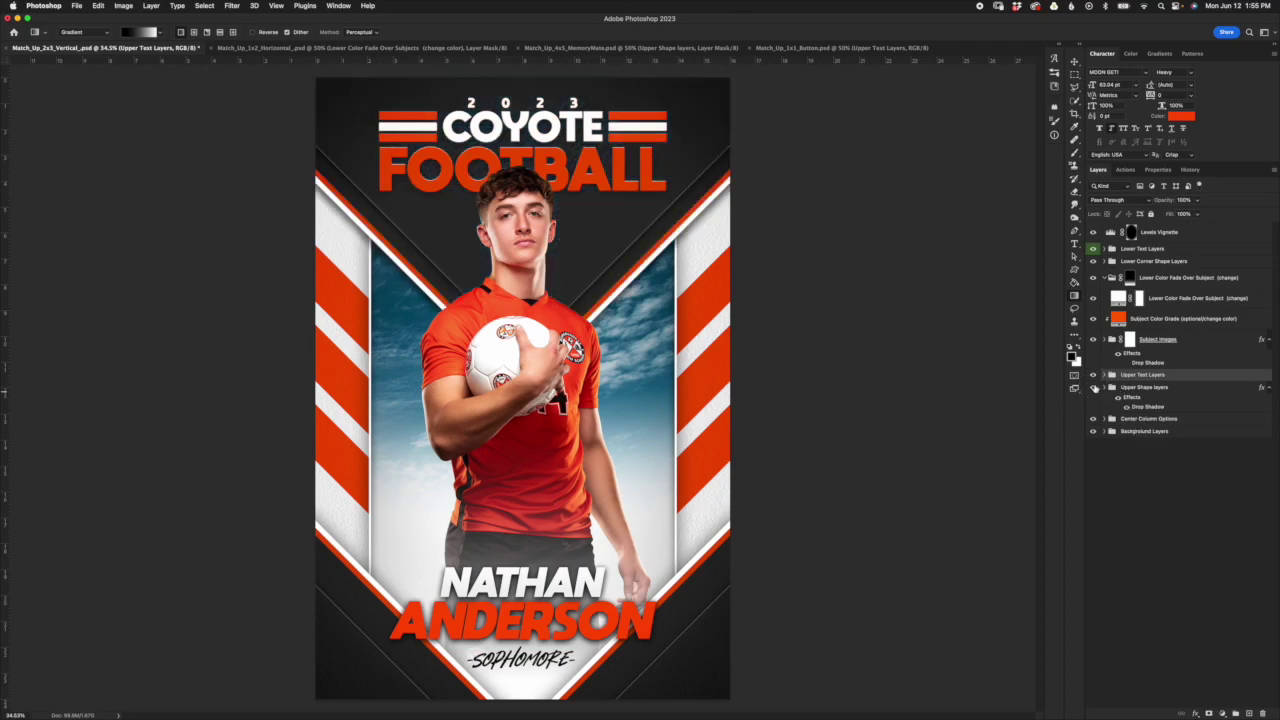
click(1093, 387)
click(1108, 420)
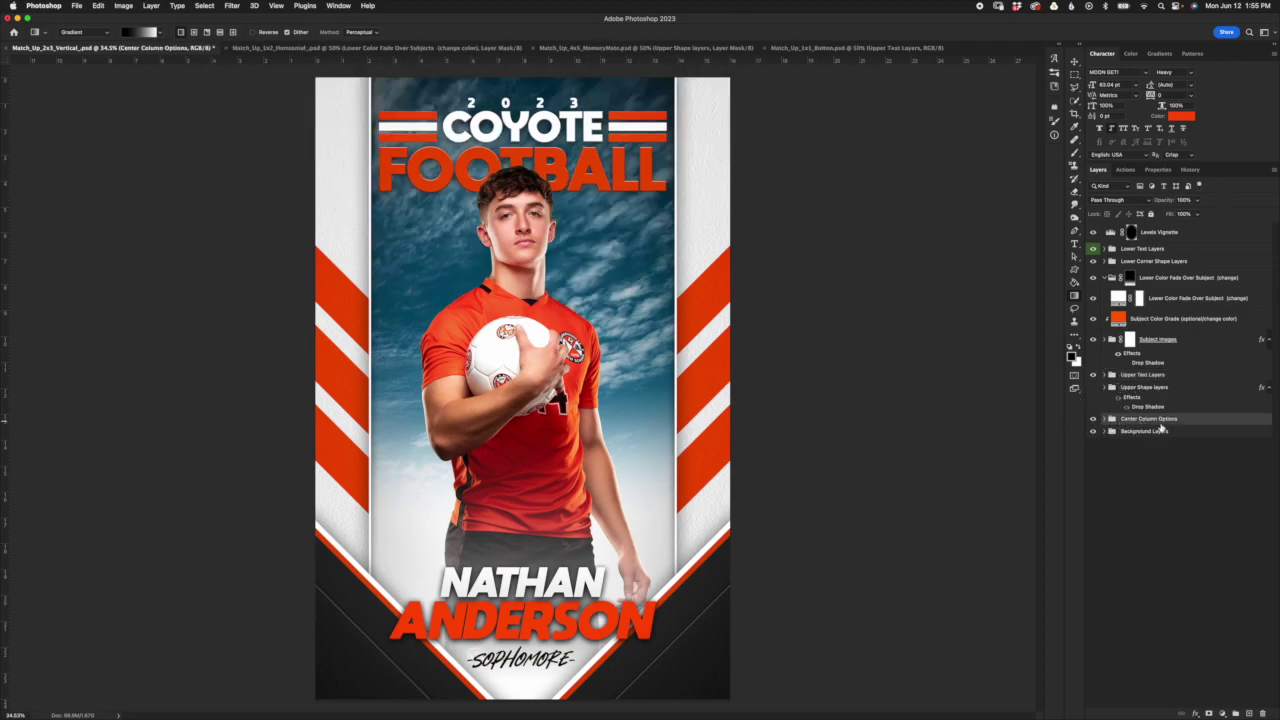
click(1106, 420)
click(1183, 460)
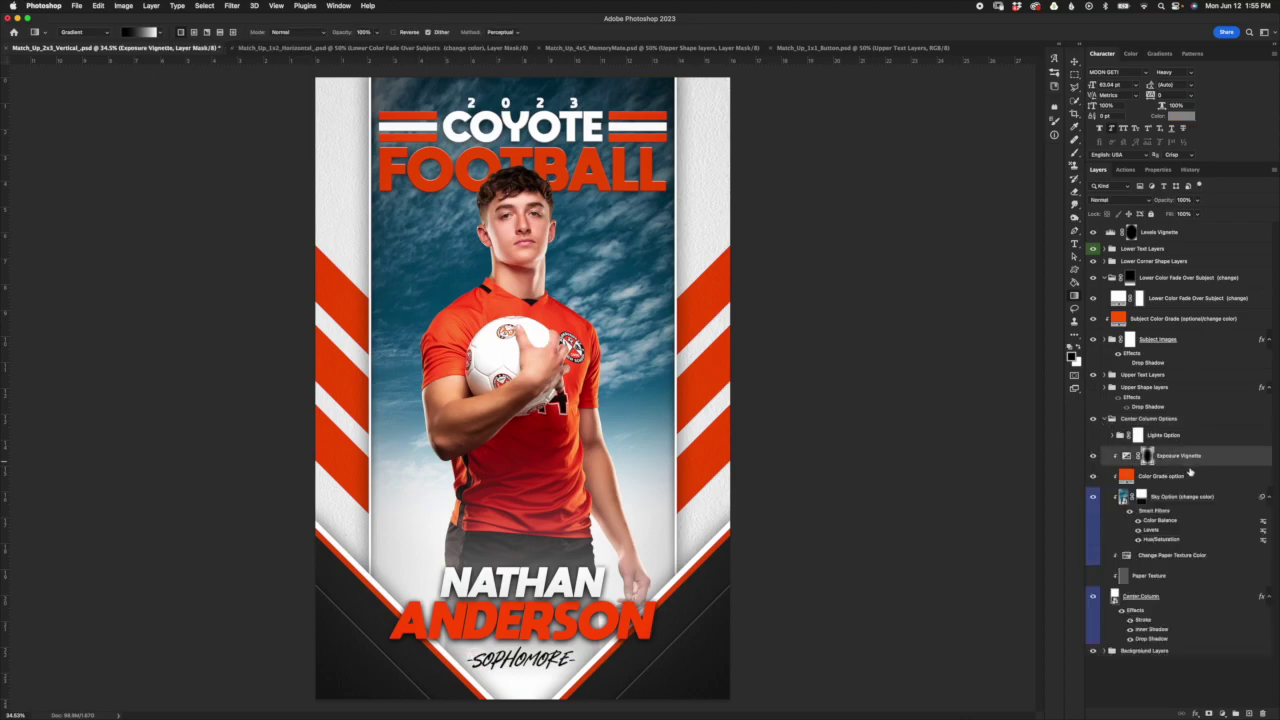
click(1125, 456)
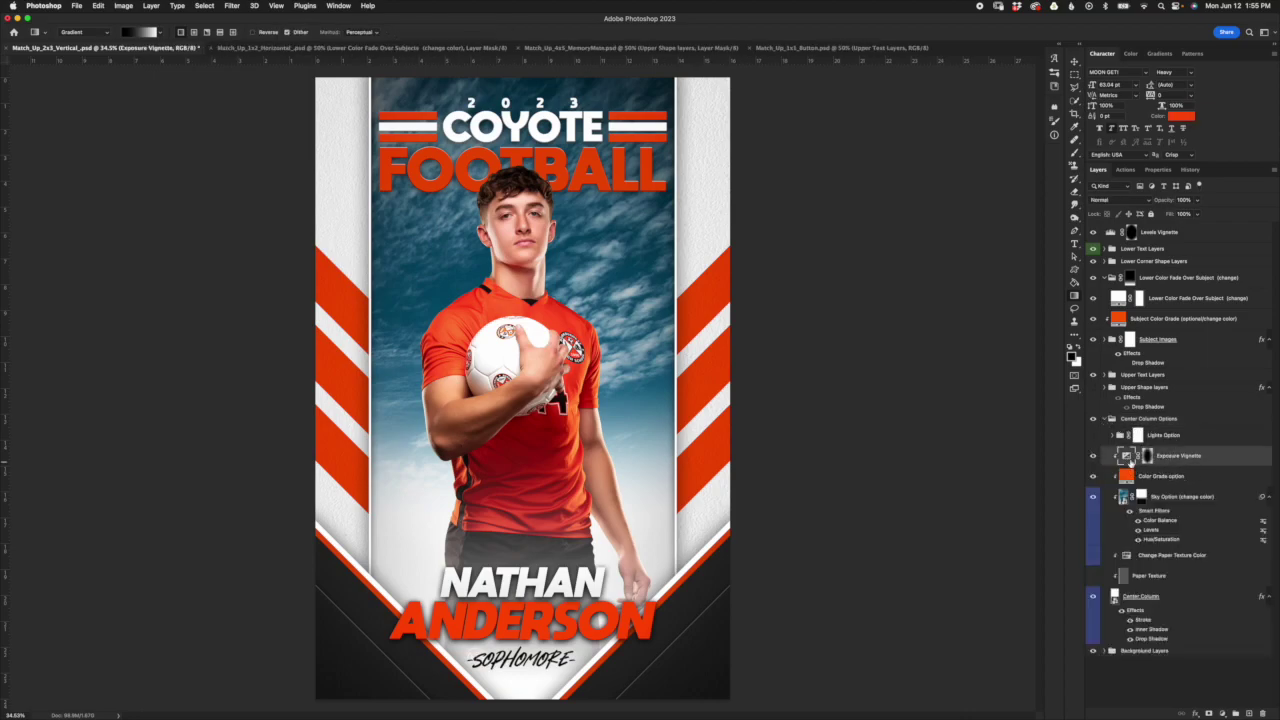
click(1075, 61)
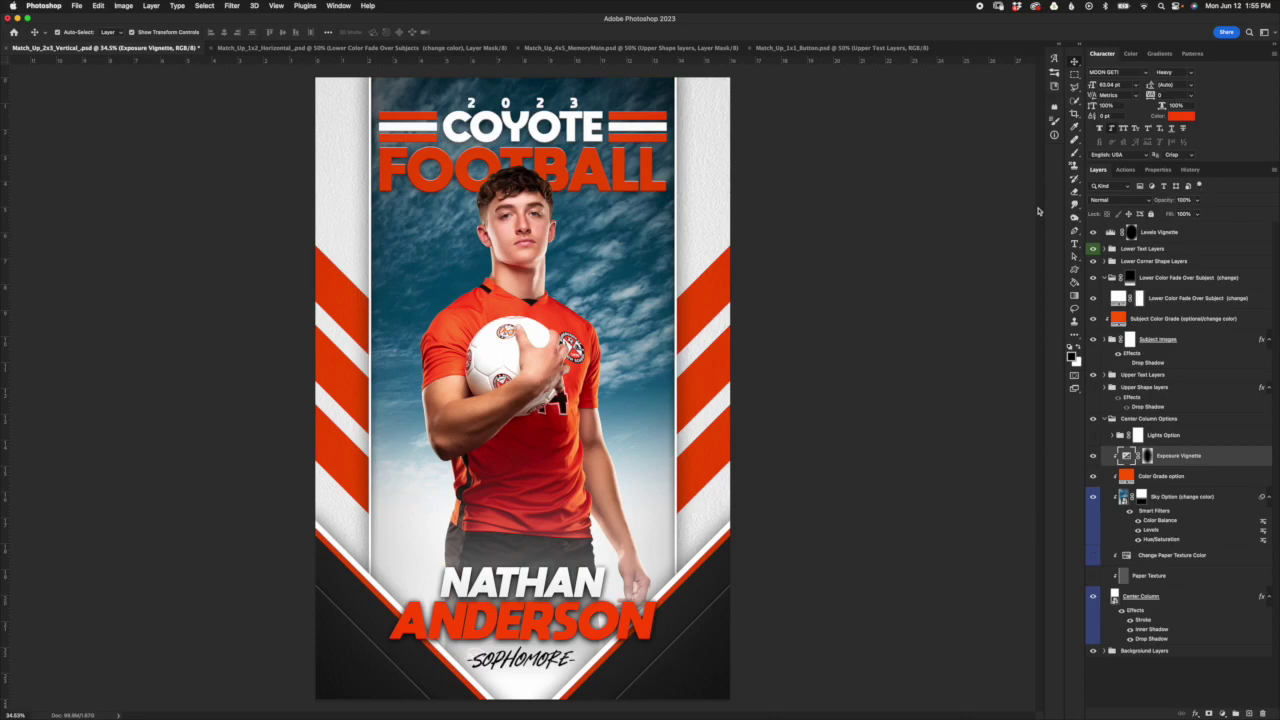
click(1149, 457)
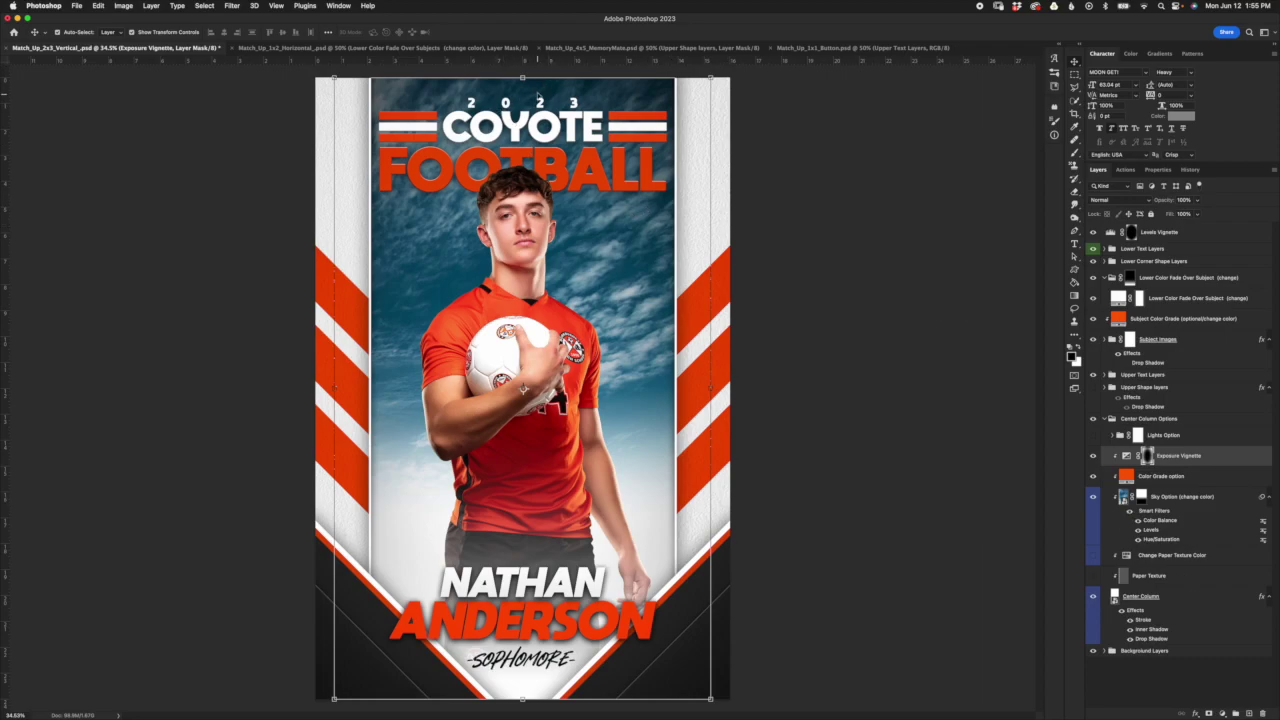
Step: Replace the centre column's sky photo with the paper texture tinted orange
click(1093, 497)
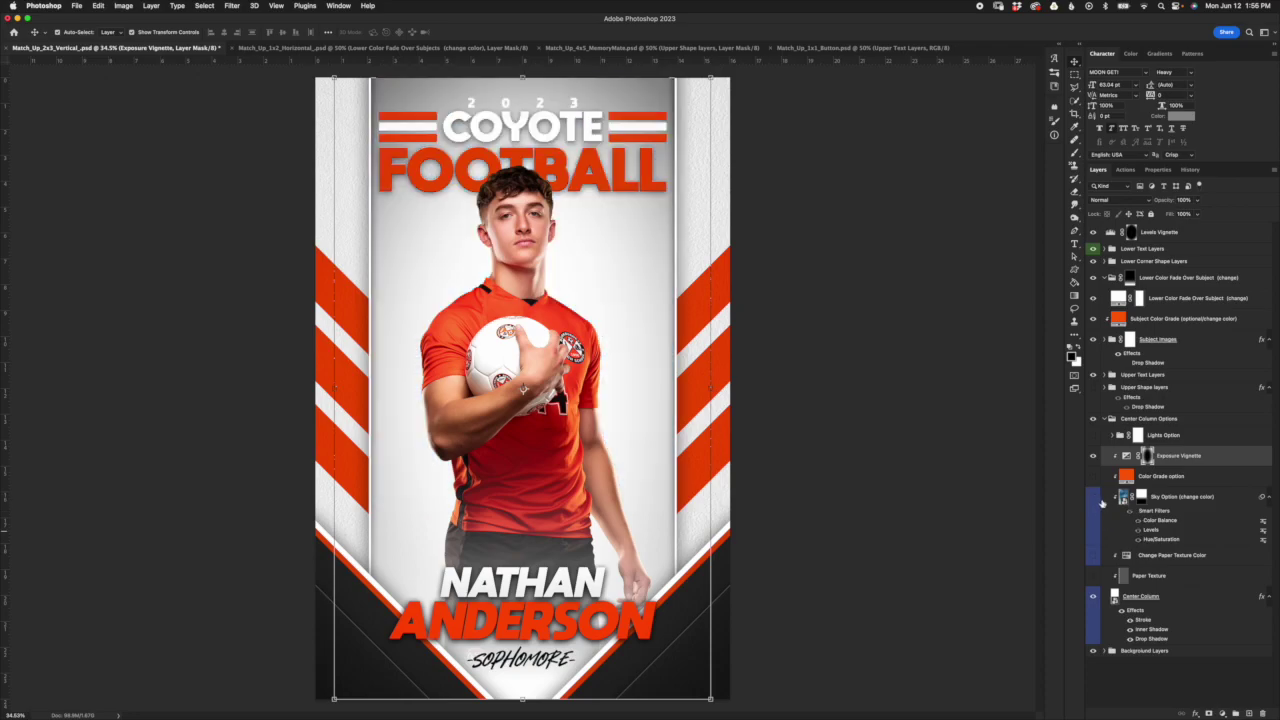
click(1093, 576)
click(1093, 555)
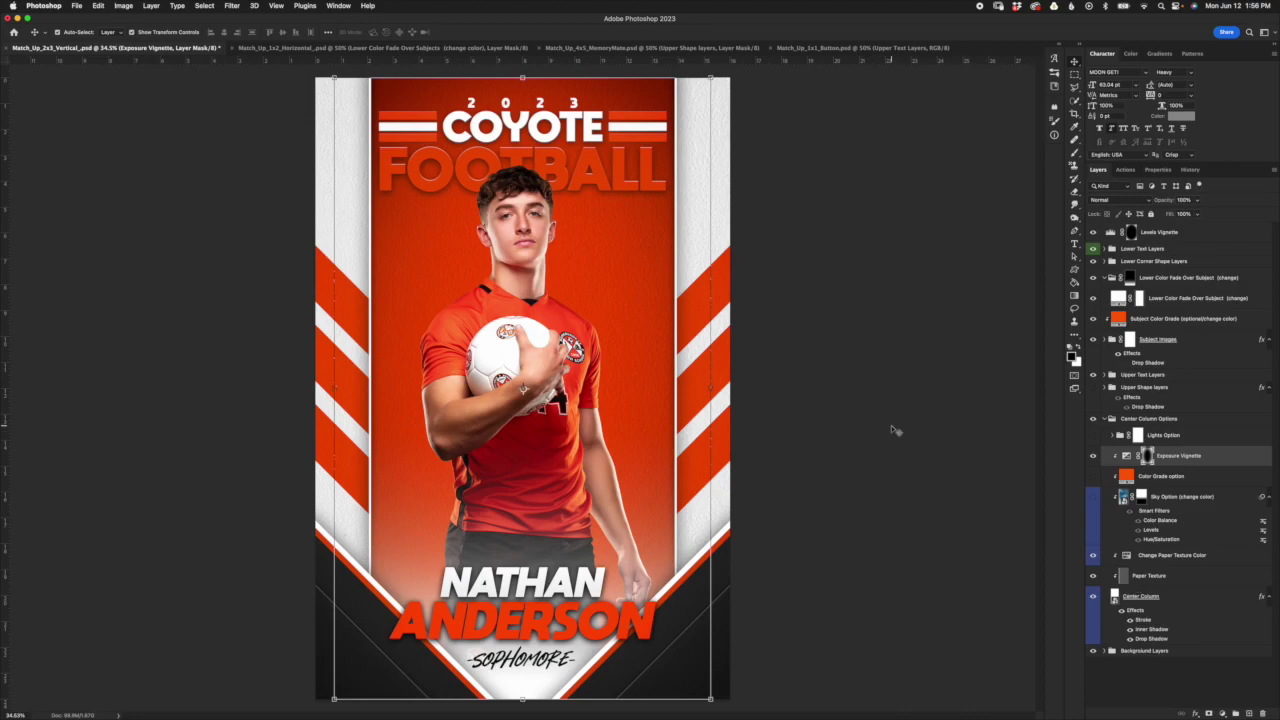
Step: Show the dark chevron shapes behind the title and select the Exposure Vignette mask for transforming
click(1176, 392)
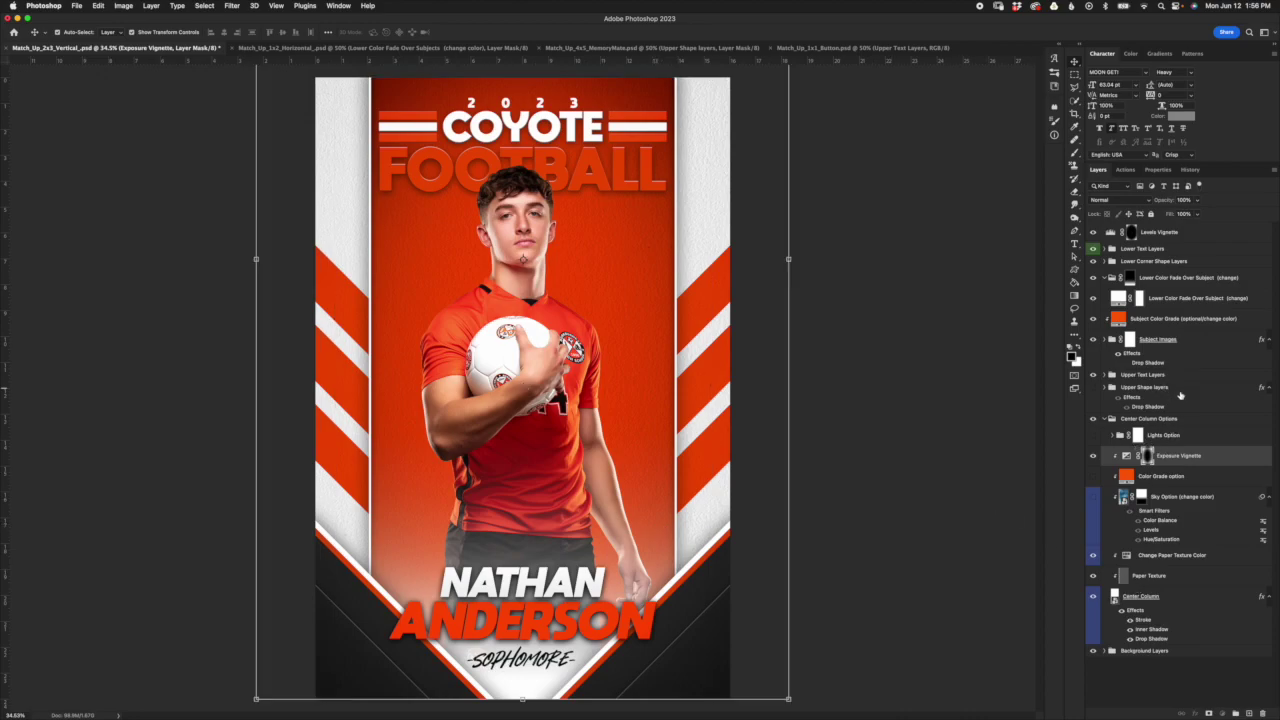
click(1093, 387)
click(1093, 388)
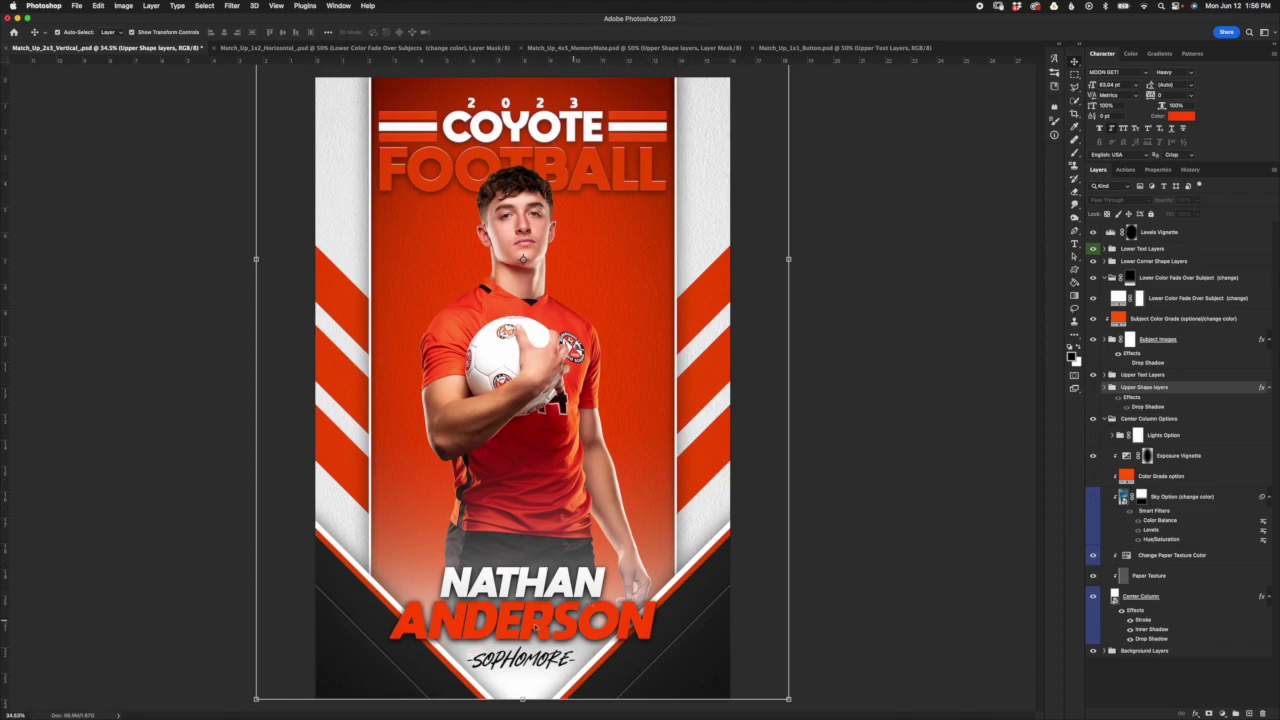
click(1093, 387)
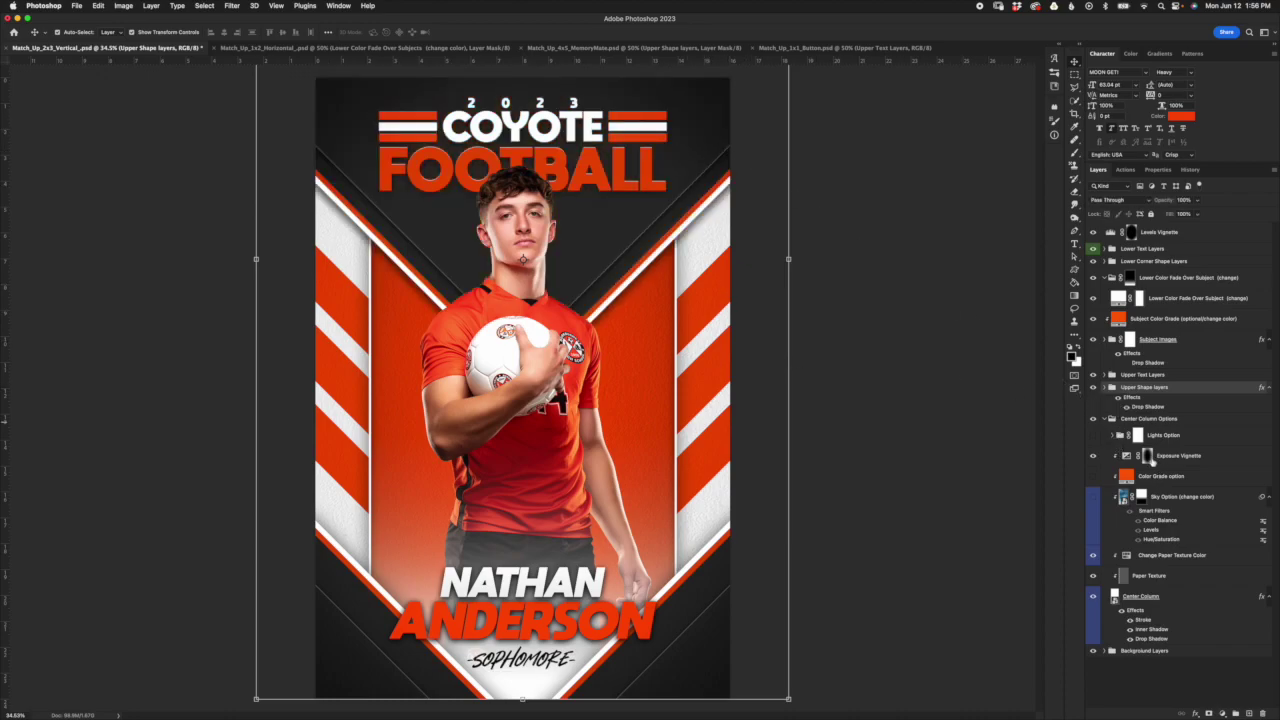
click(1196, 462)
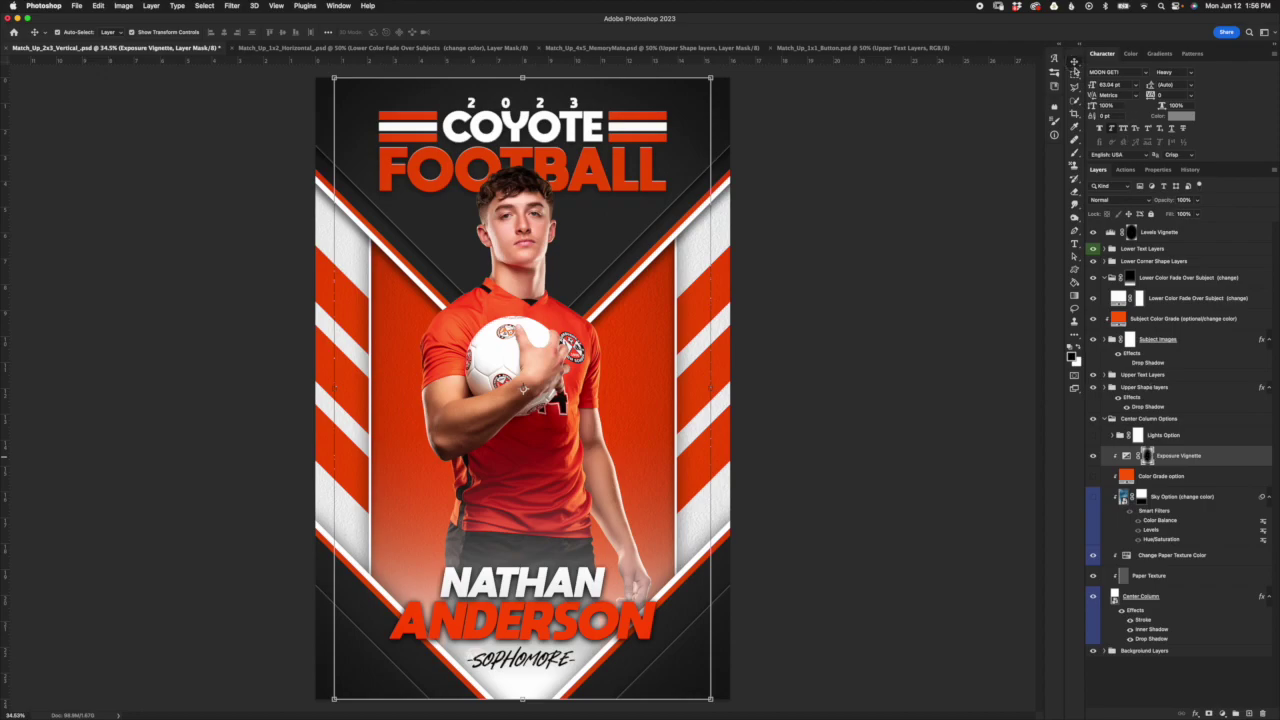
click(523, 78)
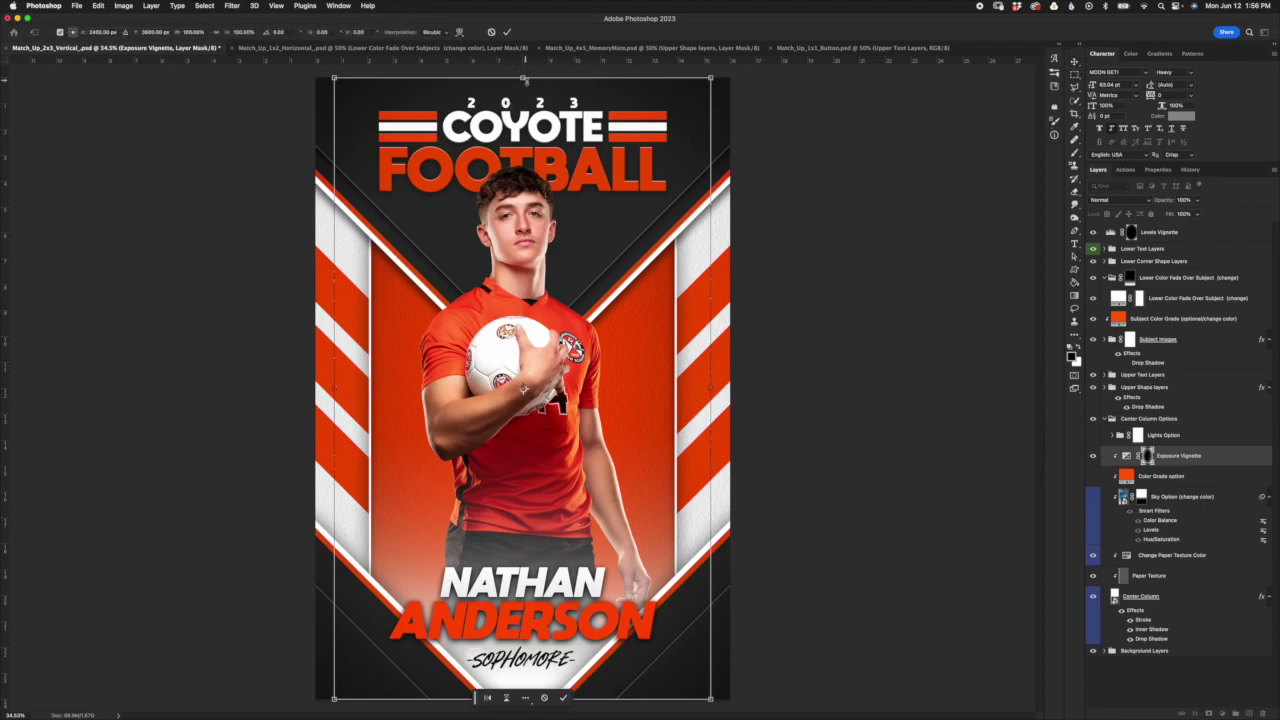
Step: Stretch the Exposure Vignette mask to the poster's full height and commit the transform
drag(523, 78, 522, 241)
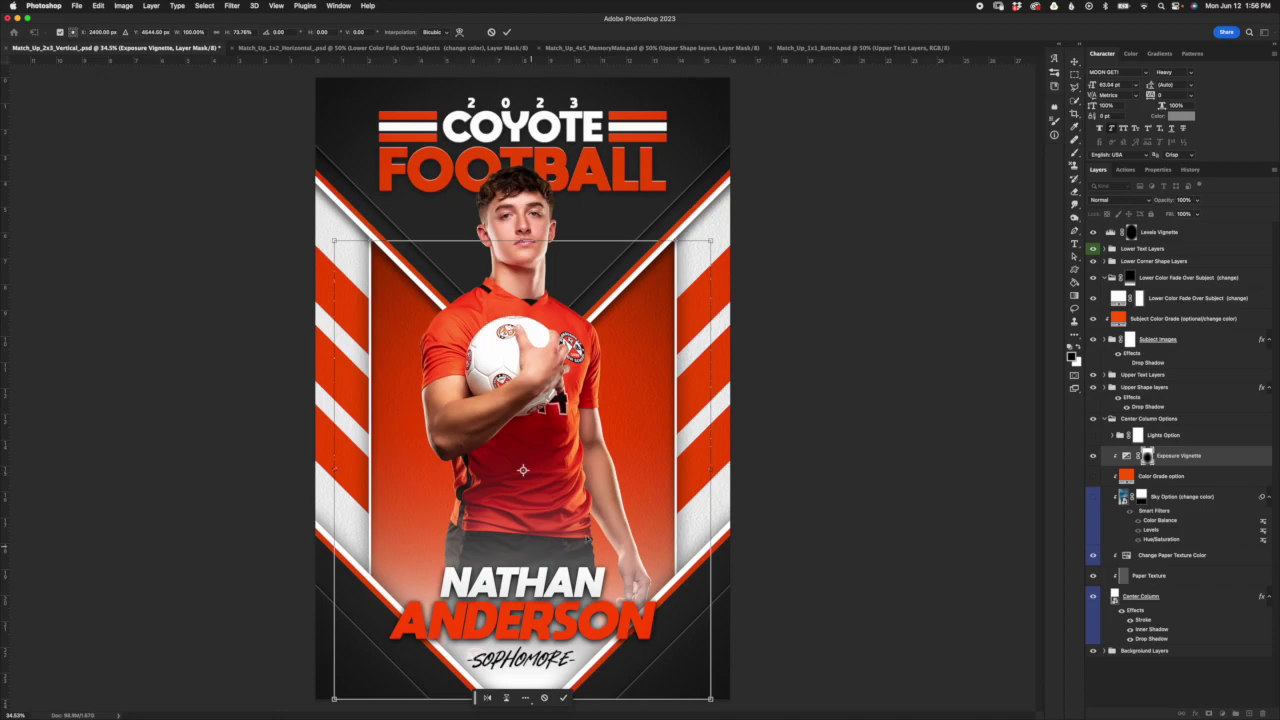
drag(522, 241, 531, 62)
click(506, 32)
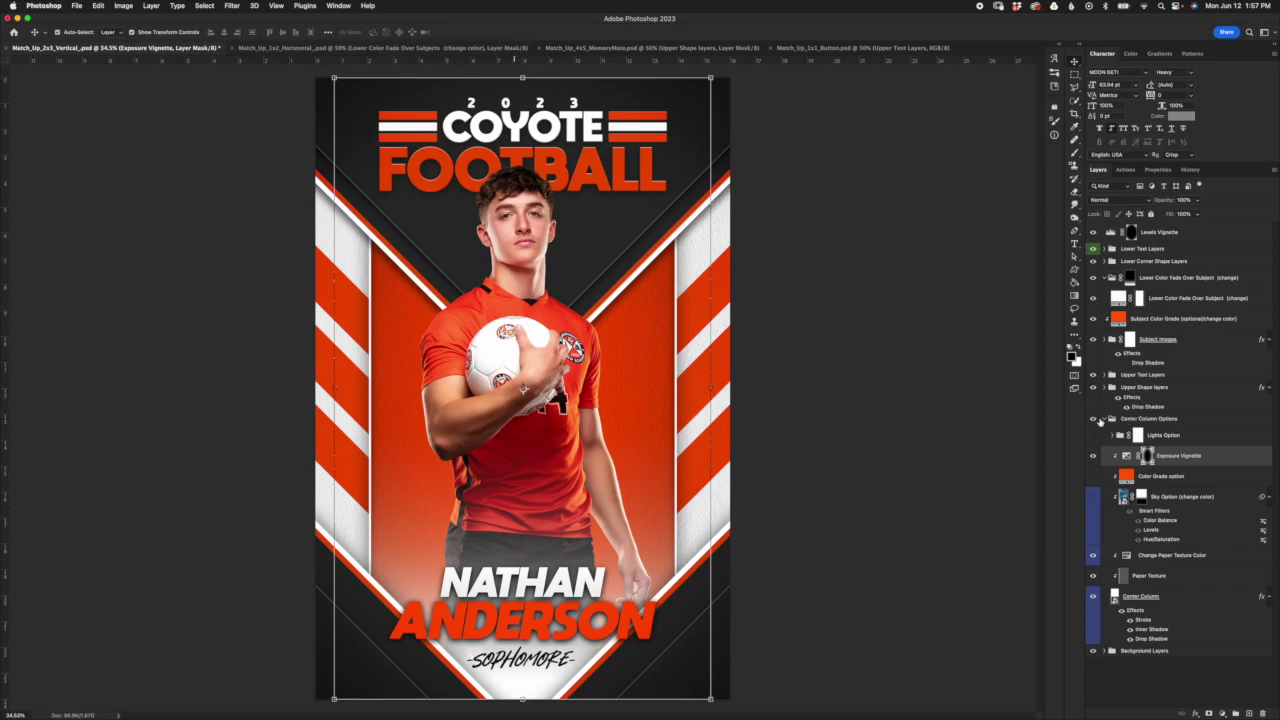
Step: Collapse Center Column Options and compare the upper chevrons off and on, leaving them visible
click(1104, 418)
click(1093, 387)
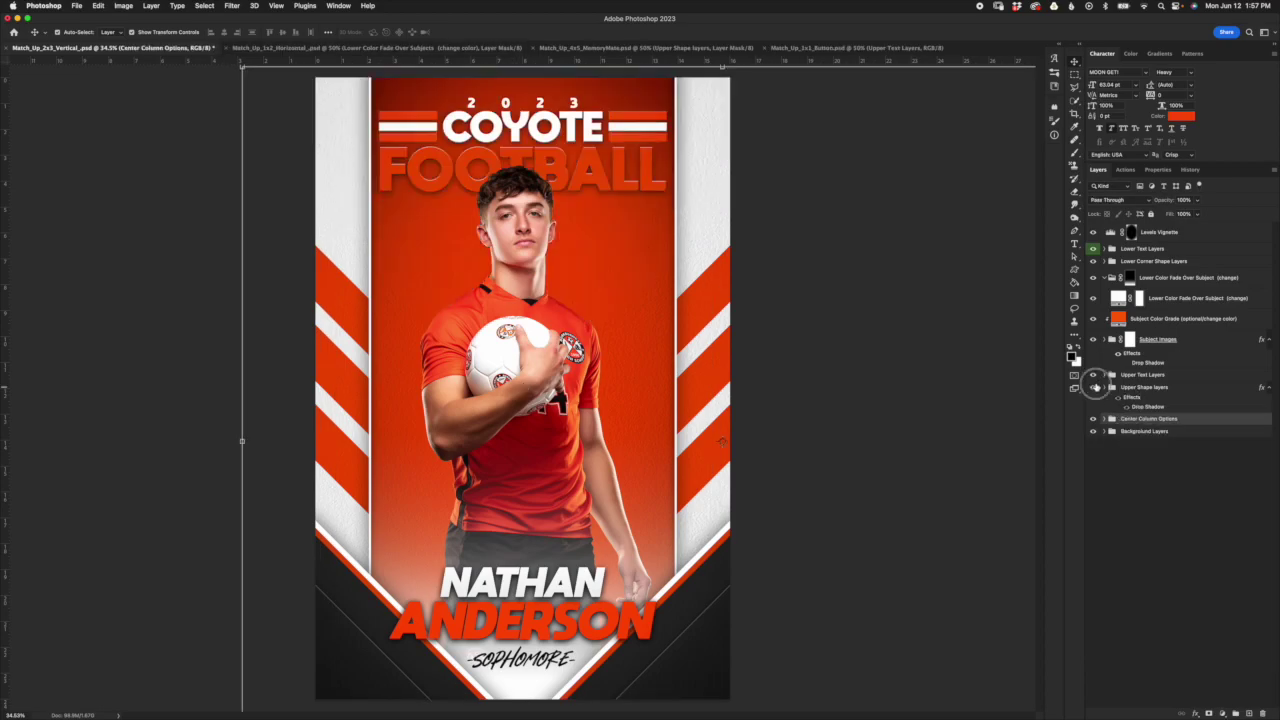
click(1093, 387)
click(1093, 387)
click(1093, 387)
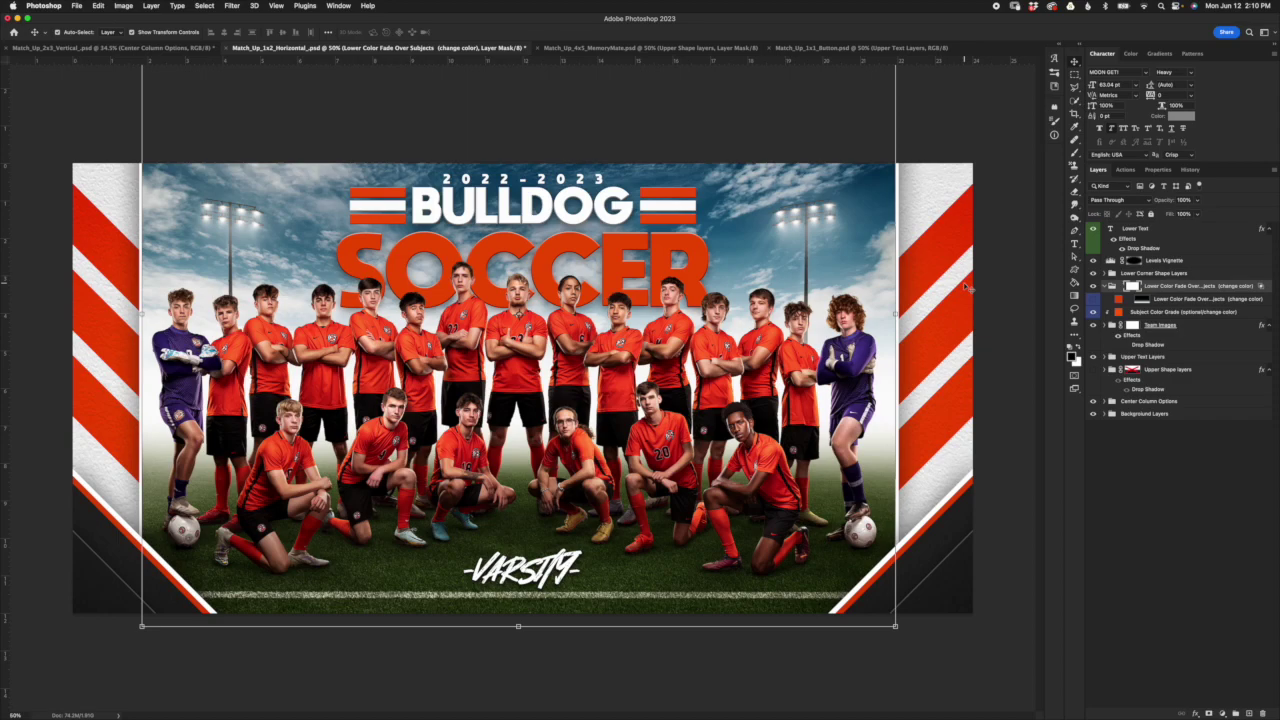
key(super+Tab)
key(super+Tab)
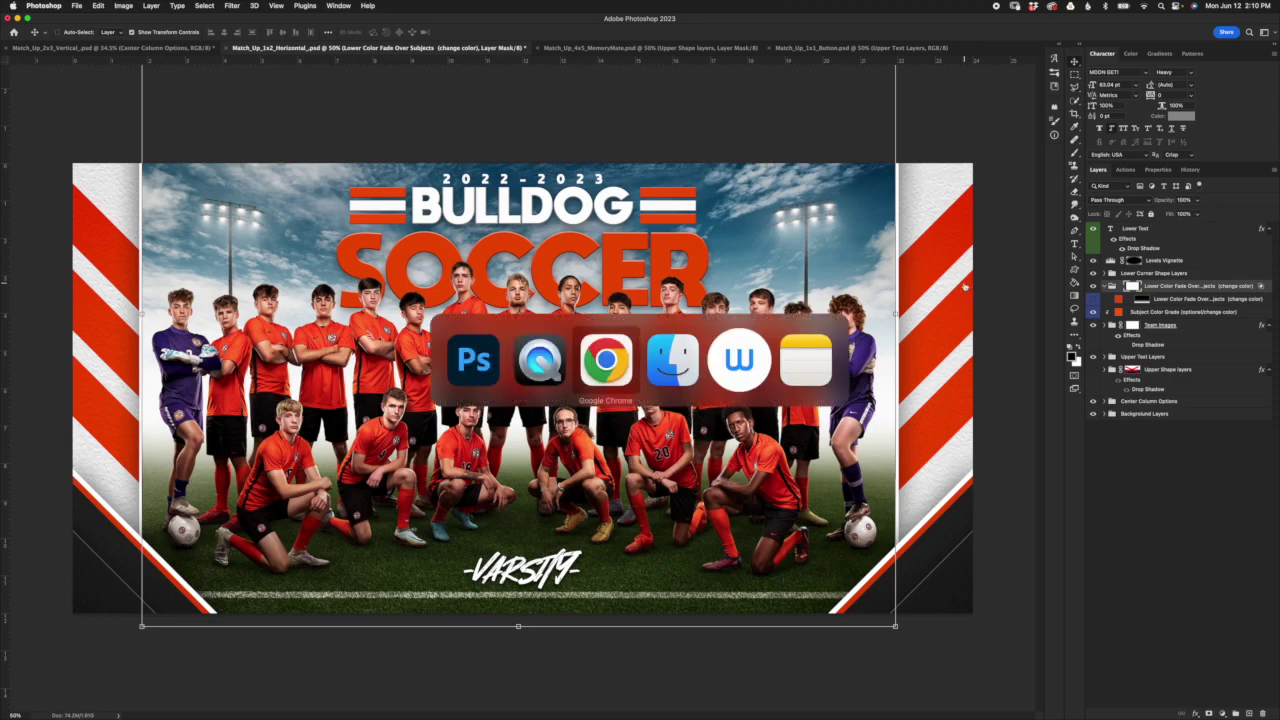
Step: Scroll the Squarespace store page to the 1X3 panoramic samples, then return to Photoshop
scroll(965, 287, up, 5)
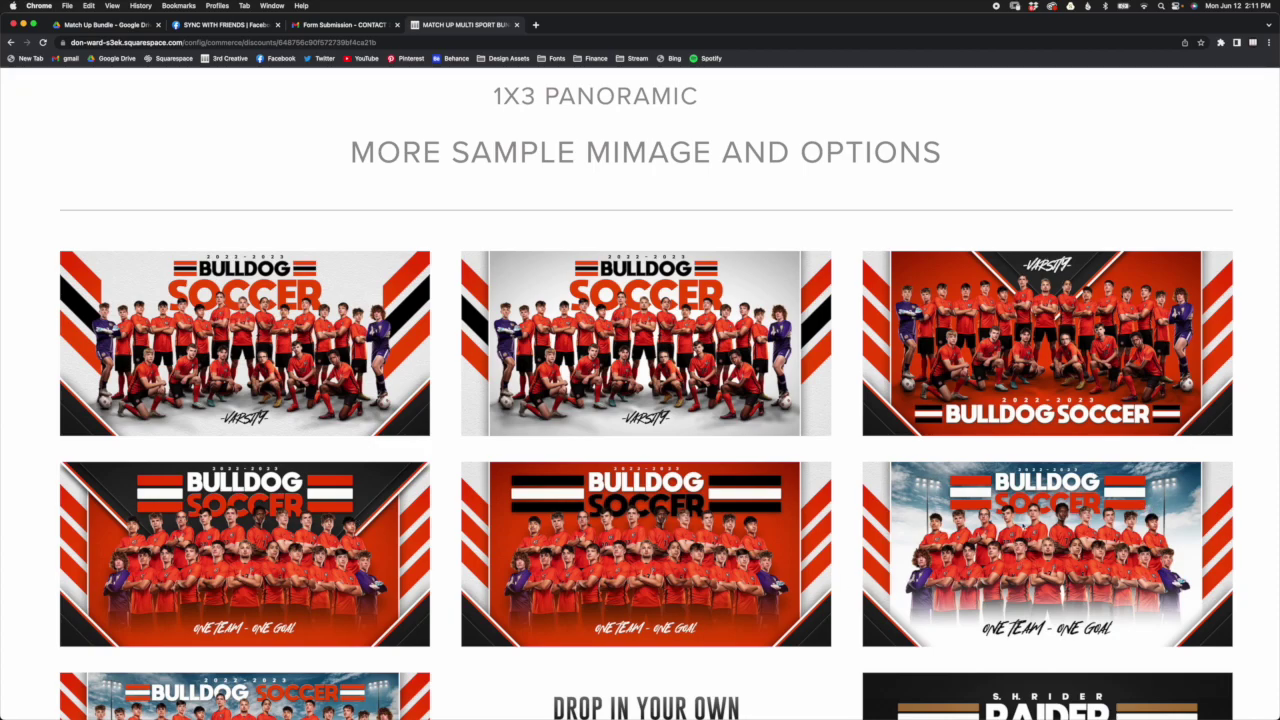
key(super+Tab)
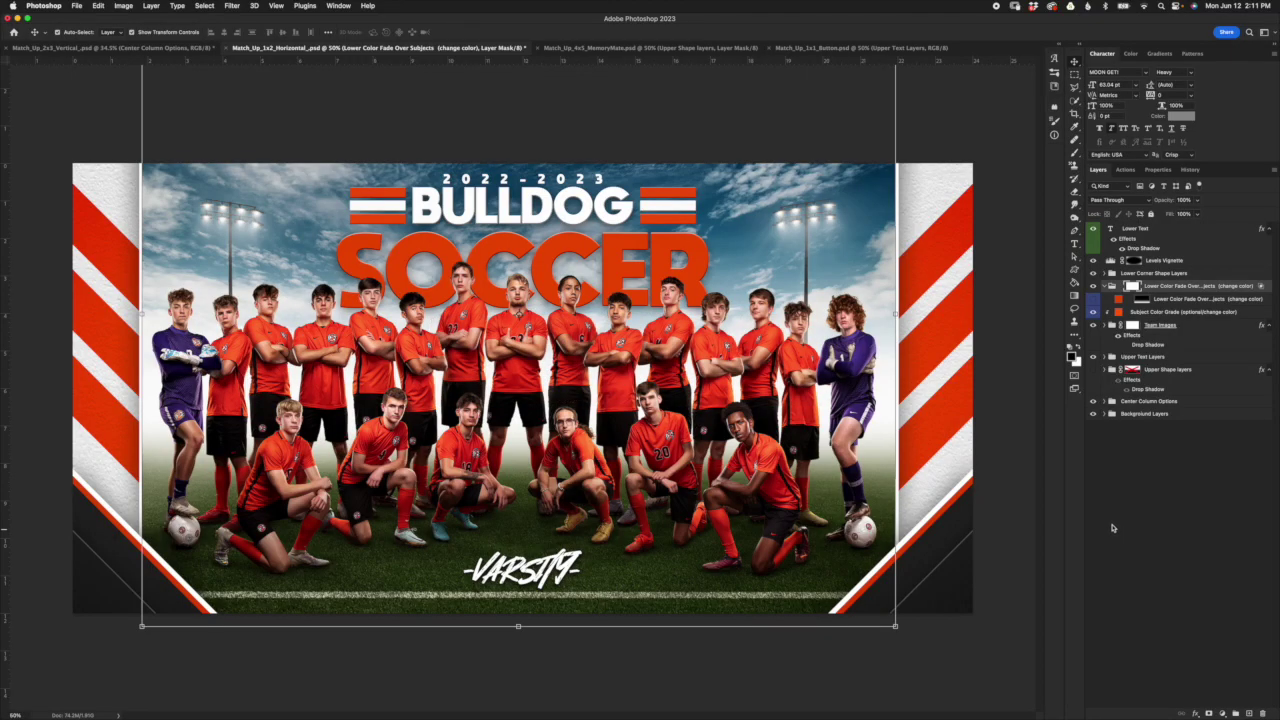
Step: Select Upper Shape layers, then select and expand the Center Column Options group
click(1198, 370)
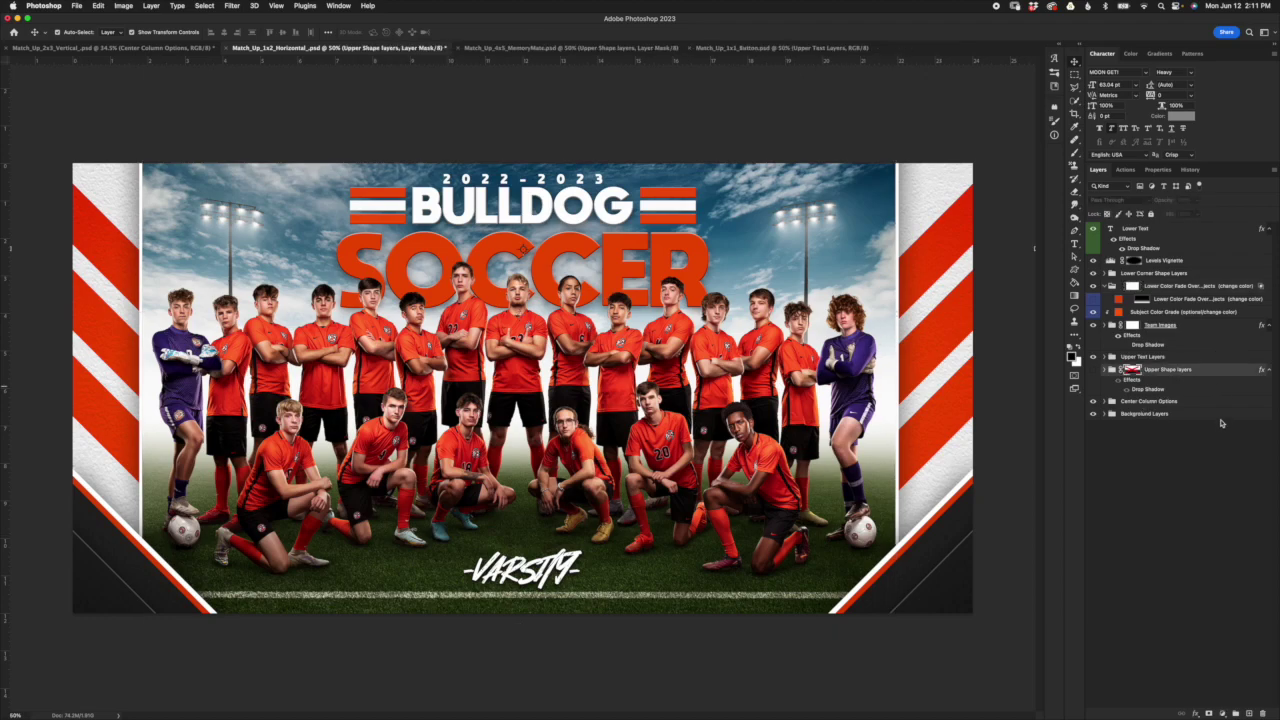
click(1160, 403)
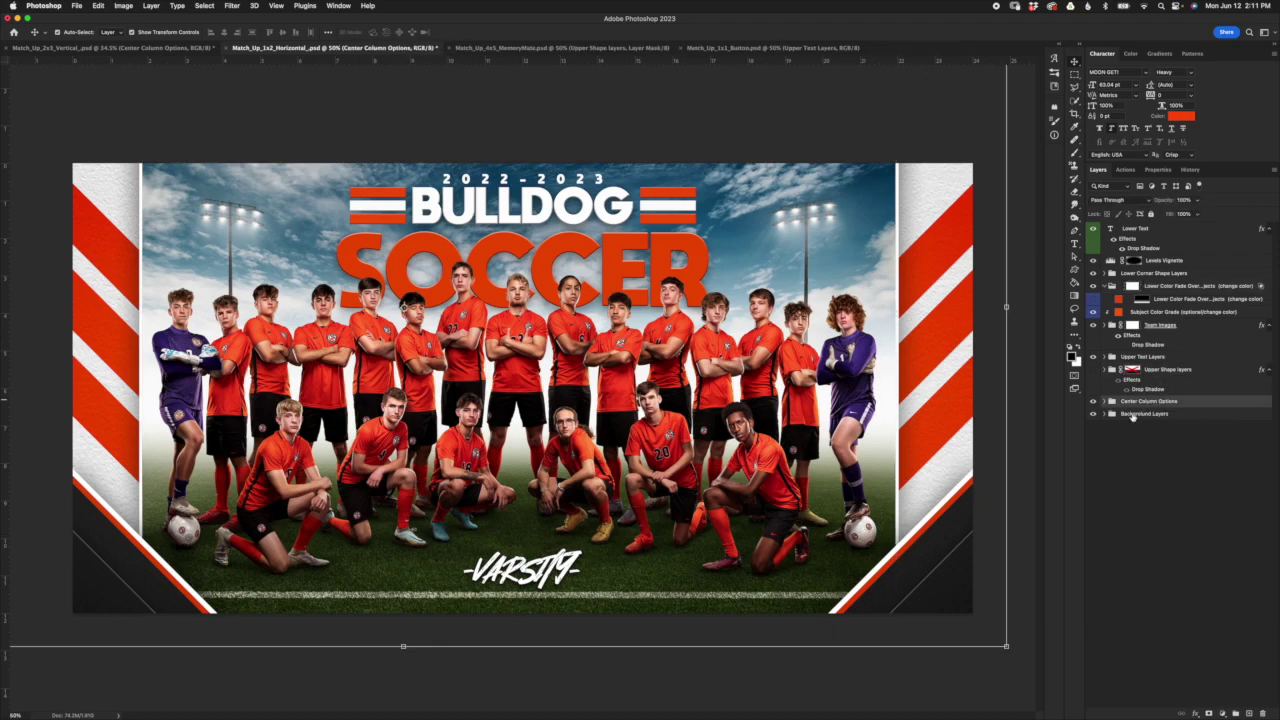
click(1104, 401)
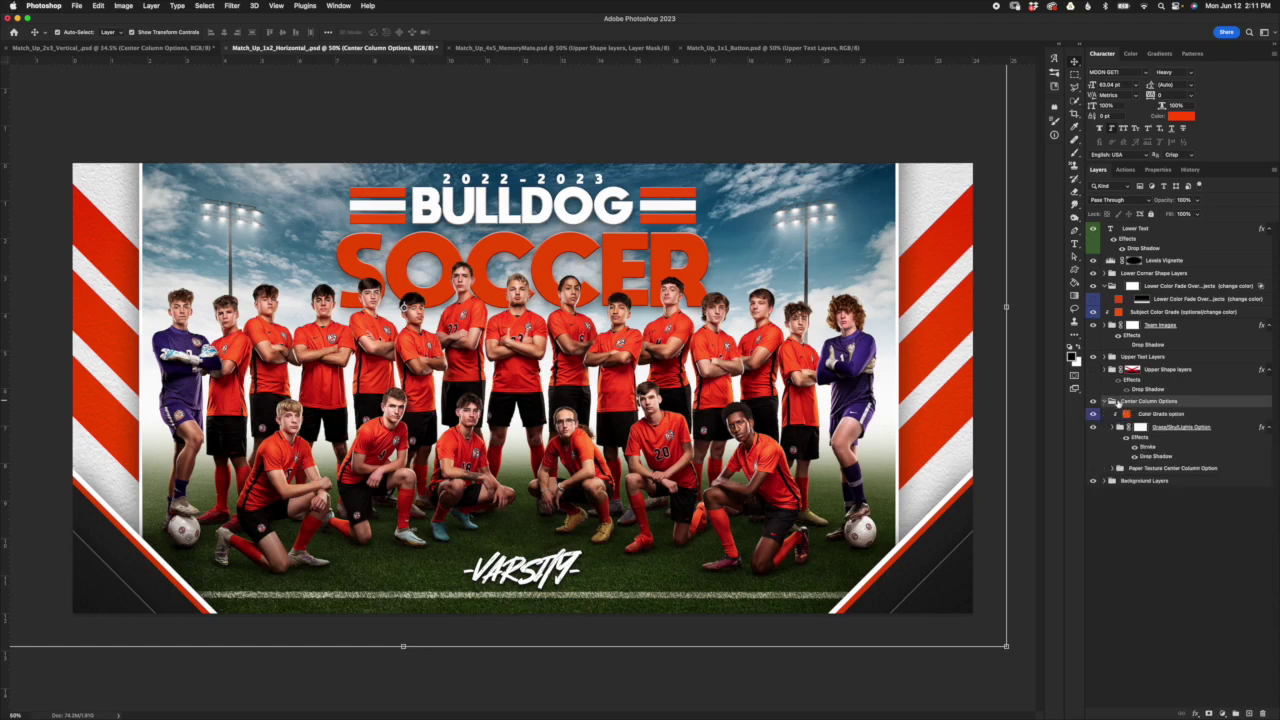
click(1175, 415)
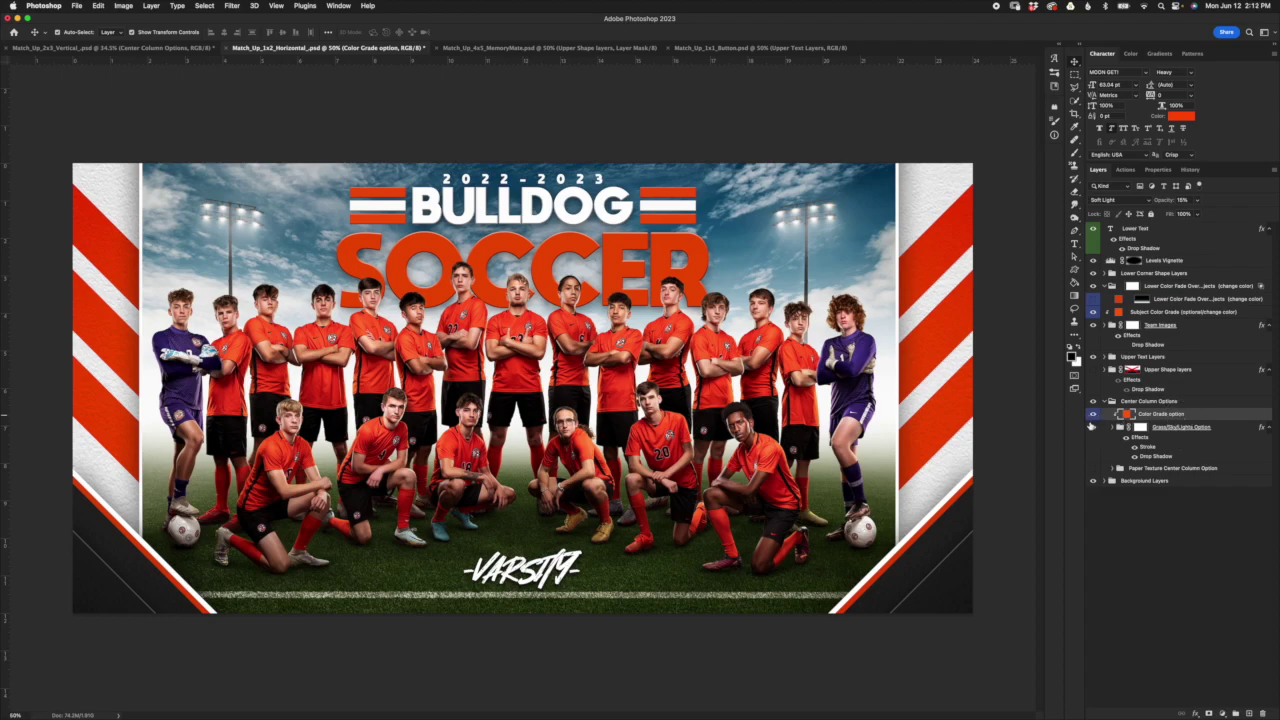
click(1096, 415)
click(1094, 415)
click(1094, 415)
click(1094, 415)
click(1139, 429)
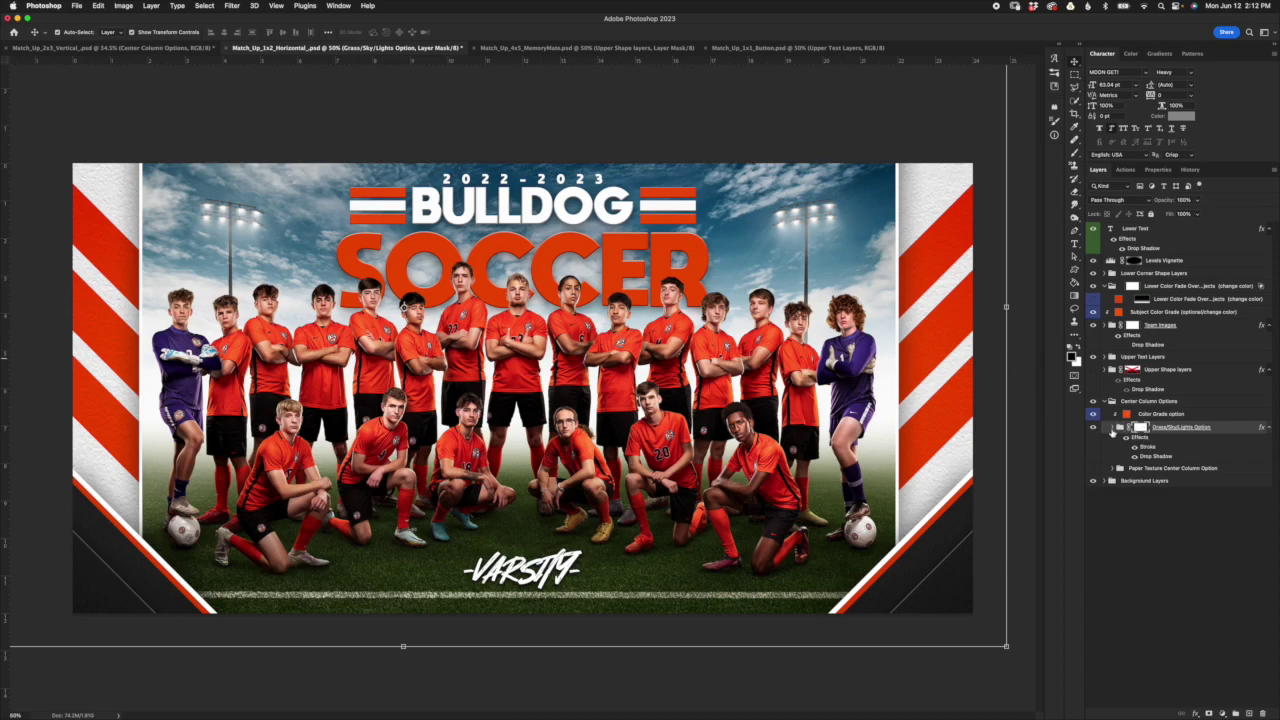
click(1128, 437)
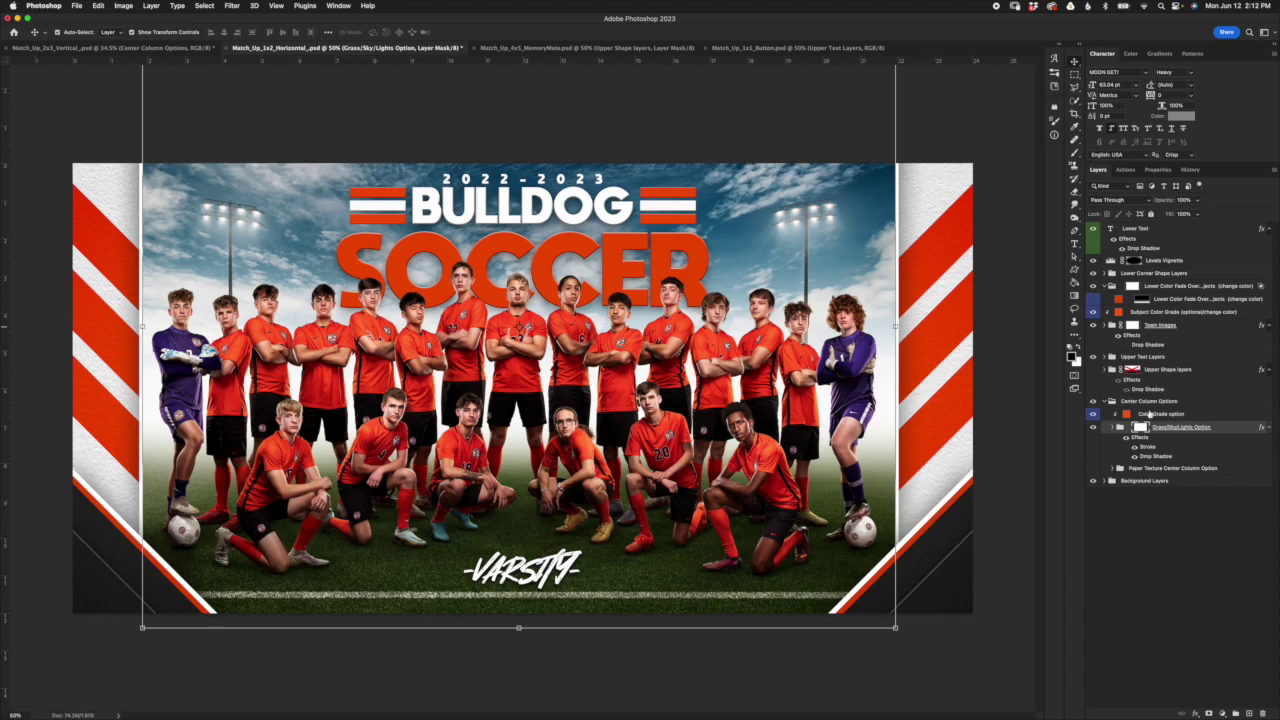
click(1154, 455)
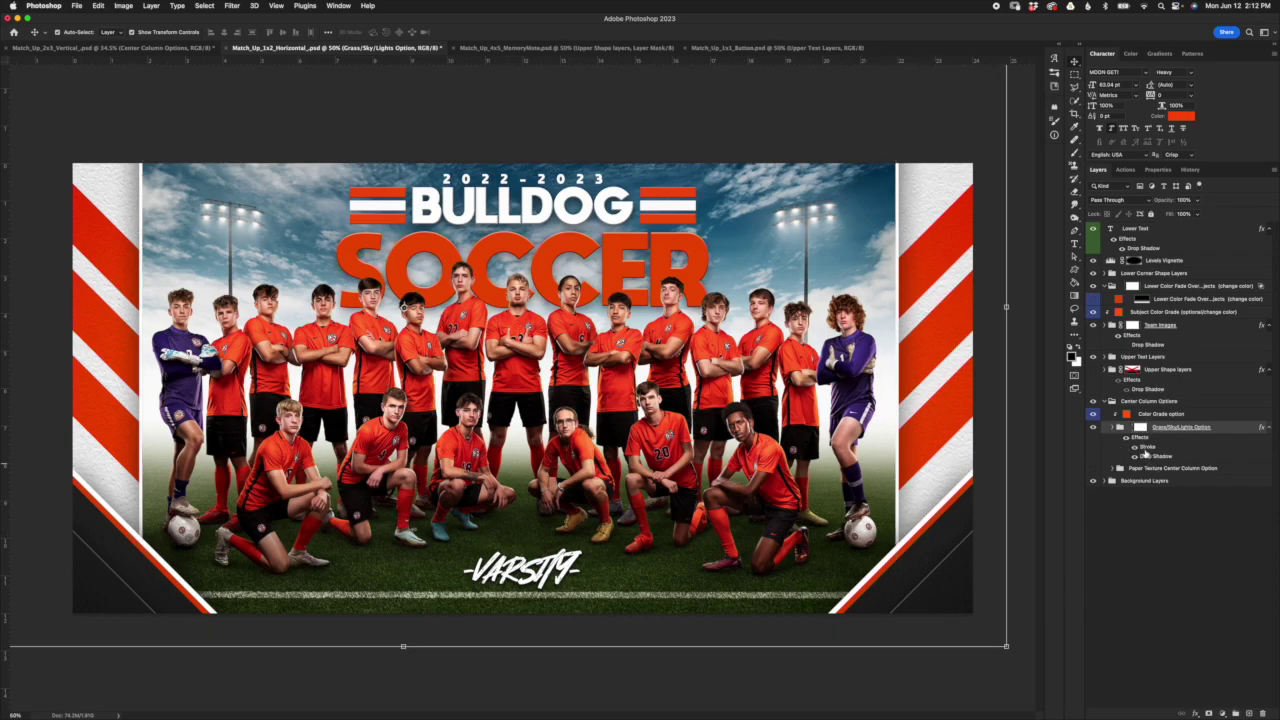
Step: Expand Grass/Sky/Lights Option and compare the poster with and without Atmospheric Haze
click(1113, 428)
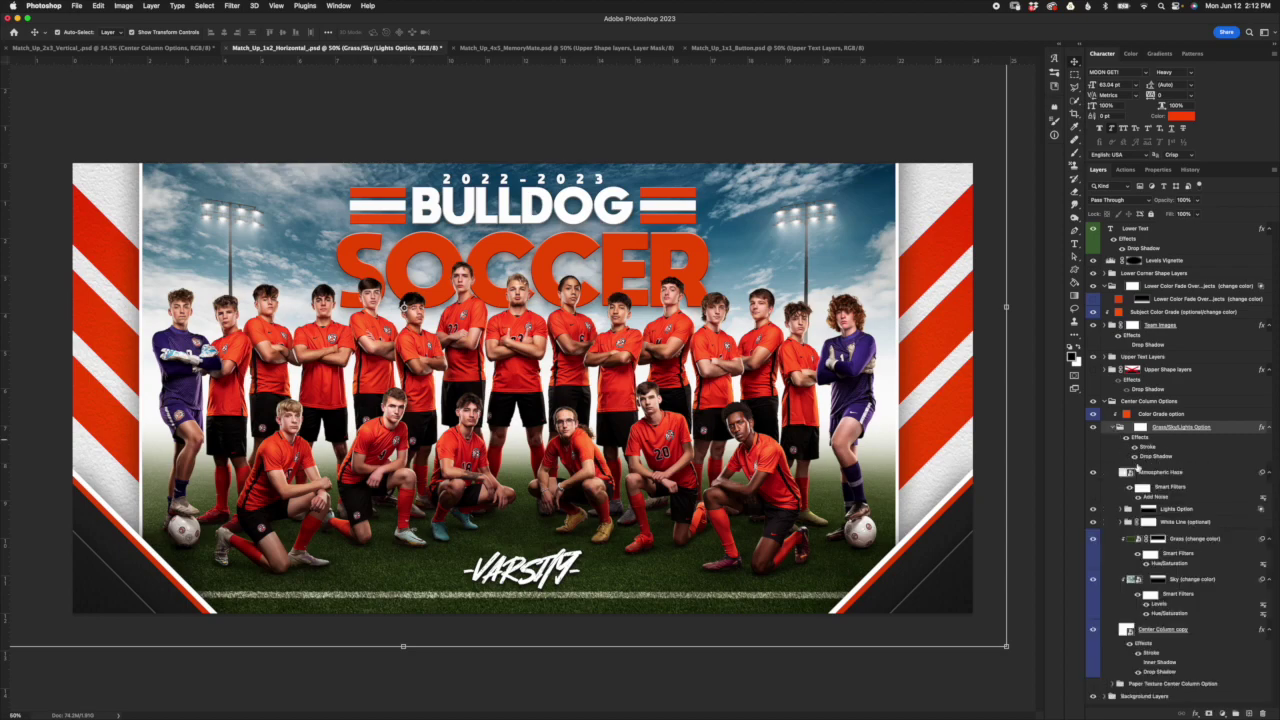
click(1196, 474)
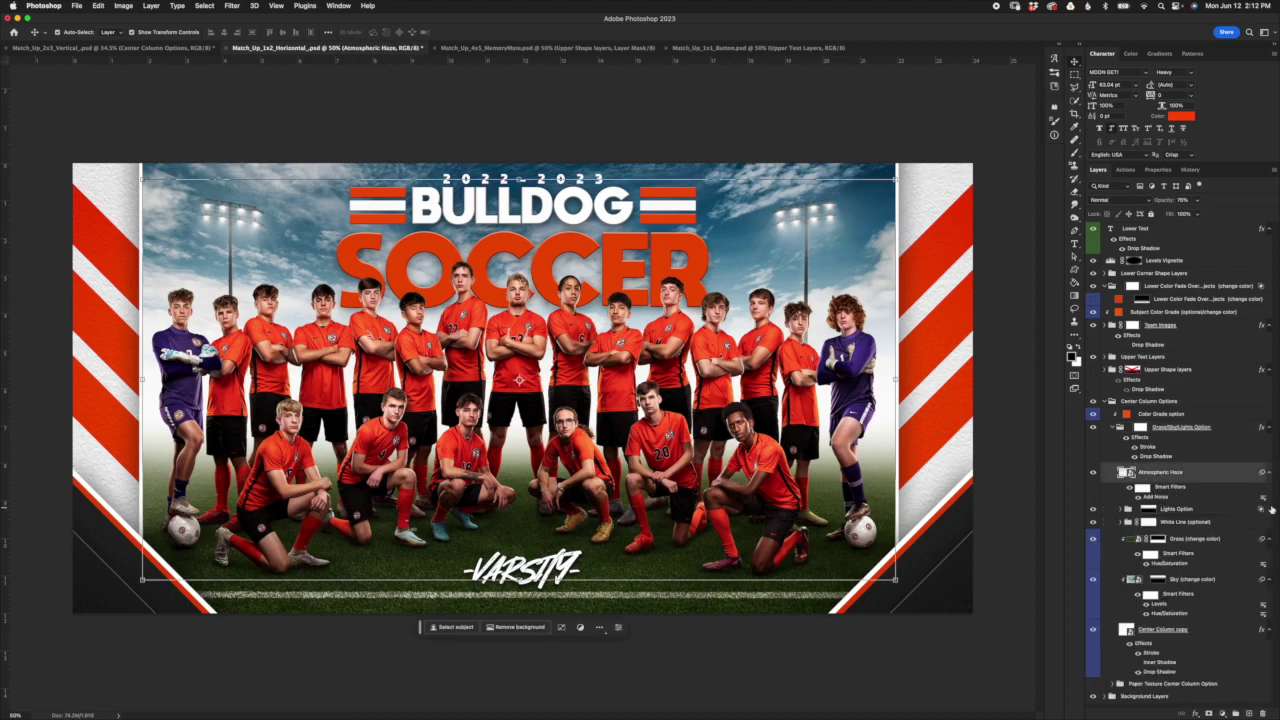
click(1093, 475)
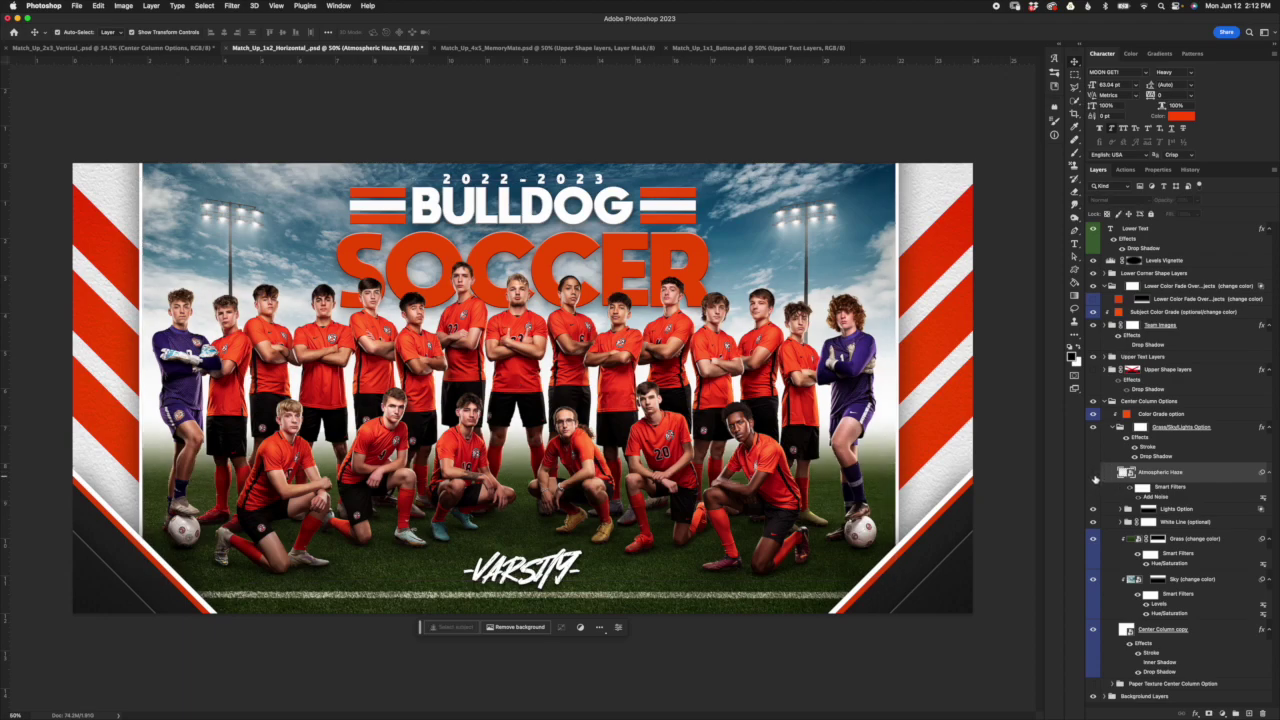
click(1093, 475)
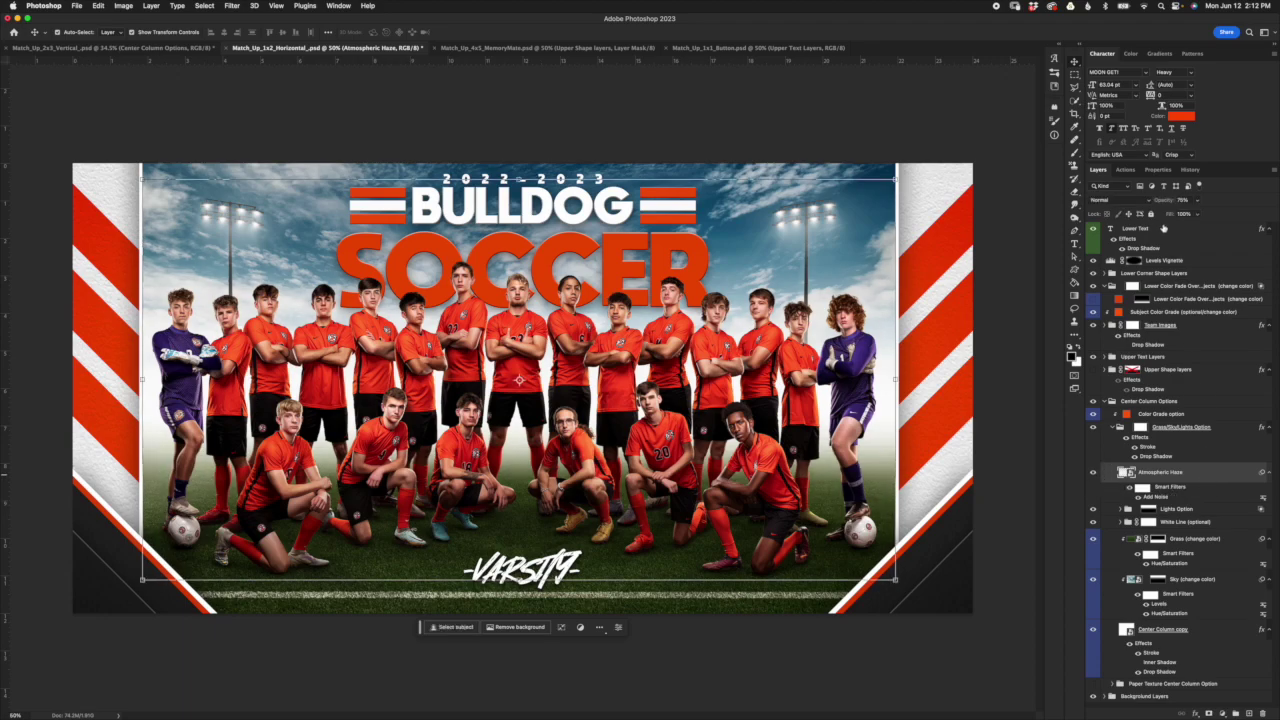
Step: Toggle the stadium lights off and on and look inside the Lights Option group
click(1208, 509)
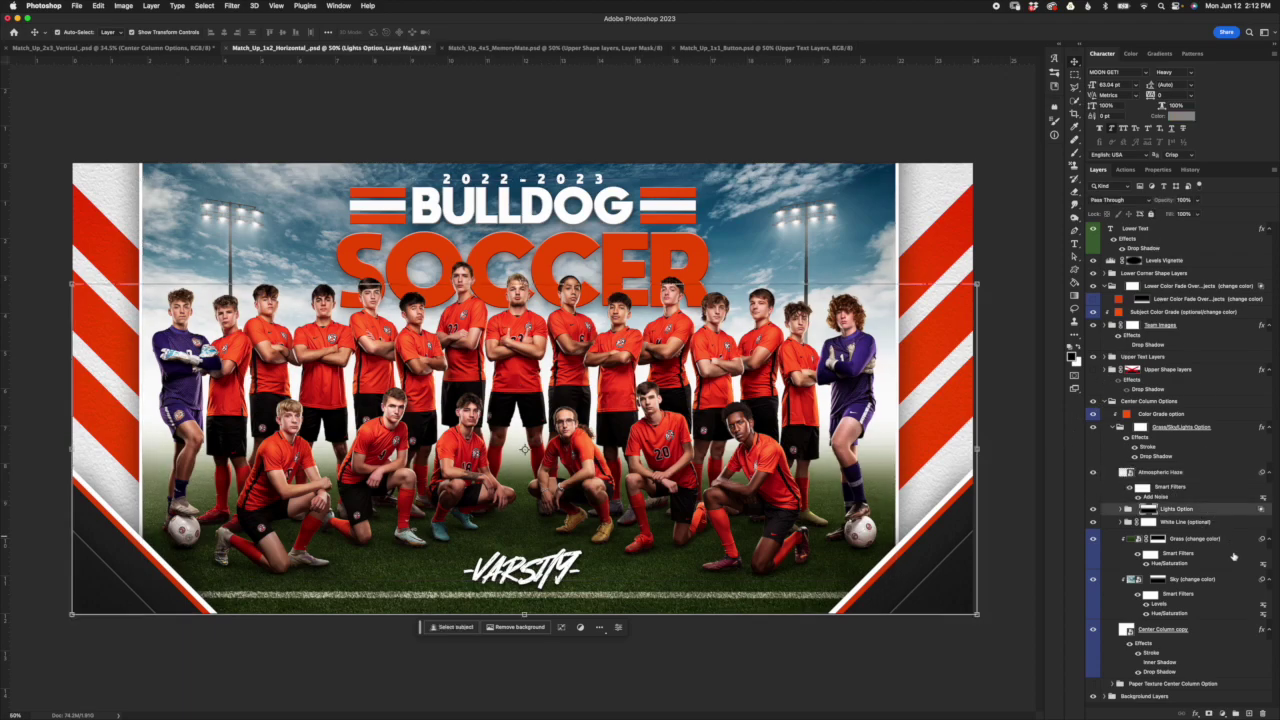
click(1093, 511)
click(1093, 511)
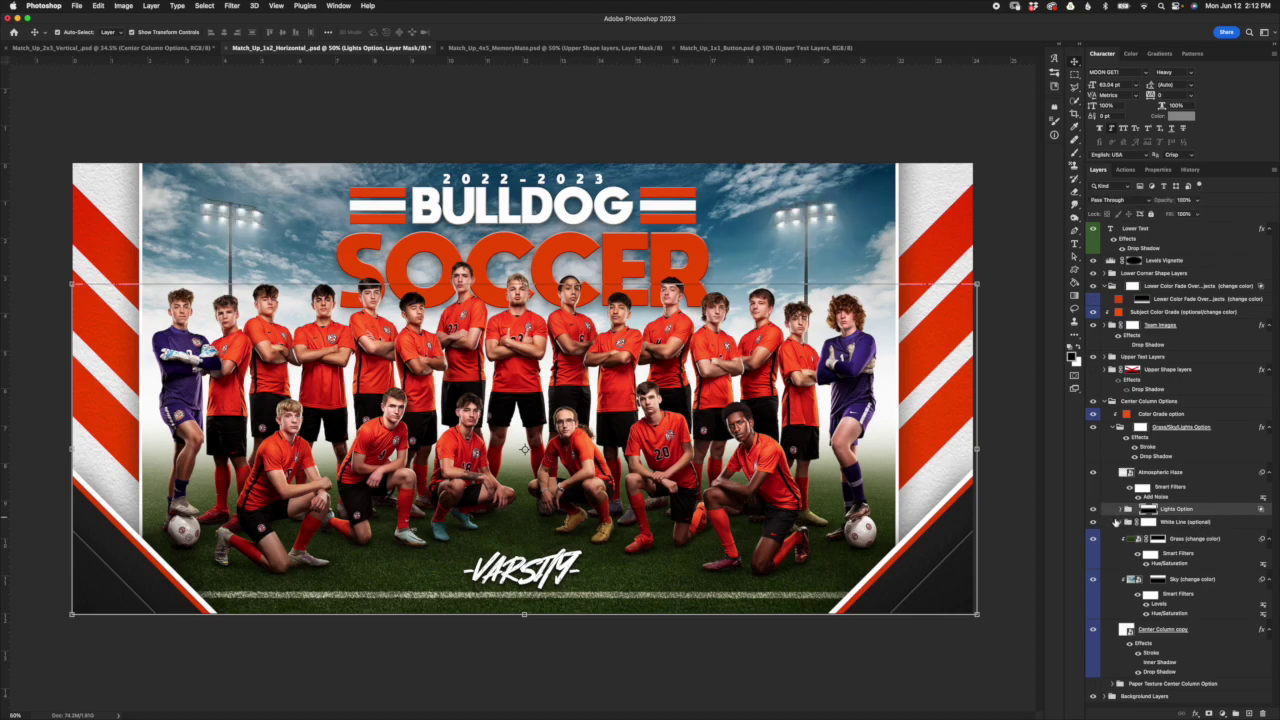
click(1120, 509)
click(1180, 523)
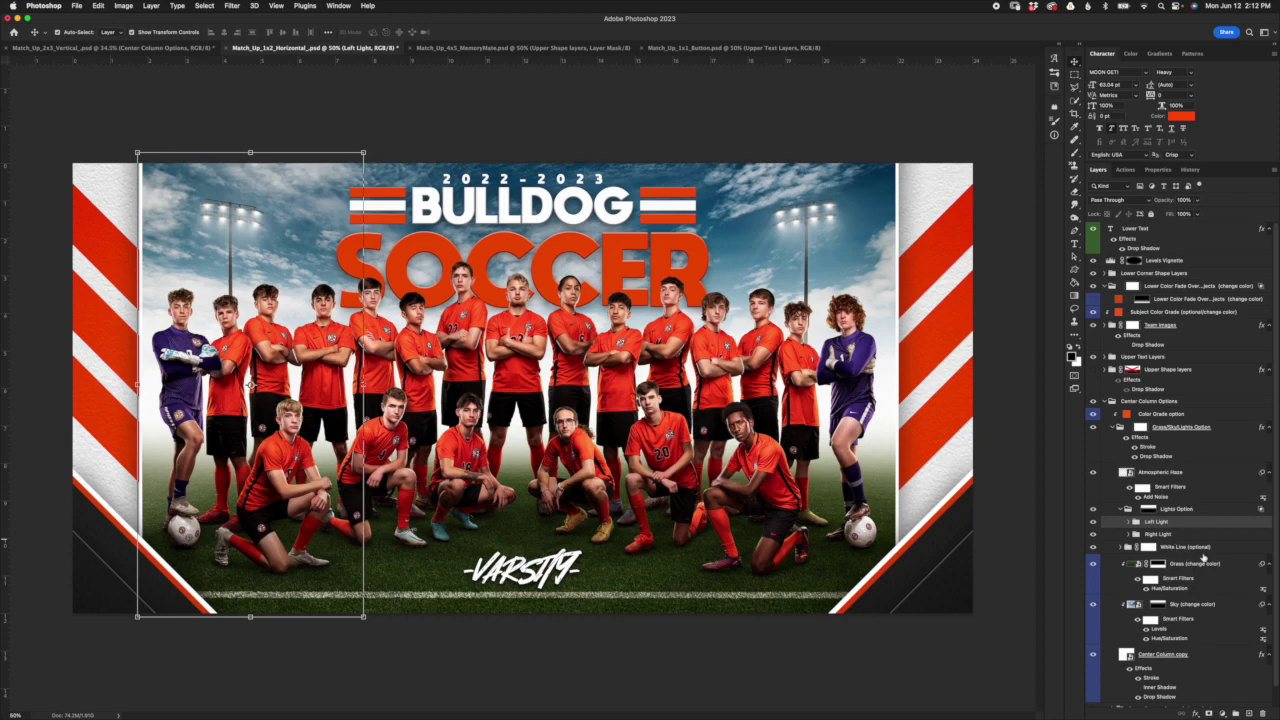
click(1125, 509)
Step: Compare the thin white line and the grass field on and off, keeping both visible
click(1147, 522)
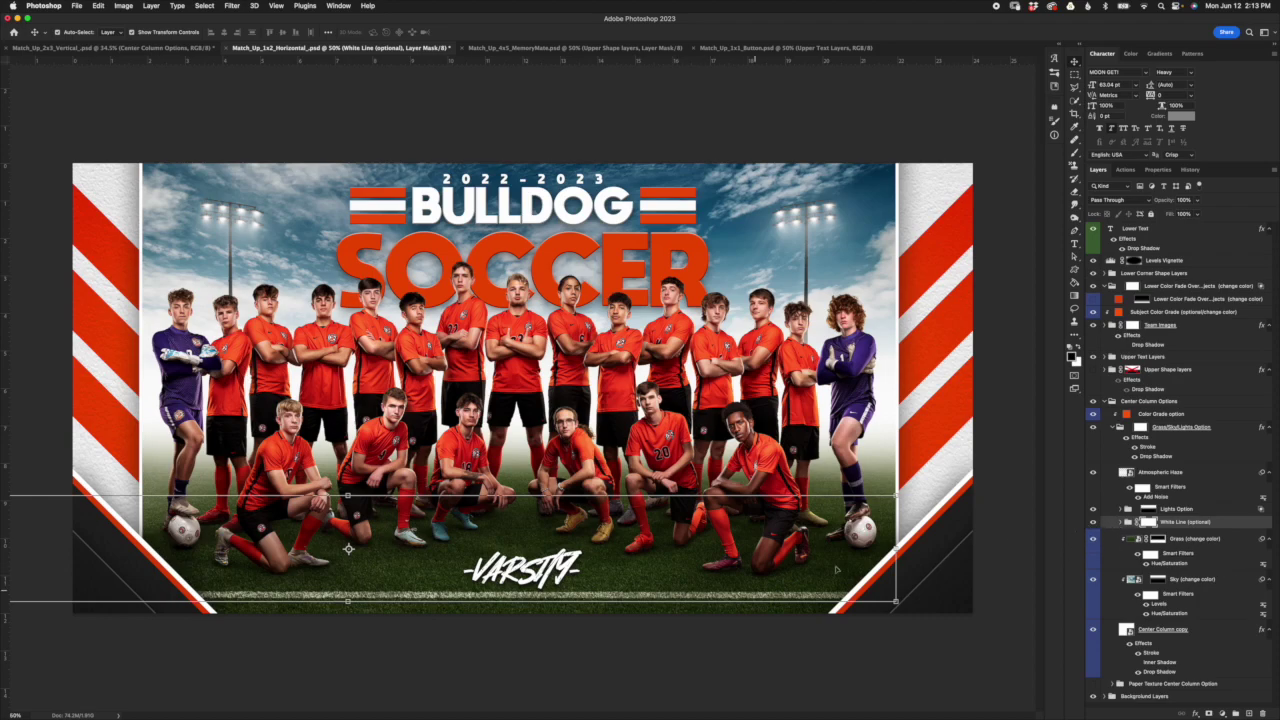
click(1093, 523)
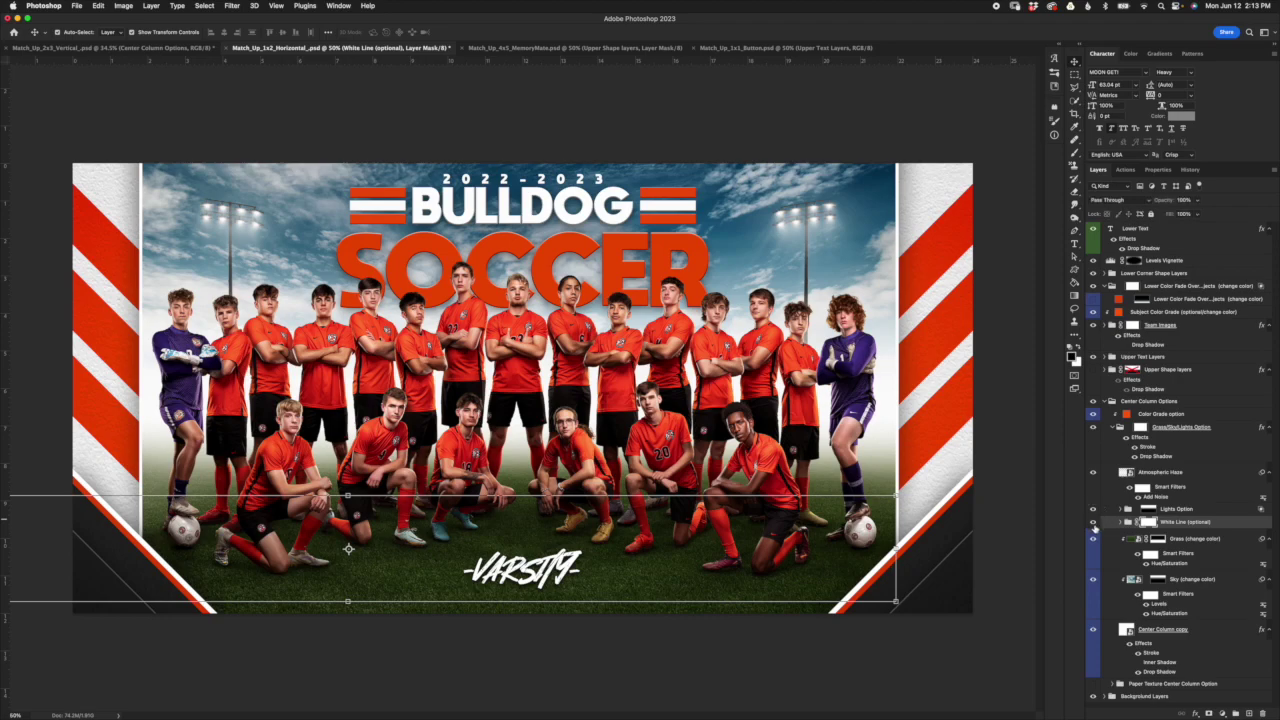
click(1093, 523)
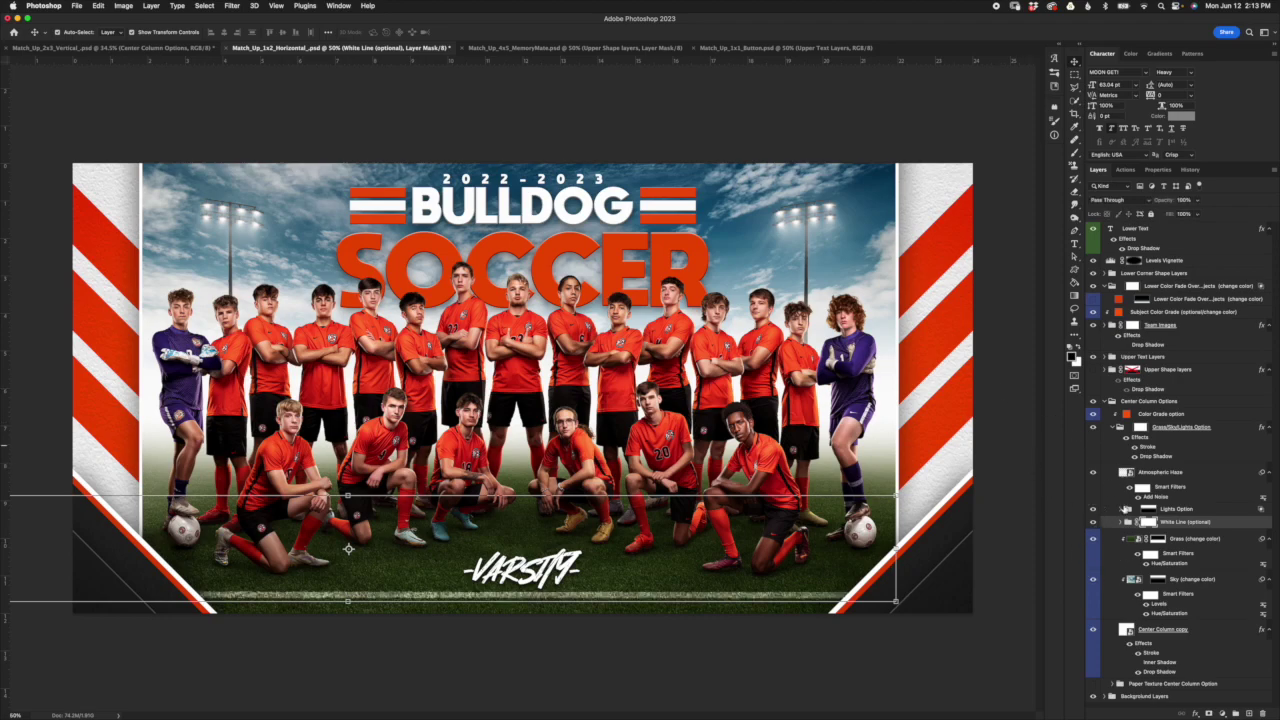
click(1178, 563)
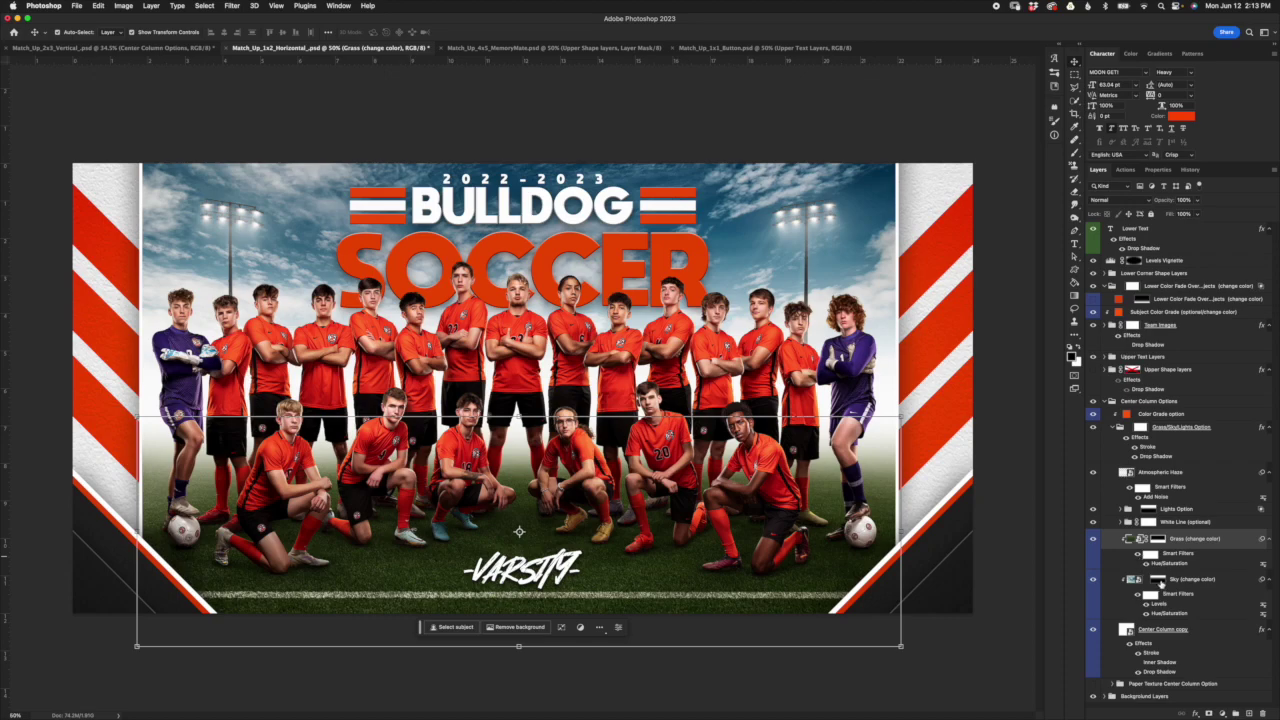
click(1133, 582)
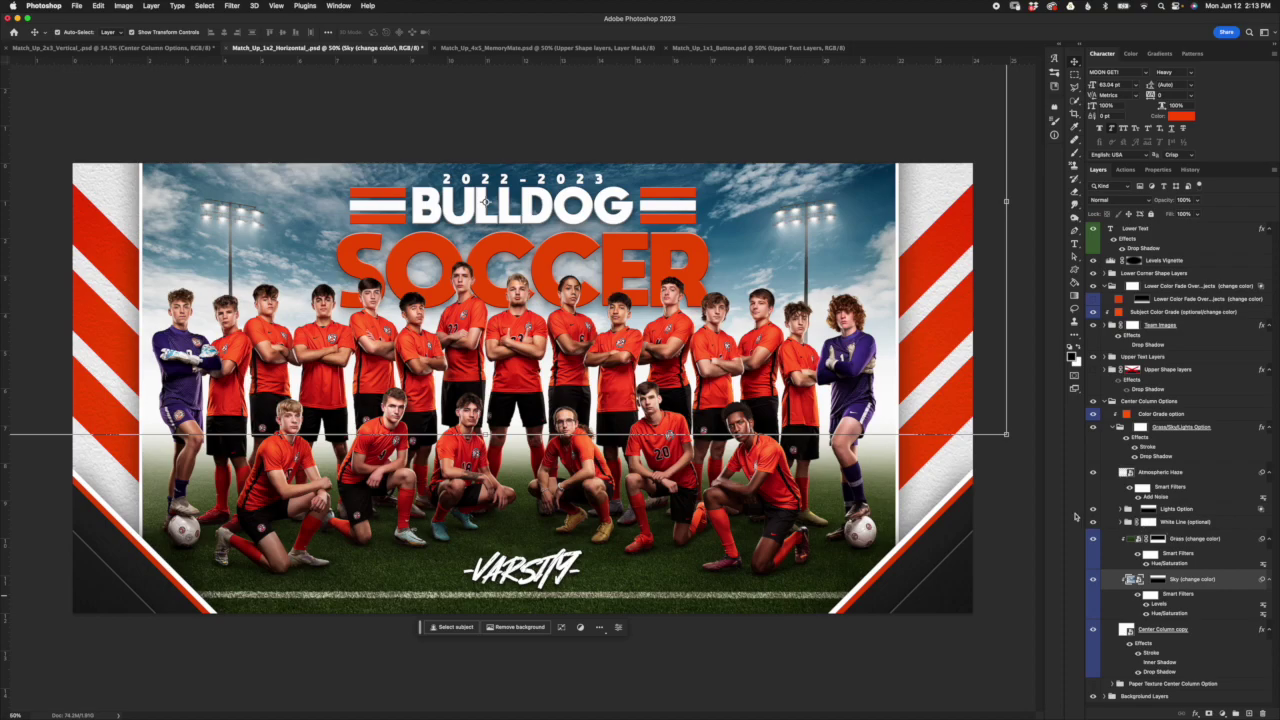
click(1092, 540)
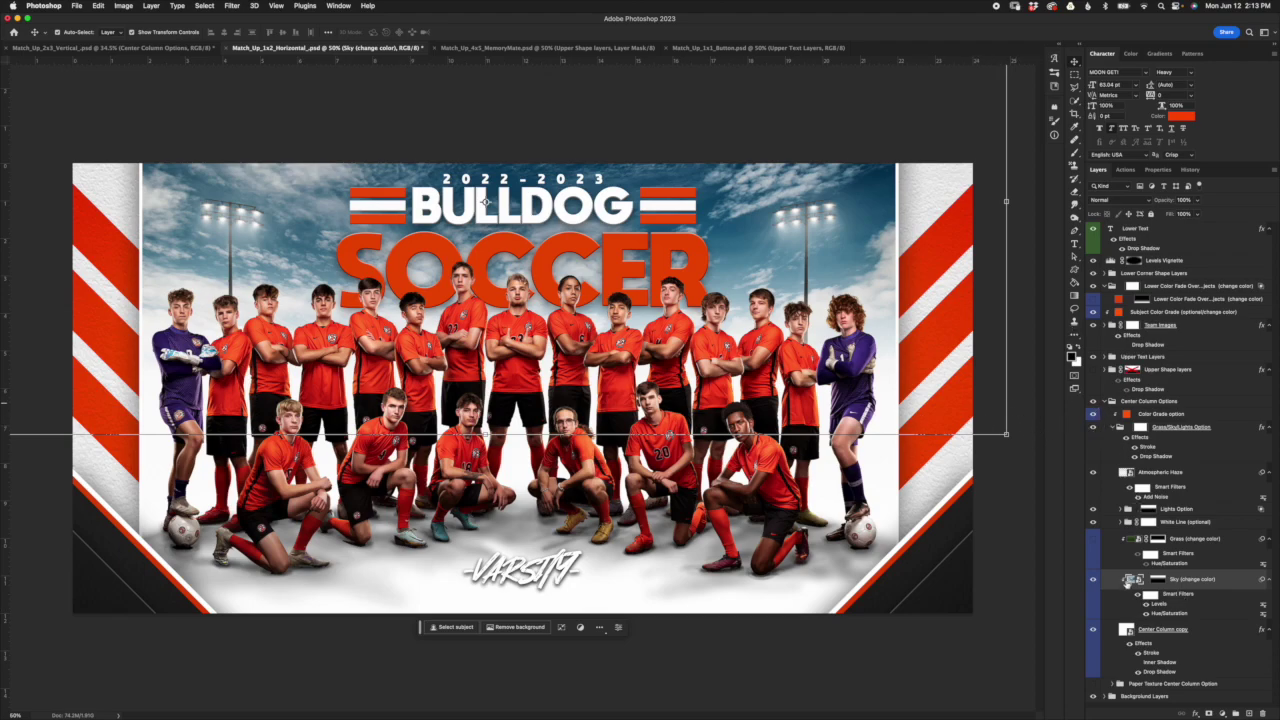
click(1093, 539)
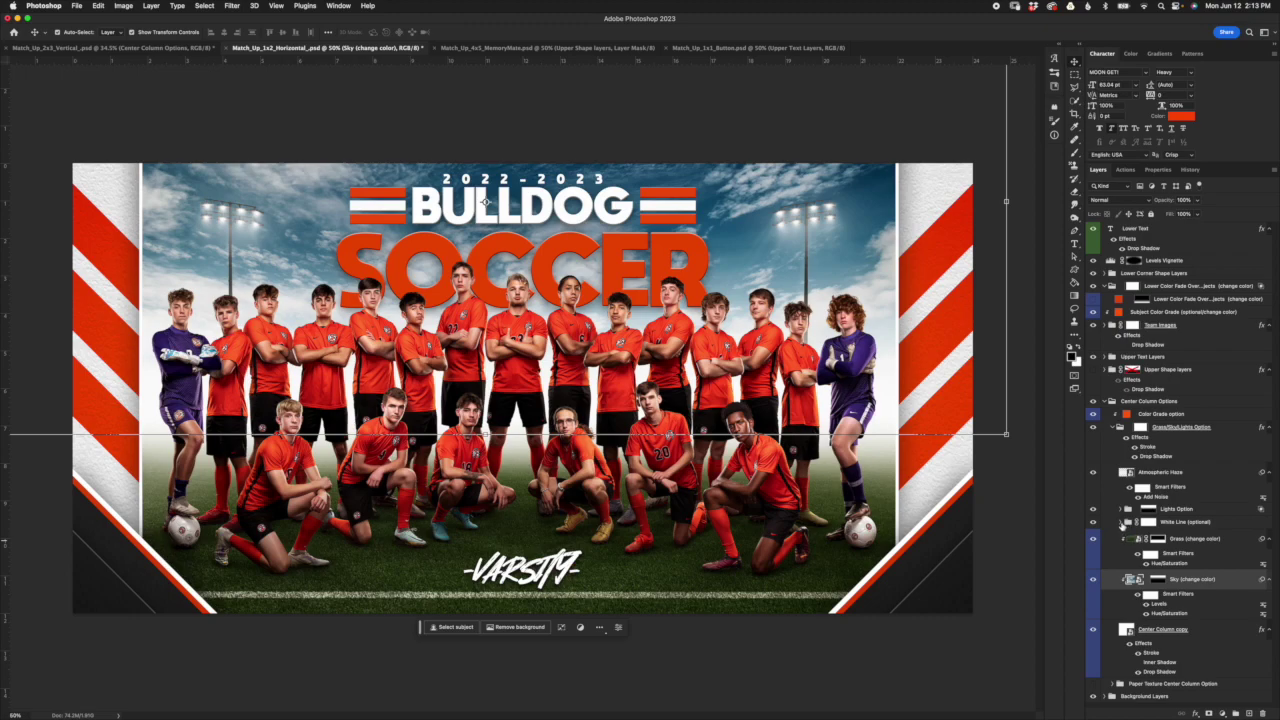
Step: Expand and fold White Line (optional), then collapse the Grass/Sky/Lights Option group
click(1122, 524)
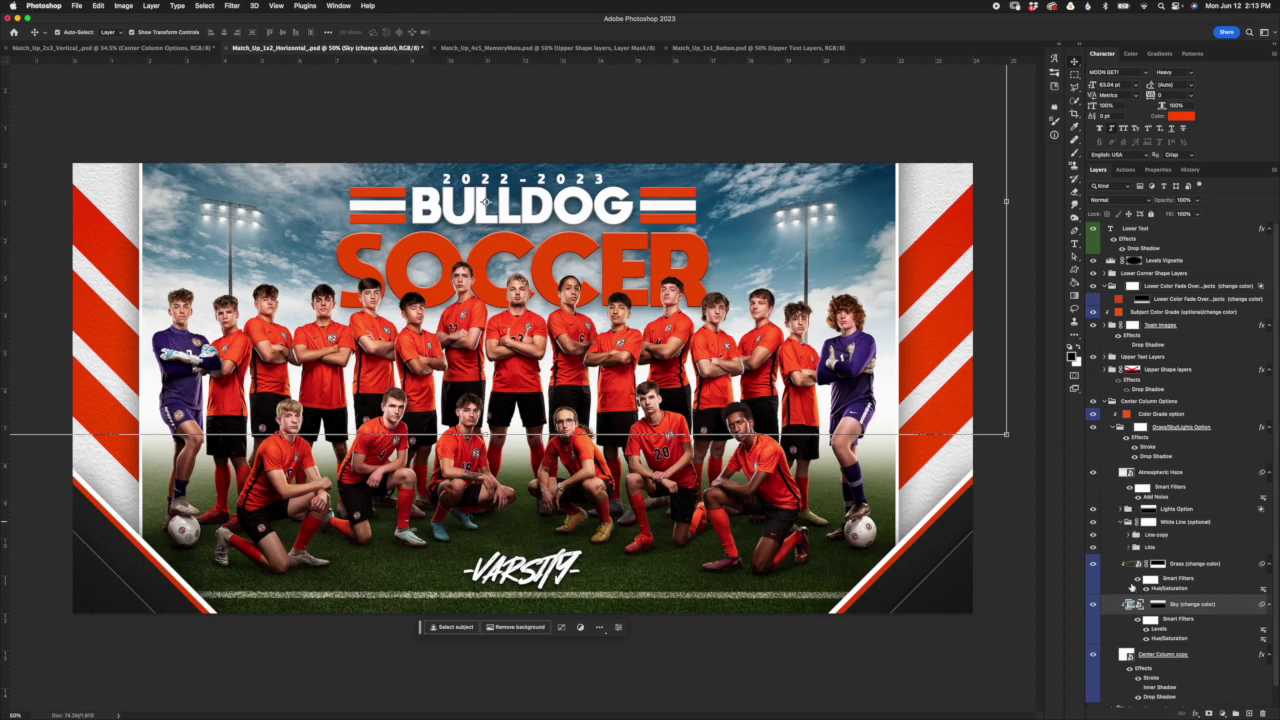
click(1119, 523)
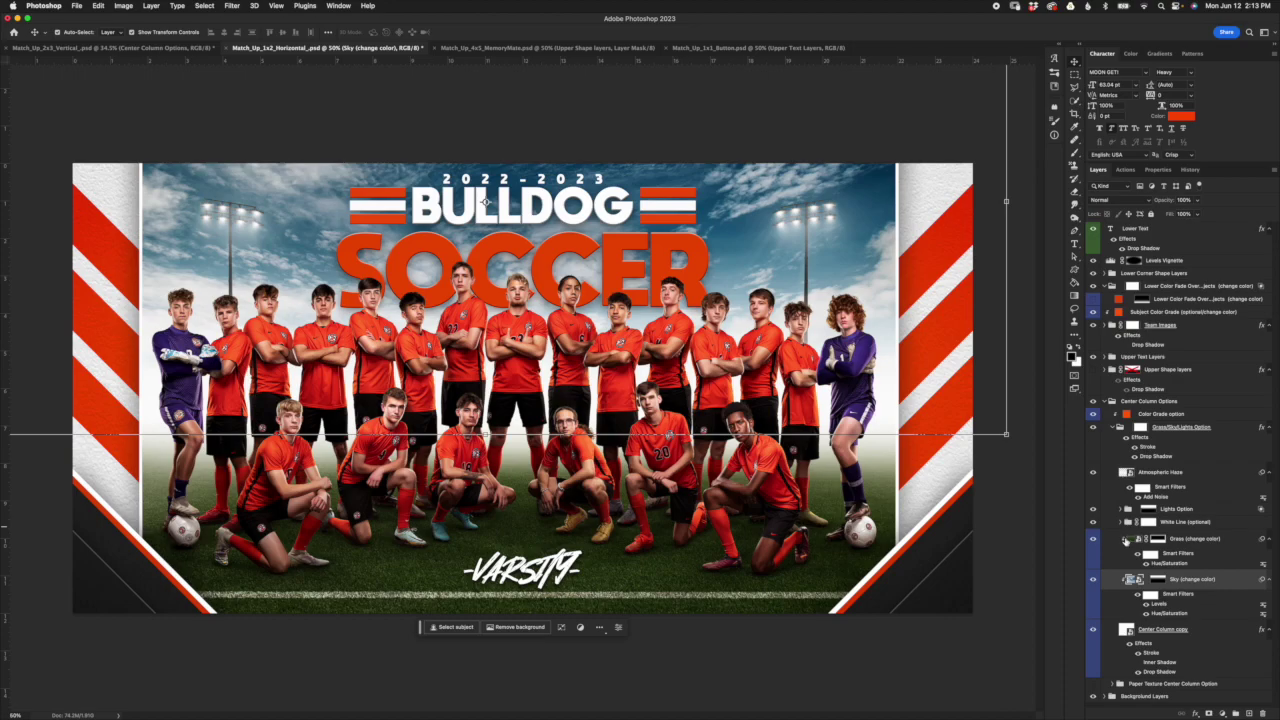
click(1114, 430)
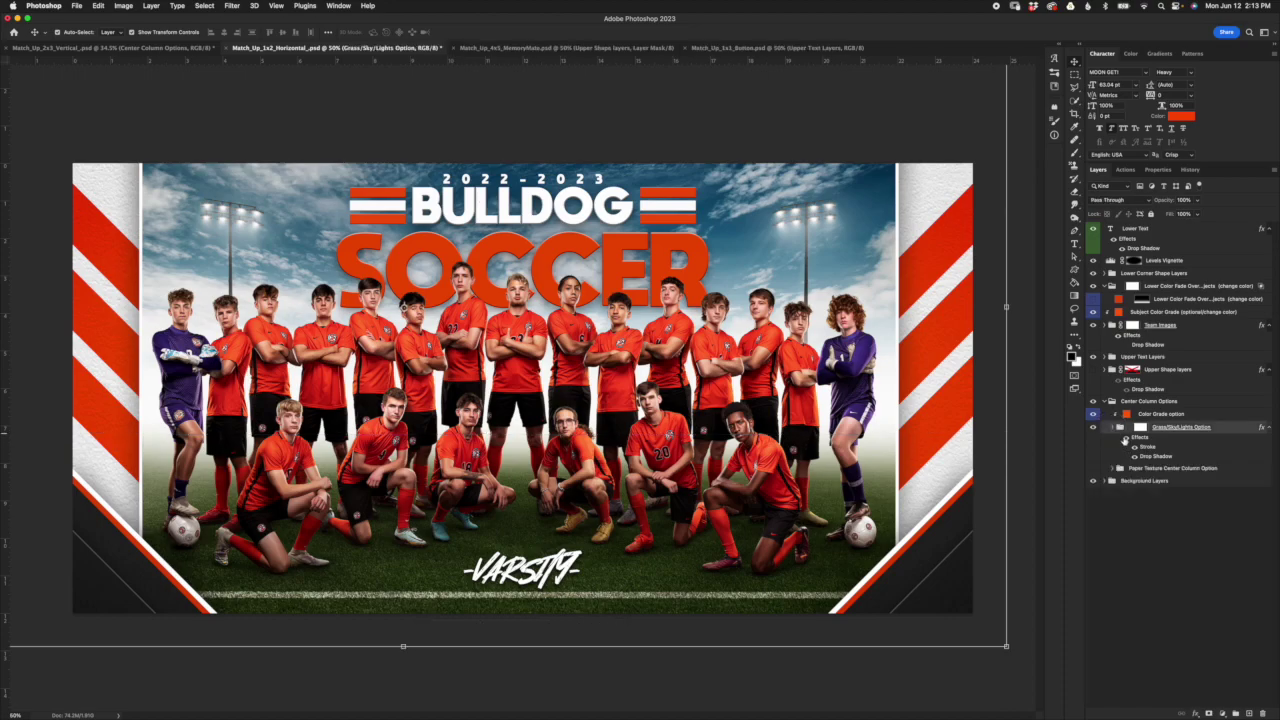
Step: Hide the Grass/Sky/Lights Option group, then review and collapse the Paper Texture Center Column Option group
click(1093, 427)
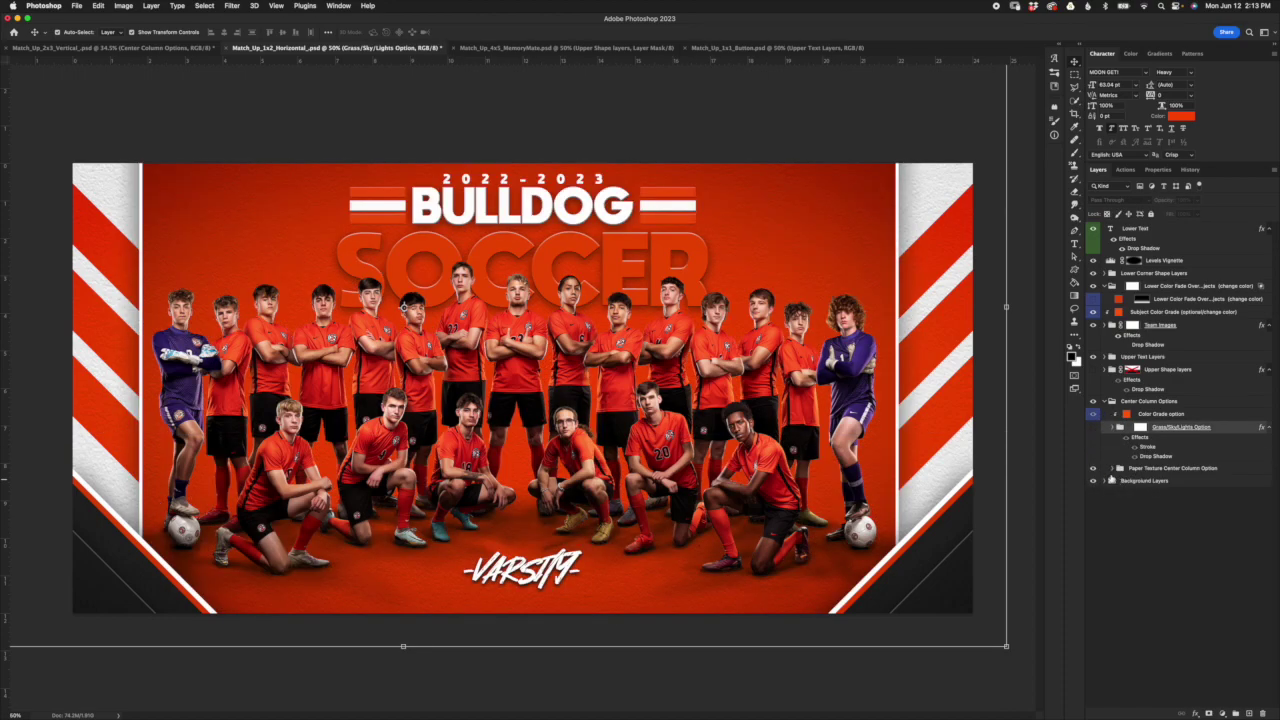
click(1113, 468)
click(1177, 483)
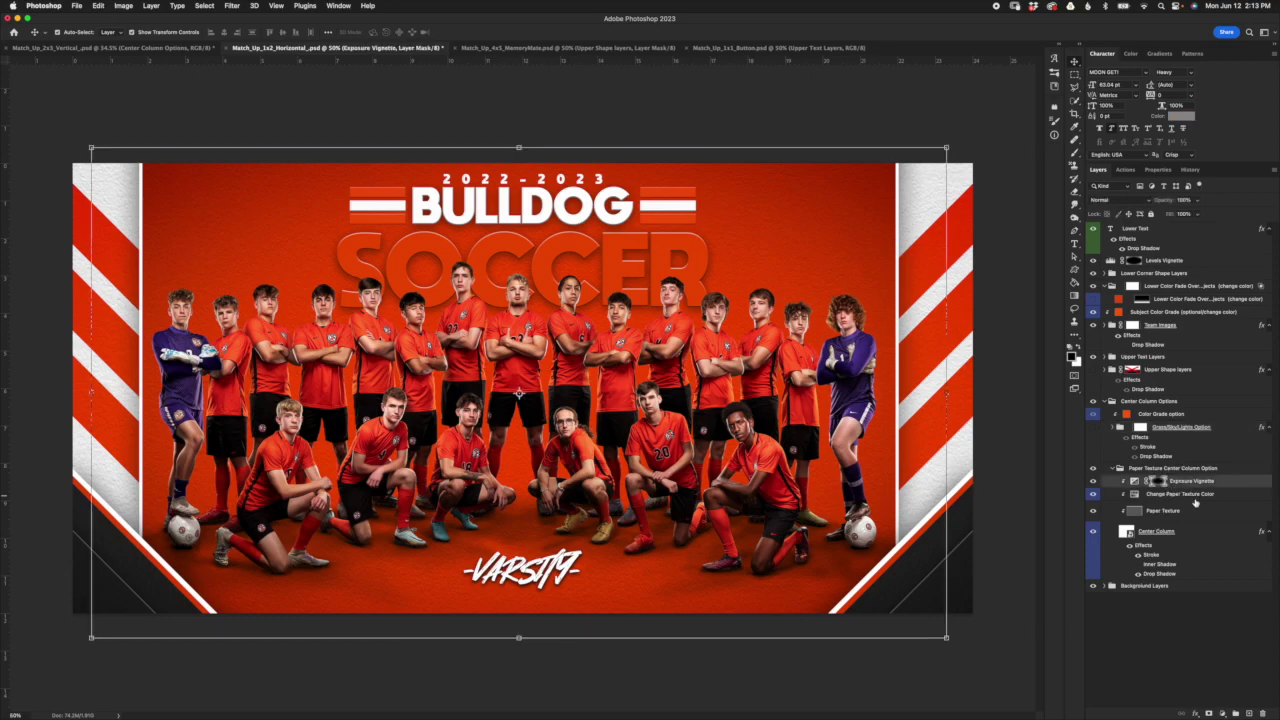
click(1195, 498)
click(1201, 512)
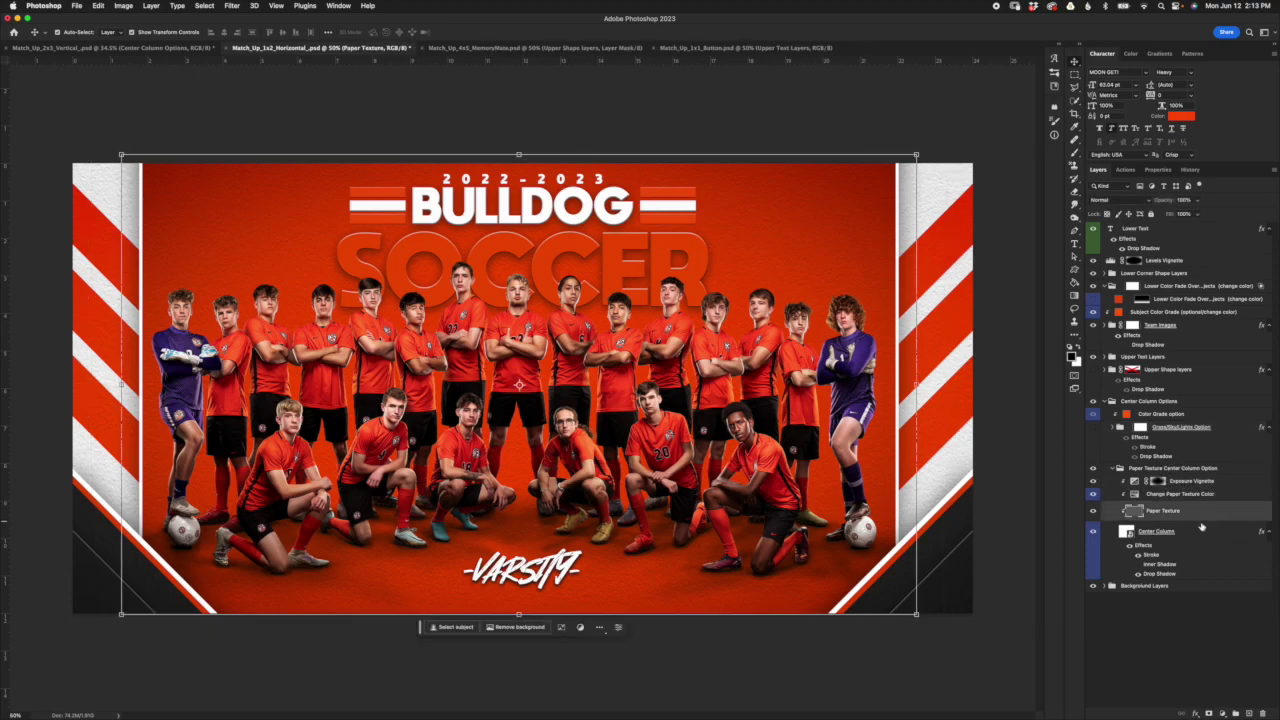
click(1180, 533)
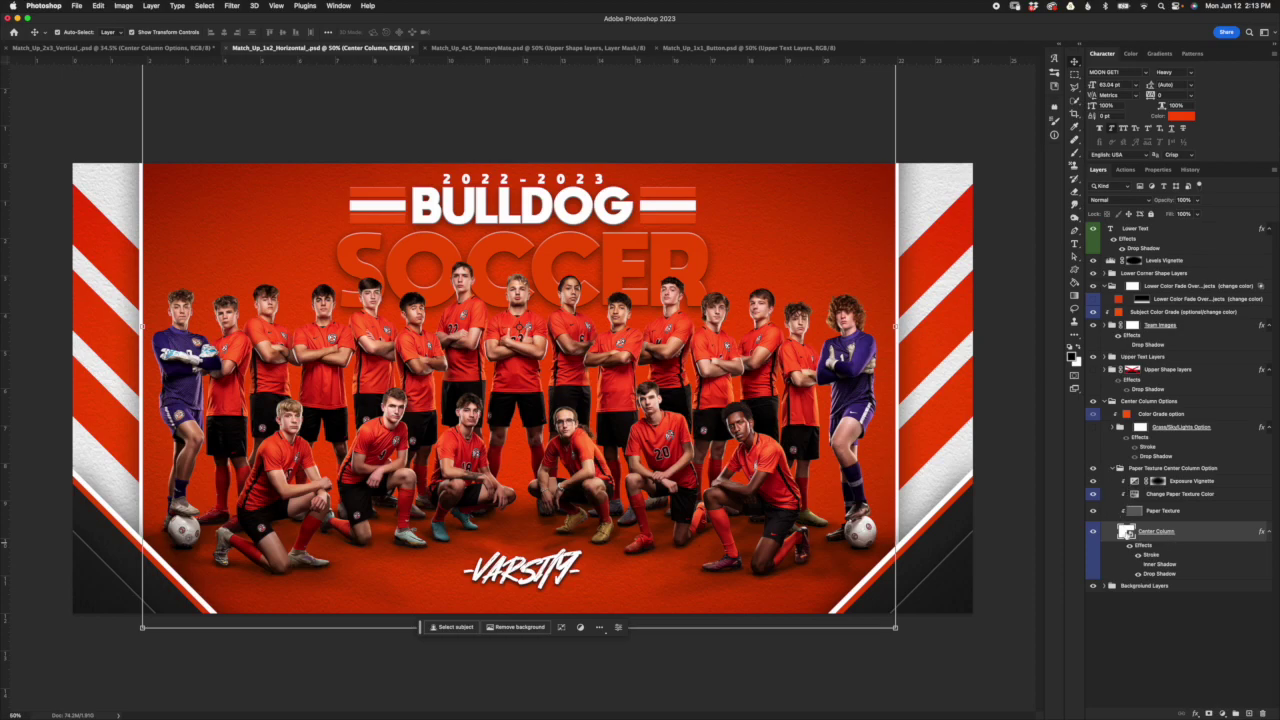
click(1115, 471)
click(1113, 469)
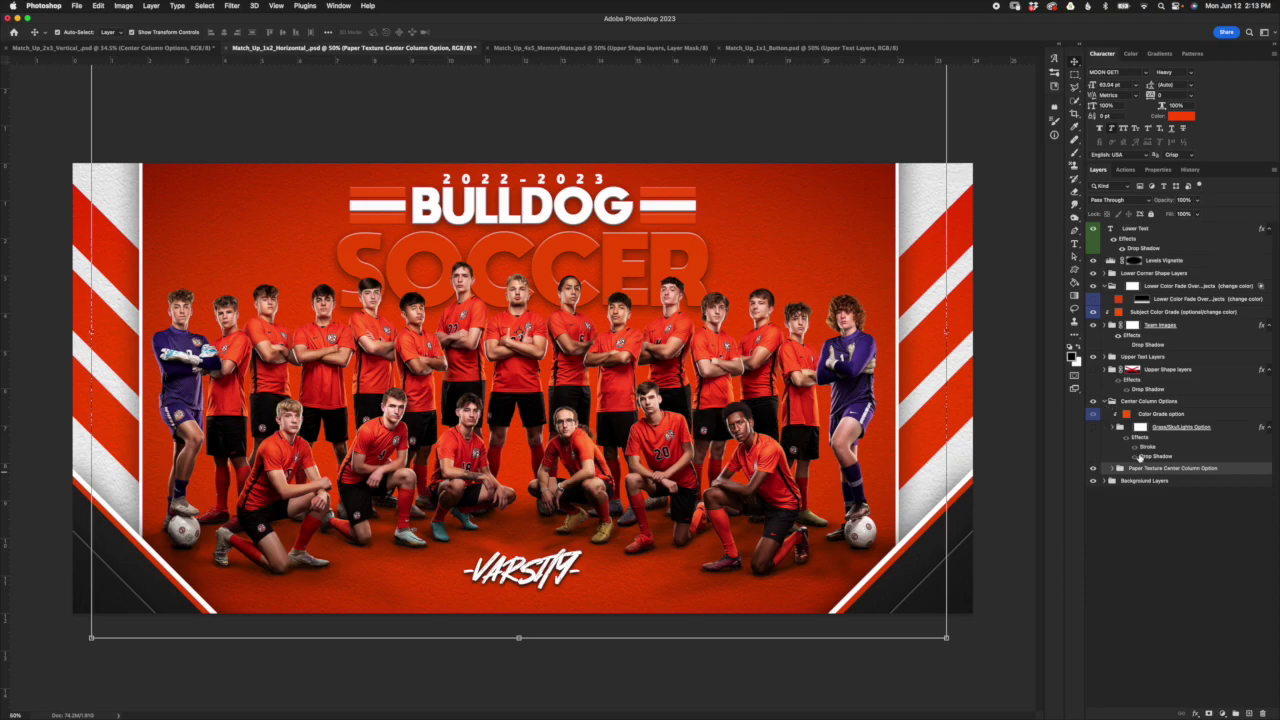
Step: Expand Team Images, select Sample Team, and hide the lower colour fade over the subjects
click(1175, 330)
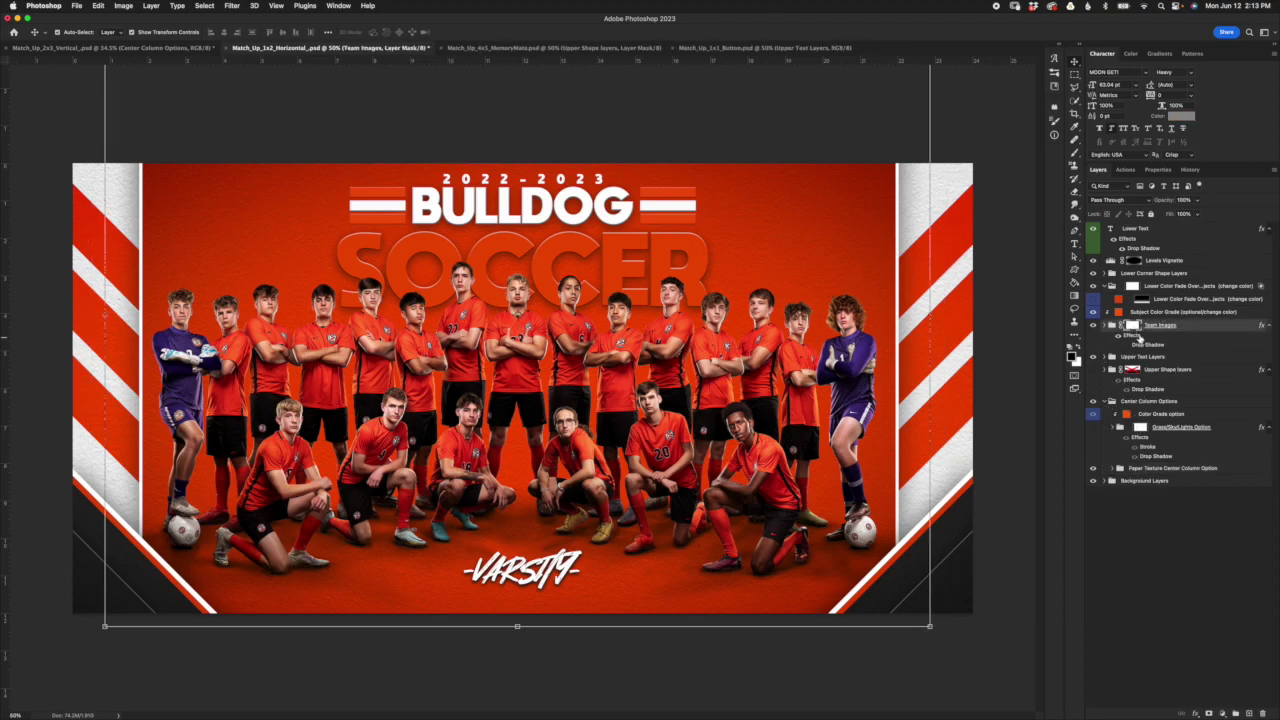
click(1105, 325)
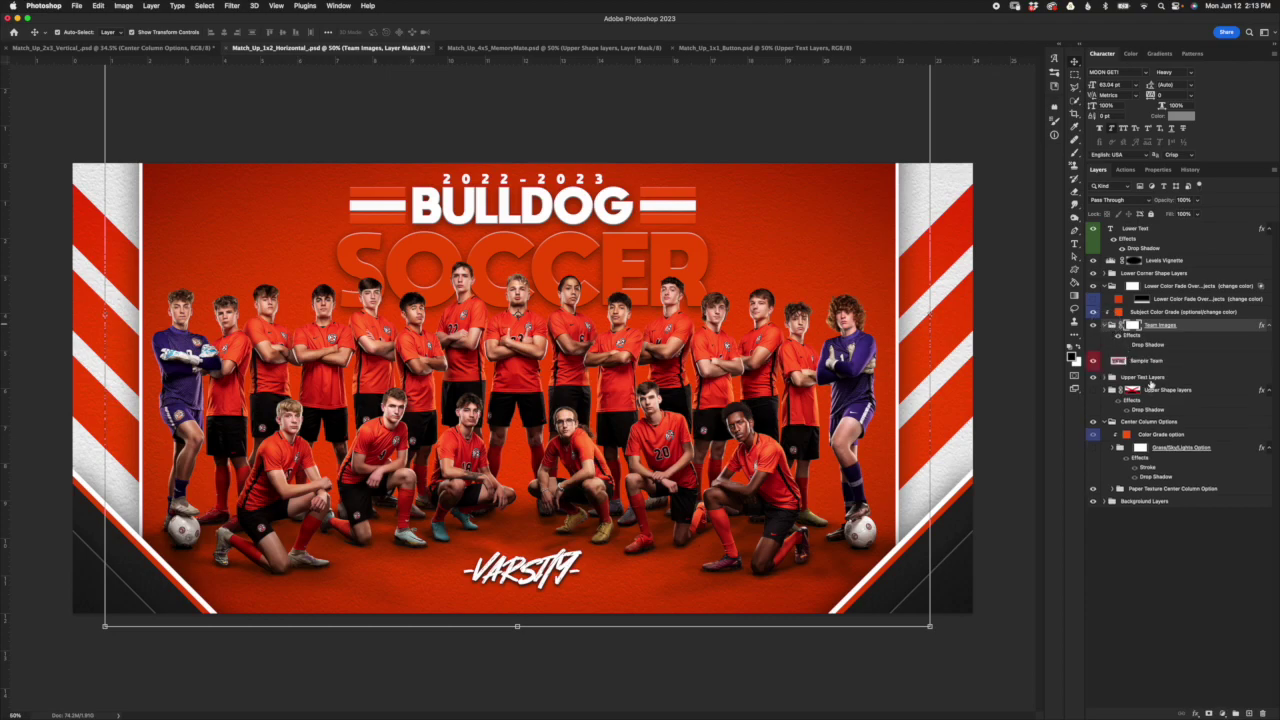
click(1148, 362)
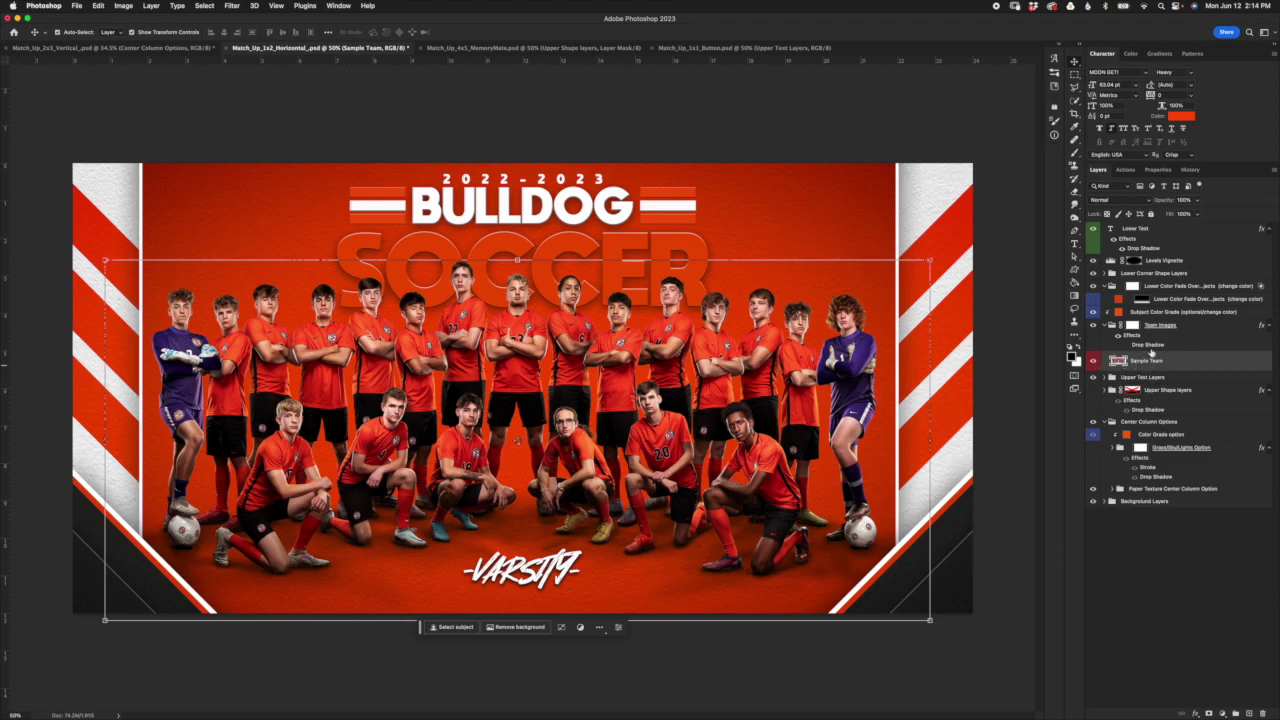
drag(1121, 305, 1092, 330)
click(1094, 300)
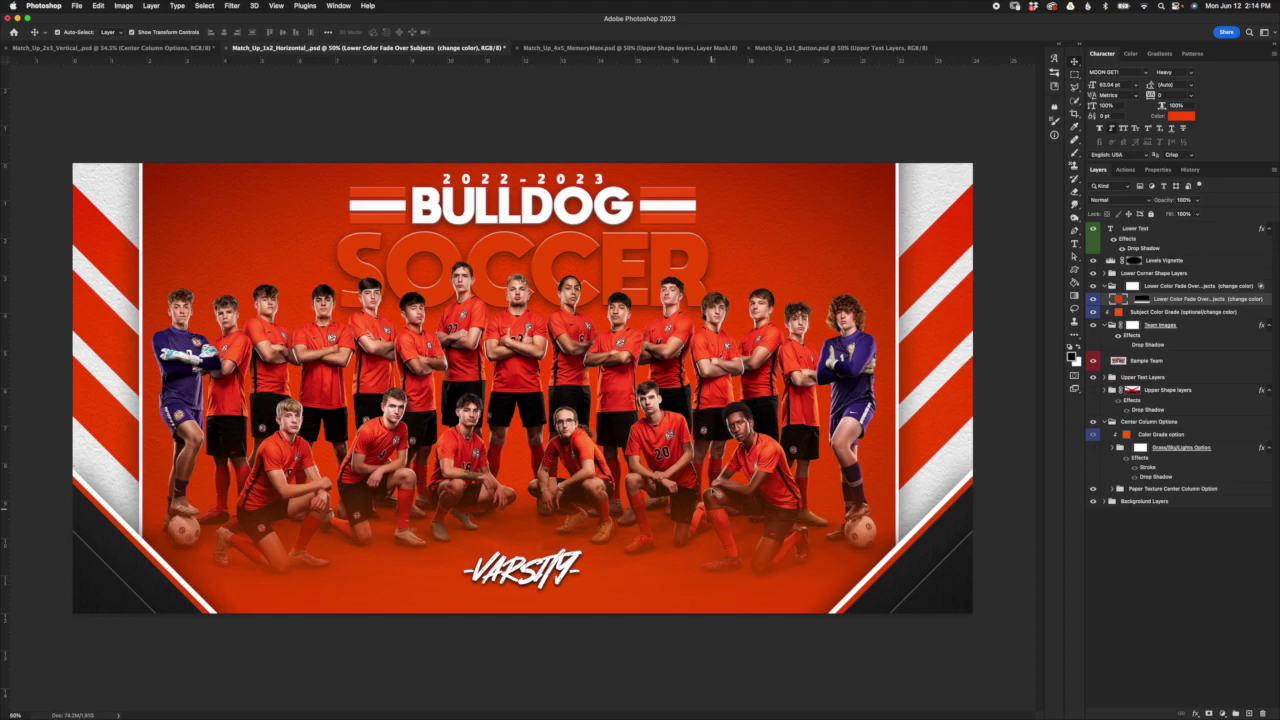
Step: Select the Team Images group, pick the Gradient tool (G), and switch to the Chrome samples
click(1163, 363)
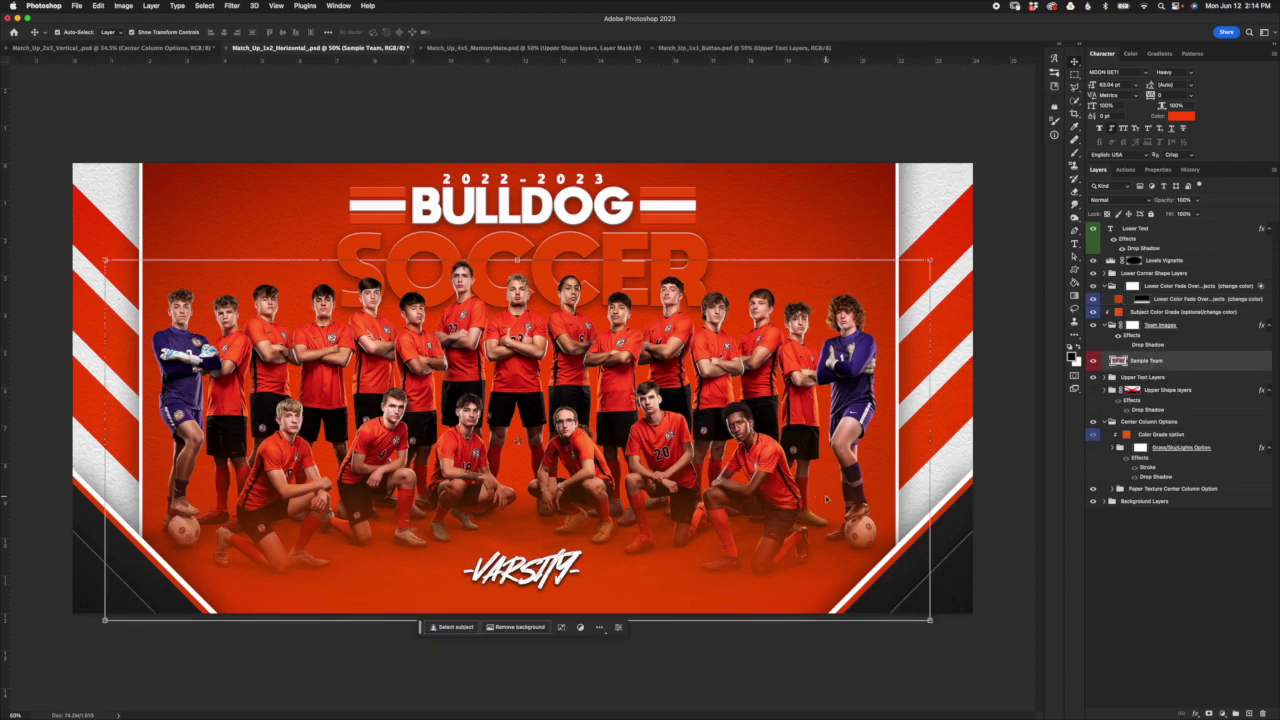
click(1131, 314)
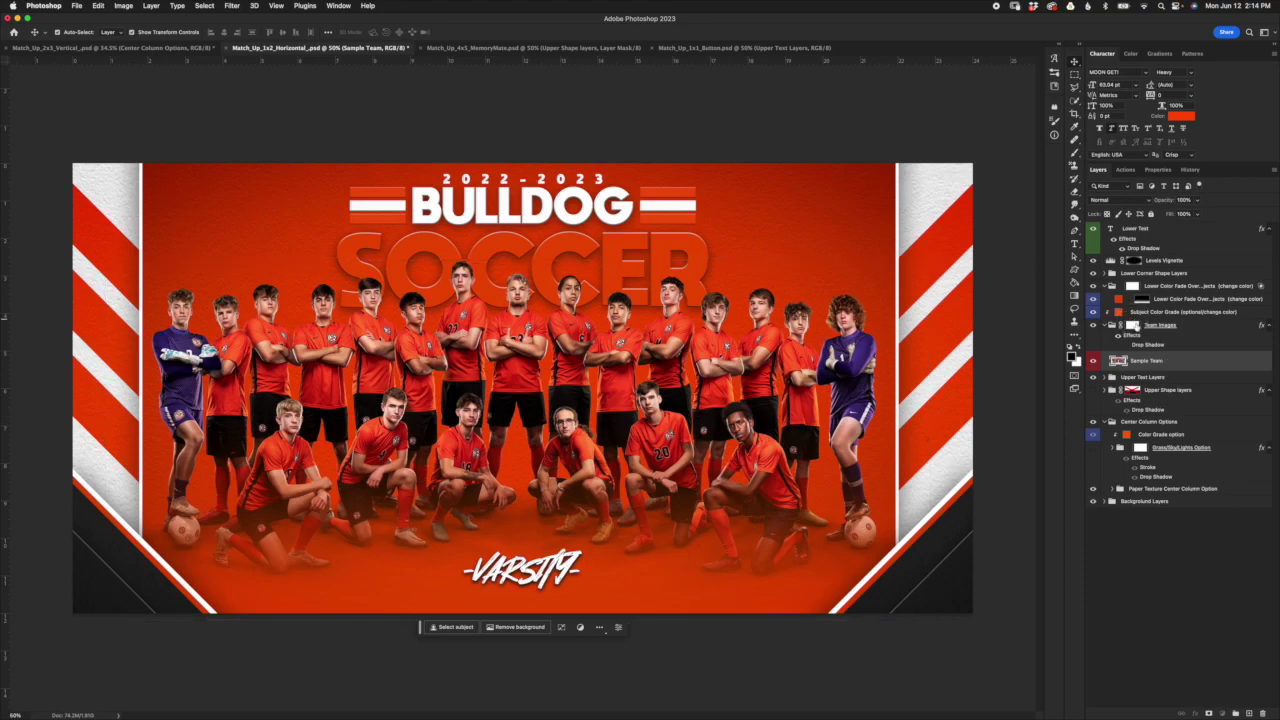
click(1136, 325)
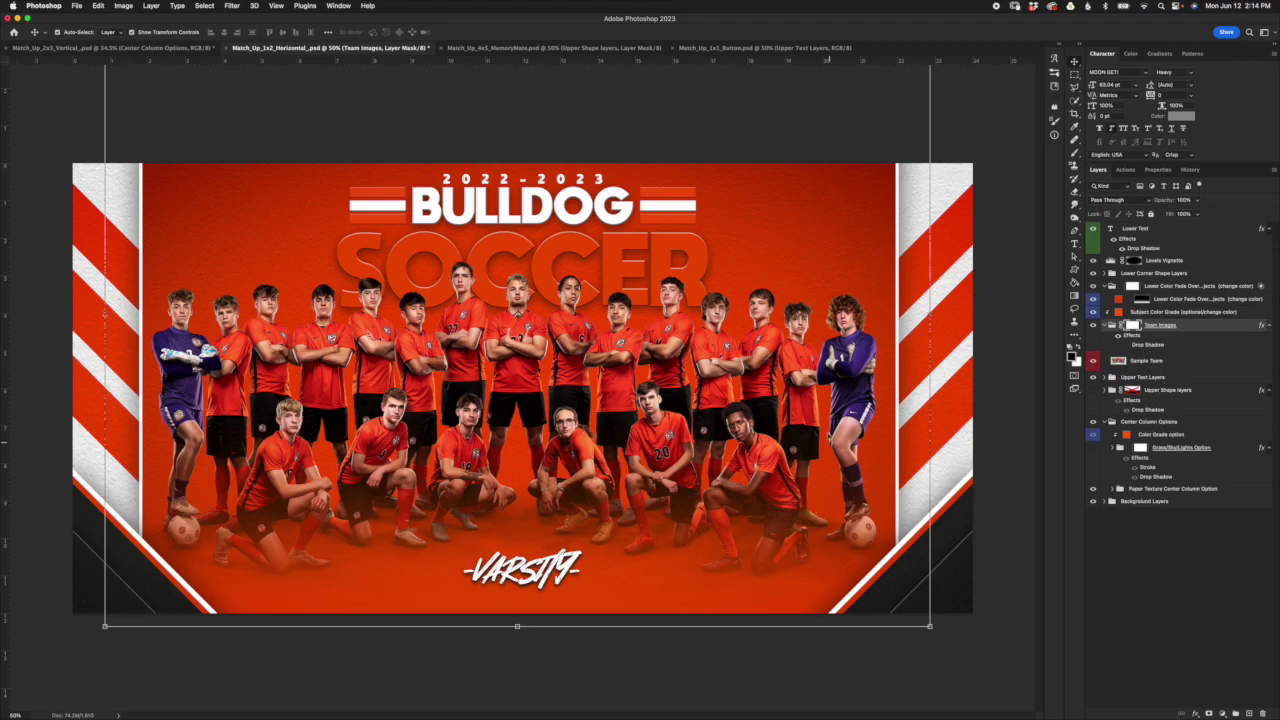
key(g)
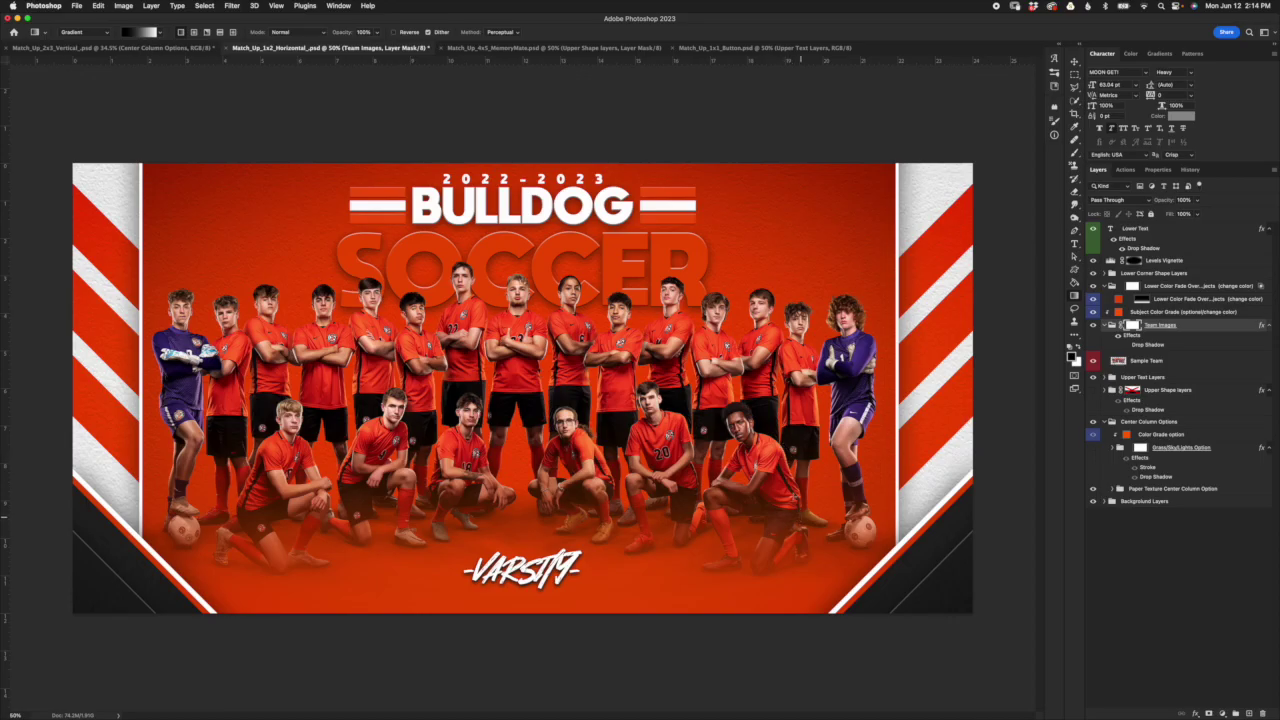
key(super+Tab)
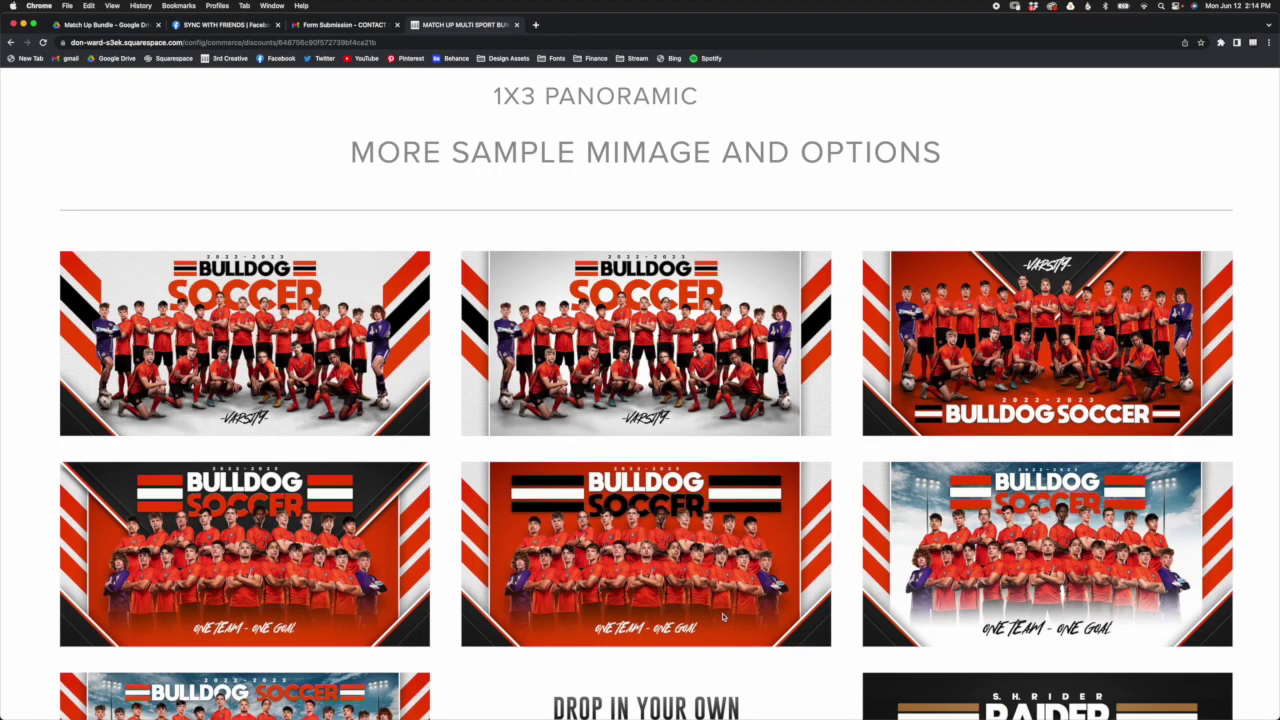
Step: Scroll through the Bulldog Soccer sample poster variations in Chrome, then return to Photoshop
scroll(720, 605, down, 2)
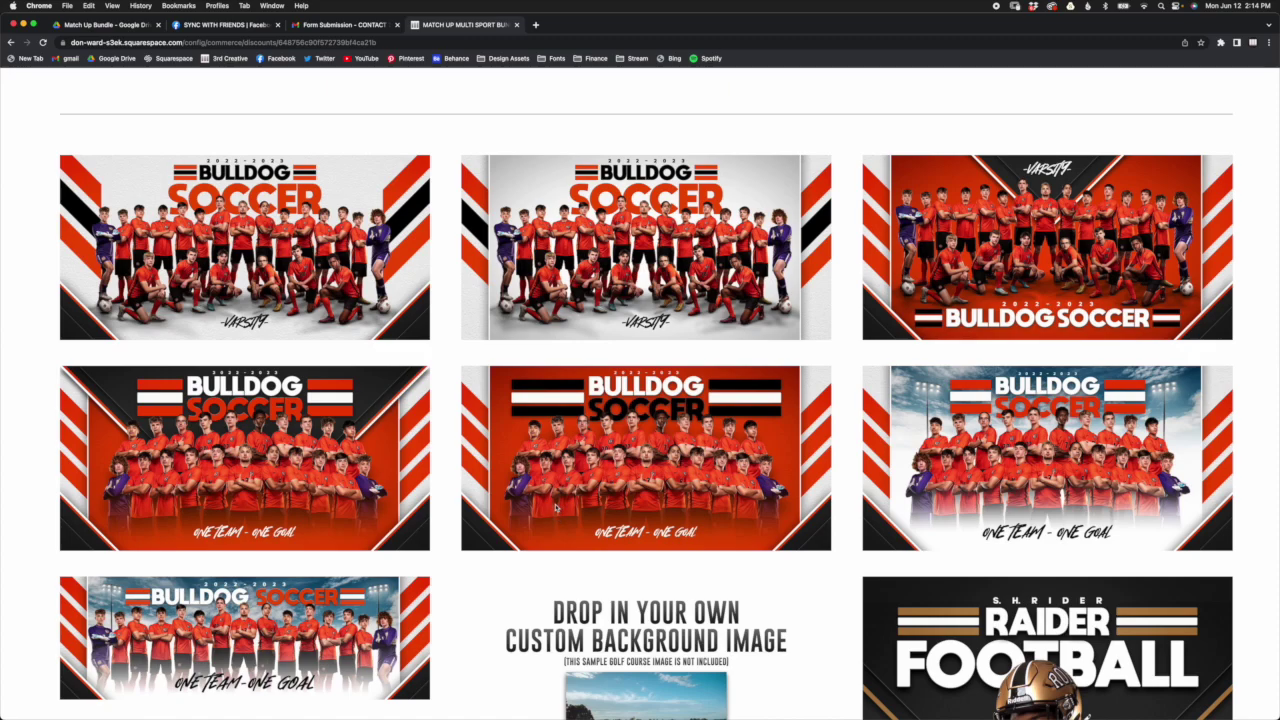
scroll(632, 505, up, 5)
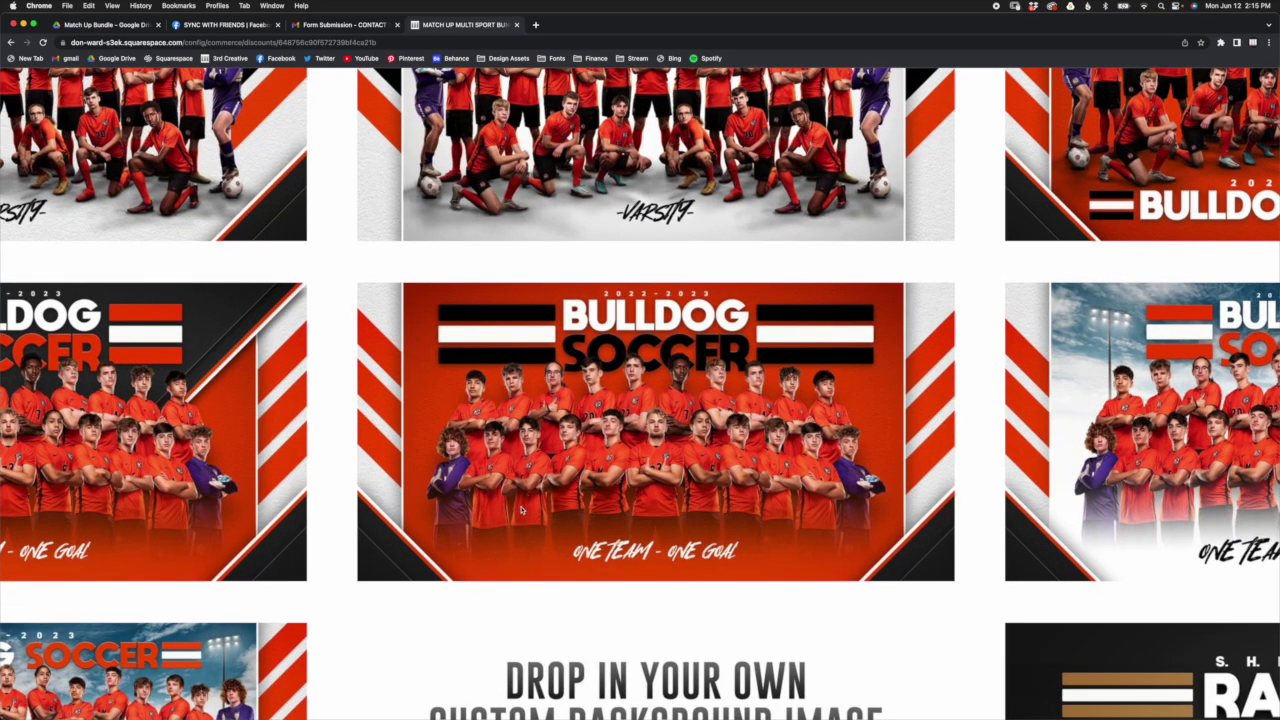
scroll(731, 497, down, 5)
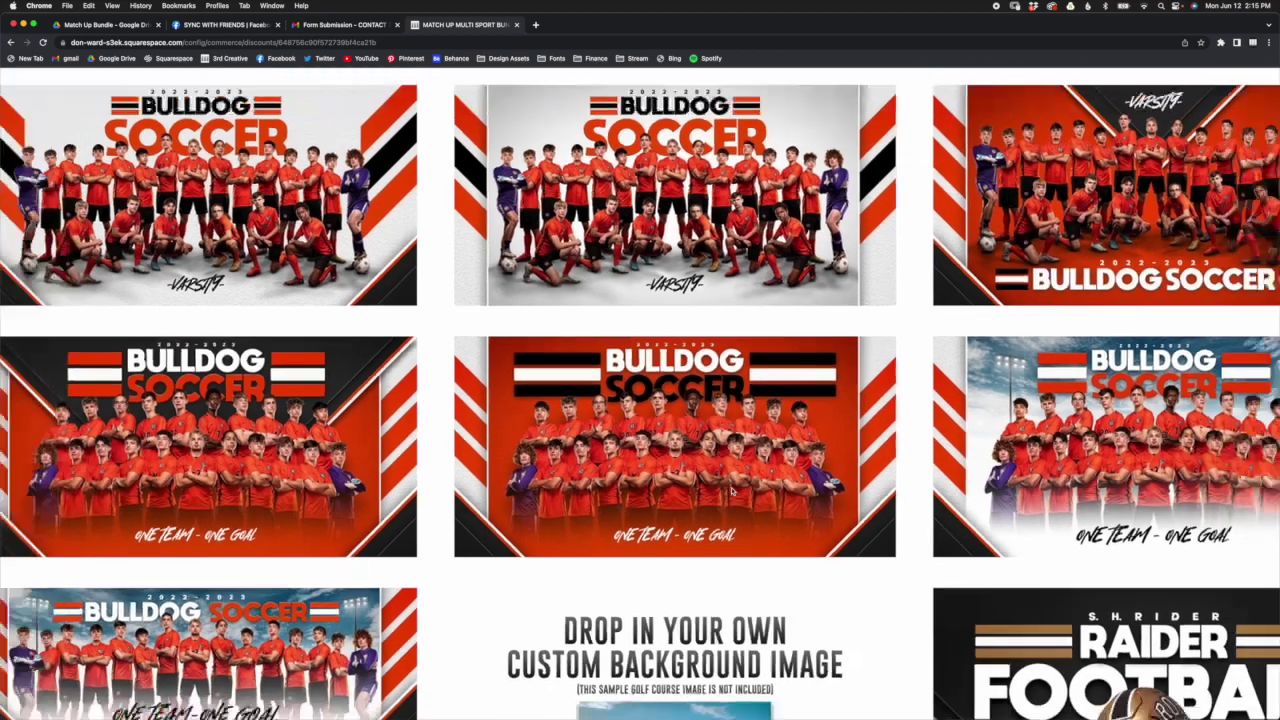
key(super+Tab)
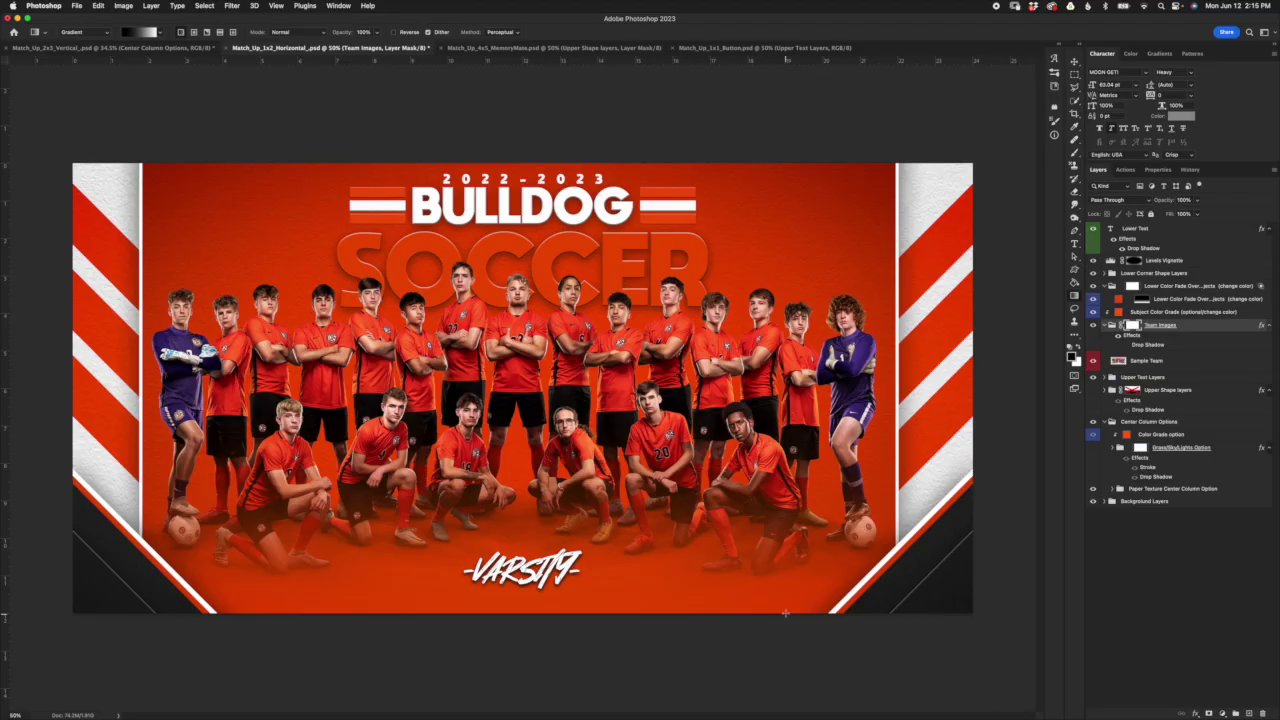
Step: Inspect the Lower Color Fade layers and lower the fade fill's opacity to about 88%
click(1157, 313)
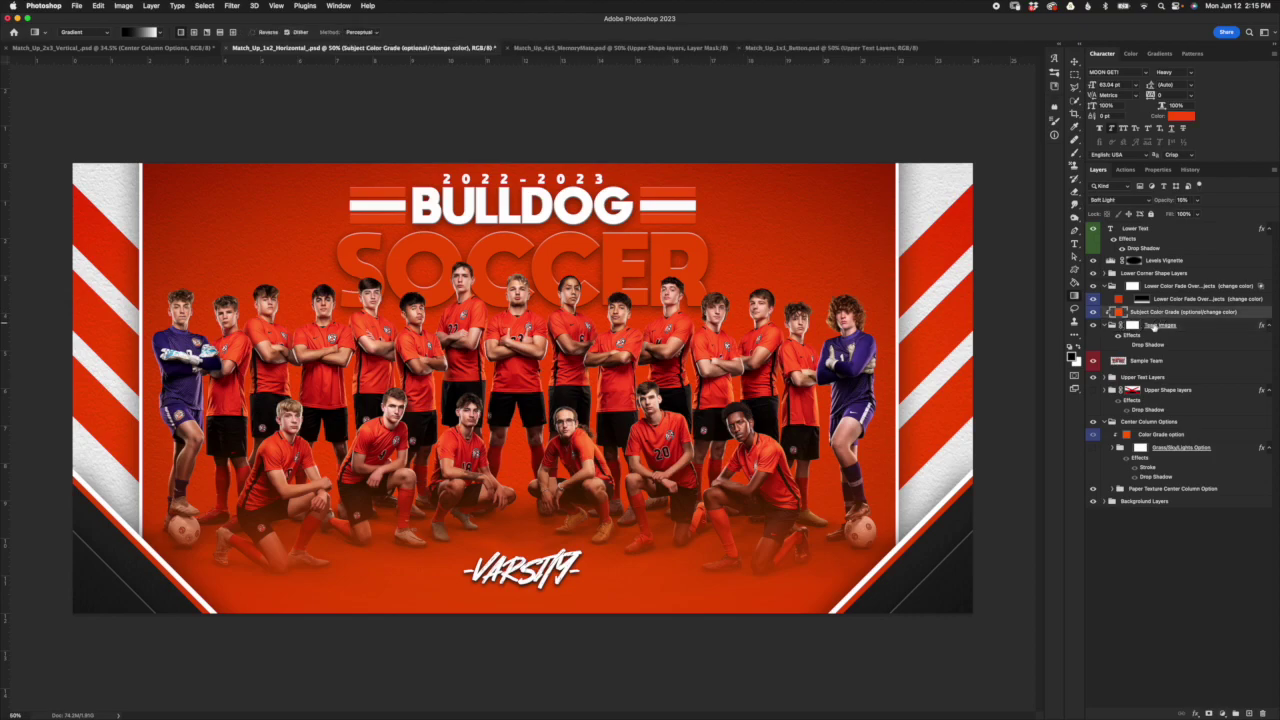
click(1132, 286)
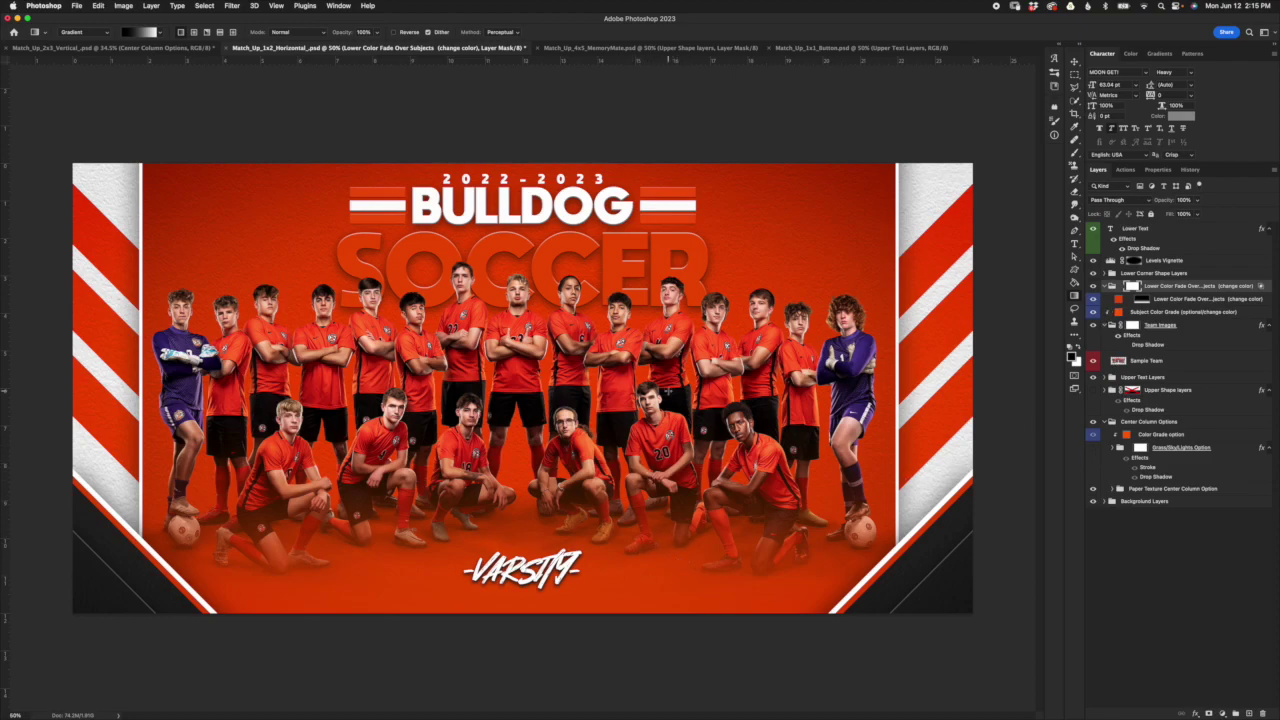
click(1120, 301)
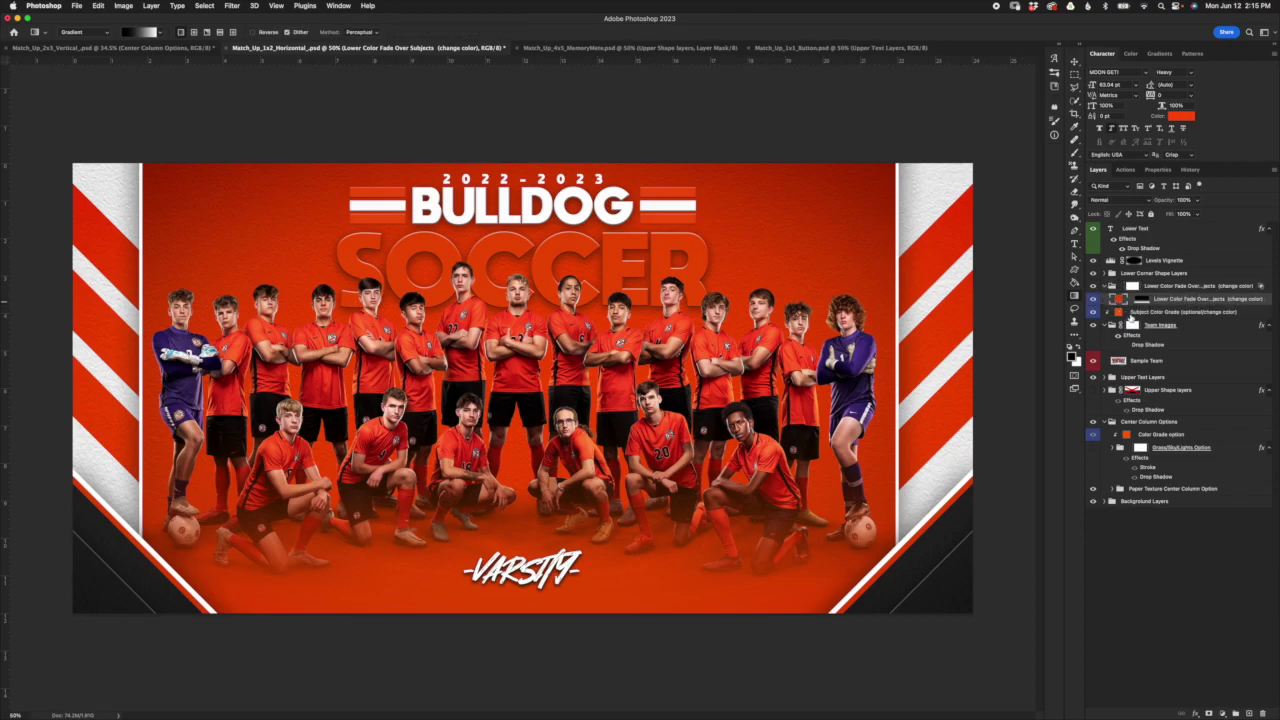
mouse_move(1160, 200)
mouse_down()
mouse_move(1135, 200)
mouse_move(1178, 200)
mouse_up()
click(1142, 299)
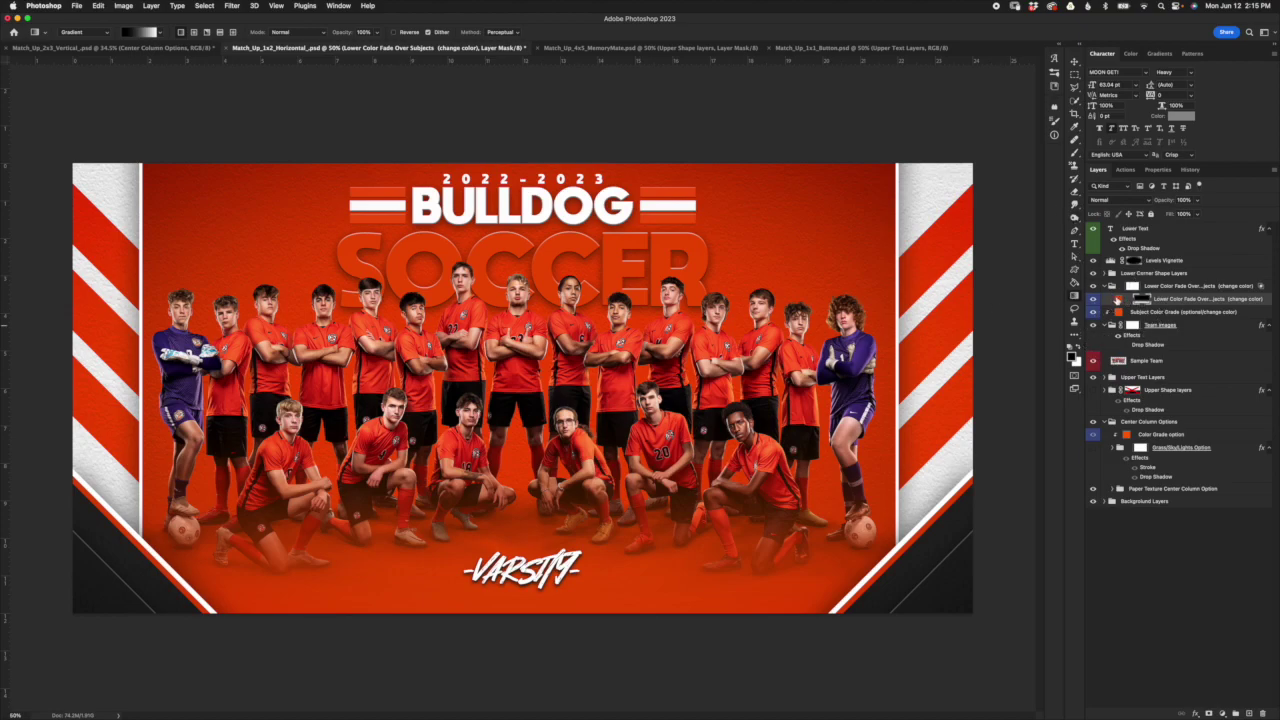
Step: Hide the Lower Color Fade group and switch to the Chrome sample designs page
click(1104, 286)
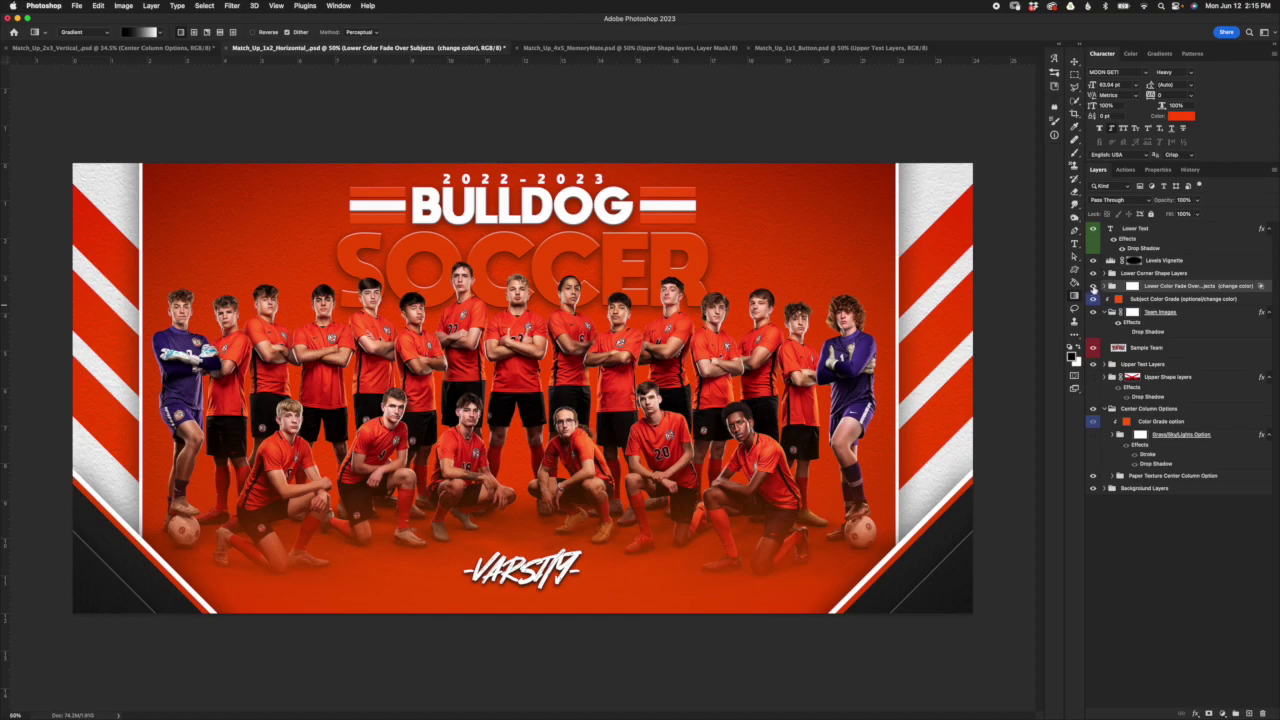
click(1093, 286)
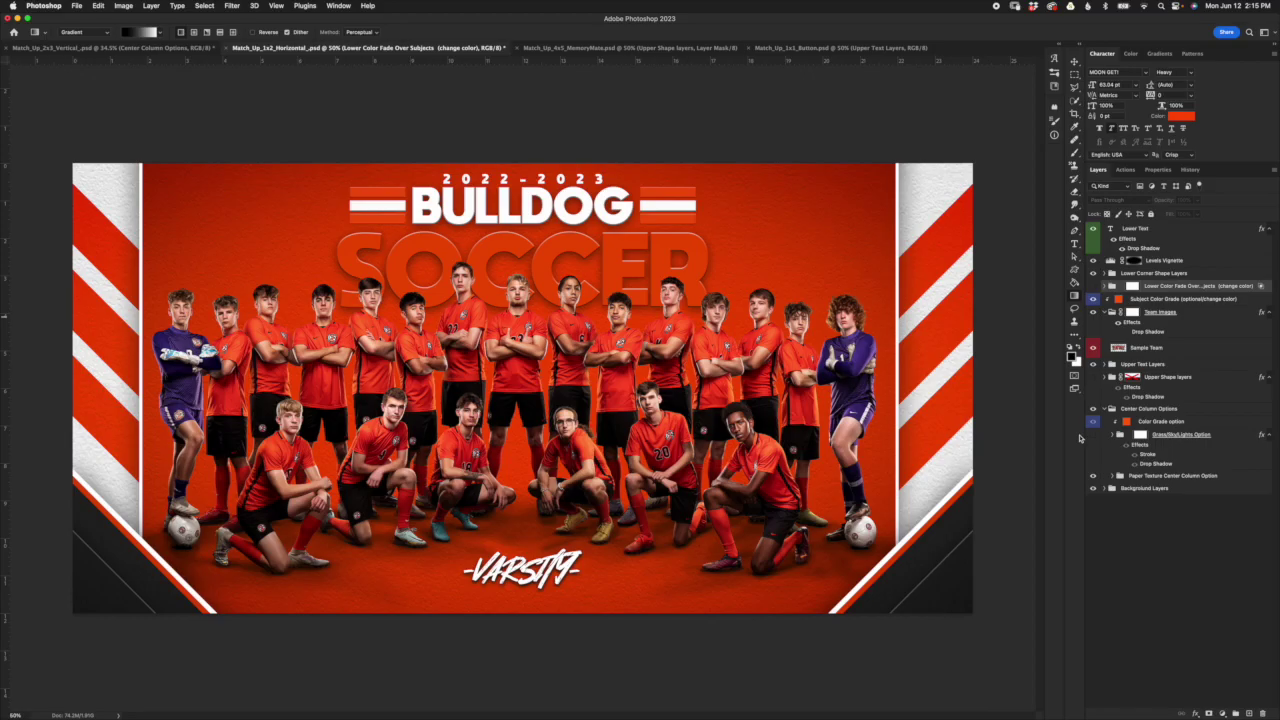
key(super+Tab)
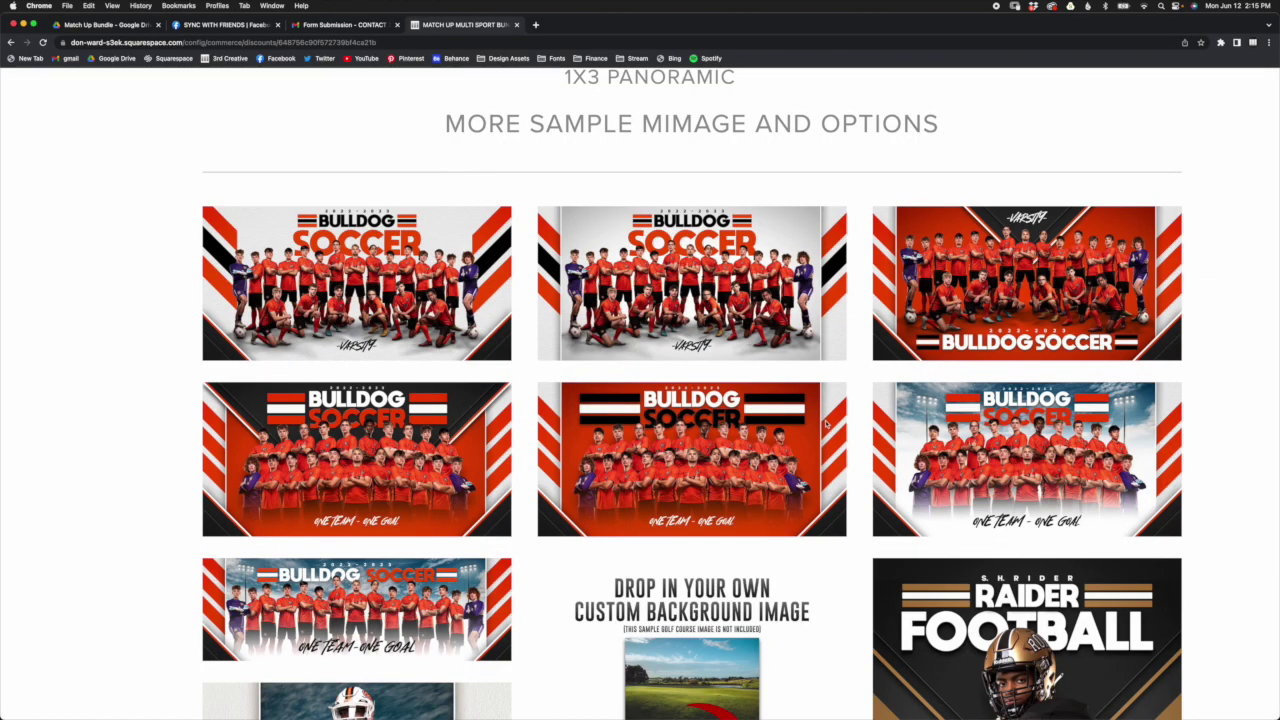
Step: Zoom in and out on the Squarespace sample banner grid, then return to Photoshop
scroll(772, 458, up, 5)
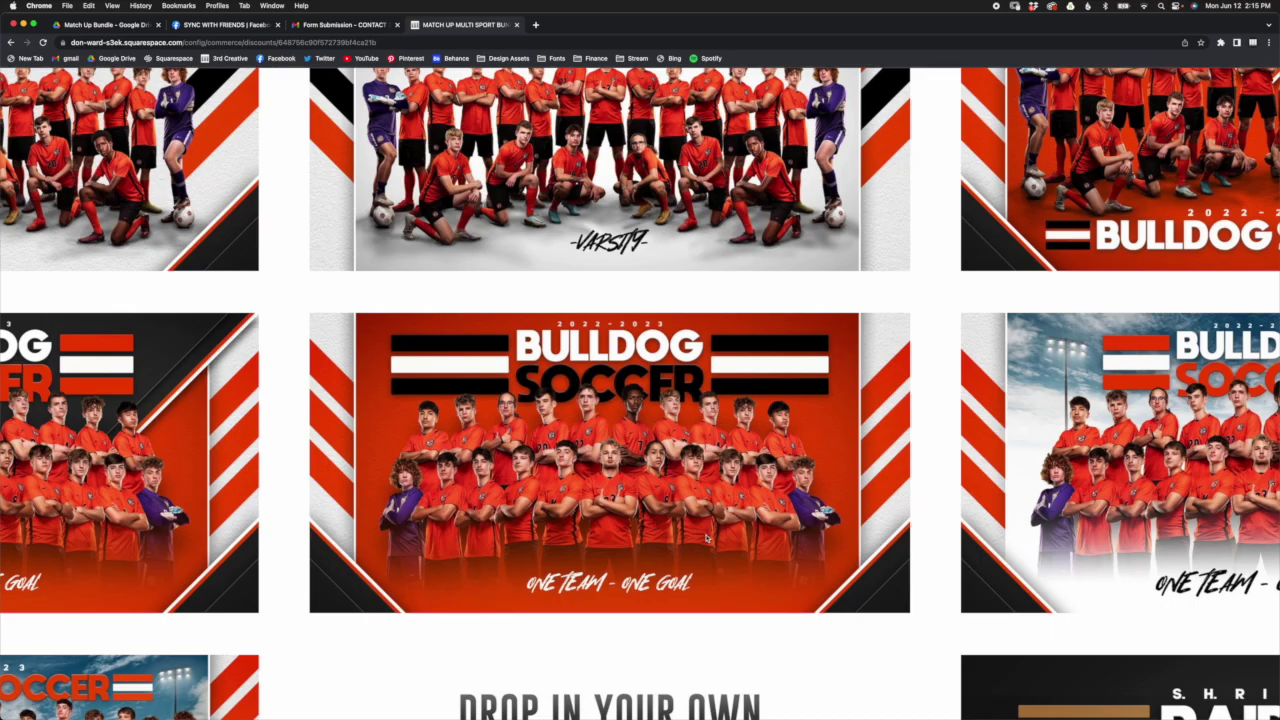
scroll(708, 538, down, 5)
key(super+Tab)
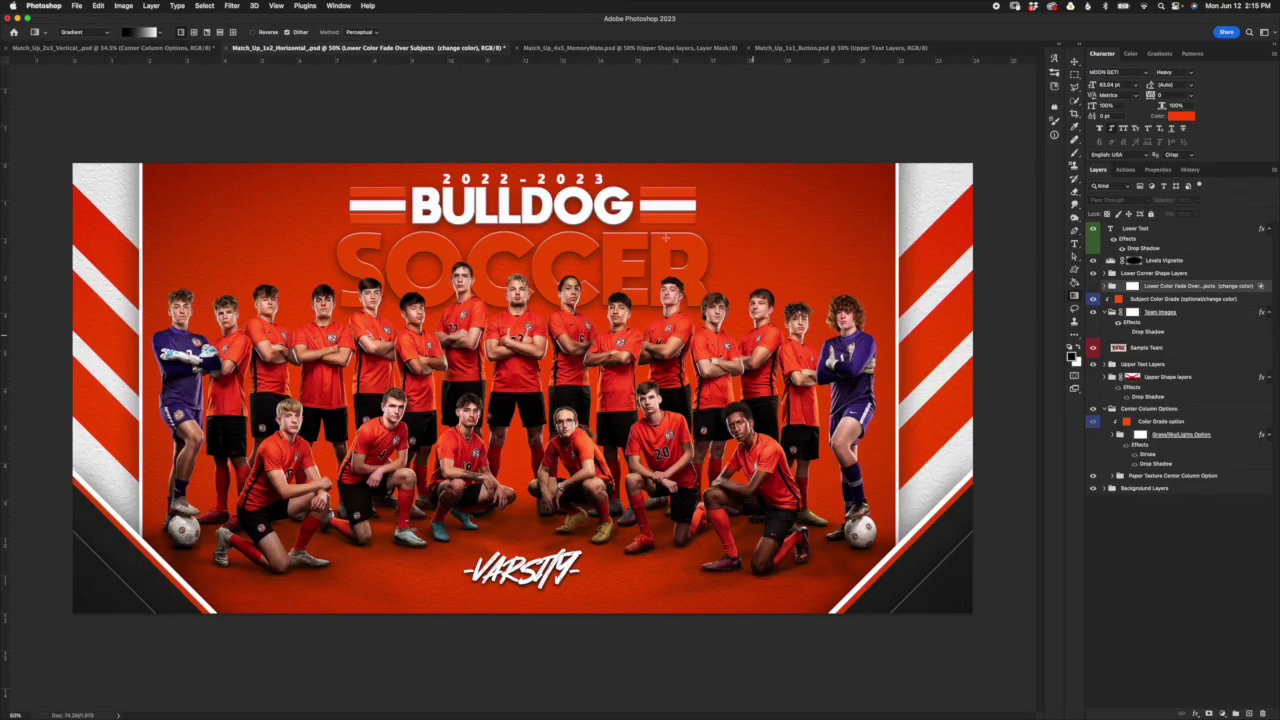
Step: Hide the Lower Corner Shape Layers and Center Column Options groups
click(1093, 273)
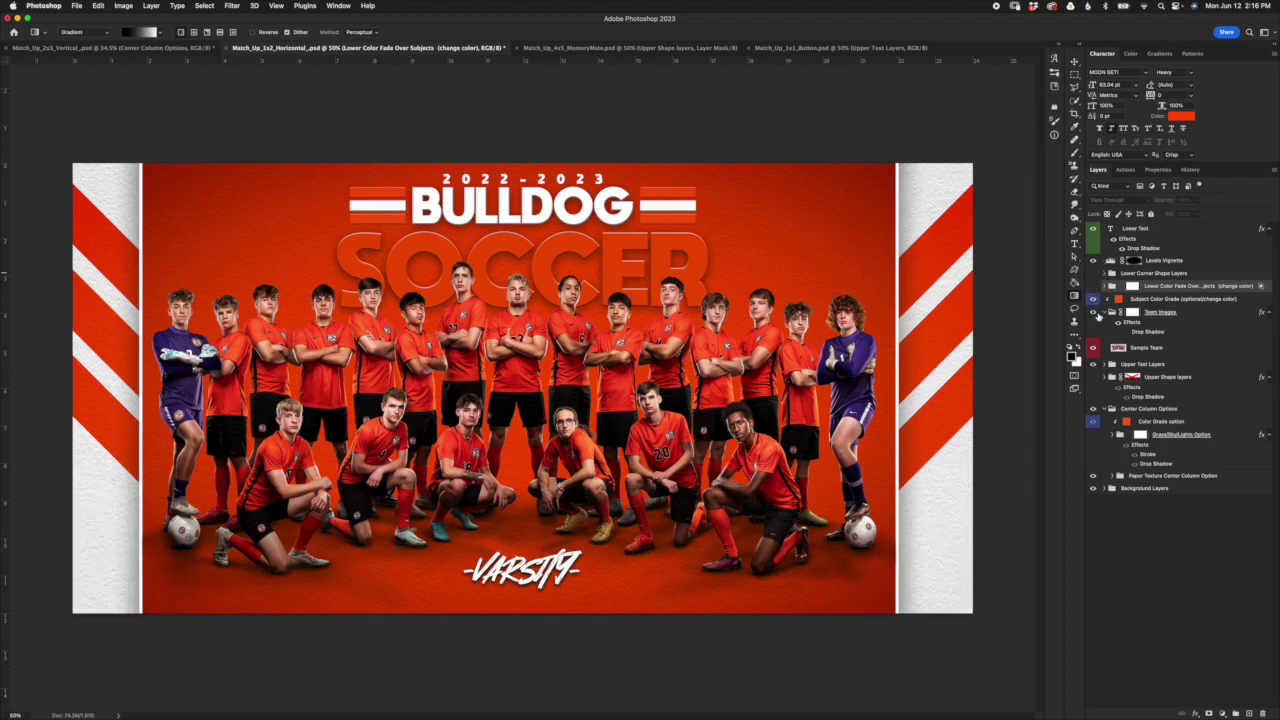
click(1093, 409)
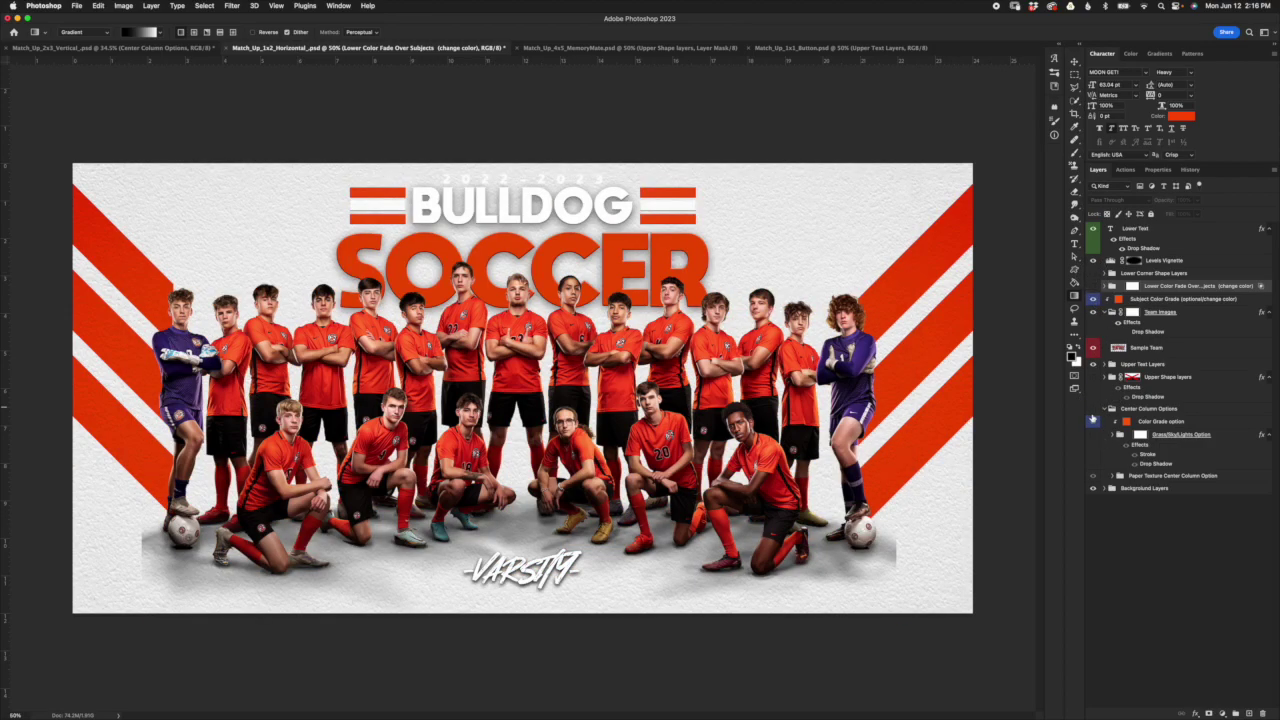
click(1171, 412)
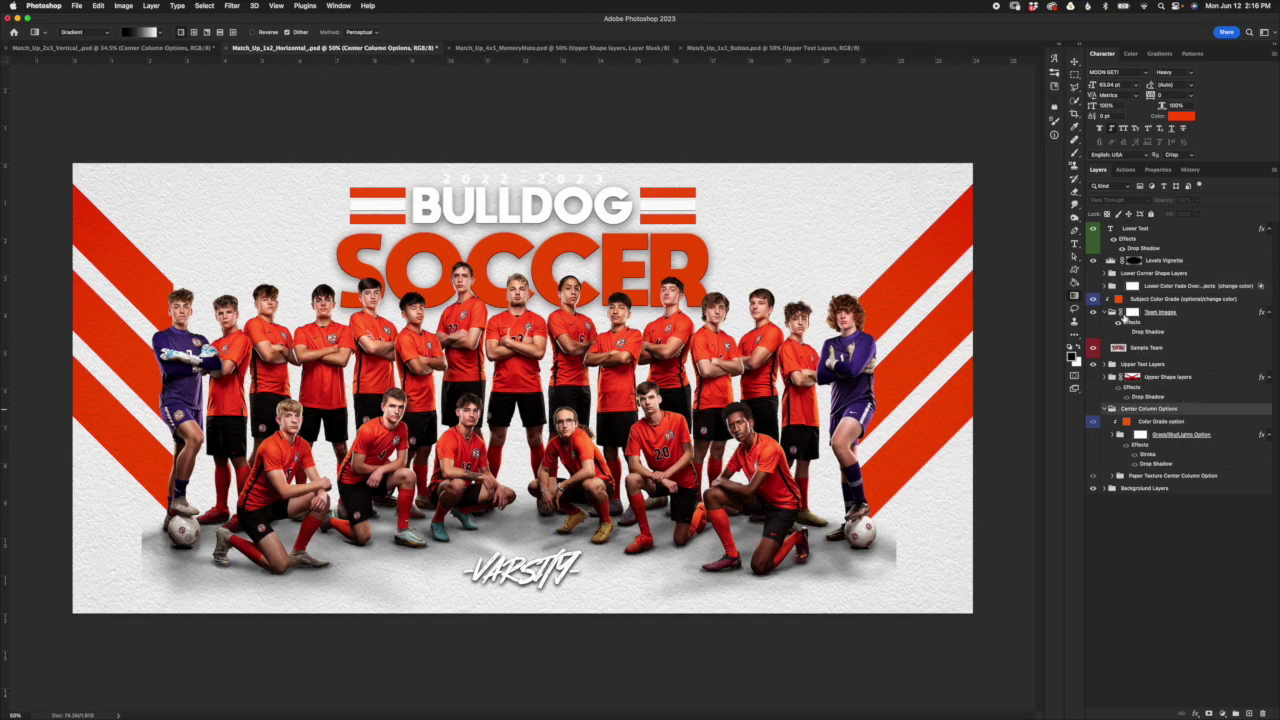
Step: Toggle the Team Images layer mask off and on to compare the result
click(1133, 314)
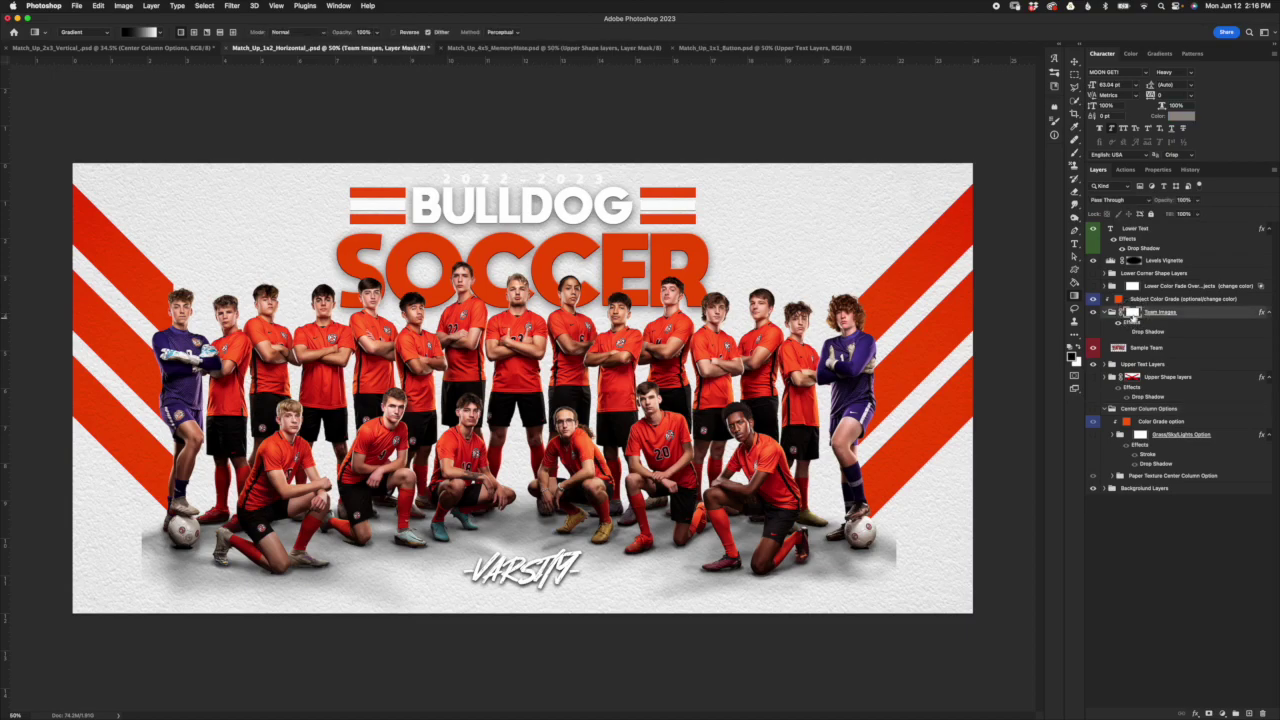
click(1136, 311)
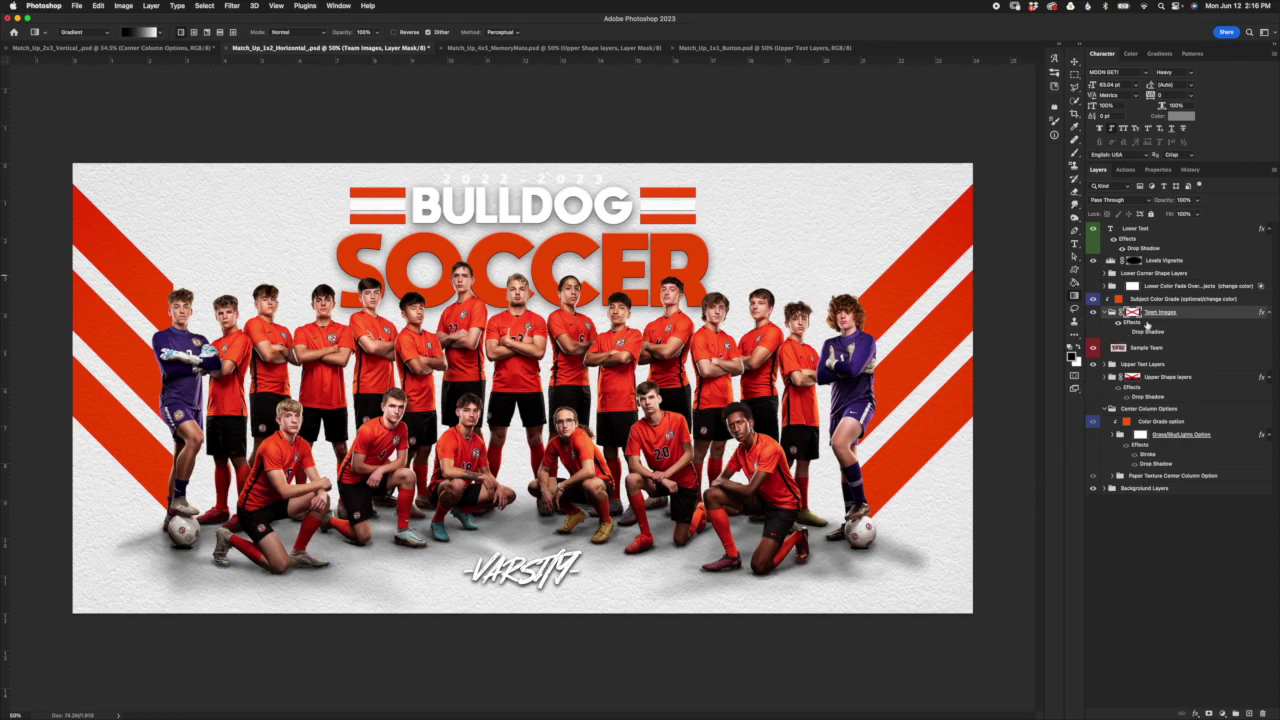
key(super+z)
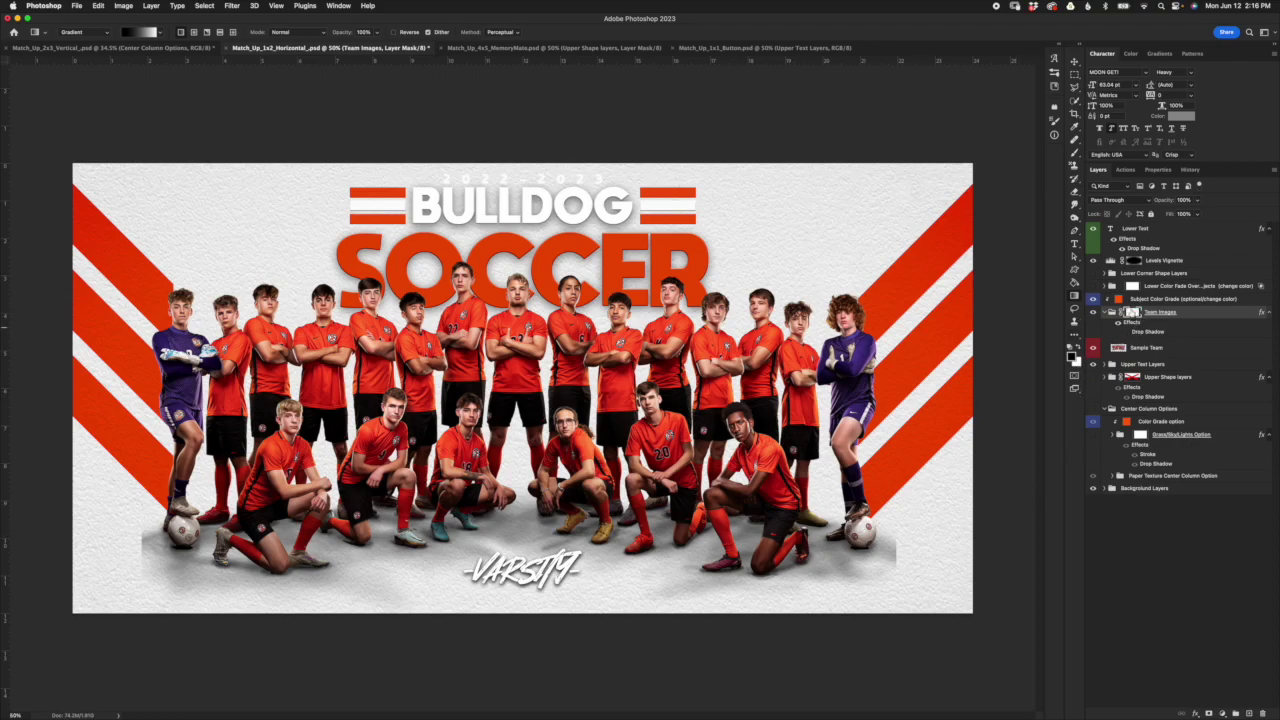
key(super+shift+z)
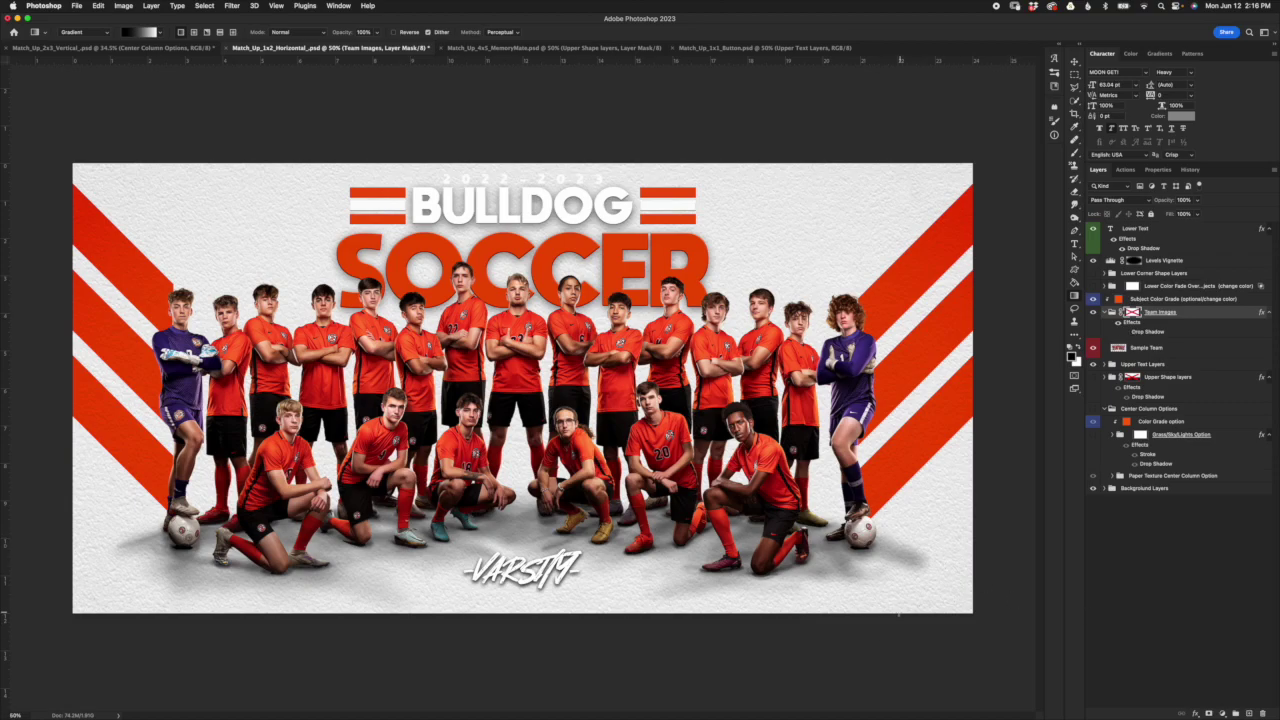
Step: Re-enable the Team Images mask, delete Sample Team, and switch to the 4x5 MemoryMate document
shift+click(1133, 313)
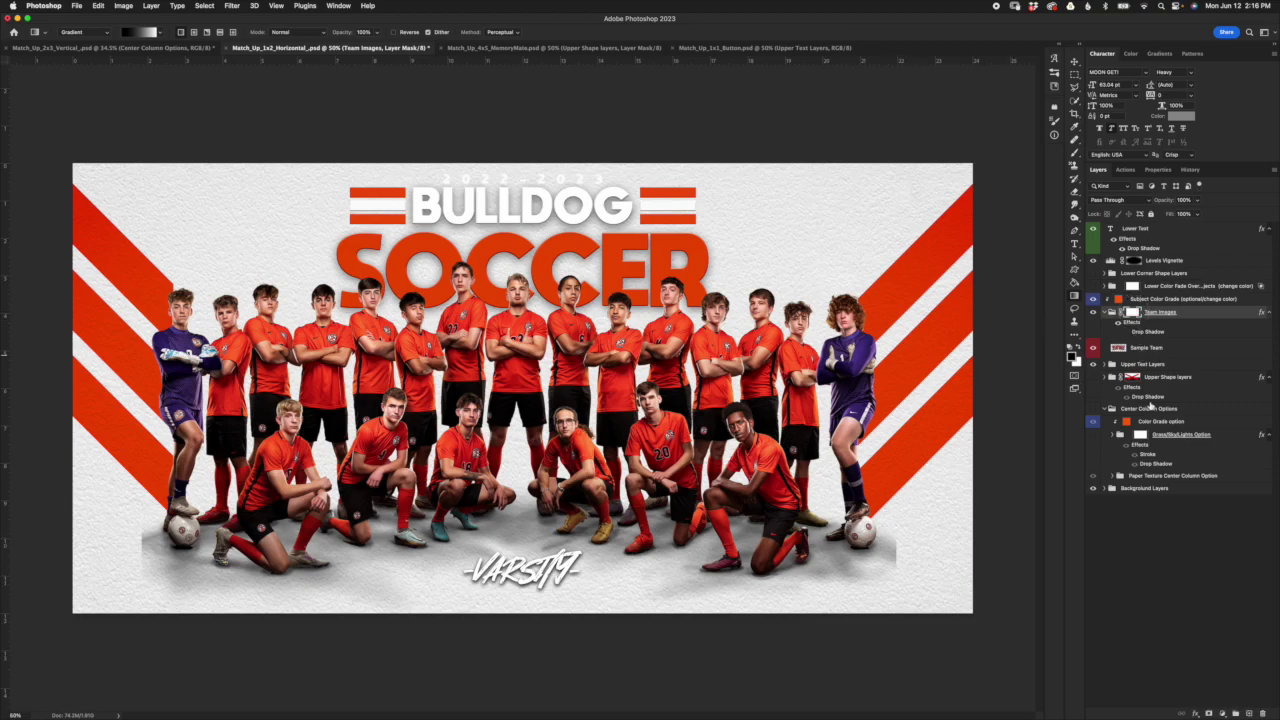
key(Delete)
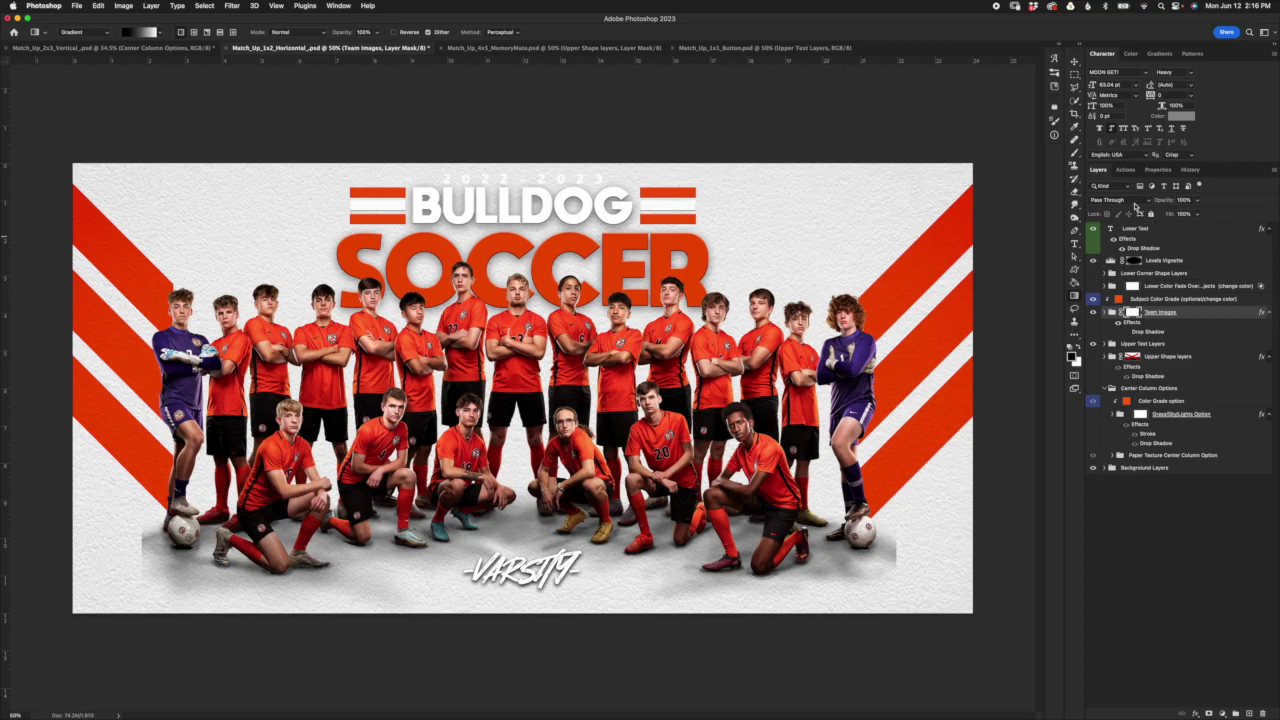
key(ctrl+Tab)
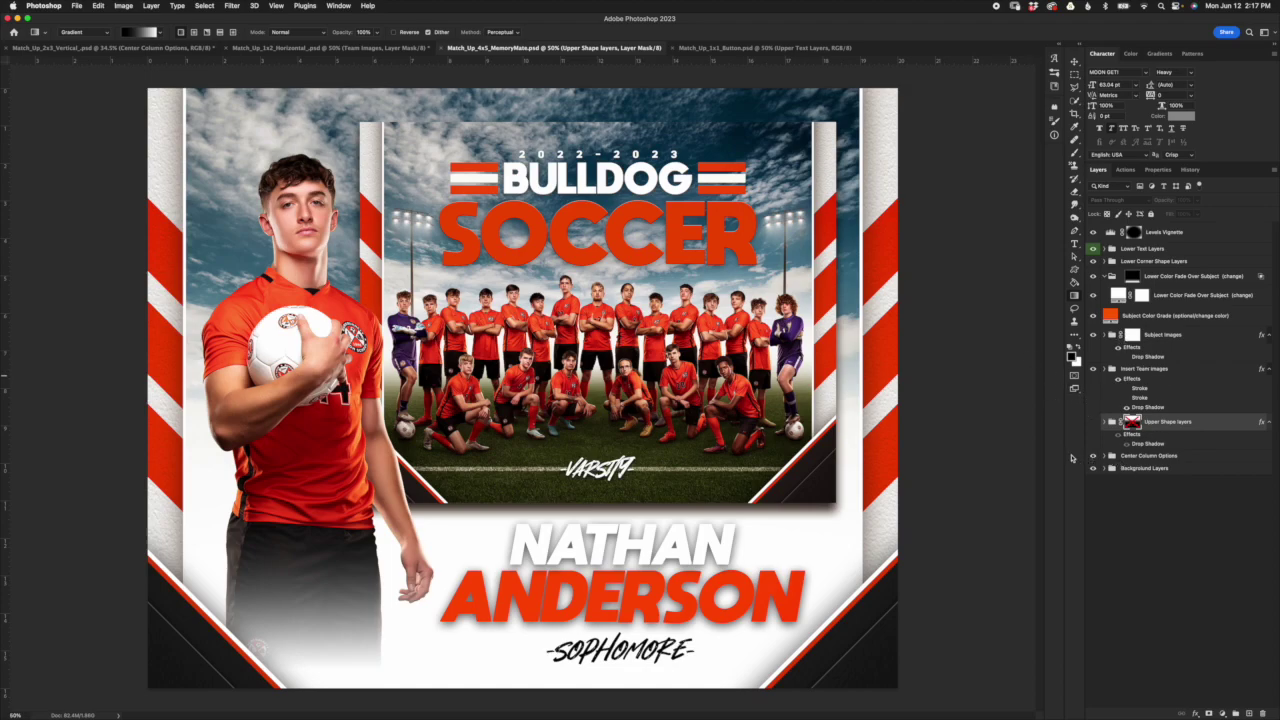
Step: Expand the Insert Team Images group and delete the Sample Team Image layer
click(1197, 341)
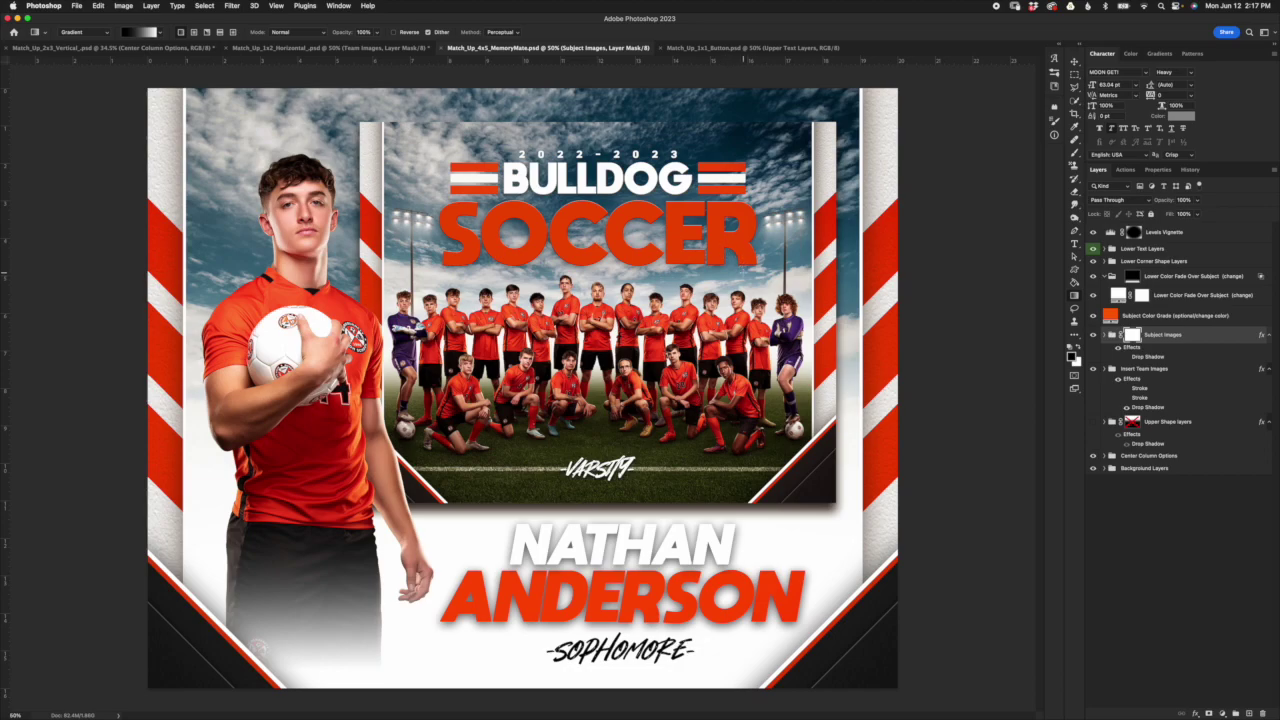
click(1217, 366)
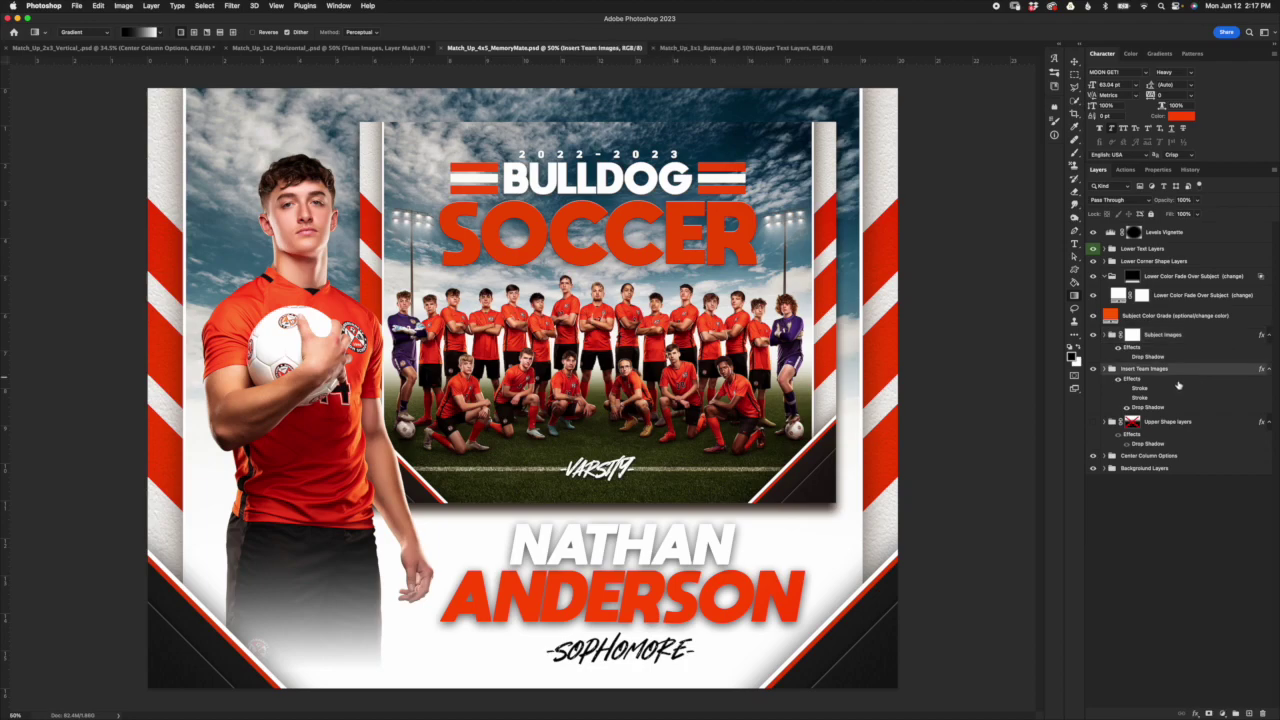
click(1105, 369)
click(1137, 428)
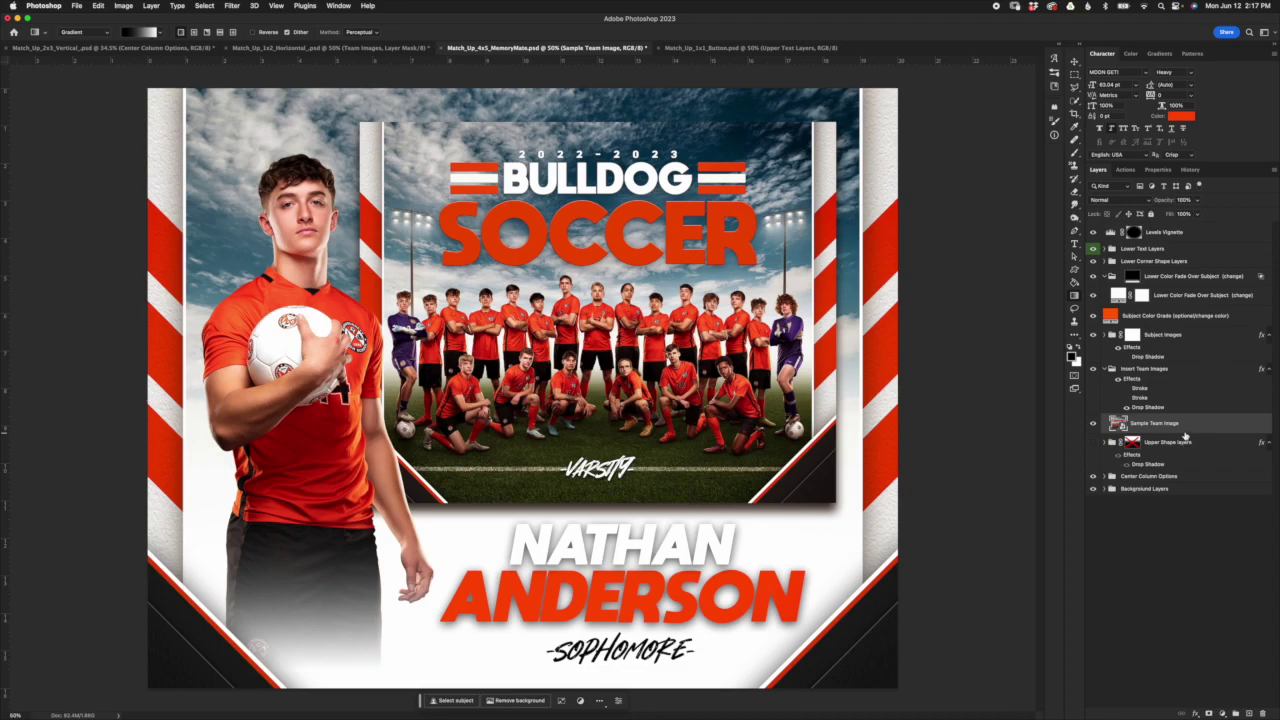
key(BackSpace)
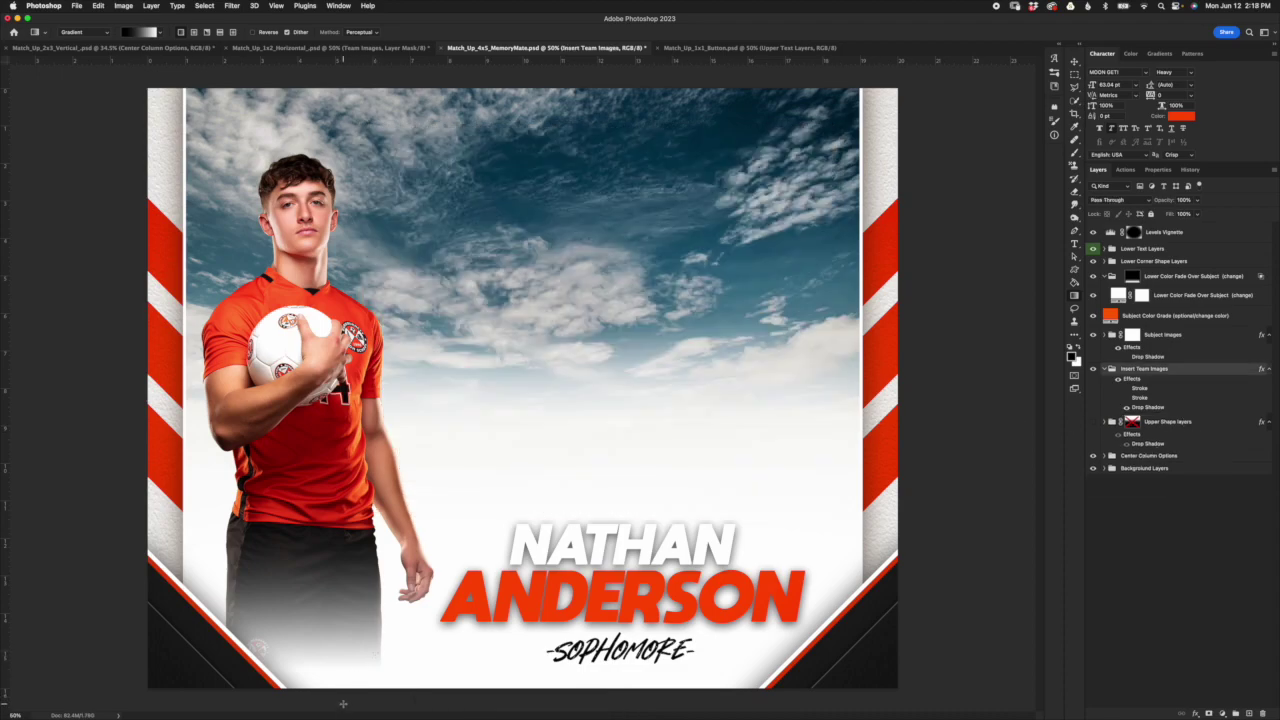
Step: Drag Bulldog_Soccer_4x5_Horizontal_ copy.jpg from Finder's Sample images folder onto the memory mate canvas
mouse_move(336, 715)
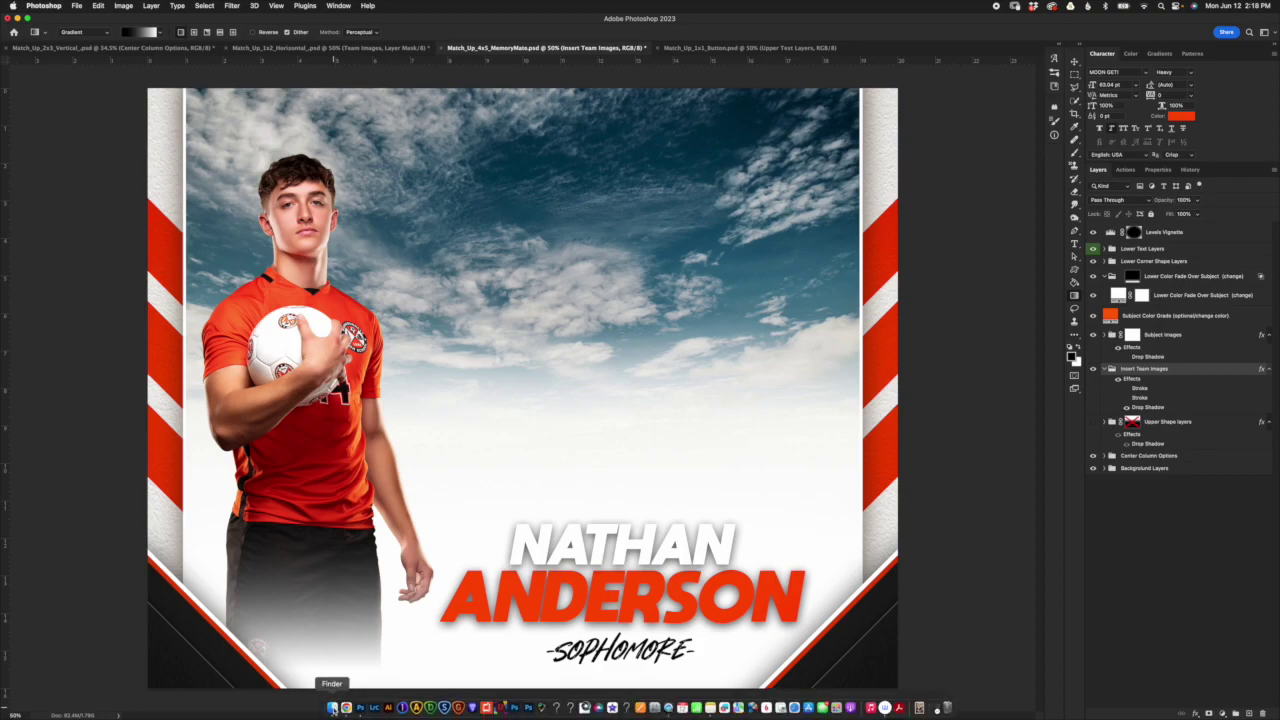
click(43, 5)
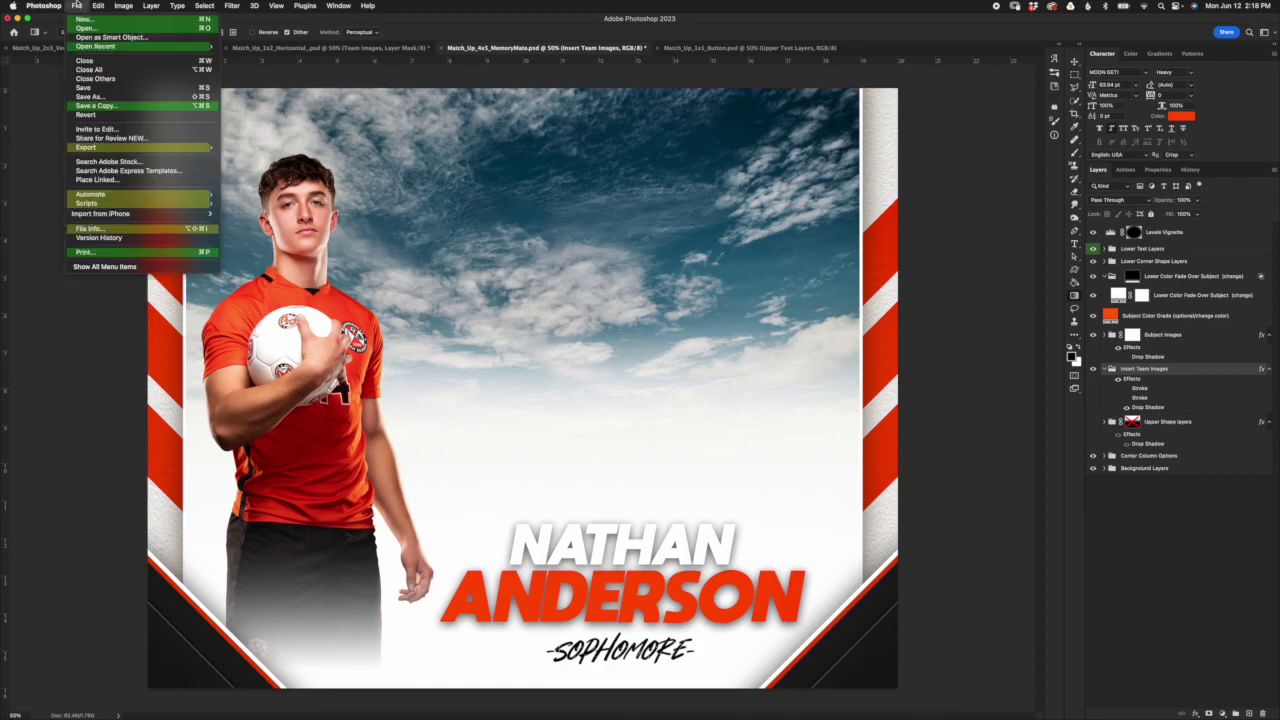
click(46, 113)
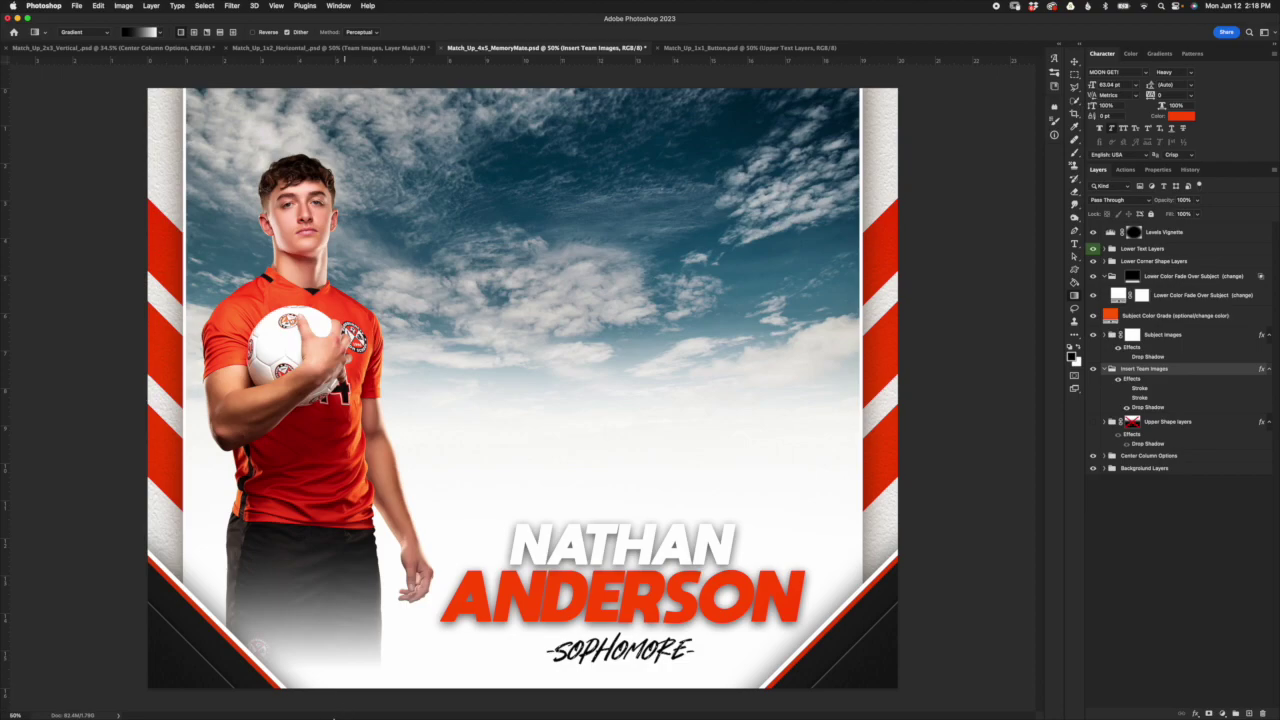
click(336, 706)
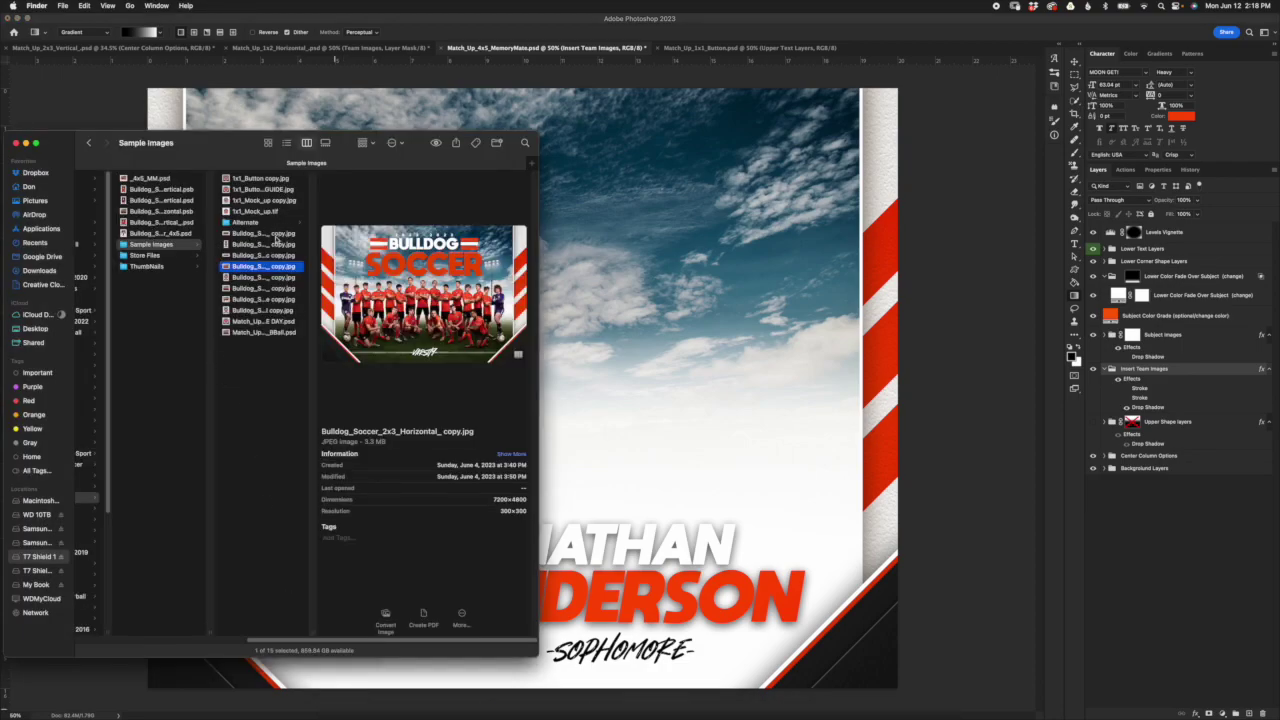
click(277, 321)
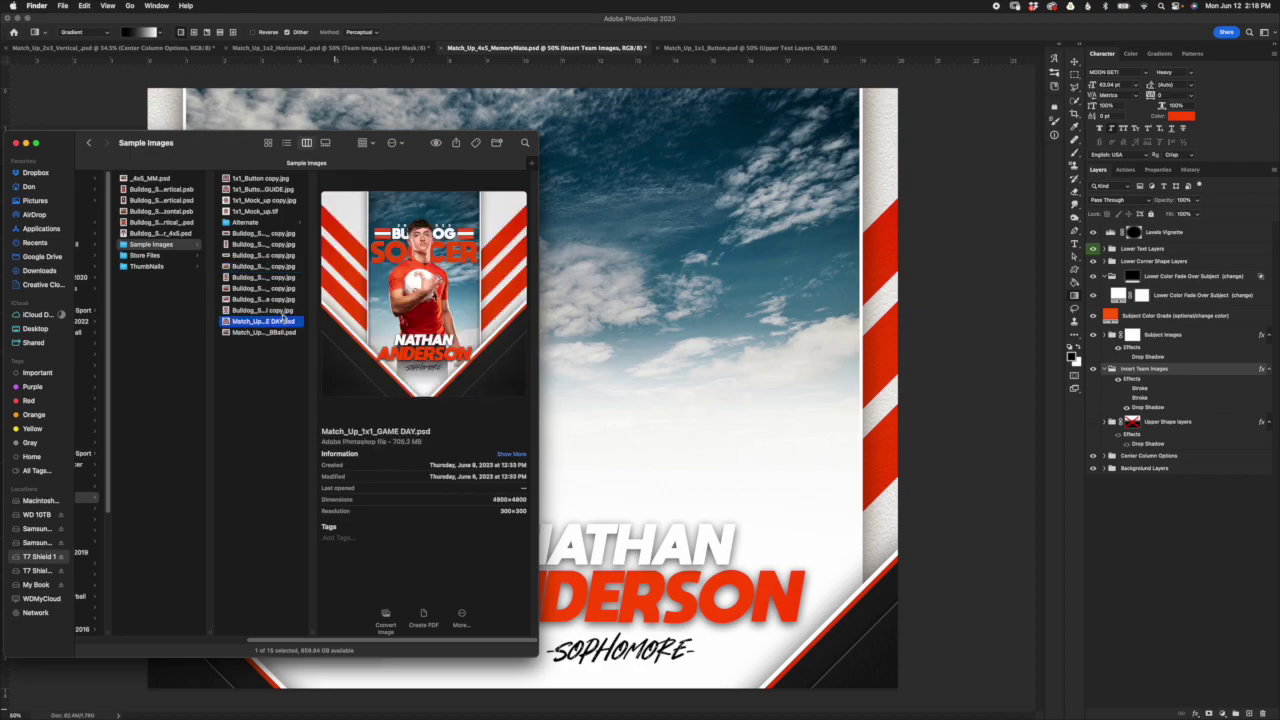
click(287, 311)
click(287, 299)
click(290, 288)
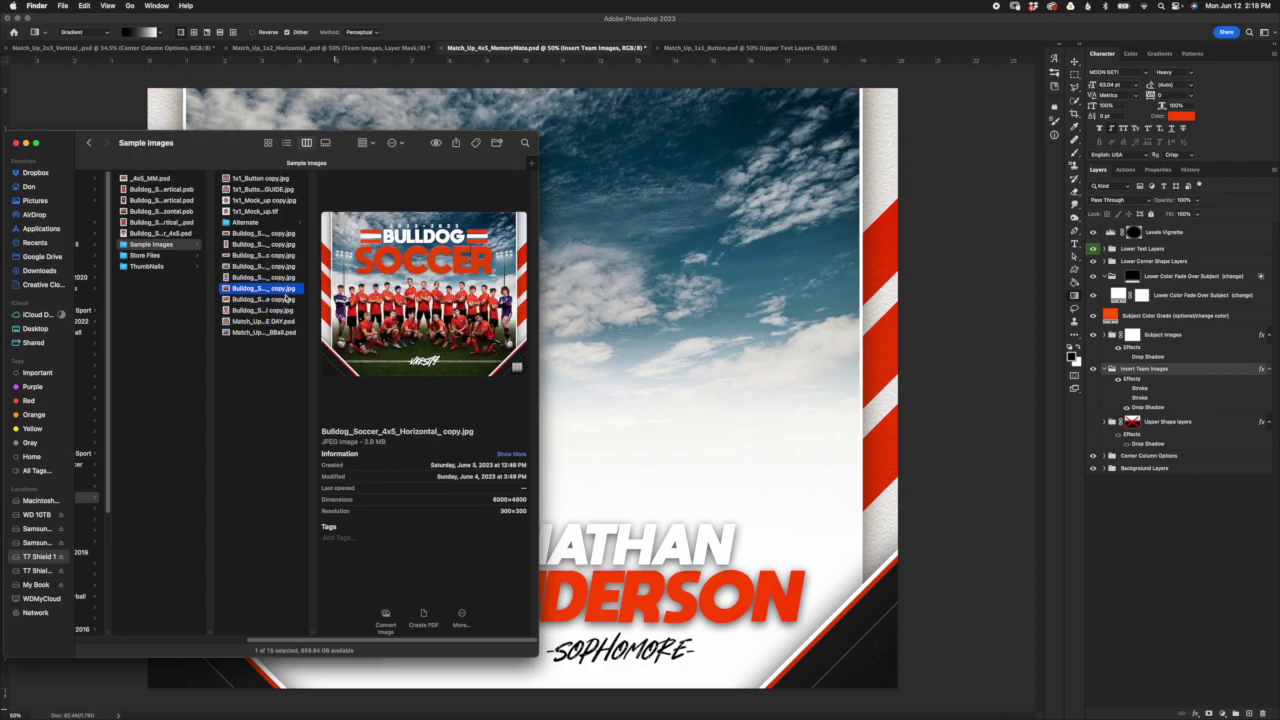
drag(290, 288, 627, 317)
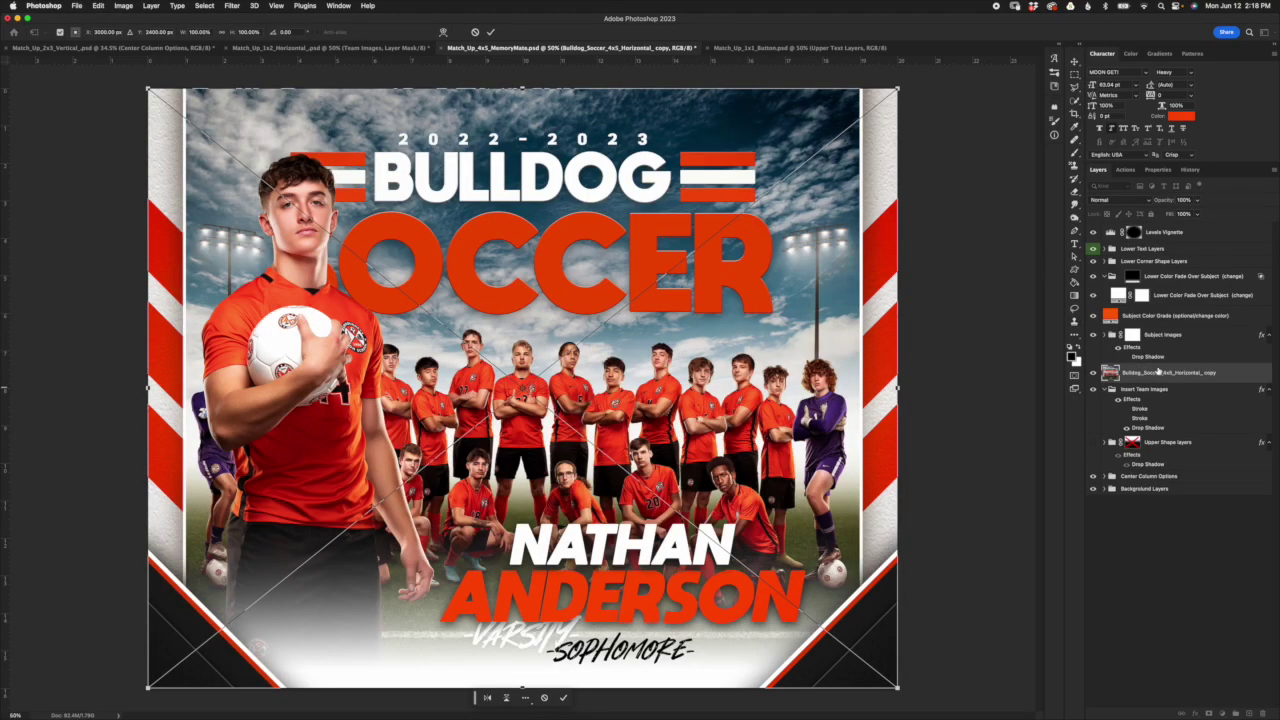
Step: Commit the placed team photo and move its layer into the Insert Team Images group
click(1160, 390)
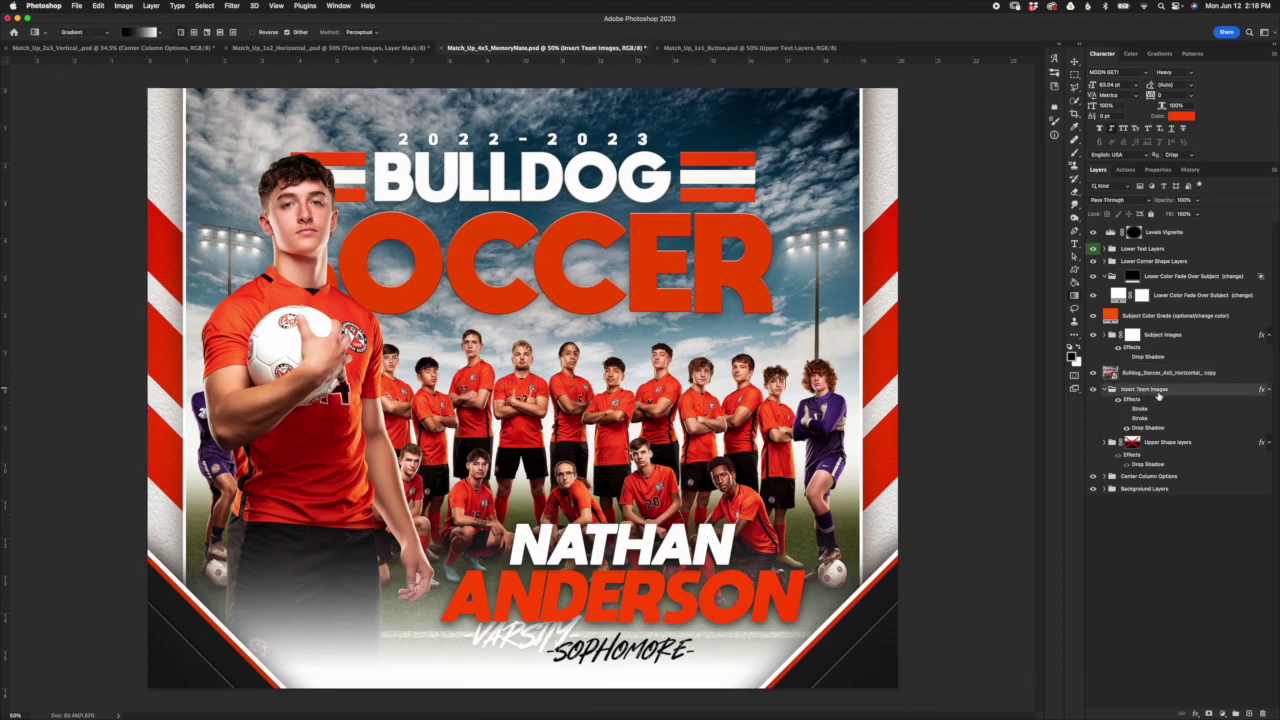
click(1157, 375)
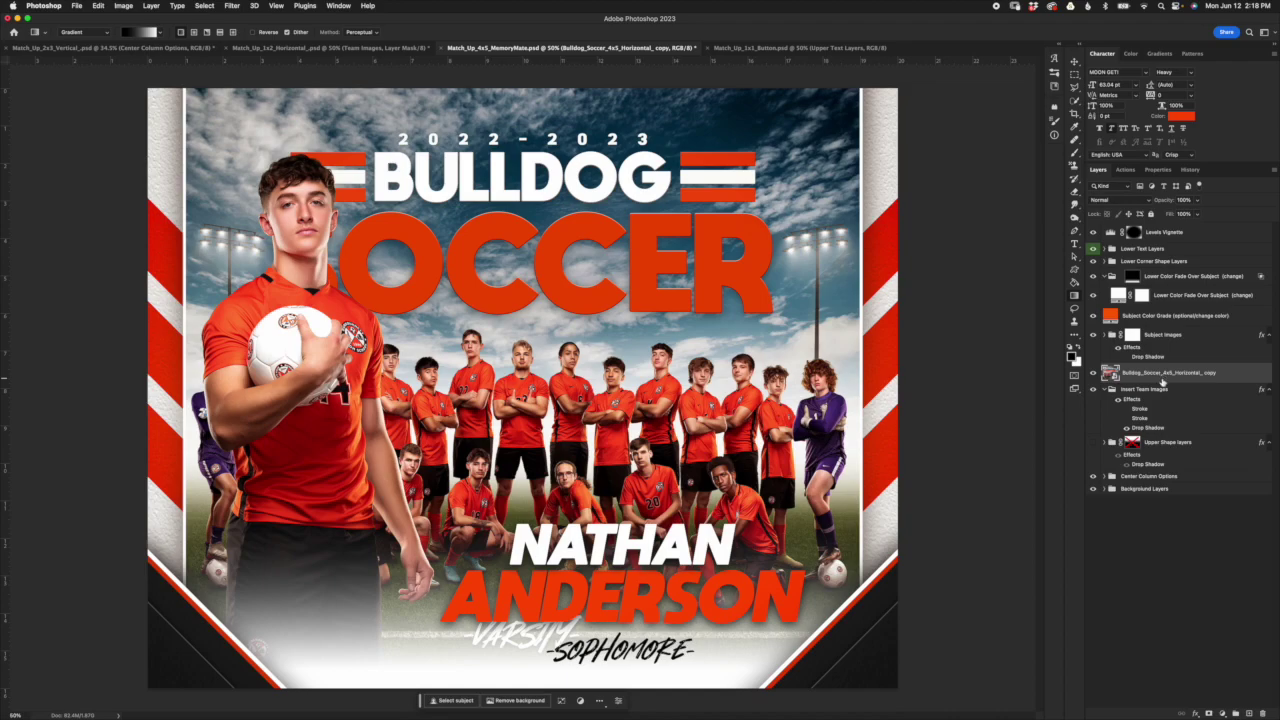
click(1225, 371)
drag(1225, 371, 1128, 414)
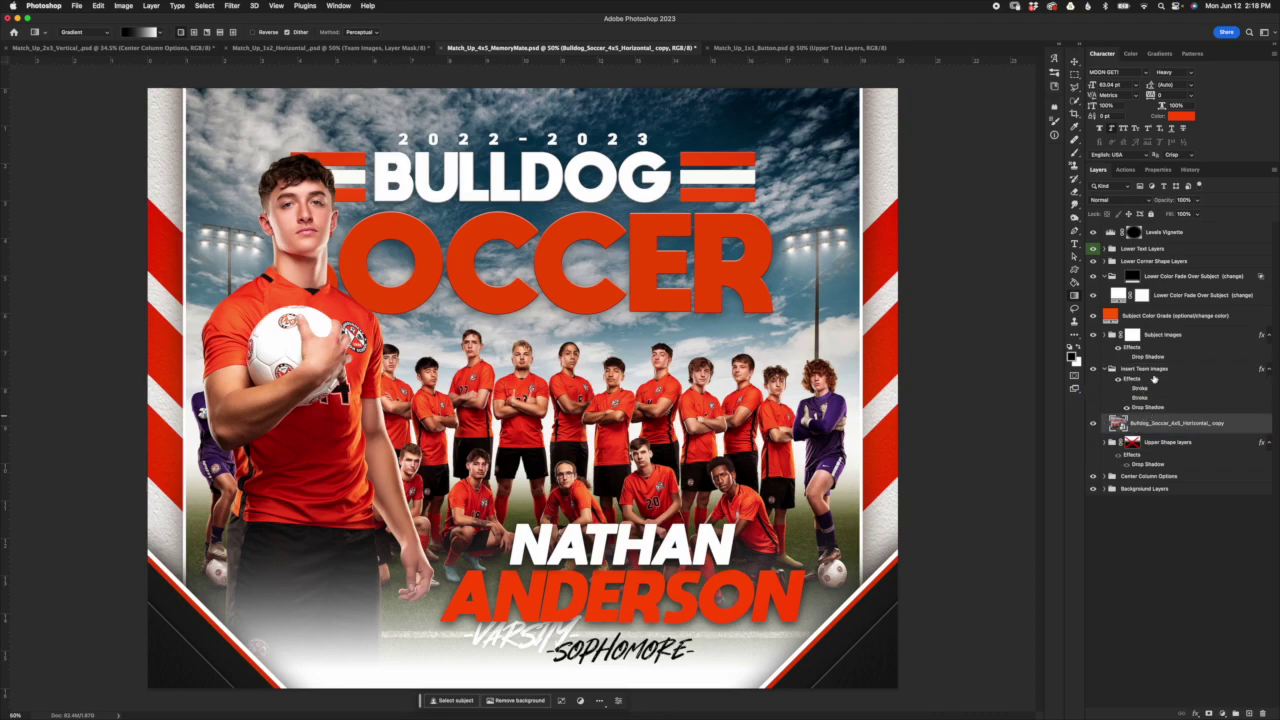
click(1152, 374)
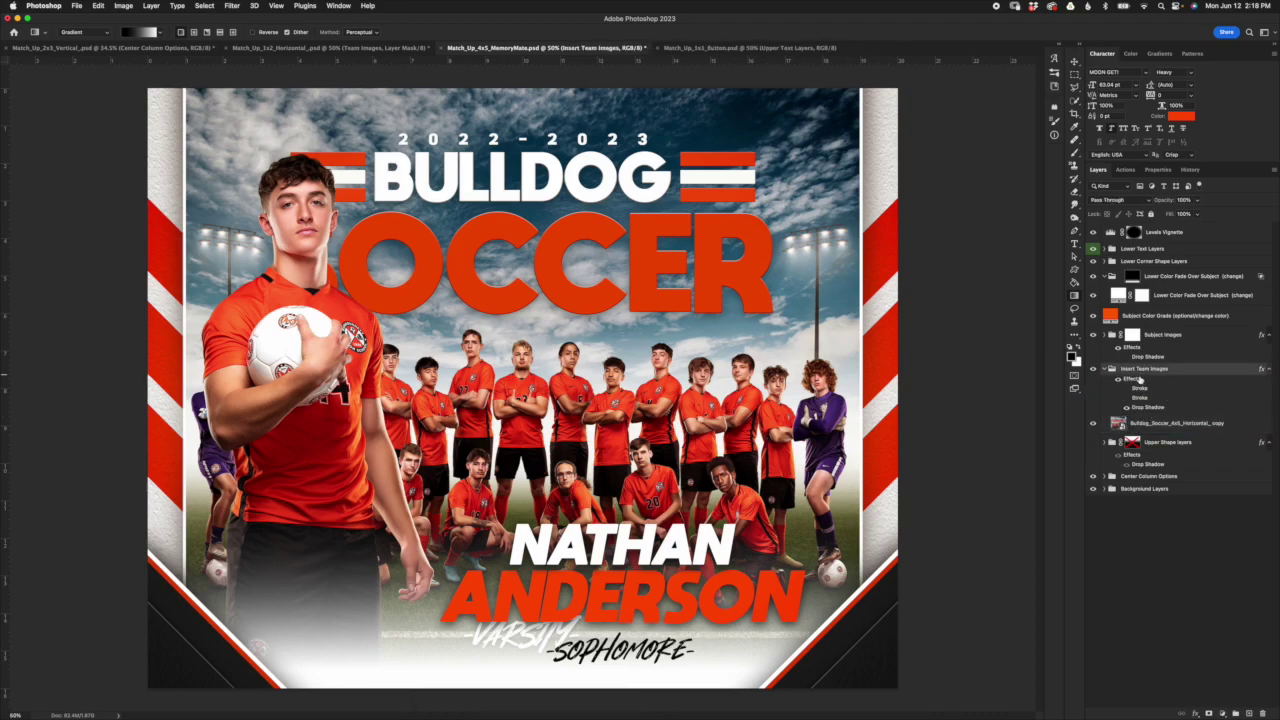
Step: Start a Free Transform on the team photo layer using the Move tool
click(1162, 424)
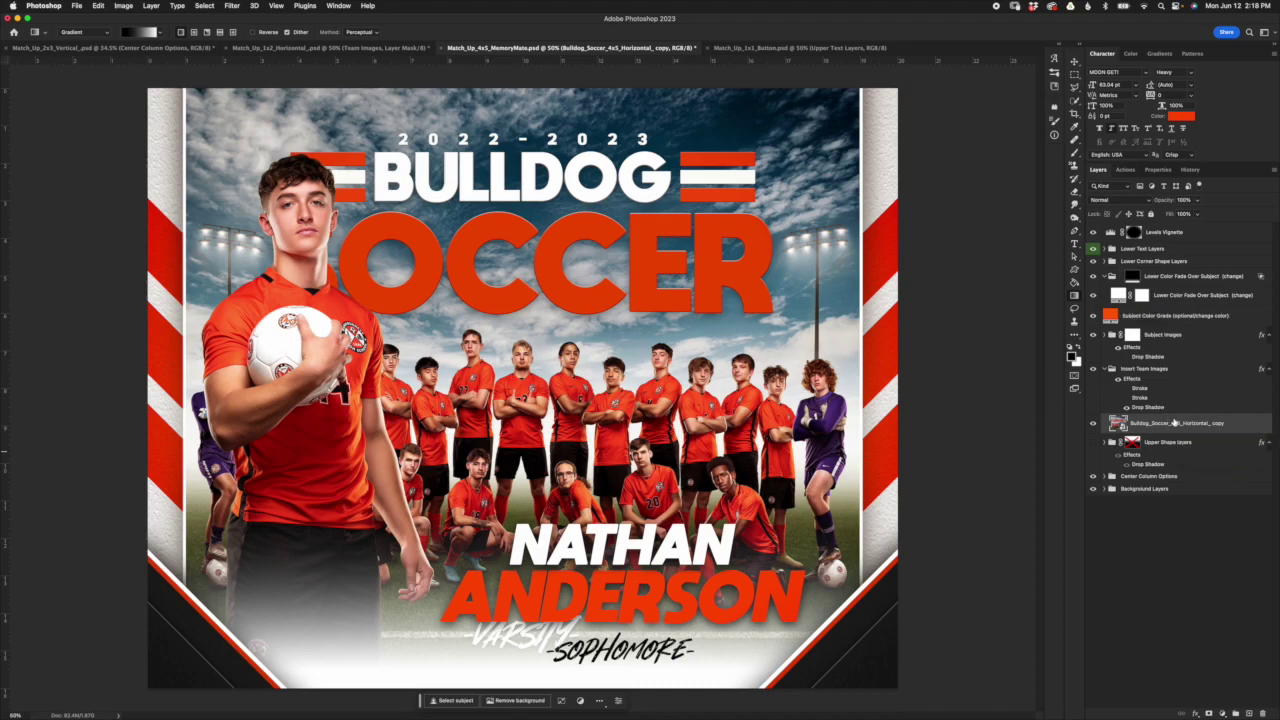
click(1074, 62)
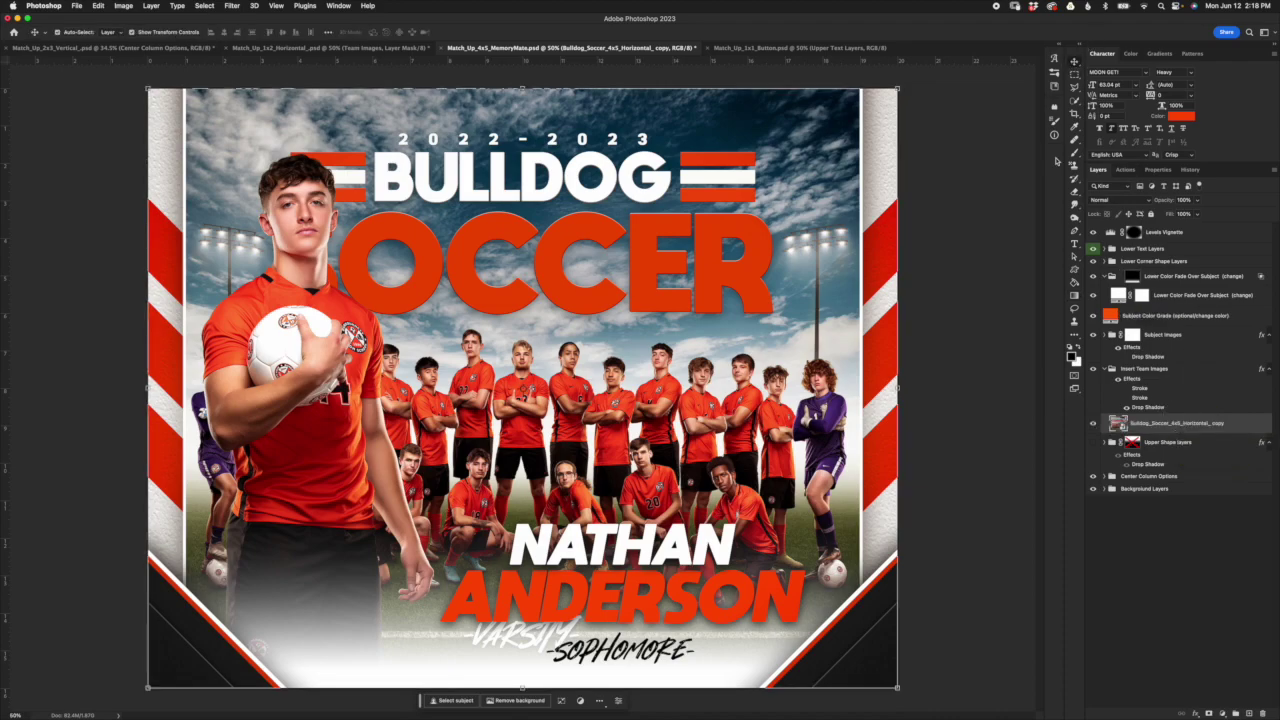
click(903, 86)
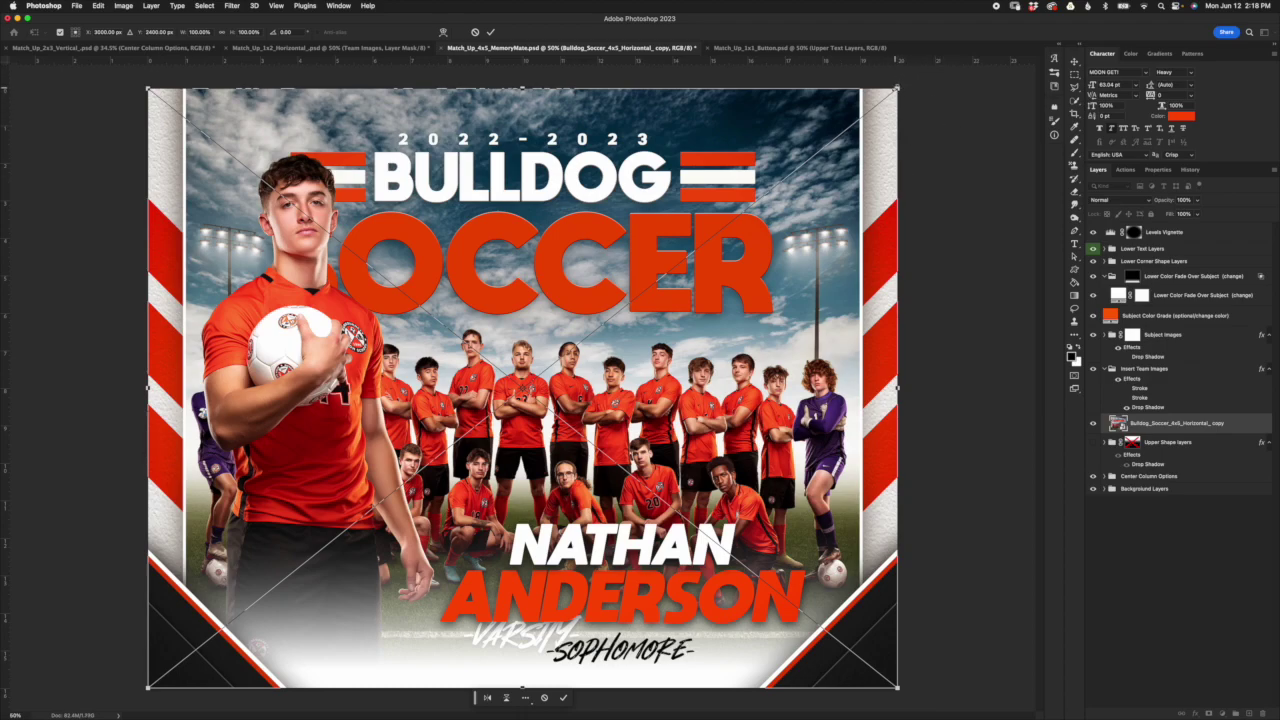
drag(897, 88, 879, 103)
drag(848, 128, 829, 143)
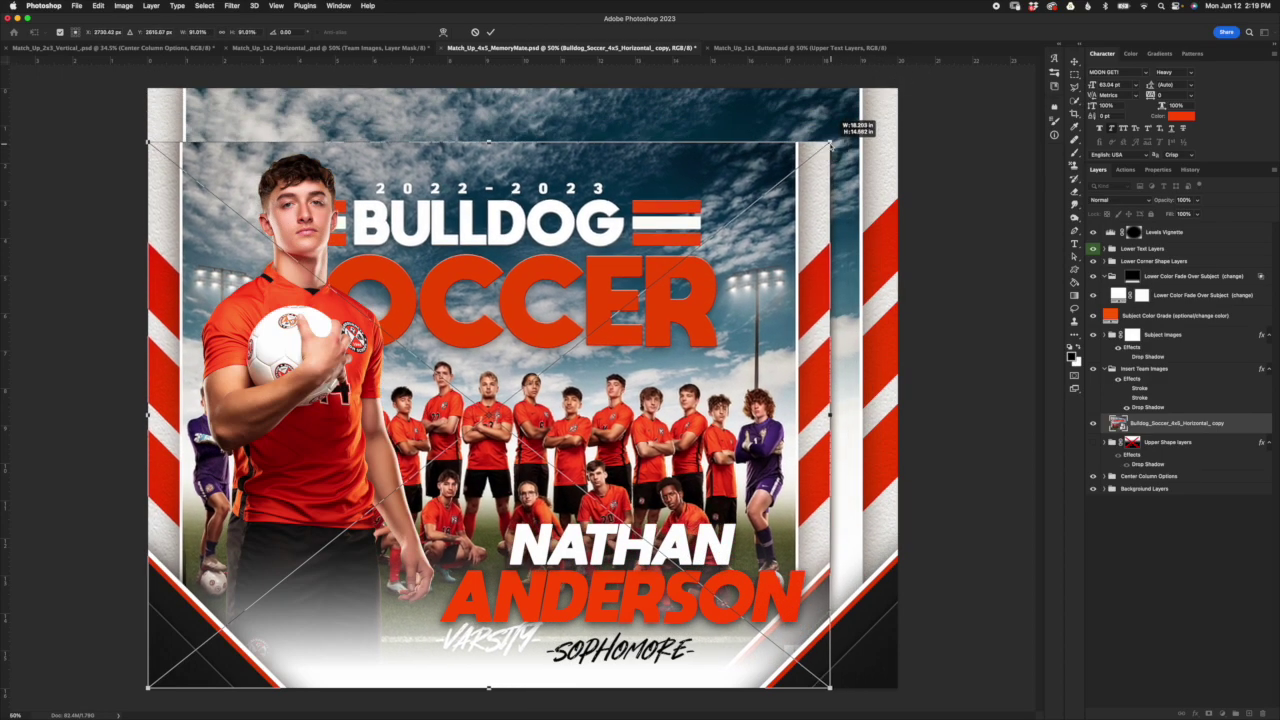
drag(148, 143, 331, 289)
drag(596, 369, 642, 200)
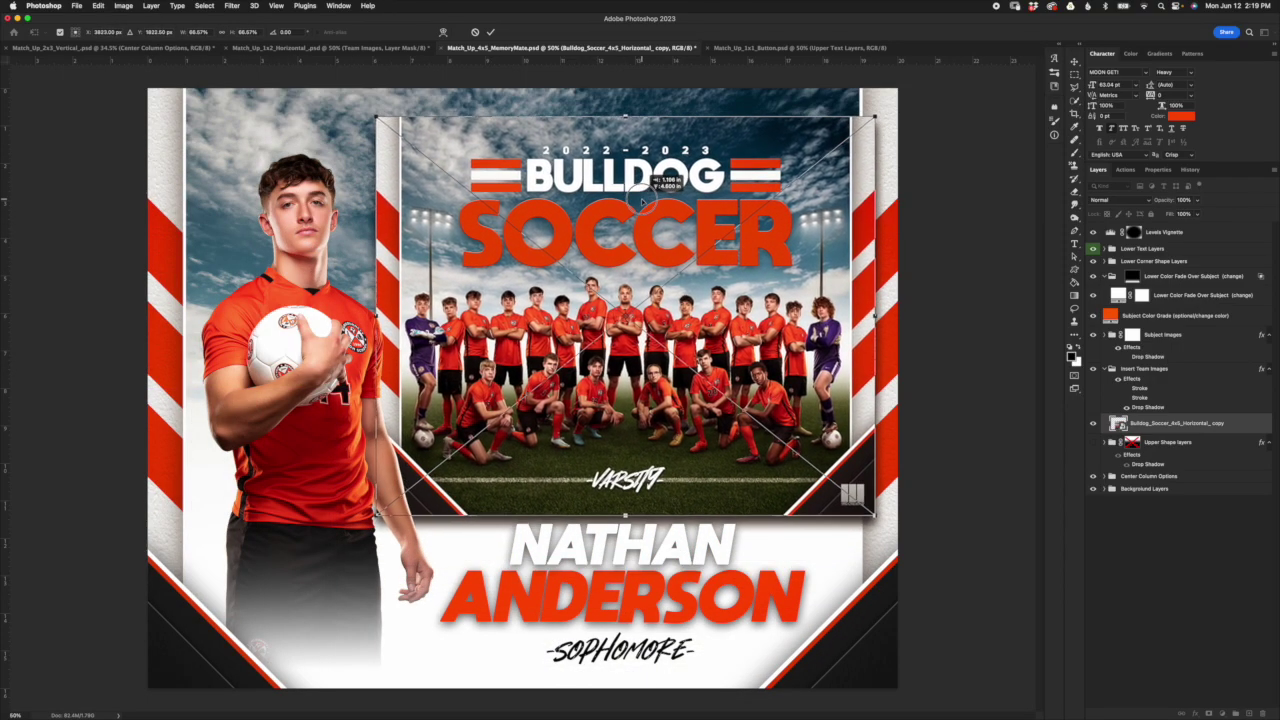
drag(628, 514, 625, 503)
drag(627, 208, 631, 215)
click(490, 32)
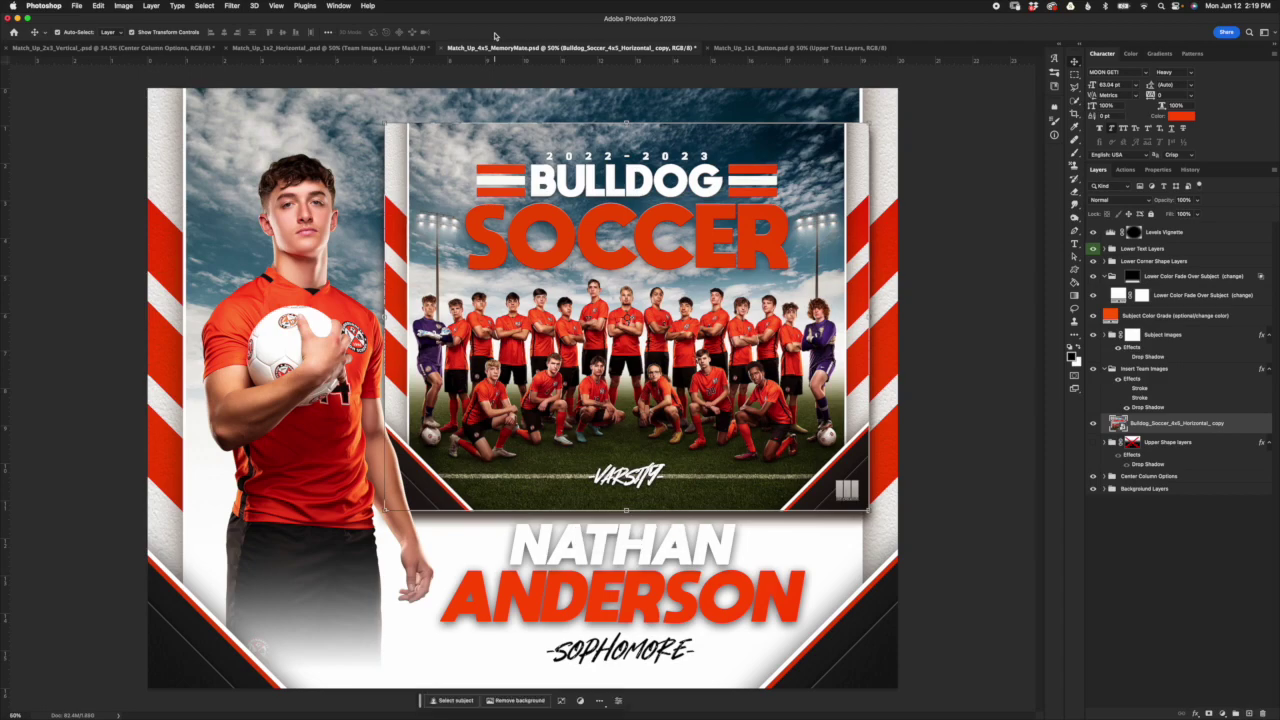
Step: Preview the team photo's two Stroke effects and Drop Shadow, leaving the shadow settings unchanged
click(1154, 378)
click(1127, 390)
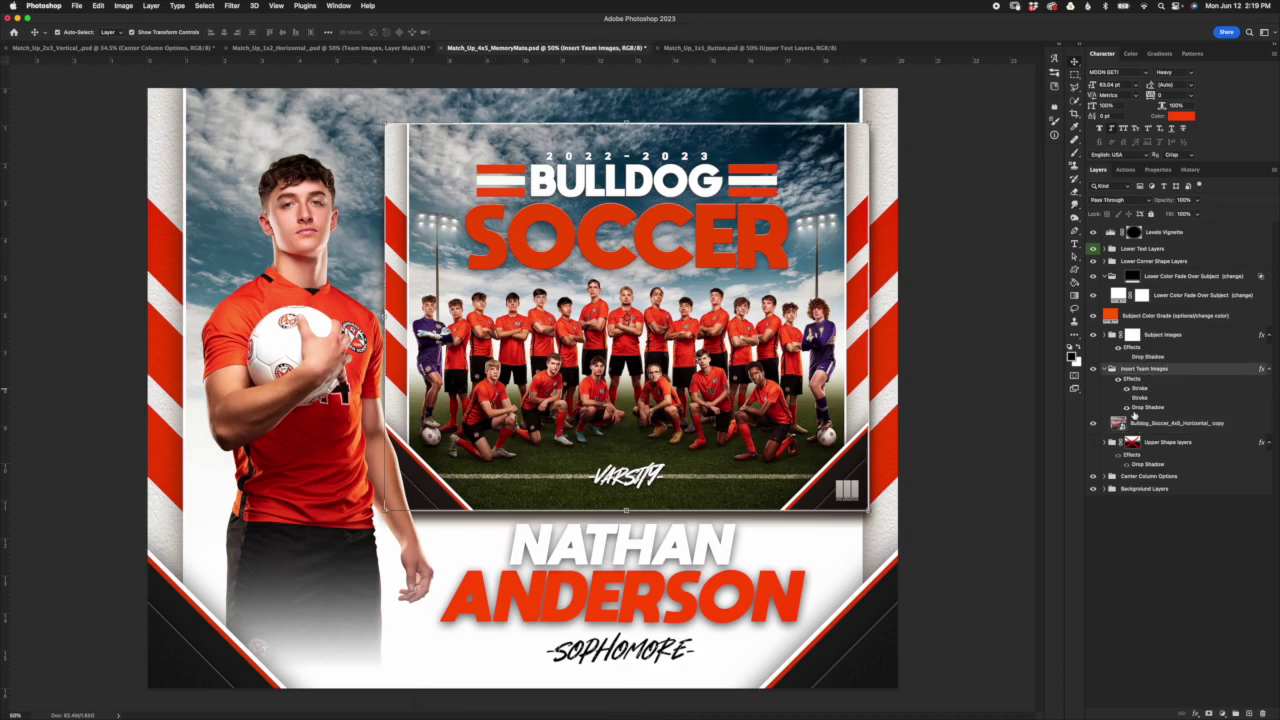
click(1127, 390)
click(1127, 397)
click(1127, 398)
click(1126, 407)
click(1126, 407)
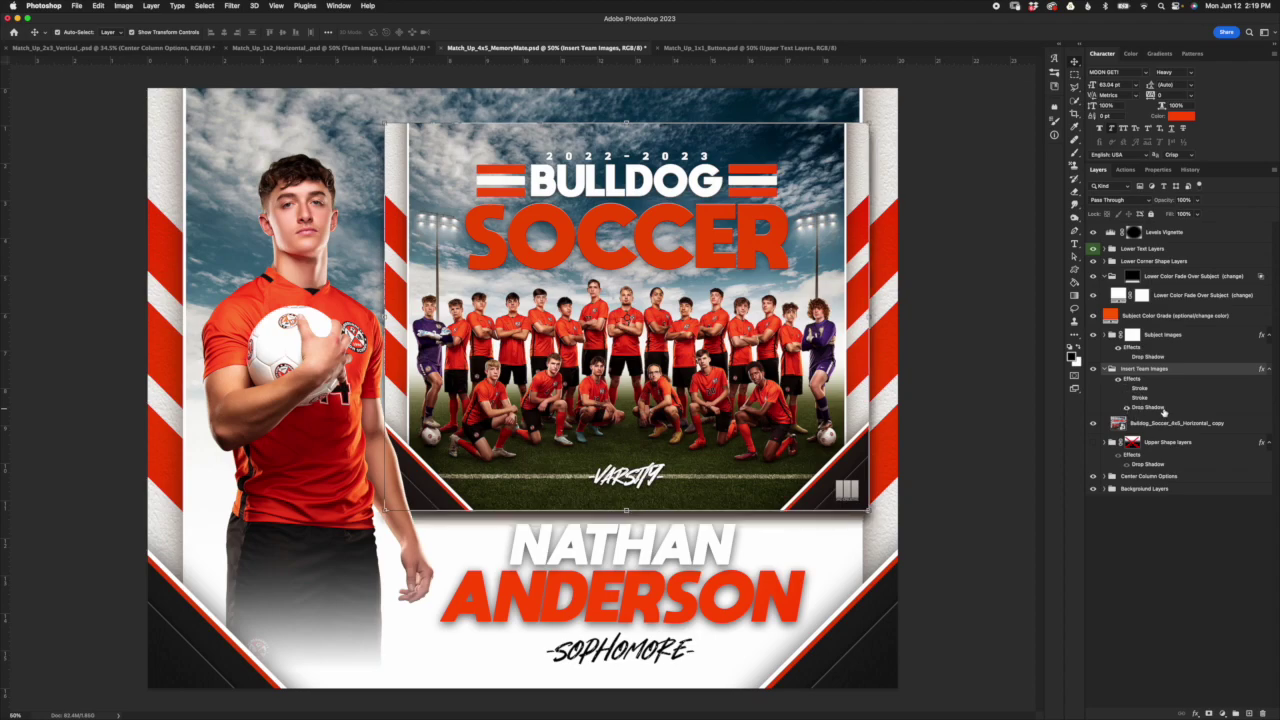
double_click(1165, 410)
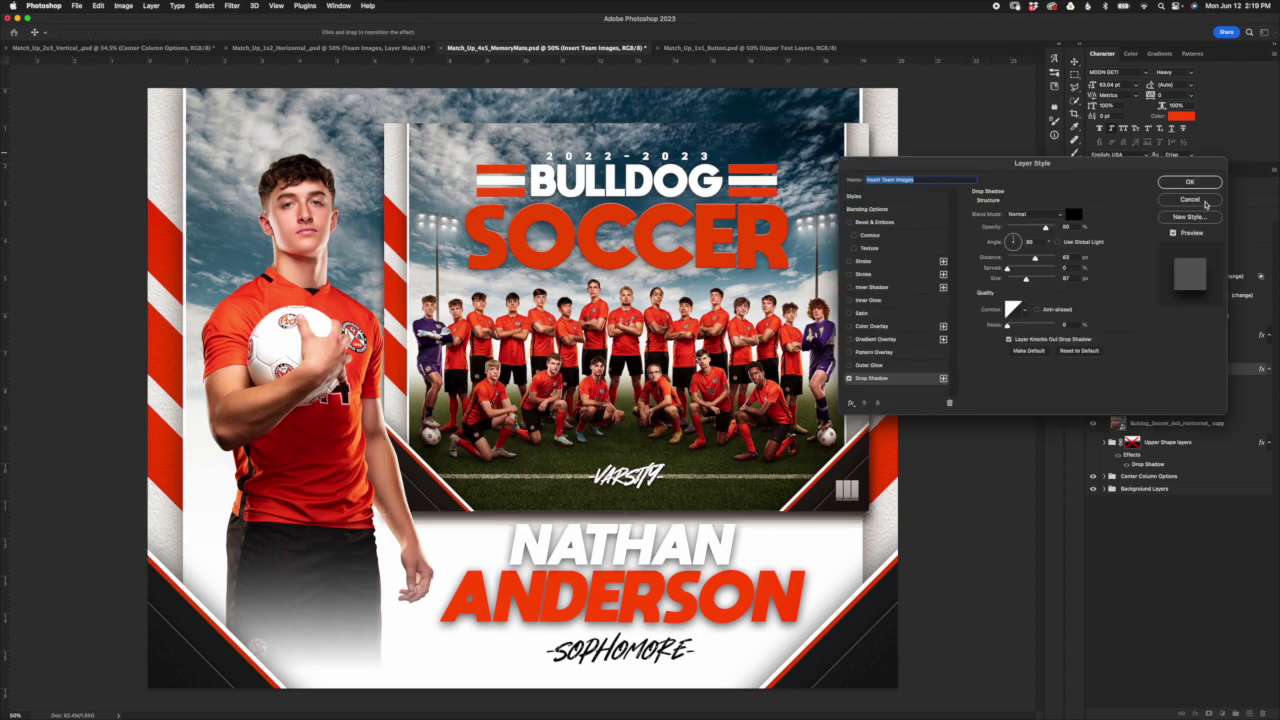
click(1205, 201)
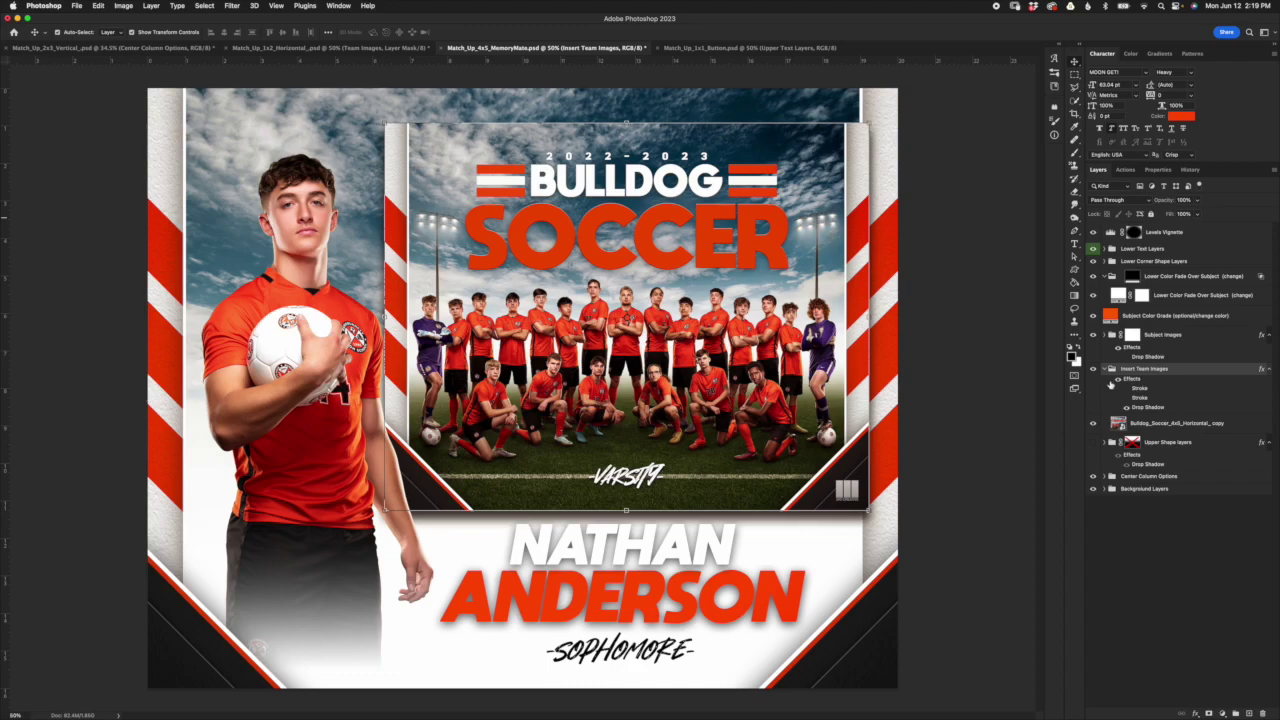
Step: Collapse Insert Team Images and select Sample Subject Image inside the Subject Images group
click(1105, 369)
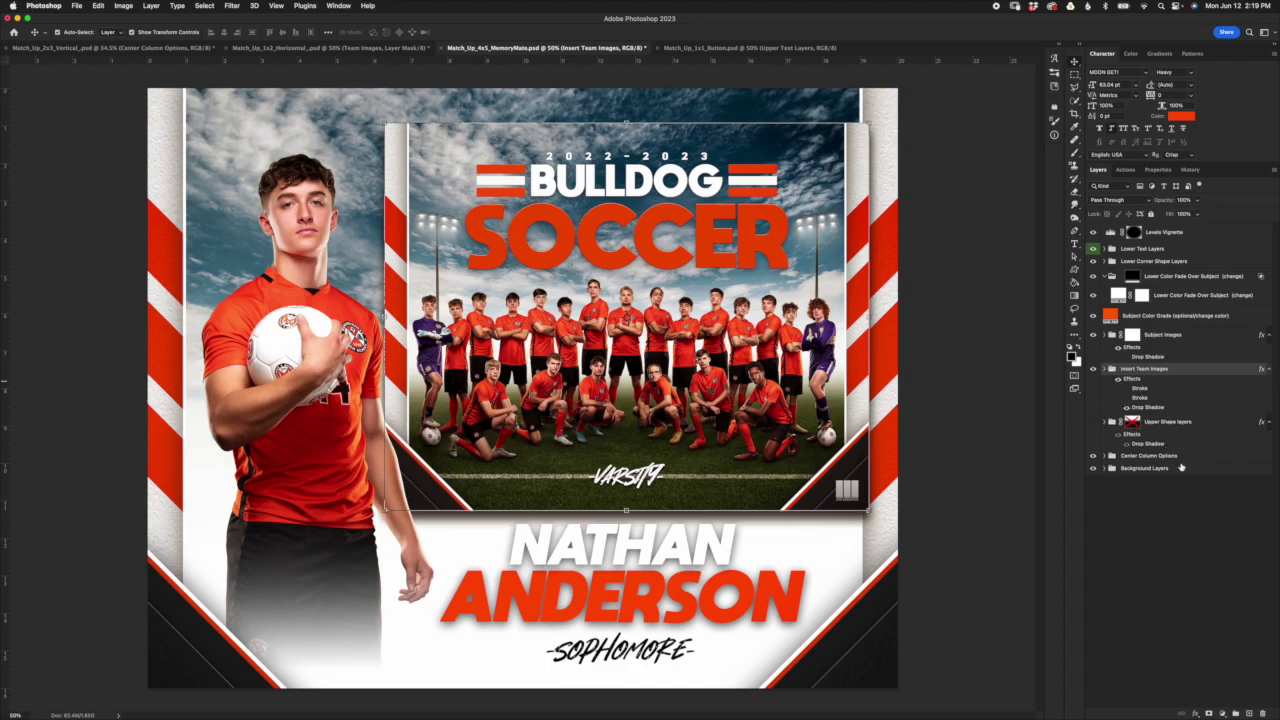
click(1199, 339)
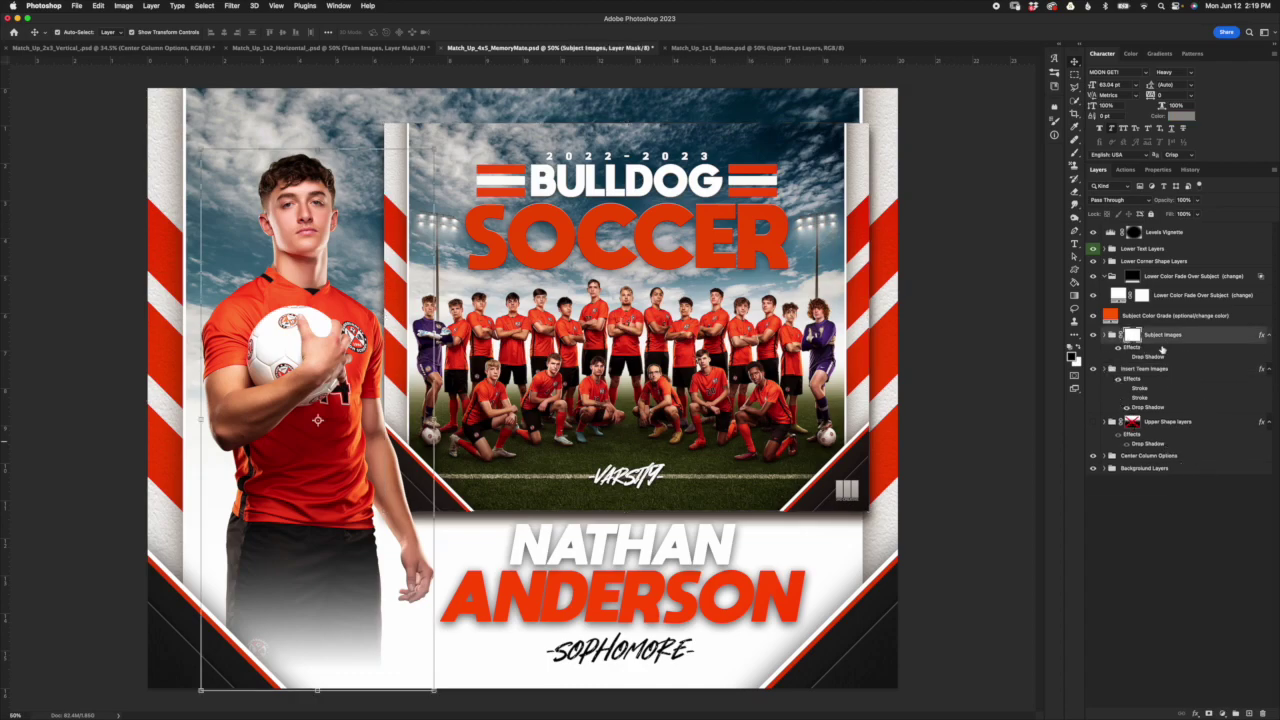
click(1105, 335)
click(1176, 374)
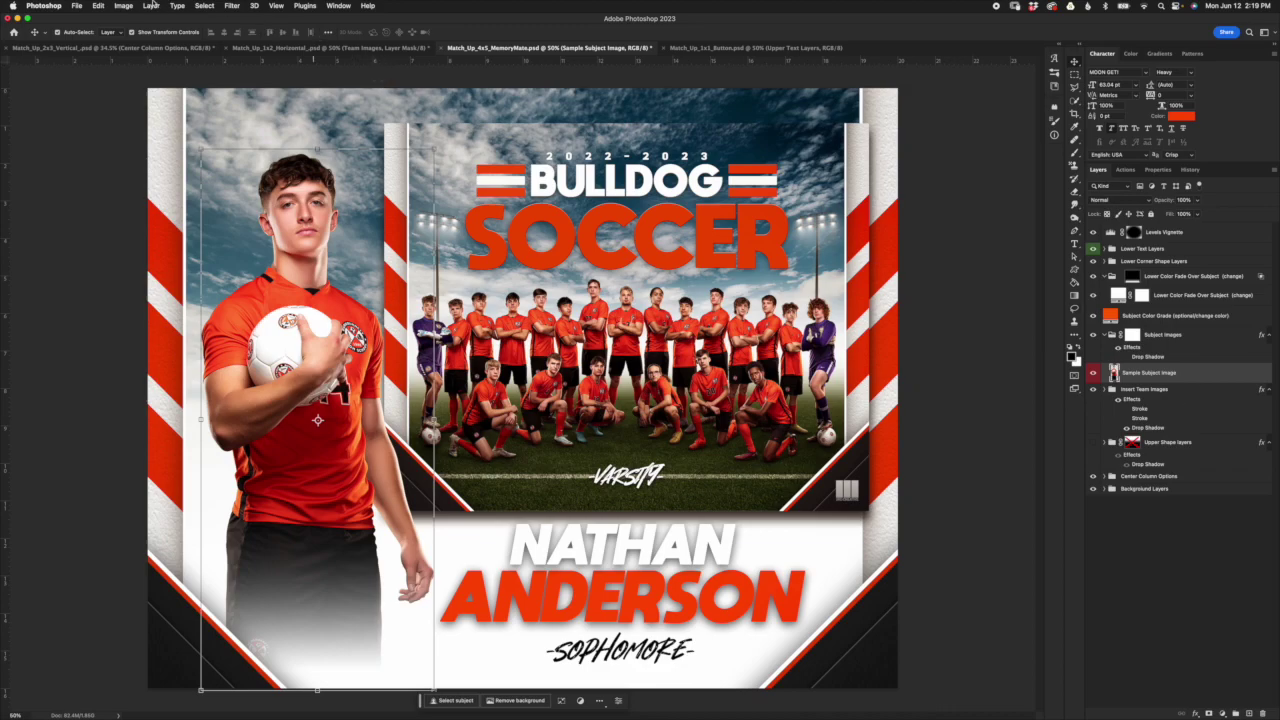
Step: Flip the player photo horizontally
click(99, 6)
mouse_move(160, 209)
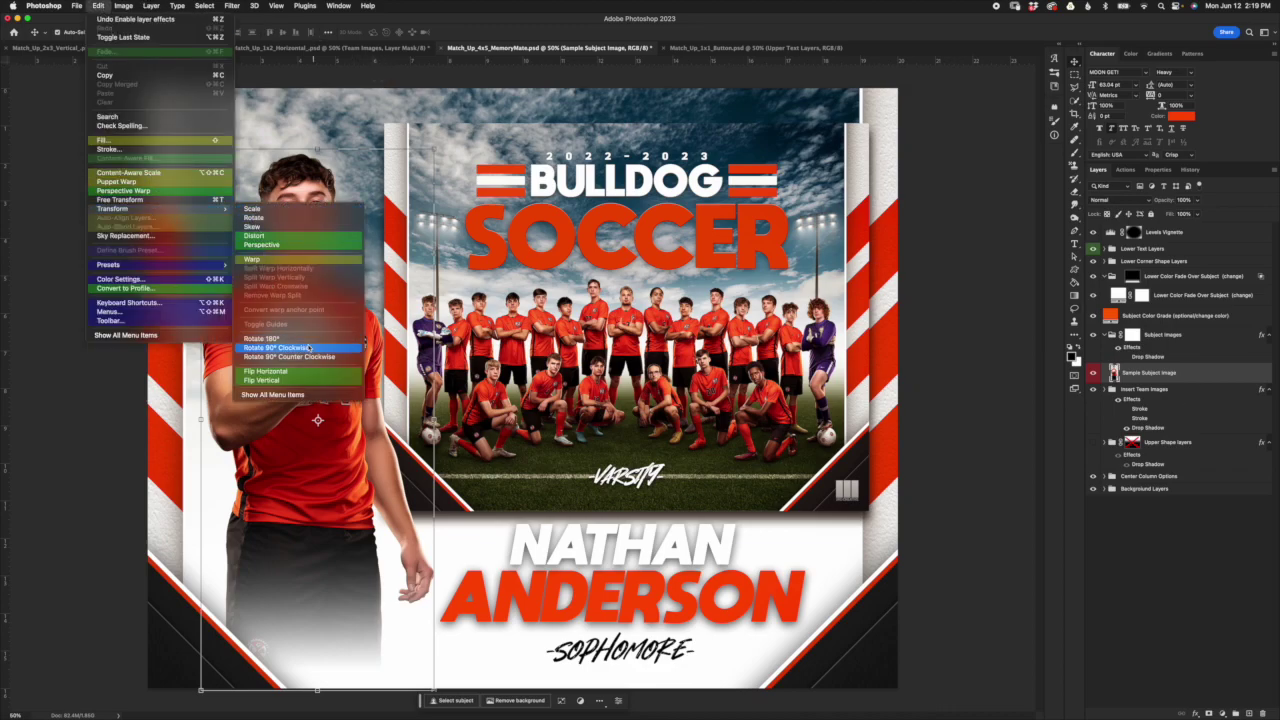
click(325, 372)
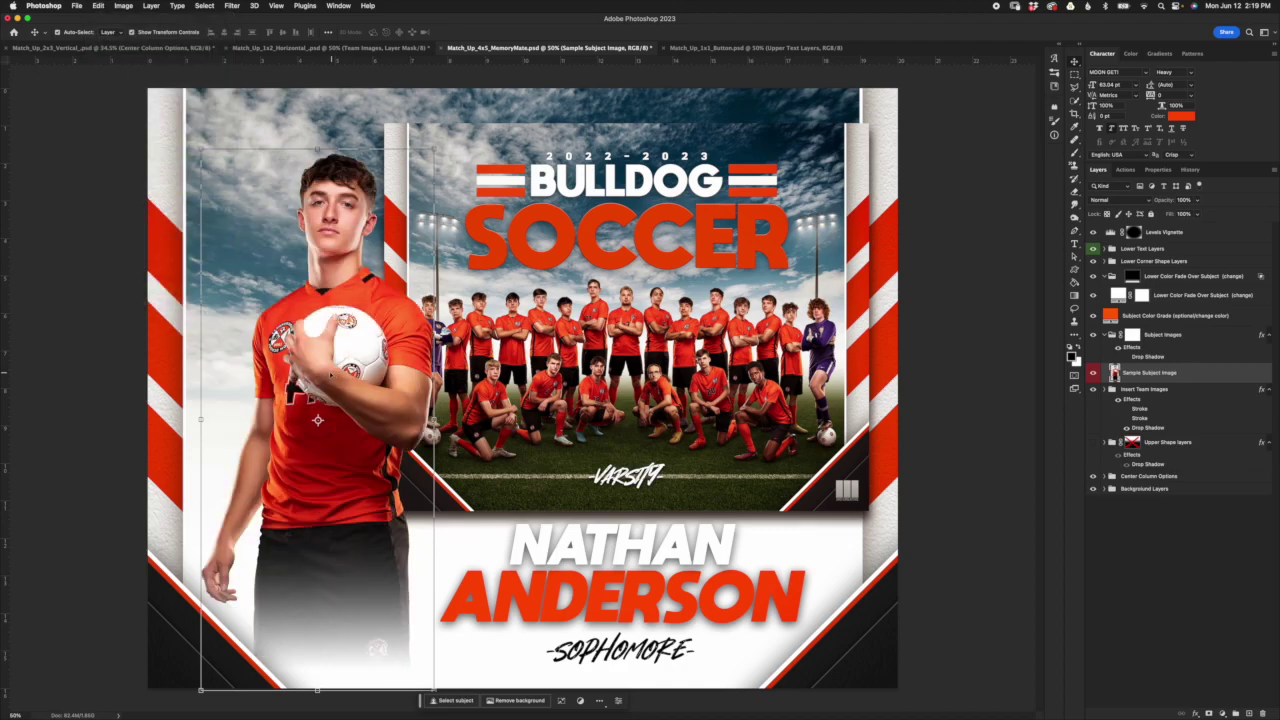
Step: Move the player to the poster's right side and reselect the Insert Team Images group
key(super+t)
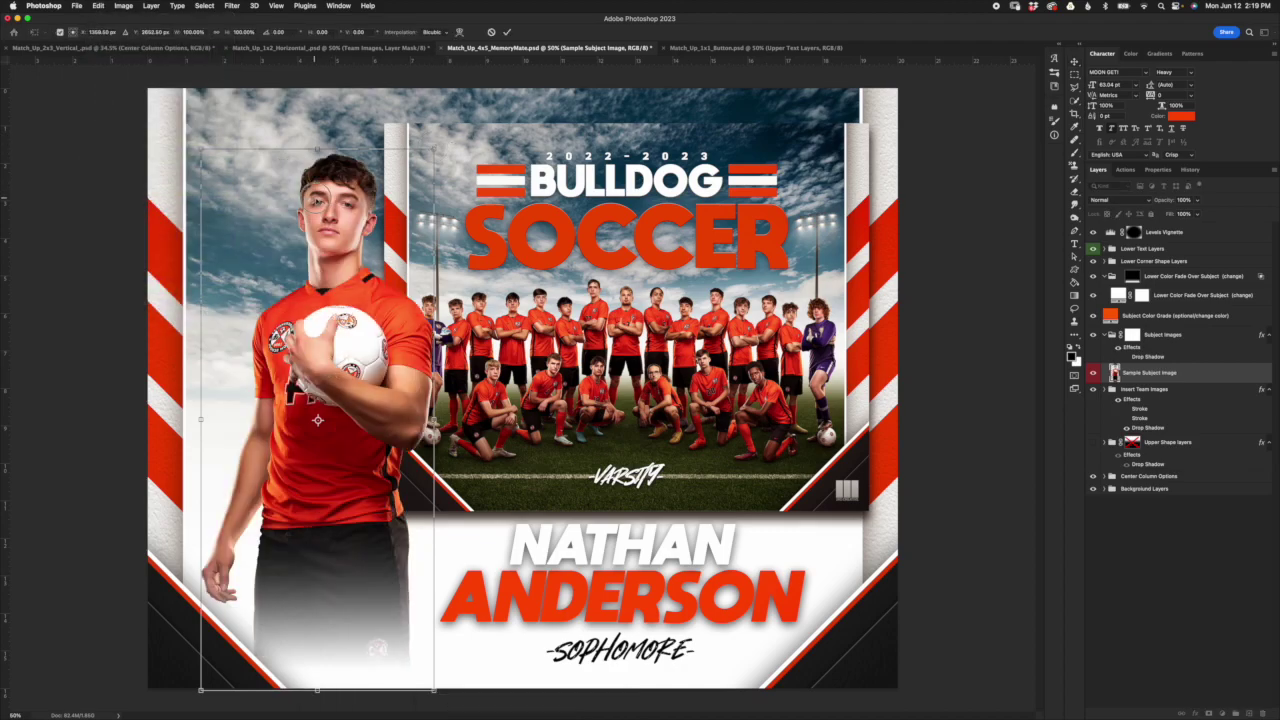
drag(313, 199, 739, 200)
click(507, 33)
click(1104, 335)
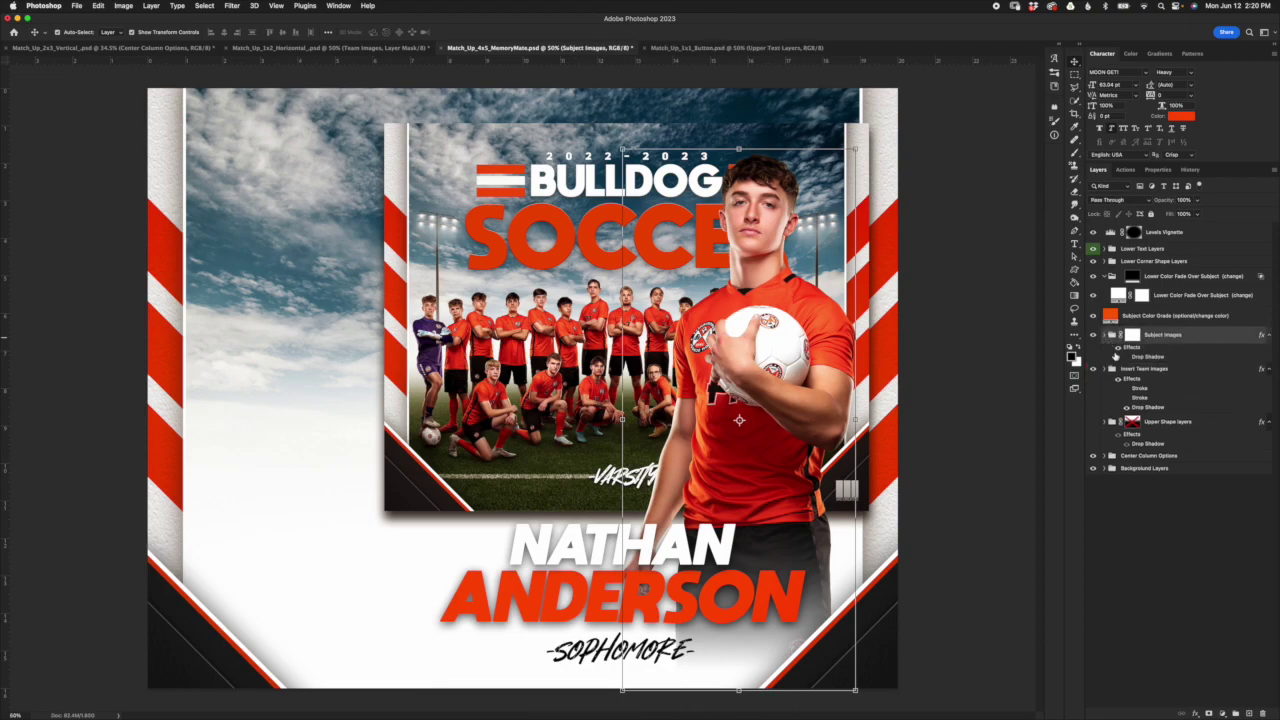
click(1173, 370)
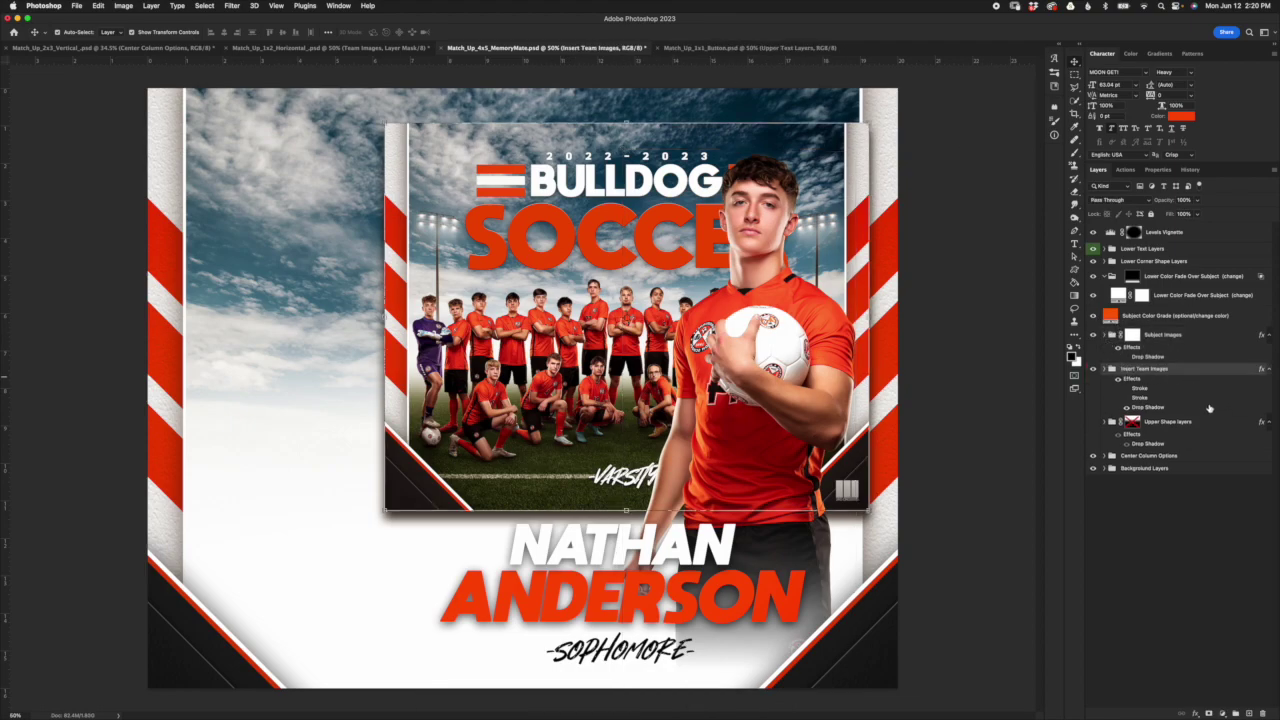
Step: Move the Lower Text Layers and Insert Team Images groups left together beside the player
click(1177, 250)
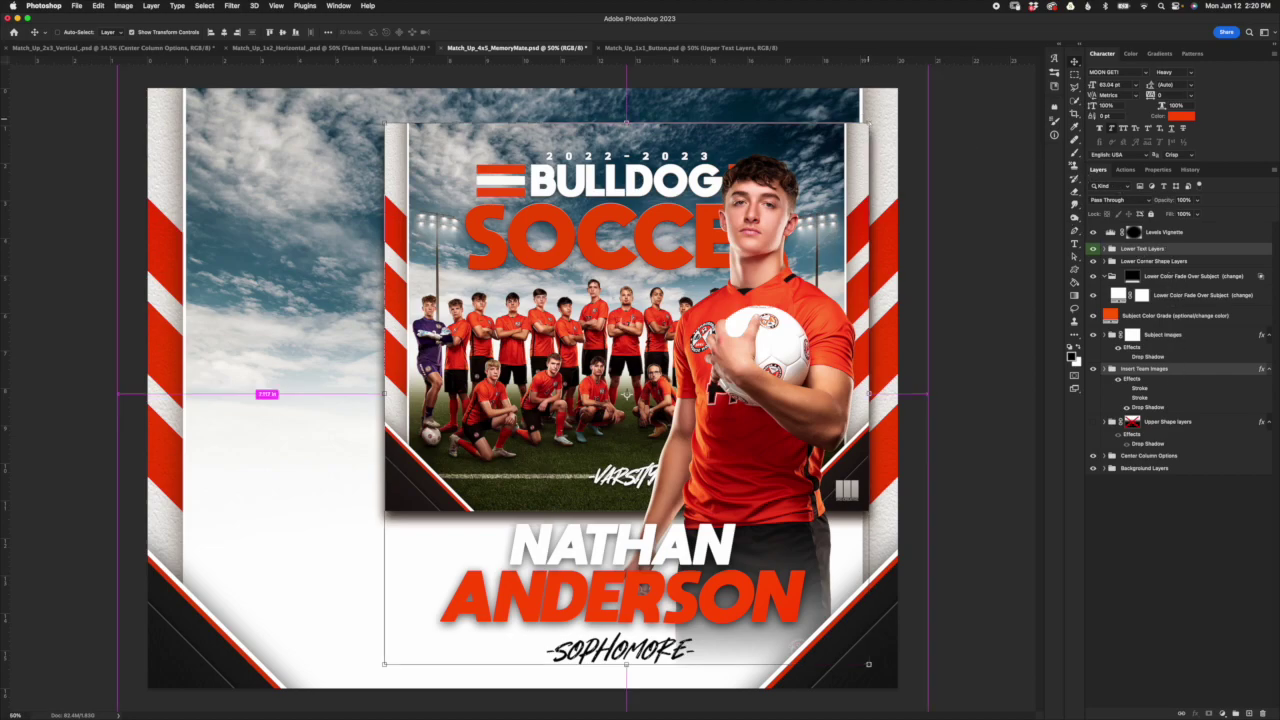
click(869, 122)
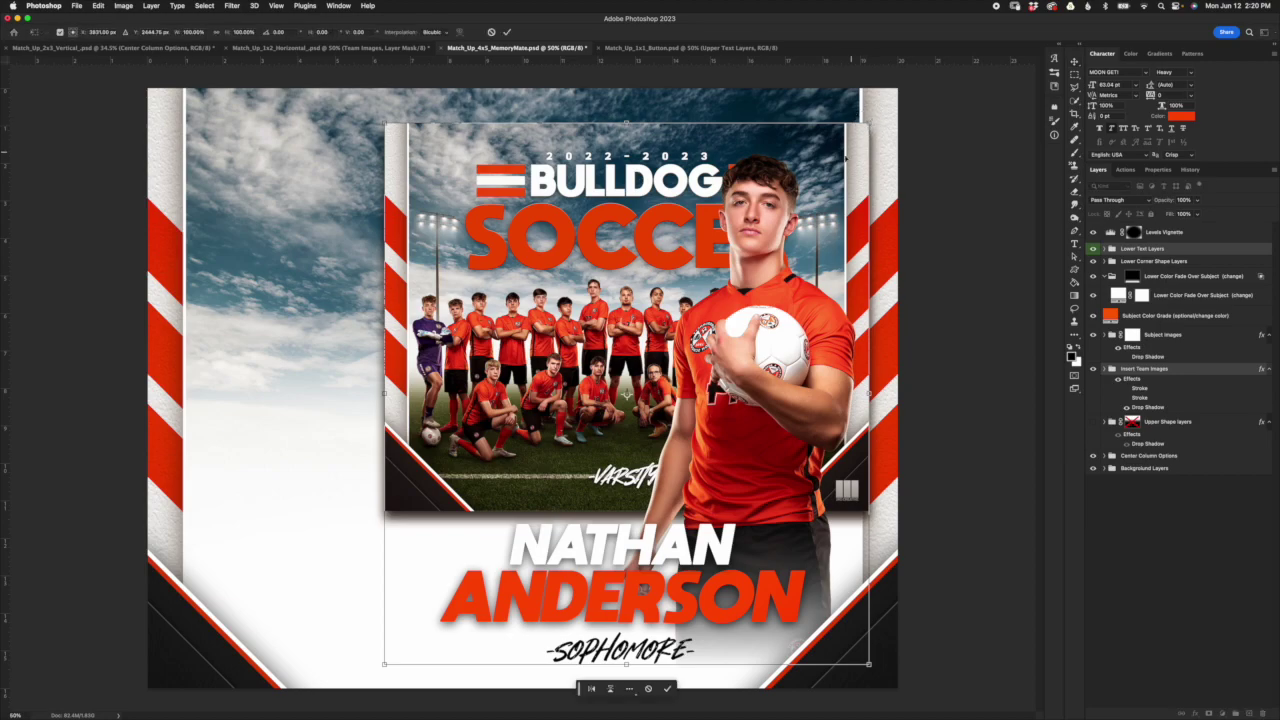
drag(816, 178, 638, 194)
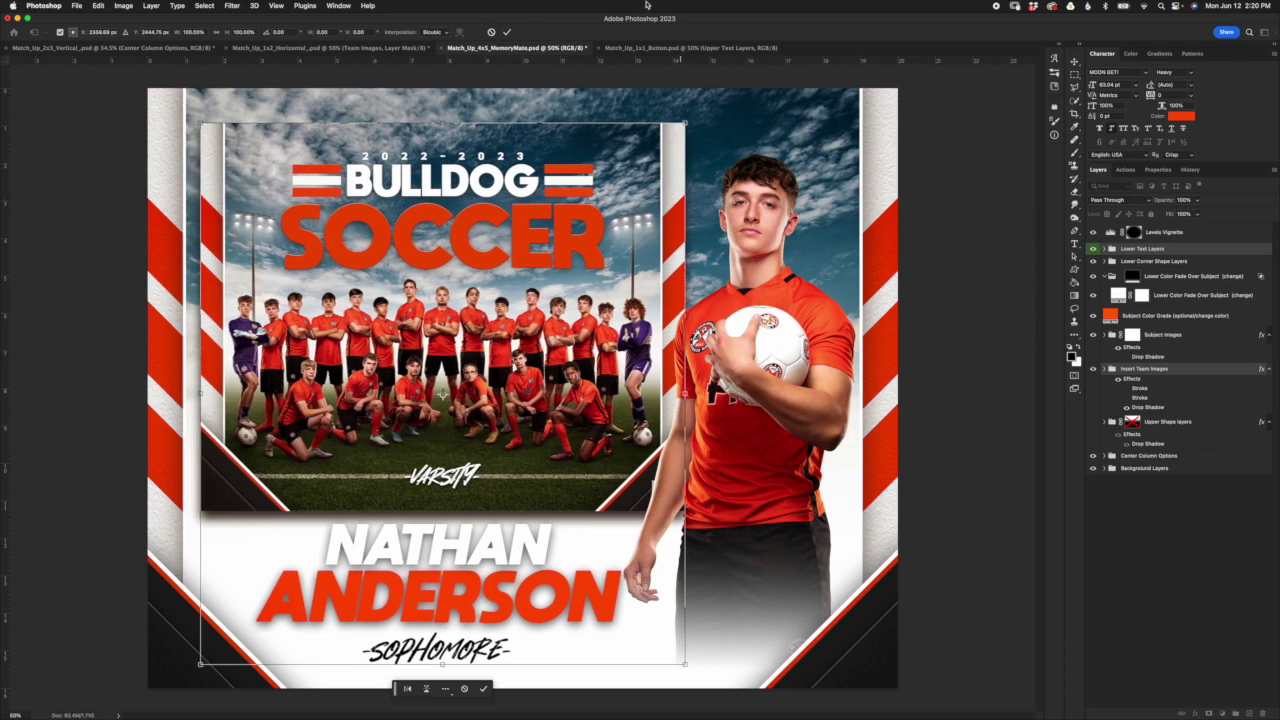
click(507, 33)
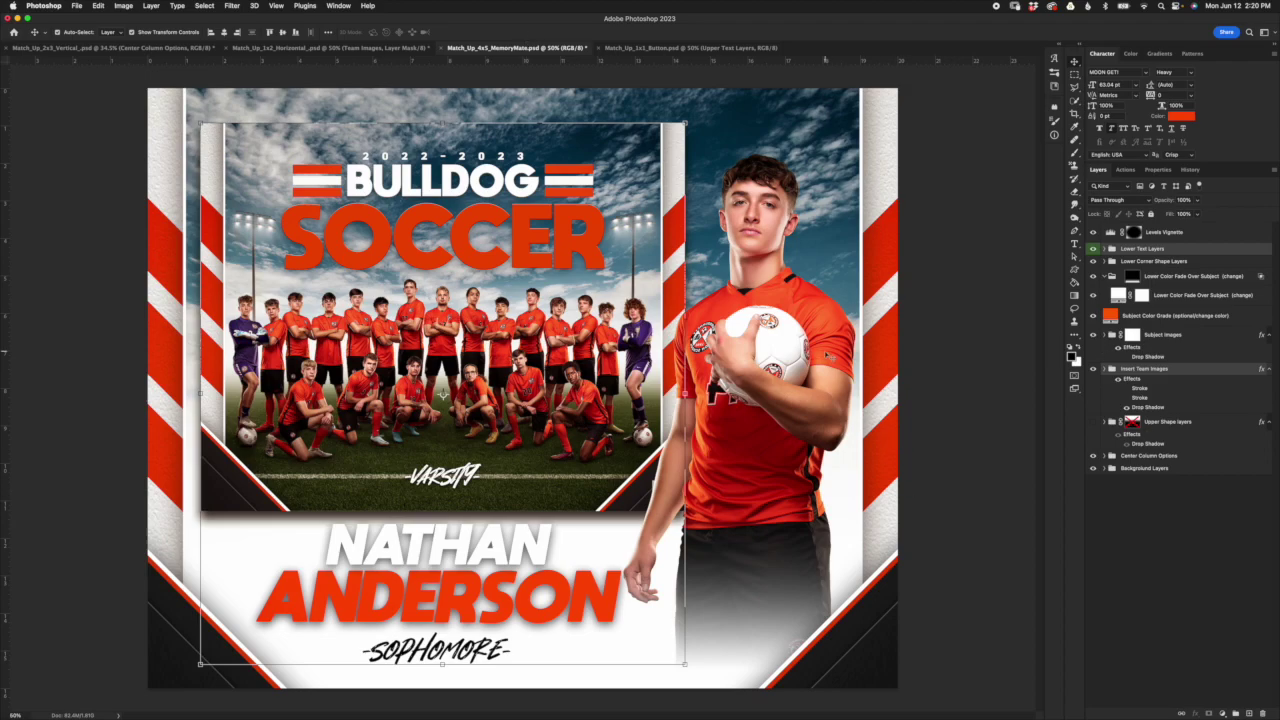
click(1190, 169)
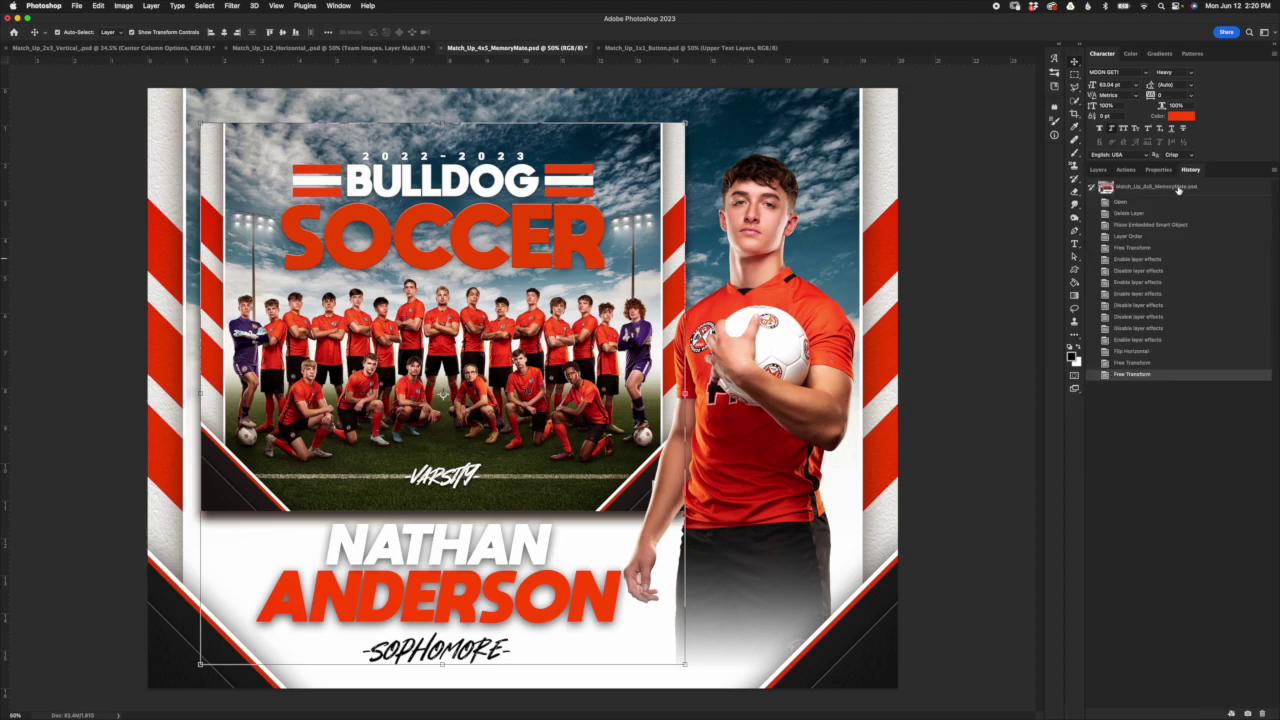
Step: Revert to the opened-state History snapshot and switch to the Match_Up_1x1_Button document
click(1176, 188)
click(1096, 170)
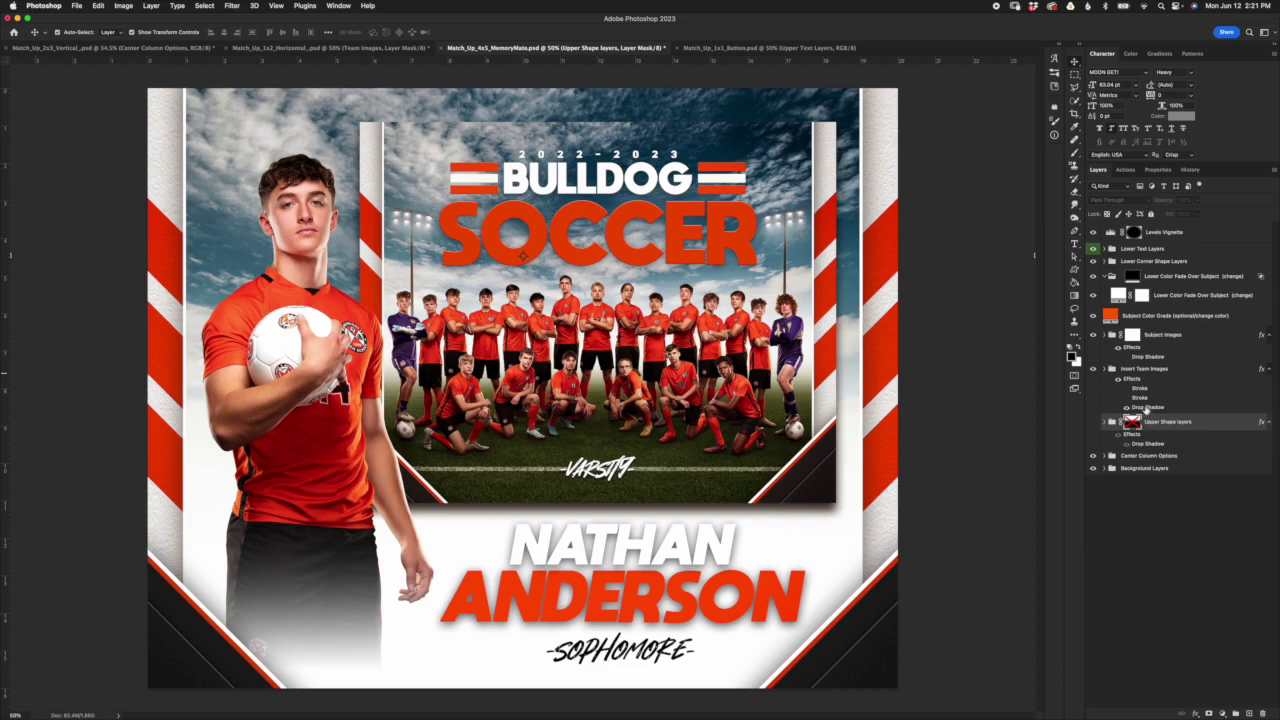
key(ctrl+Tab)
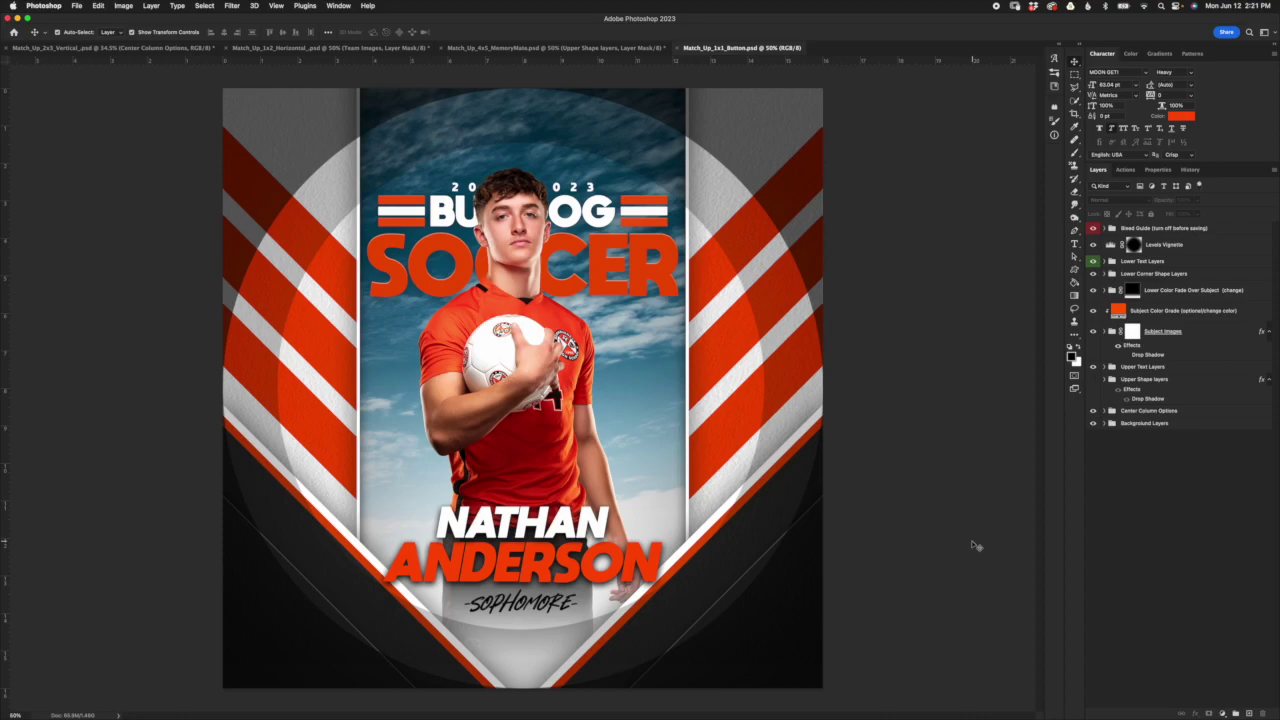
Step: Expand the Bleed Guide group and toggle its overlay on and off to compare
click(1176, 229)
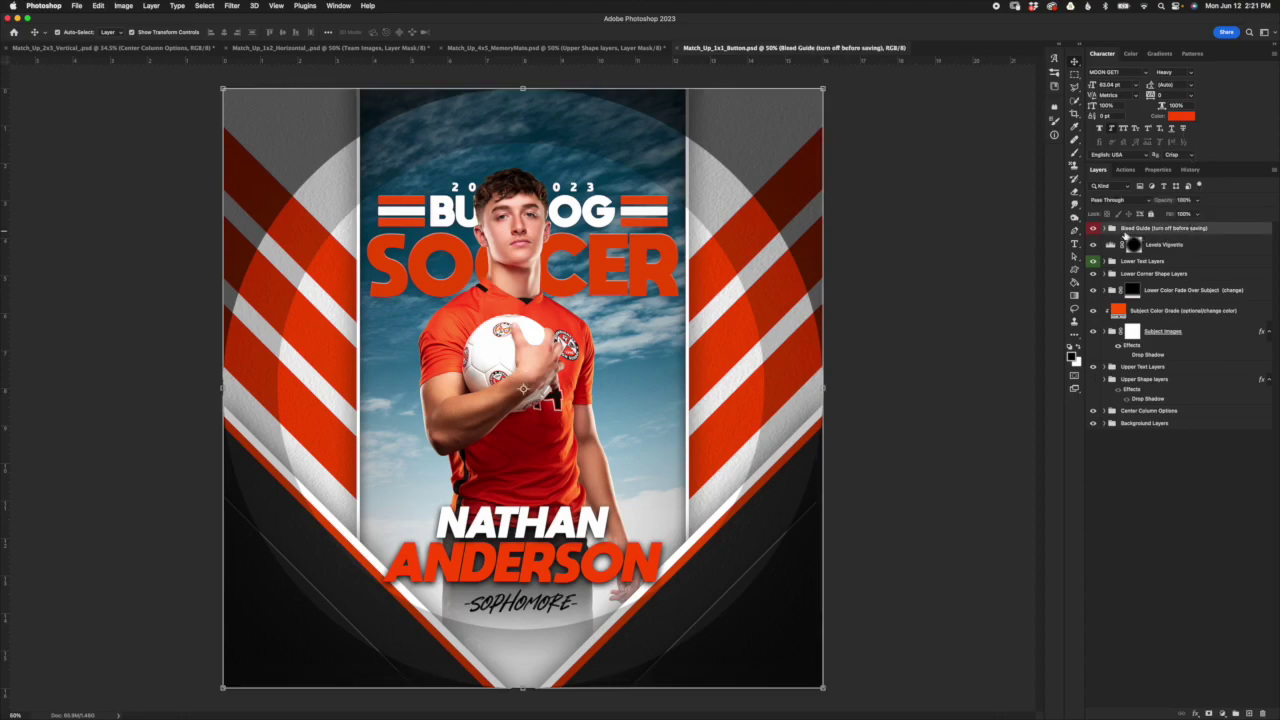
click(1104, 229)
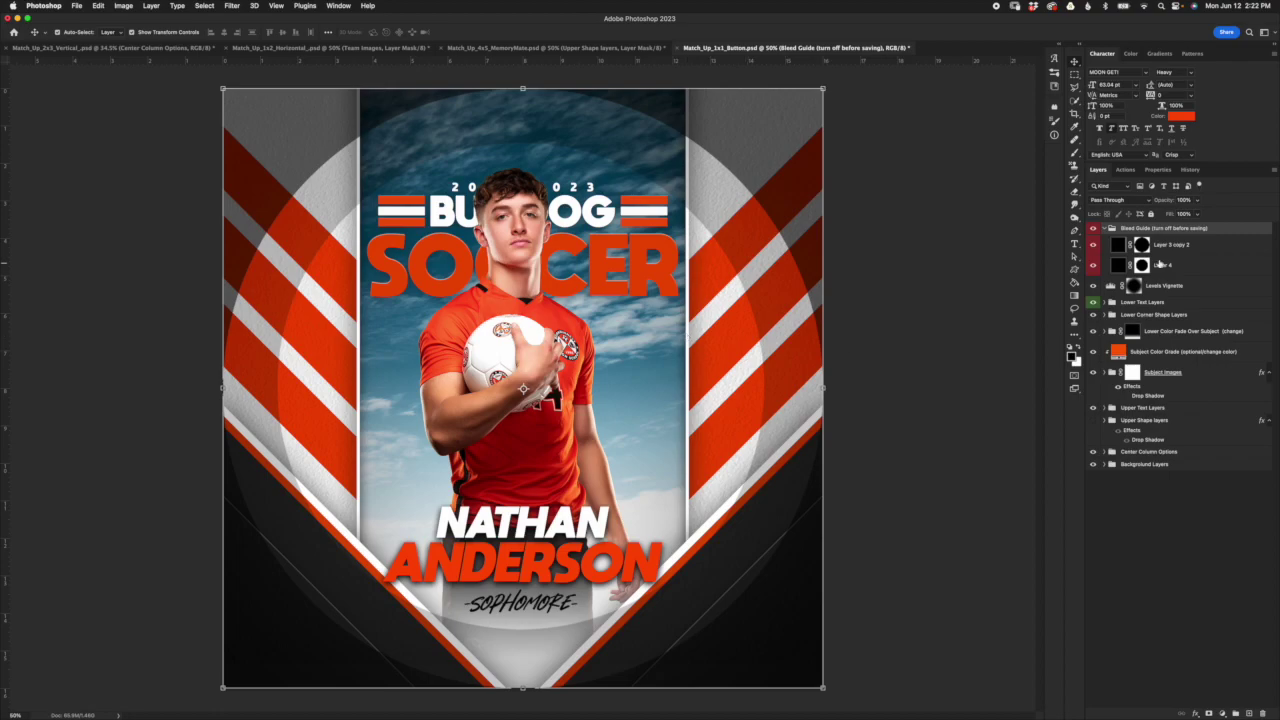
click(1094, 230)
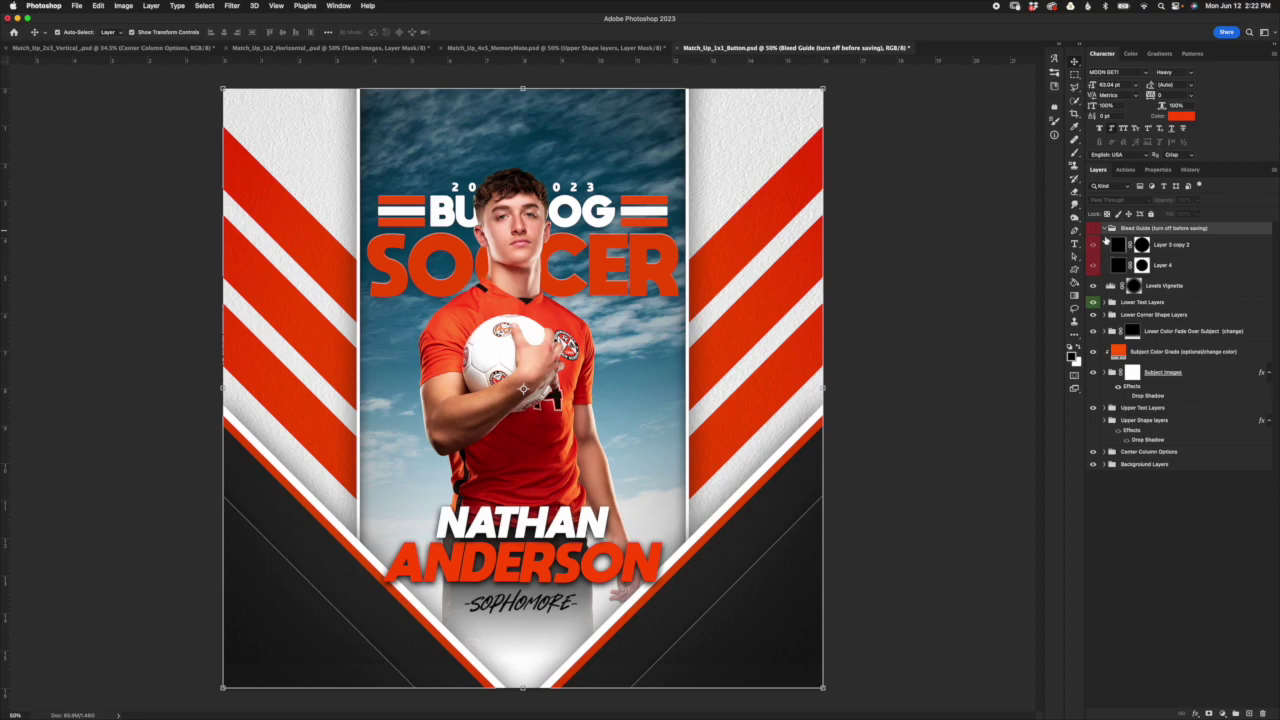
click(1094, 230)
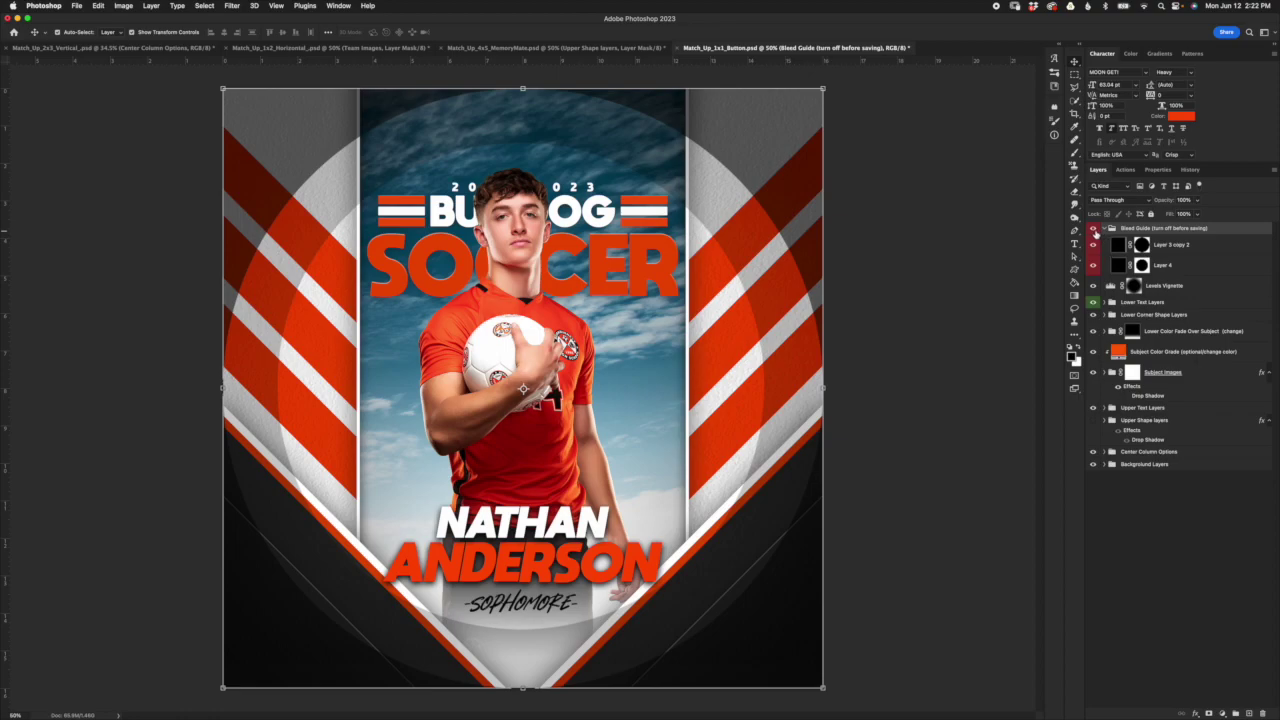
click(1094, 229)
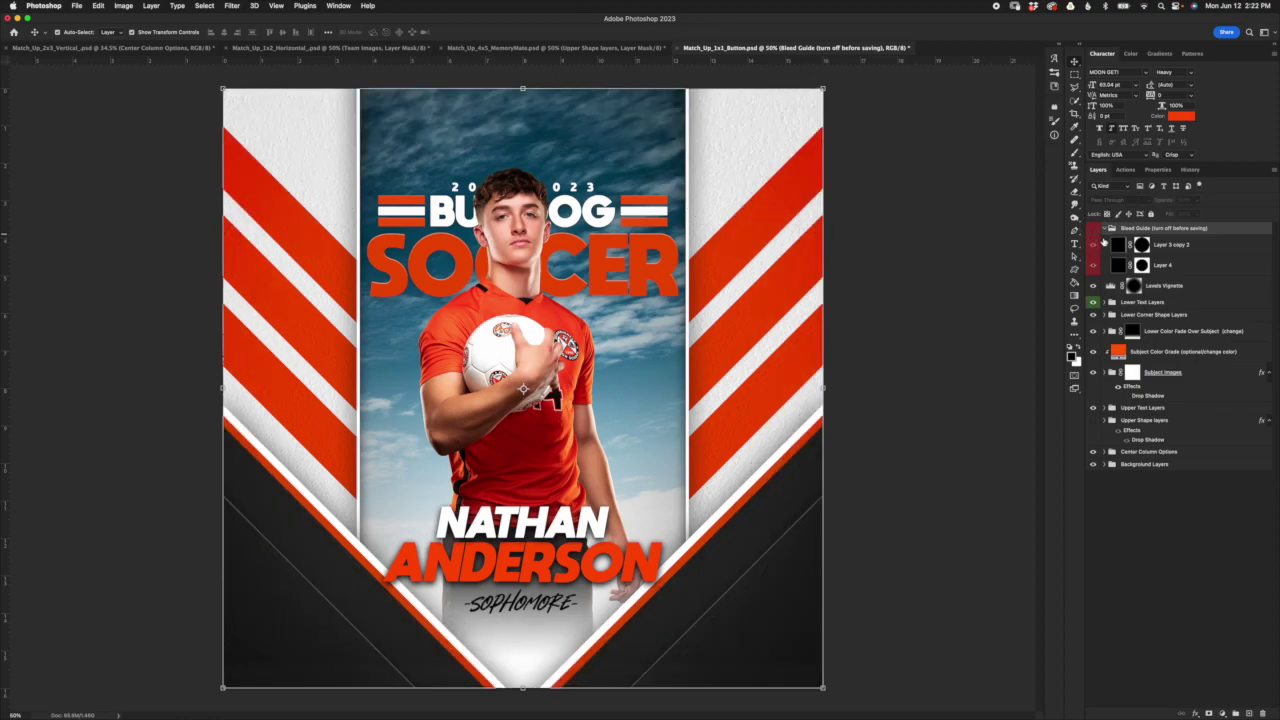
click(1094, 230)
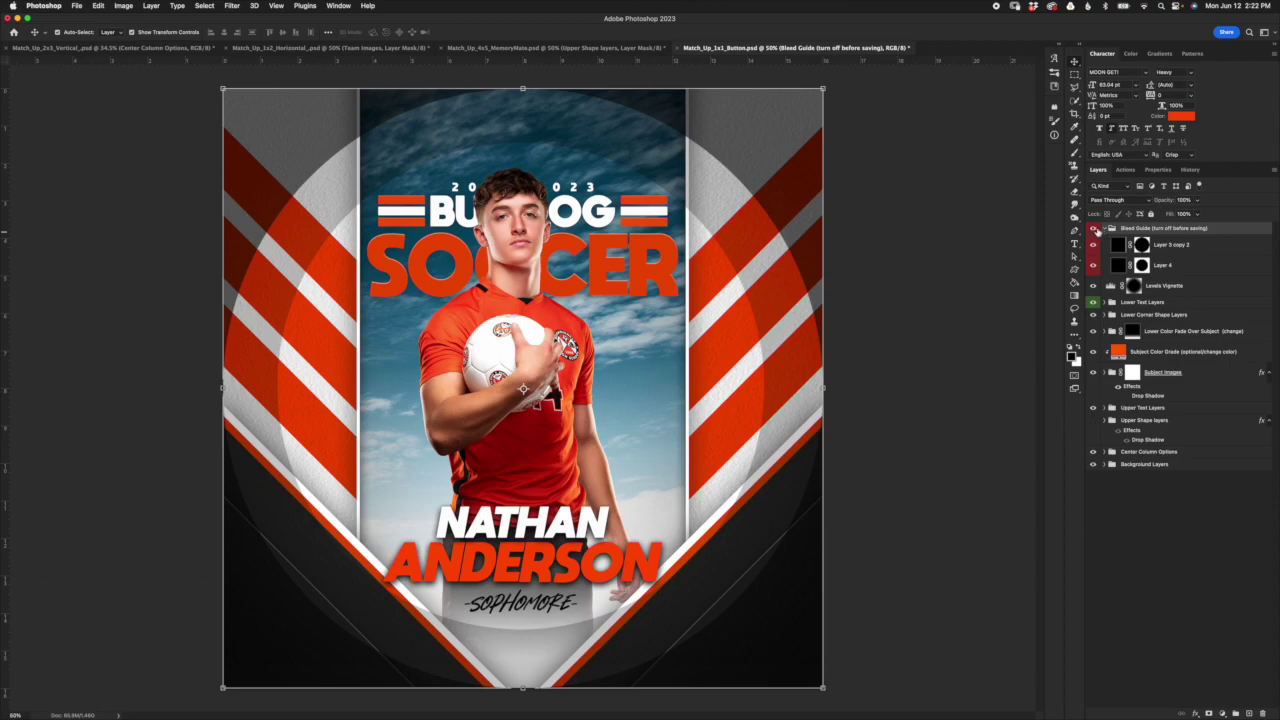
click(1094, 230)
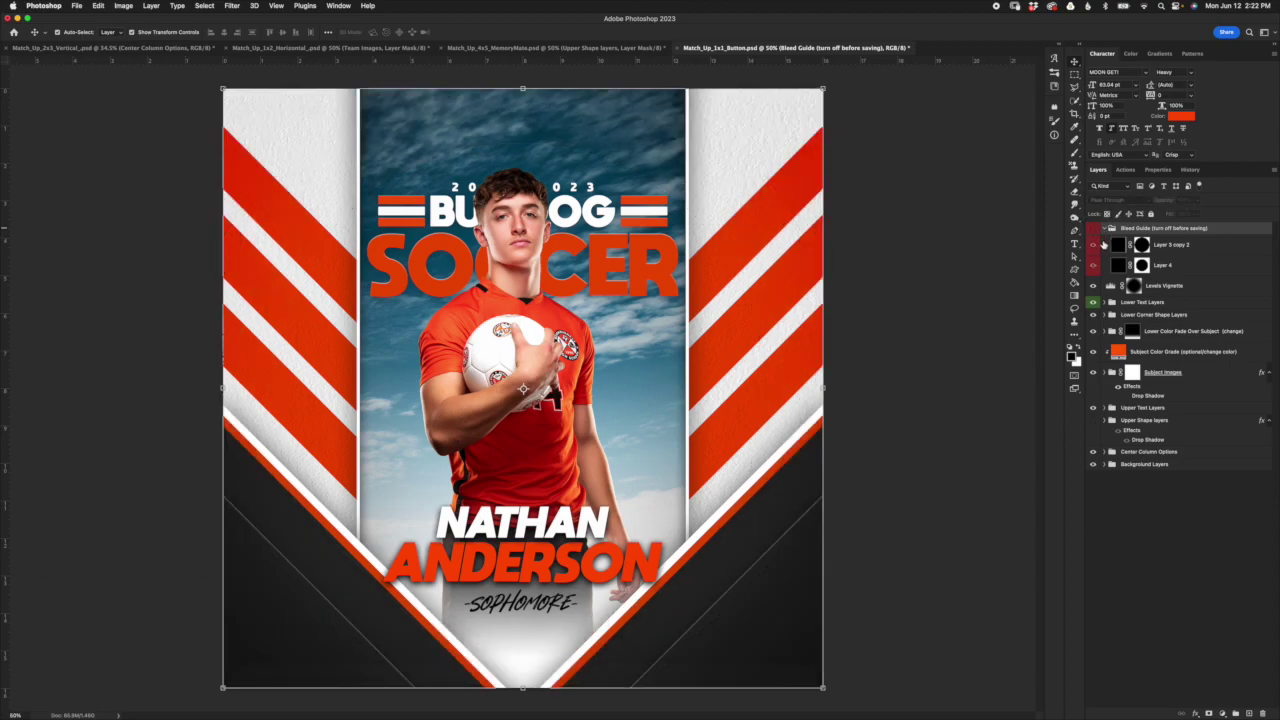
click(1094, 230)
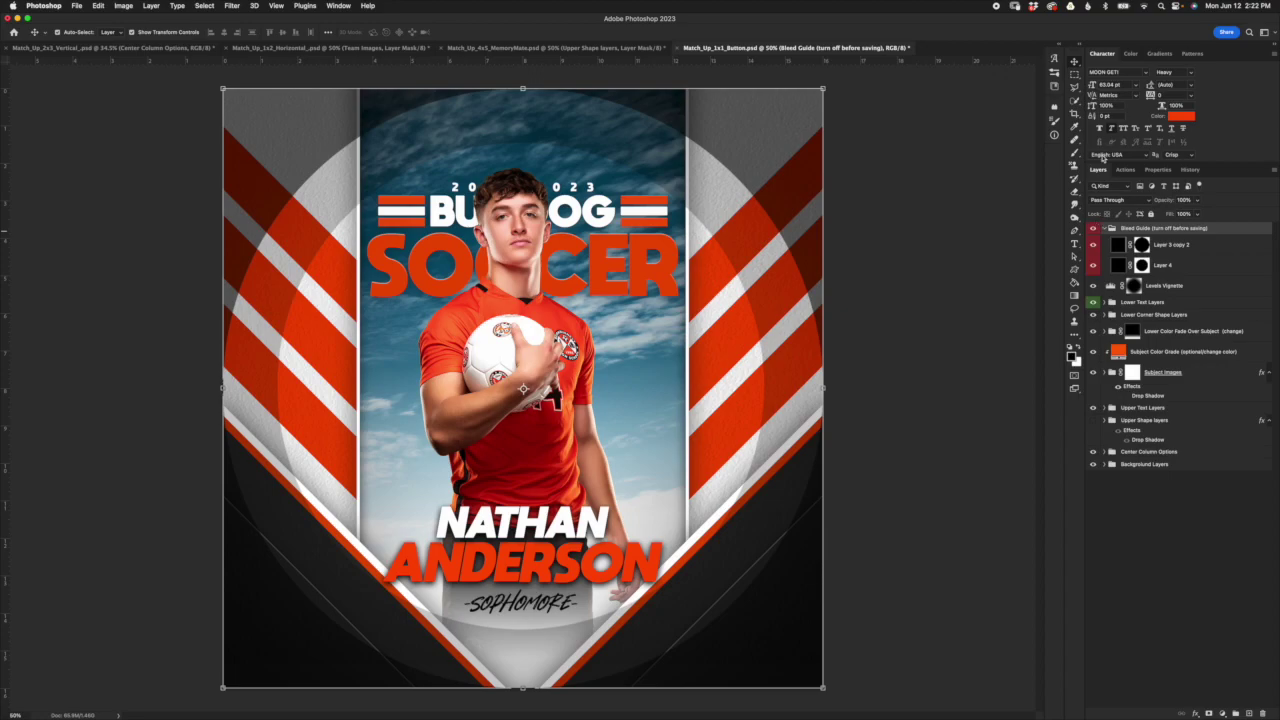
Step: Collapse and hide the Bleed Guide group, then select the title text group
click(1104, 228)
click(1094, 229)
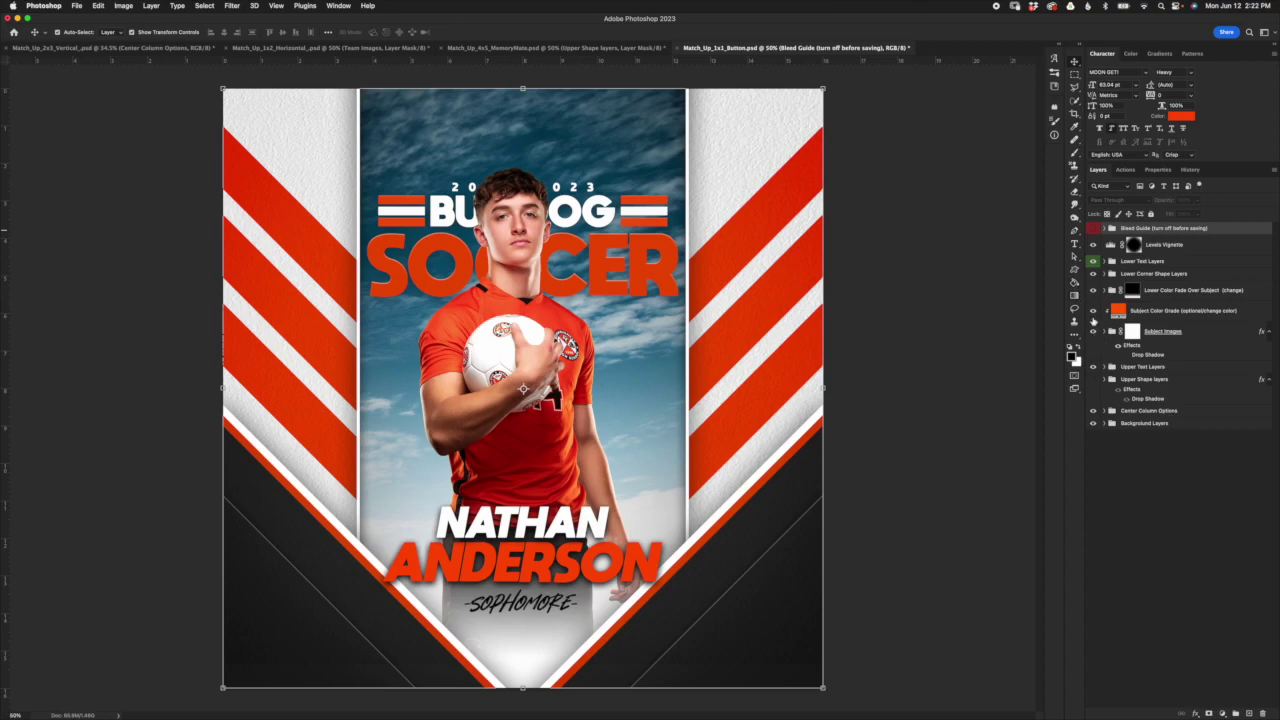
click(1150, 367)
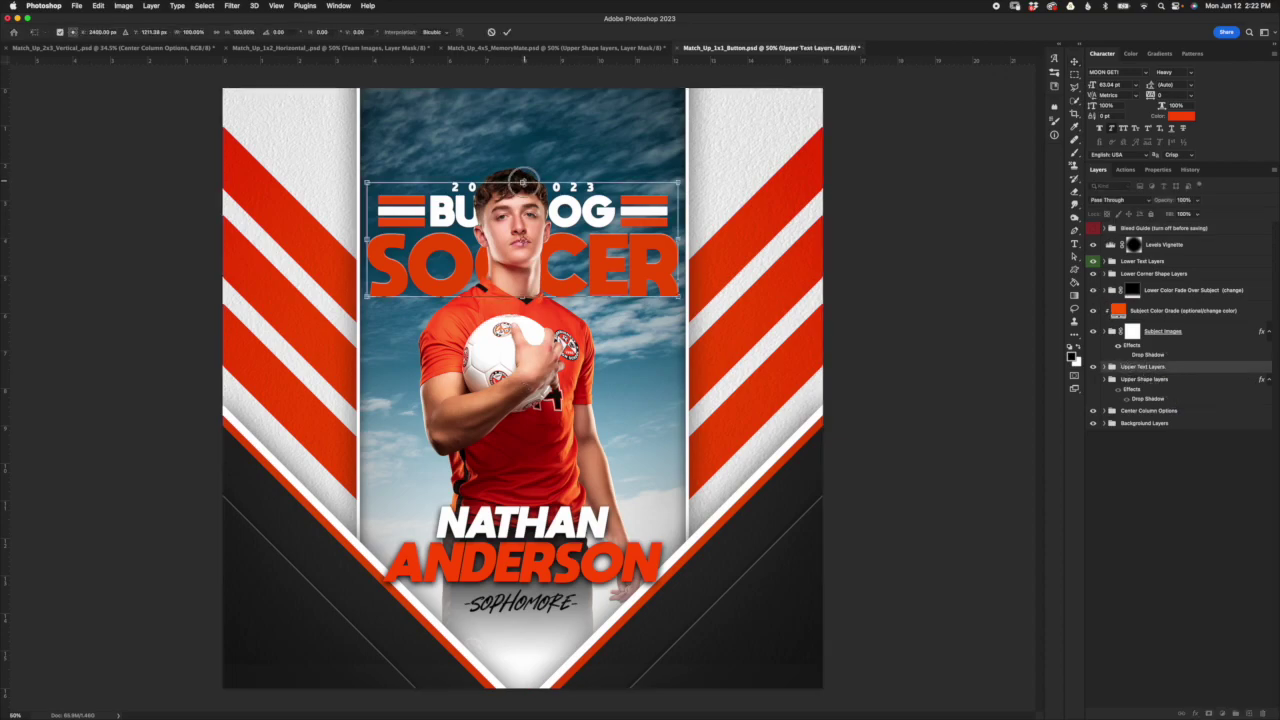
Step: Move the BULLDOG SOCCER title group up the photo column
key(ctrl+t)
click(491, 33)
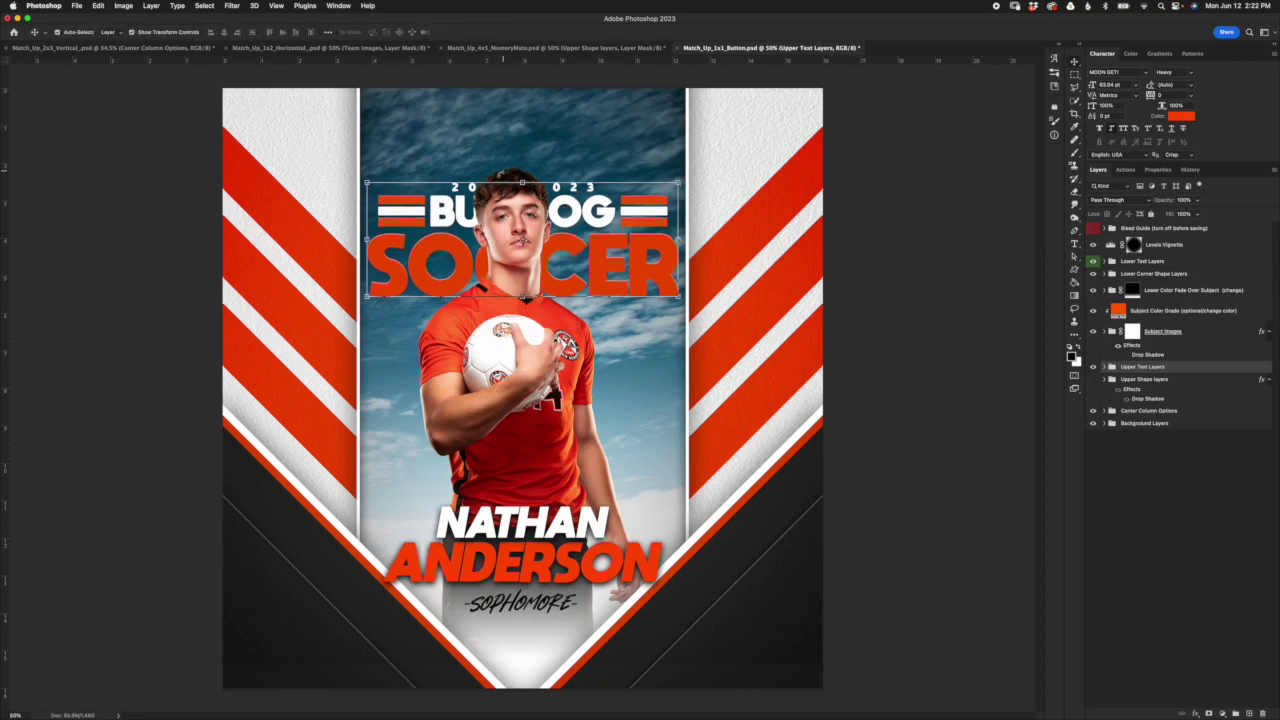
key(ctrl+t)
drag(522, 240, 522, 160)
click(507, 32)
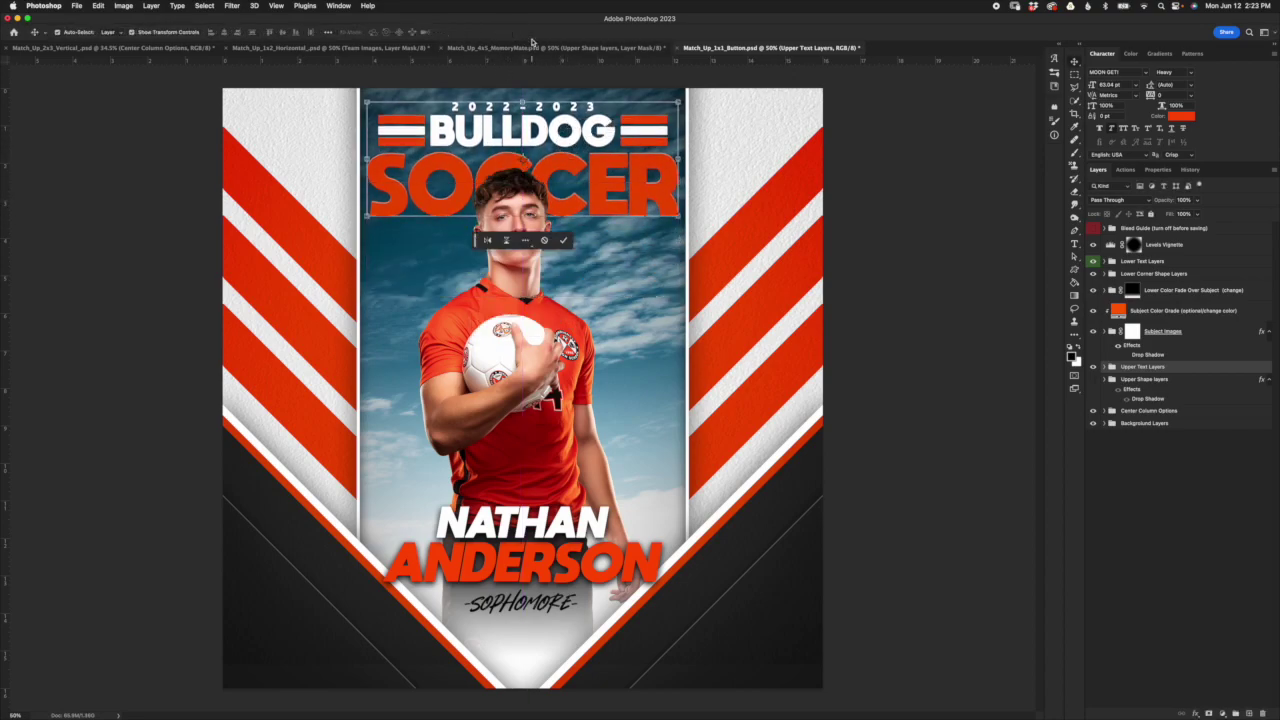
Step: Enlarge the Sample Subject Image player photo slightly, to about 106%
click(1105, 332)
click(1140, 369)
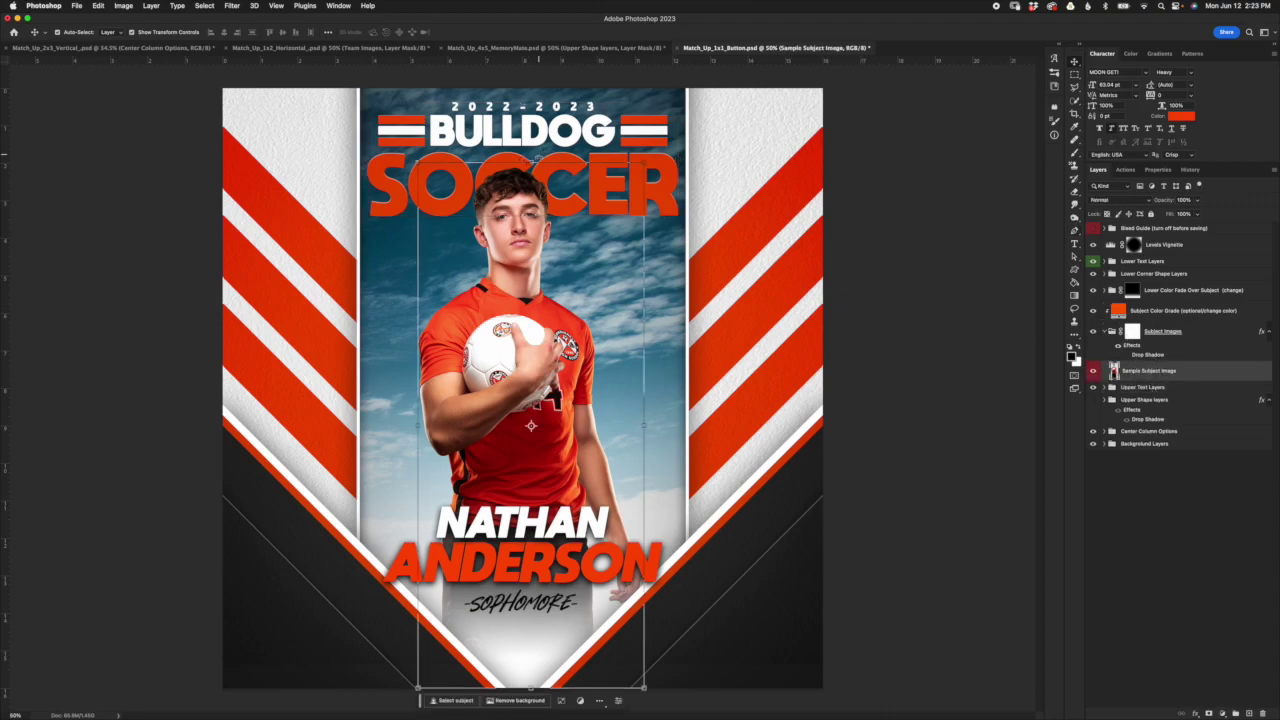
drag(533, 160, 533, 136)
click(1158, 274)
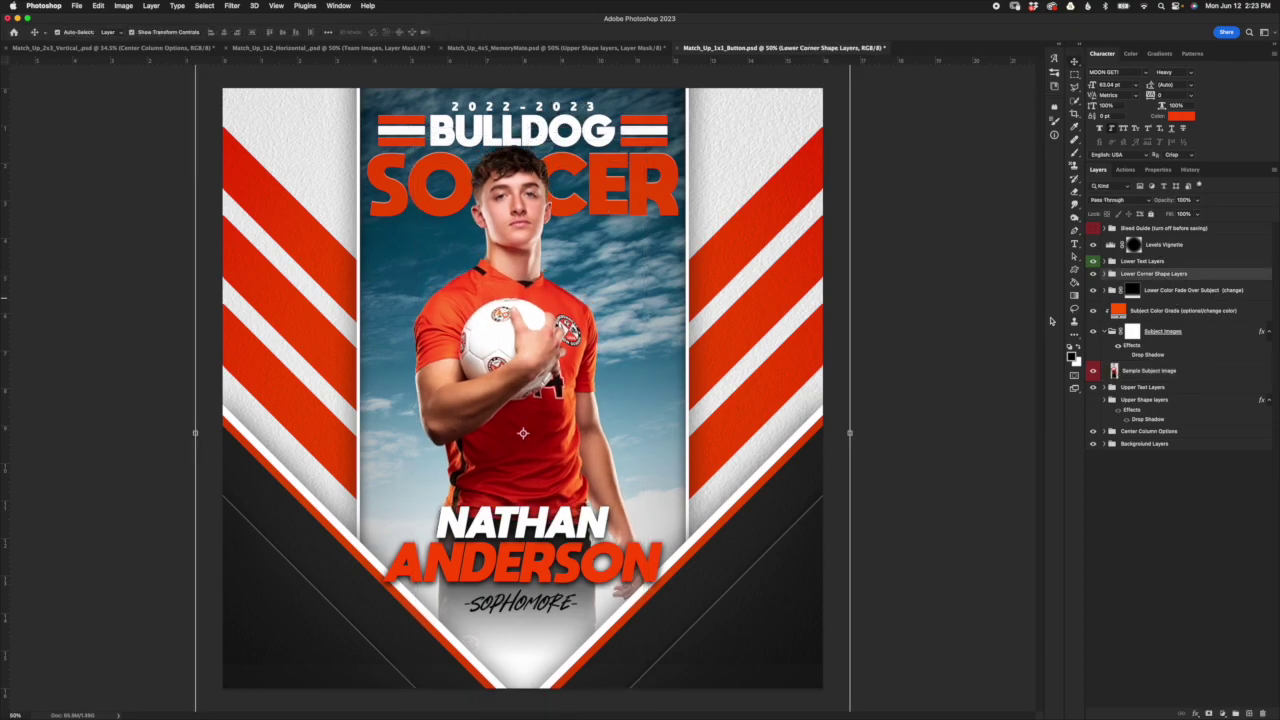
Step: Try moving the lower corner shapes down, cancel it, and show the History list
key(ctrl+t)
drag(686, 337, 680, 396)
click(492, 33)
click(1190, 170)
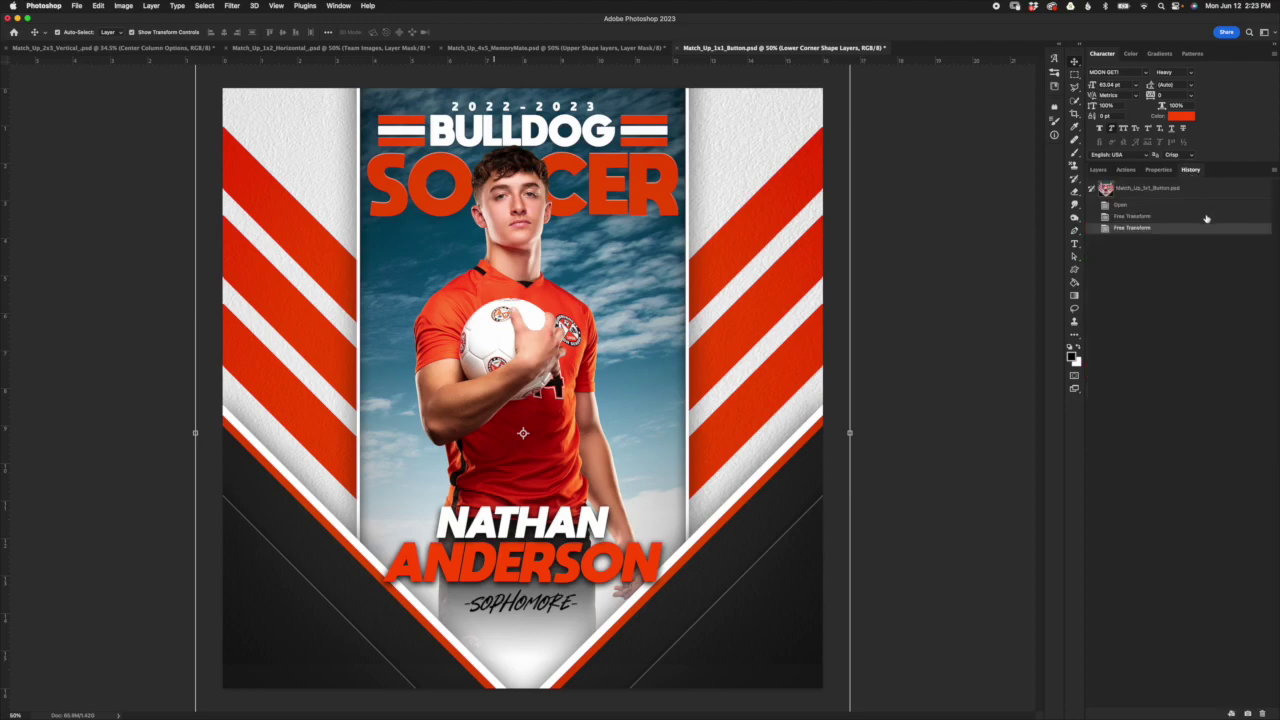
Step: Revert the button design to its opened-state History snapshot
click(1100, 170)
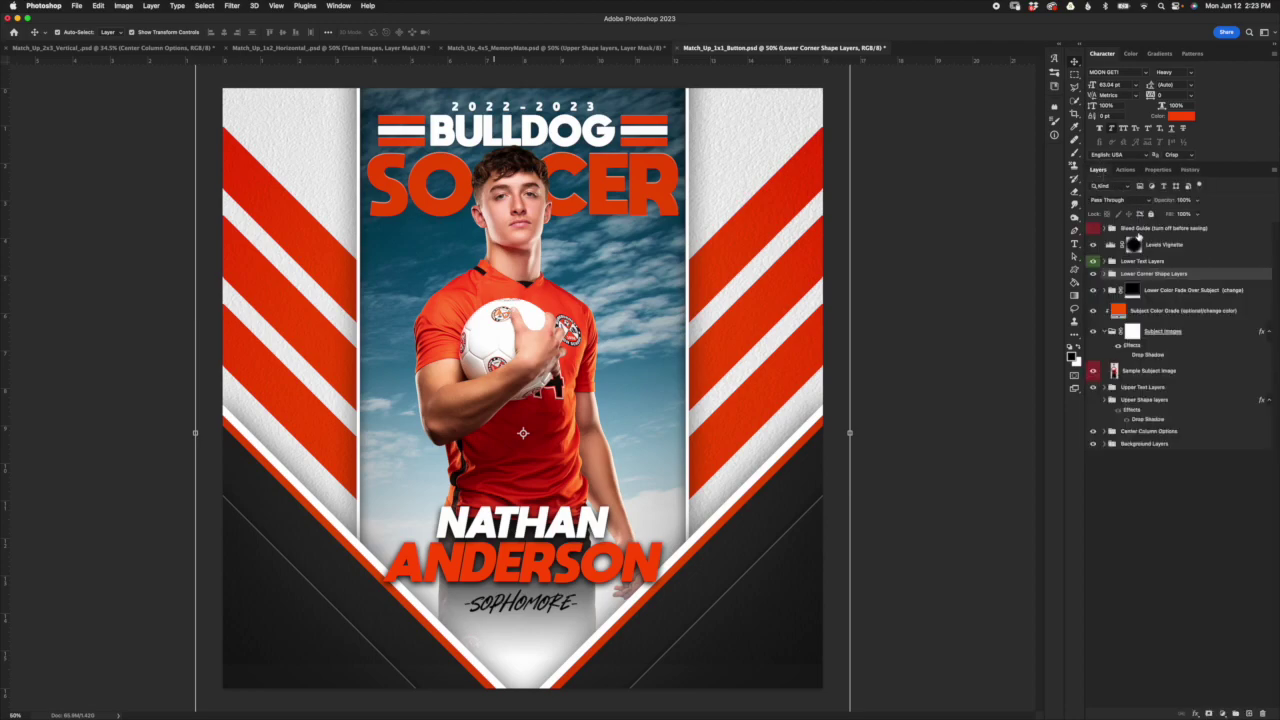
click(1190, 170)
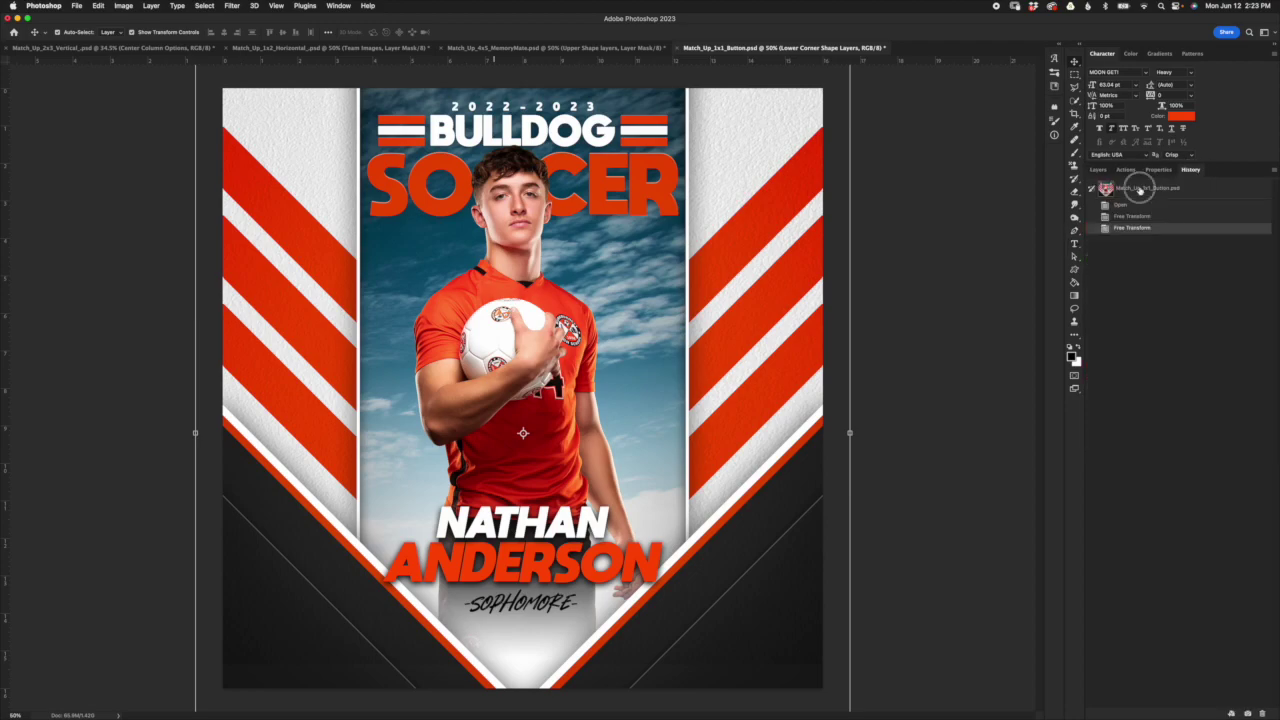
click(1140, 190)
click(1098, 170)
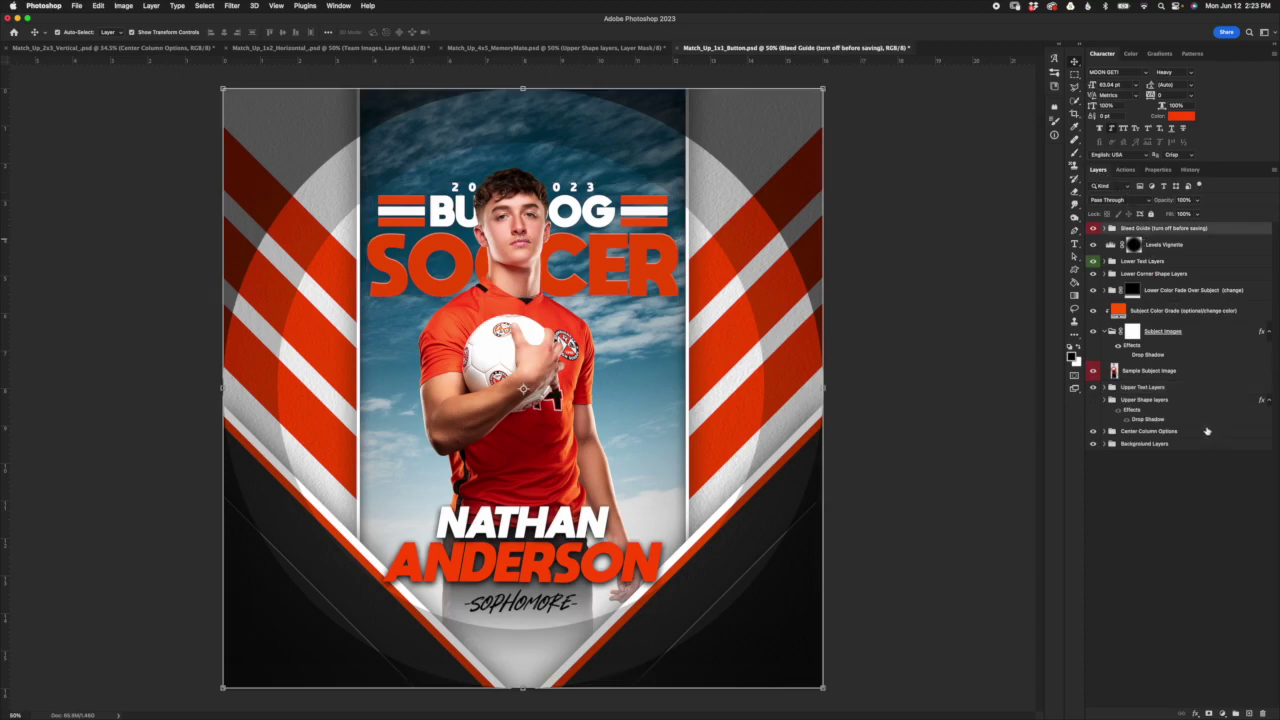
Step: Collapse the Subject Images group and switch away from Photoshop
click(1105, 331)
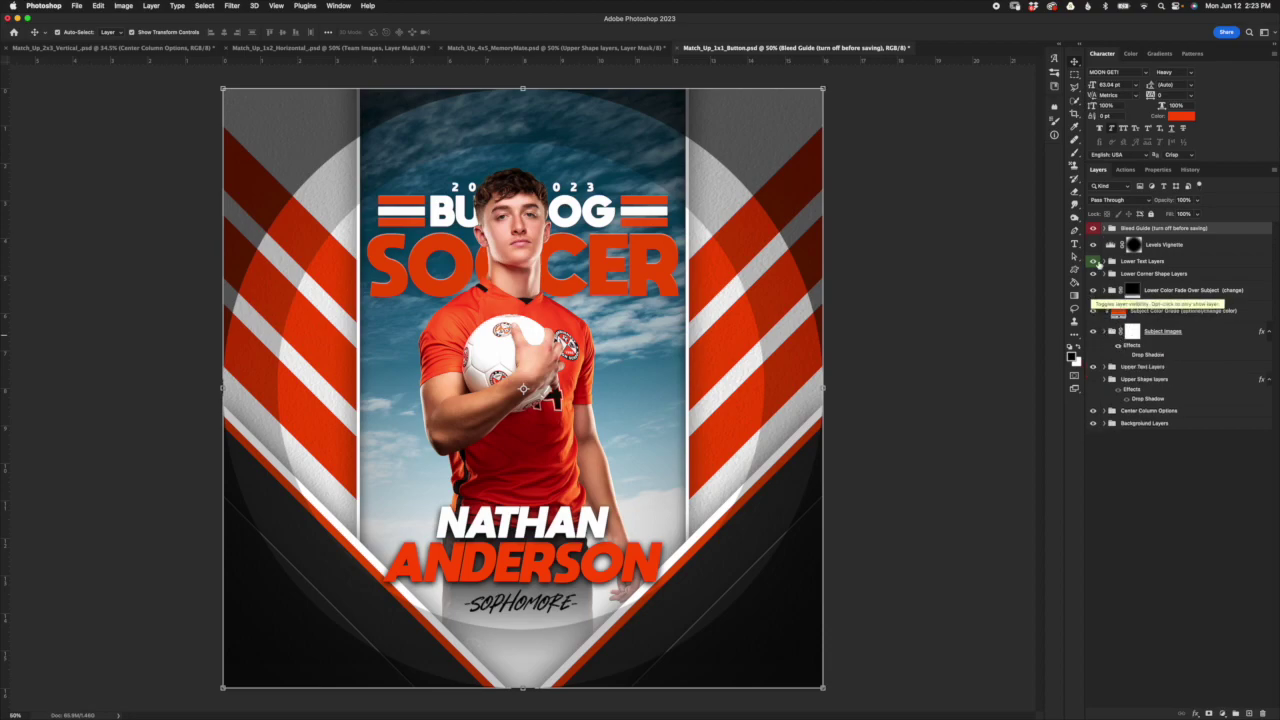
key(super+Tab)
key(super+Tab)
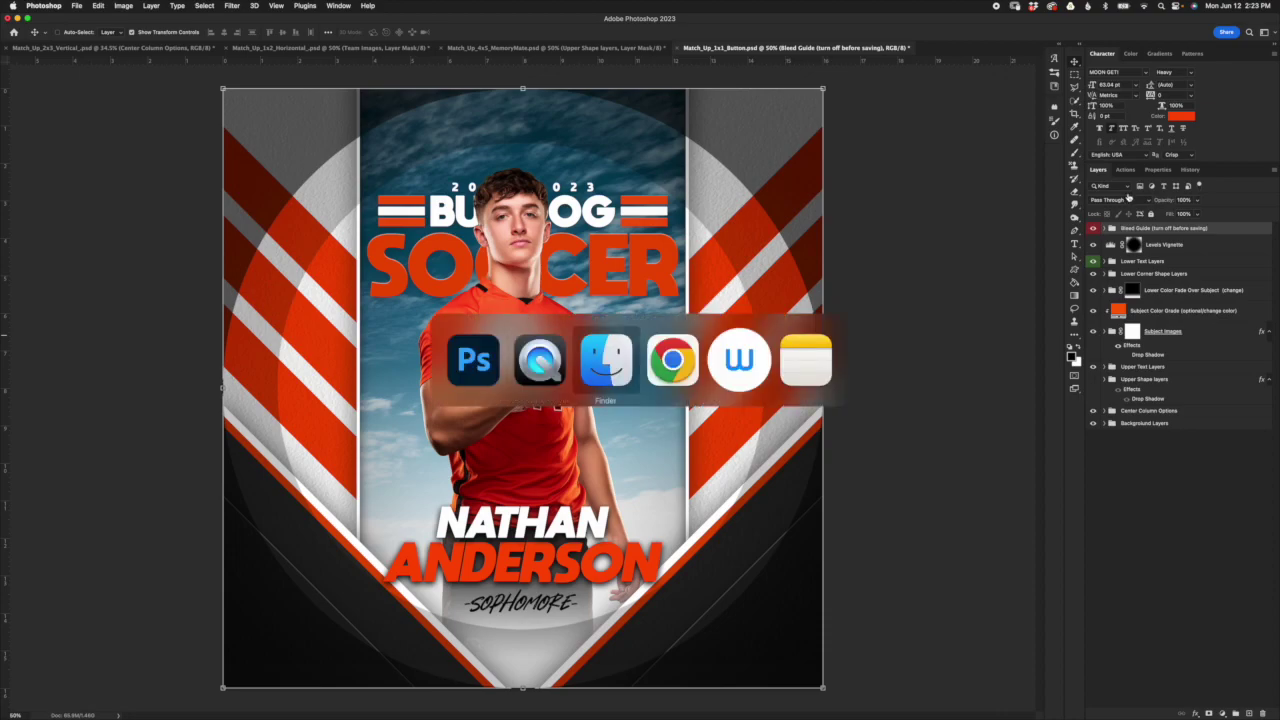
key(super+Tab)
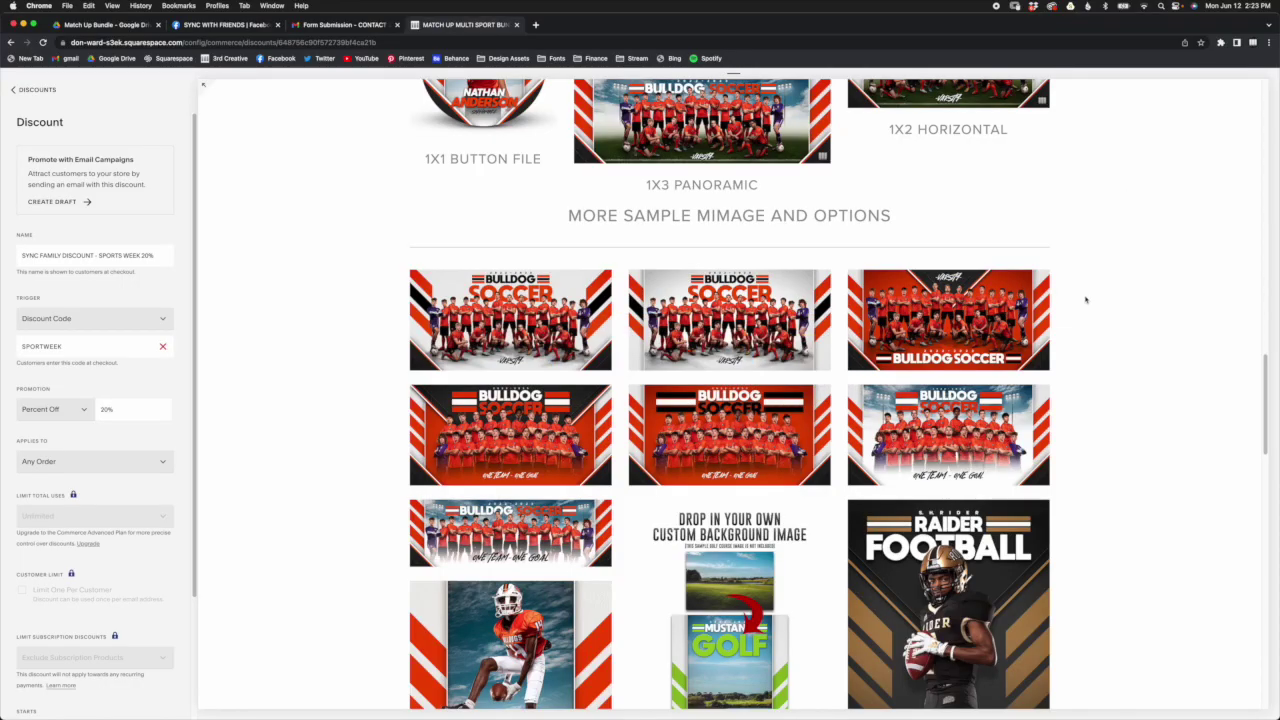
Step: Scroll the Squarespace store page to the MUSTANG GOLF custom background sample, then return to Photoshop
scroll(795, 477, down, 5)
scroll(800, 480, up, 5)
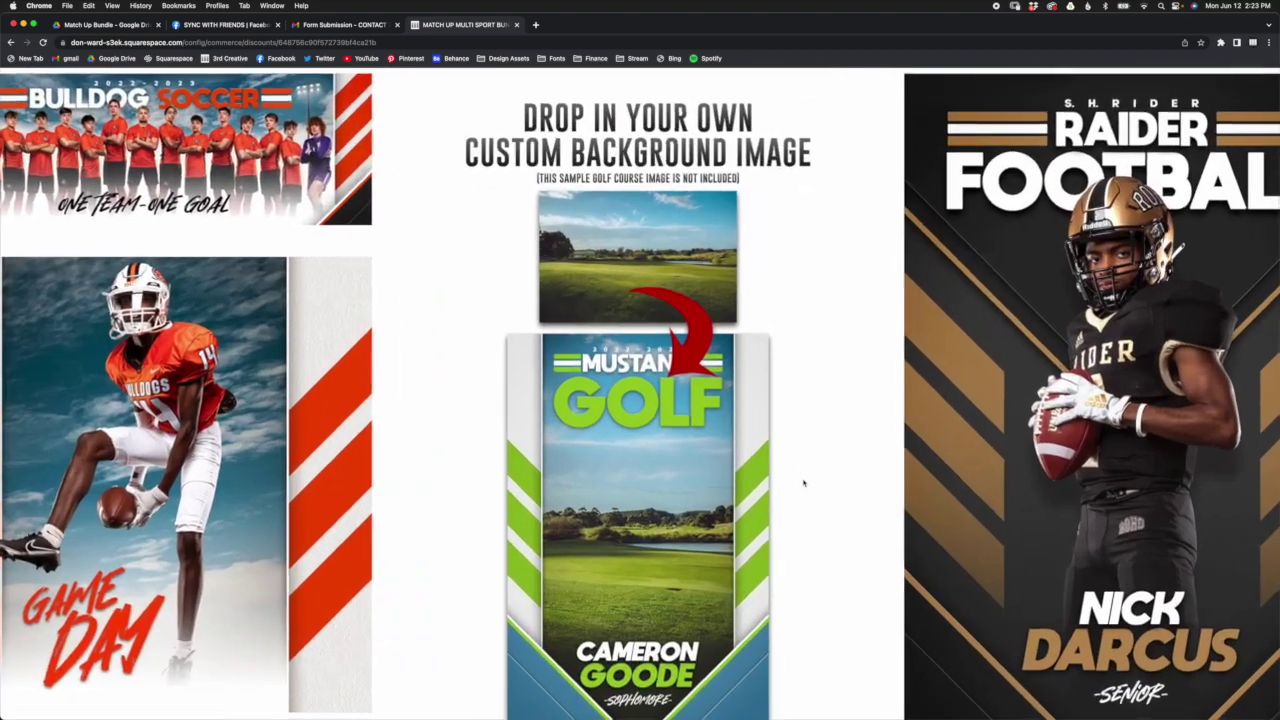
scroll(805, 484, down, 3)
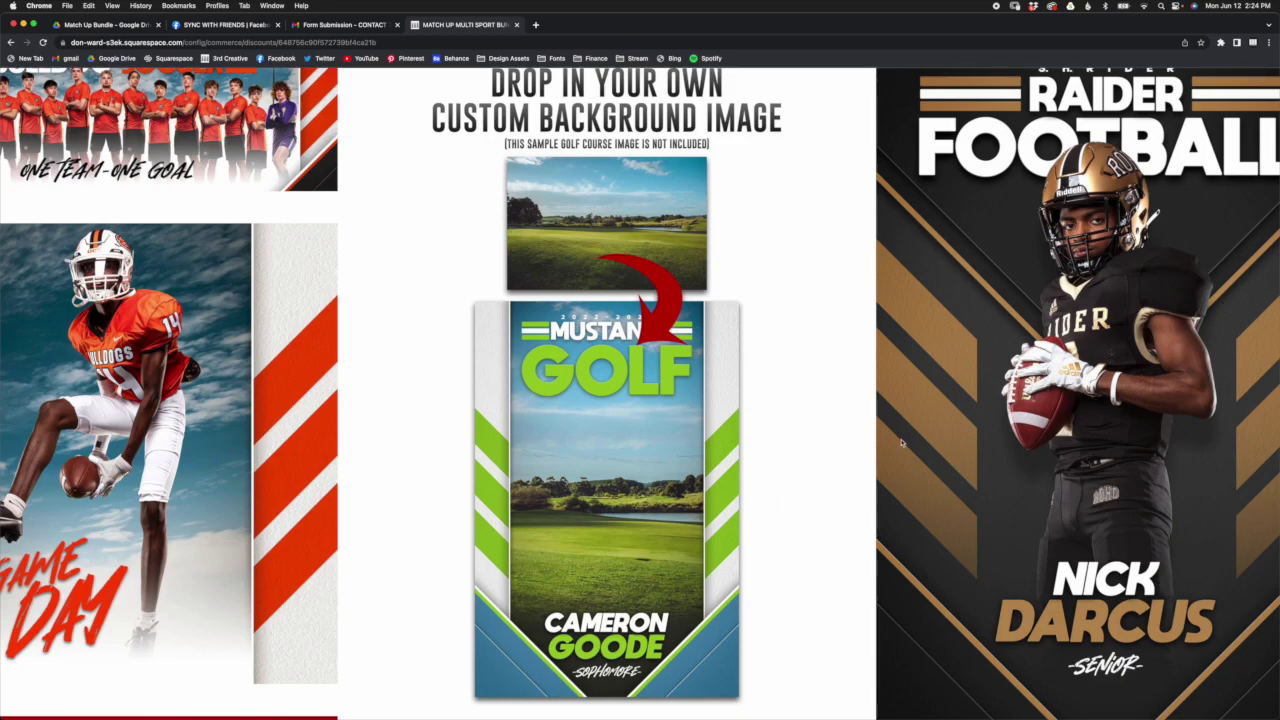
key(super+Tab)
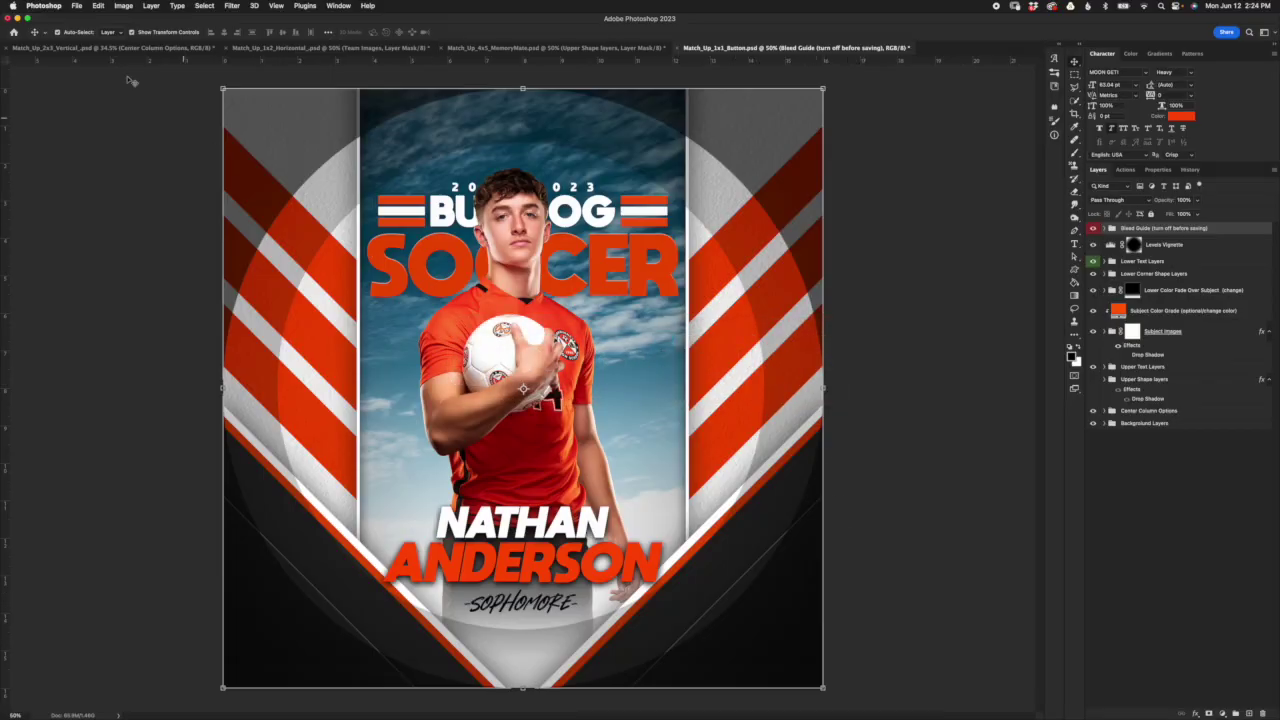
Step: Open the Match_Up_2x3_Vertical design and select the Center Column layer in Center Column Options
click(86, 48)
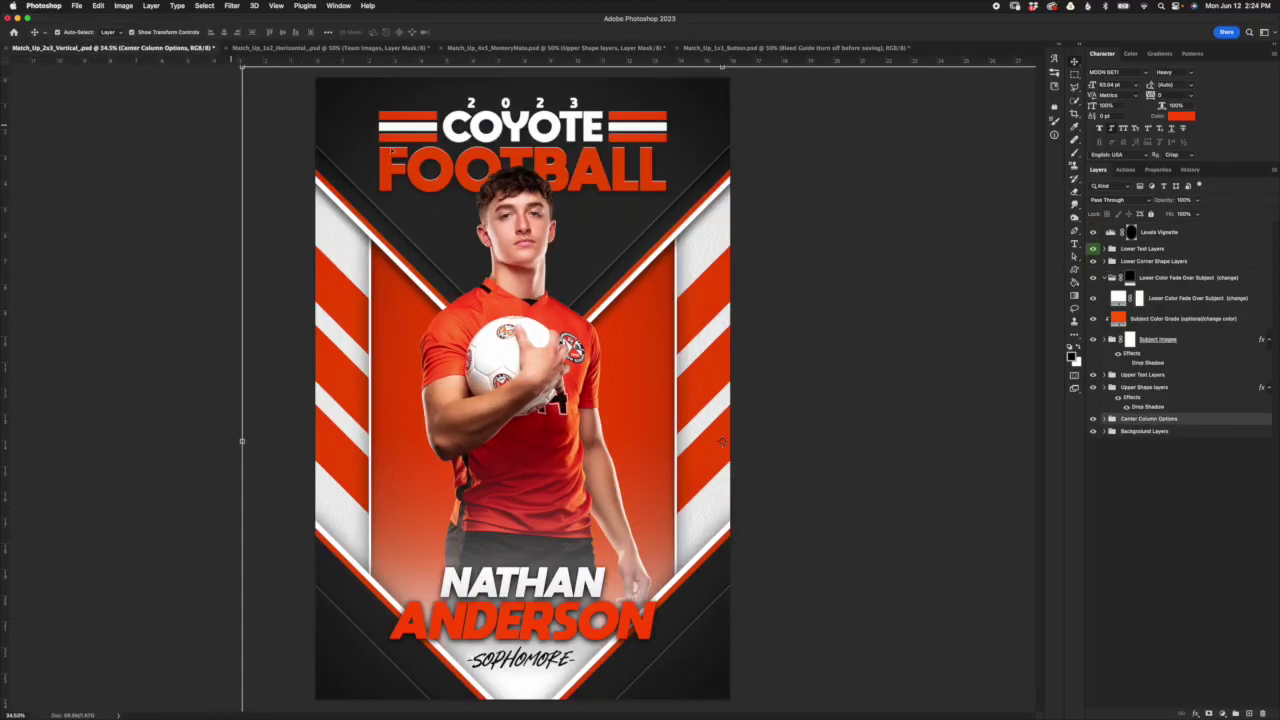
click(1105, 419)
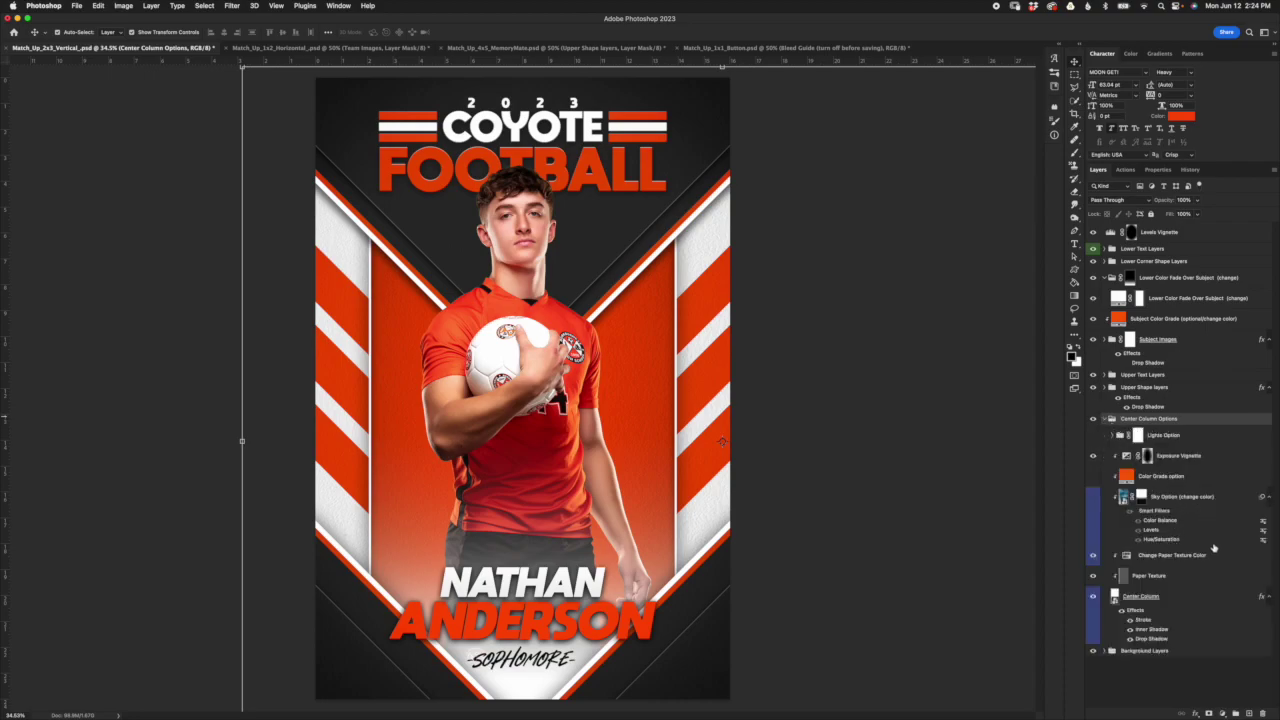
click(1219, 558)
click(1219, 592)
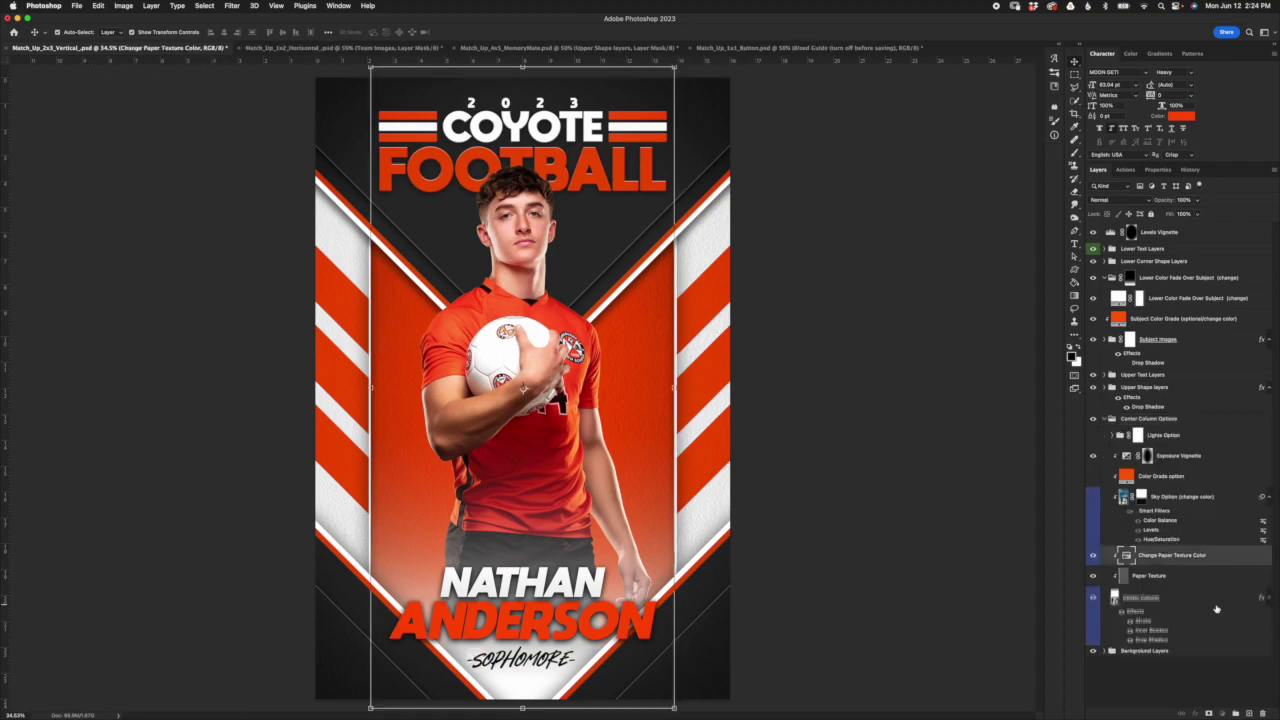
Step: Search Finder for 'golf' and drag AdobeStock_382974299.jpeg onto the Coyote Football poster
click(333, 713)
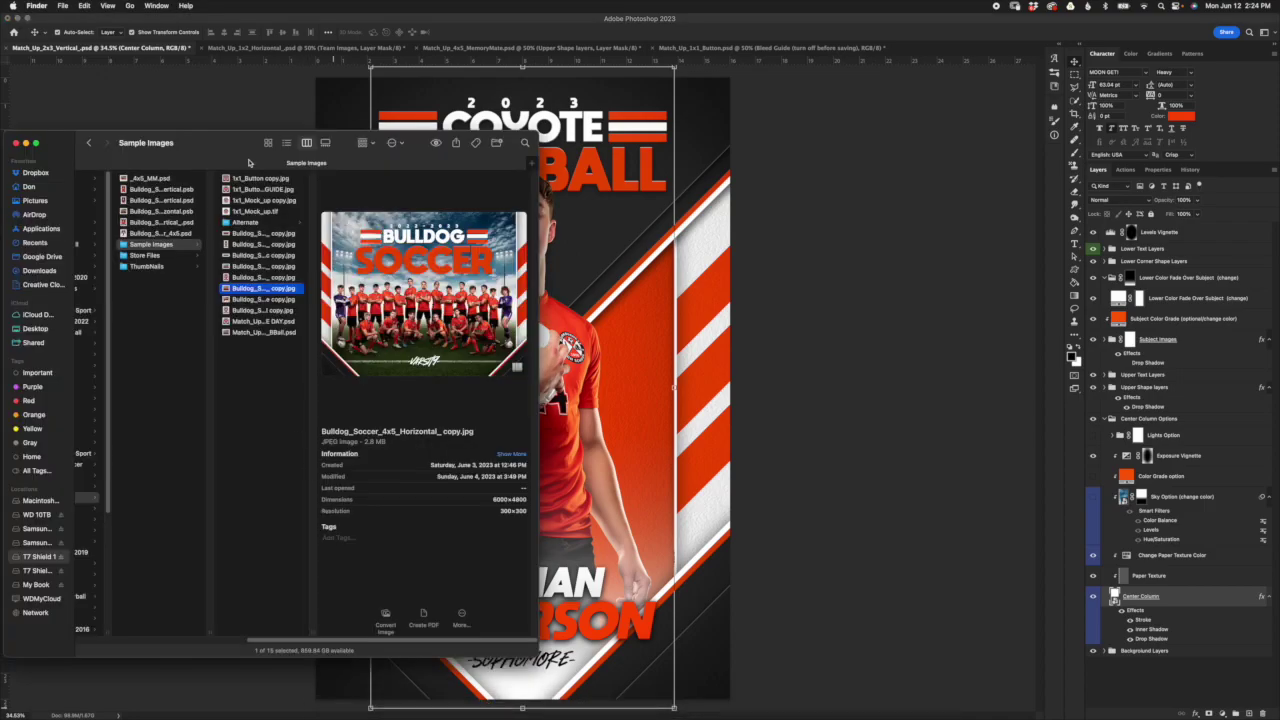
key(super+f)
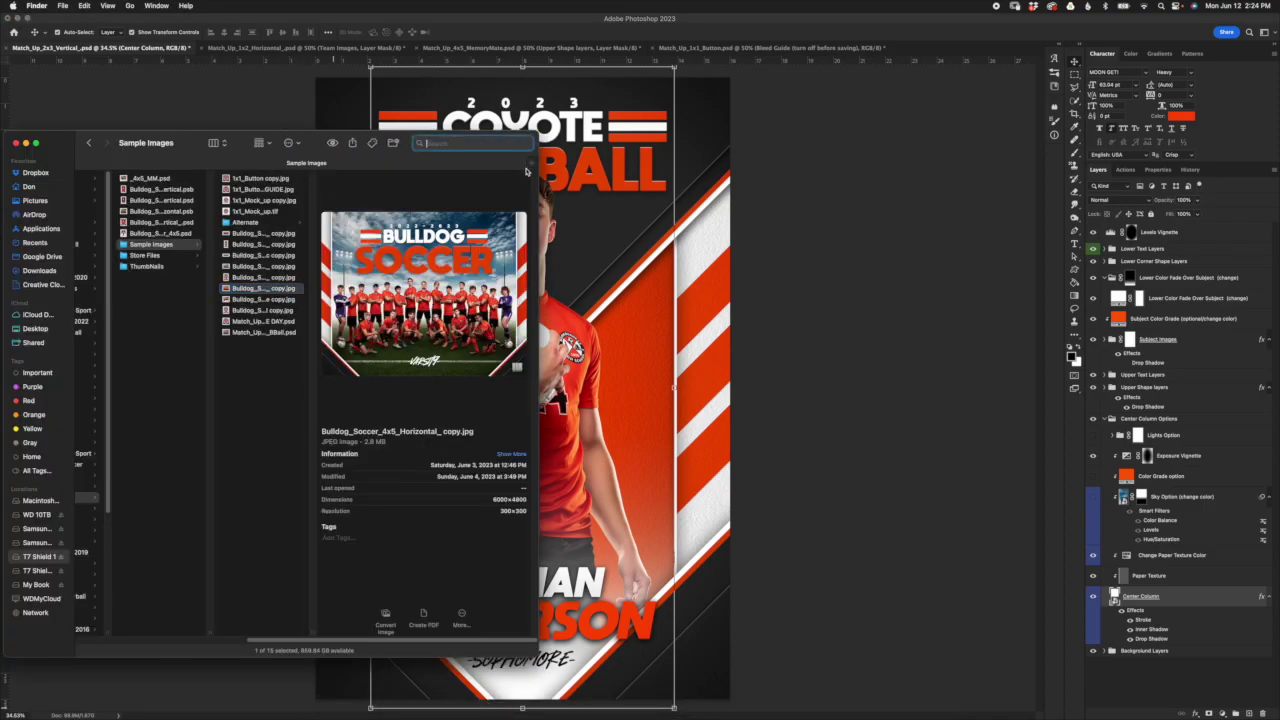
text(golf)
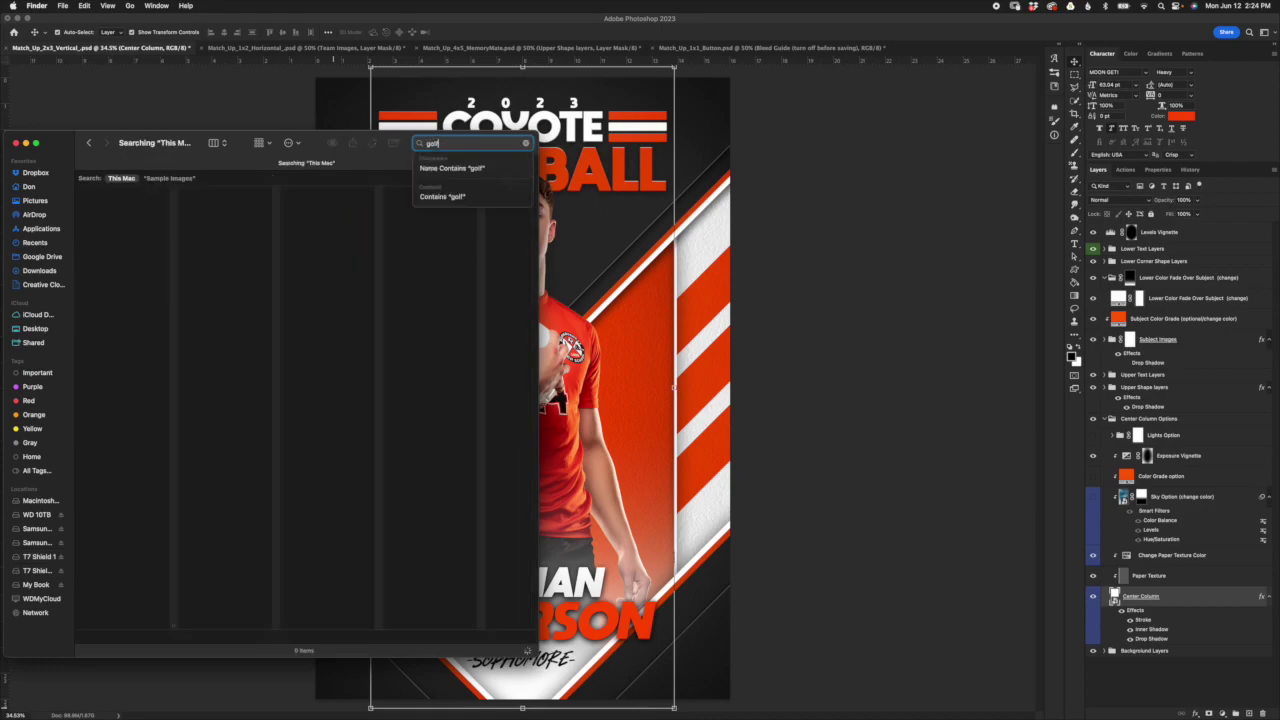
key(Down)
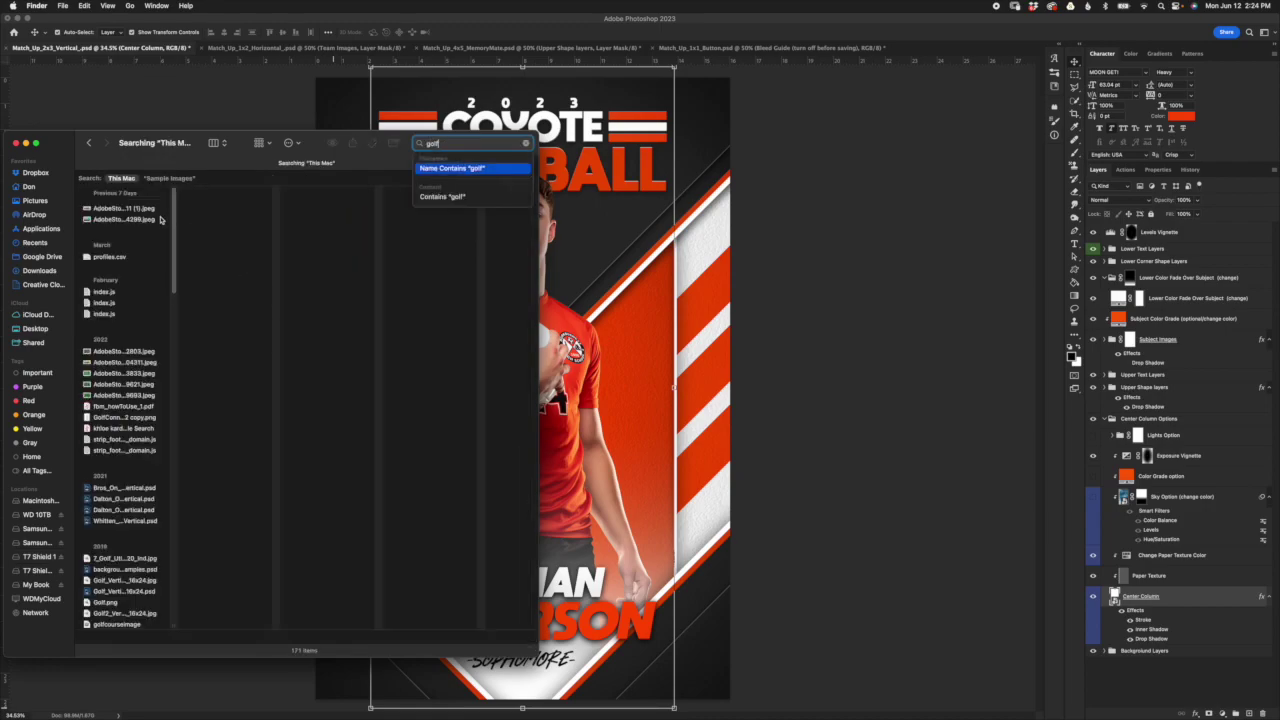
click(154, 220)
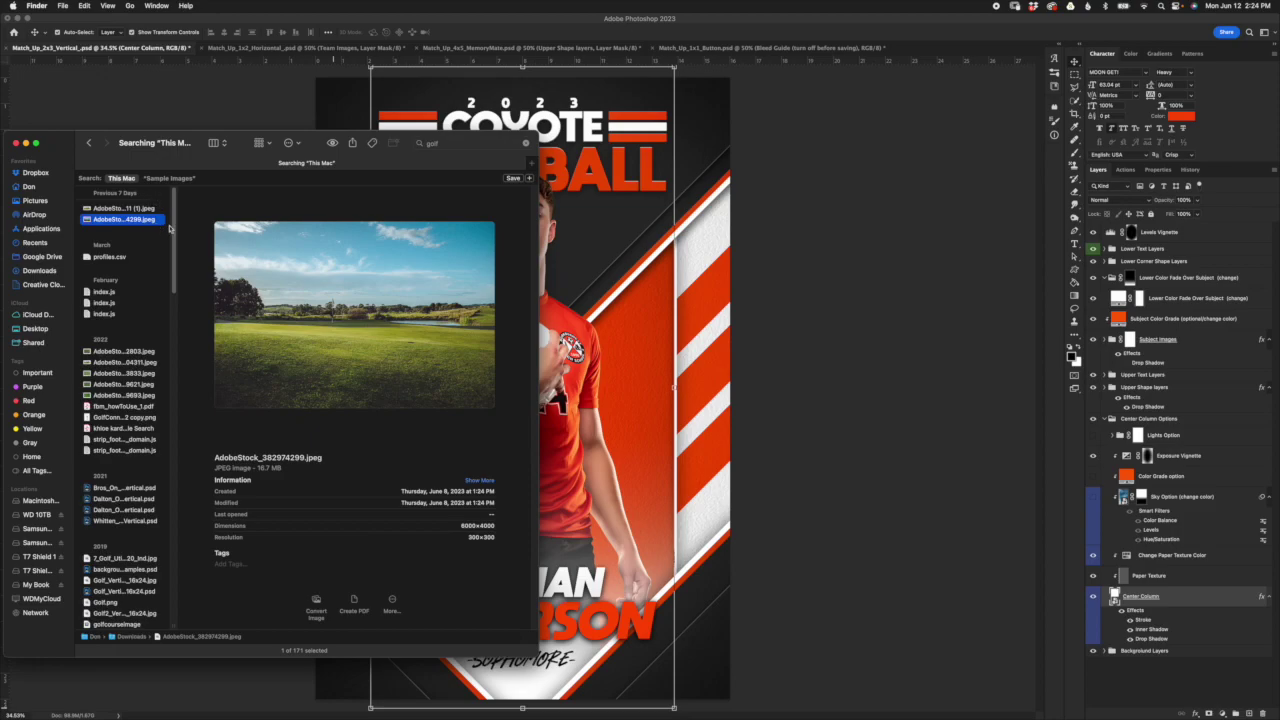
drag(160, 224, 610, 368)
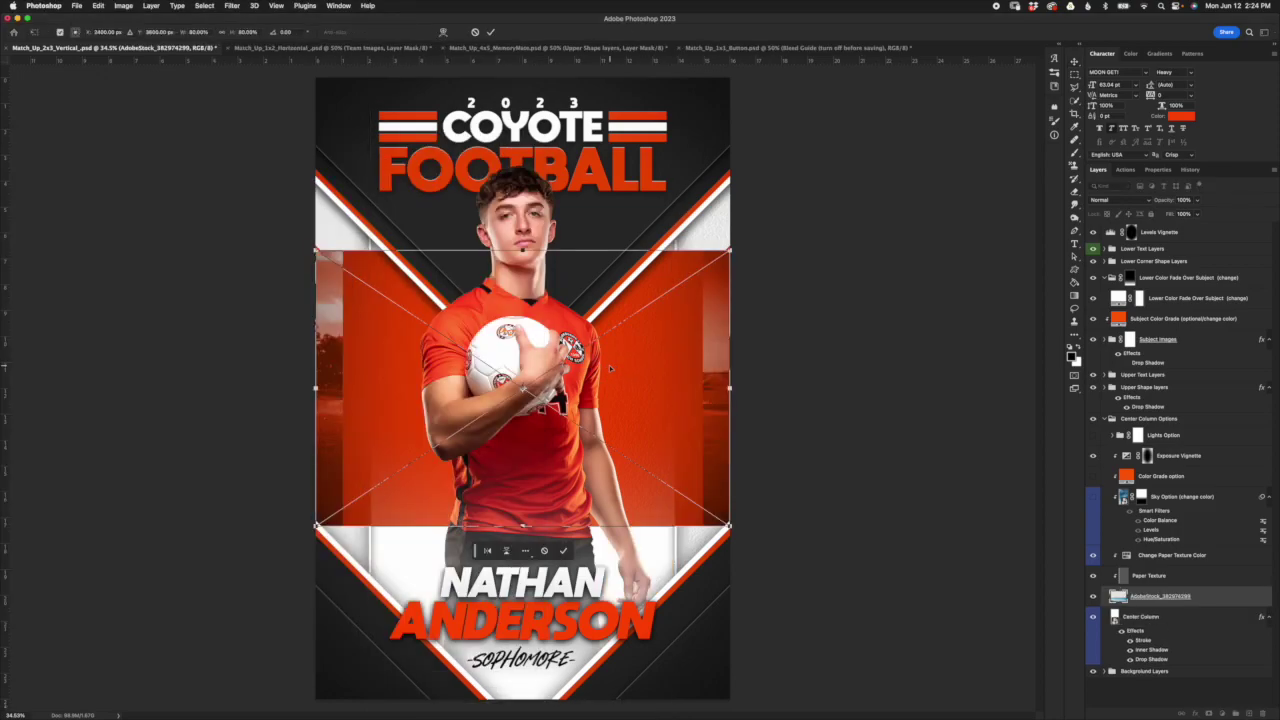
Step: Commit the placed golf photo and clip it to the Center Column shape
click(1204, 620)
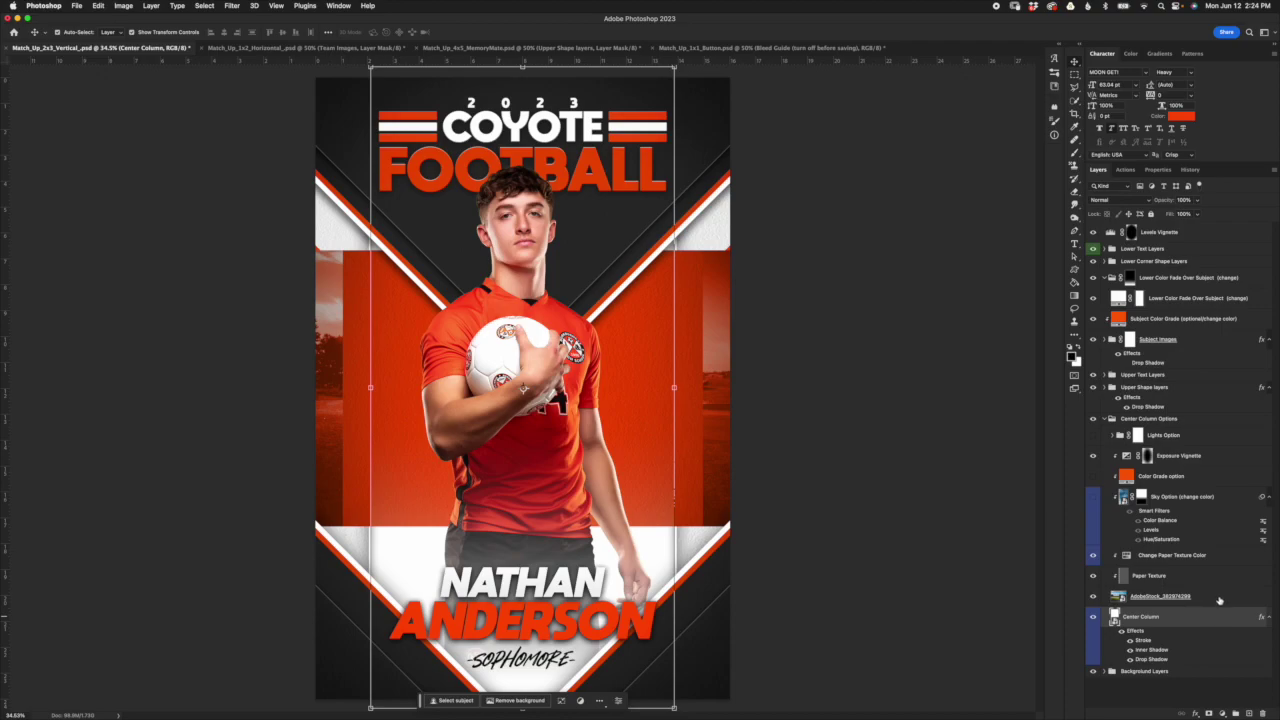
click(1220, 600)
drag(1222, 609, 1224, 602)
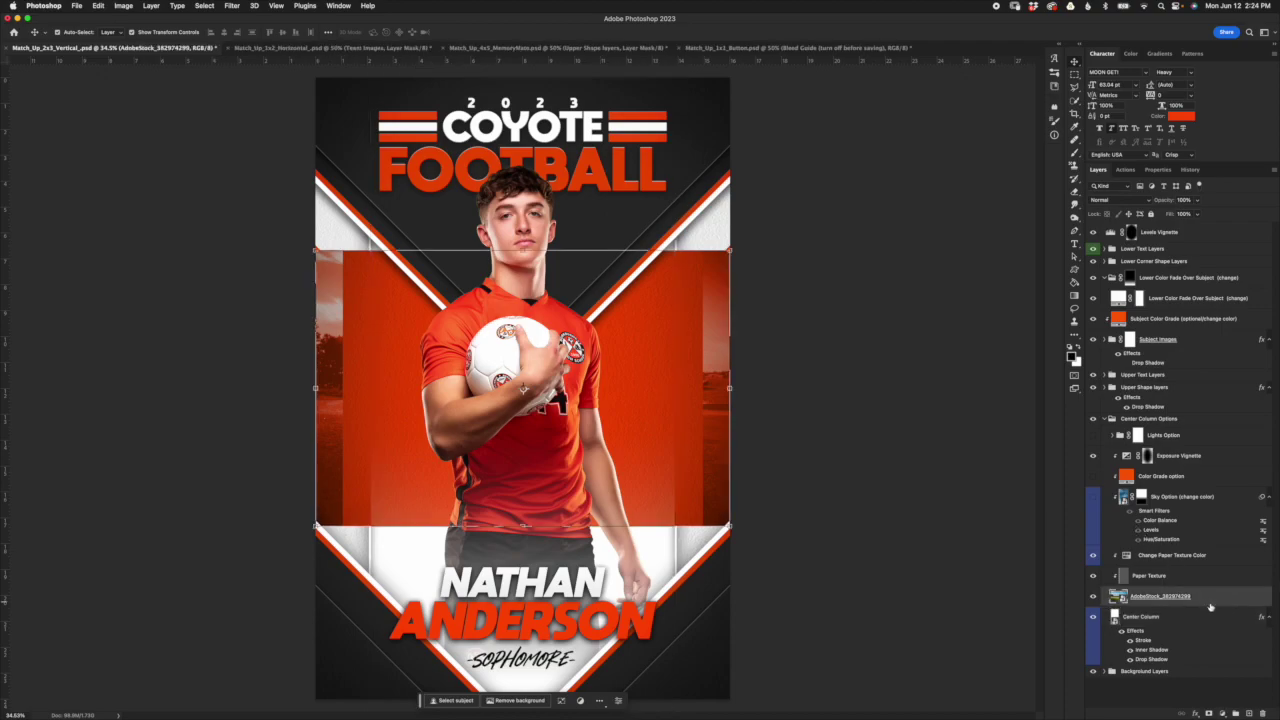
right_click(1204, 602)
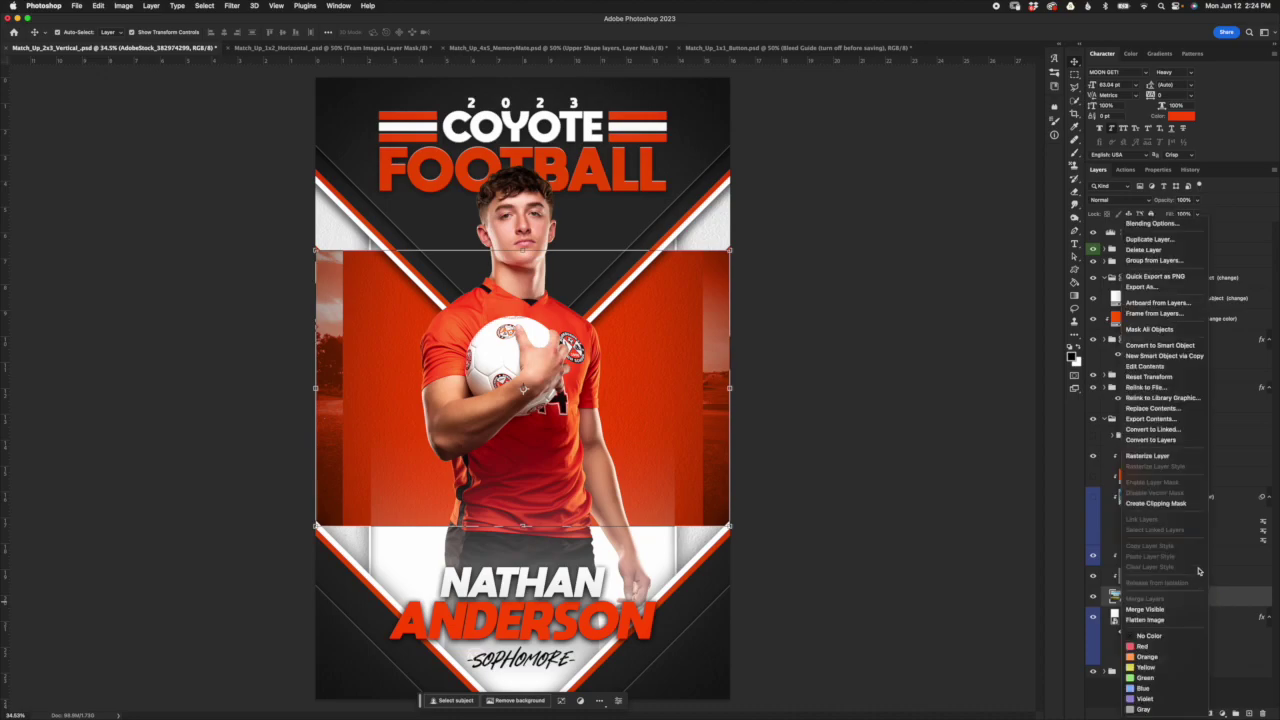
click(1188, 503)
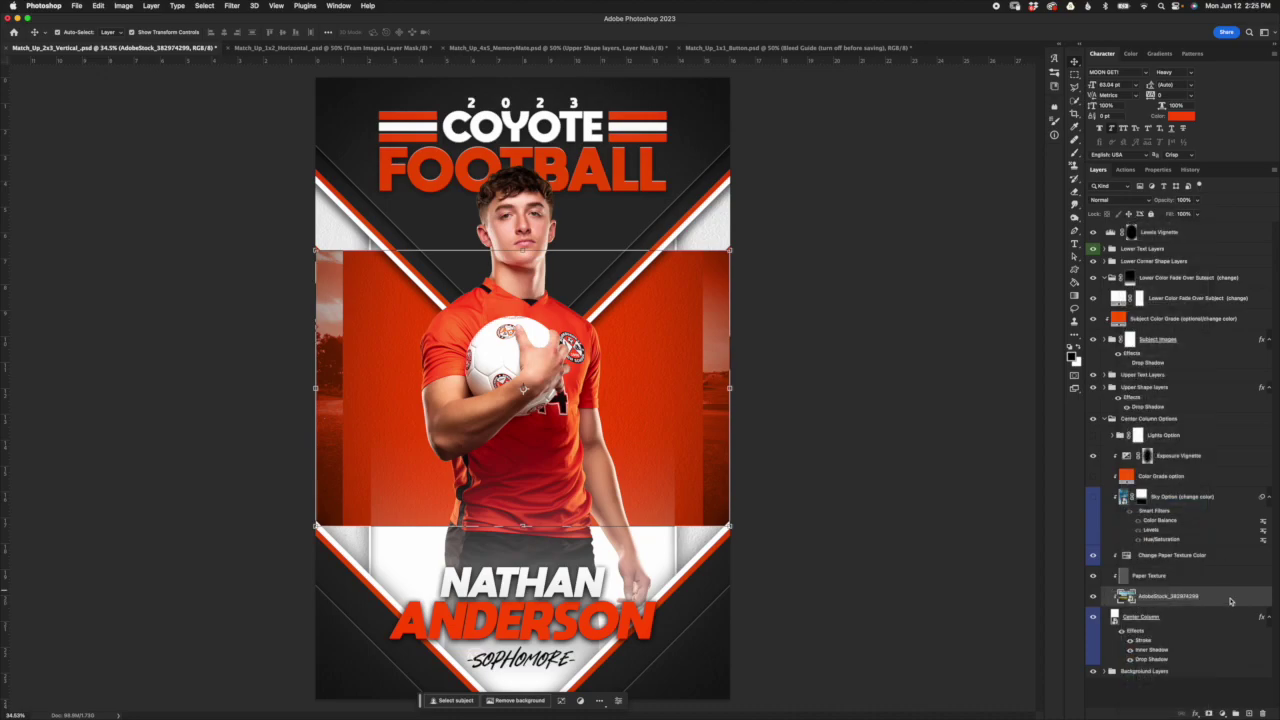
Step: Hide the Paper Texture layer so the golf field shows through
click(1120, 620)
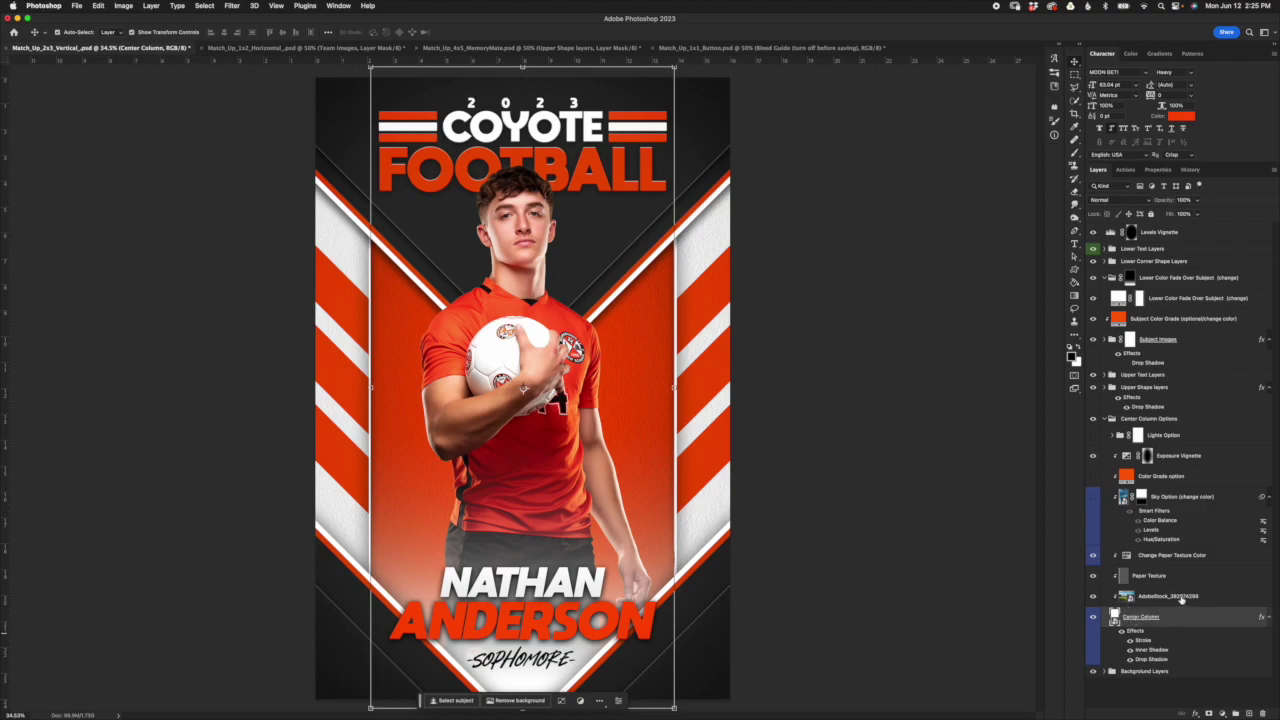
click(1176, 580)
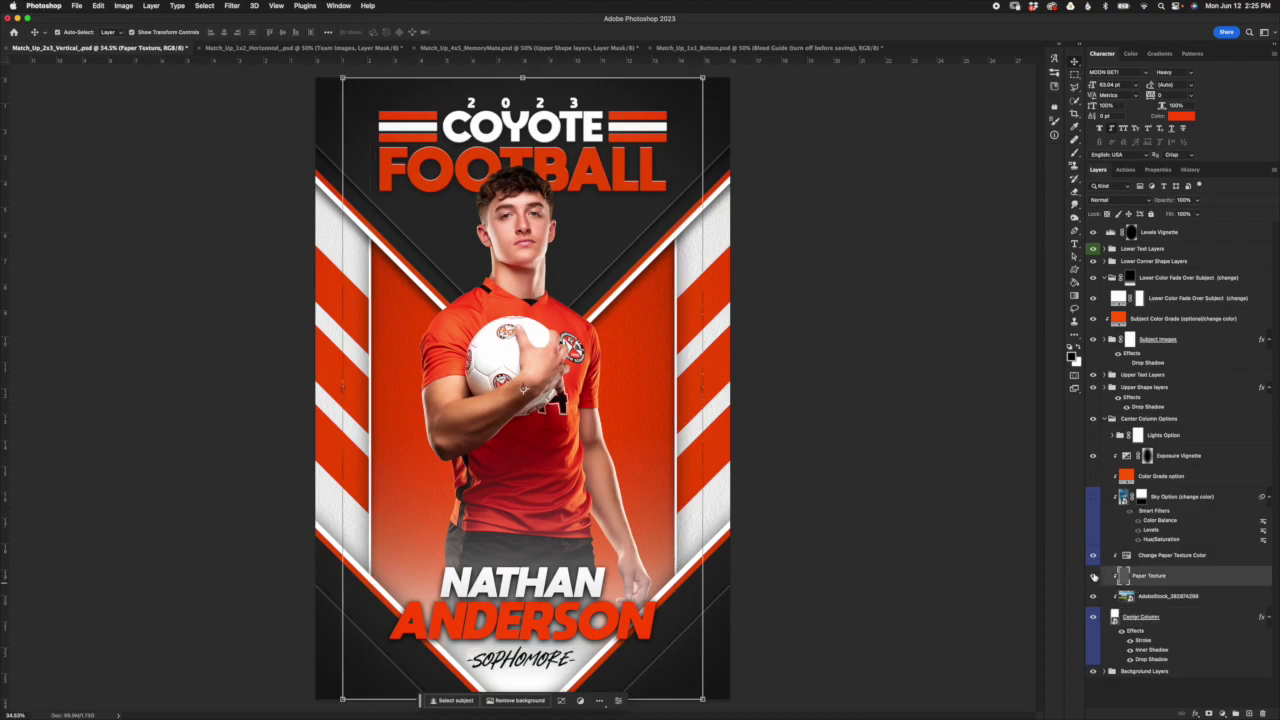
click(1093, 576)
click(1174, 556)
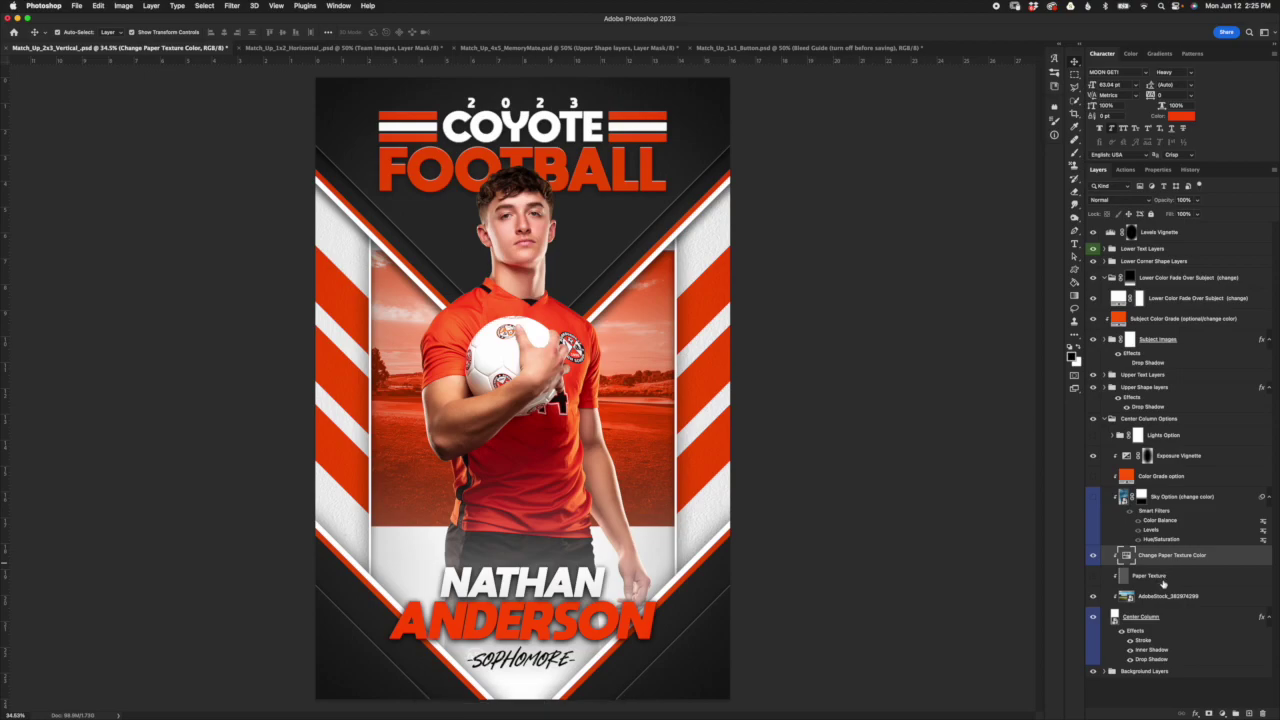
click(1130, 598)
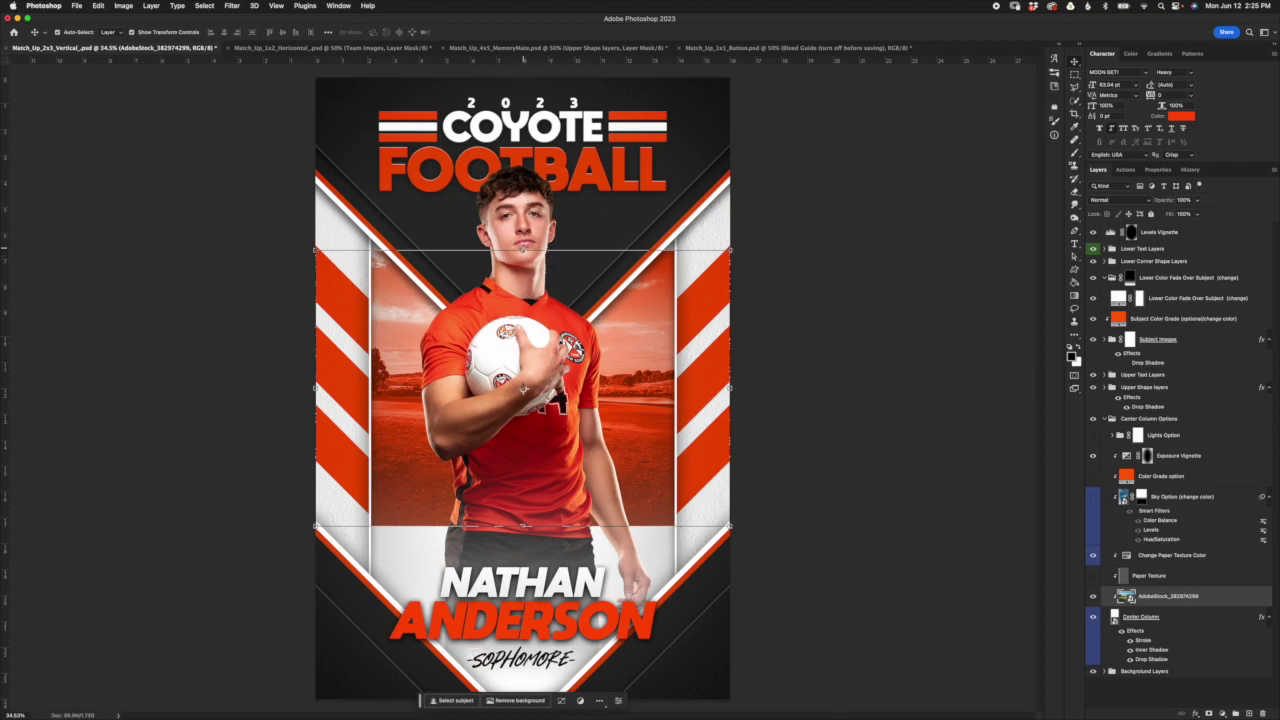
Step: Scale the golf photo up beyond the center column edges and commit
key(super+t)
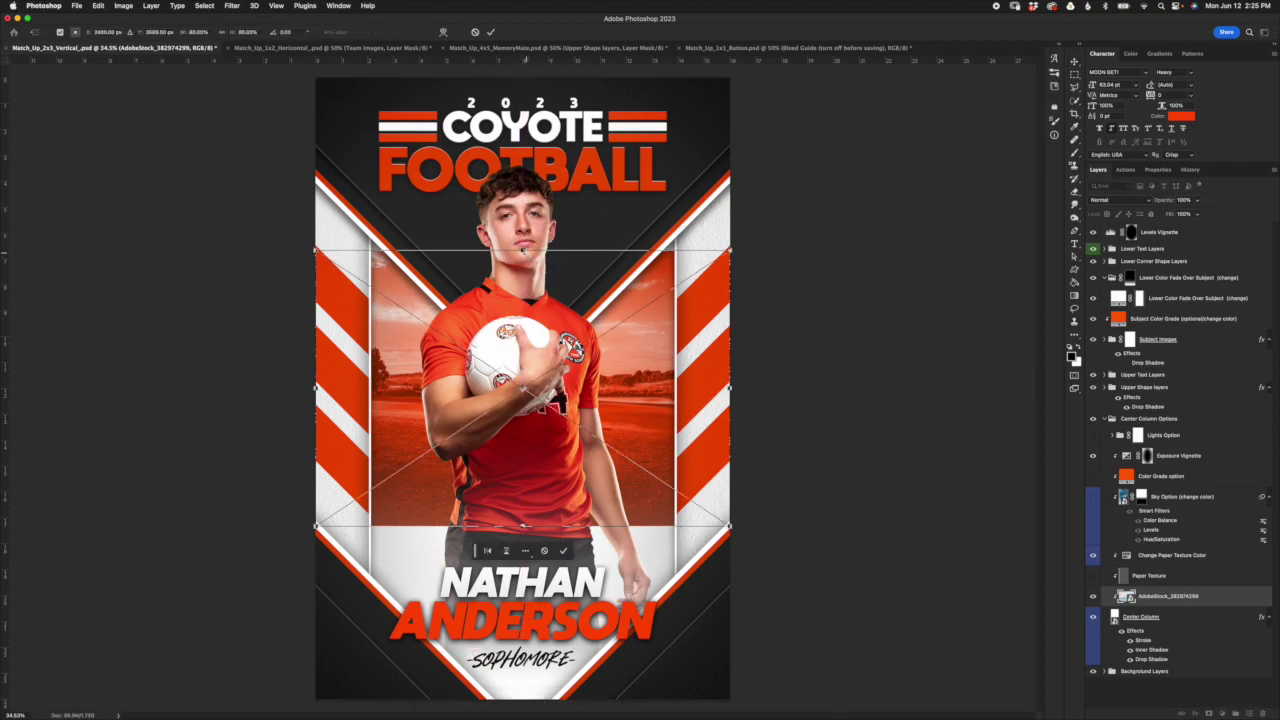
drag(524, 249, 549, 63)
drag(518, 526, 518, 696)
drag(536, 252, 547, 70)
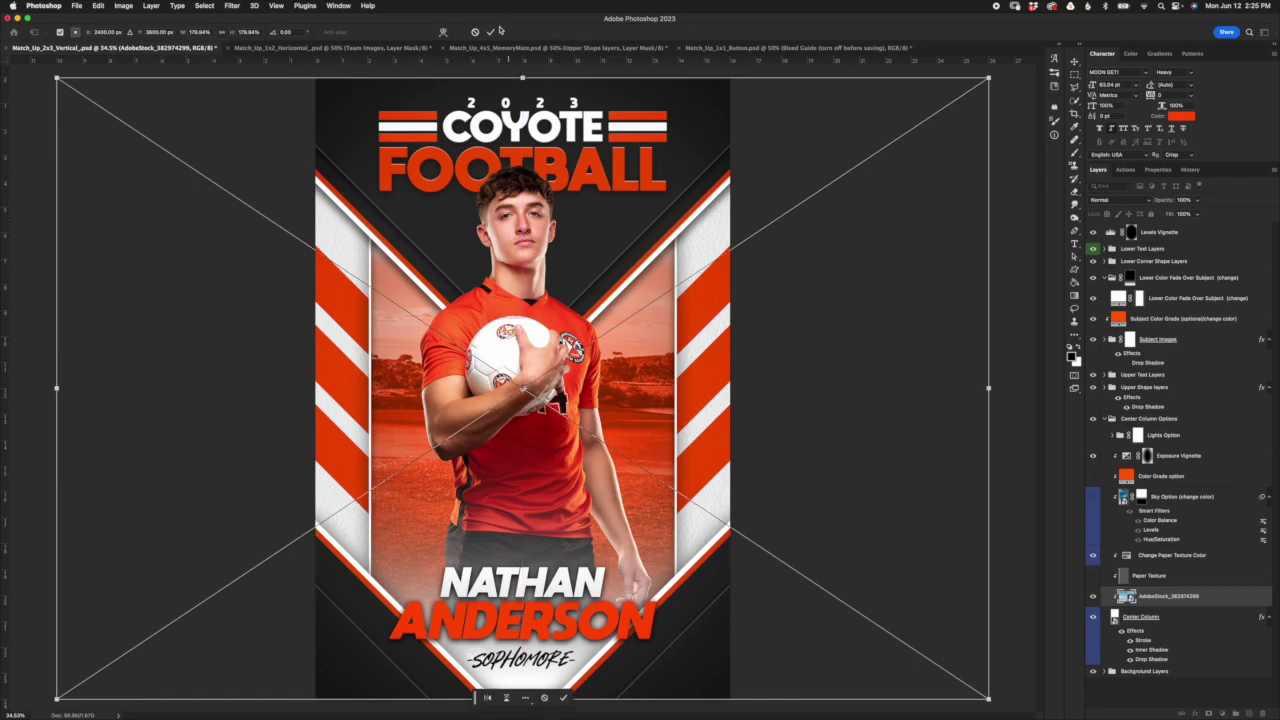
click(492, 32)
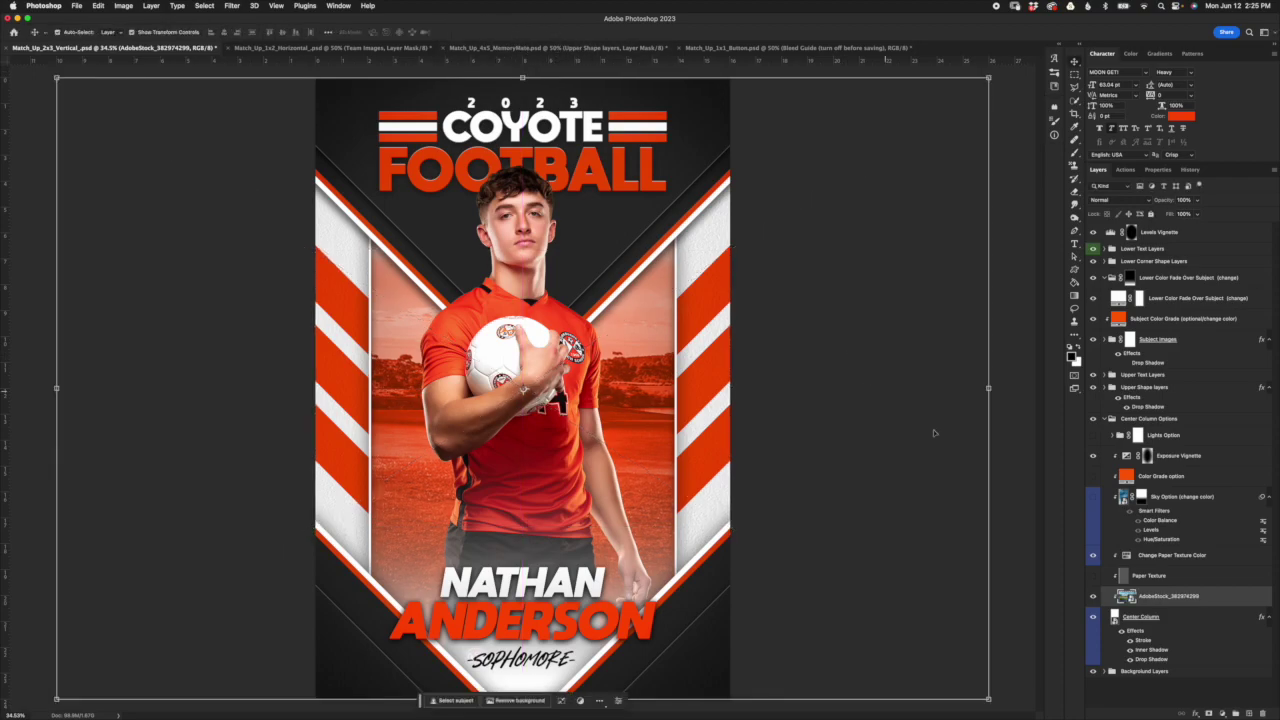
Step: Shift the golf photo slightly left within the column and commit the move
key(ctrl+t)
mouse_move(860, 448)
mouse_down()
mouse_move(803, 458)
mouse_move(844, 452)
mouse_up()
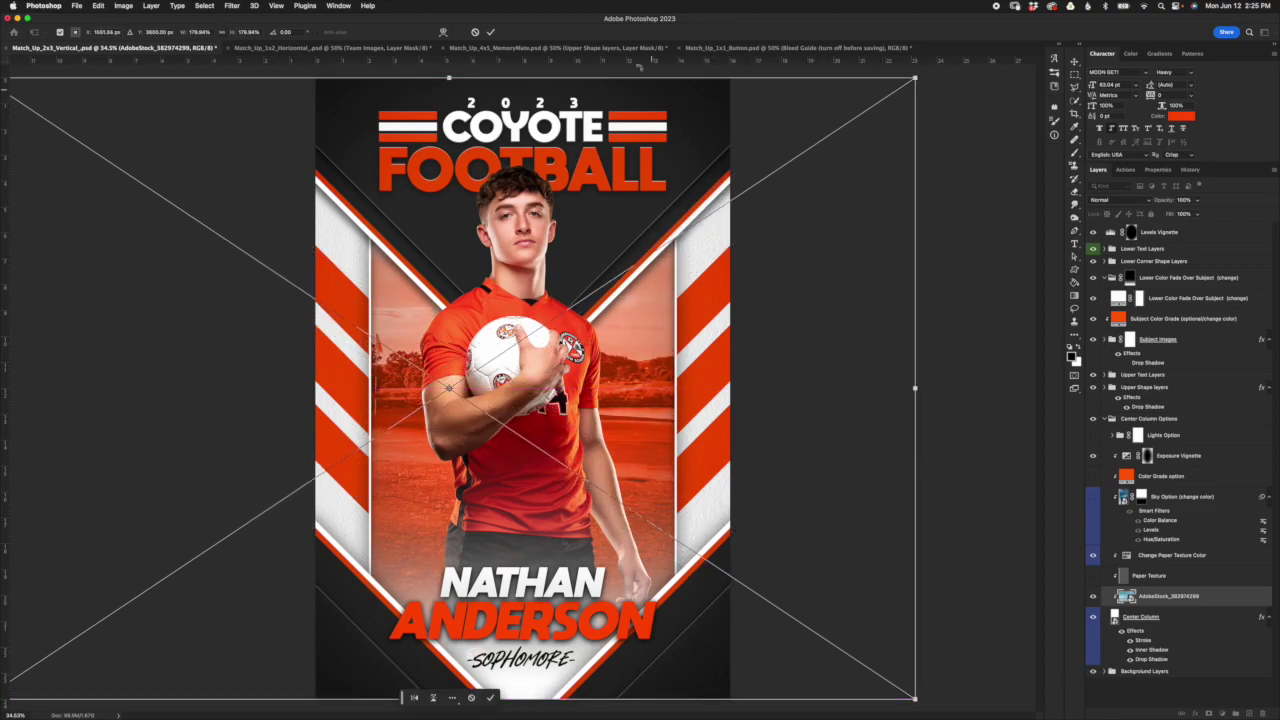
key(Return)
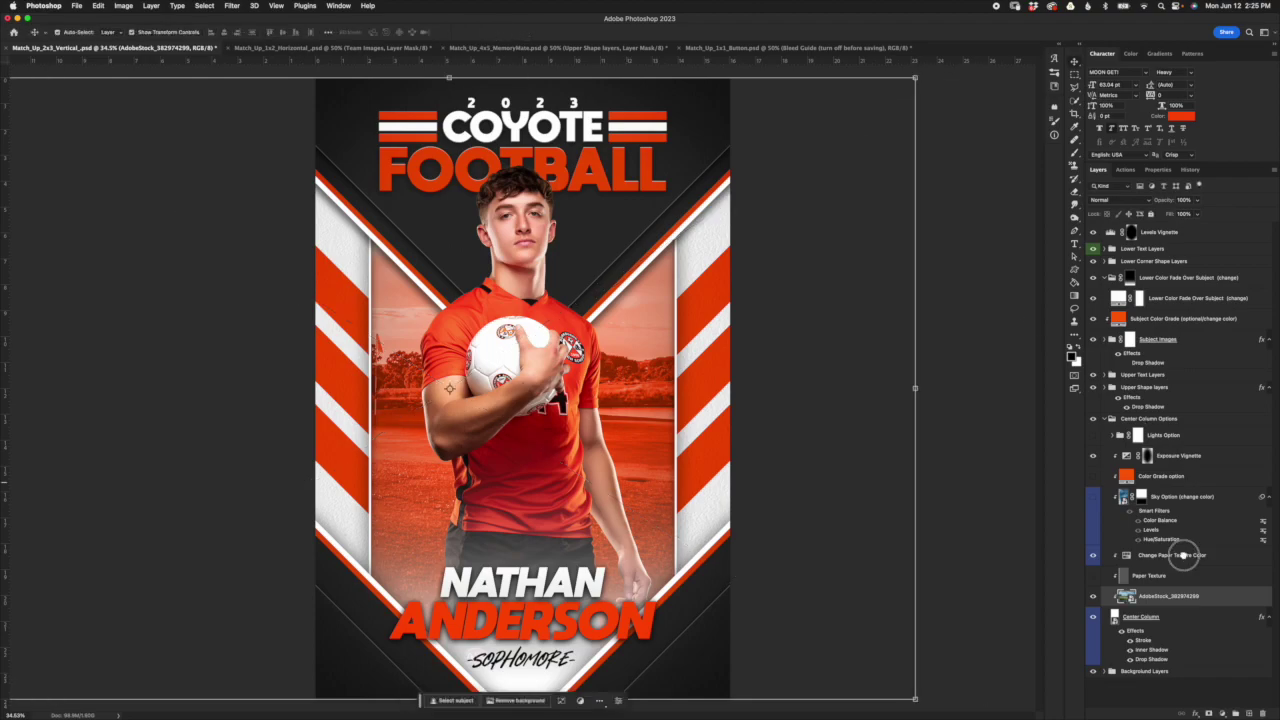
click(1140, 554)
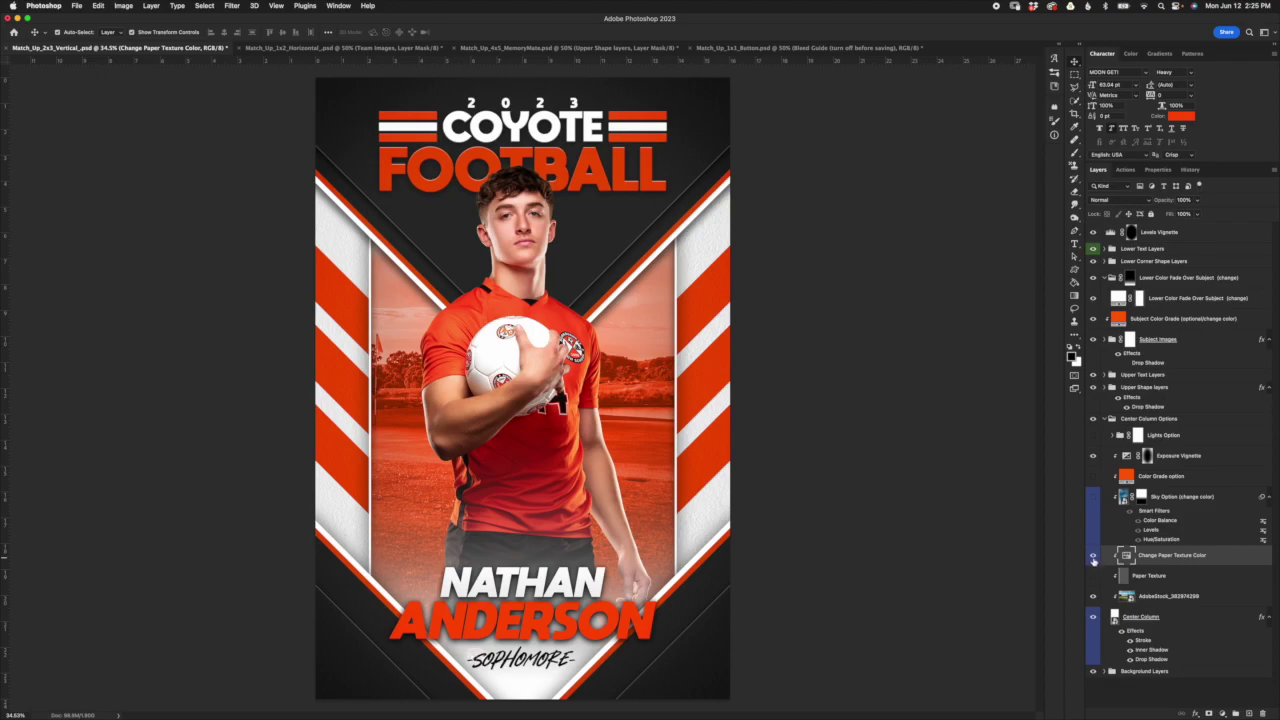
Step: Hide the Change Paper Texture Color and Upper Shape layers, then open Lower Color Fade's color picker
click(1093, 558)
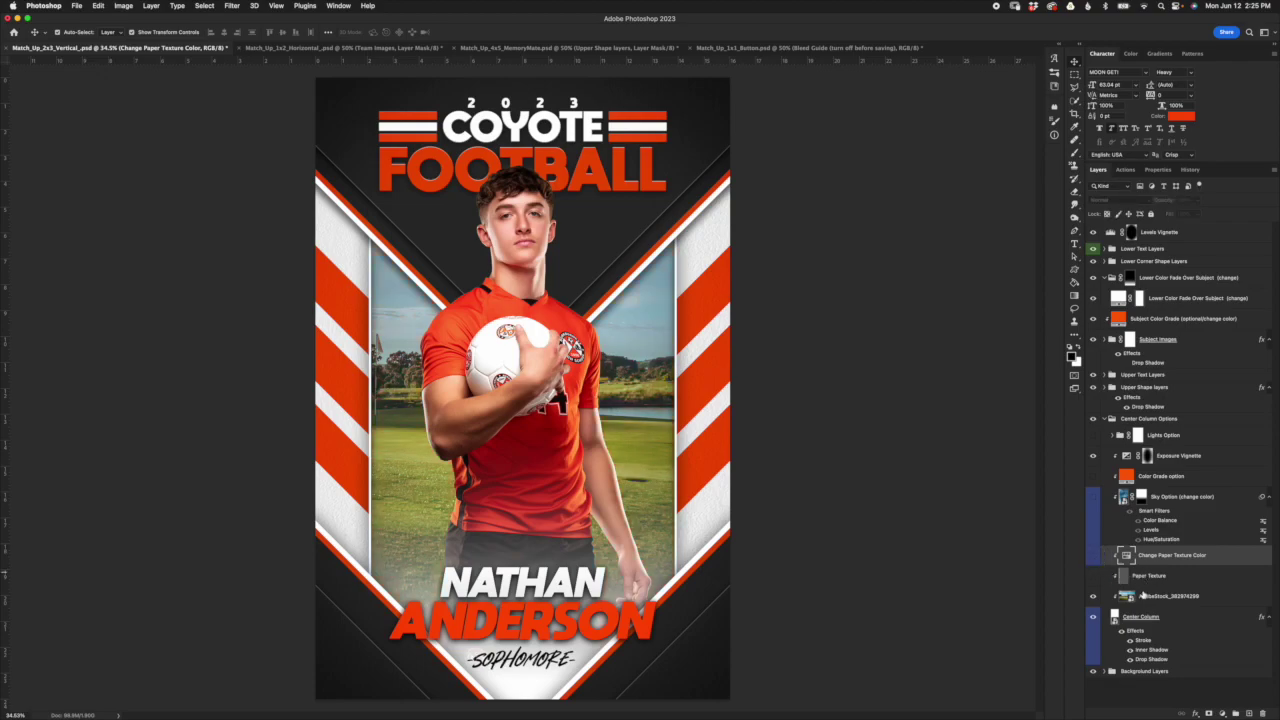
click(1135, 386)
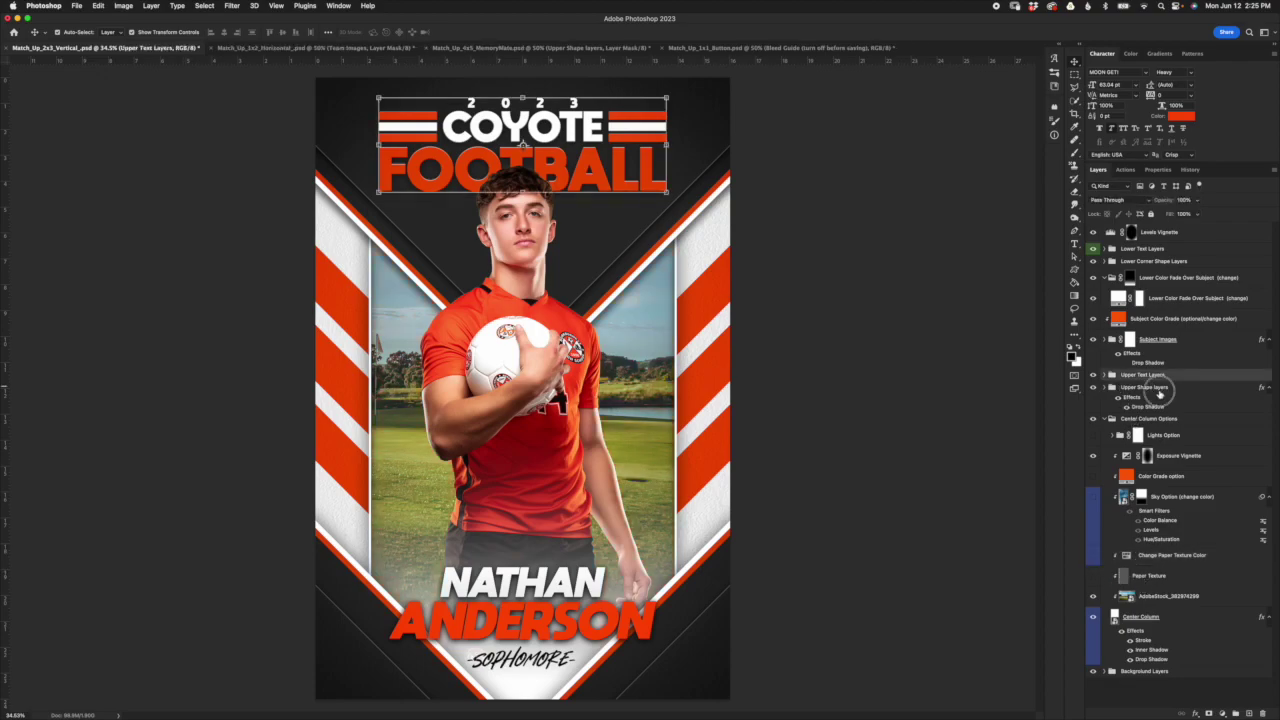
click(1092, 387)
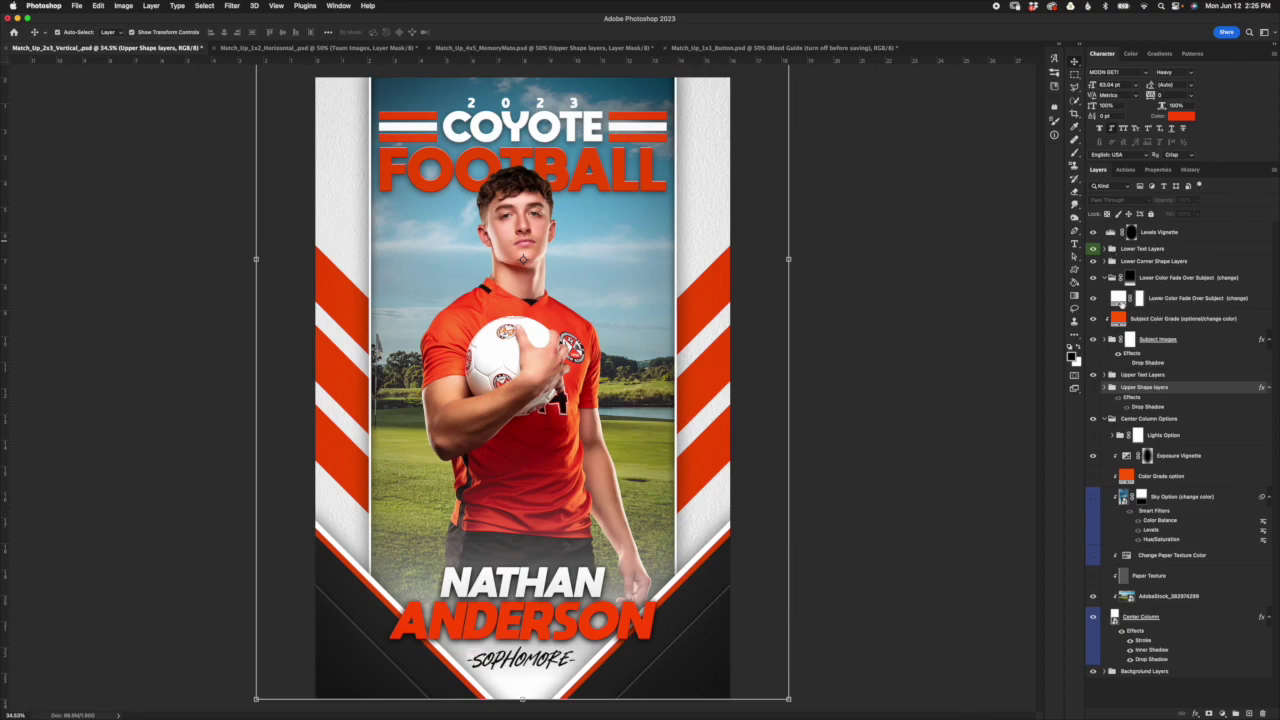
click(1118, 301)
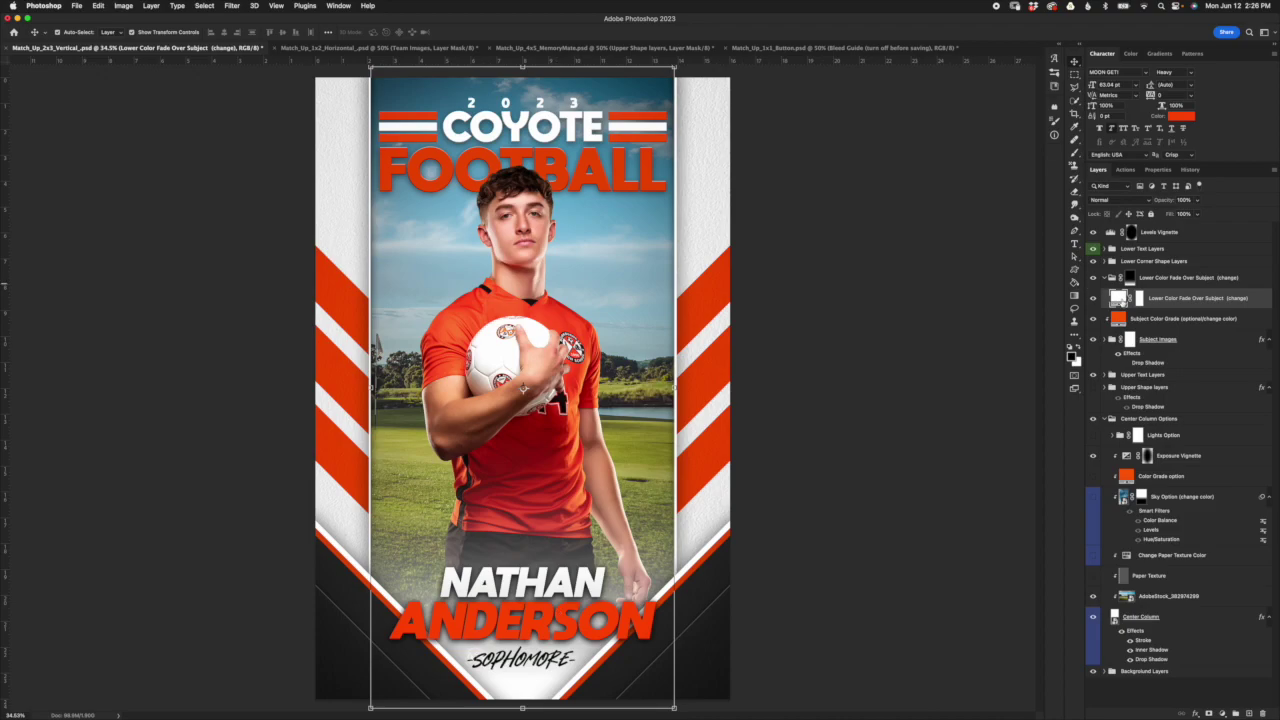
click(1118, 298)
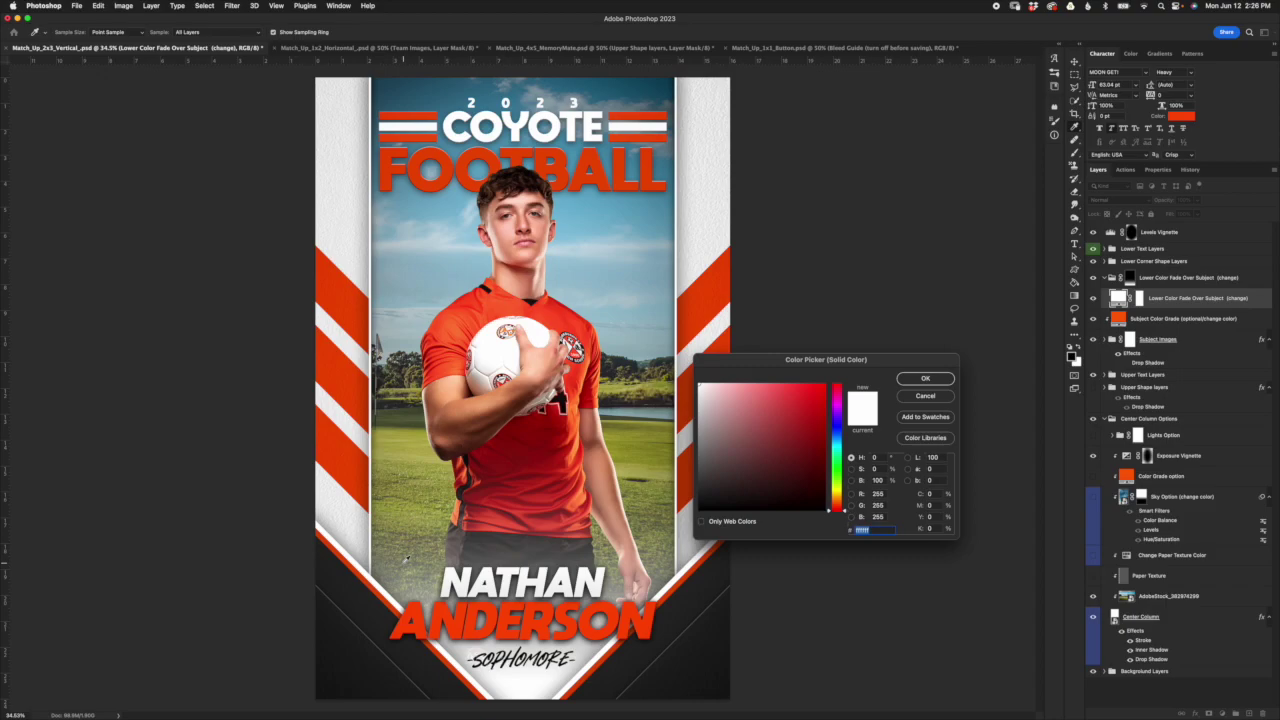
click(406, 419)
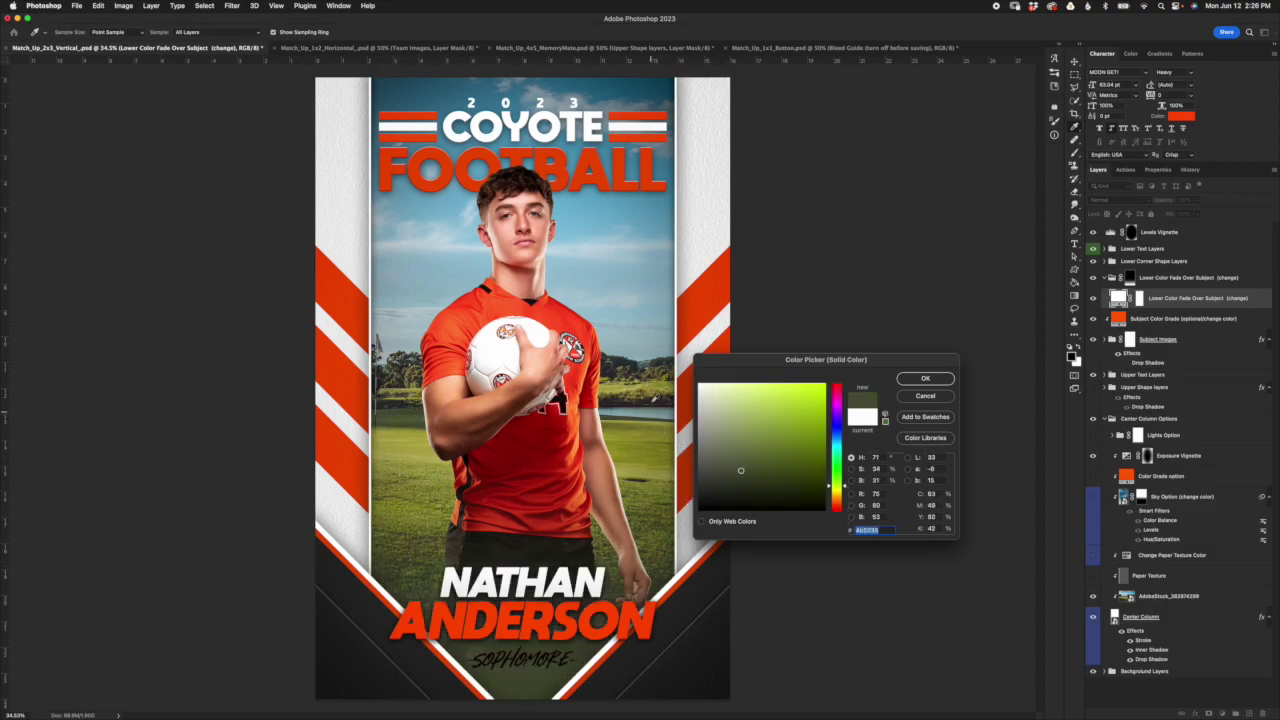
click(656, 398)
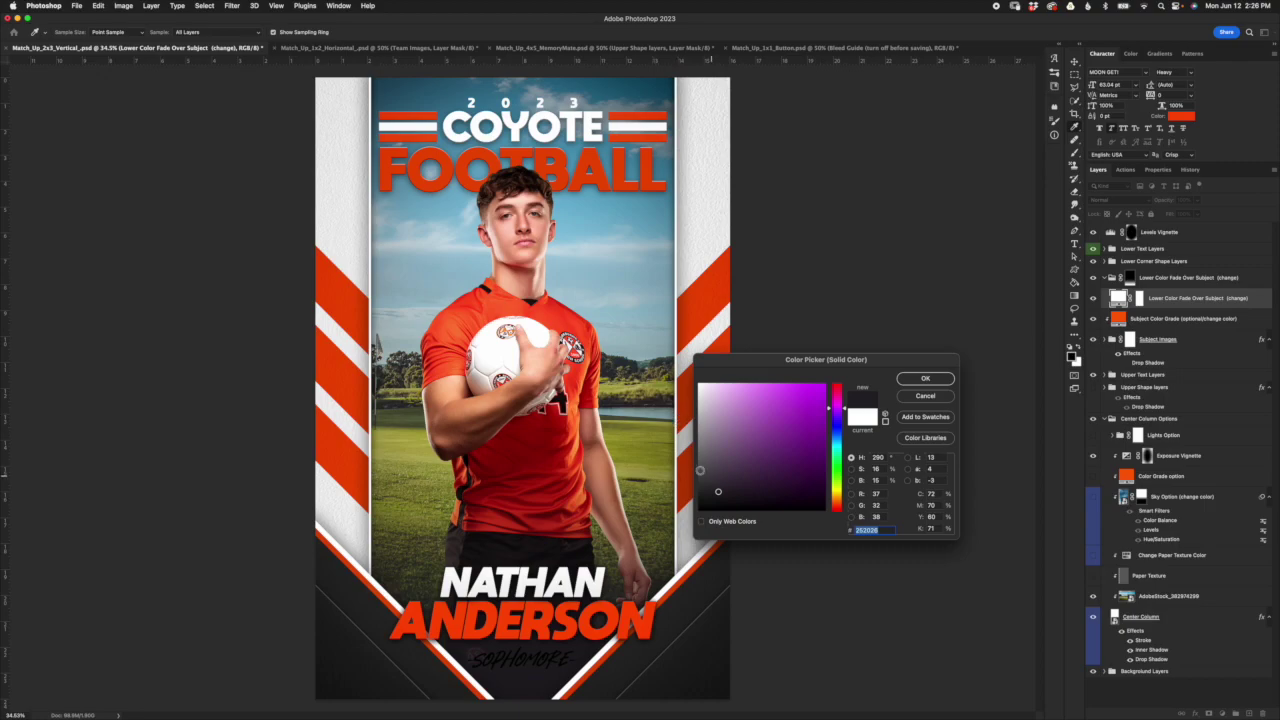
click(655, 393)
click(667, 366)
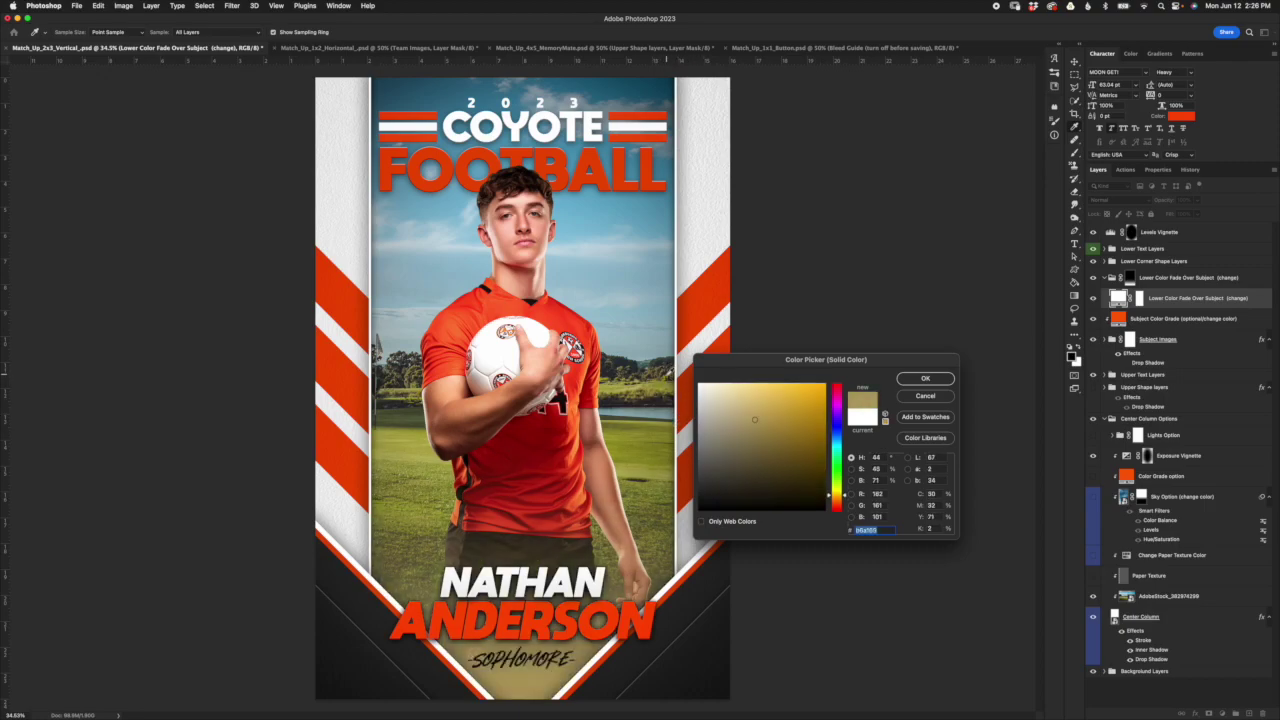
click(668, 373)
mouse_move(678, 403)
mouse_down()
mouse_move(661, 534)
mouse_move(676, 580)
mouse_up()
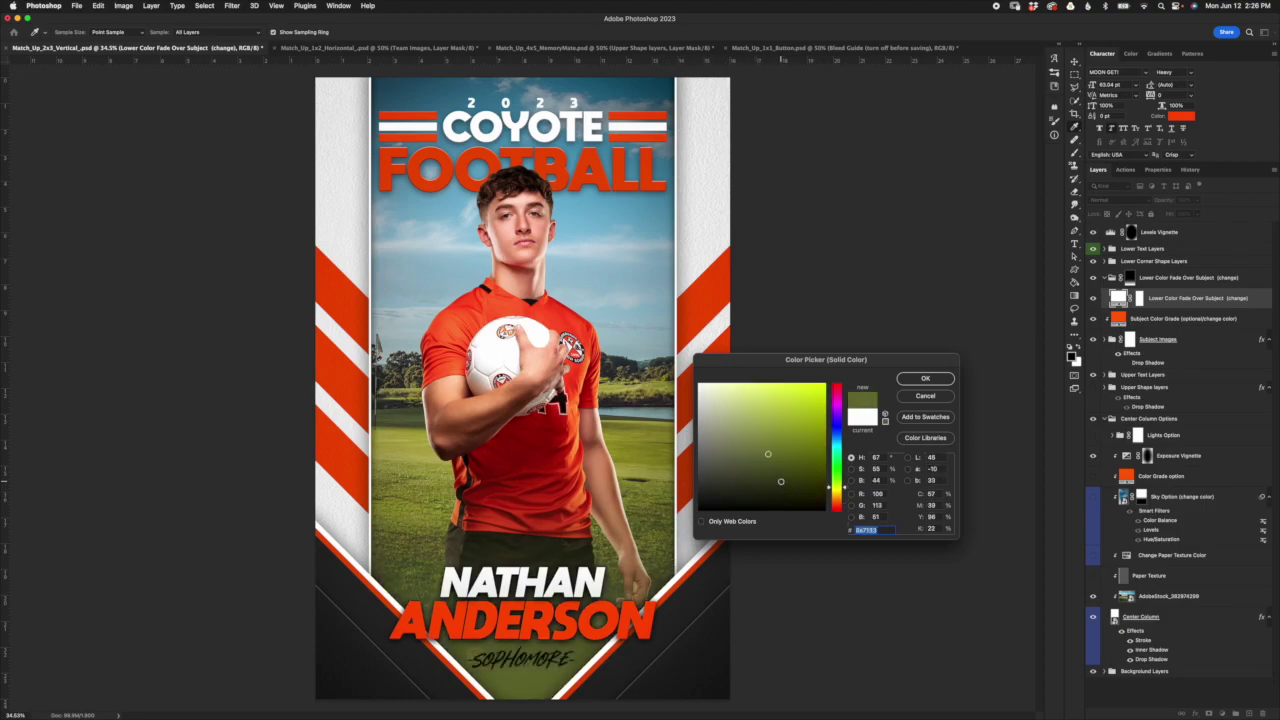
click(781, 481)
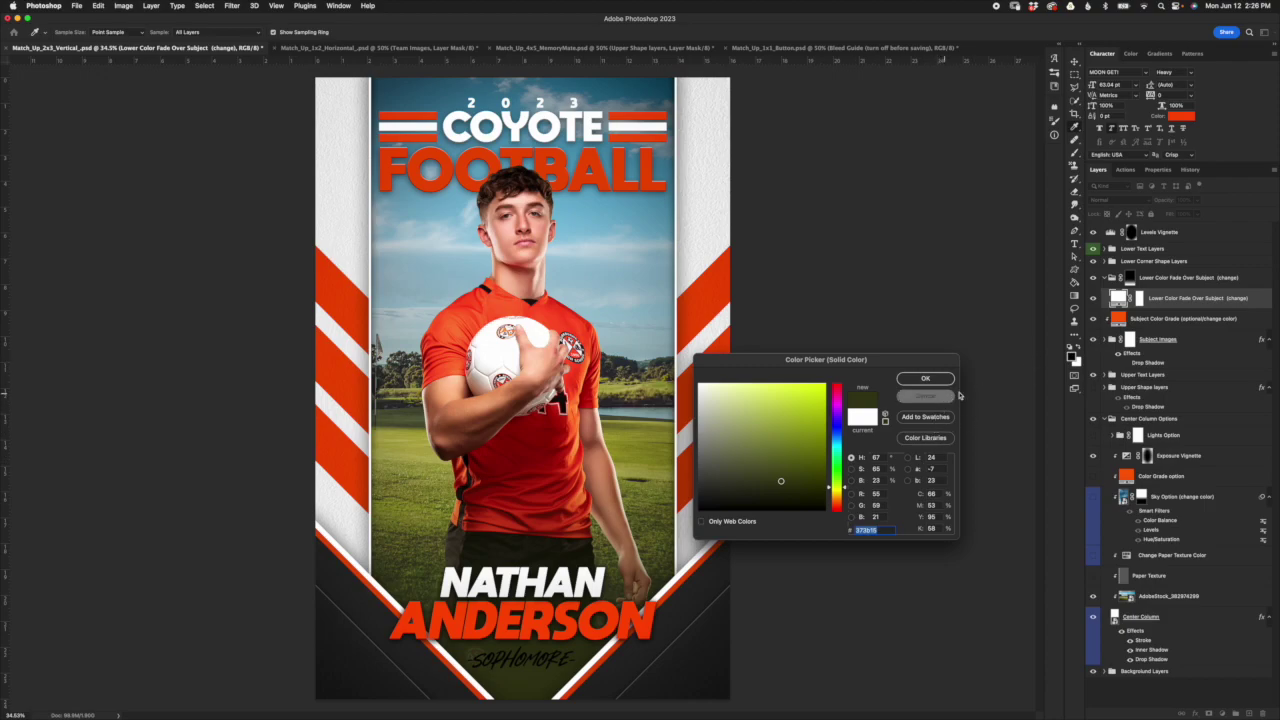
click(925, 395)
click(1093, 298)
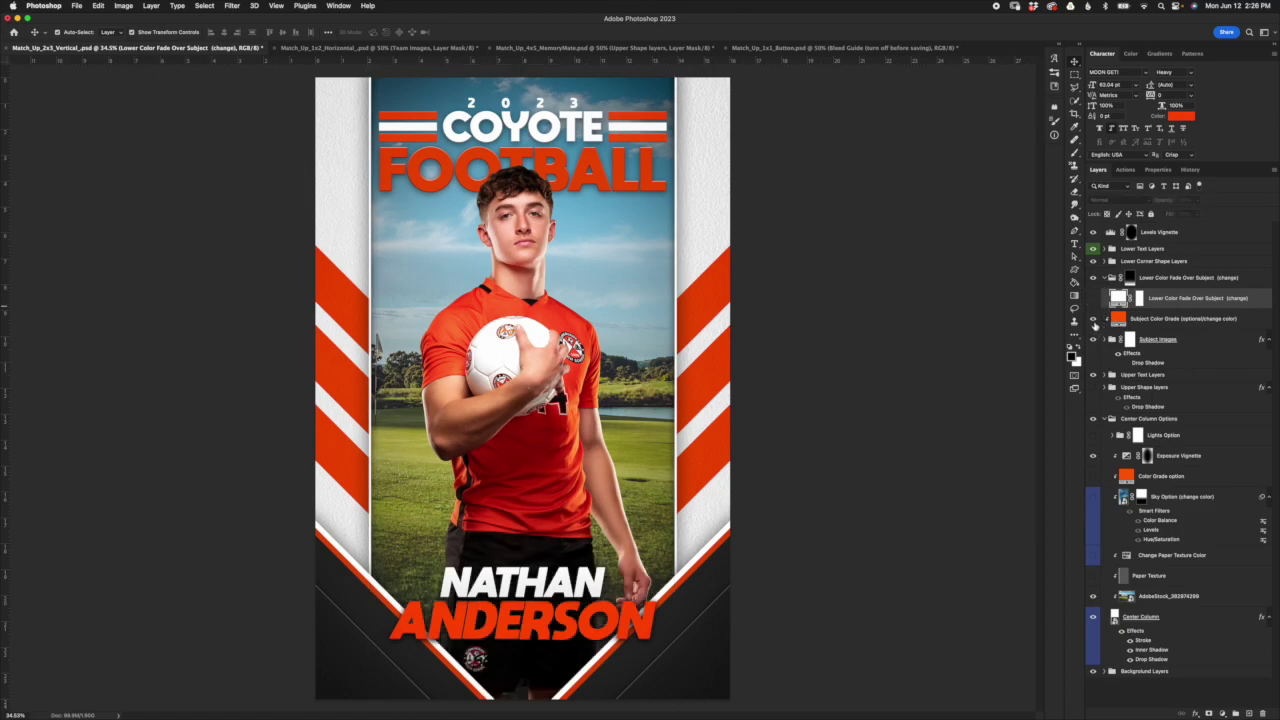
click(1093, 298)
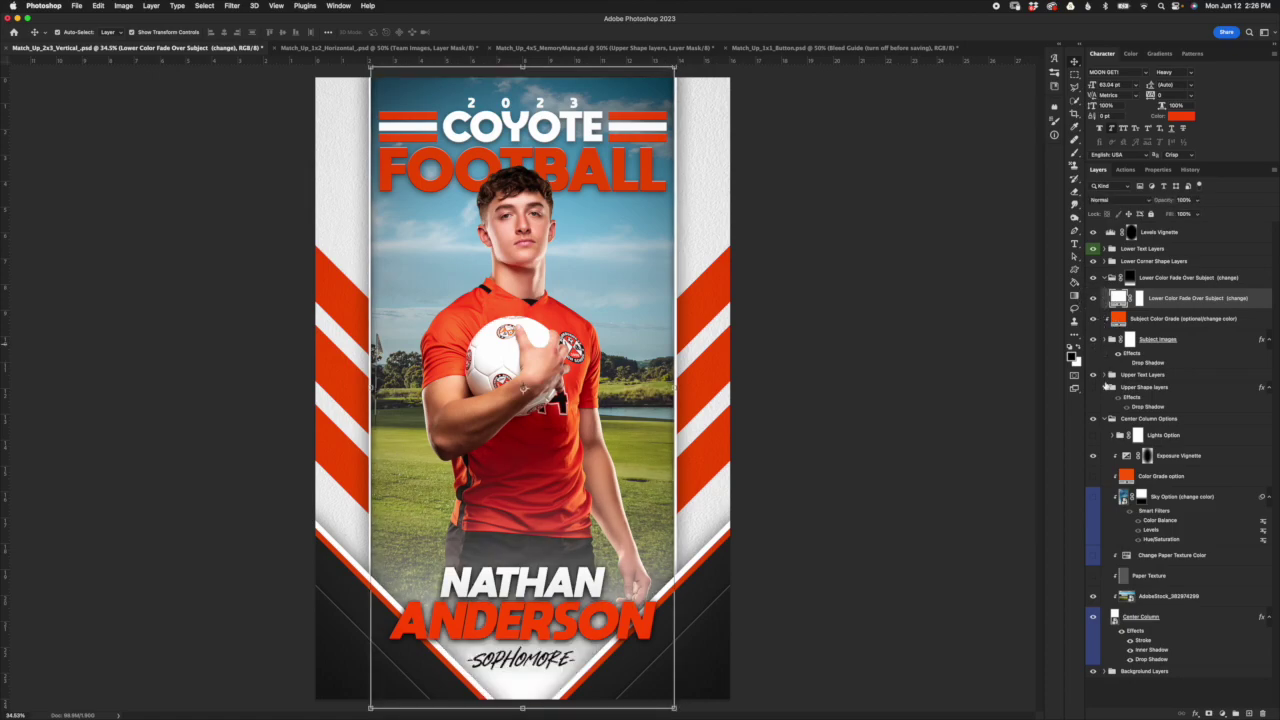